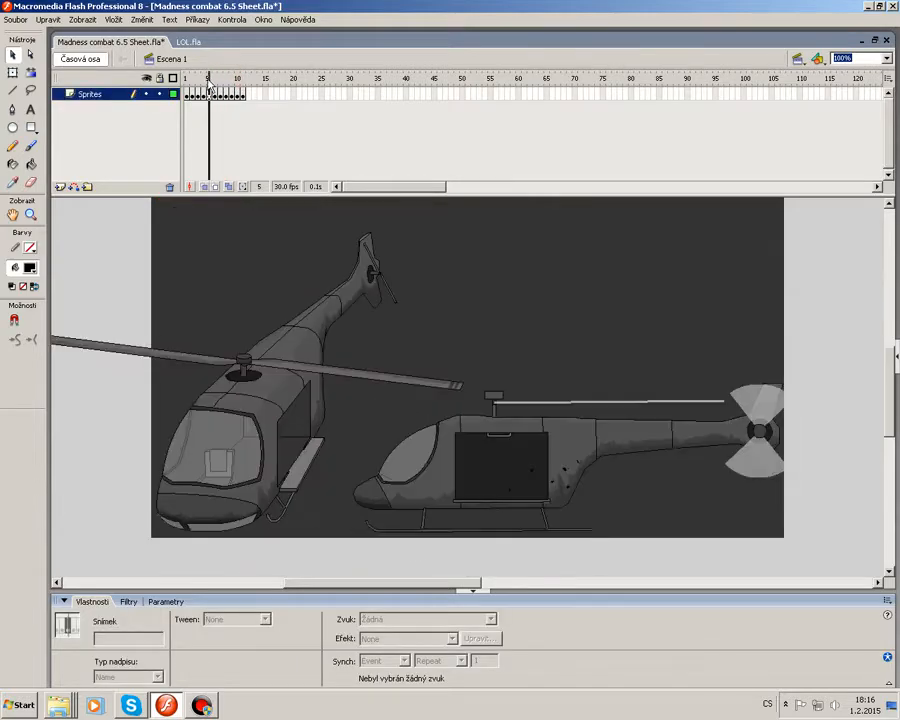
# Browse the sprite sheet frames and inspect the body sprites.
pyautogui.click(425, 330)
pyautogui.scroll(3, 425, 331)
pyautogui.scroll(-3, 290, 381)
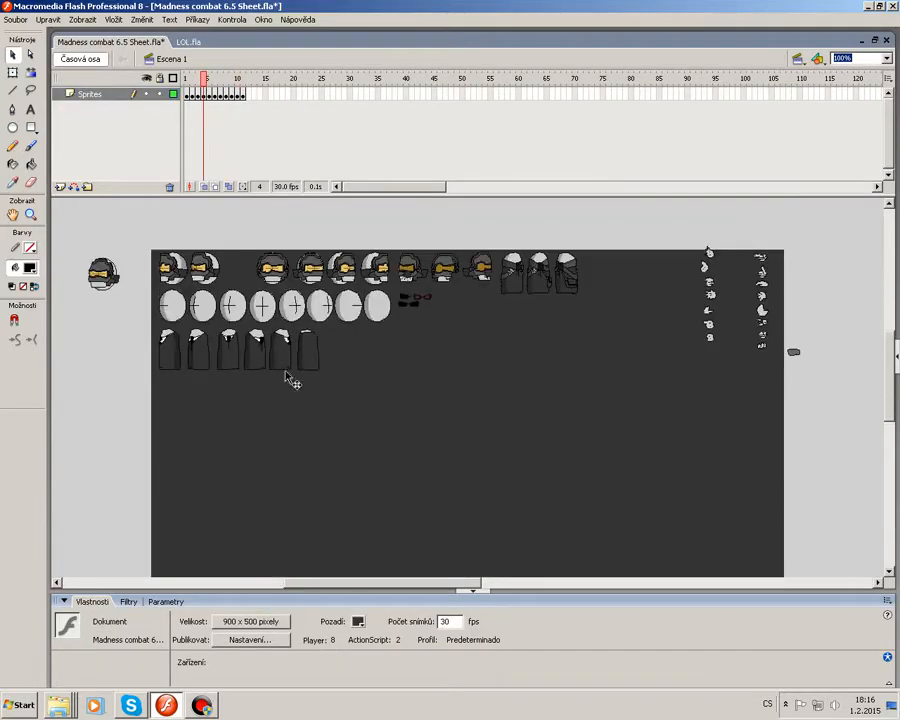
pyautogui.click(259, 366)
pyautogui.click(330, 395)
pyautogui.click(262, 362)
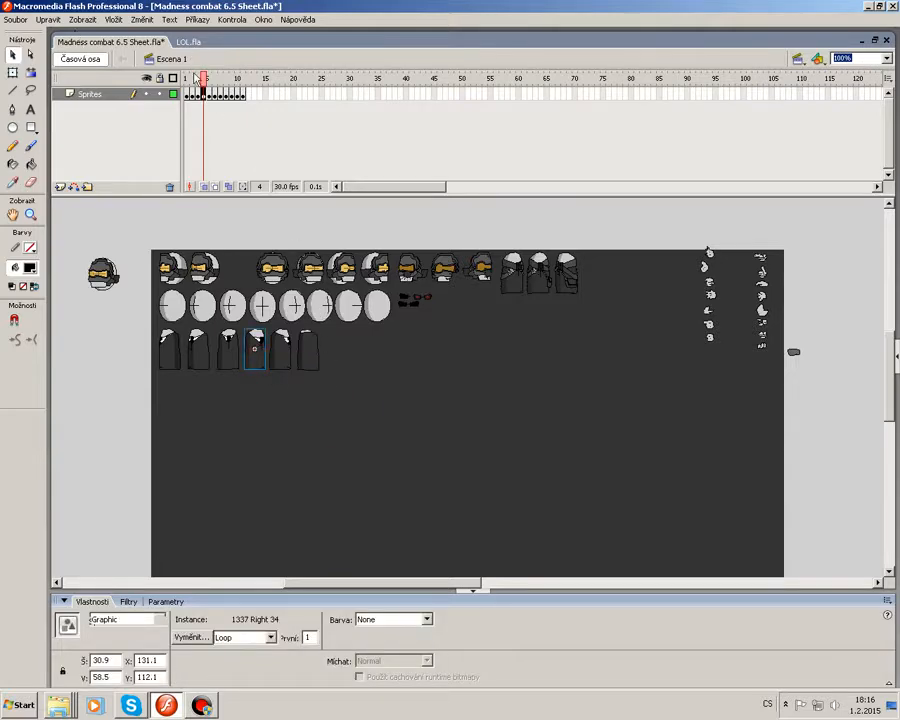
# Go to frame 11 of the sprite sheet and select the NVSM Quartermaster room background graphic.
pyautogui.moveTo(203, 80); pyautogui.dragTo(242, 82)
pyautogui.click(400, 446)
pyautogui.scroll(-6, 400, 450)
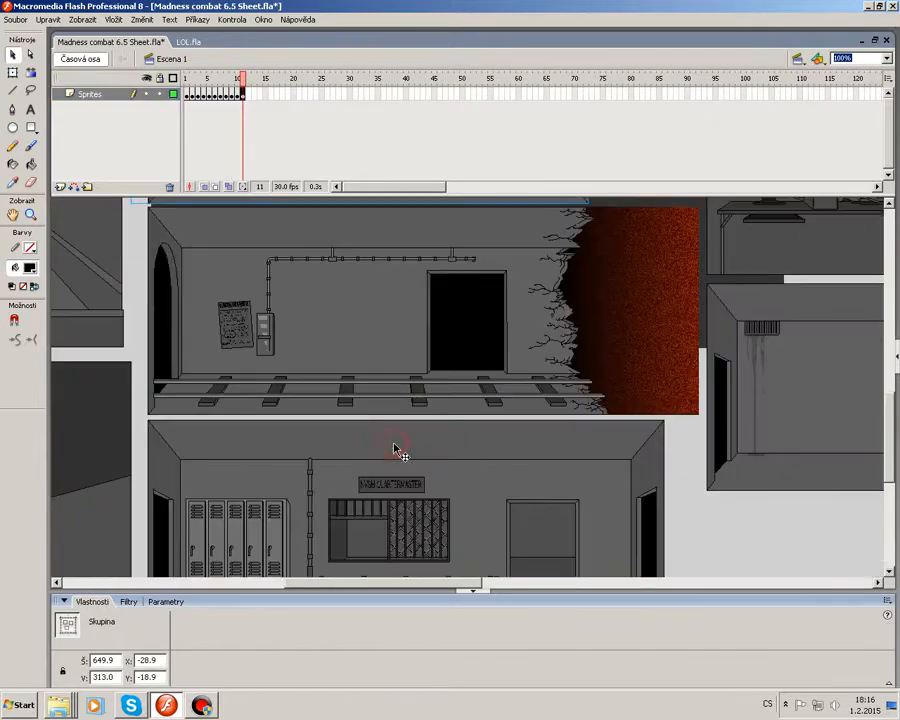
pyautogui.scroll(-5, 368, 458)
pyautogui.click(444, 341)
pyautogui.scroll(1, 712, 424)
pyautogui.click(684, 420)
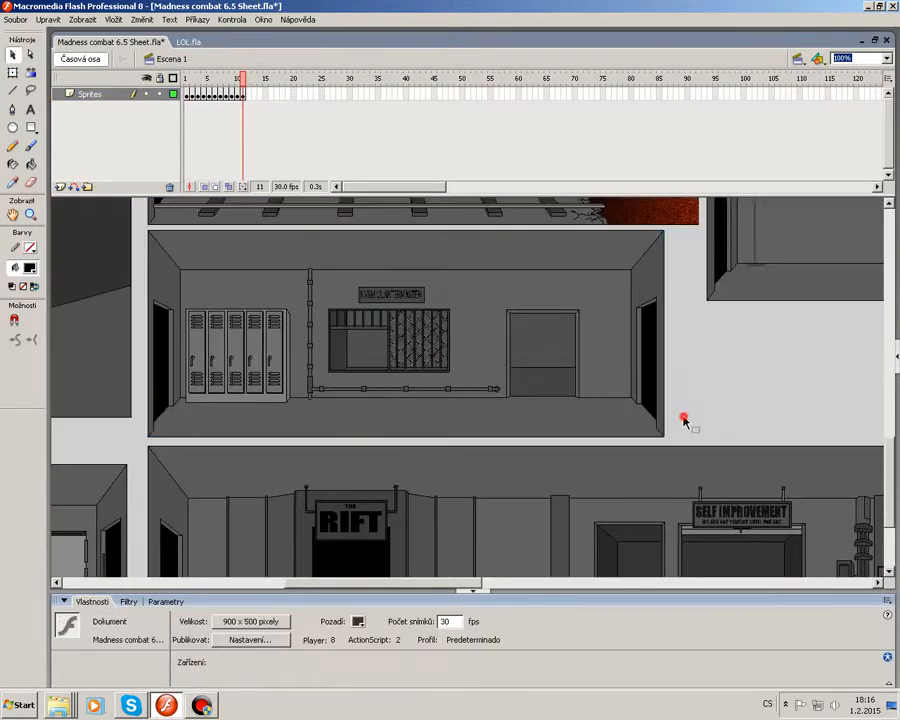
pyautogui.click(186, 297)
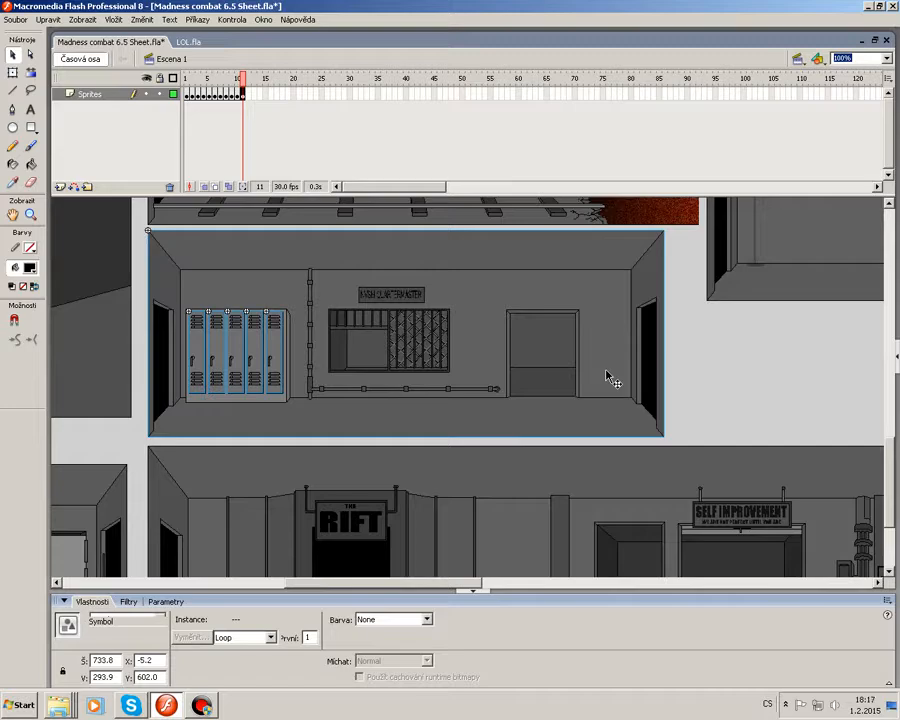
pyautogui.click(596, 377)
# Create a new Flash document, paste the quartermaster room into it and position it on the stage.
pyautogui.click(14, 20)
pyautogui.click(40, 31)
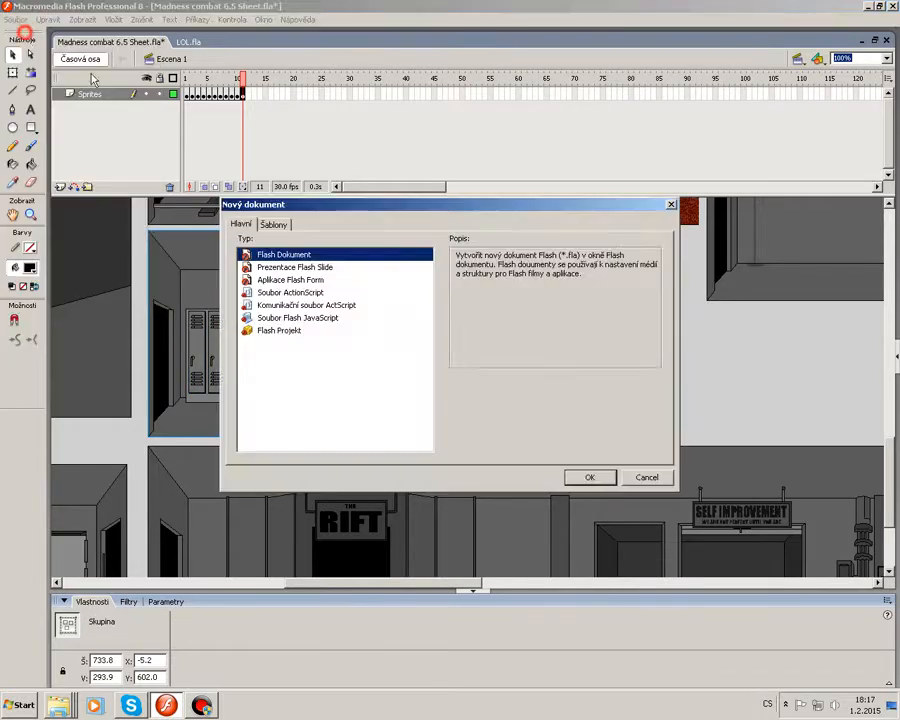
pyautogui.click(582, 474)
pyautogui.hotkey('ctrl', 'v')
pyautogui.moveTo(560, 398); pyautogui.dragTo(501, 403)
# Set the new document's frame rate to 30 fps and add a new layer.
pyautogui.click(351, 313)
pyautogui.click(280, 252)
pyautogui.click(280, 252)
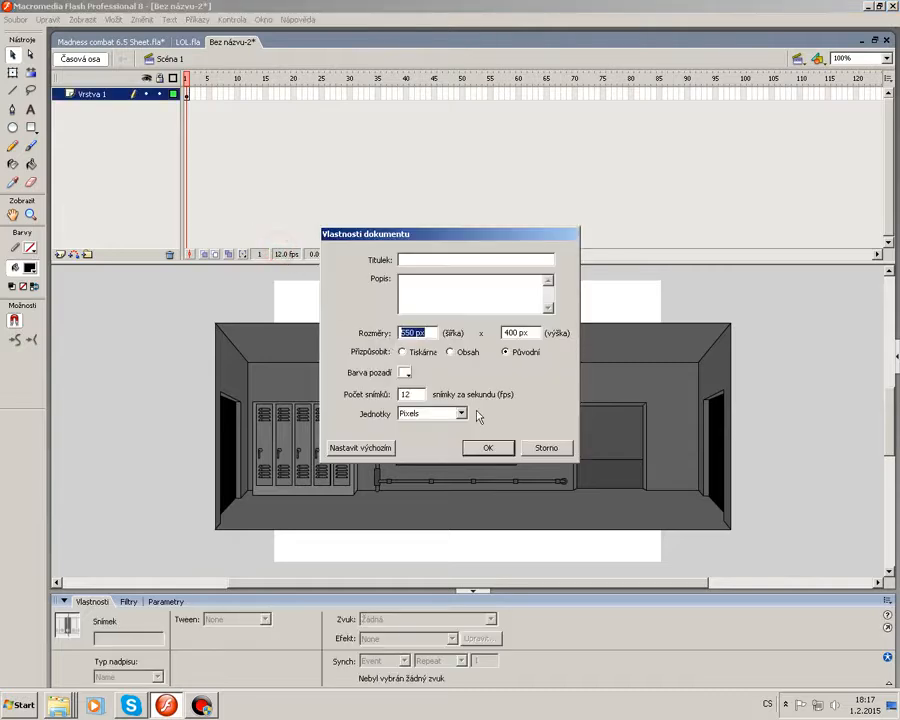
pyautogui.click(484, 450)
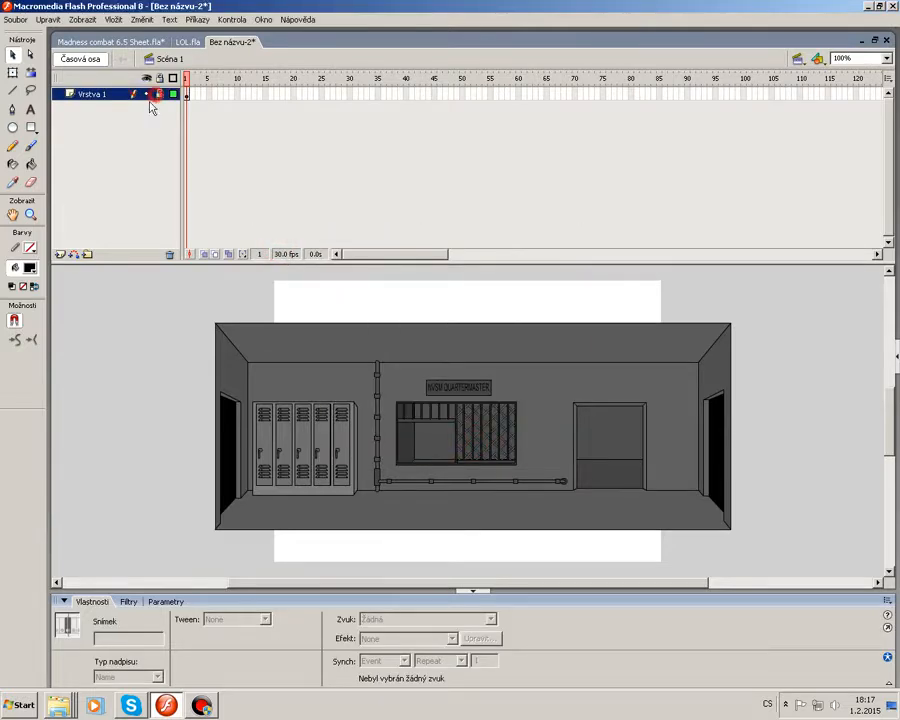
pyautogui.click(61, 254)
# Switch to LOL.fla and copy frame 1 of the character layers Vrstva 9 through Vrstva 11.
pyautogui.click(110, 42)
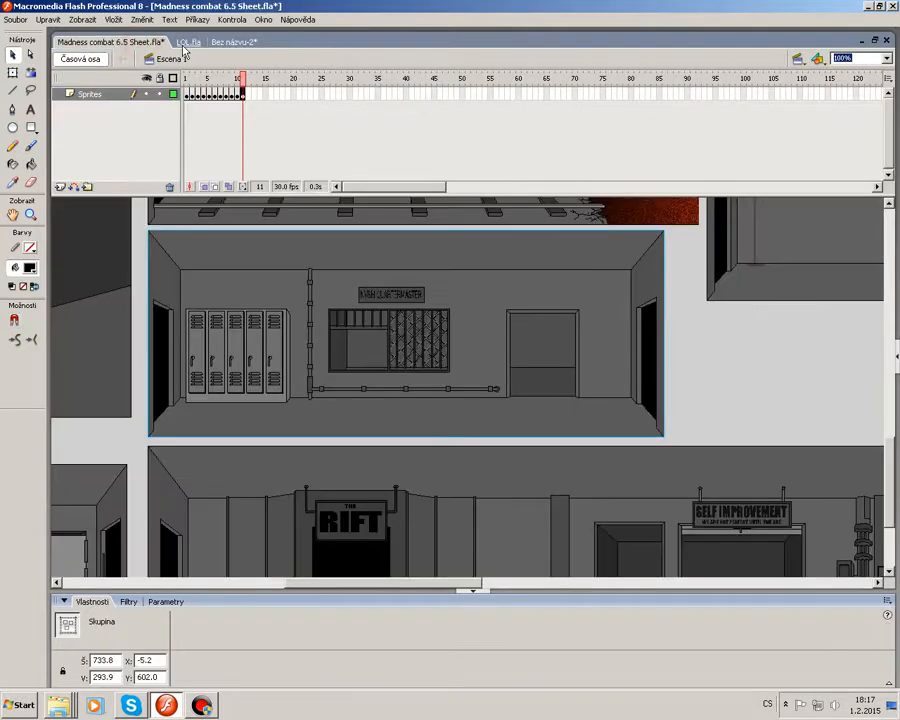
pyautogui.click(186, 42)
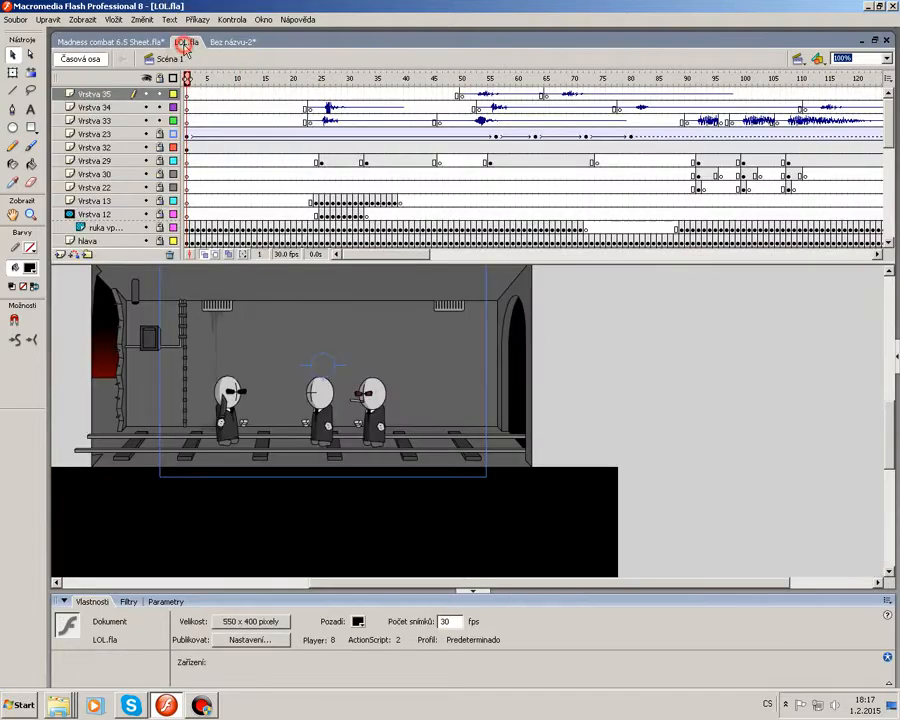
pyautogui.click(237, 174)
pyautogui.scroll(-6, 200, 190)
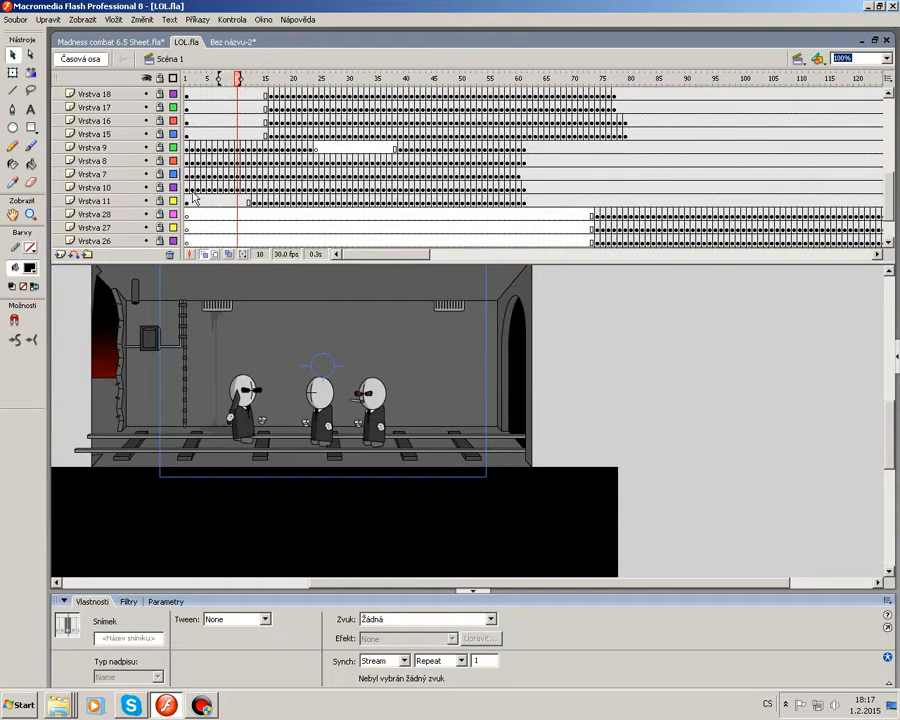
pyautogui.click(187, 148)
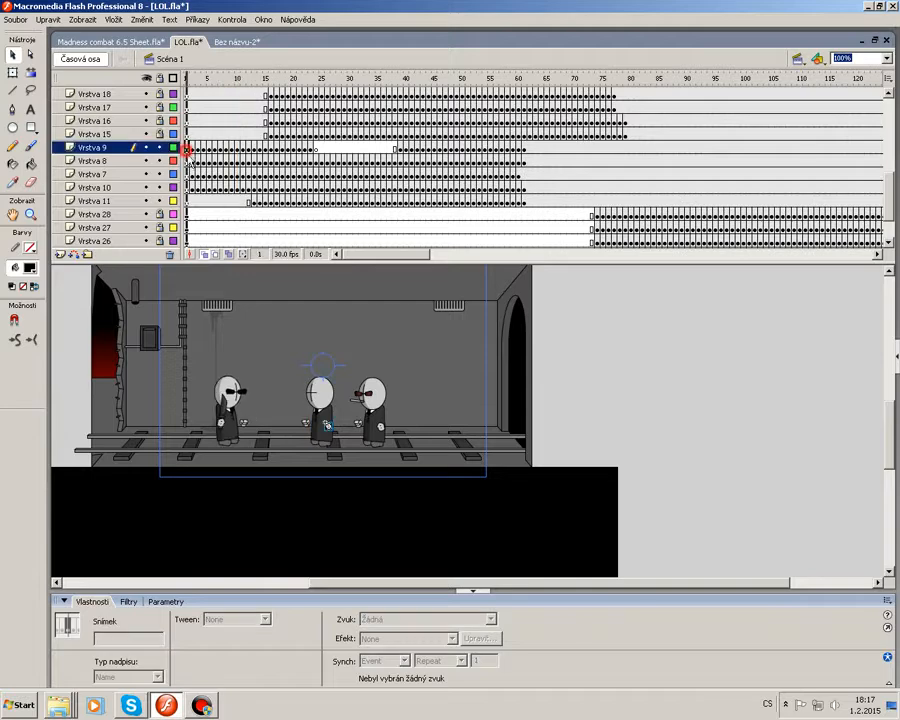
pyautogui.click(187, 200)
pyautogui.rightClick(187, 200)
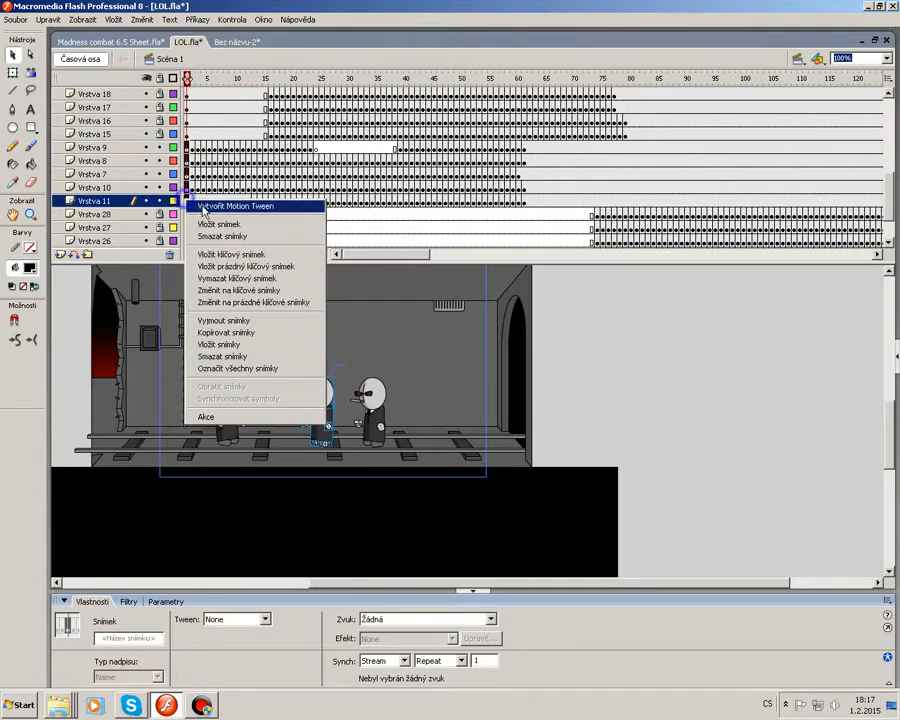
pyautogui.click(230, 342)
# Paste the character frames into the new document's Vrstva 2 and place the character in front of the lockers.
pyautogui.click(130, 43)
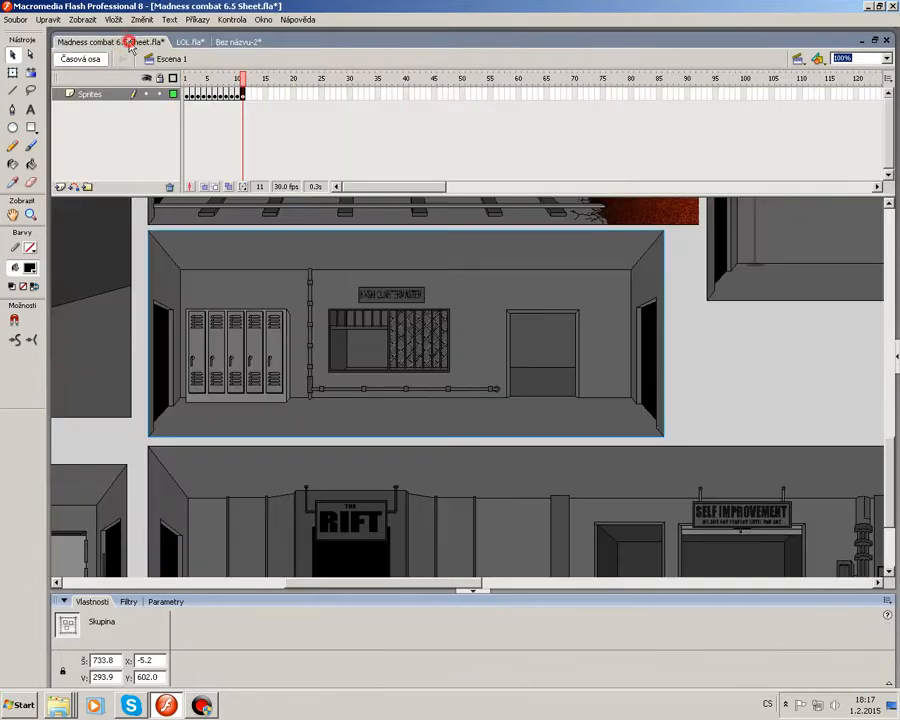
pyautogui.click(237, 43)
pyautogui.rightClick(188, 100)
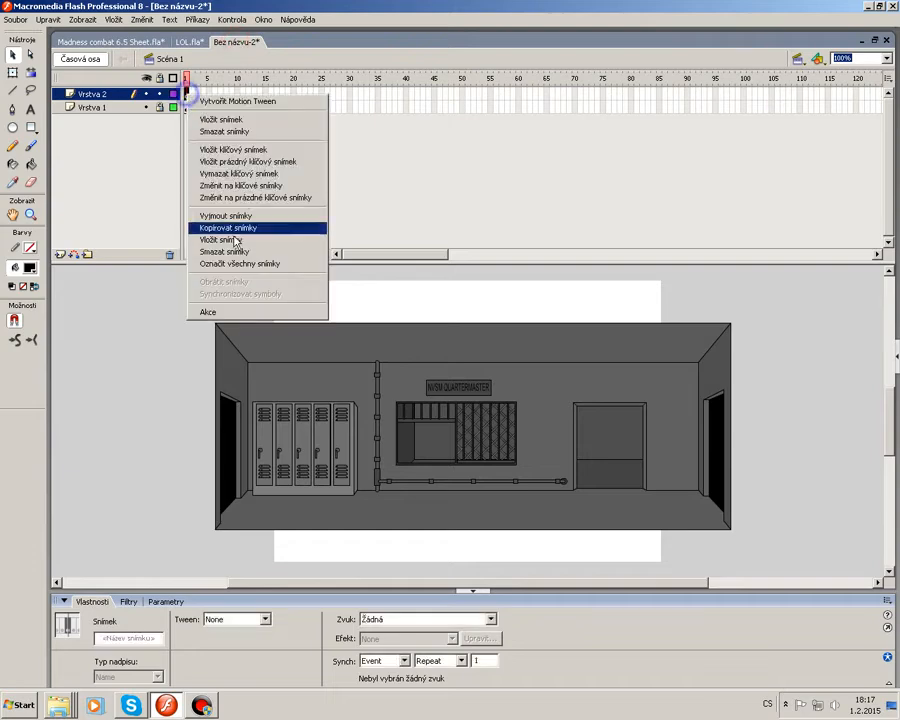
pyautogui.click(232, 240)
pyautogui.moveTo(534, 398); pyautogui.dragTo(364, 560)
pyautogui.moveTo(466, 491); pyautogui.dragTo(294, 491)
pyautogui.click(547, 517)
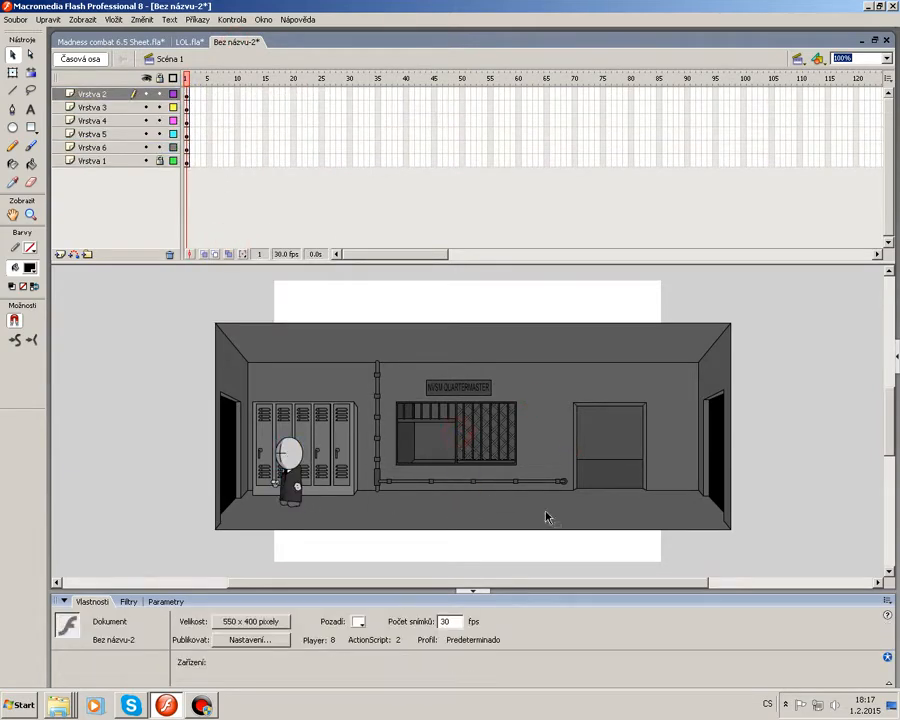
# Hide all character layers except Vrstva 4 and select the body on its frame 1.
pyautogui.moveTo(428, 586); pyautogui.dragTo(358, 586)
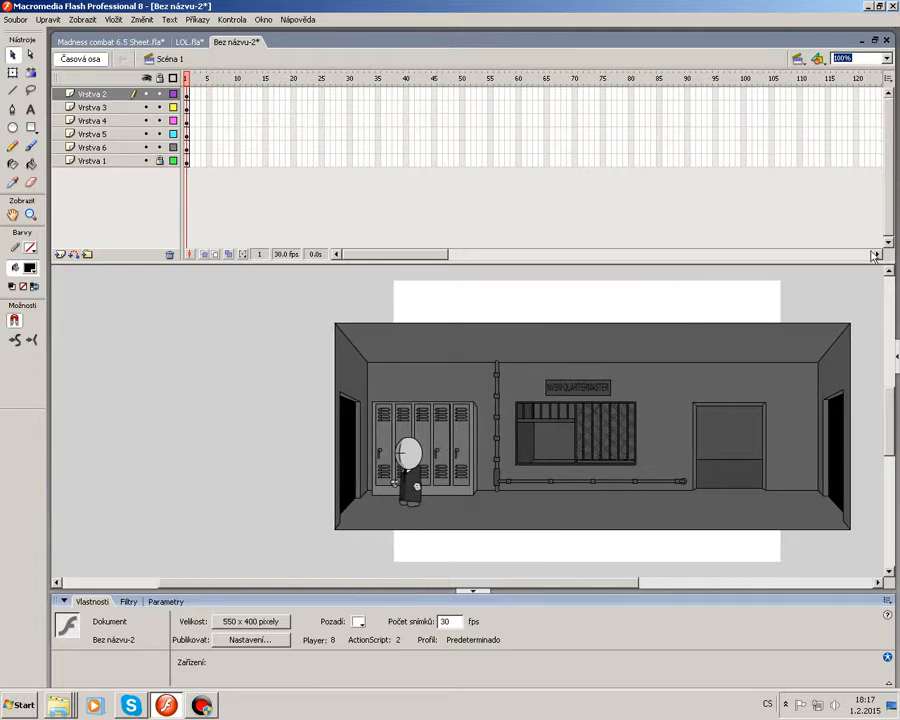
pyautogui.click(885, 59)
pyautogui.click(864, 131)
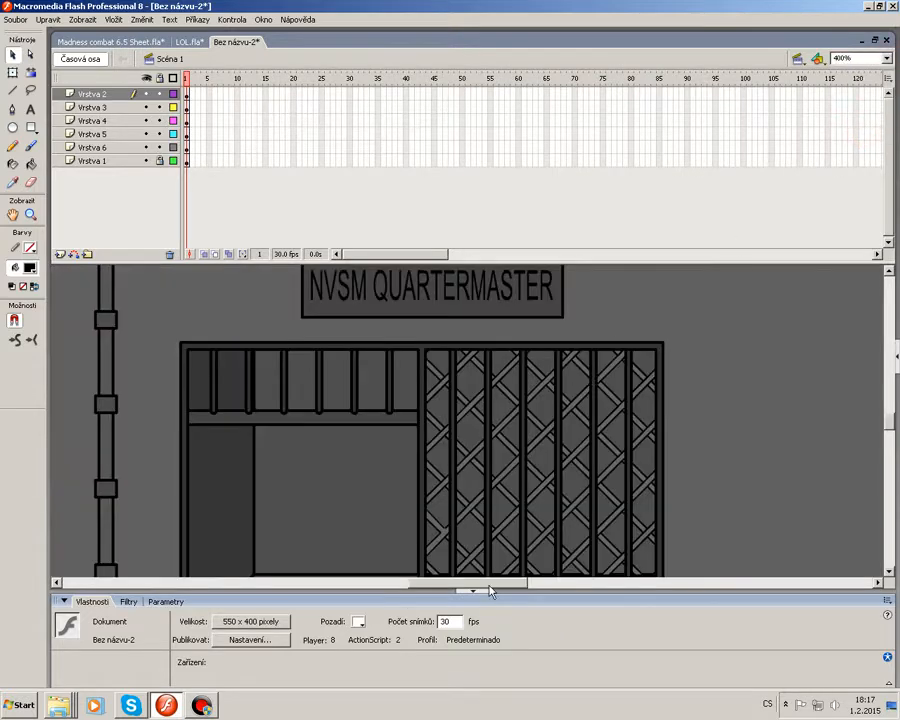
pyautogui.moveTo(490, 591); pyautogui.dragTo(376, 591)
pyautogui.moveTo(146, 94); pyautogui.dragTo(146, 147)
pyautogui.click(146, 121)
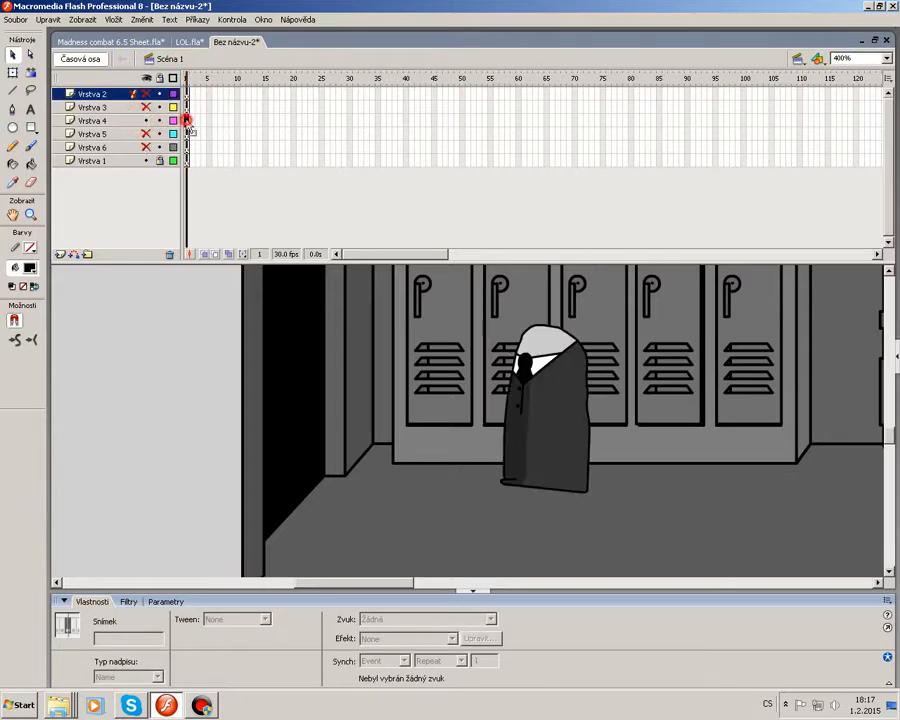
pyautogui.click(186, 121)
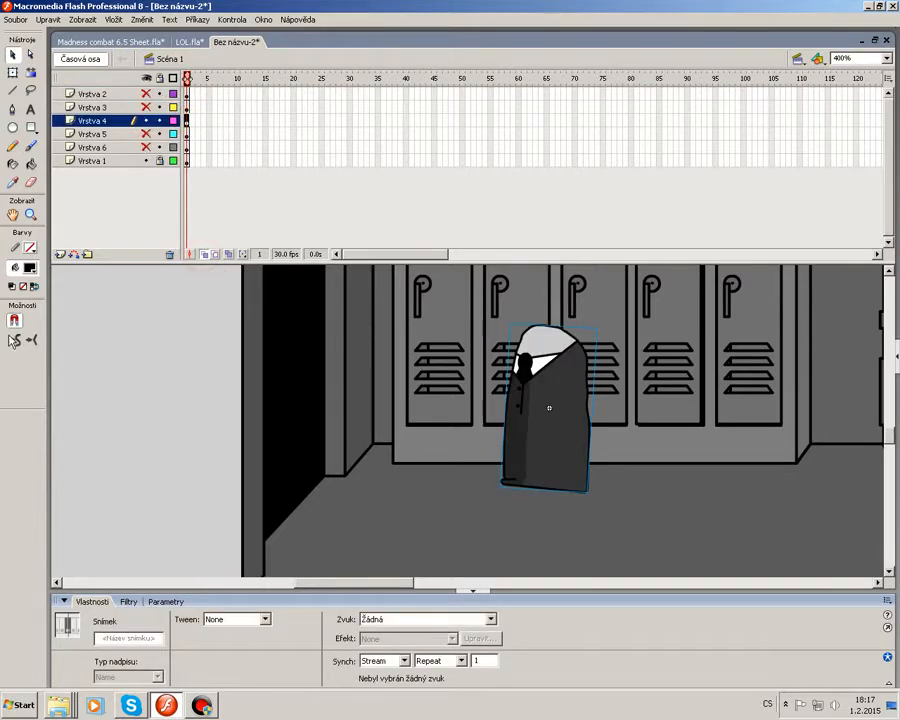
# Disable snapping so the body can be positioned freely.
pyautogui.click(82, 19)
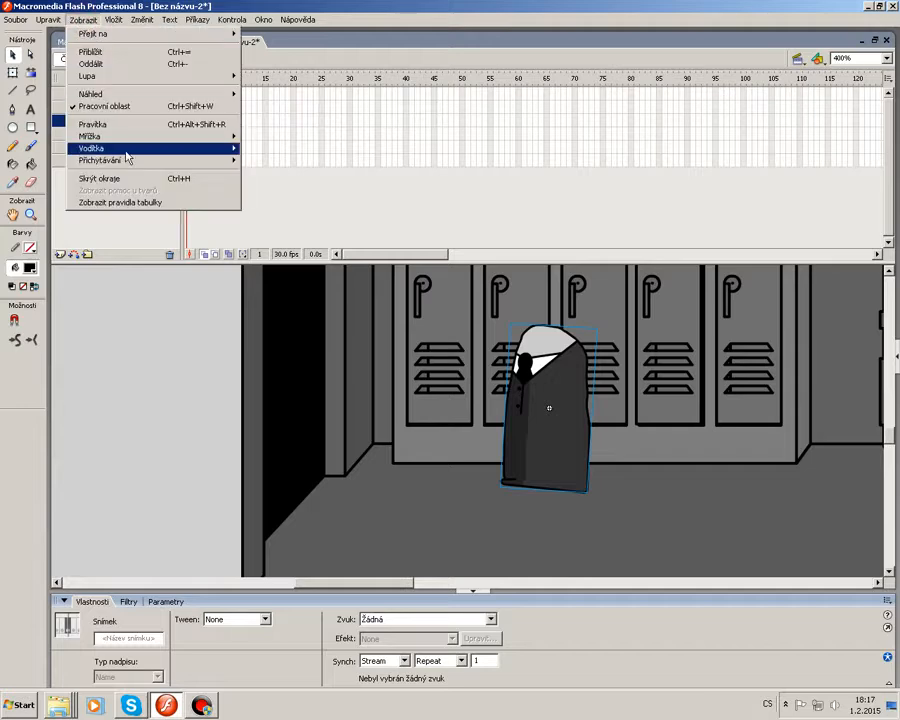
pyautogui.moveTo(120, 160)
pyautogui.click(285, 158)
pyautogui.click(82, 19)
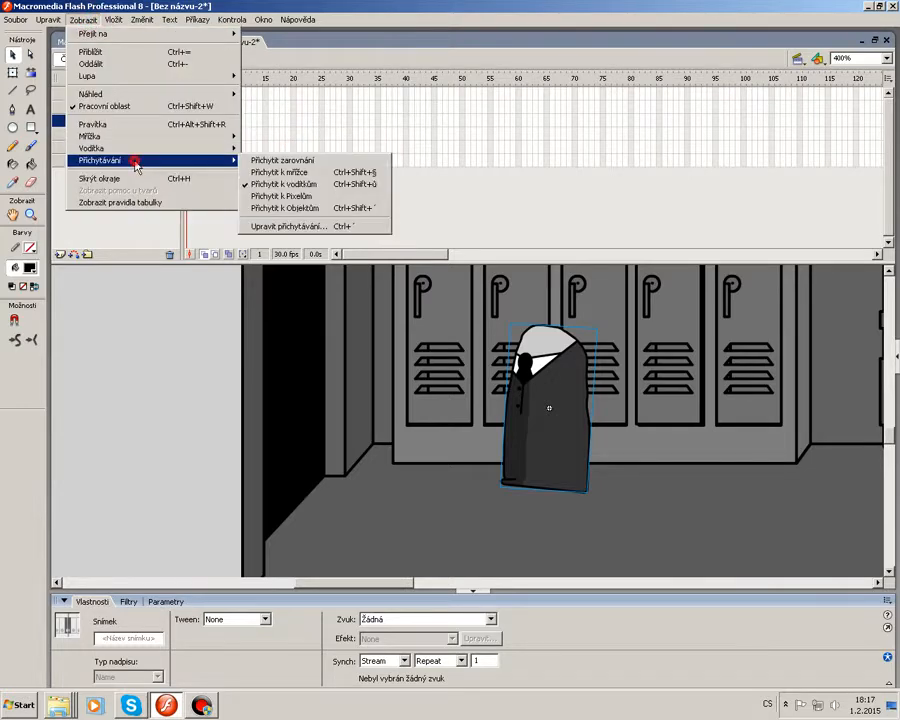
pyautogui.click(321, 190)
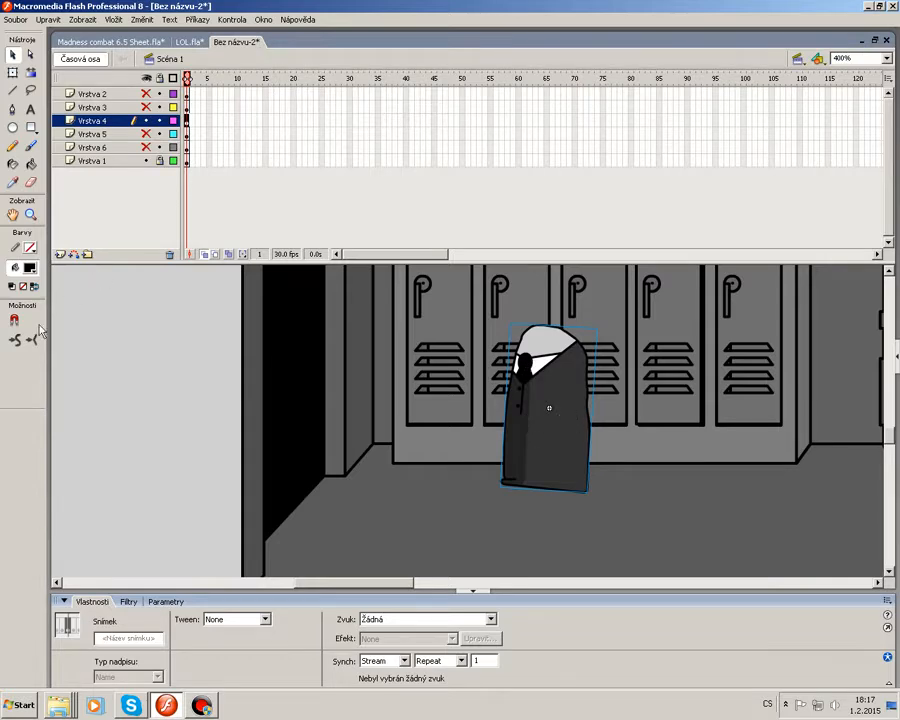
# Animate the body walking left out through the doorway with keyframes, ending with a blank keyframe at frame 18.
pyautogui.press('F6')
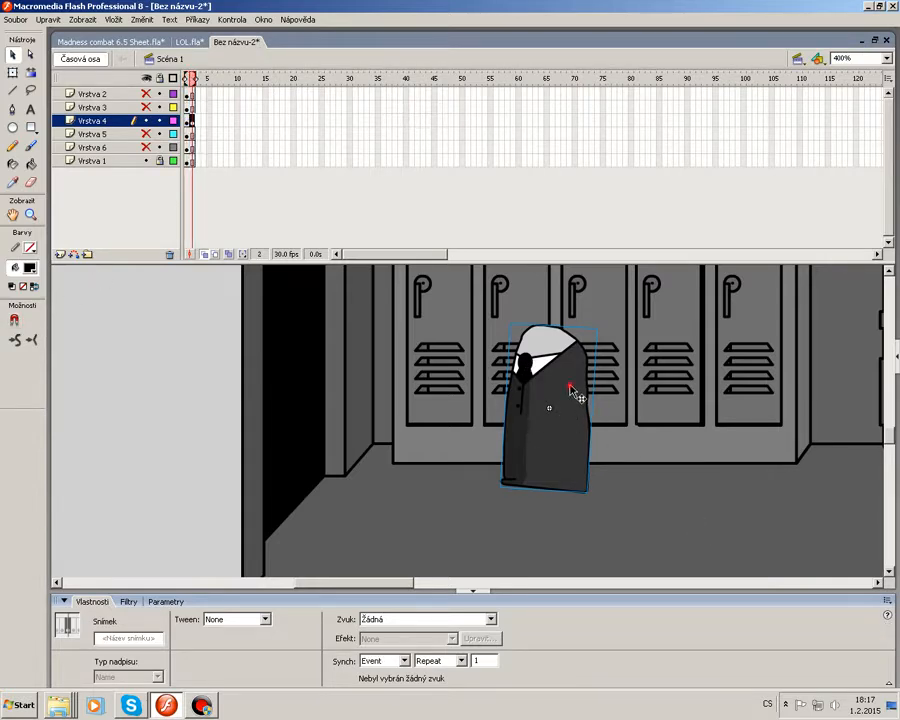
pyautogui.press('F6')
pyautogui.moveTo(571, 386); pyautogui.dragTo(539, 376)
pyautogui.press('F6')
pyautogui.press('F6')
pyautogui.moveTo(539, 376); pyautogui.dragTo(478, 375)
pyautogui.press('F6')
pyautogui.press('F6')
pyautogui.press('F6')
pyautogui.press('F6')
pyautogui.moveTo(478, 375); pyautogui.dragTo(437, 389)
pyautogui.press('F6')
pyautogui.press('F6')
pyautogui.moveTo(437, 389); pyautogui.dragTo(394, 390)
pyautogui.press('F6')
pyautogui.moveTo(394, 390); pyautogui.dragTo(366, 390)
pyautogui.press('F6')
pyautogui.moveTo(261, 384); pyautogui.dragTo(255, 384)
pyautogui.press('F6')
pyautogui.moveTo(255, 384)
pyautogui.mouseDown()
pyautogui.moveTo(235, 382)
pyautogui.moveTo(245, 379)
pyautogui.mouseUp()
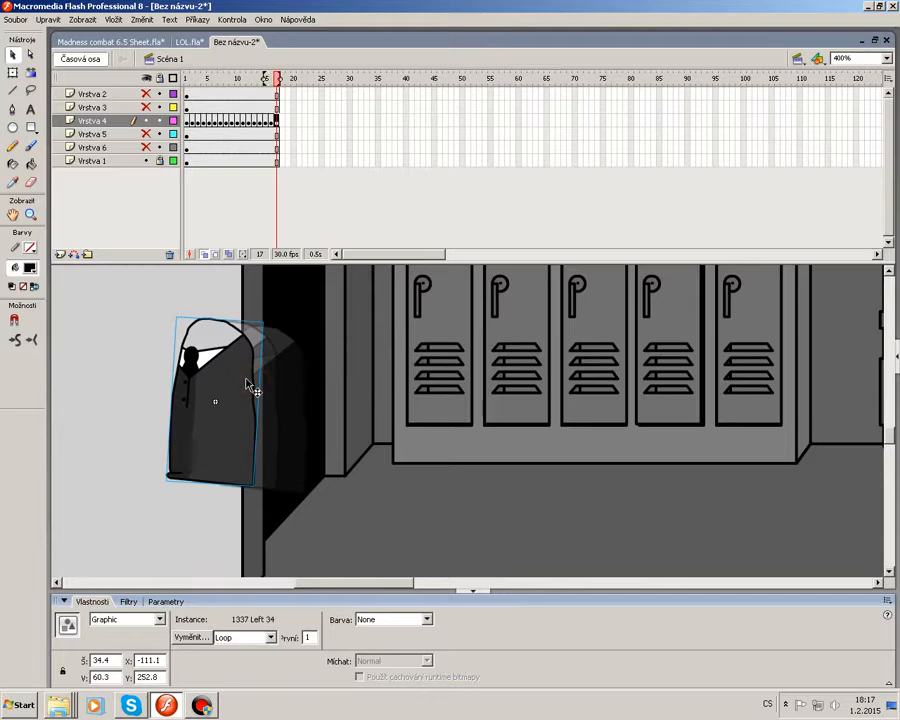
pyautogui.press('F7')
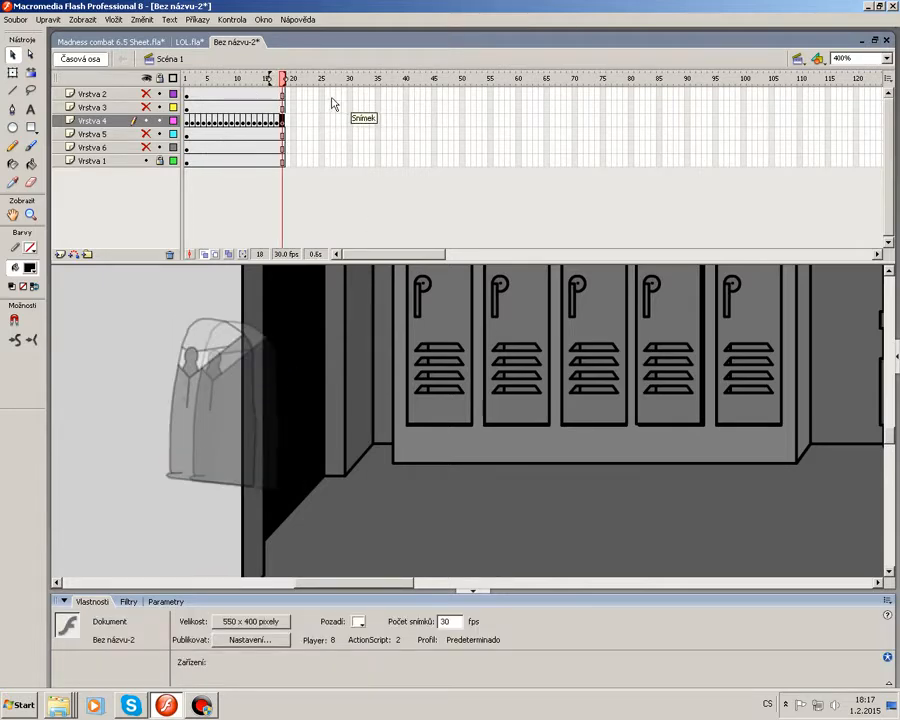
# Extend all layers to frame 25.
pyautogui.moveTo(321, 94); pyautogui.dragTo(320, 160)
pyautogui.rightClick(318, 141)
pyautogui.click(375, 168)
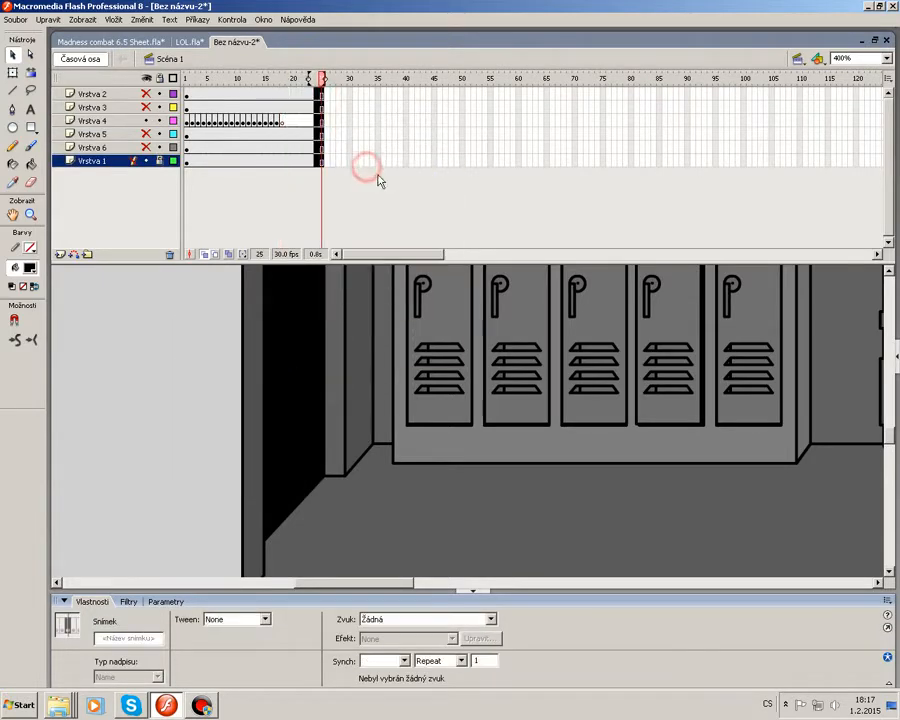
pyautogui.moveTo(281, 86); pyautogui.dragTo(322, 88)
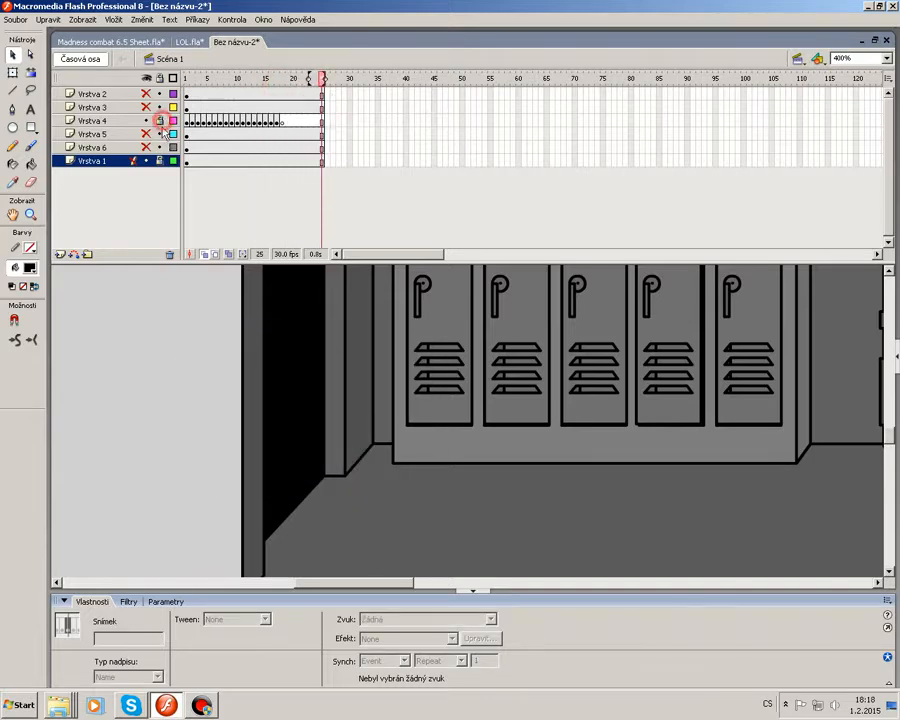
# Show Vrstva 3 and animate the head moving left with the body, ending with a blank keyframe at frame 18, then lock the layer.
pyautogui.click(146, 107)
pyautogui.click(188, 108)
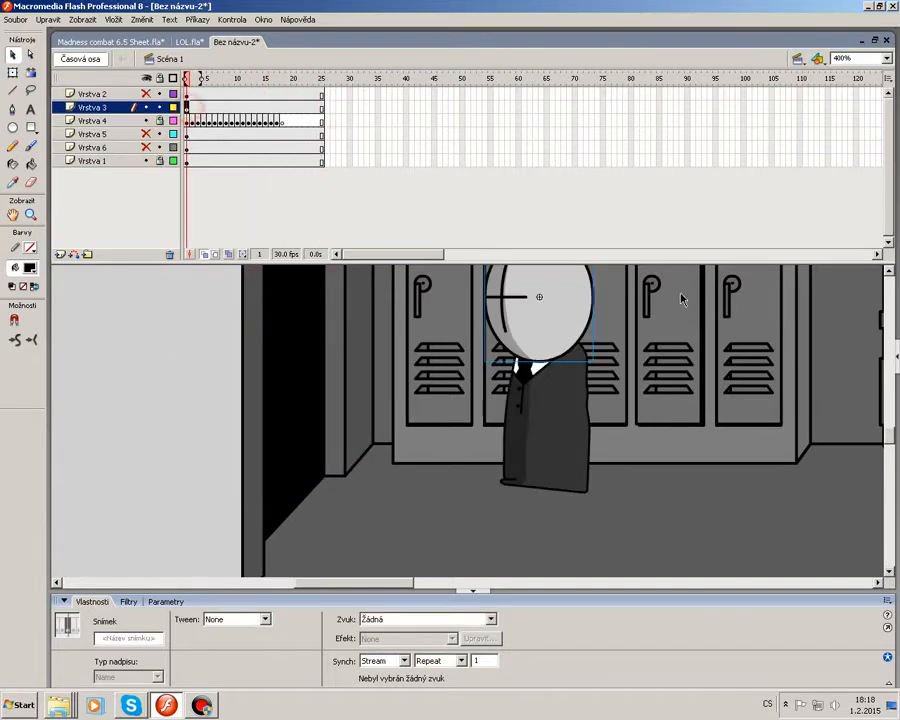
pyautogui.press('F6')
pyautogui.moveTo(563, 323); pyautogui.dragTo(225, 311)
pyautogui.press('F6')
pyautogui.press('F6')
pyautogui.press('F6')
pyautogui.press('F6')
pyautogui.press('F6')
pyautogui.press('F6')
pyautogui.press('F6')
pyautogui.press('F6')
pyautogui.press('F6')
pyautogui.press('F6')
pyautogui.press('F6')
pyautogui.press('F6')
pyautogui.press('F6')
pyautogui.press('F6')
pyautogui.press('F6')
pyautogui.press('F7')
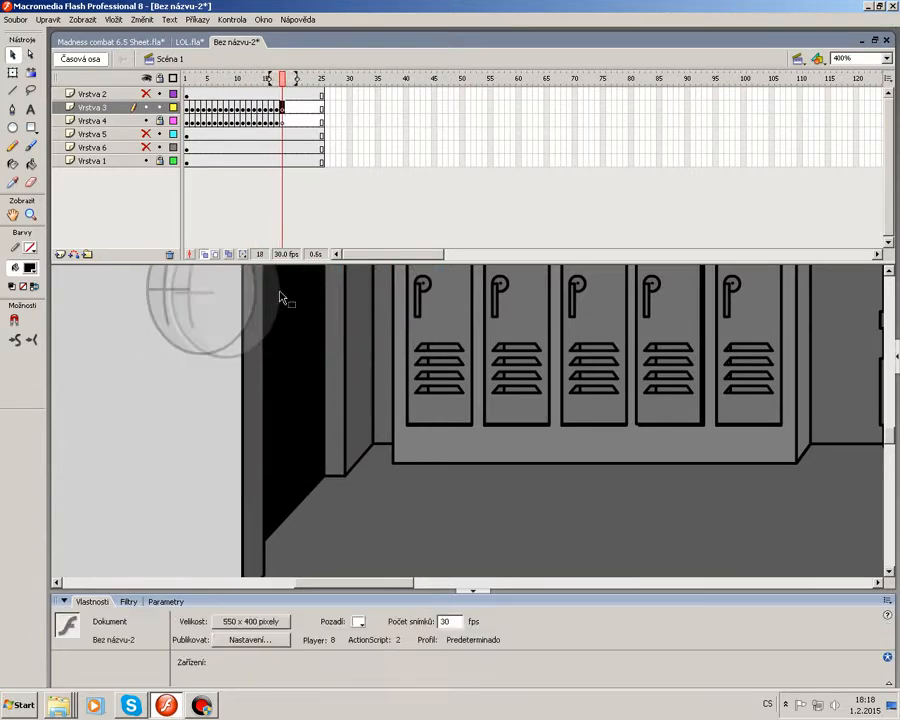
pyautogui.click(160, 108)
# Show Vrstva 2 and animate the hand moving left with the body, ending with a blank keyframe at frame 18.
pyautogui.click(146, 94)
pyautogui.click(187, 95)
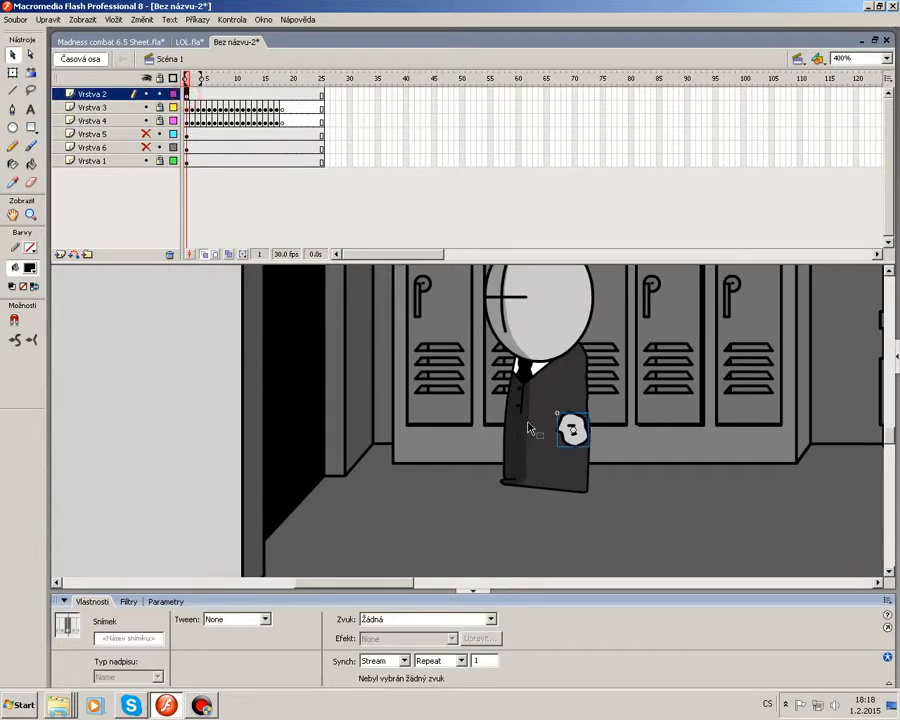
pyautogui.press('F6')
pyautogui.press('F6')
pyautogui.moveTo(585, 431); pyautogui.dragTo(545, 411)
pyautogui.press('F6')
pyautogui.press('F6')
pyautogui.moveTo(545, 411); pyautogui.dragTo(487, 406)
pyautogui.press('F6')
pyautogui.press('F6')
pyautogui.press('F6')
pyautogui.press('F6')
pyautogui.moveTo(487, 406); pyautogui.dragTo(423, 420)
pyautogui.press('F6')
pyautogui.press('F6')
pyautogui.press('F6')
pyautogui.moveTo(423, 420); pyautogui.dragTo(298, 422)
pyautogui.press('F6')
pyautogui.press('F6')
pyautogui.press('F6')
pyautogui.press('F6')
pyautogui.moveTo(298, 422); pyautogui.dragTo(236, 409)
pyautogui.press('F6')
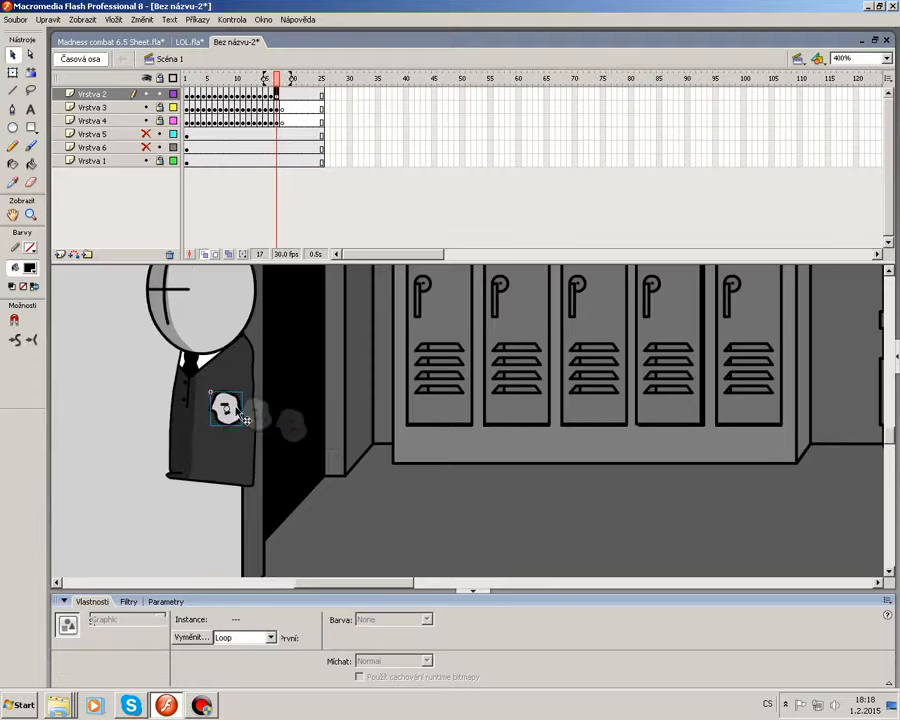
pyautogui.press('F7')
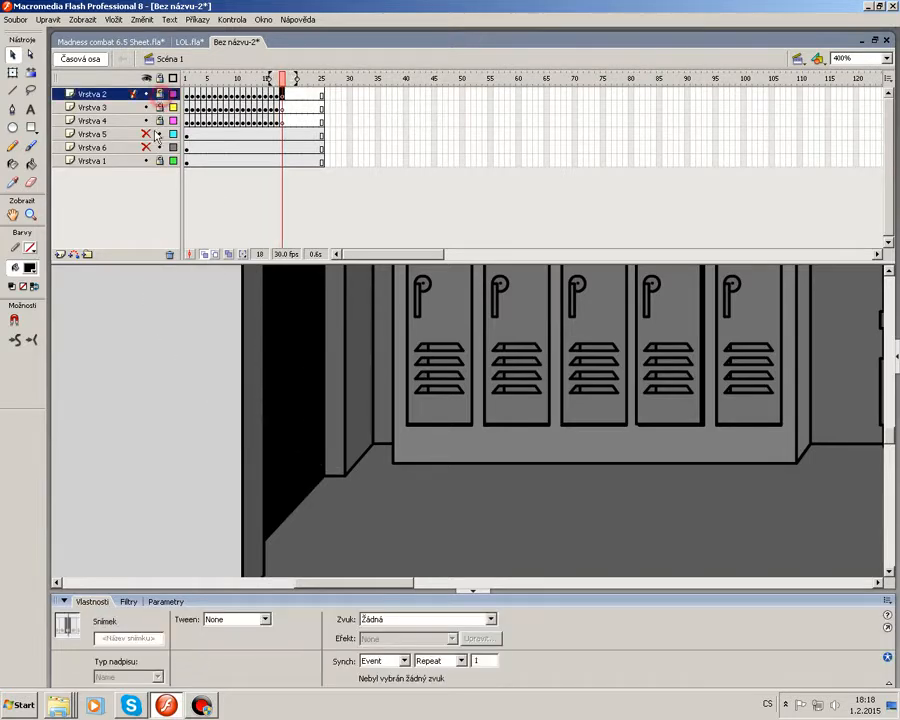
# Show layer Vrstva 6 and select its hand on frame 1 at 800% zoom.
pyautogui.click(146, 133)
pyautogui.click(146, 133)
pyautogui.click(146, 147)
pyautogui.click(188, 148)
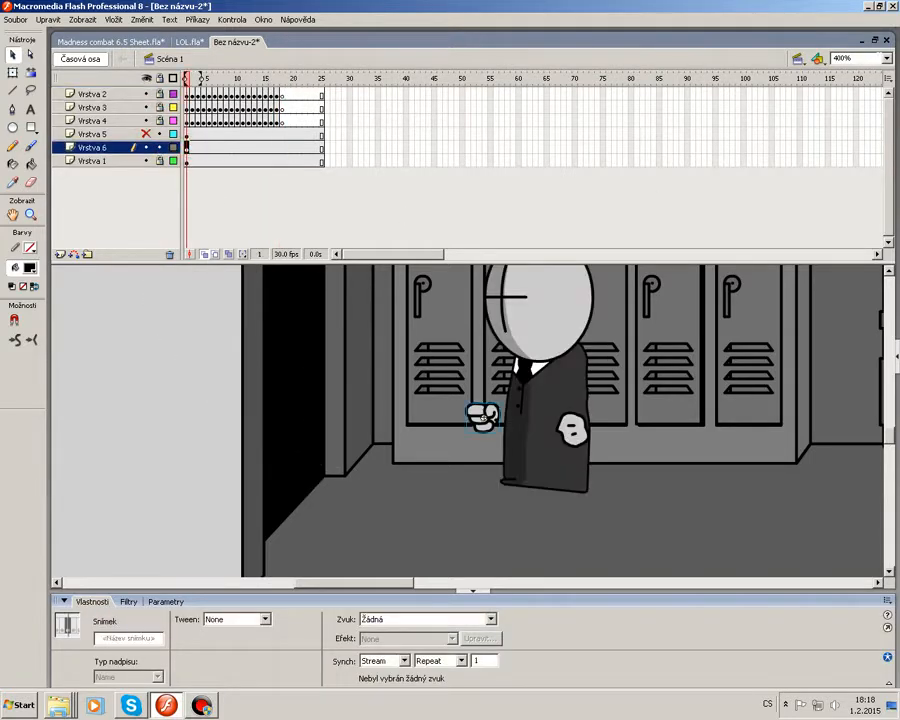
pyautogui.click(882, 58)
pyautogui.click(850, 137)
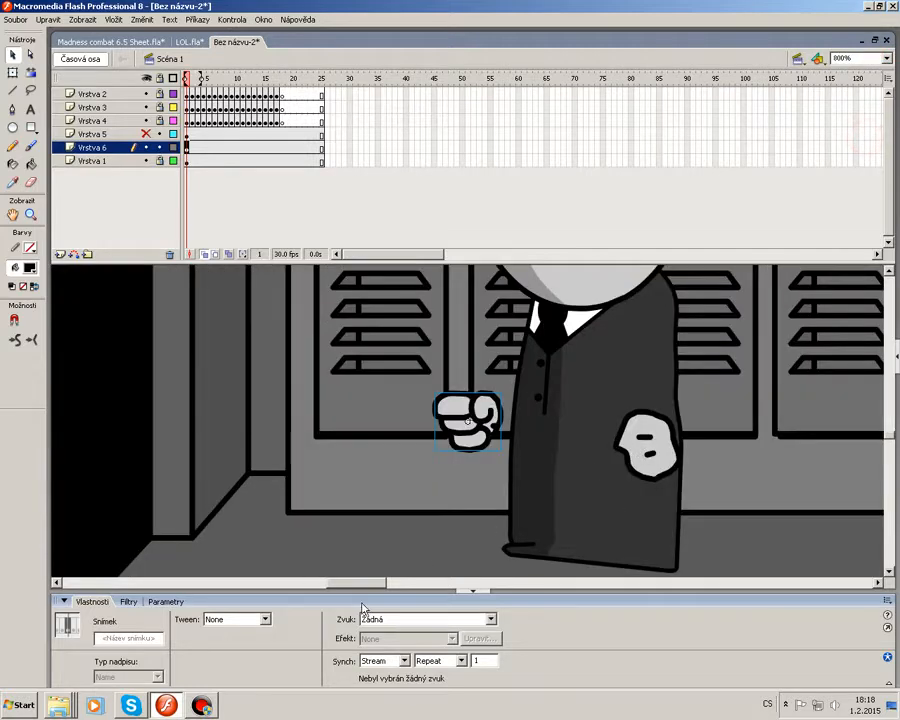
# Animate Vrstva 6's hand moving left with the body frame by frame, ending with a blank keyframe, then lock the layer.
pyautogui.moveTo(358, 584); pyautogui.dragTo(344, 587)
pyautogui.press('F6')
pyautogui.moveTo(667, 413); pyautogui.dragTo(652, 408)
pyautogui.press('F6')
pyautogui.press('F6')
pyautogui.moveTo(652, 408); pyautogui.dragTo(459, 394)
pyautogui.press('F6')
pyautogui.press('F6')
pyautogui.press('F6')
pyautogui.press('F6')
pyautogui.press('F6')
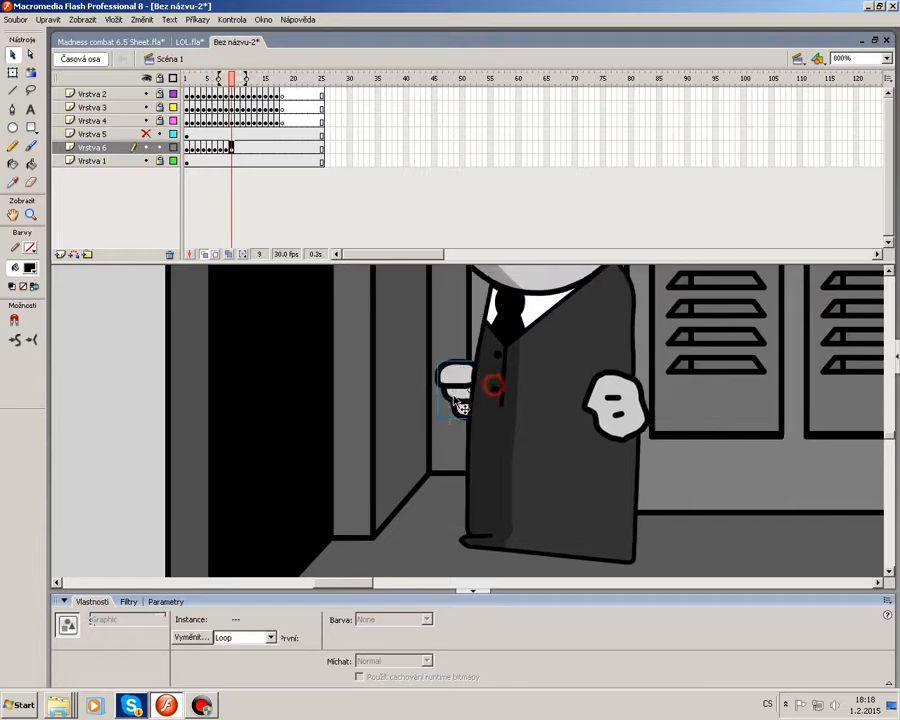
pyautogui.press('F6')
pyautogui.press('F6')
pyautogui.moveTo(406, 413); pyautogui.dragTo(356, 422)
pyautogui.press('F6')
pyautogui.moveTo(358, 422); pyautogui.dragTo(200, 450)
pyautogui.press('F6')
pyautogui.press('F6')
pyautogui.press('F6')
pyautogui.click(160, 147)
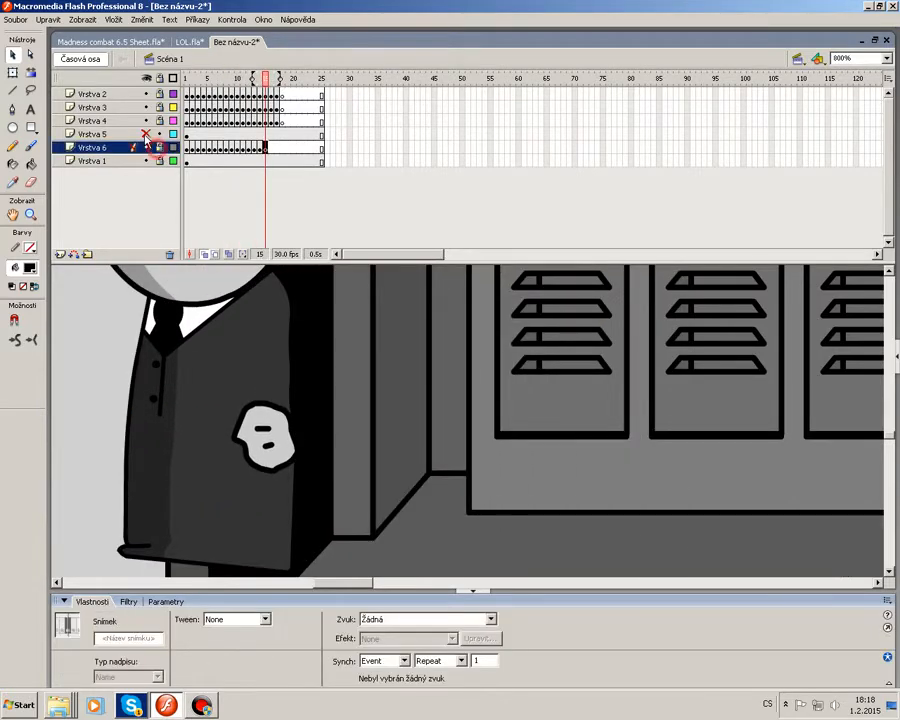
# Show Vrstva 5 and animate the feet stepping left with the body frame by frame, ending with a blank keyframe.
pyautogui.click(146, 134)
pyautogui.click(187, 135)
pyautogui.moveTo(343, 580); pyautogui.dragTo(347, 580)
pyautogui.scroll(-3, 364, 545)
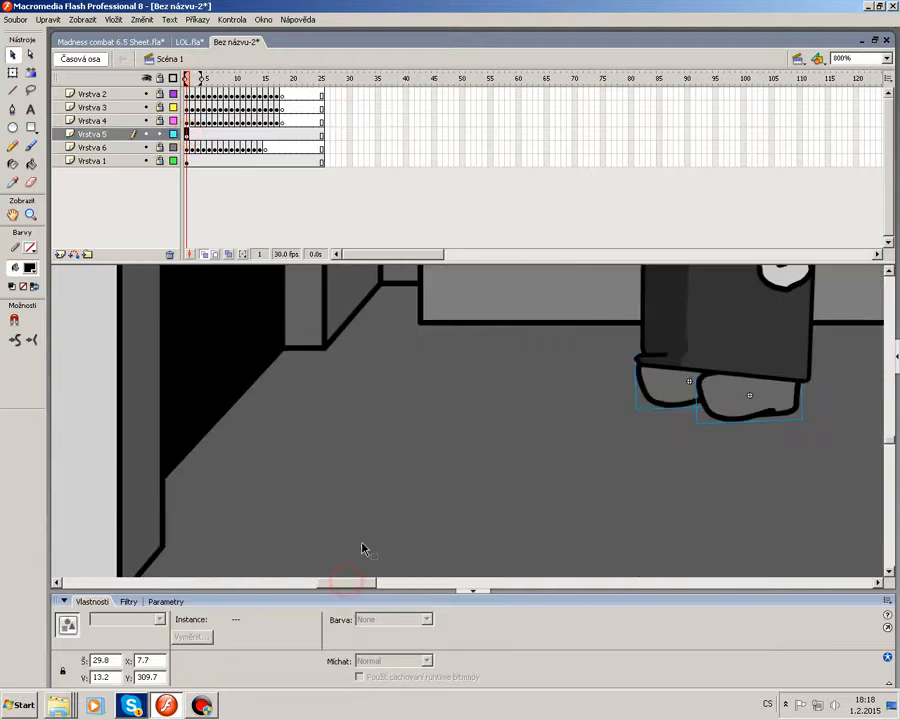
pyautogui.scroll(1, 368, 534)
pyautogui.click(483, 503)
pyautogui.press('F6')
pyautogui.click(820, 367)
pyautogui.moveTo(765, 468); pyautogui.dragTo(608, 427)
pyautogui.press('F6')
pyautogui.click(795, 443)
pyautogui.press('F6')
pyautogui.click(772, 403)
pyautogui.click(758, 457)
pyautogui.press('F6')
pyautogui.click(756, 458)
pyautogui.press('F6')
pyautogui.moveTo(730, 387); pyautogui.dragTo(591, 436)
pyautogui.click(653, 486)
pyautogui.press('F6')
pyautogui.moveTo(735, 380); pyautogui.dragTo(567, 454)
pyautogui.moveTo(632, 433); pyautogui.dragTo(582, 441)
pyautogui.click(604, 482)
pyautogui.press('F6')
pyautogui.moveTo(700, 388); pyautogui.dragTo(582, 427)
pyautogui.click(603, 504)
pyautogui.press('F6')
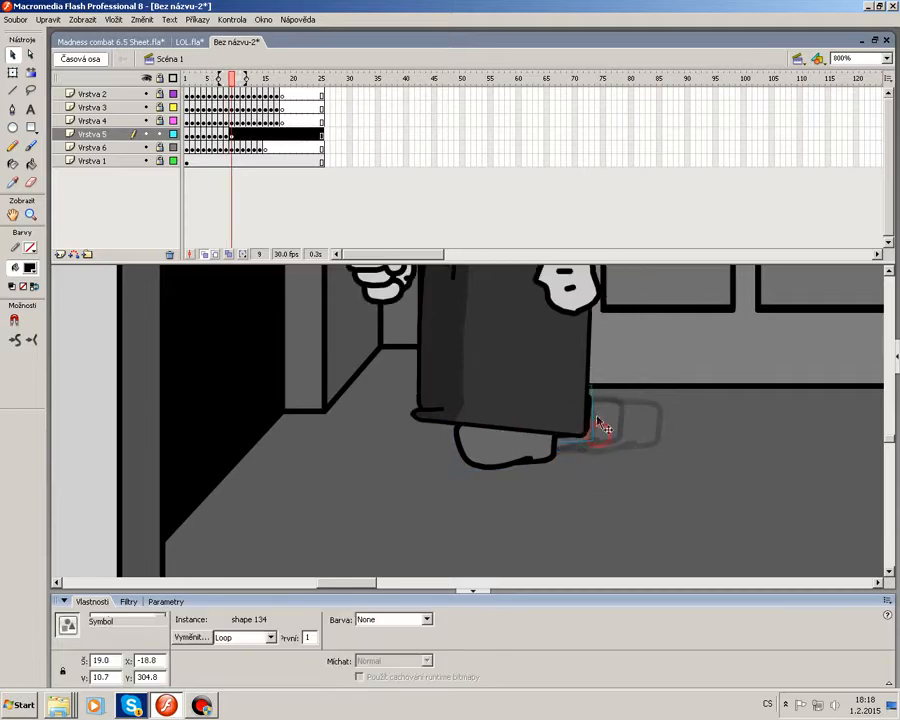
pyautogui.moveTo(650, 388); pyautogui.dragTo(535, 456)
pyautogui.moveTo(552, 437); pyautogui.dragTo(537, 447)
pyautogui.click(661, 452)
pyautogui.press('F6')
pyautogui.moveTo(571, 411); pyautogui.dragTo(553, 418)
pyautogui.moveTo(616, 386); pyautogui.dragTo(492, 464)
pyautogui.moveTo(494, 460); pyautogui.dragTo(459, 468)
pyautogui.click(554, 458)
pyautogui.press('F6')
pyautogui.moveTo(518, 424); pyautogui.dragTo(492, 420)
pyautogui.moveTo(585, 388); pyautogui.dragTo(455, 470)
pyautogui.moveTo(451, 468); pyautogui.dragTo(437, 474)
pyautogui.click(564, 454)
pyautogui.press('F6')
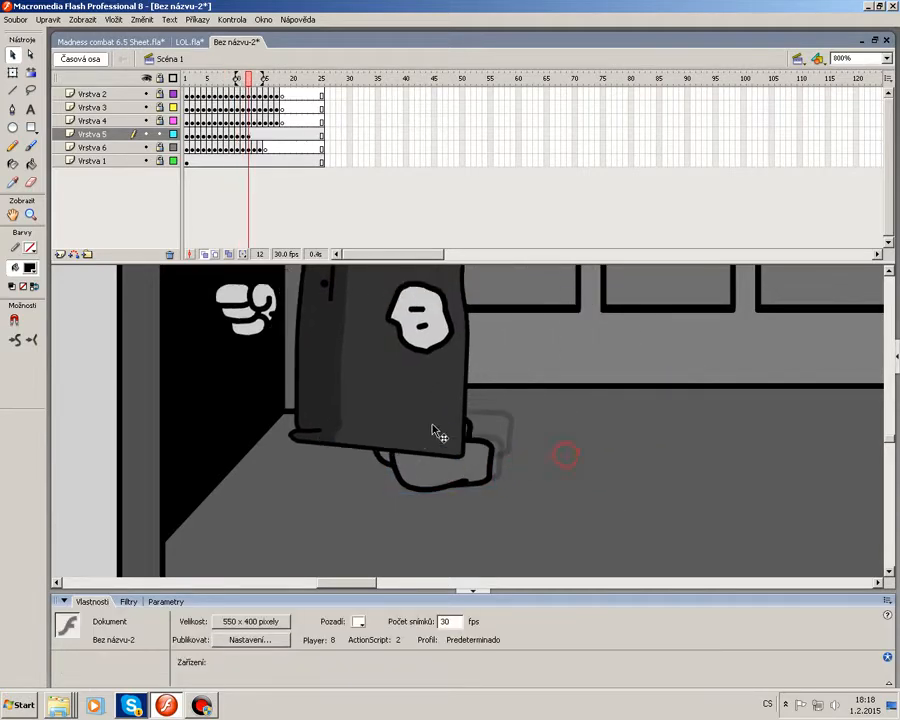
pyautogui.moveTo(434, 430); pyautogui.dragTo(407, 436)
pyautogui.moveTo(496, 412); pyautogui.dragTo(363, 474)
pyautogui.moveTo(426, 474); pyautogui.dragTo(379, 484)
pyautogui.click(512, 421)
pyautogui.press('F6')
pyautogui.moveTo(386, 438); pyautogui.dragTo(363, 442)
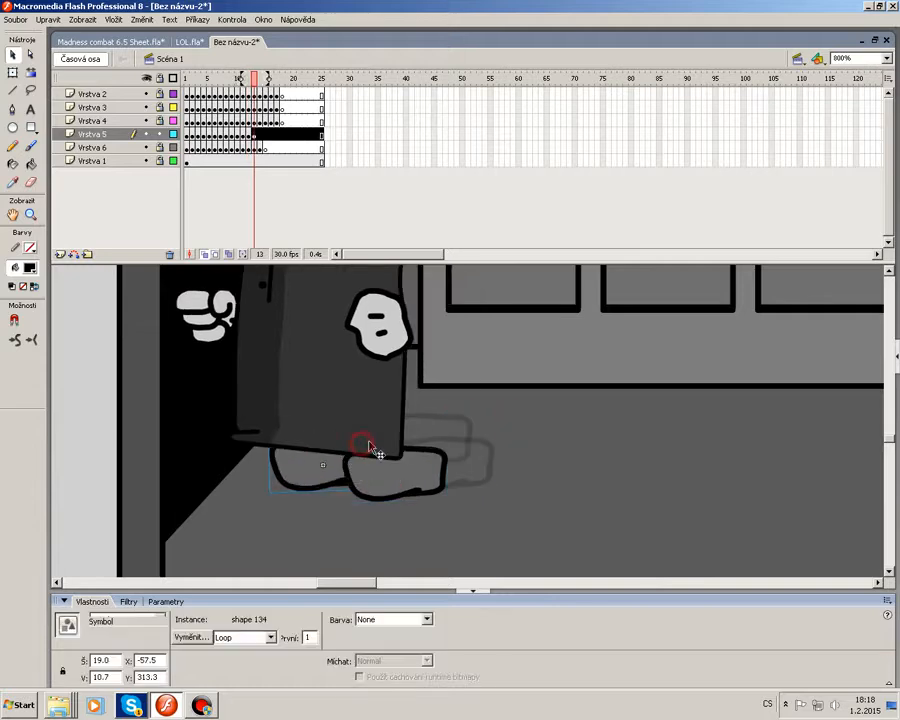
pyautogui.moveTo(456, 420); pyautogui.dragTo(320, 478)
pyautogui.moveTo(396, 475); pyautogui.dragTo(335, 466)
pyautogui.click(462, 480)
pyautogui.press('F6')
pyautogui.moveTo(420, 414); pyautogui.dragTo(283, 476)
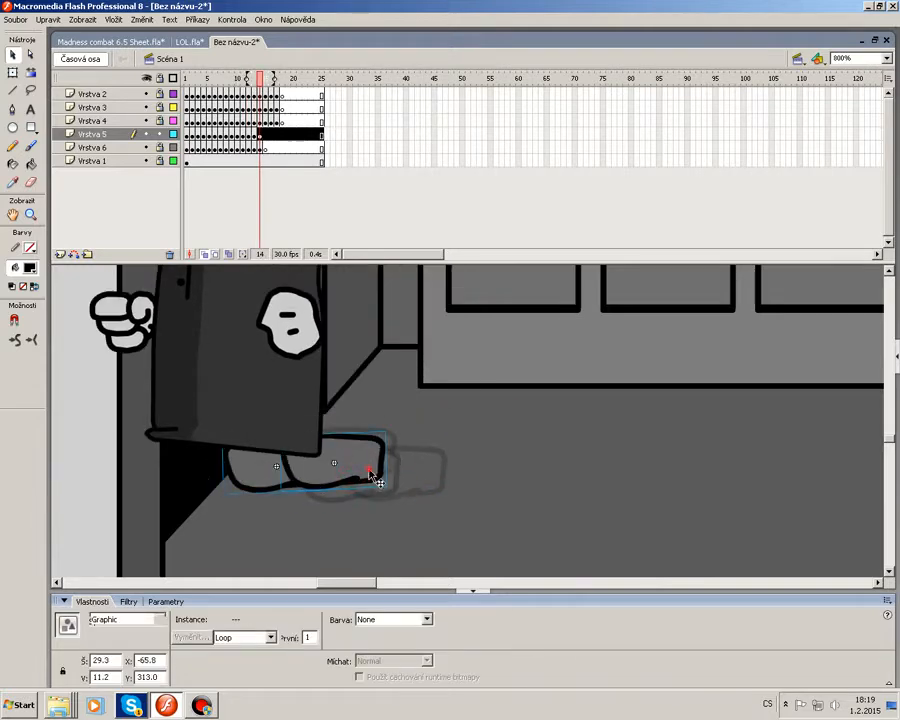
pyautogui.moveTo(369, 472); pyautogui.dragTo(237, 460)
pyautogui.click(352, 491)
pyautogui.press('F6')
pyautogui.moveTo(322, 410); pyautogui.dragTo(190, 472)
pyautogui.moveTo(254, 460); pyautogui.dragTo(175, 432)
pyautogui.click(264, 474)
pyautogui.press('F6')
pyautogui.moveTo(233, 416); pyautogui.dragTo(108, 474)
pyautogui.moveTo(157, 459); pyautogui.dragTo(88, 452)
pyautogui.click(306, 478)
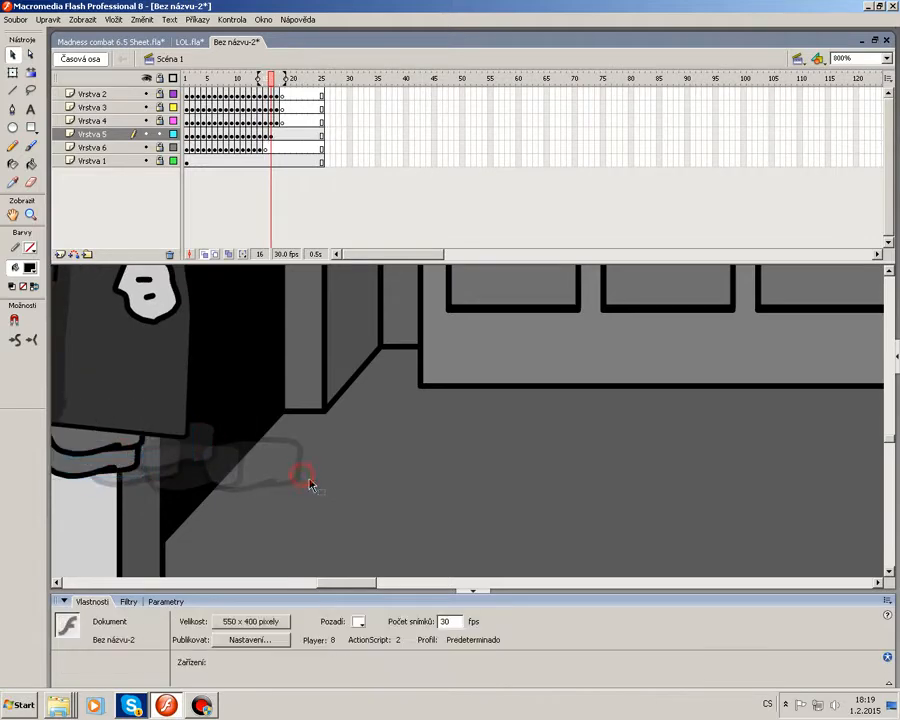
pyautogui.press('F7')
# Lock Vrstva 5 at 200% zoom and play back the animation.
pyautogui.click(887, 58)
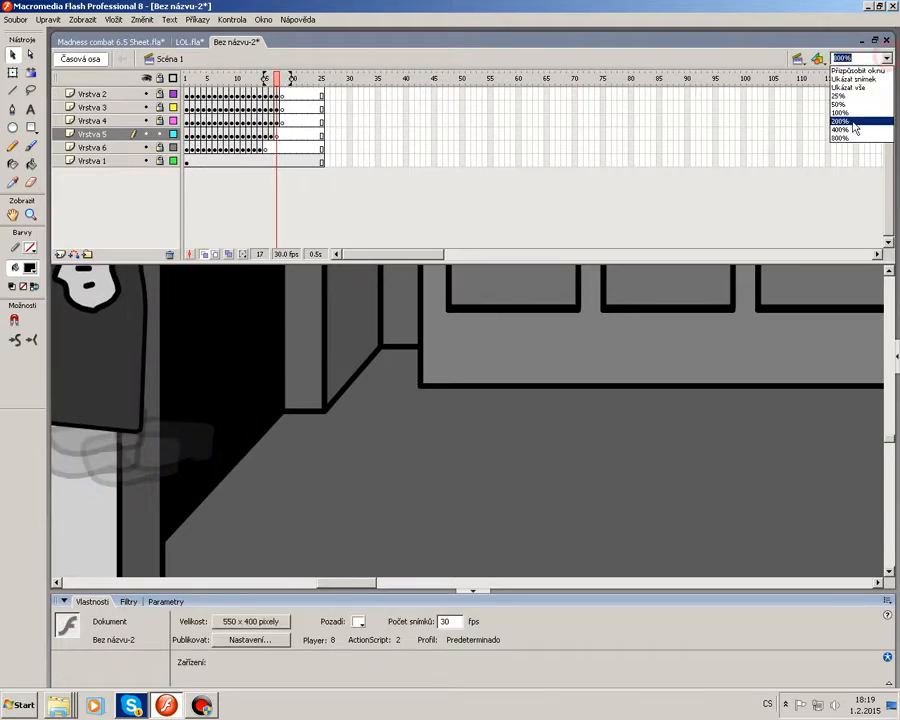
pyautogui.click(845, 200)
pyautogui.click(163, 135)
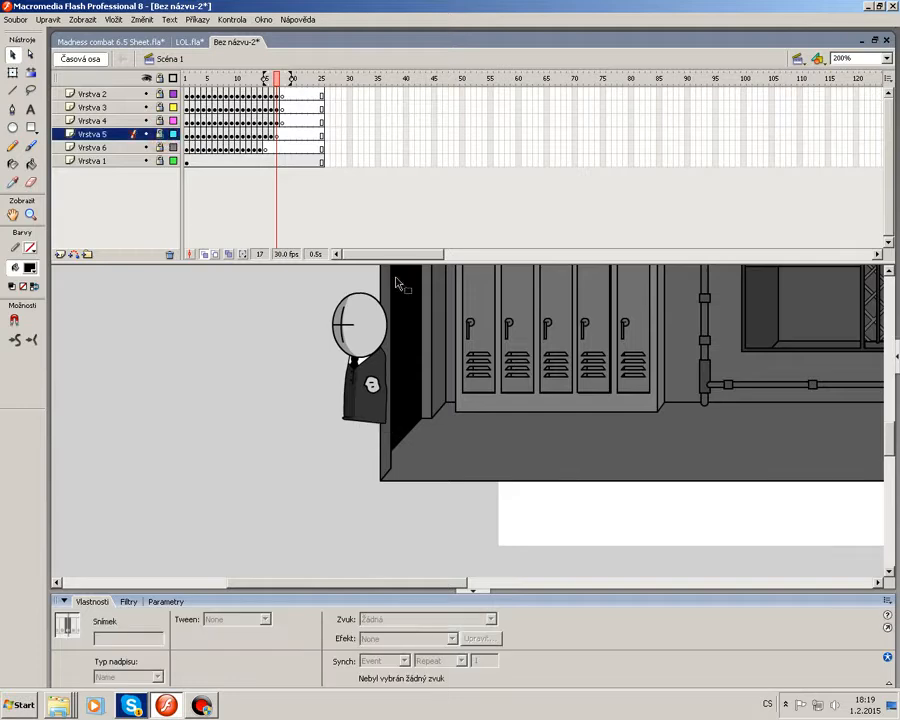
pyautogui.press('Return')
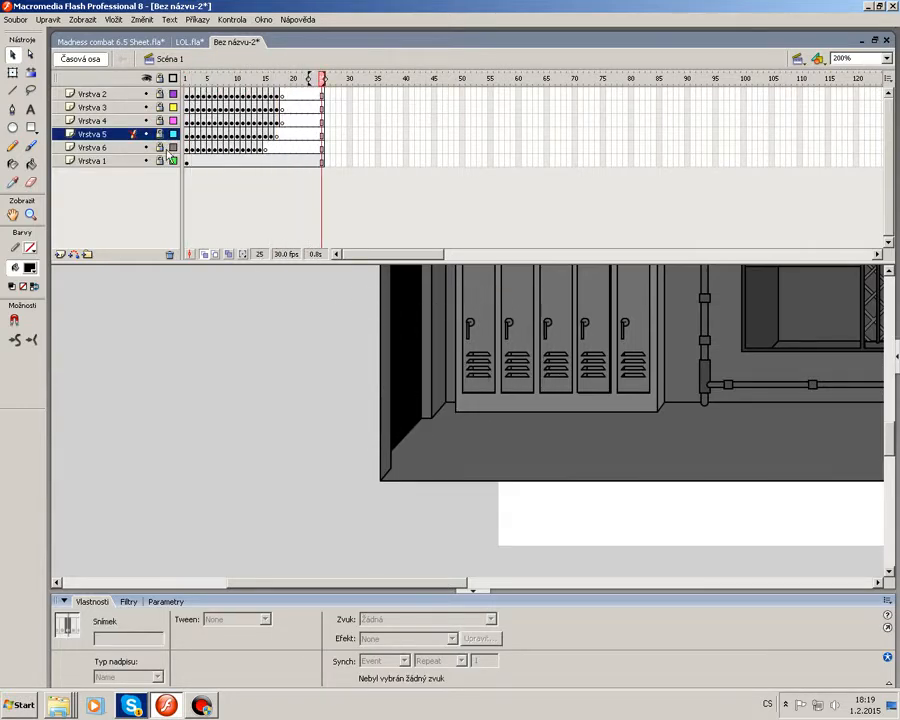
# Add a new top layer and draw a #00FF00 green rectangle covering the room from the doorway to the pipe.
pyautogui.click(130, 94)
pyautogui.click(61, 255)
pyautogui.click(186, 94)
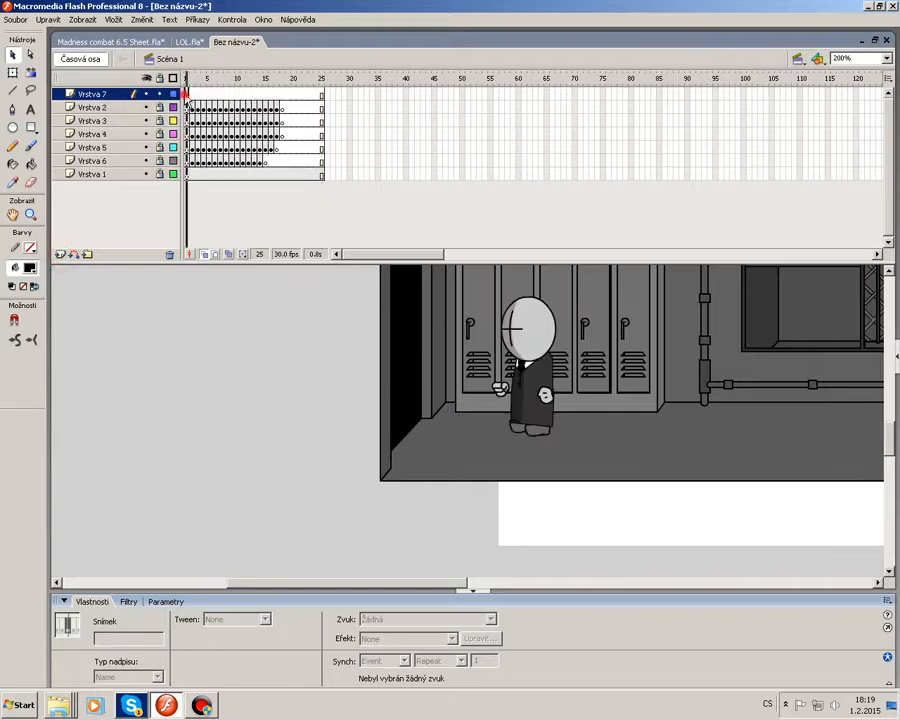
pyautogui.click(33, 129)
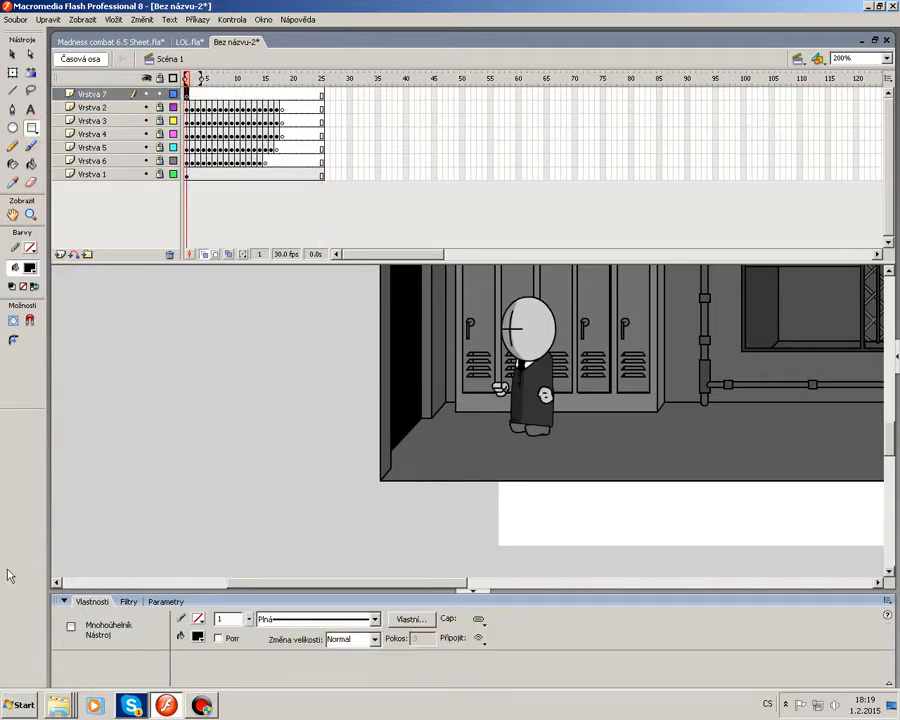
pyautogui.click(31, 268)
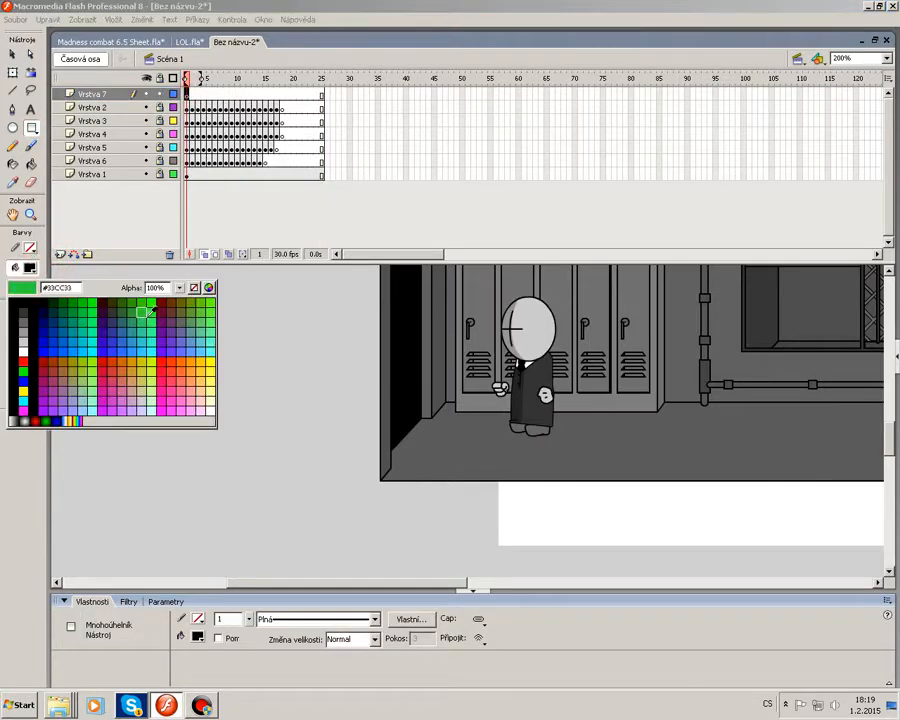
pyautogui.click(96, 301)
pyautogui.moveTo(896, 440); pyautogui.dragTo(892, 420)
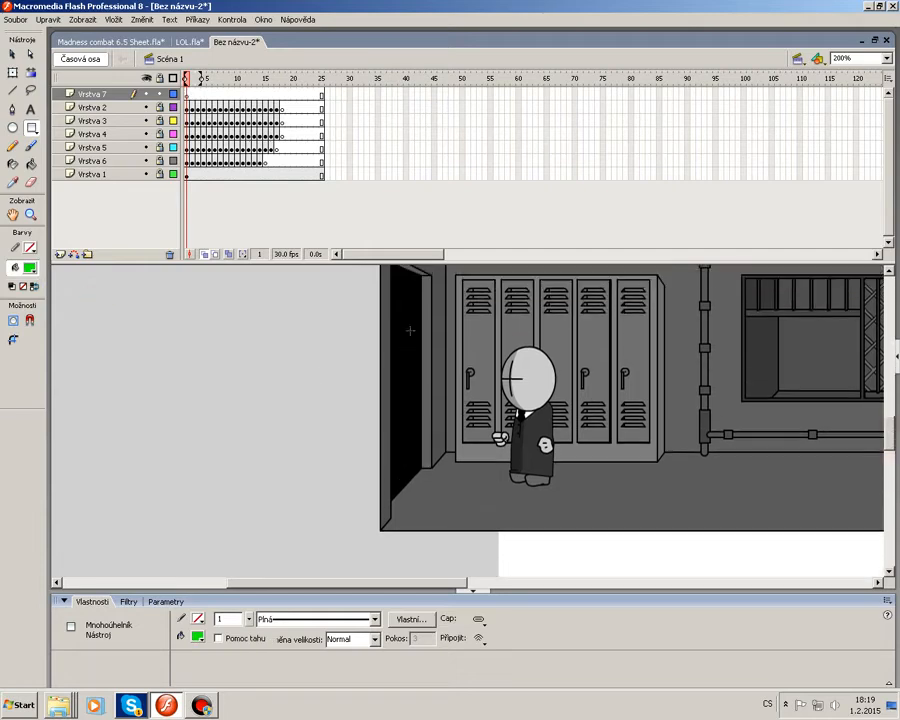
pyautogui.moveTo(391, 306)
pyautogui.mouseDown()
pyautogui.moveTo(454, 454)
pyautogui.moveTo(658, 530)
pyautogui.moveTo(679, 522)
pyautogui.mouseUp()
pyautogui.click(12, 55)
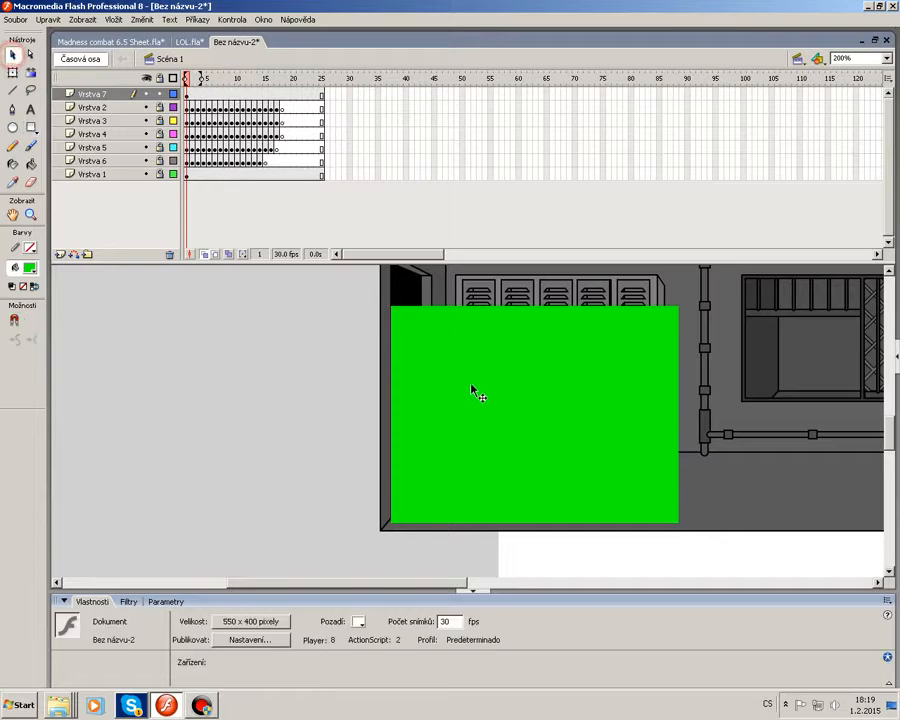
# Select the green rectangle and examine how it covers the room at 400% and 200% zoom.
pyautogui.click(466, 382)
pyautogui.click(184, 442)
pyautogui.click(442, 455)
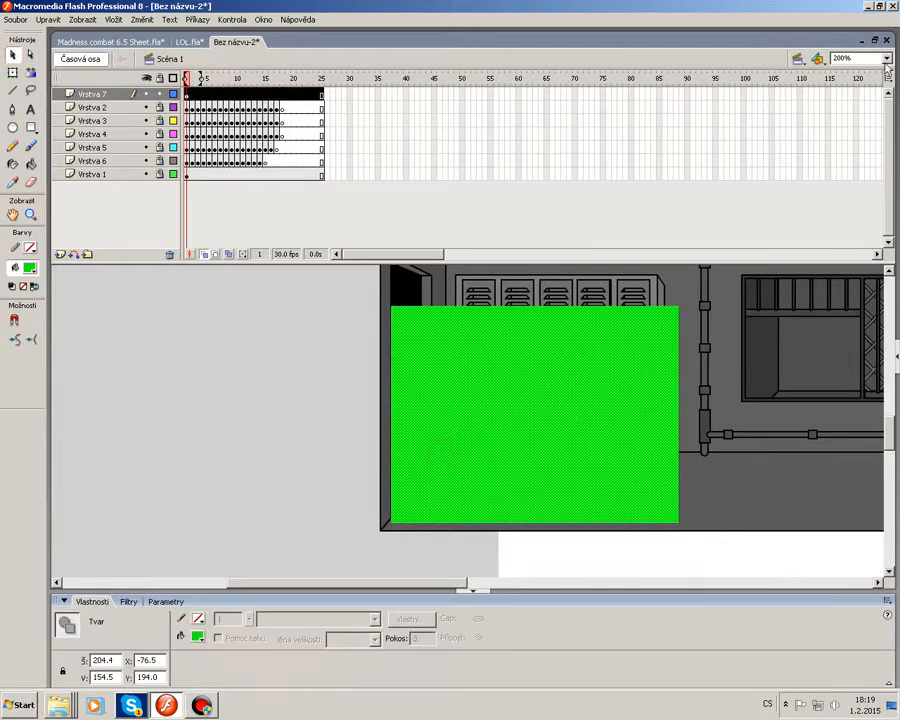
pyautogui.click(886, 58)
pyautogui.click(842, 128)
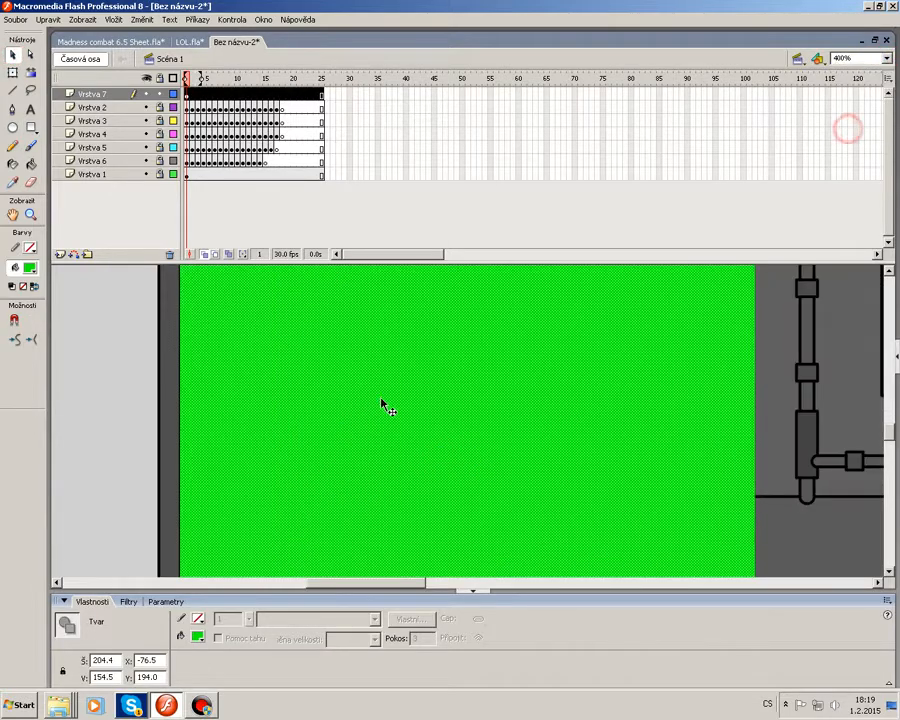
pyautogui.click(886, 58)
pyautogui.click(842, 120)
pyautogui.click(778, 340)
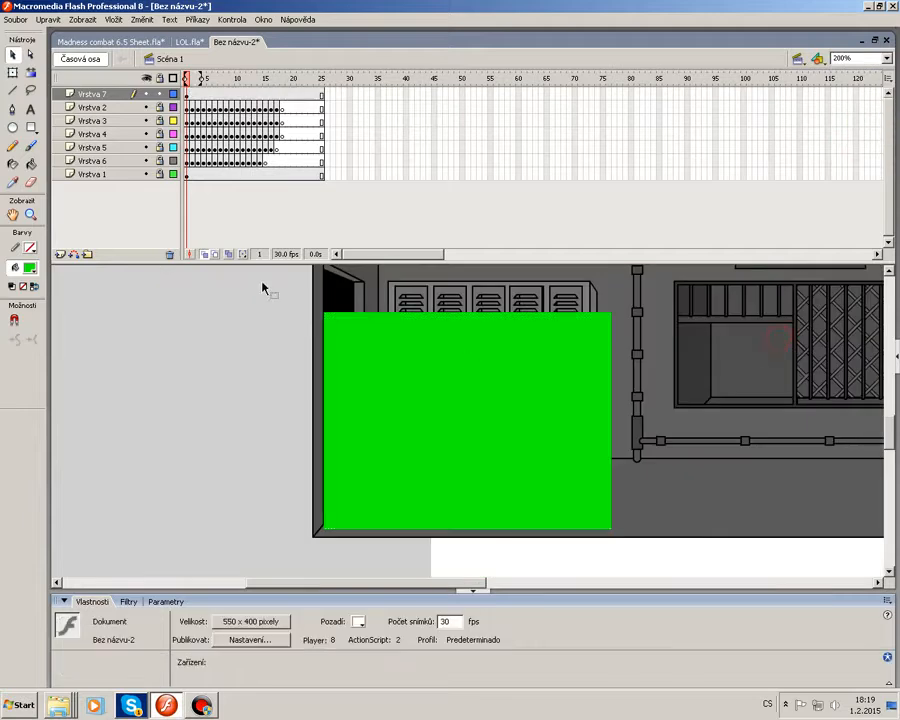
# Lock the rectangle layer, turn it into a mask, and set Vrstva 2 through Vrstva 6 as layers masked by it.
pyautogui.click(160, 94)
pyautogui.rightClick(86, 99)
pyautogui.click(122, 201)
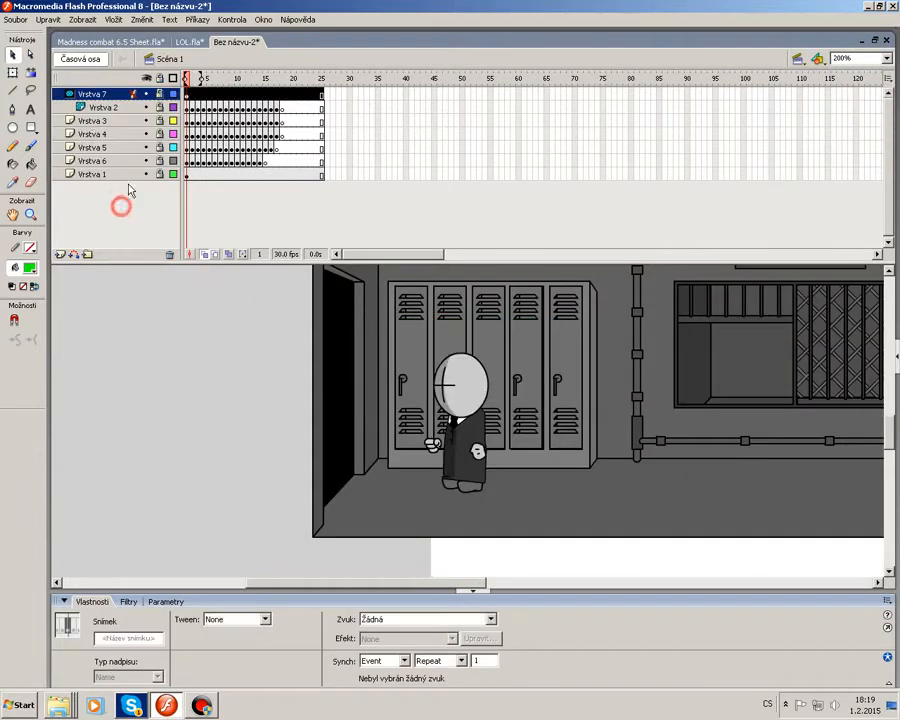
pyautogui.click(91, 124)
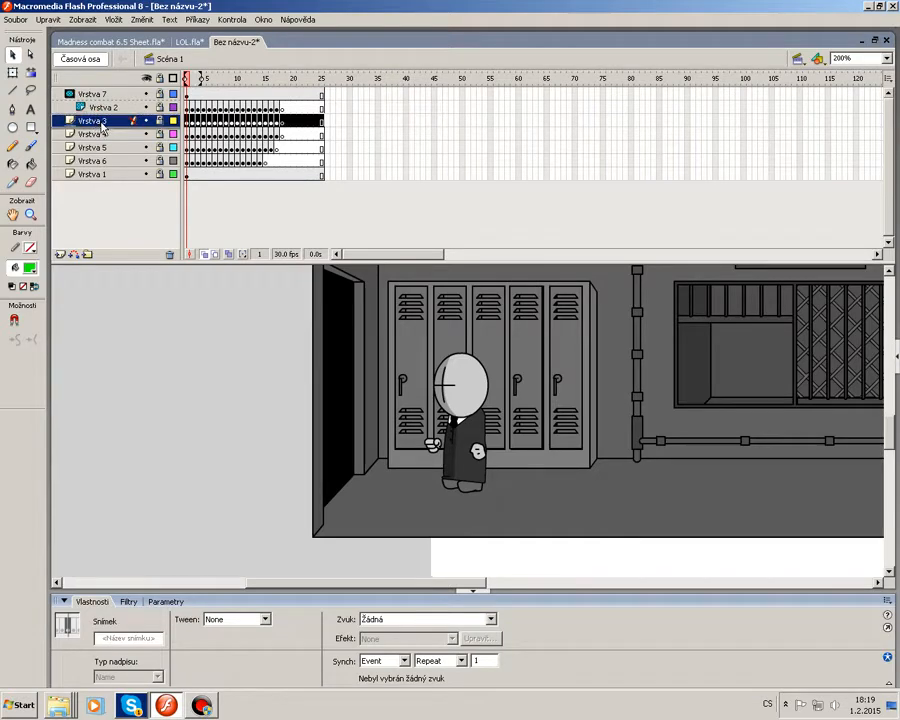
pyautogui.moveTo(101, 121); pyautogui.dragTo(101, 119)
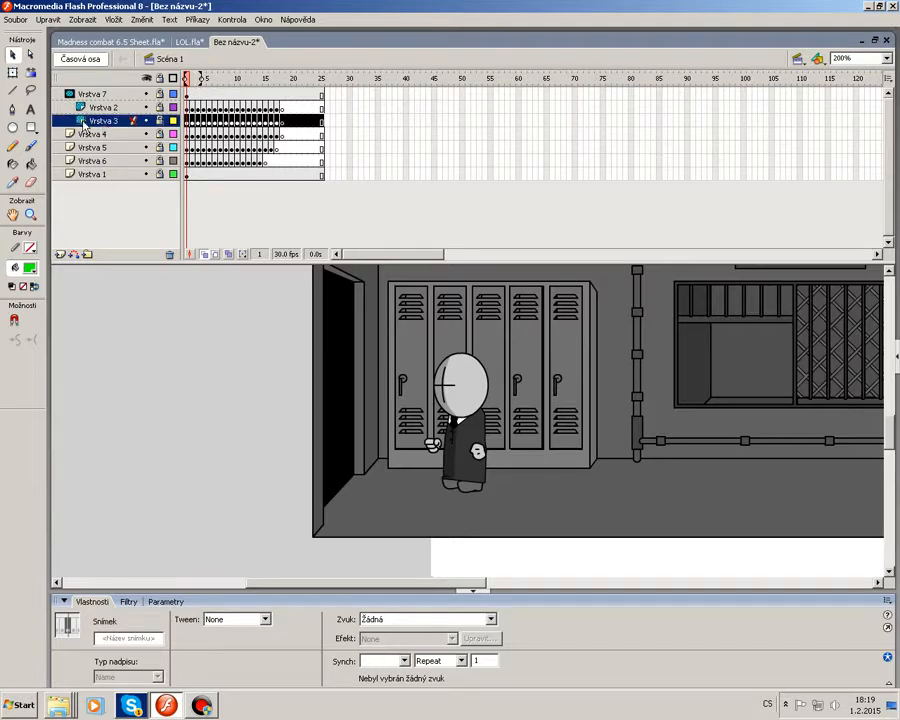
pyautogui.moveTo(96, 136); pyautogui.dragTo(87, 206)
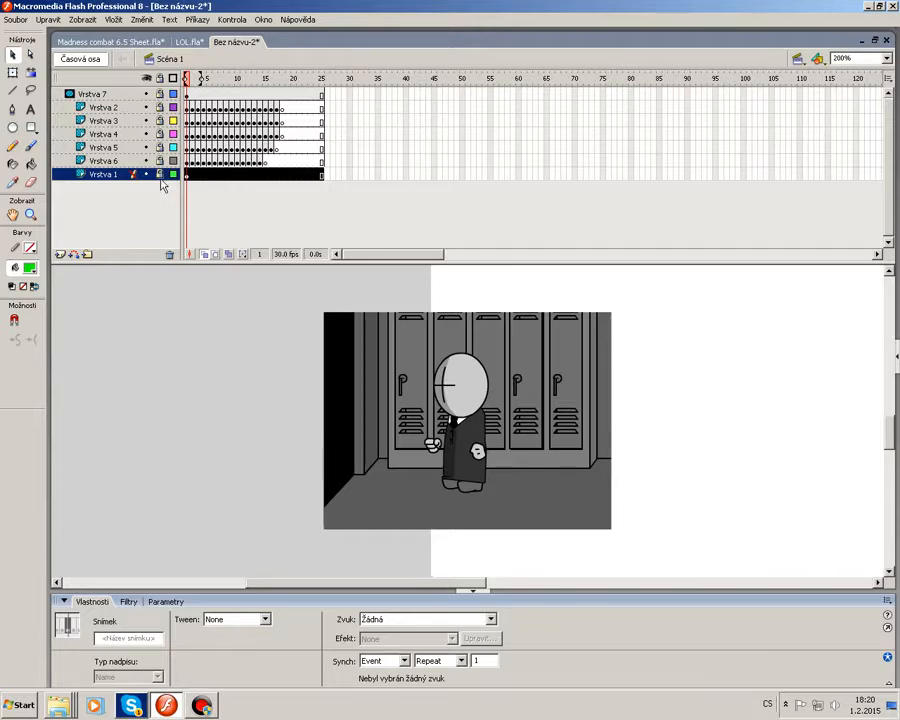
pyautogui.hotkey('ctrl', 'z')
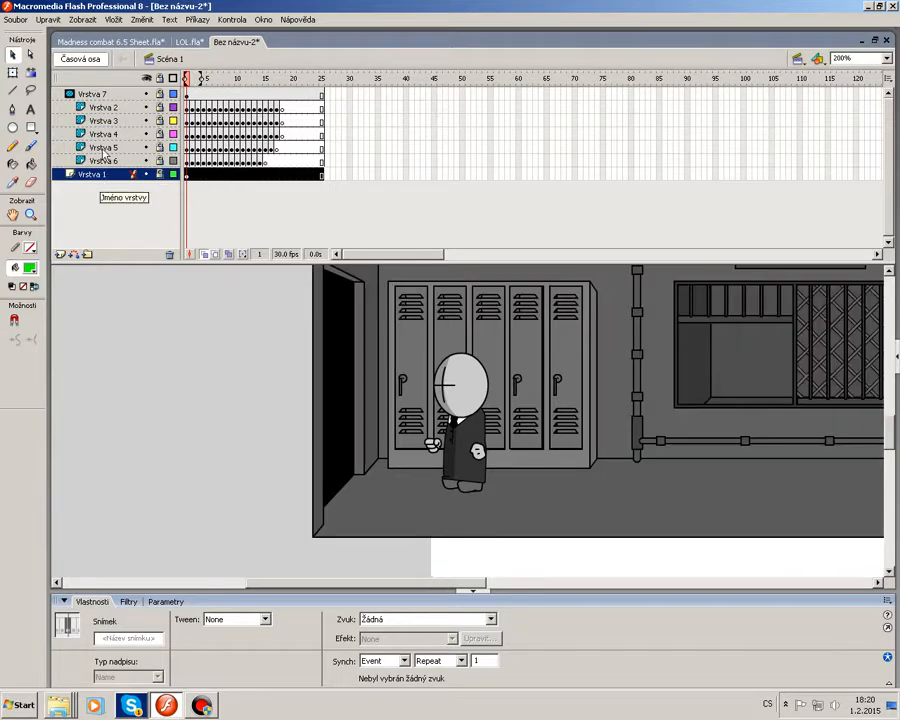
# Switch to Madness combat 6.5 Sheet.fla and select the large movie clip on its stage.
pyautogui.moveTo(237, 78); pyautogui.dragTo(298, 135)
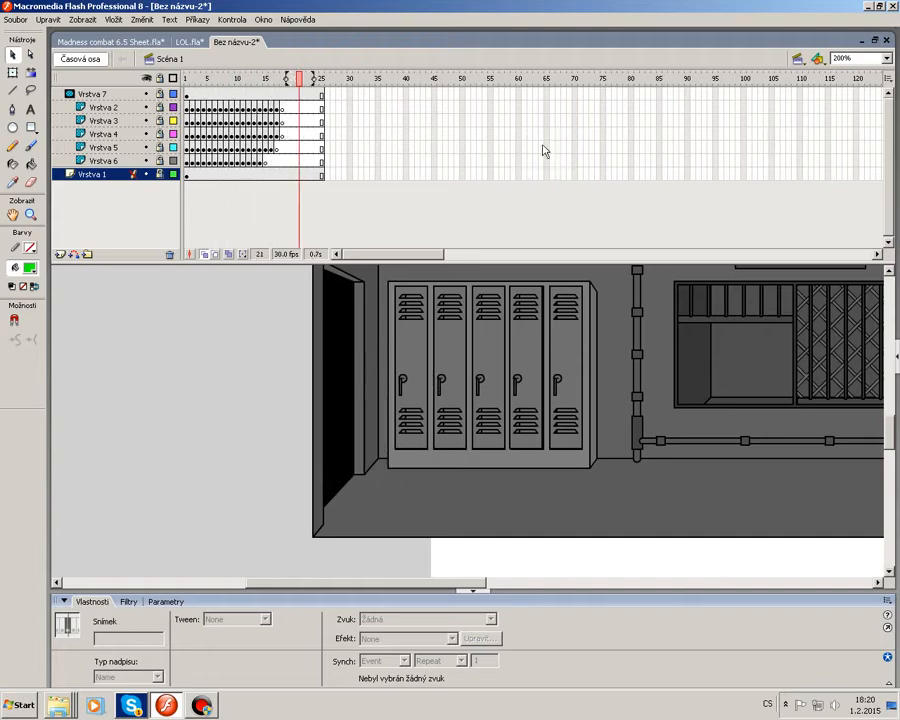
pyautogui.click(886, 58)
pyautogui.click(795, 112)
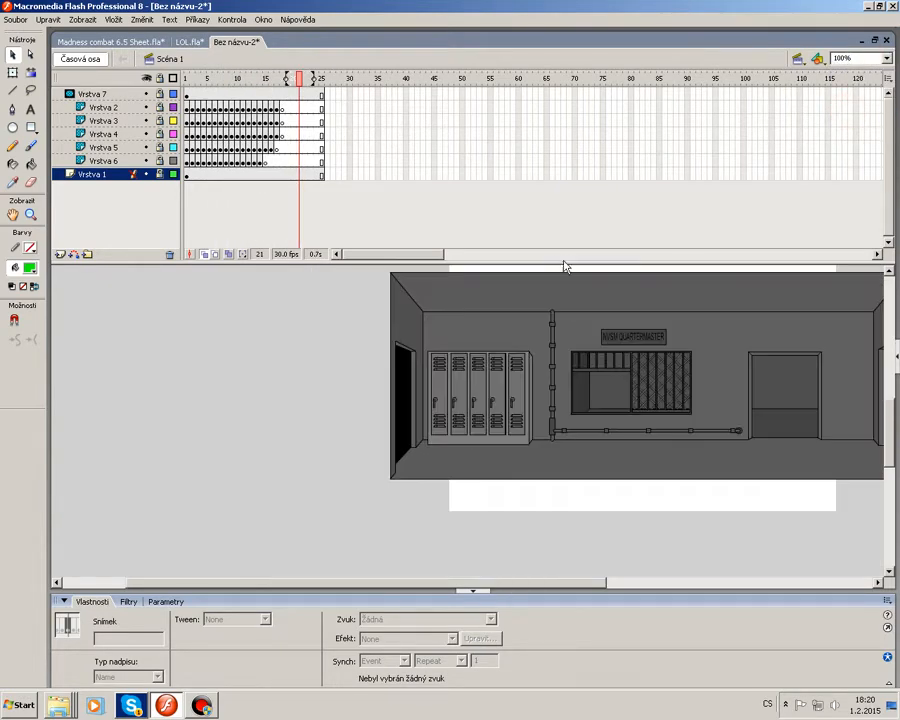
pyautogui.click(189, 41)
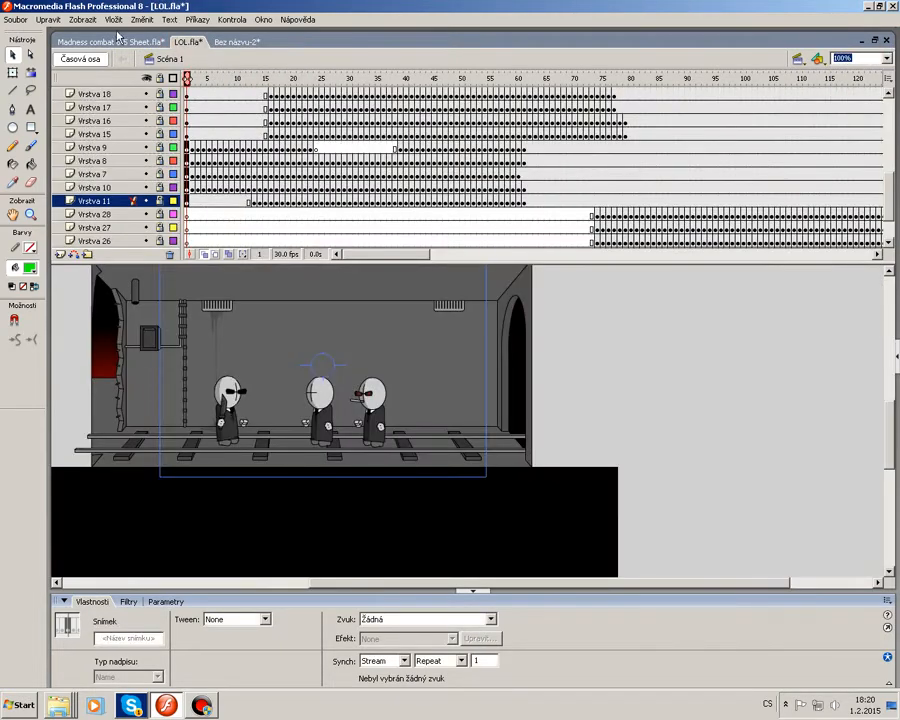
pyautogui.click(128, 44)
pyautogui.click(727, 369)
pyautogui.moveTo(217, 82); pyautogui.dragTo(158, 85)
pyautogui.click(491, 391)
pyautogui.scroll(4, 493, 393)
pyautogui.click(525, 312)
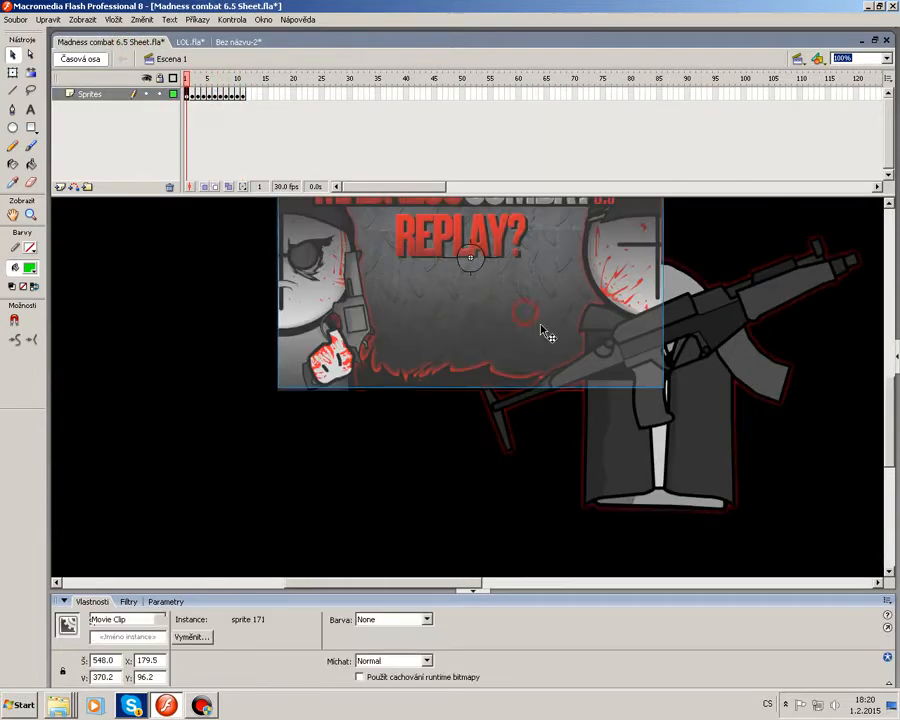
# Return to the new document, add a layer above the mask layer, and paste the movie clip on frame 1.
pyautogui.click(238, 42)
pyautogui.click(93, 92)
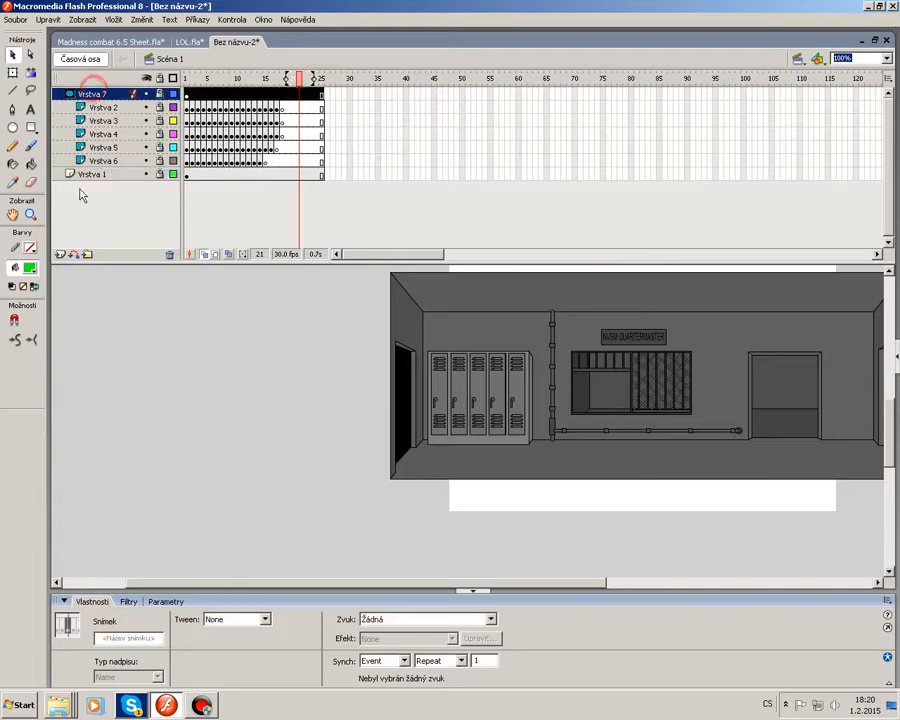
pyautogui.click(60, 254)
pyautogui.click(186, 93)
pyautogui.hotkey('ctrl', 'v')
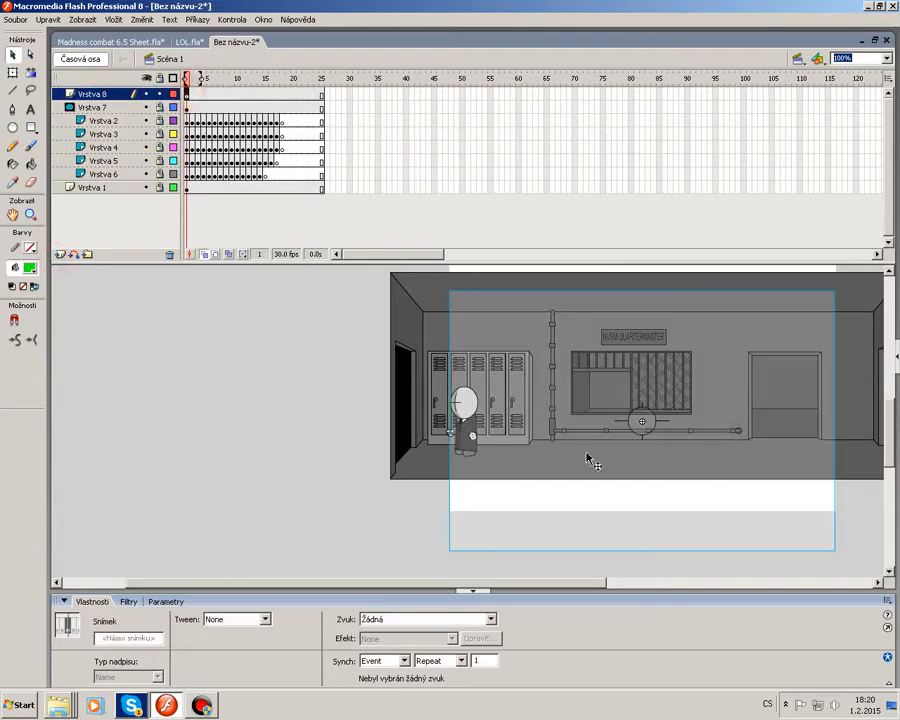
# Free-transform the pasted clip, scaling it down to about 348 × 246 over the room.
pyautogui.moveTo(589, 460); pyautogui.dragTo(549, 445)
pyautogui.rightClick(549, 445)
pyautogui.click(598, 513)
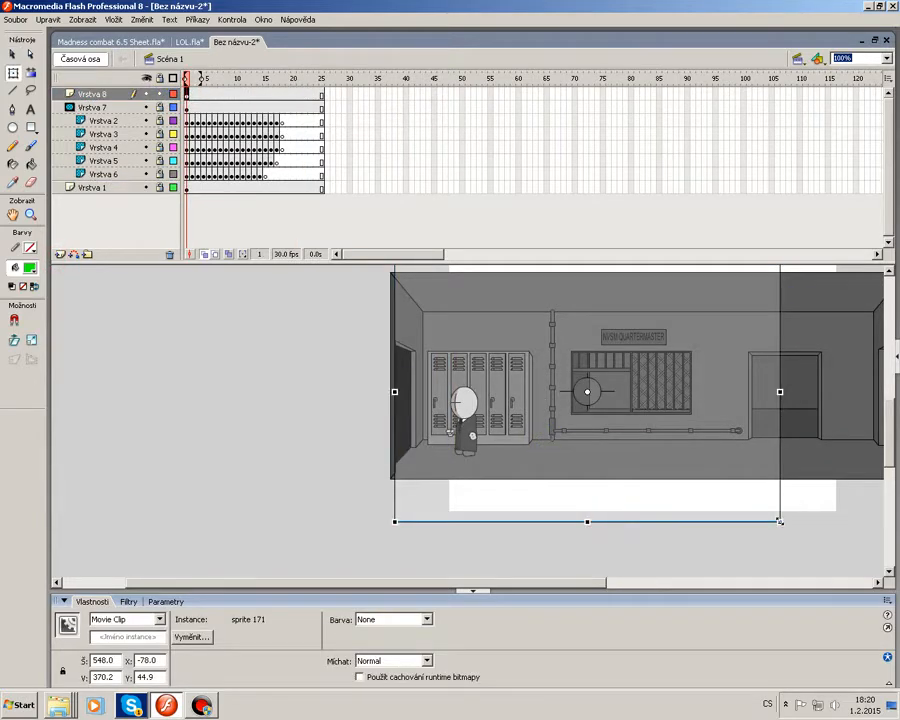
pyautogui.moveTo(780, 521); pyautogui.dragTo(709, 478)
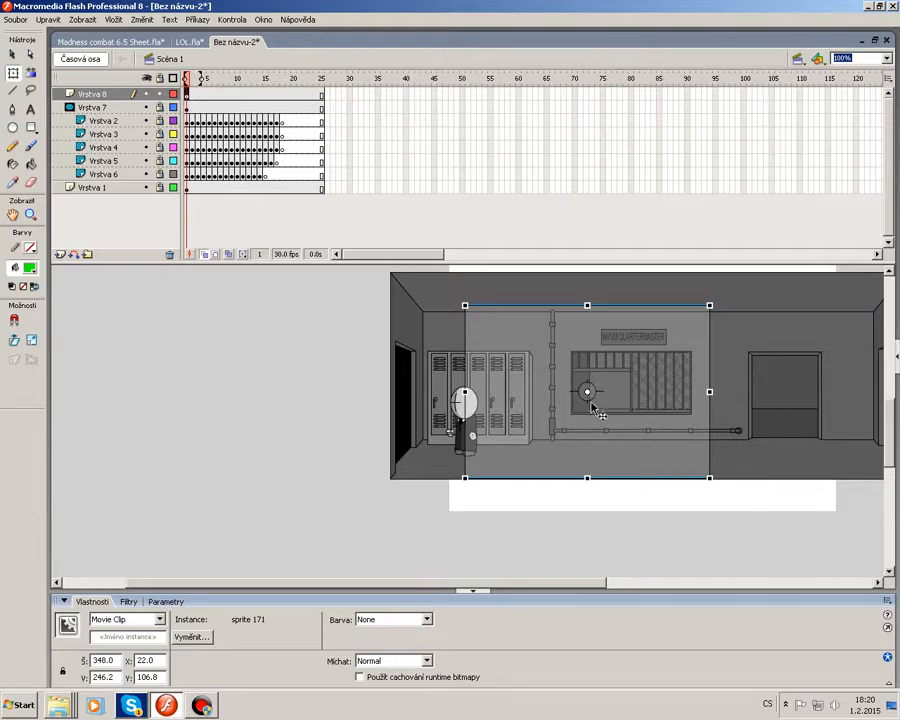
pyautogui.moveTo(708, 393); pyautogui.dragTo(677, 393)
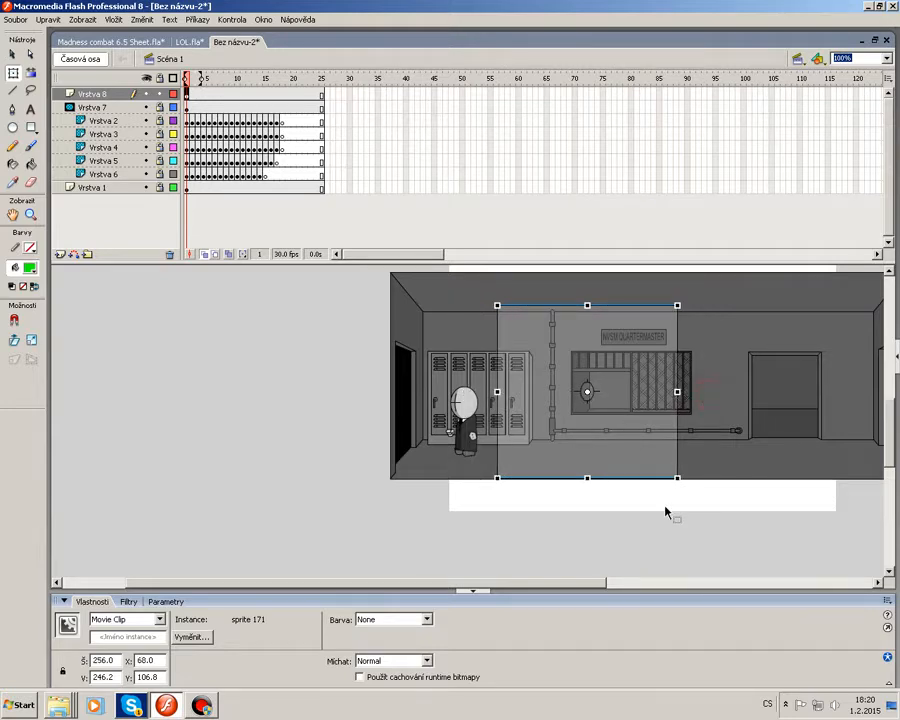
pyautogui.hotkey('ctrl', 'z')
# Nudge the clip left so it covers the doorway side of the room.
pyautogui.click(664, 432)
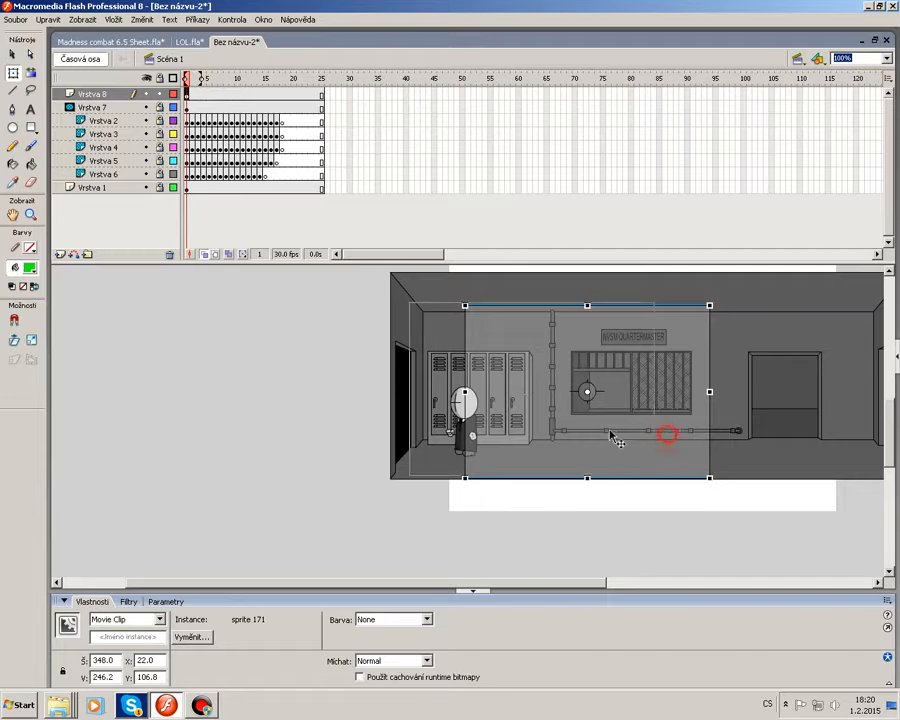
pyautogui.moveTo(595, 435); pyautogui.dragTo(595, 436)
pyautogui.press('Left')
pyautogui.press('Left')
pyautogui.click(599, 513)
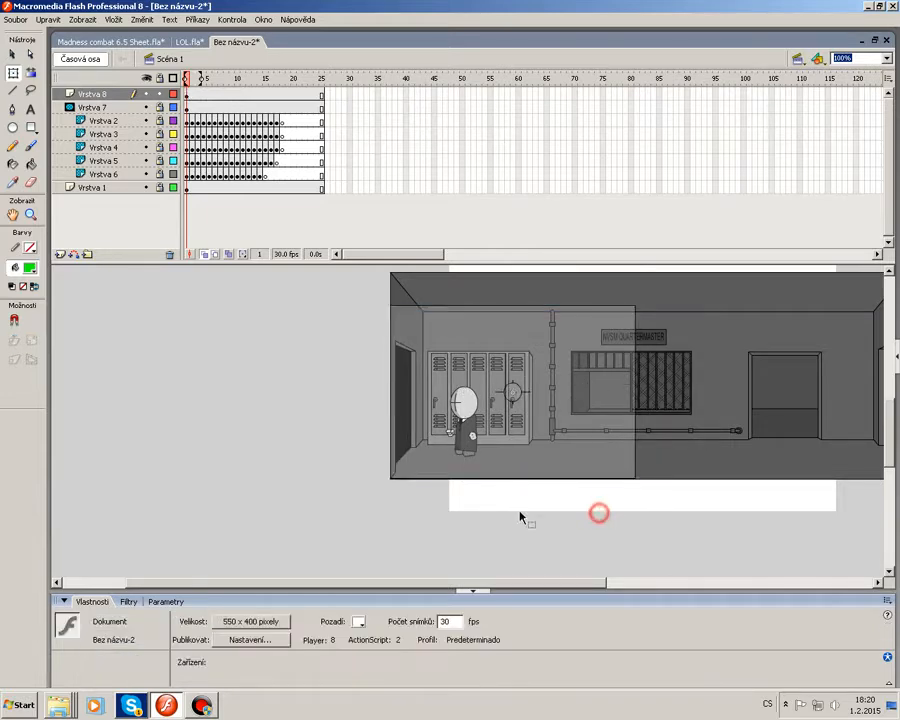
# Enlarge the pasted room clip to about 646 × 452 and shift it right.
pyautogui.click(468, 439)
pyautogui.click(402, 531)
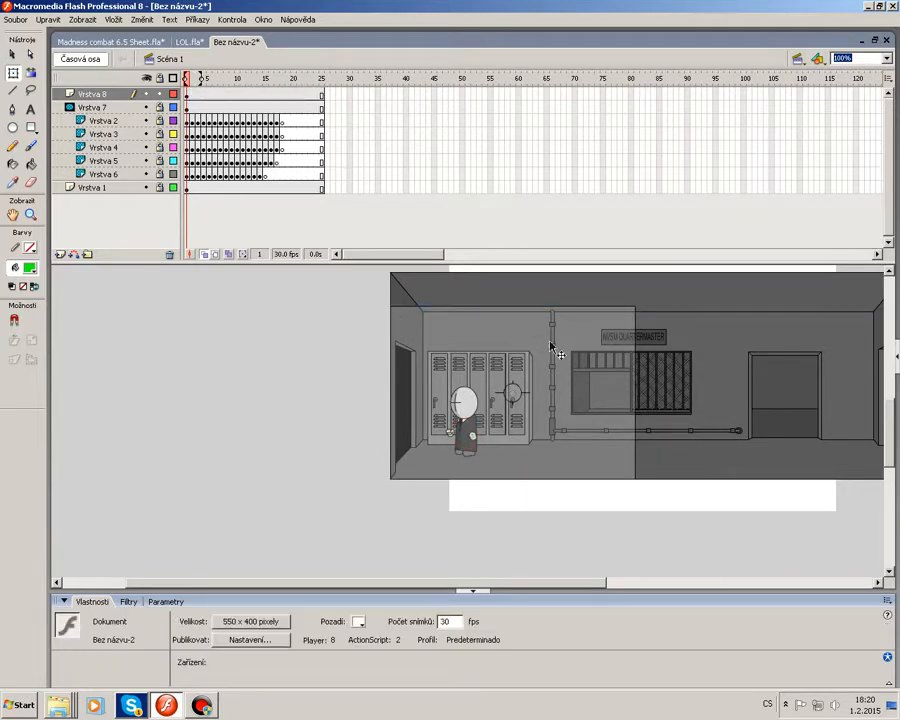
pyautogui.click(606, 461)
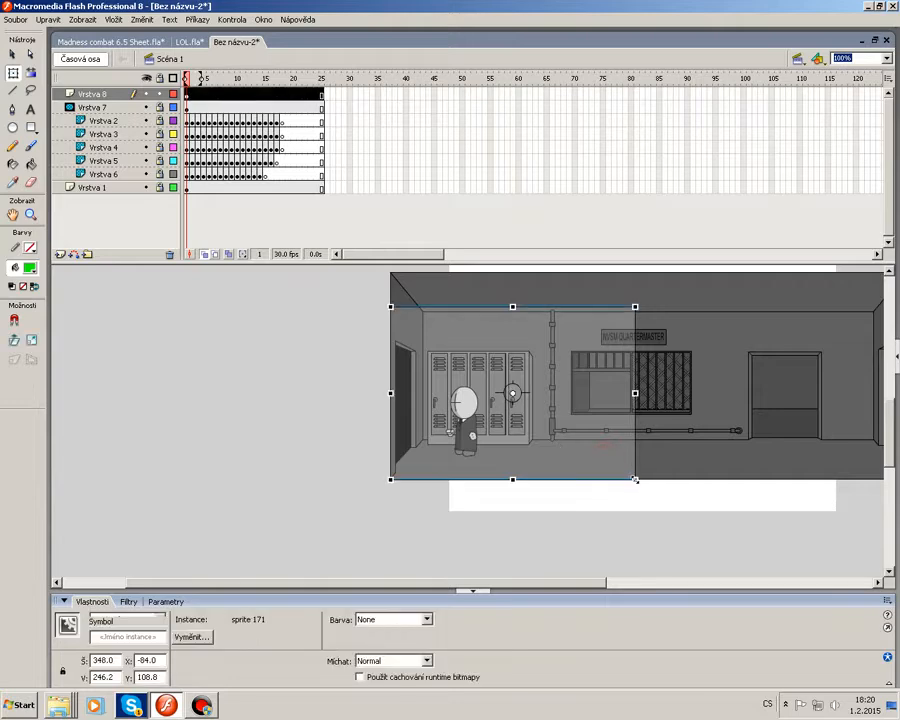
pyautogui.moveTo(634, 480); pyautogui.dragTo(740, 552)
pyautogui.moveTo(560, 455); pyautogui.dragTo(664, 459)
pyautogui.scroll(2, 660, 461)
pyautogui.scroll(-1, 656, 463)
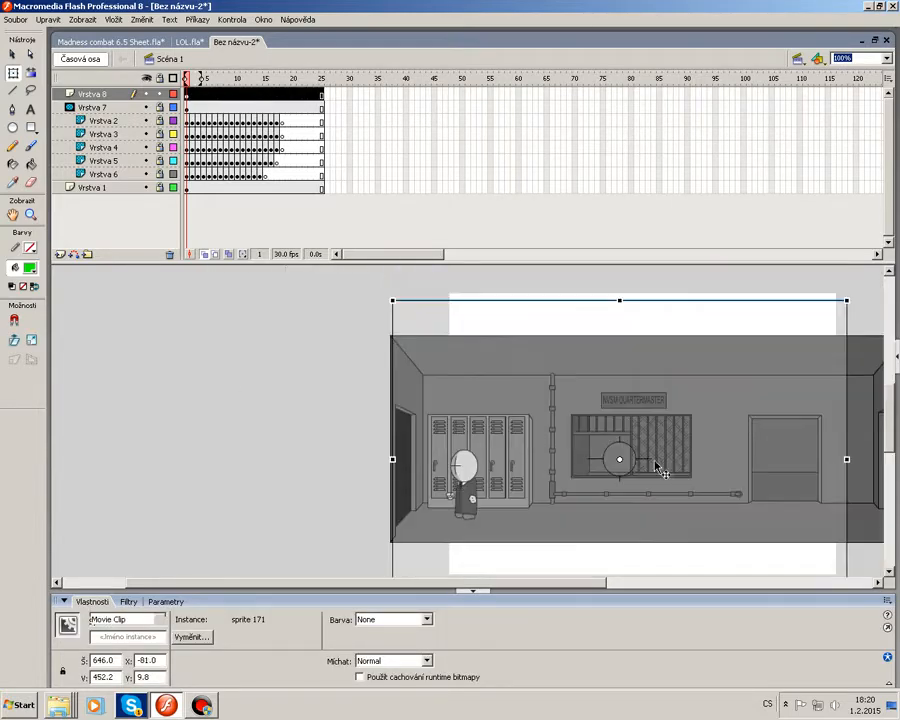
# Nudge the enlarged room clip up and to the left.
pyautogui.hotkey('shift', 'Up')
pyautogui.press('Left')
pyautogui.press('Left')
pyautogui.press('Left')
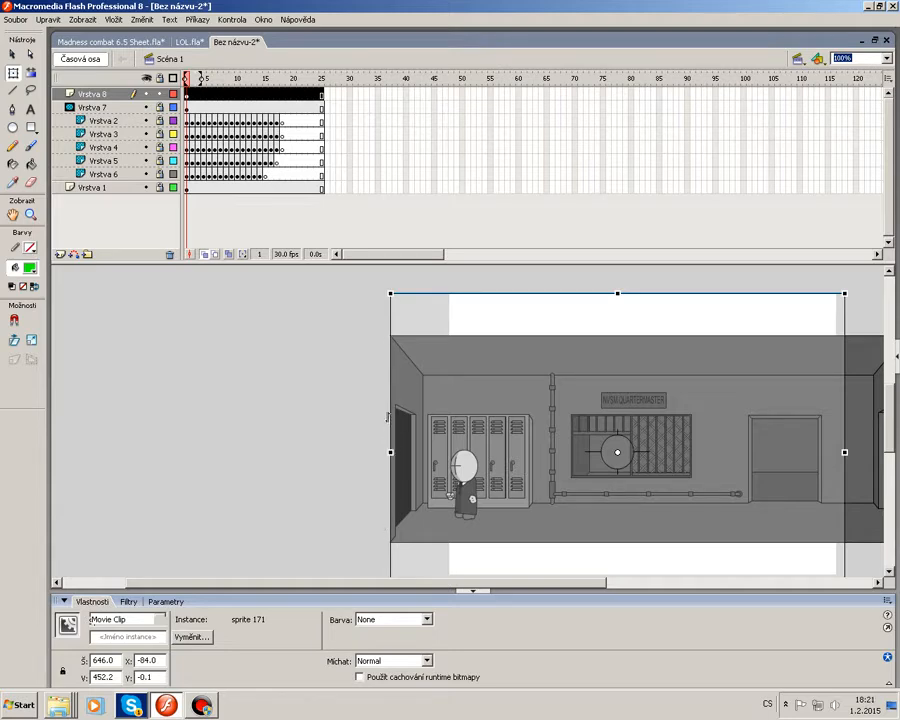
pyautogui.hotkey('shift', 'Up')
pyautogui.press('Down')
pyautogui.press('Down')
pyautogui.press('Down')
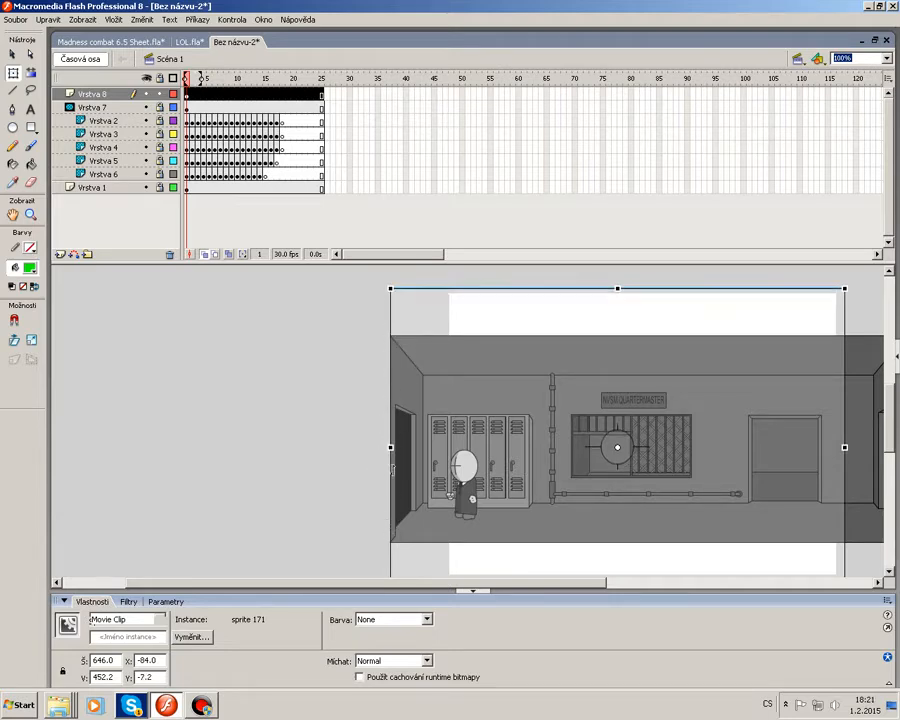
# Scale the room clip back down to about 332 × 240 and reposition it over the room's left side.
pyautogui.scroll(-2, 595, 498)
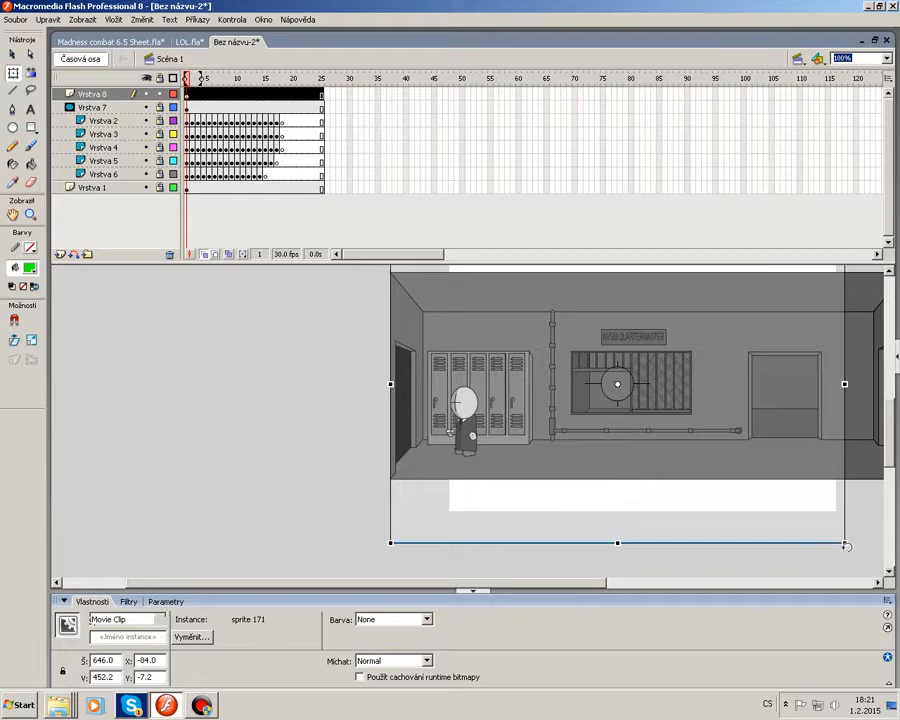
pyautogui.moveTo(846, 543); pyautogui.dragTo(715, 453)
pyautogui.moveTo(735, 468); pyautogui.dragTo(735, 469)
pyautogui.moveTo(693, 417); pyautogui.dragTo(584, 426)
pyautogui.click(544, 540)
pyautogui.click(539, 474)
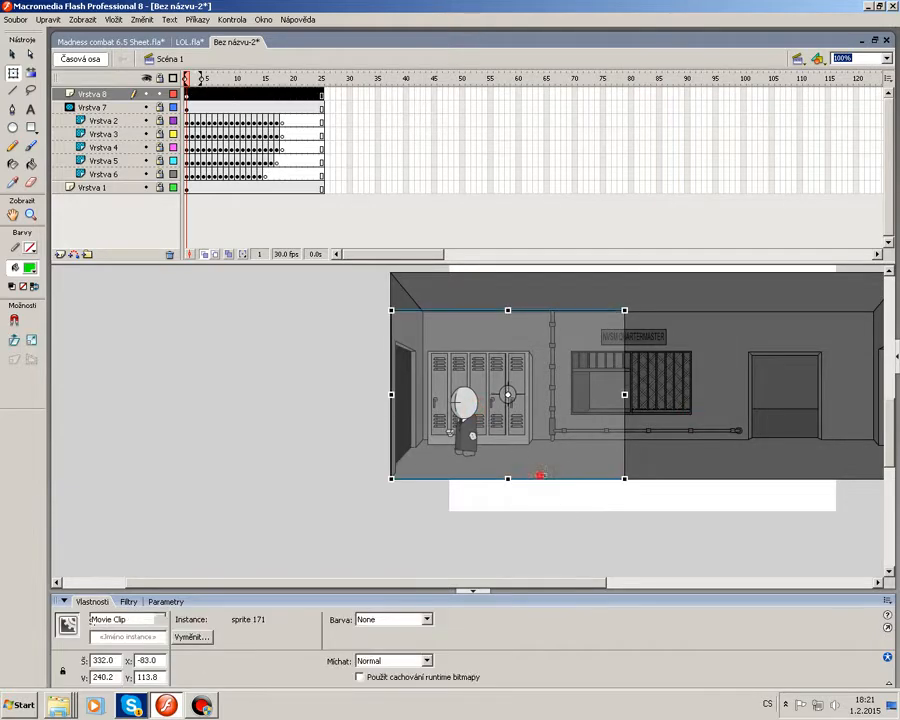
# Deselect the clip and scrub the timeline to frame 25 to preview the walk.
pyautogui.click(557, 563)
pyautogui.click(561, 449)
pyautogui.click(709, 545)
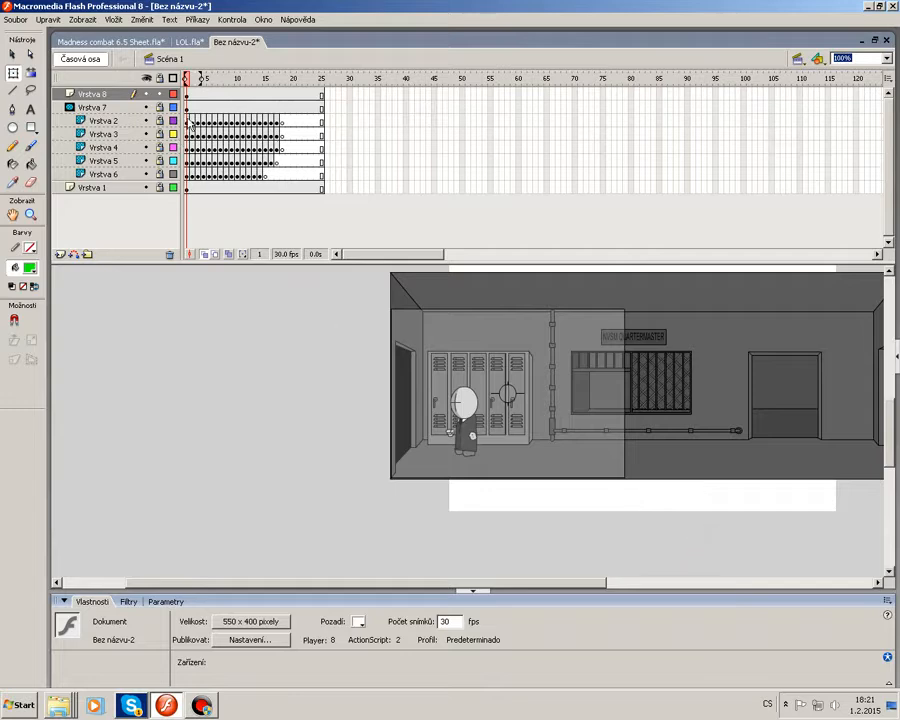
pyautogui.moveTo(212, 91); pyautogui.dragTo(321, 110)
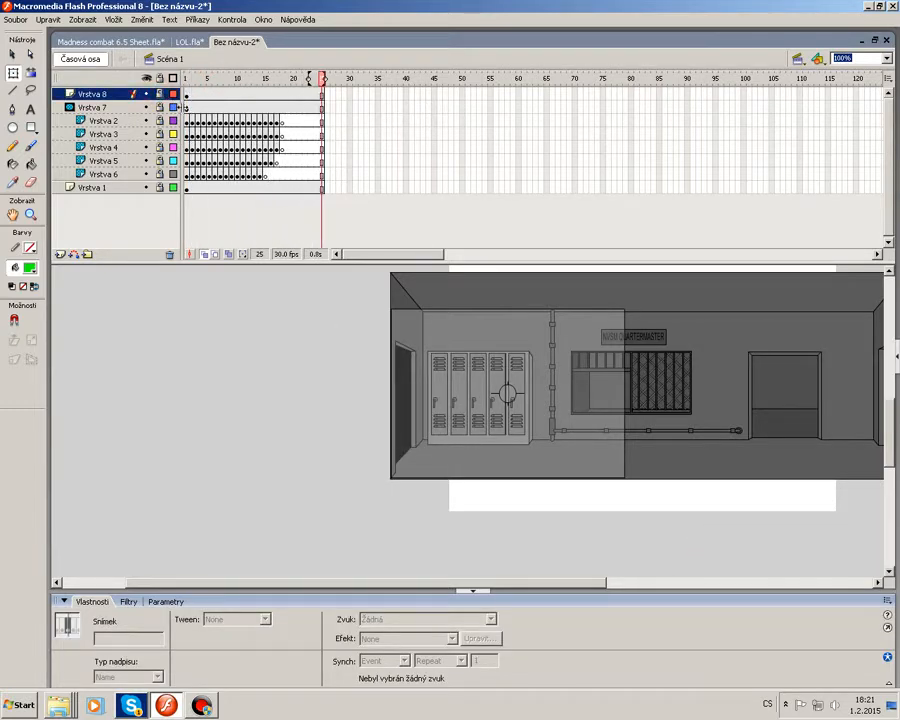
# Insert a new scene into the document.
pyautogui.click(142, 19)
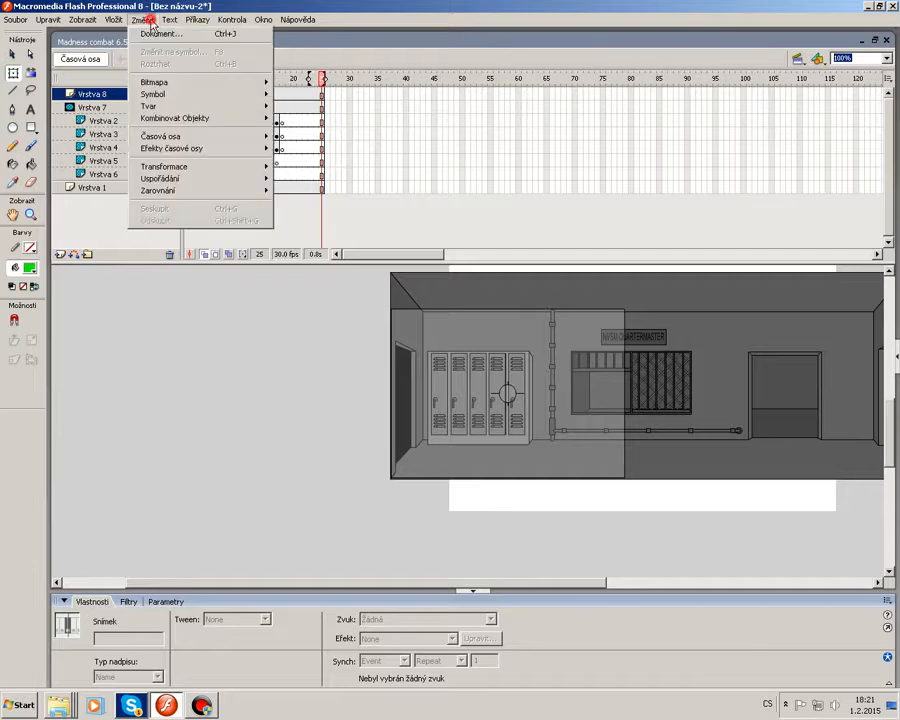
pyautogui.moveTo(114, 19)
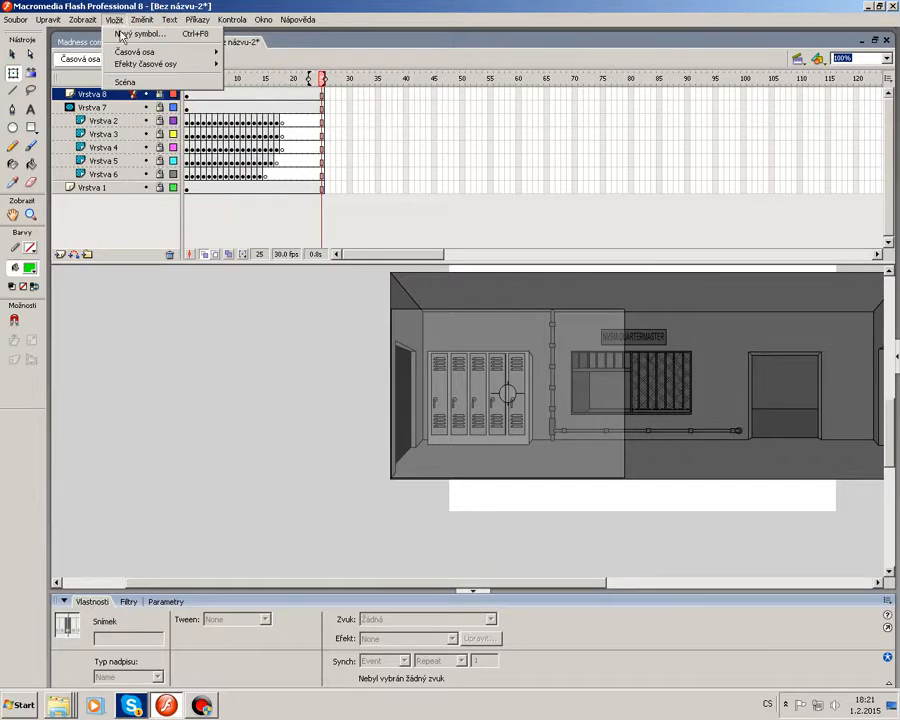
pyautogui.click(153, 83)
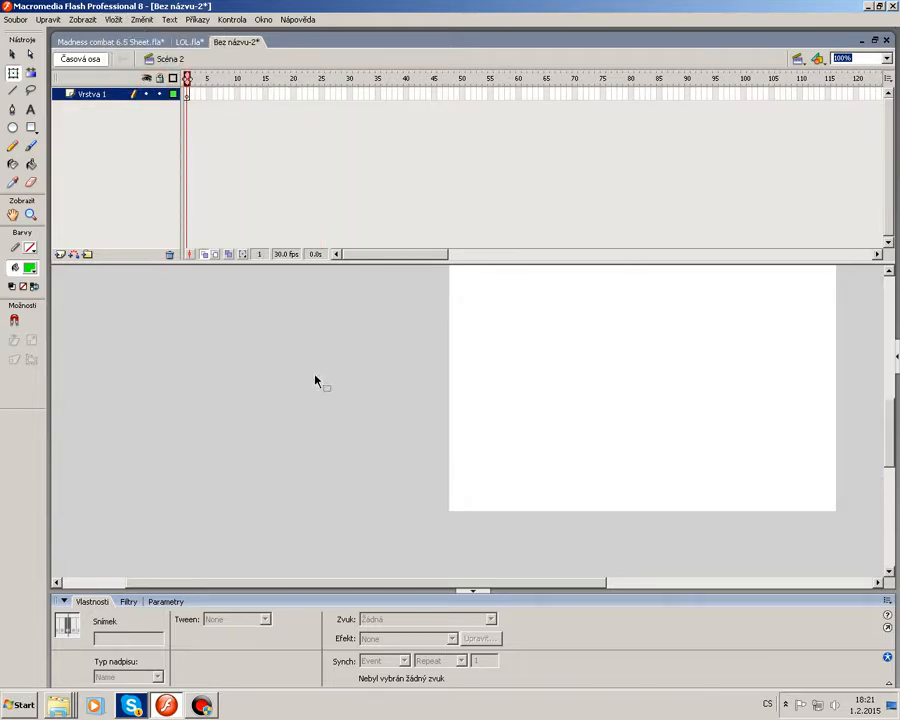
# Browse the Madness combat 6.5 Sheet stage for a suitable room background sprite.
pyautogui.click(140, 42)
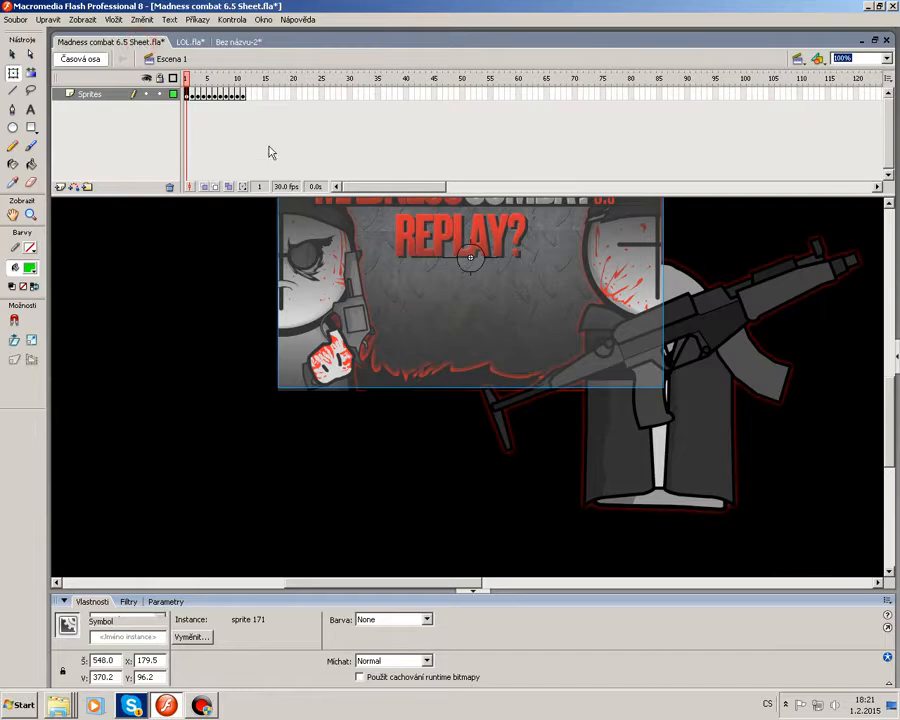
pyautogui.moveTo(214, 77); pyautogui.dragTo(243, 79)
pyautogui.click(285, 452)
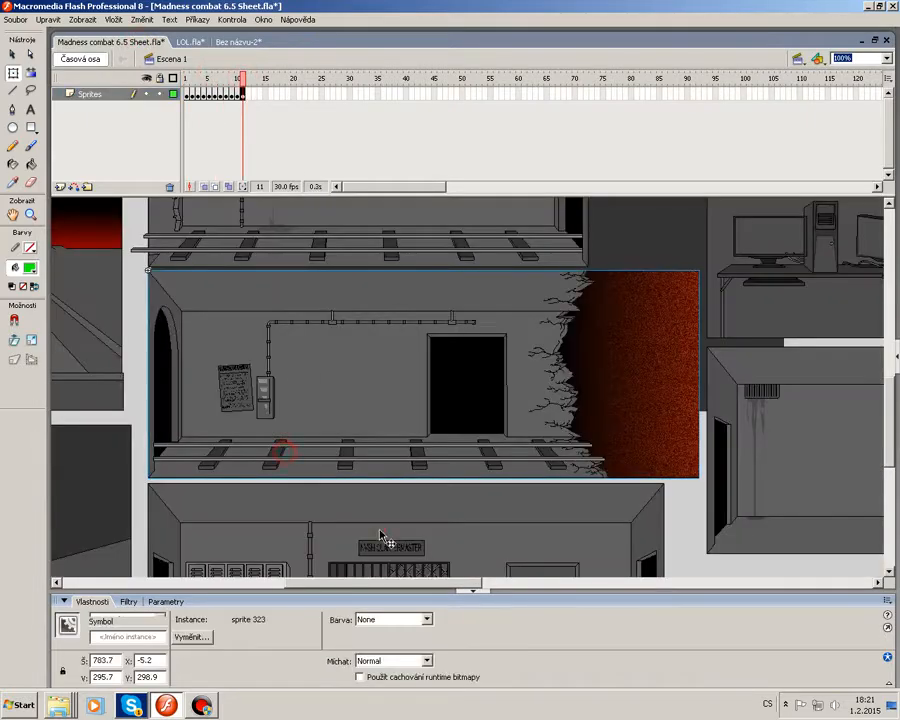
pyautogui.click(380, 537)
pyautogui.scroll(-5, 380, 537)
pyautogui.moveTo(398, 582); pyautogui.dragTo(290, 575)
pyautogui.moveTo(289, 535); pyautogui.dragTo(560, 358)
# Take the exit room clip from LOL.fla and paste it into the new scene.
pyautogui.click(192, 42)
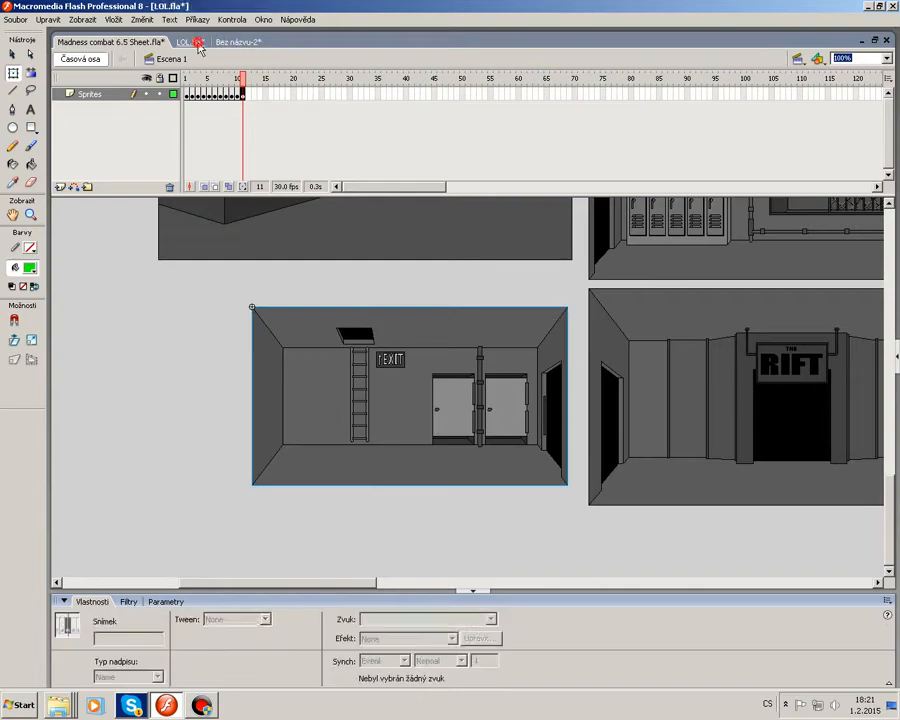
pyautogui.click(233, 44)
pyautogui.hotkey('ctrl', 'v')
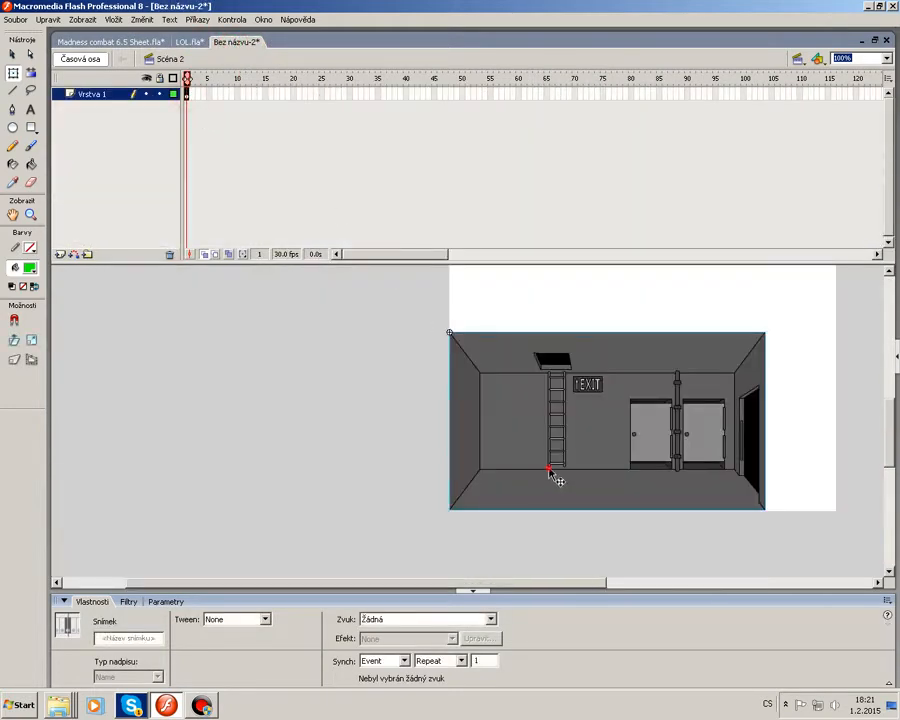
# Position the exit room on the stage and lock its layer.
pyautogui.moveTo(532, 581); pyautogui.dragTo(575, 575)
pyautogui.scroll(-1, 574, 465)
pyautogui.moveTo(579, 382); pyautogui.dragTo(628, 393)
pyautogui.click(799, 393)
pyautogui.click(163, 96)
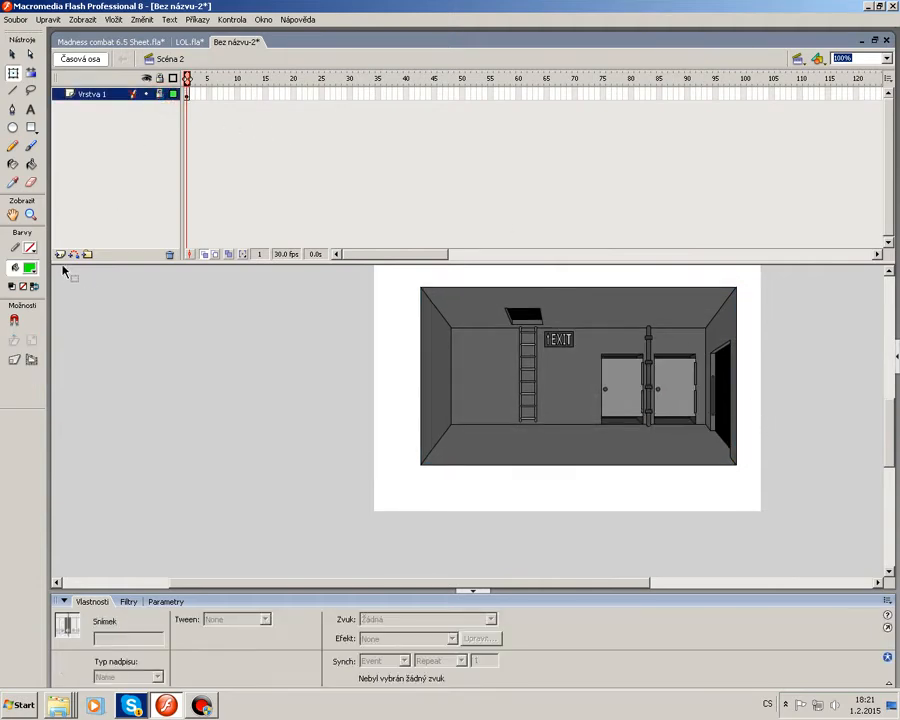
# Add five new layers above the room layer in Scene 2.
pyautogui.click(60, 254)
pyautogui.click(60, 254)
pyautogui.click(60, 254)
pyautogui.click(60, 254)
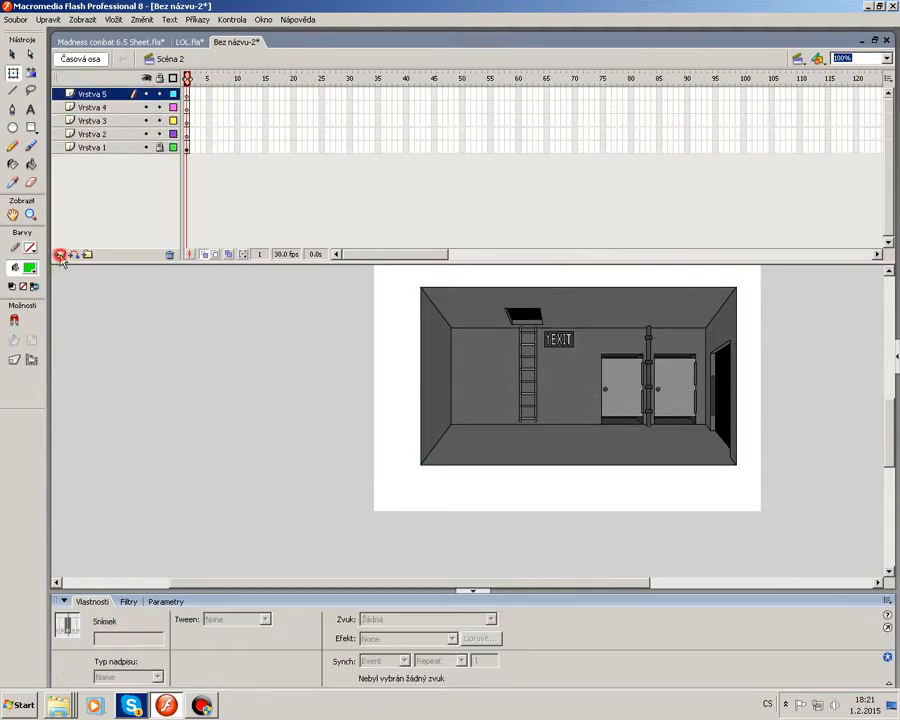
pyautogui.click(60, 254)
# Switch to Scene 1, hide the mask layer, and copy frame 1 of the five character layers.
pyautogui.click(796, 58)
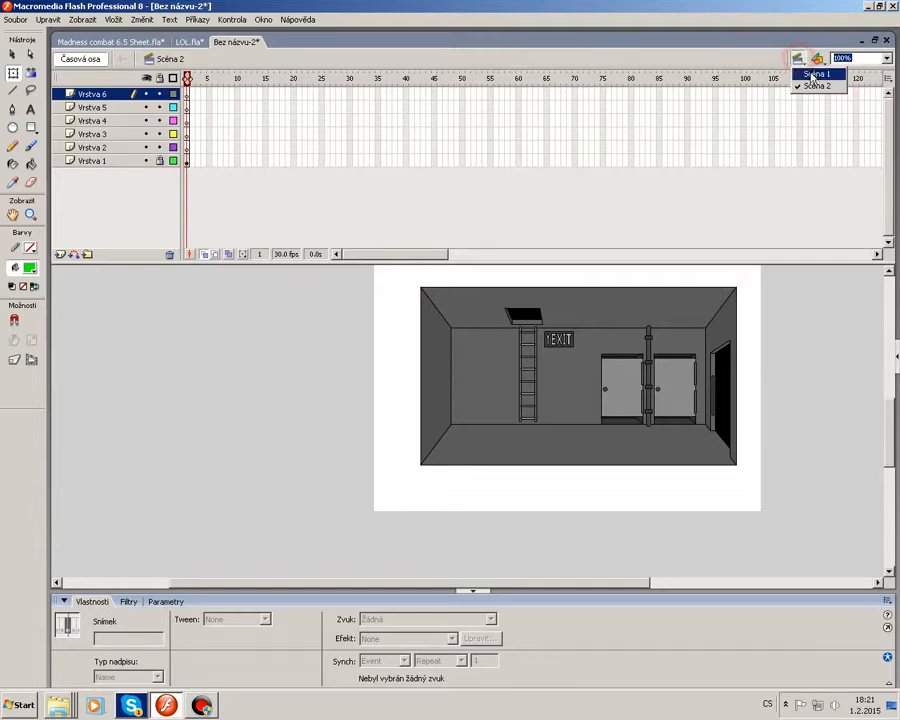
pyautogui.click(816, 74)
pyautogui.moveTo(229, 81); pyautogui.dragTo(185, 84)
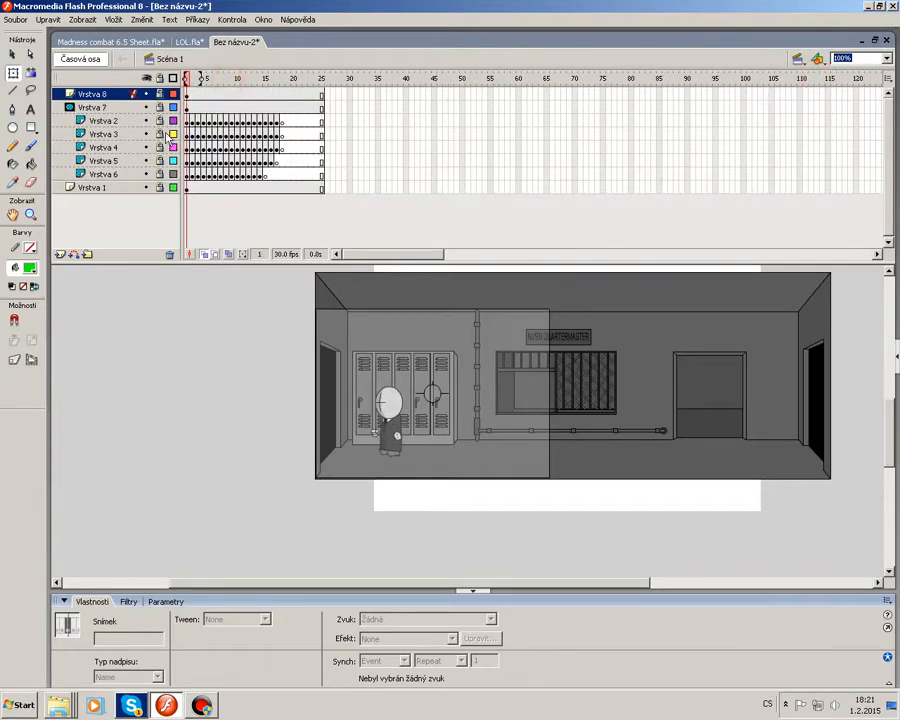
pyautogui.rightClick(186, 175)
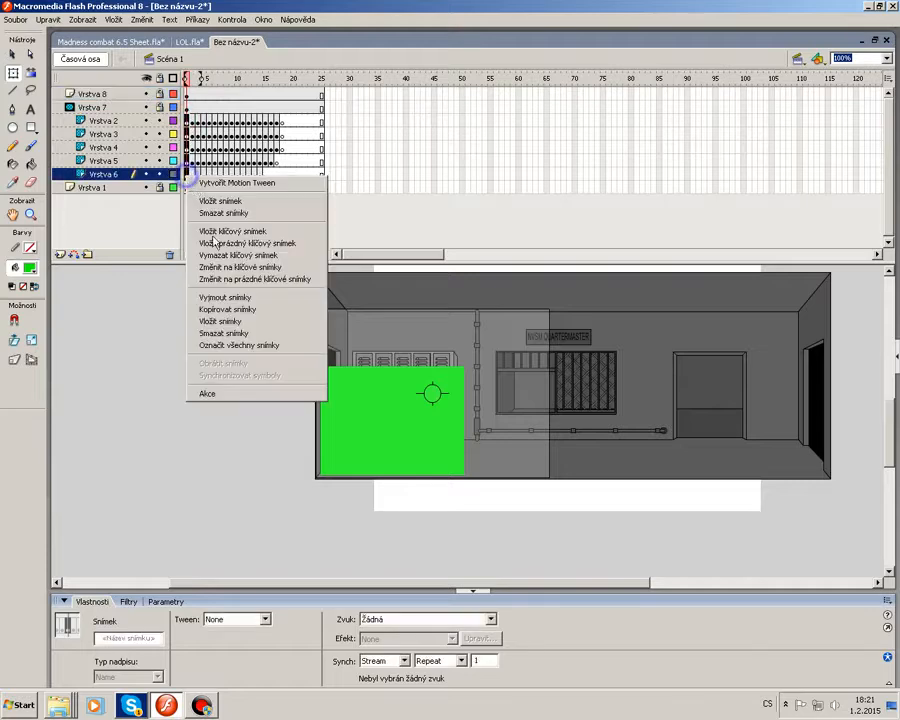
pyautogui.click(213, 316)
pyautogui.click(146, 107)
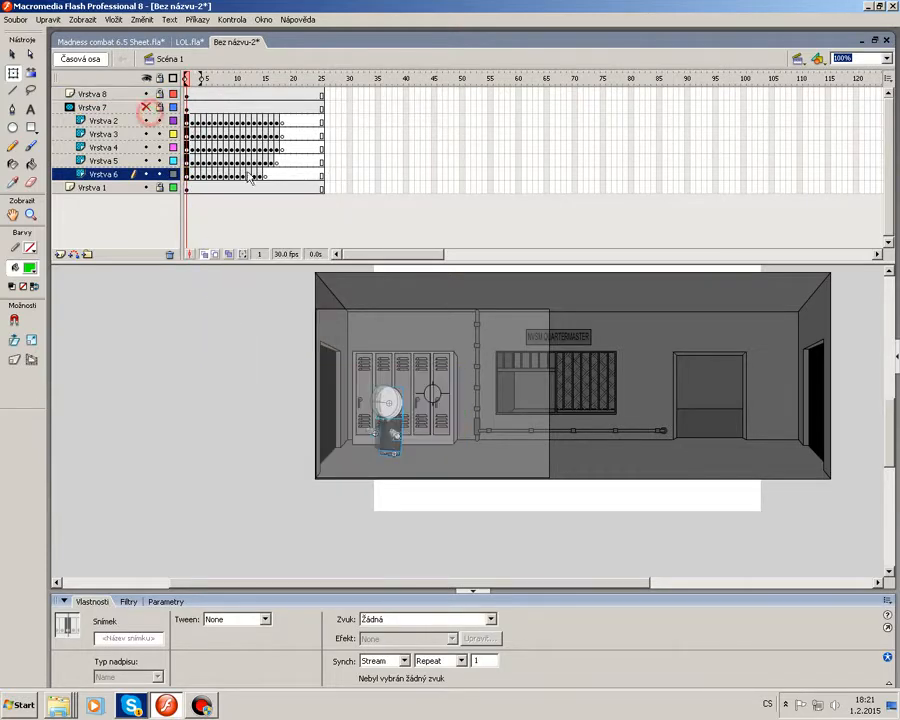
pyautogui.click(265, 174)
pyautogui.moveTo(187, 123); pyautogui.dragTo(188, 176)
pyautogui.rightClick(187, 174)
pyautogui.click(250, 298)
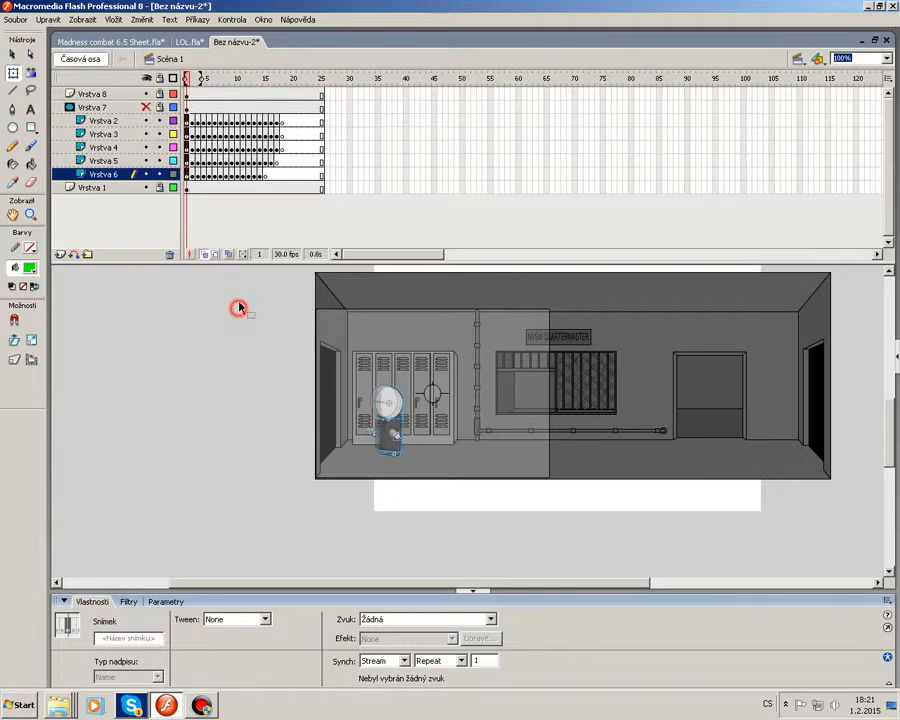
pyautogui.click(213, 80)
pyautogui.moveTo(228, 79); pyautogui.dragTo(217, 83)
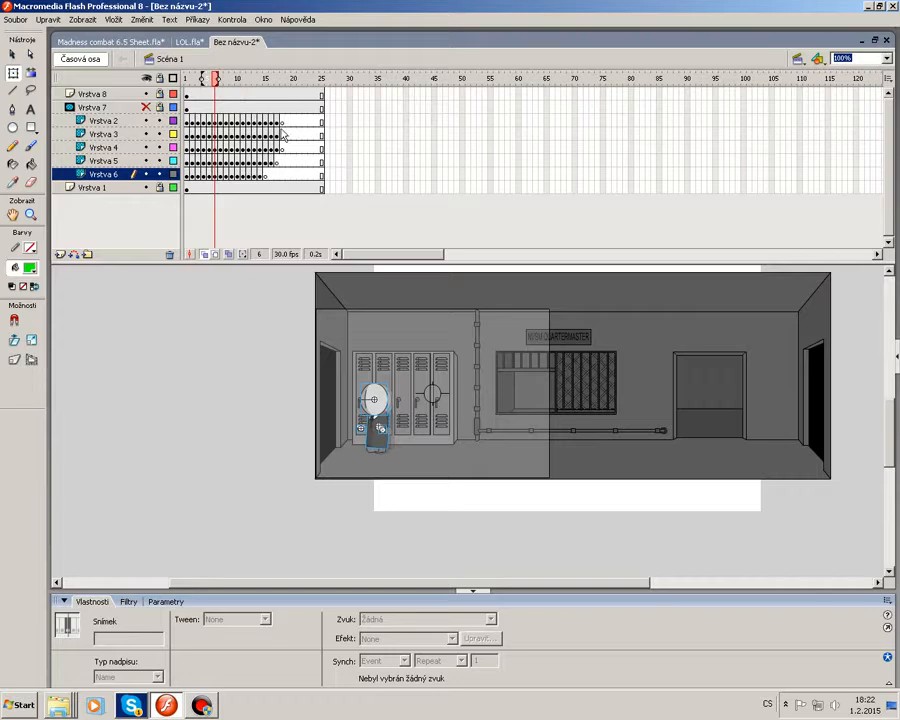
# Return to Scene 2, paste the character frames into the new layers, and place the character outside the right doorway.
pyautogui.click(800, 59)
pyautogui.click(812, 87)
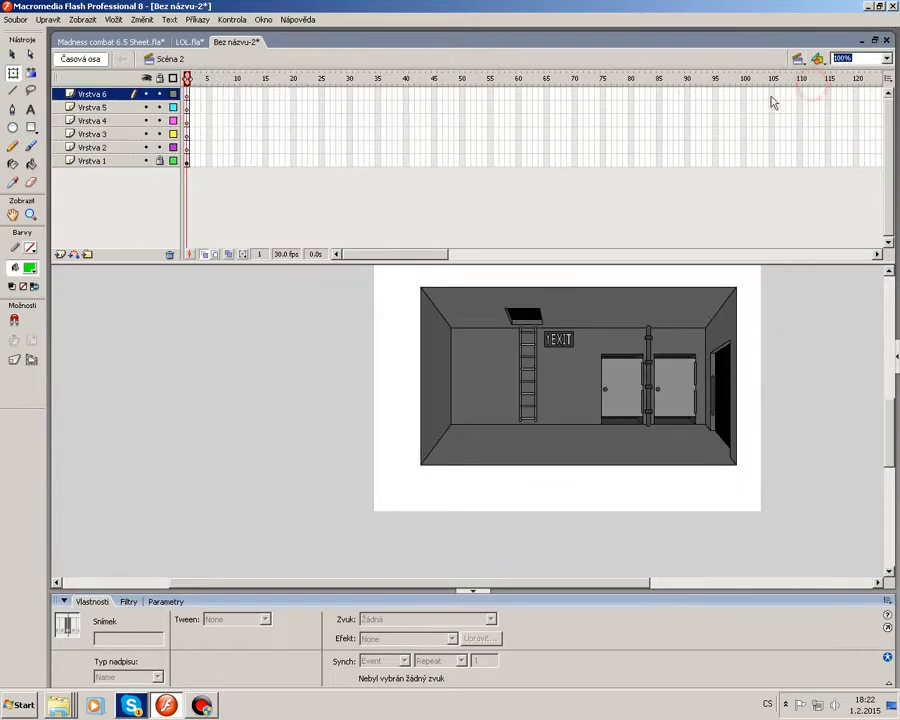
pyautogui.click(186, 147)
pyautogui.rightClick(186, 147)
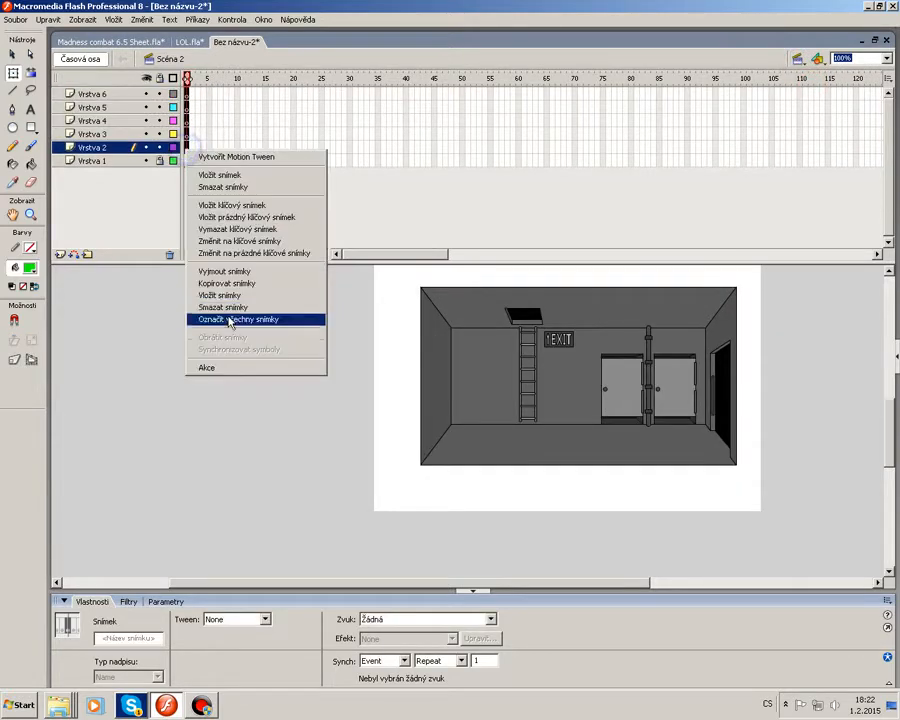
pyautogui.click(234, 316)
pyautogui.moveTo(390, 425); pyautogui.dragTo(758, 416)
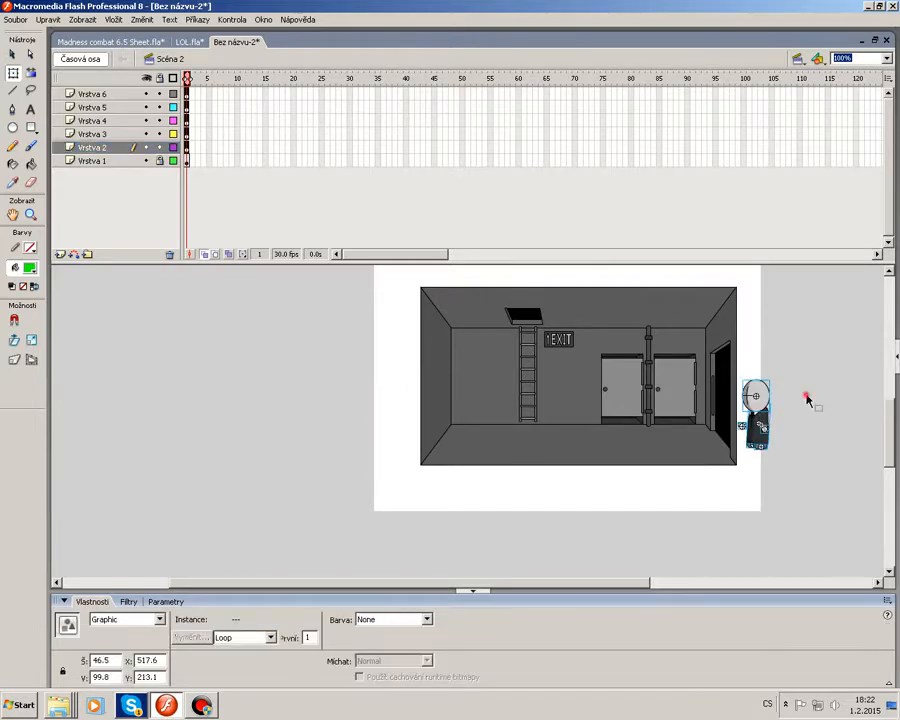
pyautogui.click(805, 396)
# Hide the head and hand layers, zoom to 400%, and keyframe the body walking left through the doorway over frames 1–22, then lock it.
pyautogui.click(146, 93)
pyautogui.click(146, 107)
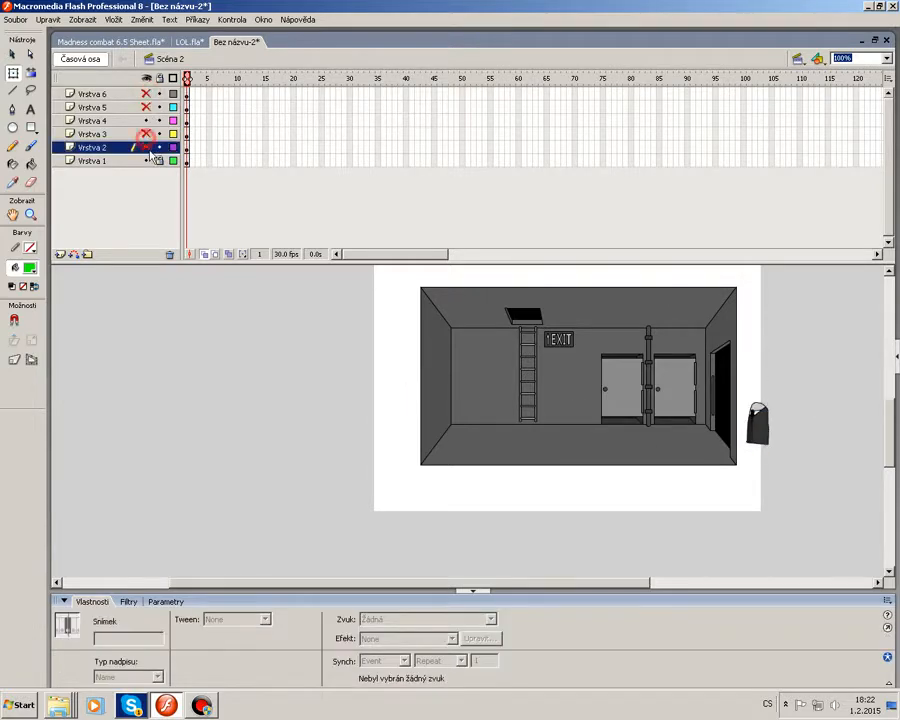
pyautogui.click(185, 121)
pyautogui.click(886, 59)
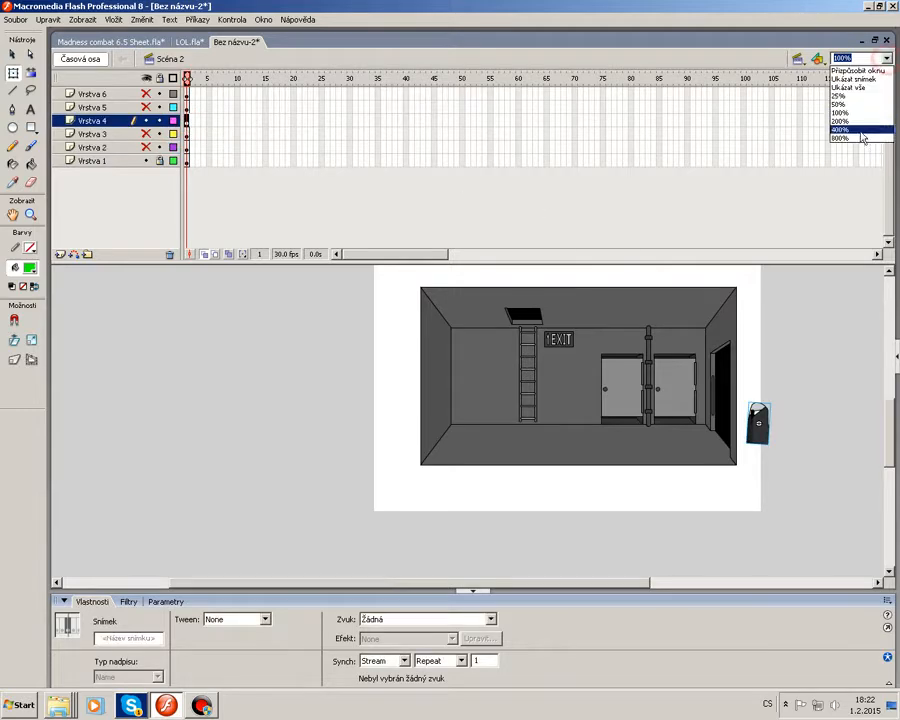
pyautogui.click(856, 132)
pyautogui.moveTo(579, 583); pyautogui.dragTo(545, 583)
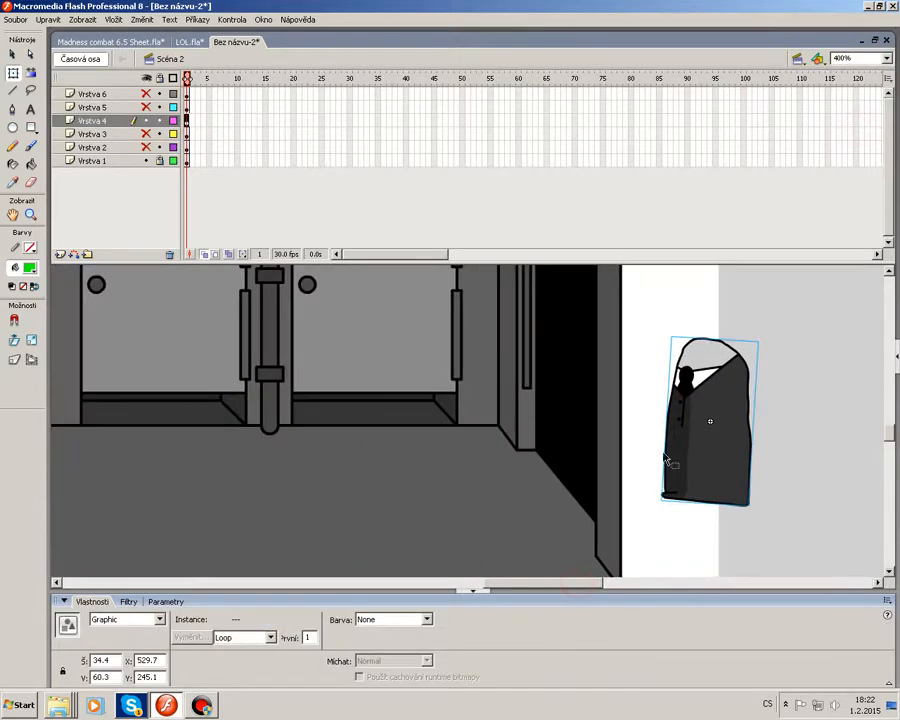
pyautogui.press('F6')
pyautogui.moveTo(713, 452); pyautogui.dragTo(634, 430)
pyautogui.press('F6')
pyautogui.press('F6')
pyautogui.press('F6')
pyautogui.press('F6')
pyautogui.moveTo(634, 430); pyautogui.dragTo(523, 432)
pyautogui.press('F6')
pyautogui.press('F6')
pyautogui.press('F6')
pyautogui.press('F6')
pyautogui.moveTo(523, 432); pyautogui.dragTo(363, 450)
pyautogui.press('F6')
pyautogui.press('F6')
pyautogui.press('F6')
pyautogui.press('F6')
pyautogui.press('F6')
pyautogui.press('F6')
pyautogui.press('F6')
pyautogui.press('F6')
pyautogui.press('F6')
pyautogui.press('F6')
pyautogui.click(488, 428)
pyautogui.click(159, 121)
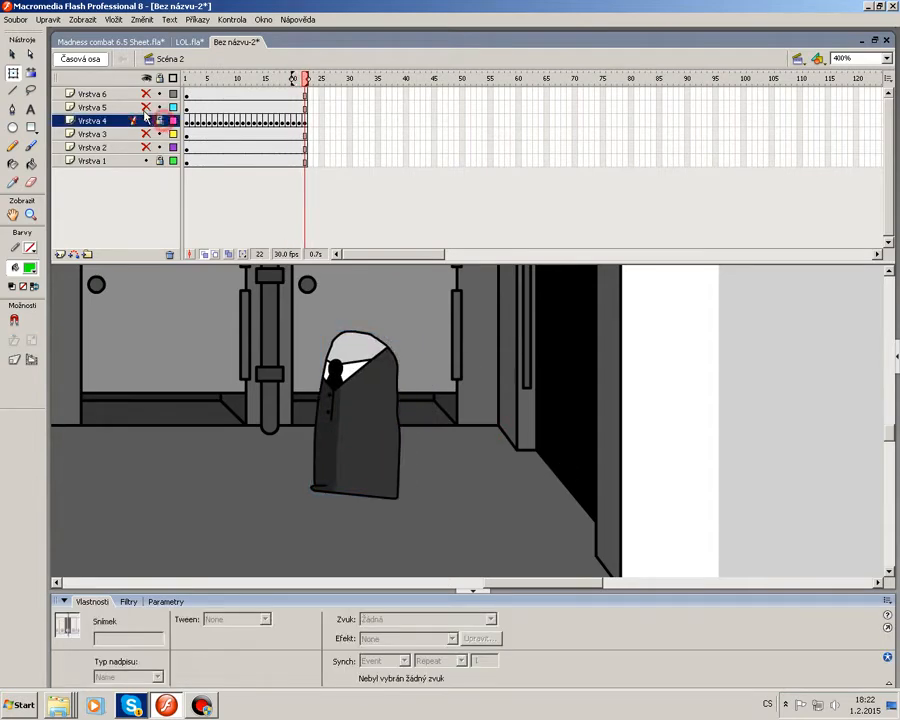
# Show the head layer and keyframe the head moving left with the body through frame 22, then lock it.
pyautogui.click(146, 108)
pyautogui.click(187, 108)
pyautogui.press('F6')
pyautogui.moveTo(695, 313); pyautogui.dragTo(649, 325)
pyautogui.press('F6')
pyautogui.press('F6')
pyautogui.press('F6')
pyautogui.moveTo(652, 326); pyautogui.dragTo(364, 338)
pyautogui.press('F6')
pyautogui.press('F6')
pyautogui.press('F6')
pyautogui.press('F6')
pyautogui.press('F6')
pyautogui.press('F6')
pyautogui.press('F6')
pyautogui.press('F6')
pyautogui.press('F6')
pyautogui.press('F6')
pyautogui.press('F6')
pyautogui.press('F6')
pyautogui.press('F6')
pyautogui.press('F6')
pyautogui.press('F6')
pyautogui.press('F6')
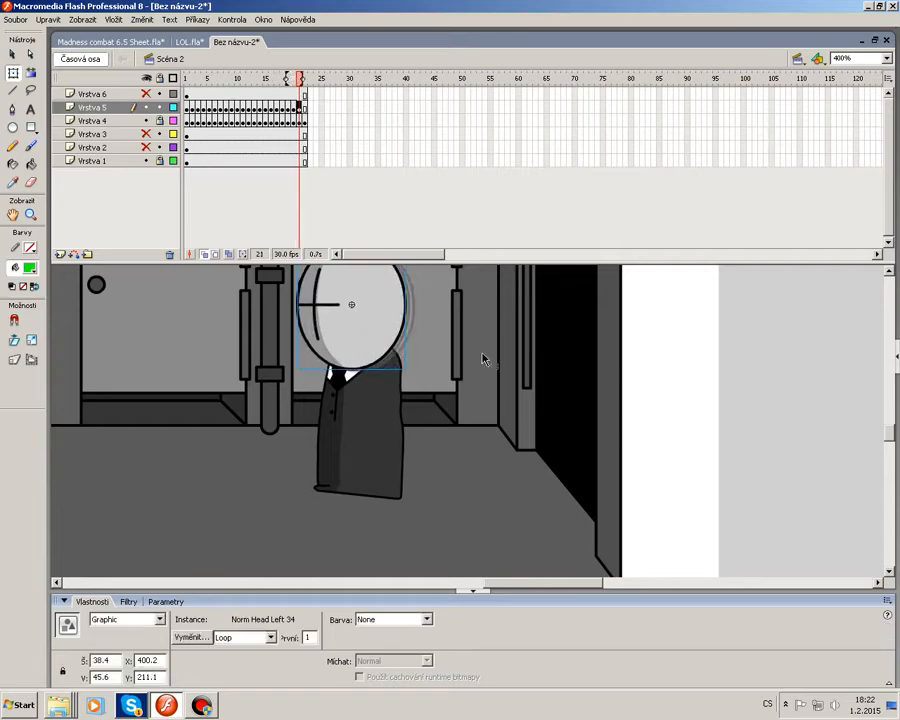
pyautogui.press('F6')
pyautogui.press('Left')
pyautogui.press('Left')
pyautogui.press('Left')
pyautogui.click(517, 366)
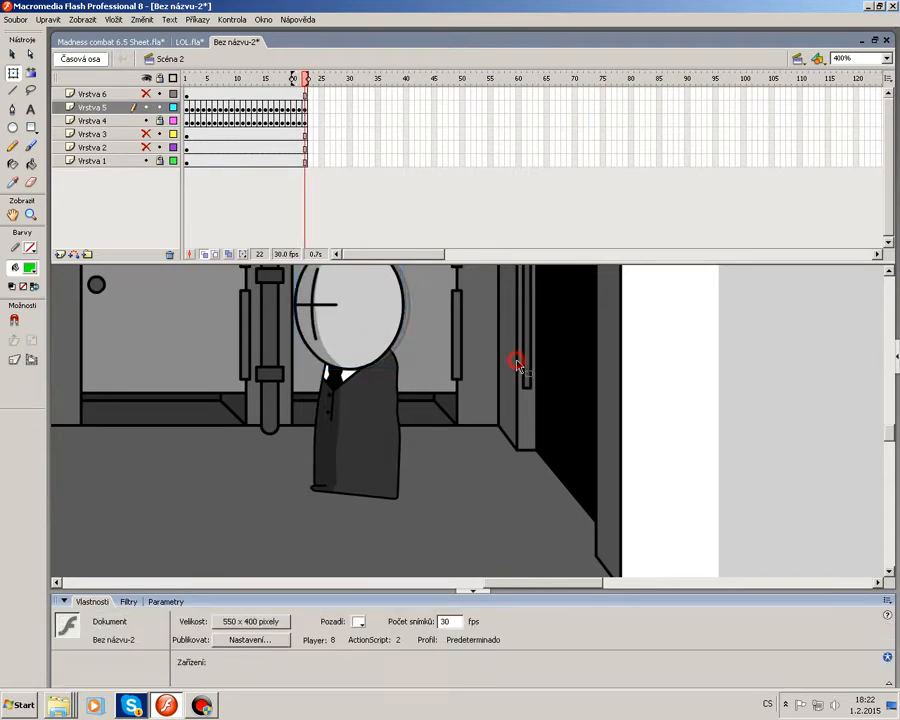
pyautogui.click(159, 107)
# Show the hand layer and keyframe the fist moving left with the body through frame 22.
pyautogui.click(146, 94)
pyautogui.click(187, 95)
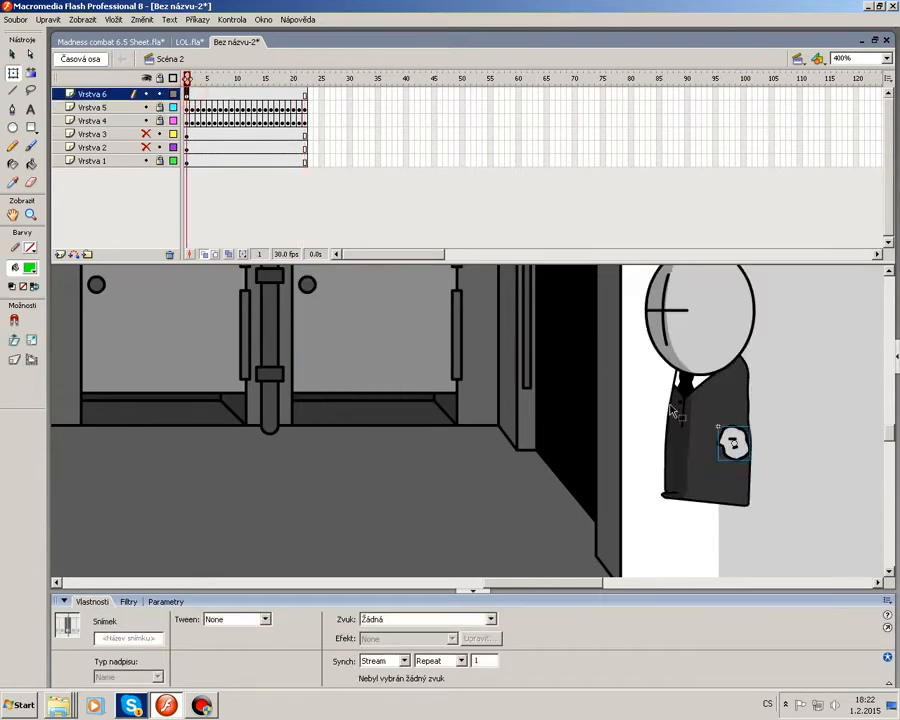
pyautogui.press('F6')
pyautogui.moveTo(742, 449); pyautogui.dragTo(731, 437)
pyautogui.press('F6')
pyautogui.moveTo(729, 436); pyautogui.dragTo(570, 404)
pyautogui.press('F6')
pyautogui.press('F6')
pyautogui.press('F6')
pyautogui.press('F6')
pyautogui.press('F6')
pyautogui.press('F6')
pyautogui.moveTo(570, 404); pyautogui.dragTo(376, 423)
pyautogui.press('F6')
pyautogui.press('F6')
pyautogui.press('F6')
pyautogui.press('F6')
pyautogui.press('F6')
pyautogui.press('F6')
pyautogui.press('F6')
pyautogui.press('F6')
pyautogui.press('F6')
pyautogui.press('F6')
pyautogui.press('F6')
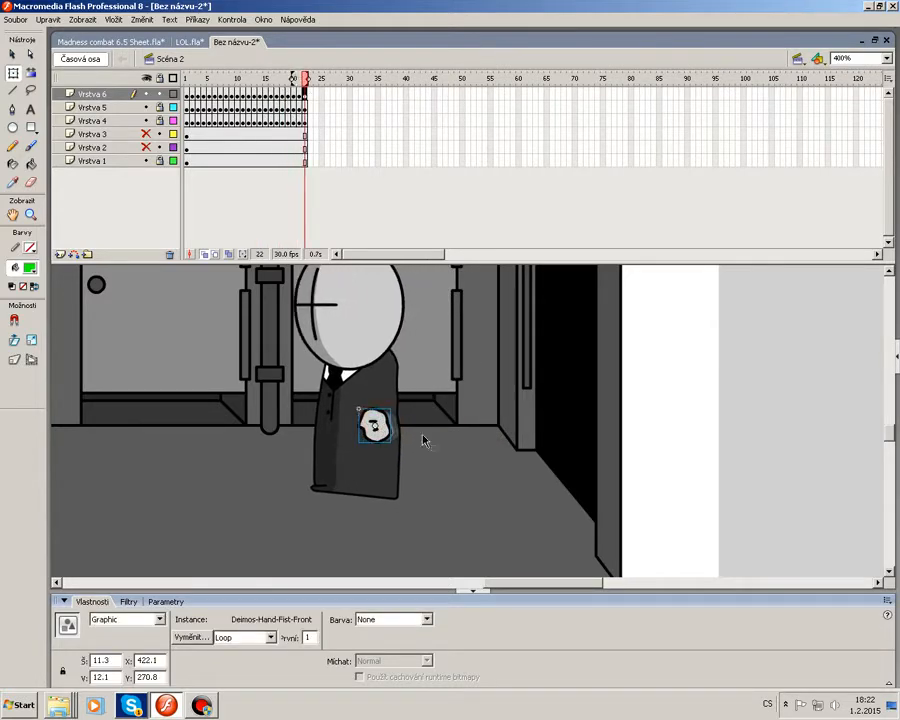
pyautogui.click(494, 455)
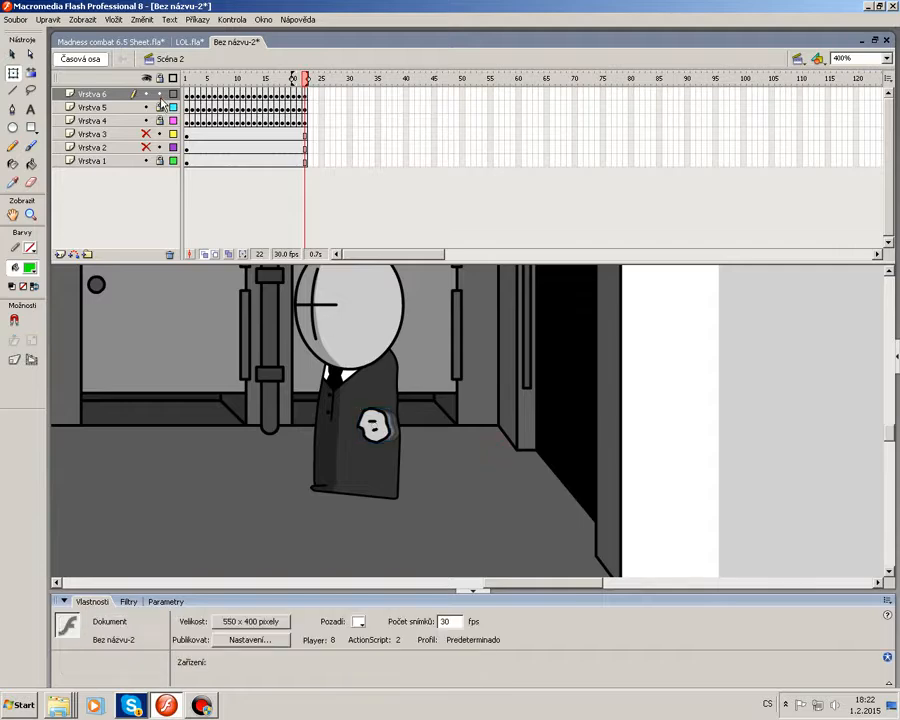
# Lock the hand layer, show the back-hand layer, zoom to 800%, and keyframe the back fist moving left with the body through frame 22.
pyautogui.click(159, 96)
pyautogui.click(146, 147)
pyautogui.click(188, 147)
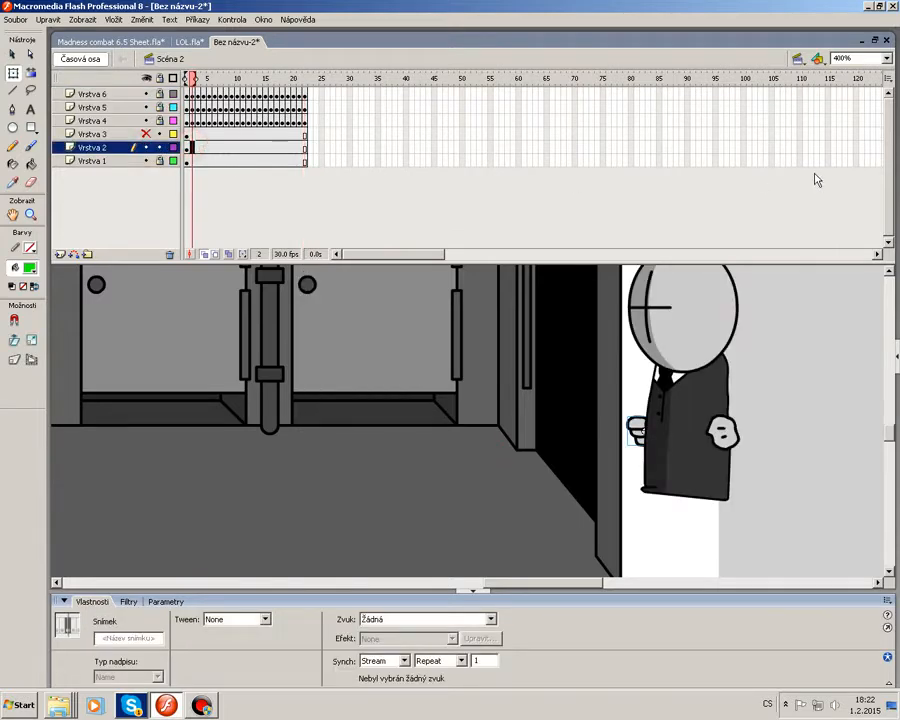
pyautogui.click(887, 59)
pyautogui.click(866, 133)
pyautogui.click(532, 583)
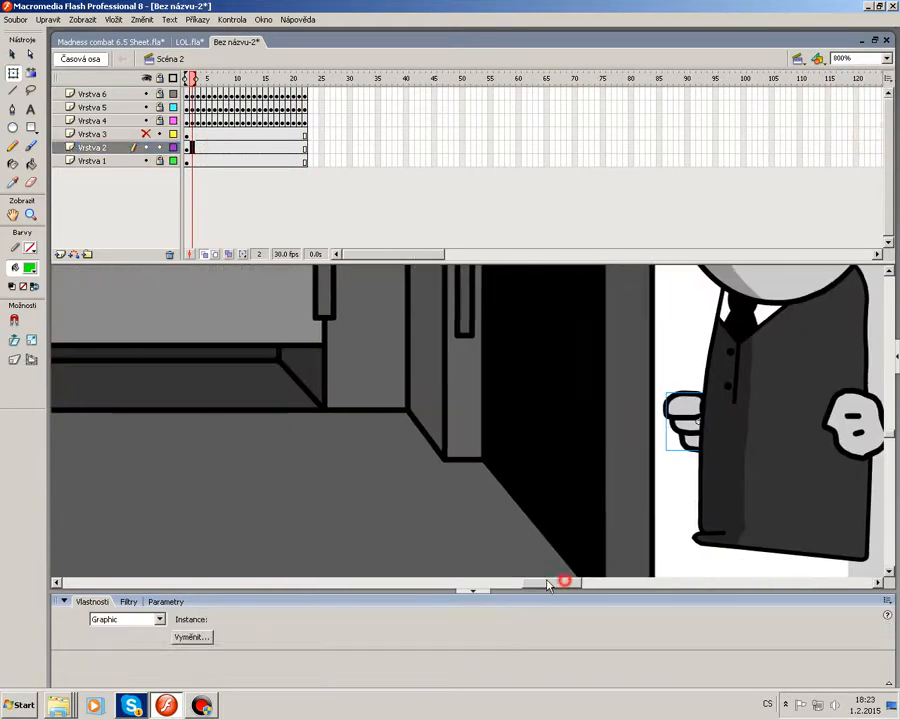
pyautogui.moveTo(789, 435); pyautogui.dragTo(687, 401)
pyautogui.press('F6')
pyautogui.press('F6')
pyautogui.press('F6')
pyautogui.moveTo(687, 401); pyautogui.dragTo(430, 357)
pyautogui.press('F6')
pyautogui.press('F6')
pyautogui.press('F6')
pyautogui.press('F6')
pyautogui.press('F6')
pyautogui.moveTo(430, 357); pyautogui.dragTo(323, 398)
pyautogui.press('F6')
pyautogui.press('F6')
pyautogui.moveTo(548, 582); pyautogui.dragTo(521, 582)
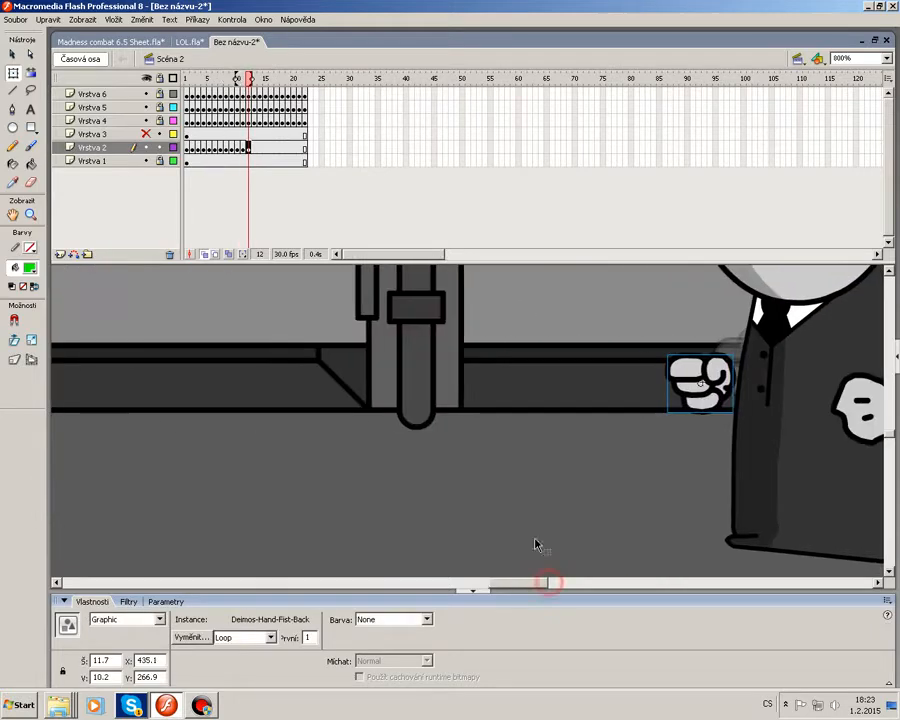
pyautogui.press('F6')
pyautogui.moveTo(725, 383); pyautogui.dragTo(682, 398)
pyautogui.press('F6')
pyautogui.moveTo(682, 398); pyautogui.dragTo(444, 392)
pyautogui.press('F6')
pyautogui.press('F6')
pyautogui.press('F6')
pyautogui.press('F6')
pyautogui.press('F6')
pyautogui.press('F6')
pyautogui.press('F6')
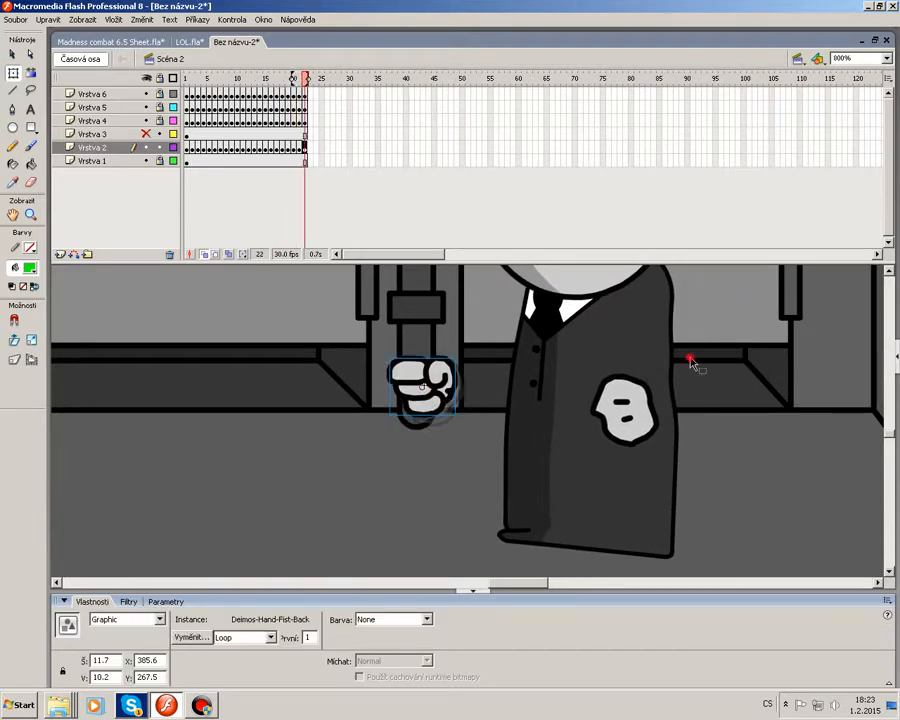
# Zoom out to 200% and play the animation to review the walk.
pyautogui.click(686, 360)
pyautogui.click(886, 59)
pyautogui.click(850, 116)
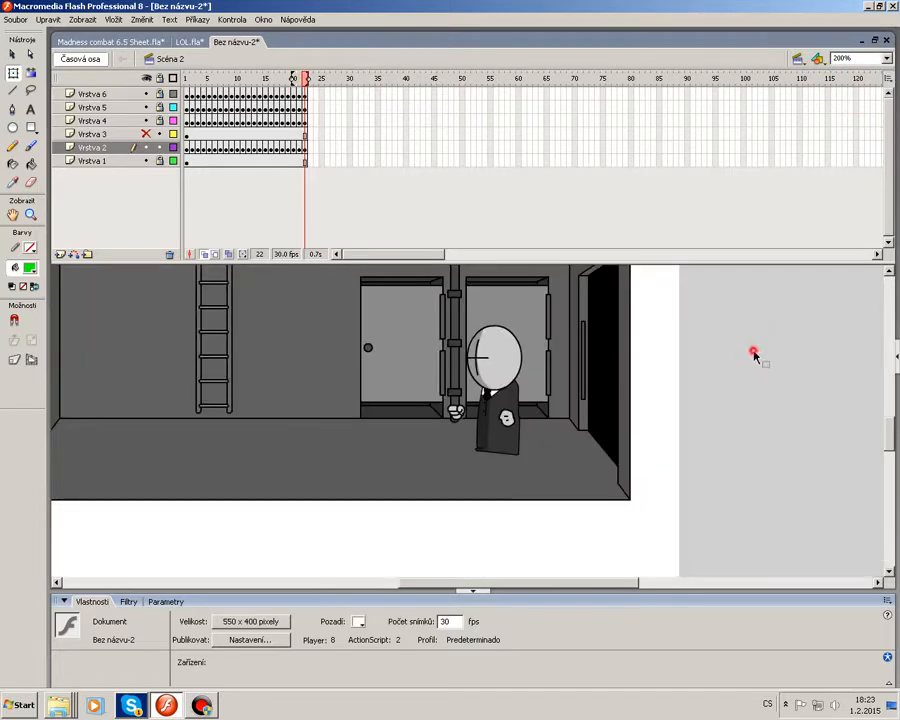
pyautogui.press('Return')
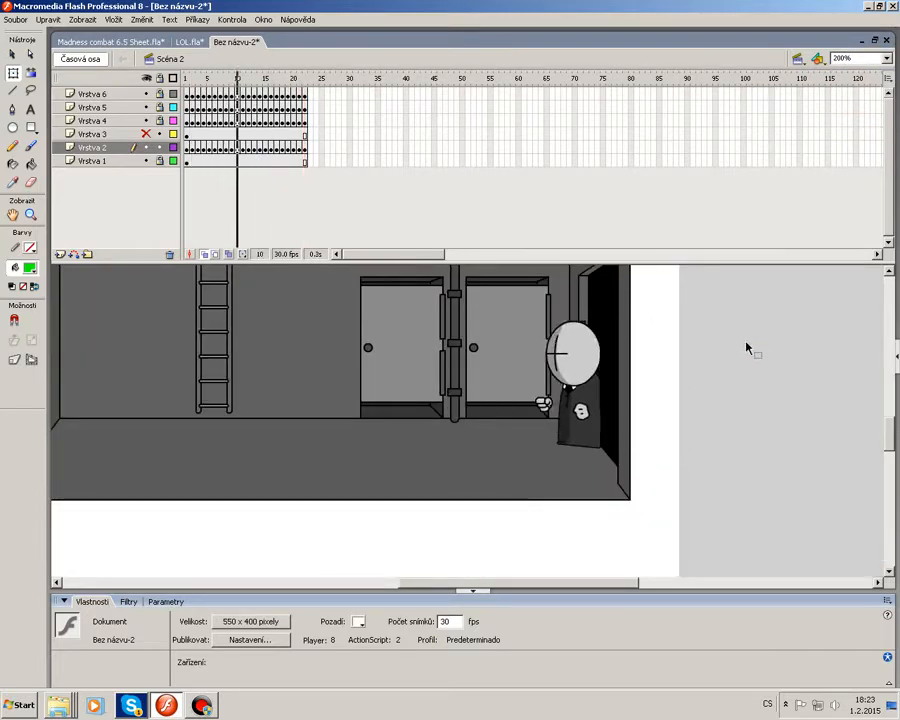
# Lock the back-hand layer, show the feet layer, zoom to 800%, and keyframe the feet stepping left with the body through frame 23.
pyautogui.click(160, 148)
pyautogui.click(147, 134)
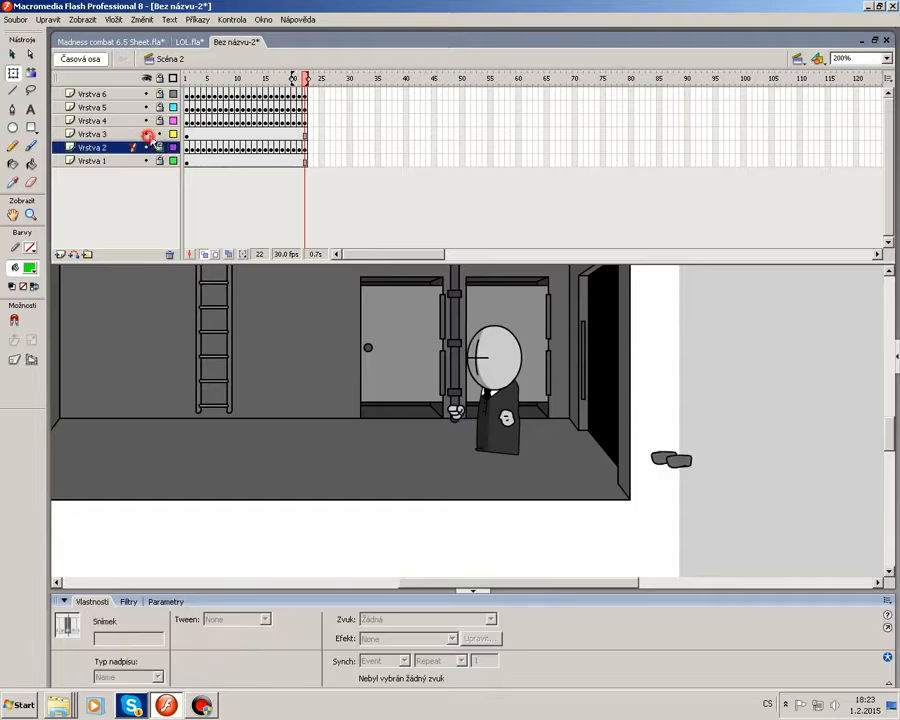
pyautogui.click(187, 134)
pyautogui.click(886, 58)
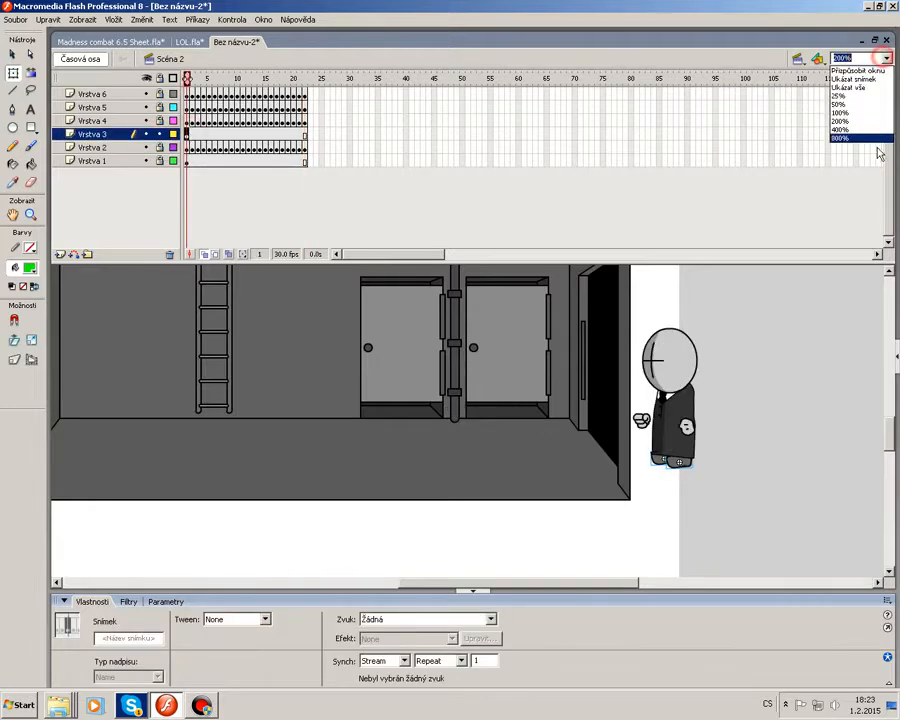
pyautogui.click(869, 137)
pyautogui.moveTo(583, 582); pyautogui.dragTo(577, 582)
pyautogui.press('F6')
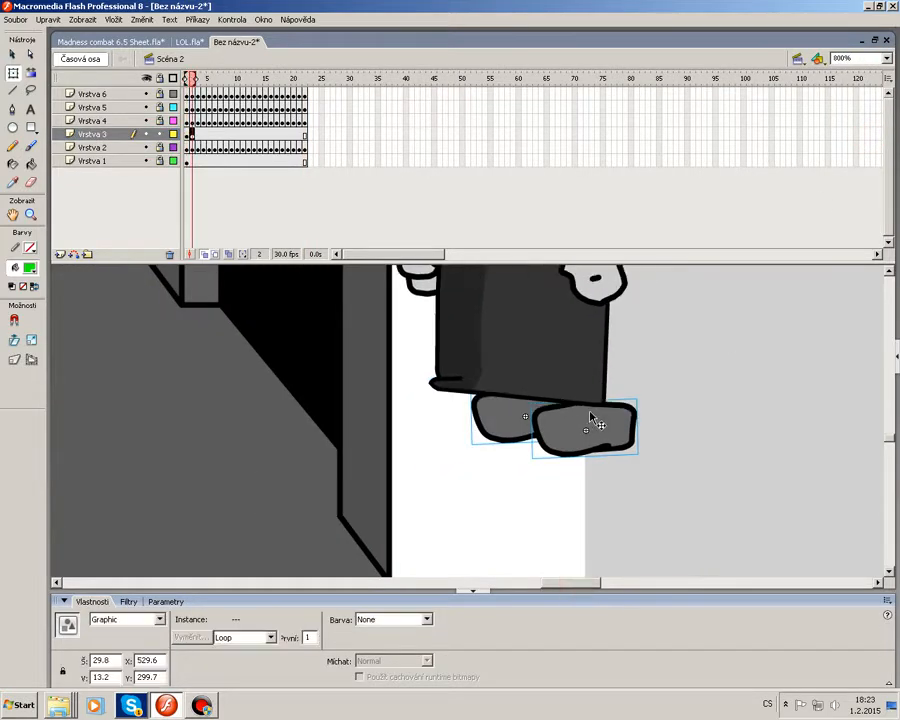
pyautogui.press('F6')
pyautogui.press('F6')
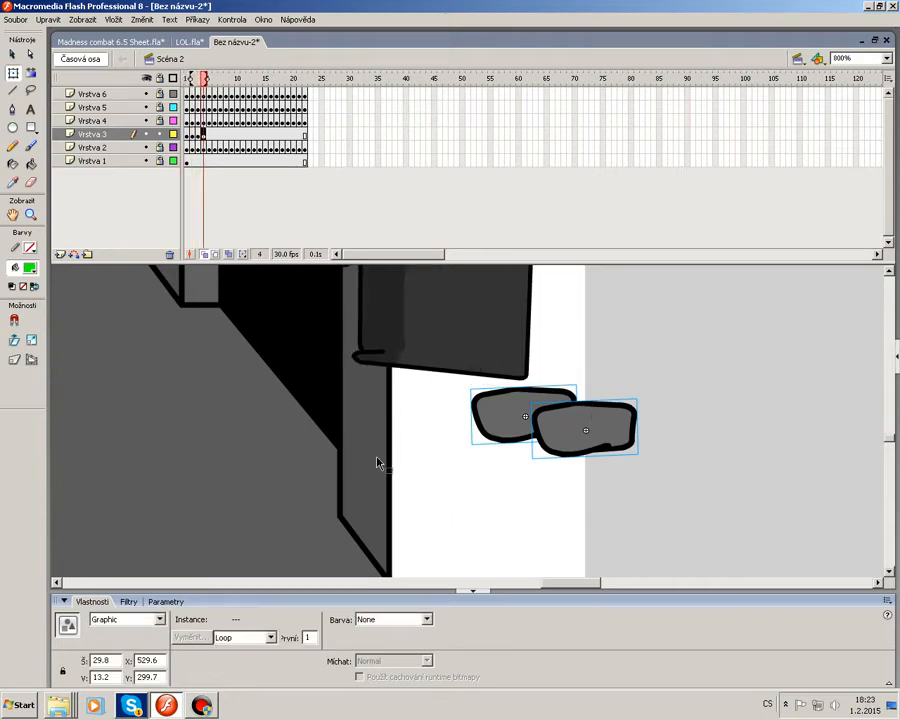
pyautogui.moveTo(585, 582); pyautogui.dragTo(573, 582)
pyautogui.click(695, 492)
pyautogui.moveTo(755, 430); pyautogui.dragTo(717, 390)
pyautogui.moveTo(681, 519); pyautogui.dragTo(722, 467)
pyautogui.moveTo(712, 392); pyautogui.dragTo(585, 361)
pyautogui.click(567, 428)
pyautogui.press('F6')
pyautogui.moveTo(705, 335); pyautogui.dragTo(581, 394)
pyautogui.click(646, 427)
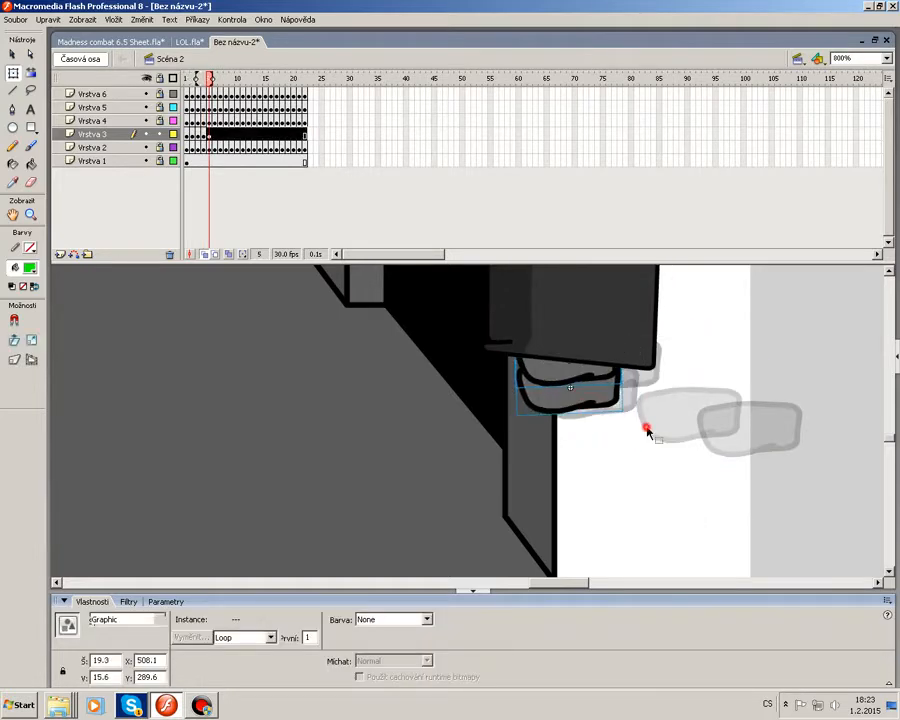
pyautogui.press('F6')
pyautogui.moveTo(573, 328); pyautogui.dragTo(541, 340)
pyautogui.moveTo(593, 340); pyautogui.dragTo(558, 345)
pyautogui.moveTo(661, 316); pyautogui.dragTo(585, 382)
pyautogui.moveTo(585, 374); pyautogui.dragTo(489, 364)
pyautogui.click(629, 409)
pyautogui.press('F6')
pyautogui.moveTo(600, 317); pyautogui.dragTo(495, 389)
pyautogui.click(582, 418)
pyautogui.press('F6')
pyautogui.moveTo(449, 348); pyautogui.dragTo(441, 362)
pyautogui.moveTo(582, 305); pyautogui.dragTo(434, 341)
pyautogui.click(474, 448)
pyautogui.press('F6')
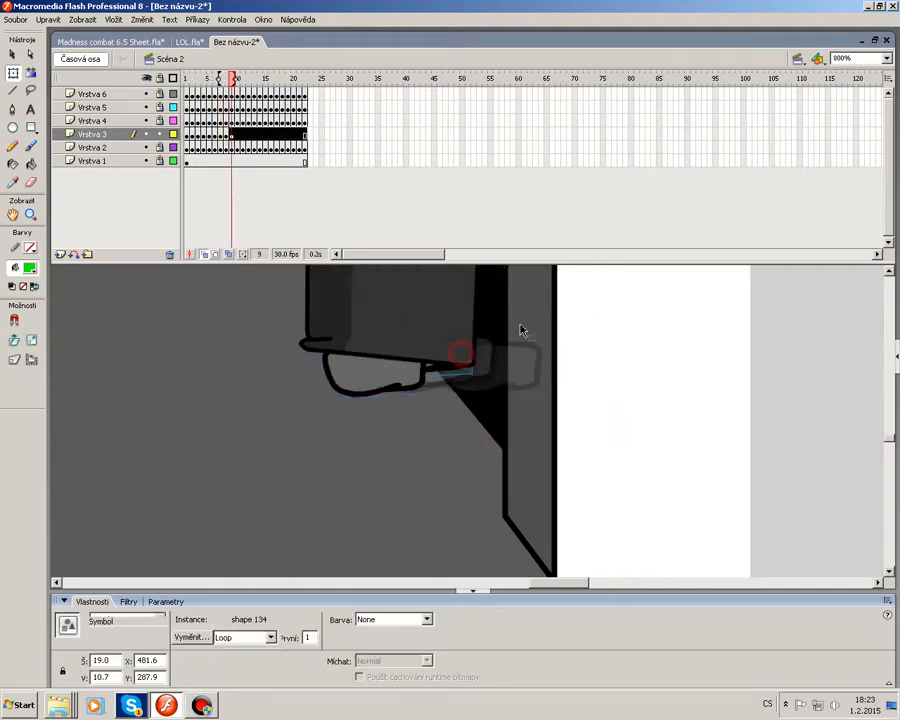
pyautogui.moveTo(525, 312); pyautogui.dragTo(398, 387)
pyautogui.moveTo(448, 352); pyautogui.dragTo(403, 347)
pyautogui.click(541, 390)
pyautogui.press('F6')
pyautogui.moveTo(500, 335); pyautogui.dragTo(370, 396)
pyautogui.moveTo(384, 376); pyautogui.dragTo(361, 357)
pyautogui.click(464, 385)
pyautogui.press('F6')
pyautogui.press('F6')
pyautogui.click(239, 136)
pyautogui.click(488, 374)
pyautogui.press('F6')
pyautogui.keyDown('shift'); pyautogui.click(355, 401); pyautogui.keyUp('shift')
pyautogui.moveTo(355, 401); pyautogui.dragTo(298, 416)
pyautogui.click(410, 397)
pyautogui.press('F6')
pyautogui.keyDown('shift'); pyautogui.click(328, 420); pyautogui.keyUp('shift')
pyautogui.click(384, 402)
pyautogui.press('F6')
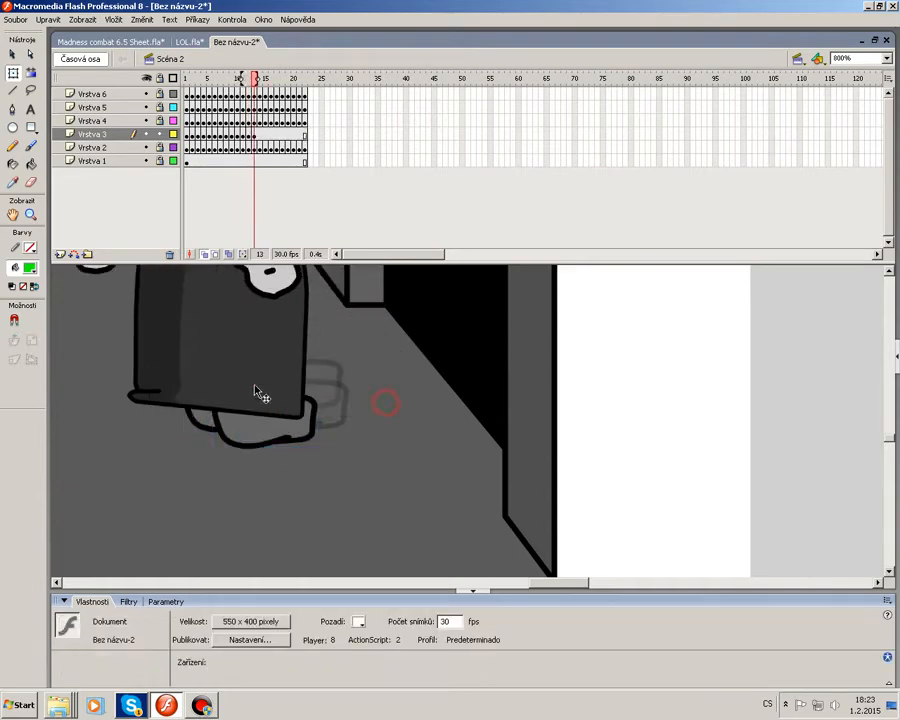
pyautogui.moveTo(253, 386); pyautogui.dragTo(225, 392)
pyautogui.moveTo(353, 372); pyautogui.dragTo(275, 424)
pyautogui.moveTo(268, 423); pyautogui.dragTo(244, 438)
pyautogui.click(408, 450)
pyautogui.moveTo(550, 583); pyautogui.dragTo(520, 585)
pyautogui.press('F6')
pyautogui.moveTo(561, 415); pyautogui.dragTo(543, 422)
pyautogui.keyDown('shift'); pyautogui.click(640, 440); pyautogui.keyUp('shift')
pyautogui.moveTo(640, 441); pyautogui.dragTo(616, 436)
pyautogui.click(659, 480)
pyautogui.press('F6')
pyautogui.keyDown('shift'); pyautogui.click(524, 442); pyautogui.keyUp('shift')
pyautogui.moveTo(524, 442); pyautogui.dragTo(500, 442)
pyautogui.click(681, 484)
pyautogui.press('F6')
pyautogui.moveTo(586, 457); pyautogui.dragTo(560, 462)
pyautogui.keyDown('shift'); pyautogui.click(488, 446); pyautogui.keyUp('shift')
pyautogui.moveTo(488, 446); pyautogui.dragTo(471, 446)
pyautogui.click(632, 475)
pyautogui.press('F6')
pyautogui.moveTo(566, 444); pyautogui.dragTo(550, 446)
pyautogui.moveTo(628, 358); pyautogui.dragTo(448, 430)
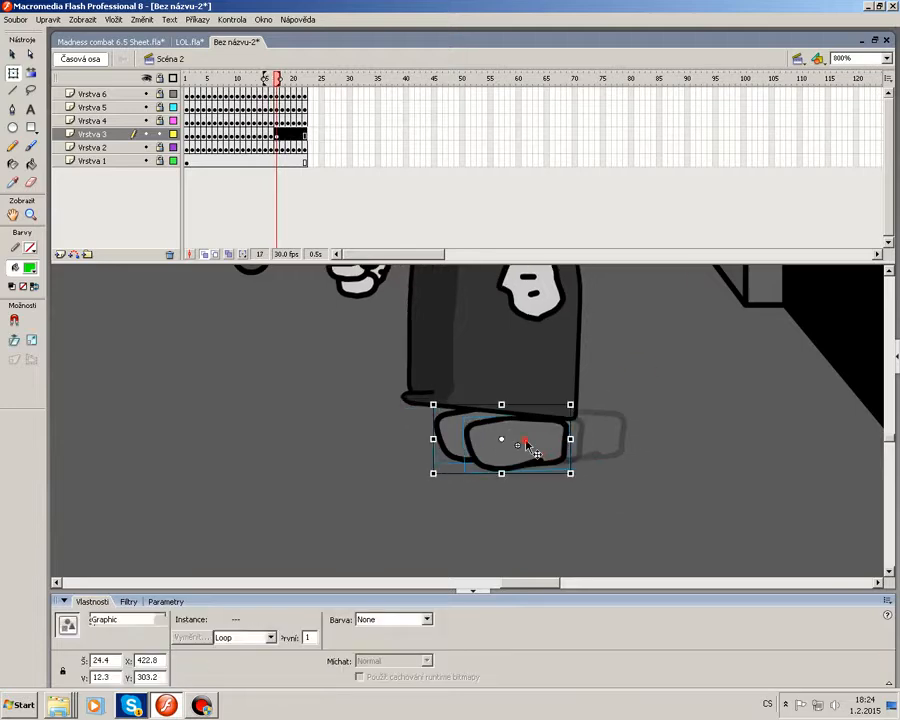
pyautogui.moveTo(526, 444); pyautogui.dragTo(513, 442)
pyautogui.click(623, 472)
pyautogui.press('F6')
pyautogui.moveTo(454, 419); pyautogui.dragTo(446, 413)
pyautogui.moveTo(594, 362); pyautogui.dragTo(488, 440)
pyautogui.click(587, 450)
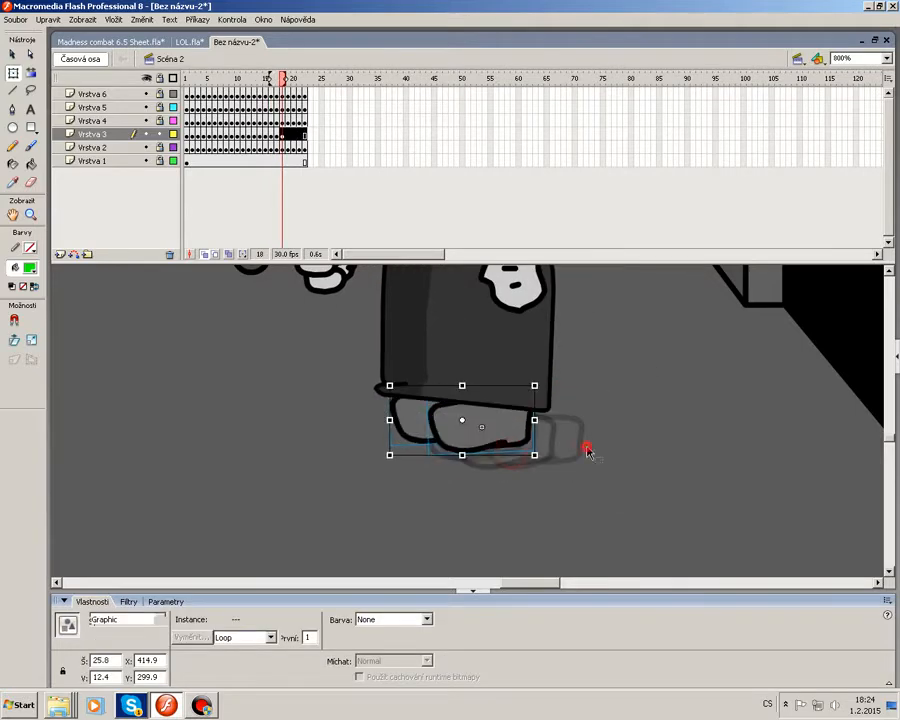
pyautogui.press('F6')
pyautogui.moveTo(410, 405); pyautogui.dragTo(390, 402)
pyautogui.moveTo(572, 361); pyautogui.dragTo(459, 443)
pyautogui.moveTo(474, 431); pyautogui.dragTo(462, 430)
pyautogui.click(581, 433)
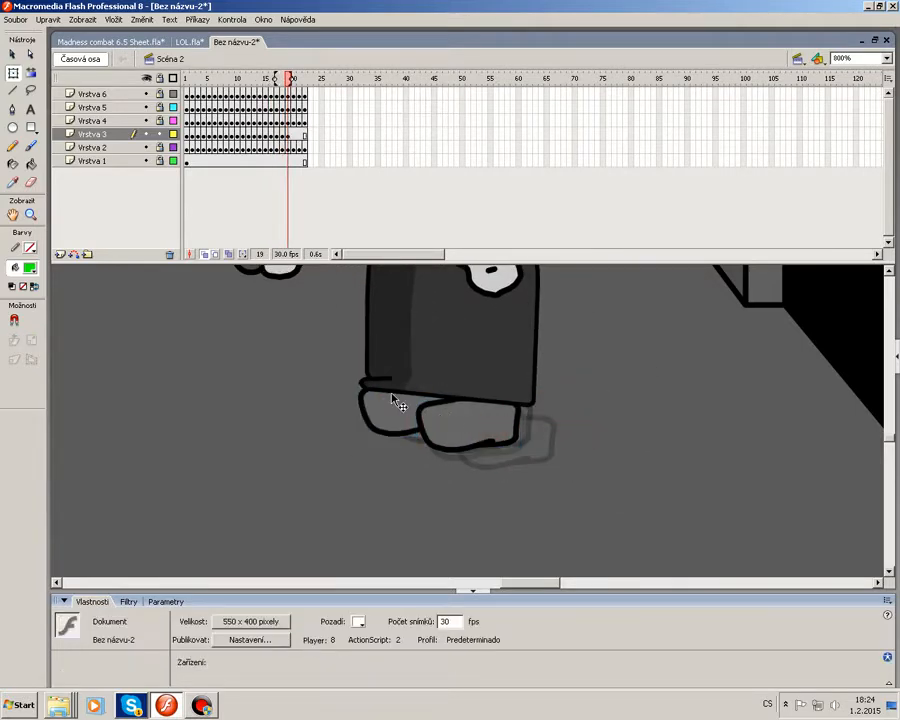
pyautogui.press('F6')
pyautogui.moveTo(393, 400); pyautogui.dragTo(375, 399)
pyautogui.moveTo(523, 371); pyautogui.dragTo(434, 441)
pyautogui.moveTo(462, 424); pyautogui.dragTo(453, 419)
pyautogui.click(602, 430)
pyautogui.press('F6')
pyautogui.moveTo(395, 403); pyautogui.dragTo(388, 402)
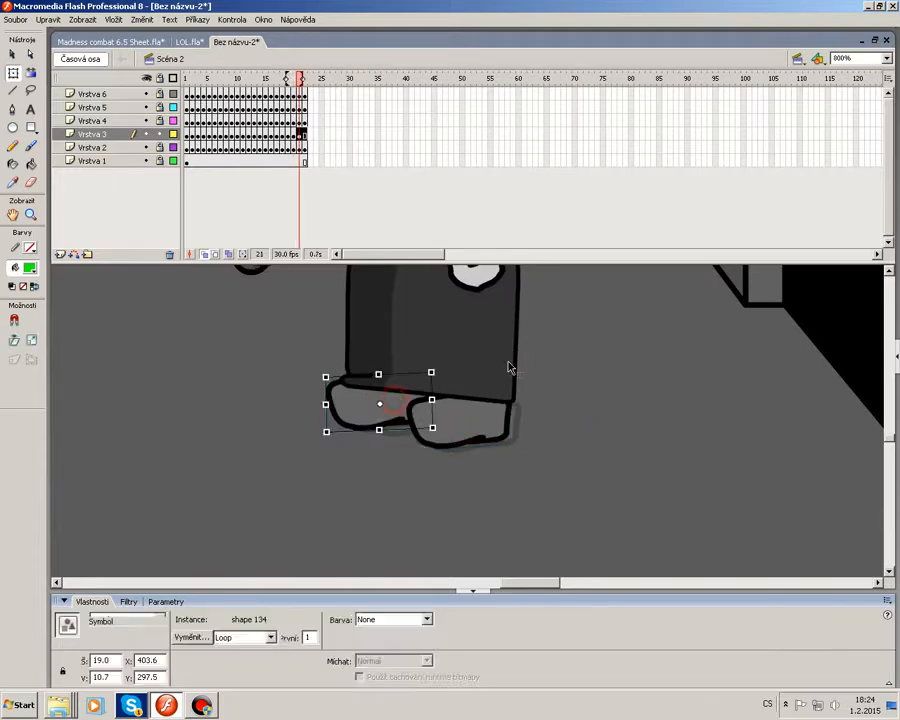
pyautogui.click(513, 366)
pyautogui.press('F6')
pyautogui.moveTo(474, 418); pyautogui.dragTo(479, 426)
pyautogui.click(577, 437)
pyautogui.press('F6')
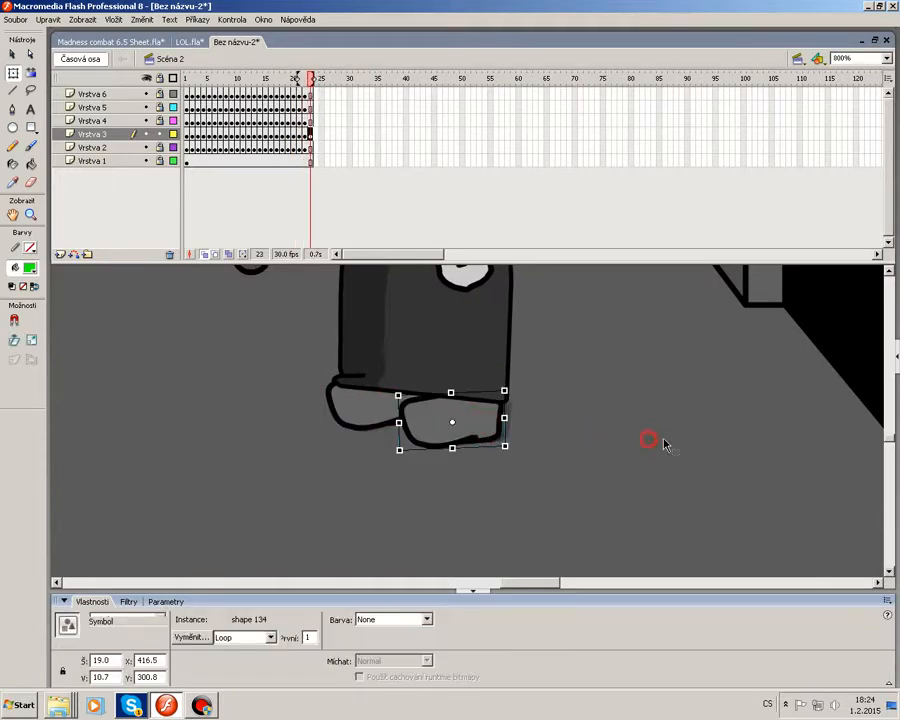
# Zoom out to 200% and play the animation to check the footsteps.
pyautogui.click(886, 59)
pyautogui.click(845, 118)
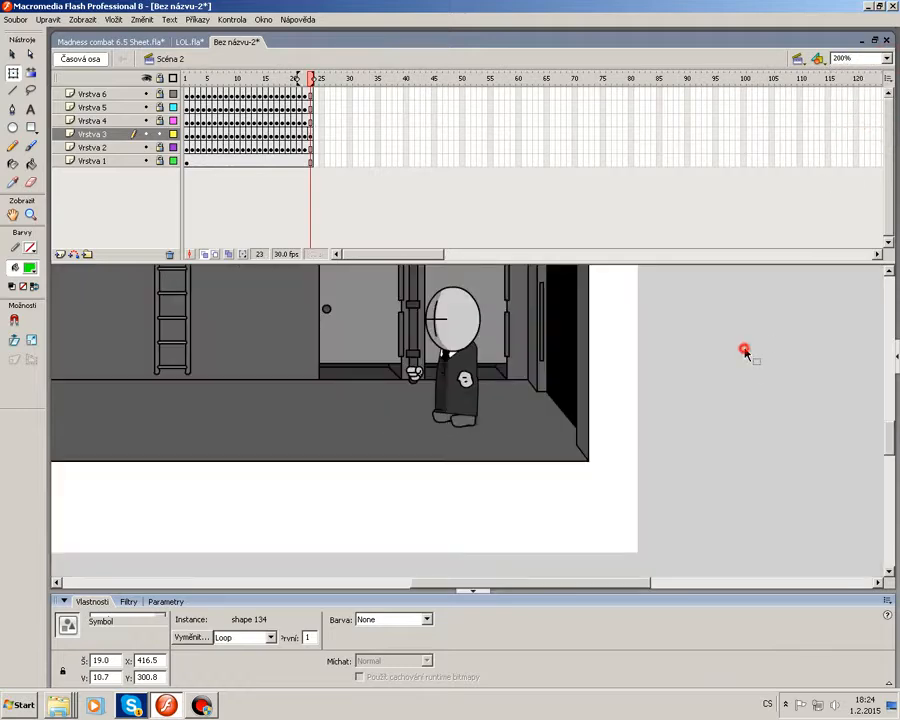
pyautogui.click(745, 349)
pyautogui.press('Return')
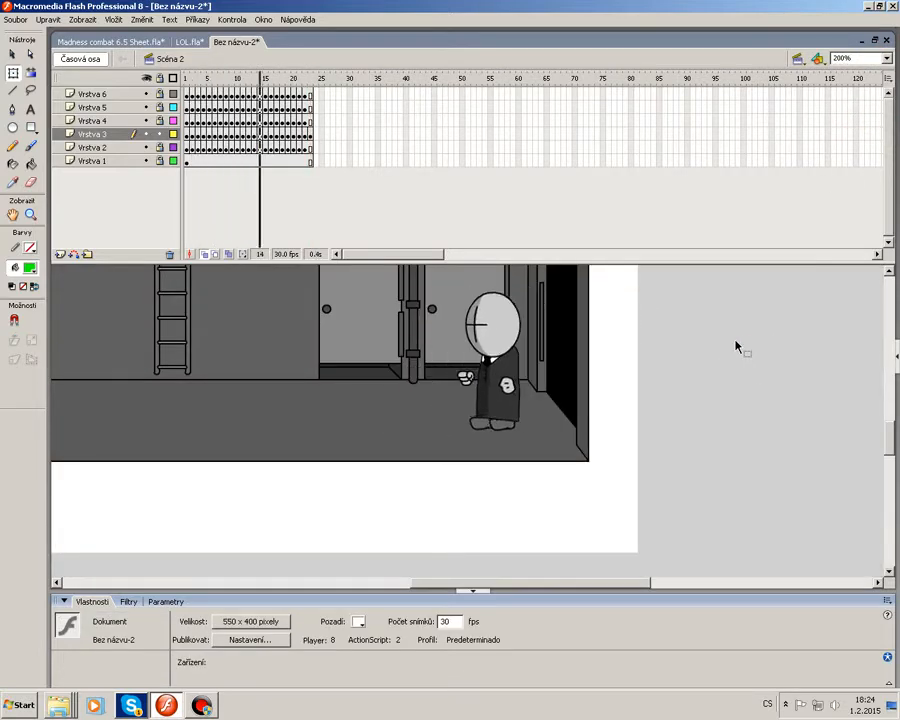
# Lock the feet layer and insert keyframes at frame 35 across all layers.
pyautogui.click(163, 137)
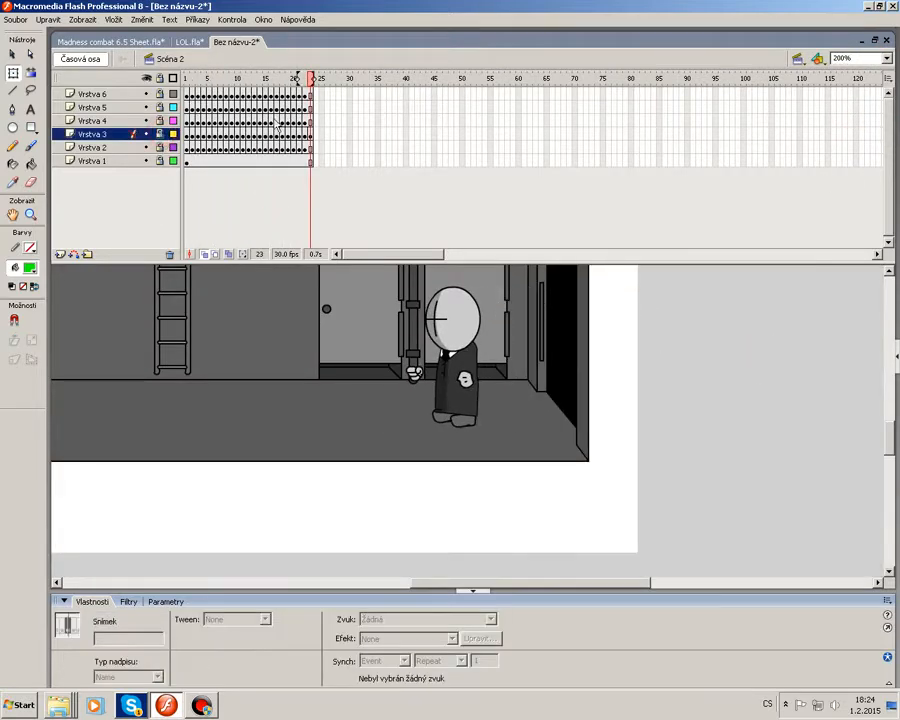
pyautogui.moveTo(377, 93); pyautogui.dragTo(369, 157)
pyautogui.rightClick(364, 149)
pyautogui.click(432, 179)
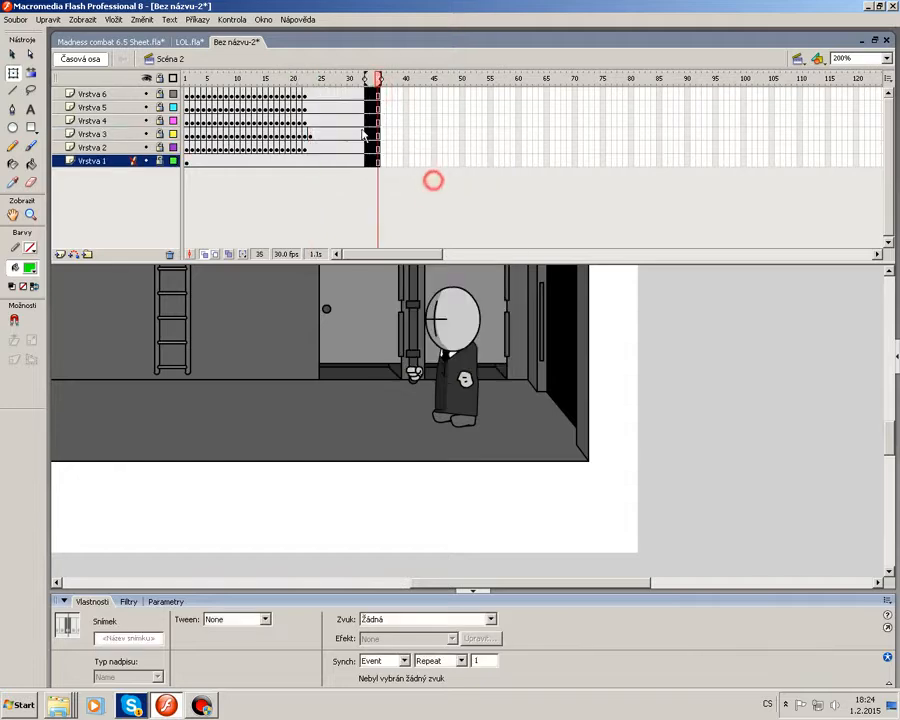
# Scrub back near the start and play the scene to review the walk.
pyautogui.click(313, 82)
pyautogui.moveTo(307, 86); pyautogui.dragTo(208, 85)
pyautogui.press('Return')
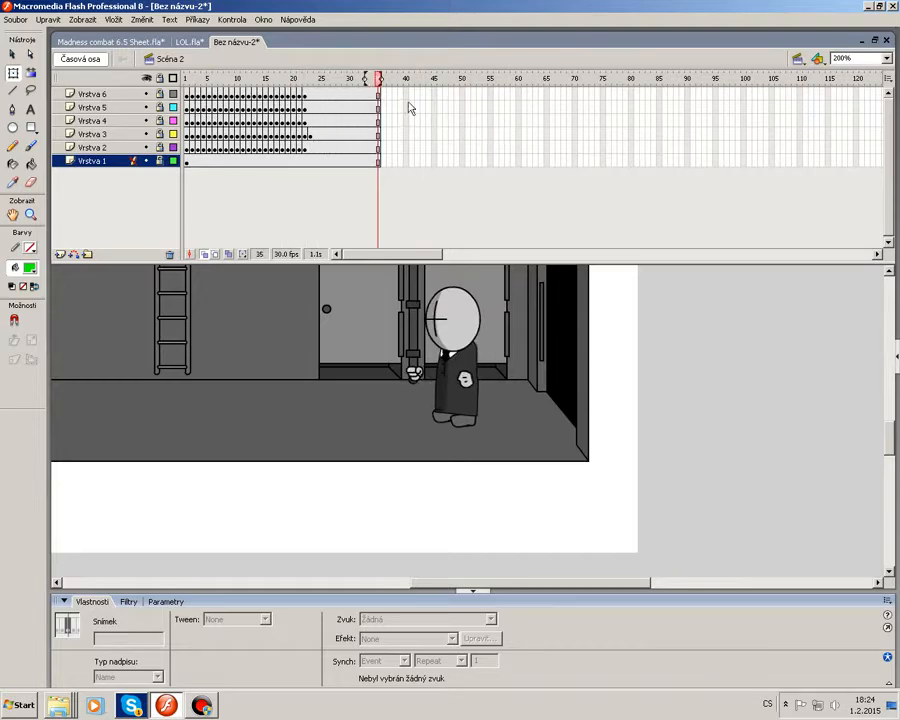
# Extend all layers of the scene to frame 40.
pyautogui.moveTo(405, 93); pyautogui.dragTo(403, 213)
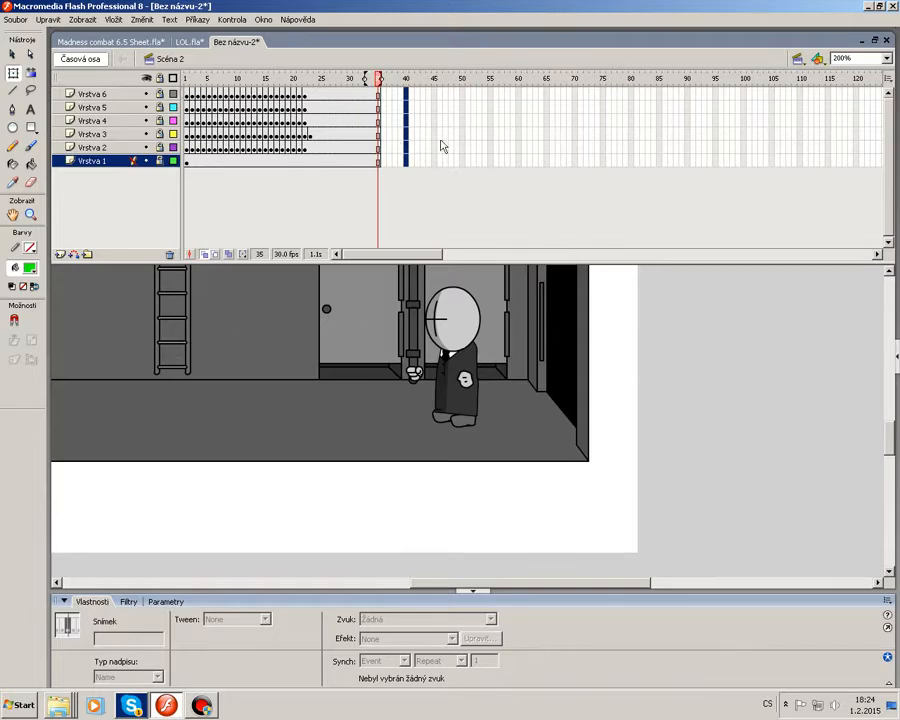
pyautogui.click(450, 108)
pyautogui.click(406, 94)
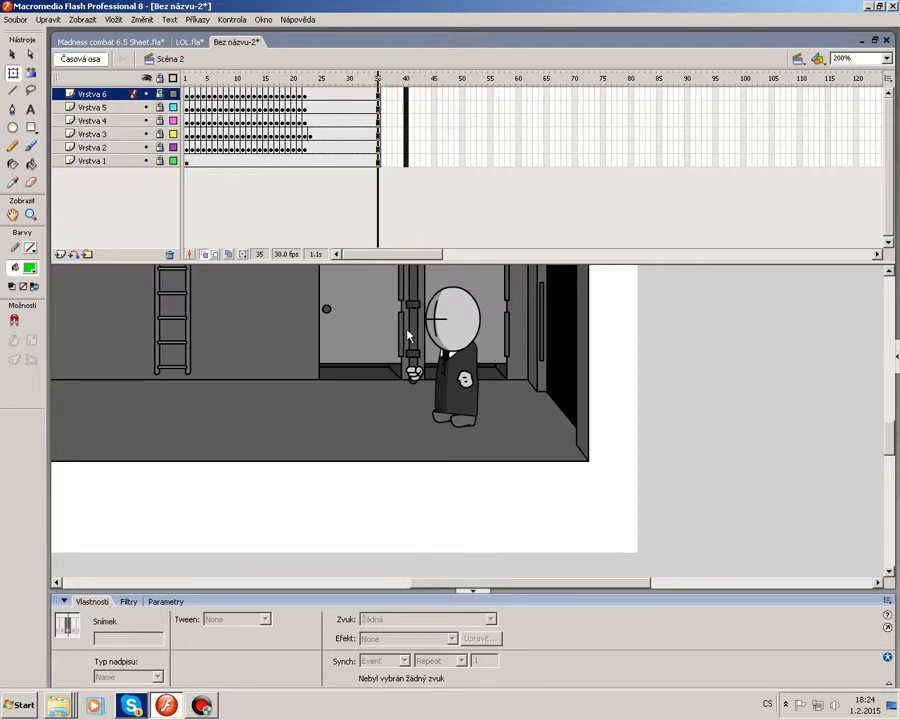
pyautogui.moveTo(408, 337); pyautogui.dragTo(412, 132)
pyautogui.rightClick(406, 121)
pyautogui.click(442, 146)
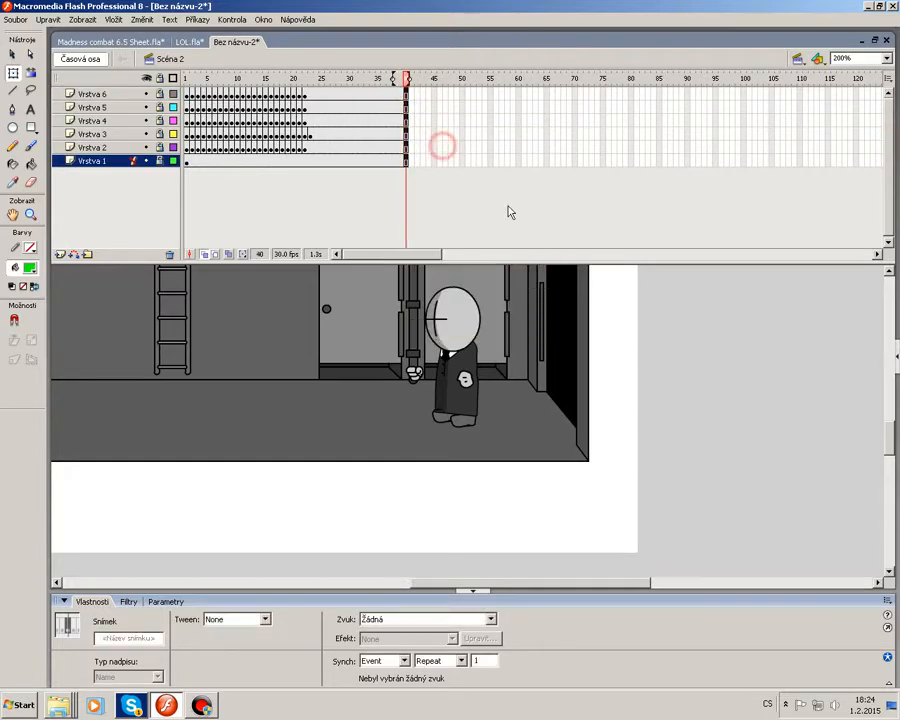
# Switch to the LOL.fla document and insert frames across its layers up to frame 135.
pyautogui.click(140, 42)
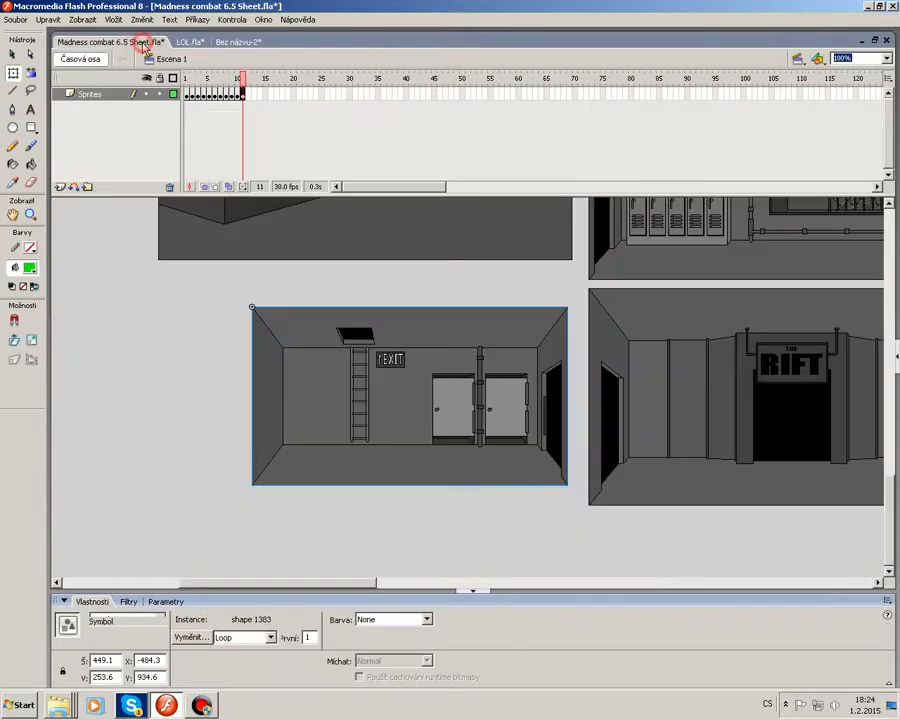
pyautogui.click(183, 44)
pyautogui.moveTo(393, 256); pyautogui.dragTo(463, 260)
pyautogui.scroll(6, 446, 206)
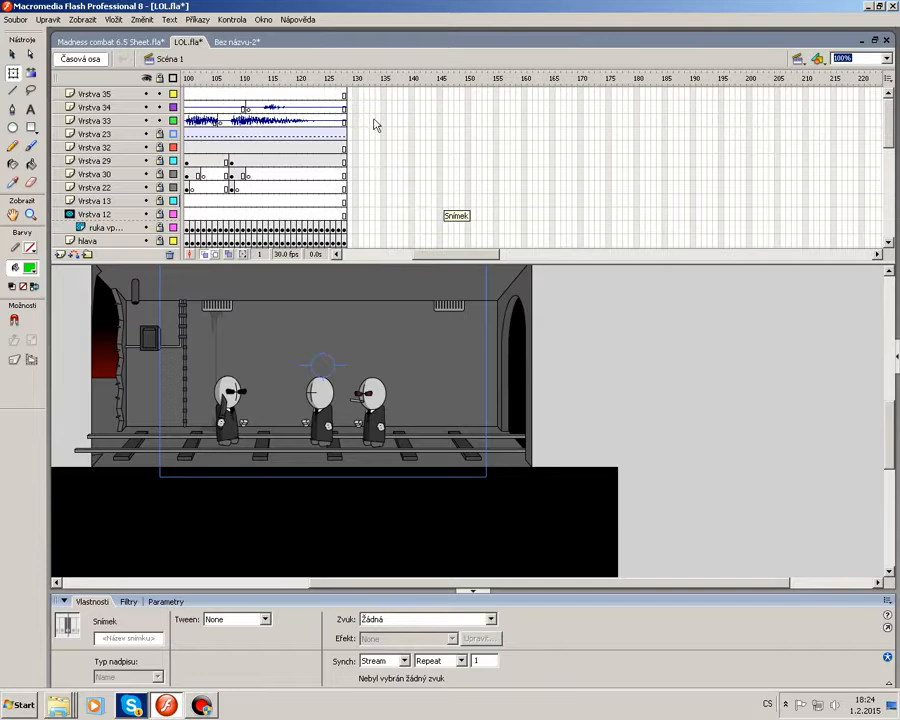
pyautogui.moveTo(384, 94); pyautogui.dragTo(386, 277)
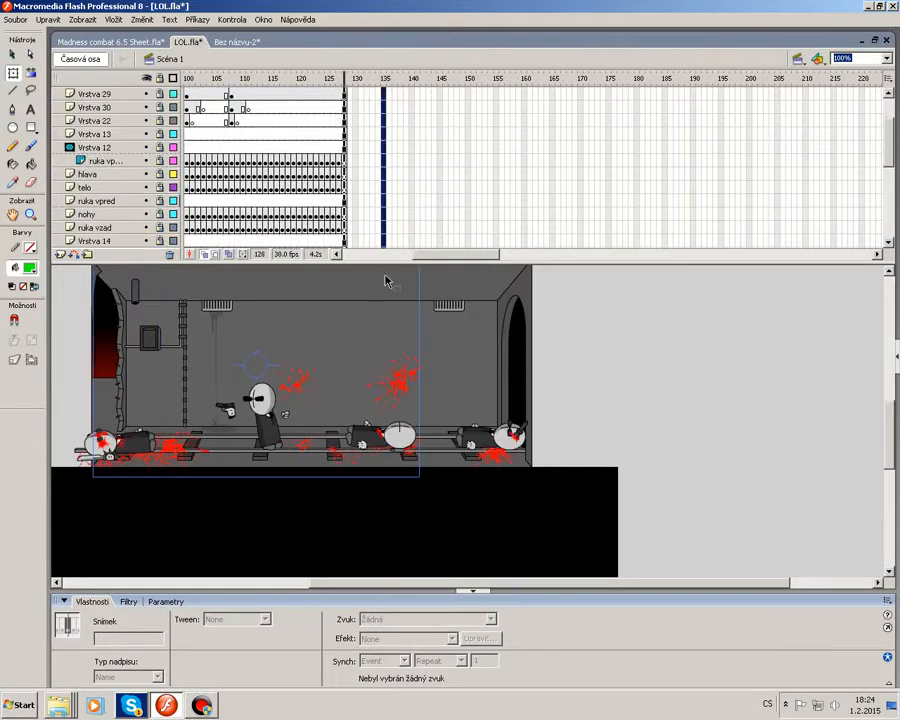
pyautogui.moveTo(889, 159); pyautogui.dragTo(895, 112)
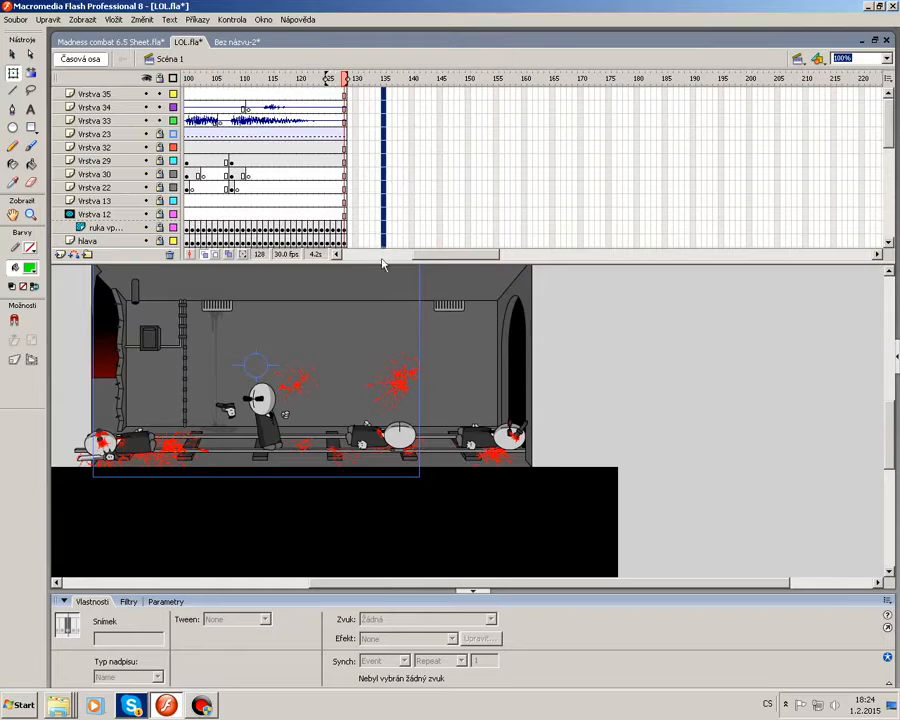
pyautogui.rightClick(386, 196)
pyautogui.click(430, 208)
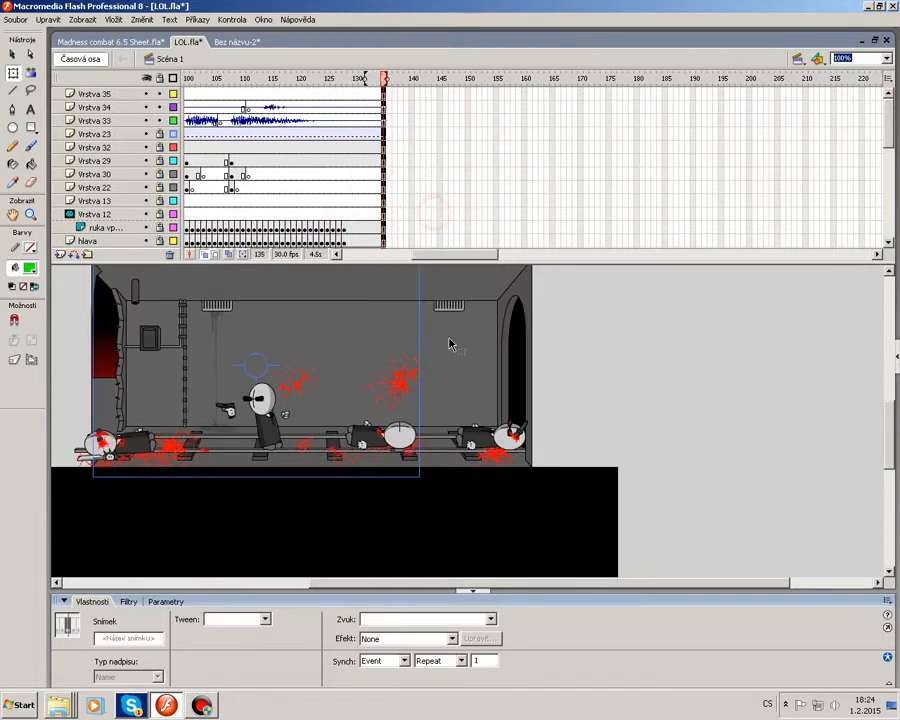
pyautogui.moveTo(343, 78); pyautogui.dragTo(296, 84)
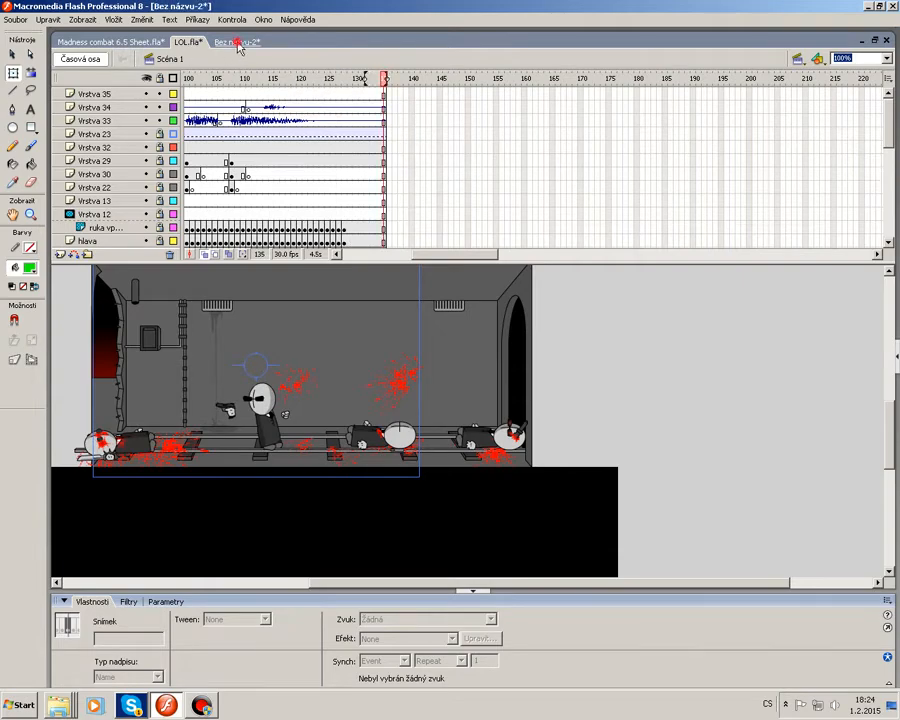
# Return to the Bez názvu-2 document and move the playhead to frame 1.
pyautogui.click(238, 42)
pyautogui.click(186, 78)
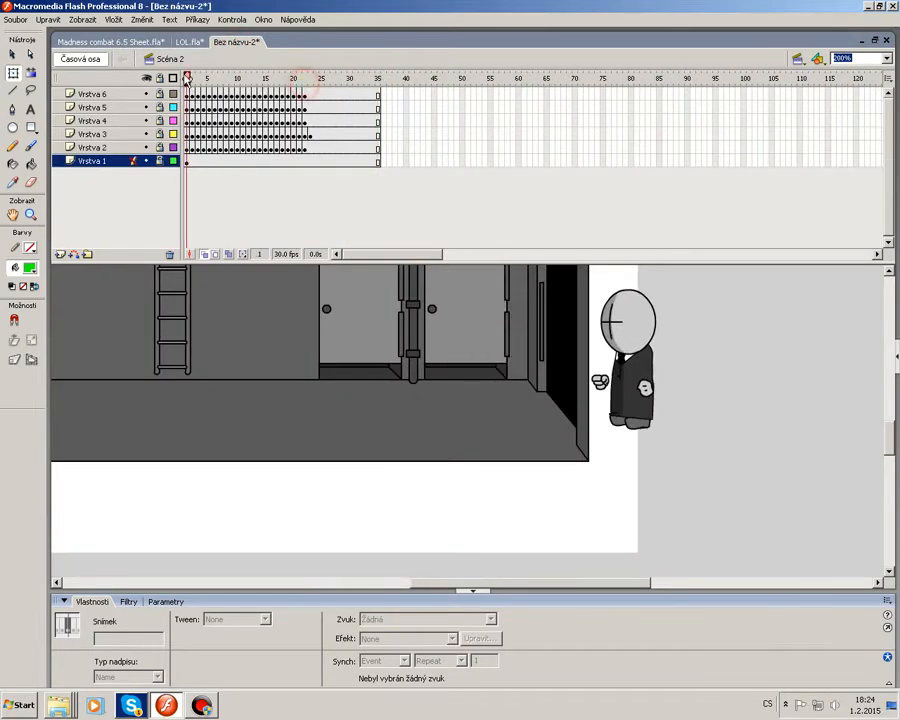
# Switch to Scene 1 and copy the mask clip covering the quartermaster room.
pyautogui.click(885, 58)
pyautogui.click(860, 118)
pyautogui.click(798, 58)
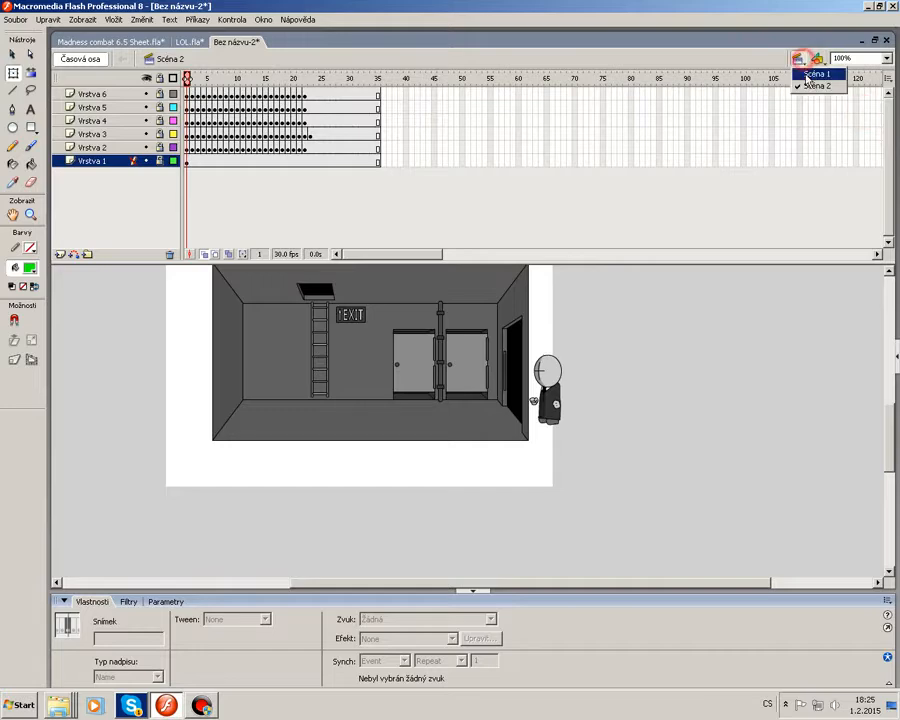
pyautogui.click(808, 77)
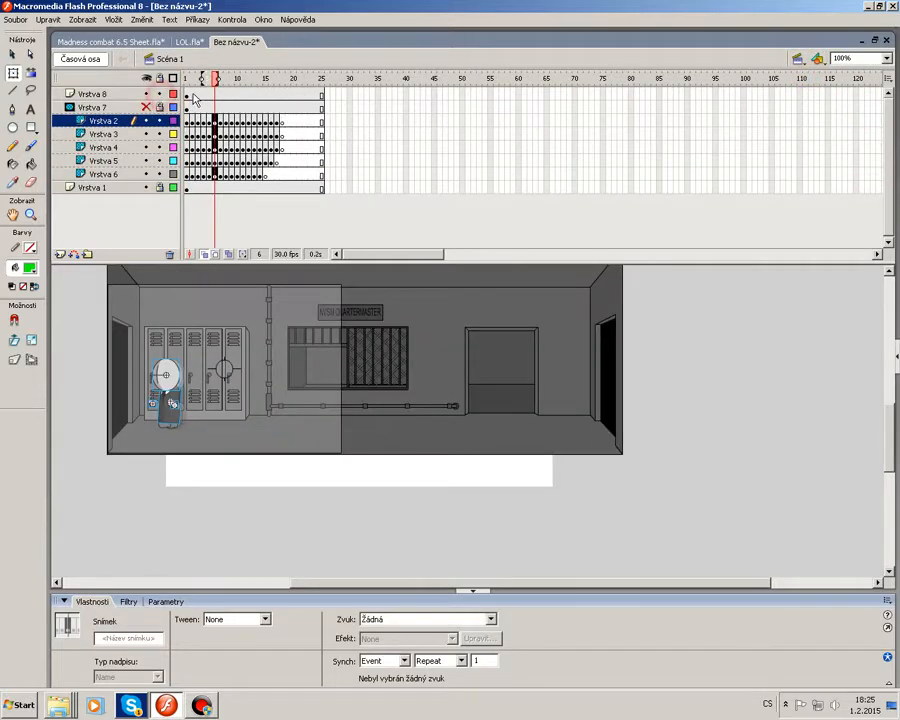
pyautogui.click(193, 93)
pyautogui.rightClick(274, 330)
pyautogui.click(296, 348)
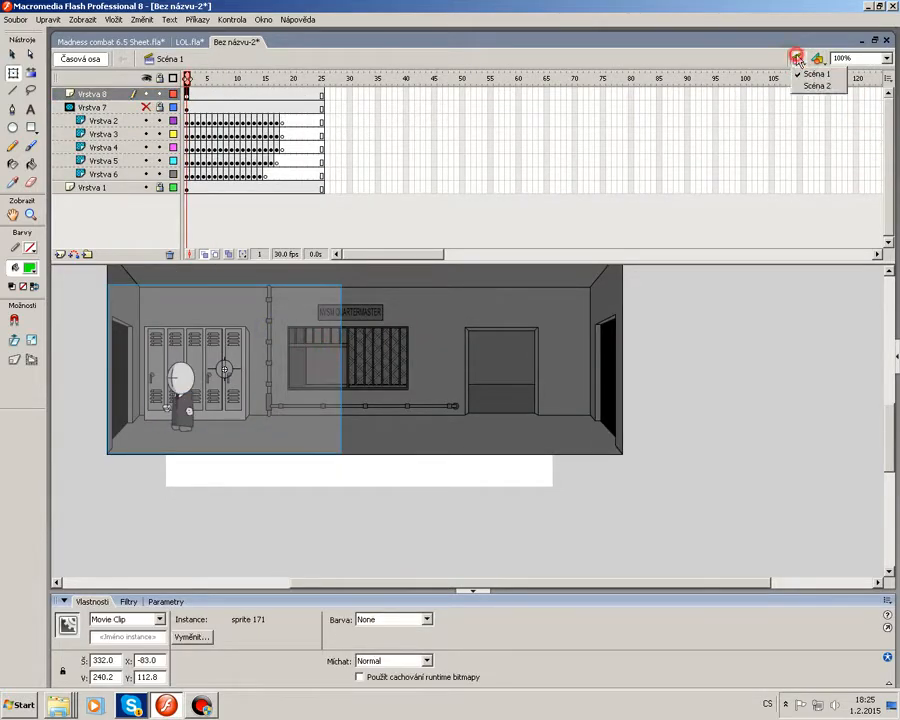
# Return to Scene 2, add a new layer, paste the clip in place and move it over the room's right part.
pyautogui.click(816, 87)
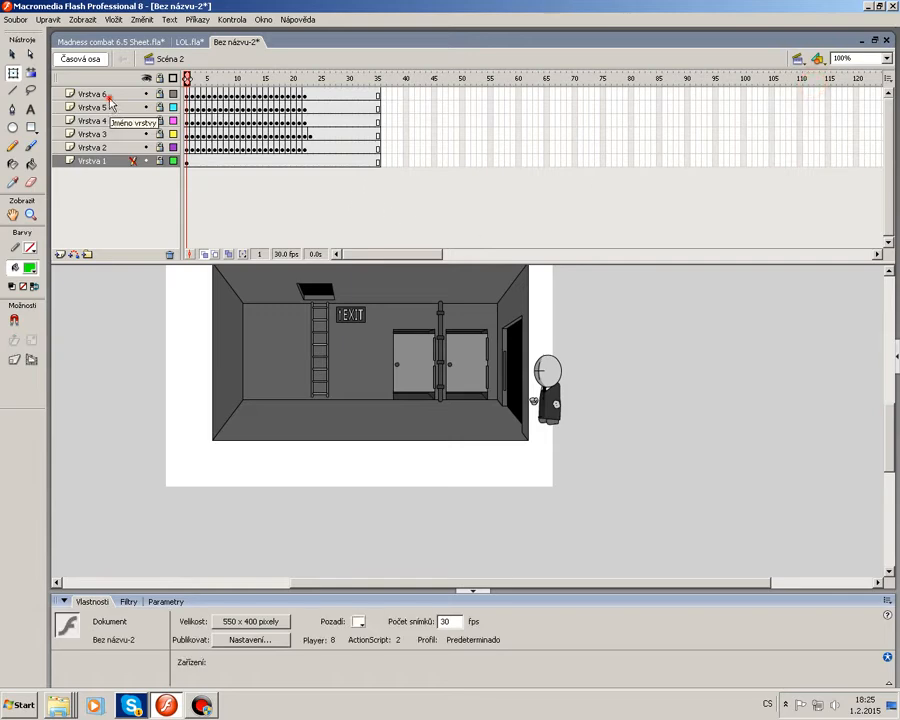
pyautogui.click(60, 254)
pyautogui.rightClick(136, 376)
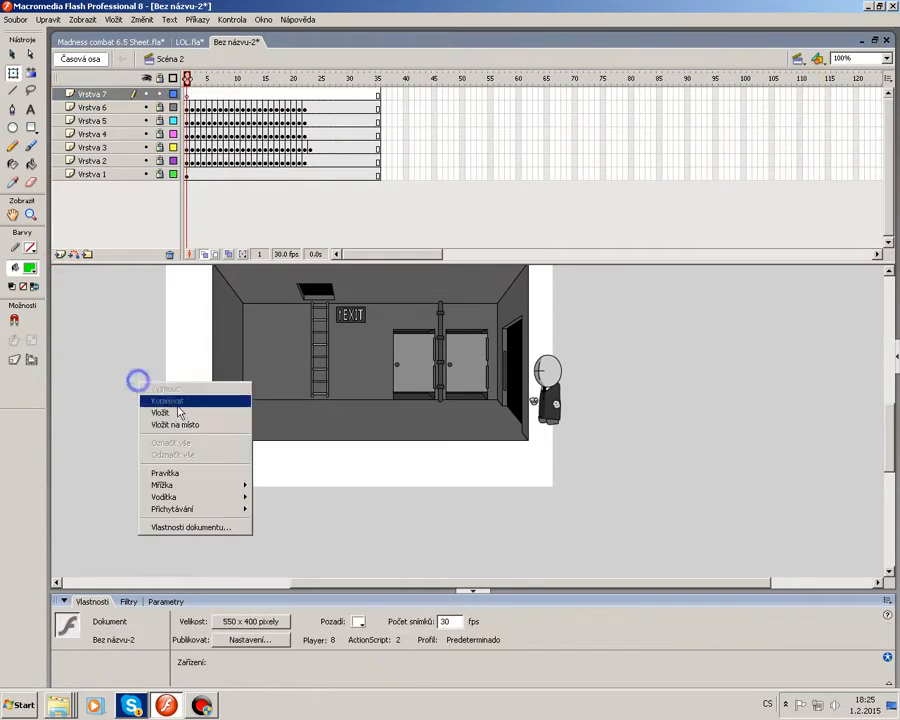
pyautogui.click(178, 422)
pyautogui.moveTo(311, 401); pyautogui.dragTo(498, 387)
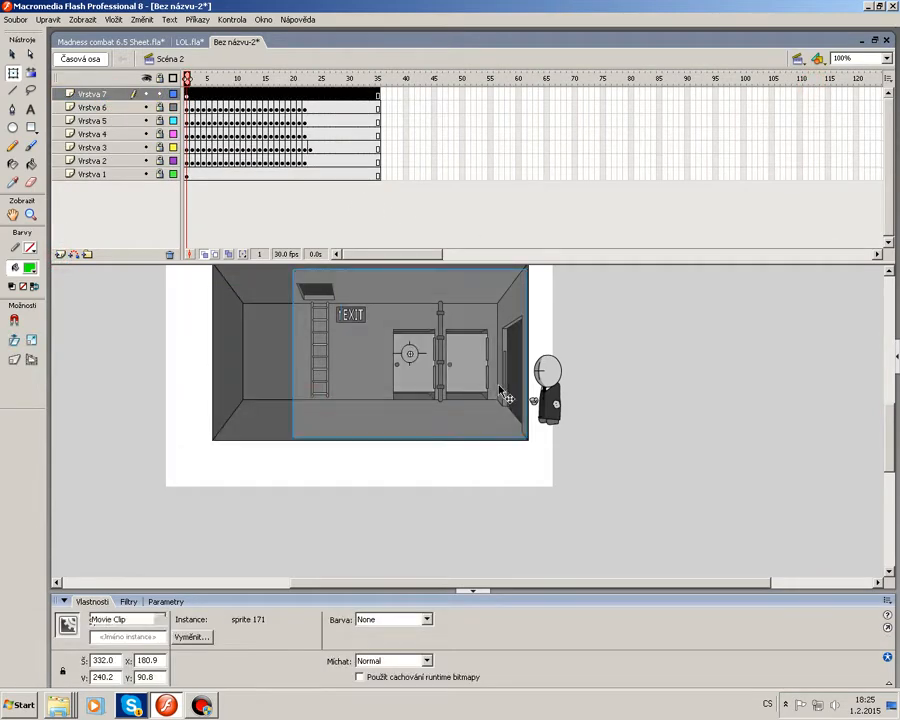
pyautogui.click(634, 422)
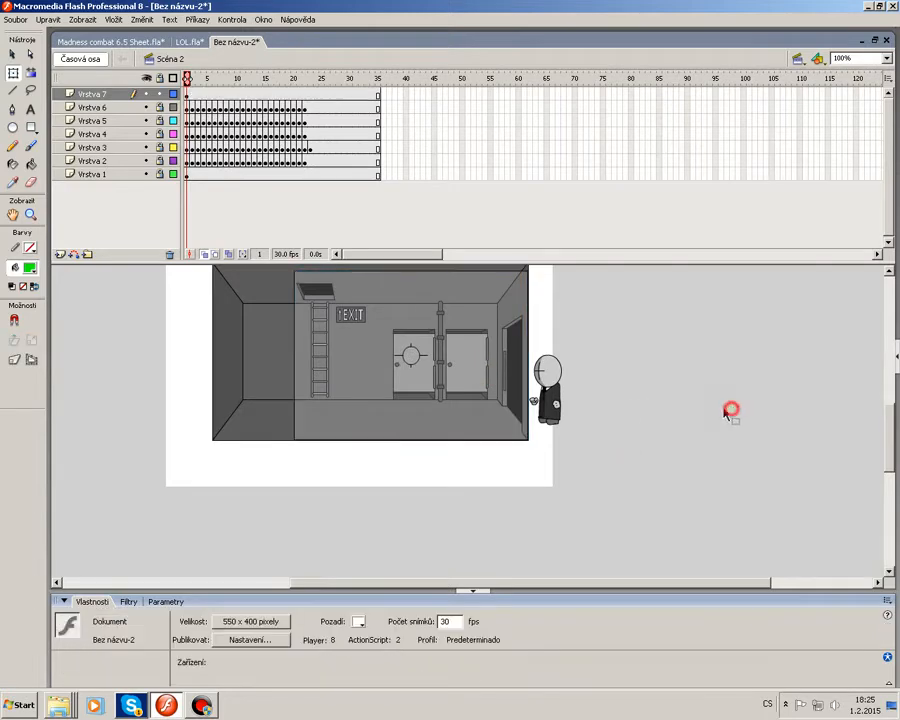
# Add a new layer beneath the pasted layer, select its first frame and hide the pasted layer.
pyautogui.click(160, 95)
pyautogui.moveTo(210, 80); pyautogui.dragTo(340, 105)
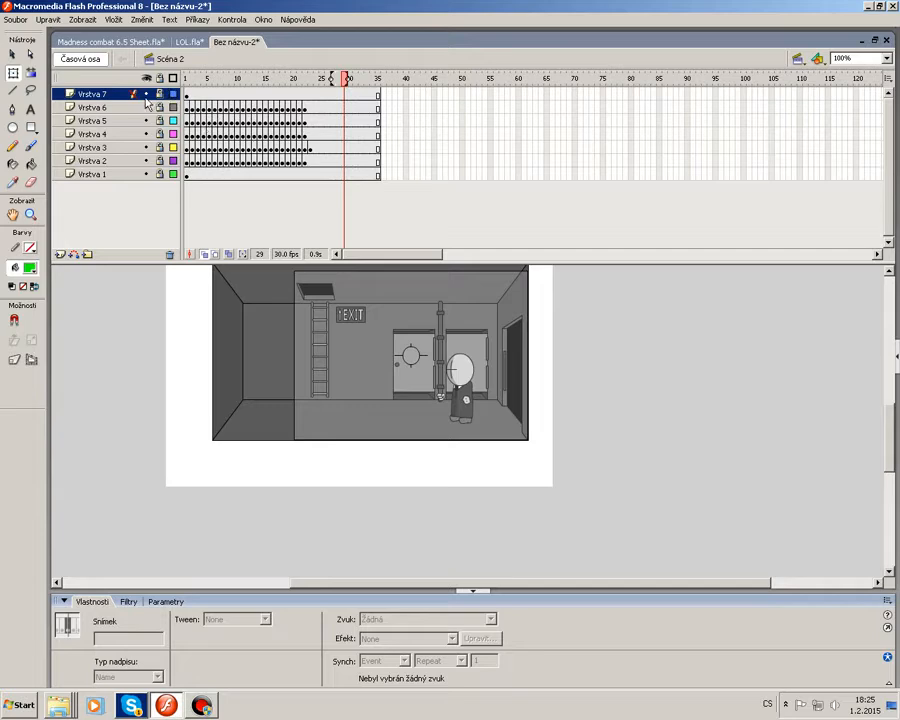
pyautogui.click(97, 109)
pyautogui.click(60, 254)
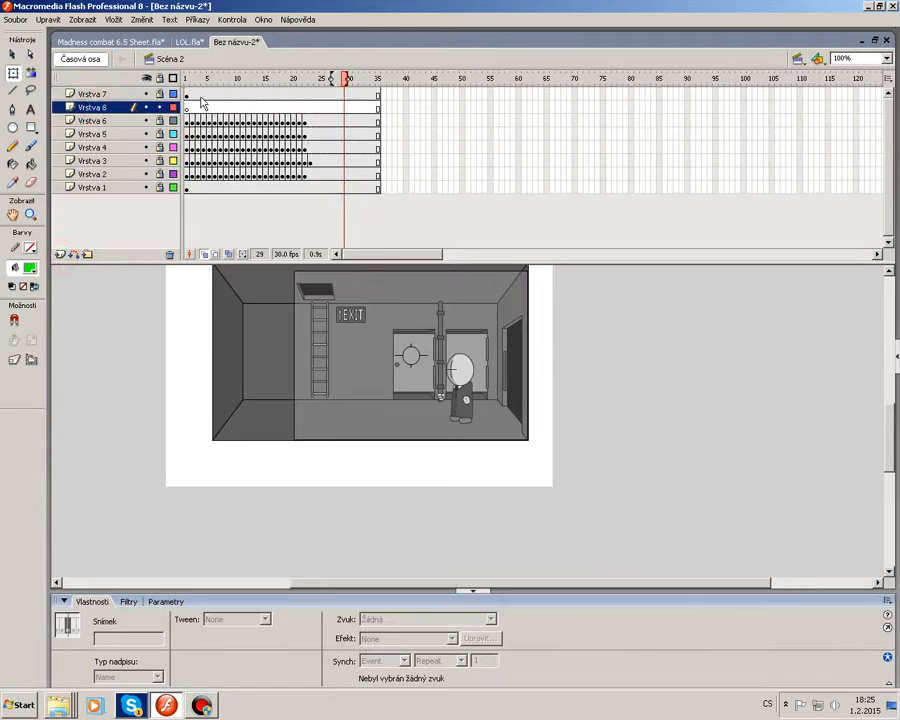
pyautogui.click(186, 107)
pyautogui.click(146, 93)
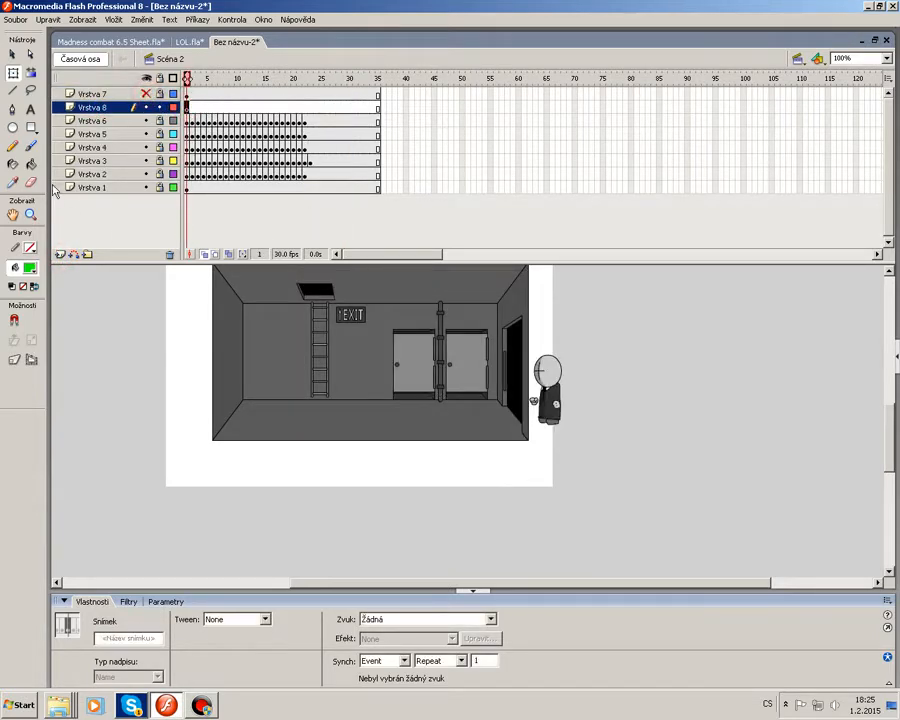
# Draw a rectangle on the new layer covering the room interior up to the right-hand doorway.
pyautogui.click(31, 127)
pyautogui.click(887, 59)
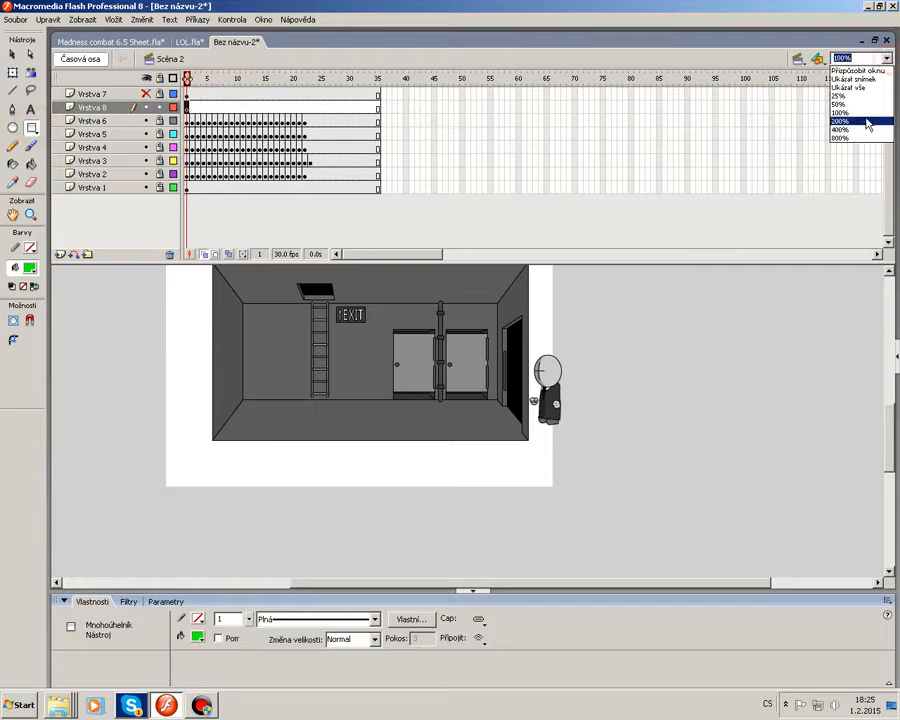
pyautogui.click(862, 120)
pyautogui.moveTo(508, 583); pyautogui.dragTo(576, 583)
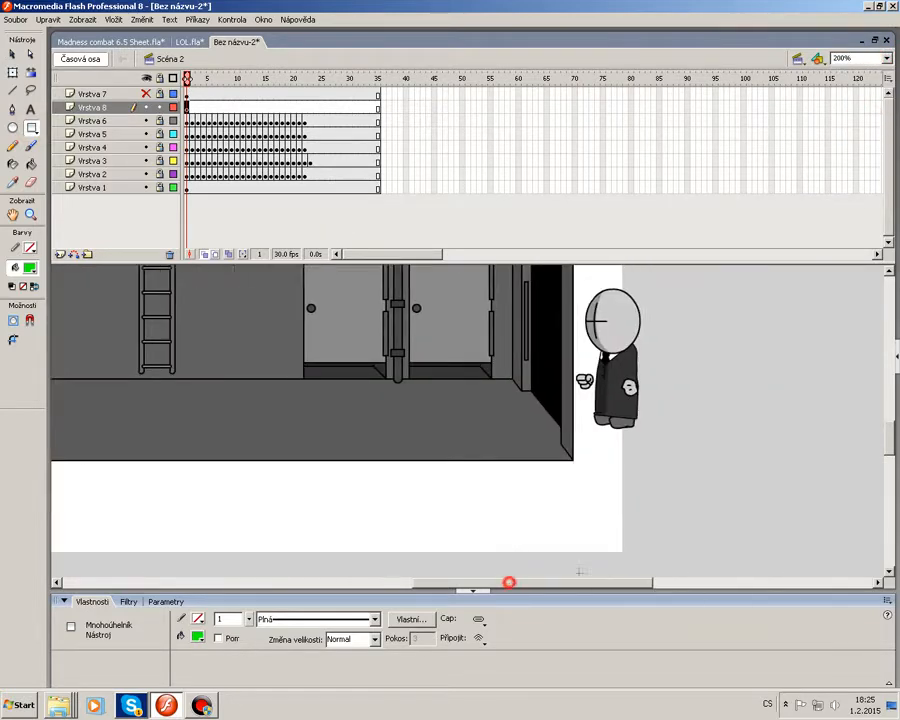
pyautogui.moveTo(493, 451); pyautogui.dragTo(556, 528)
pyautogui.click(12, 55)
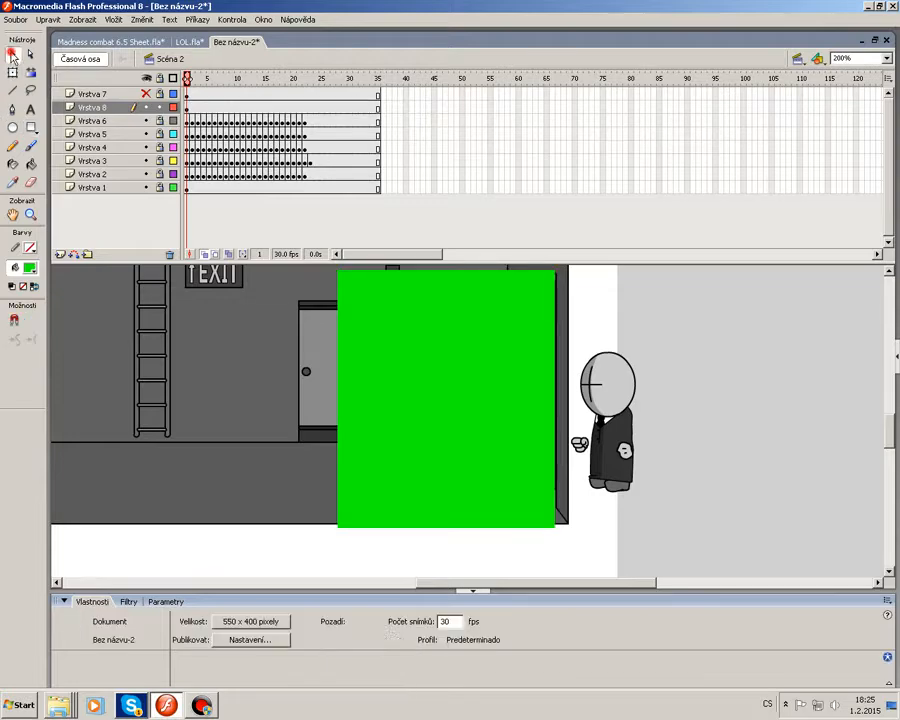
pyautogui.click(398, 374)
pyautogui.click(716, 376)
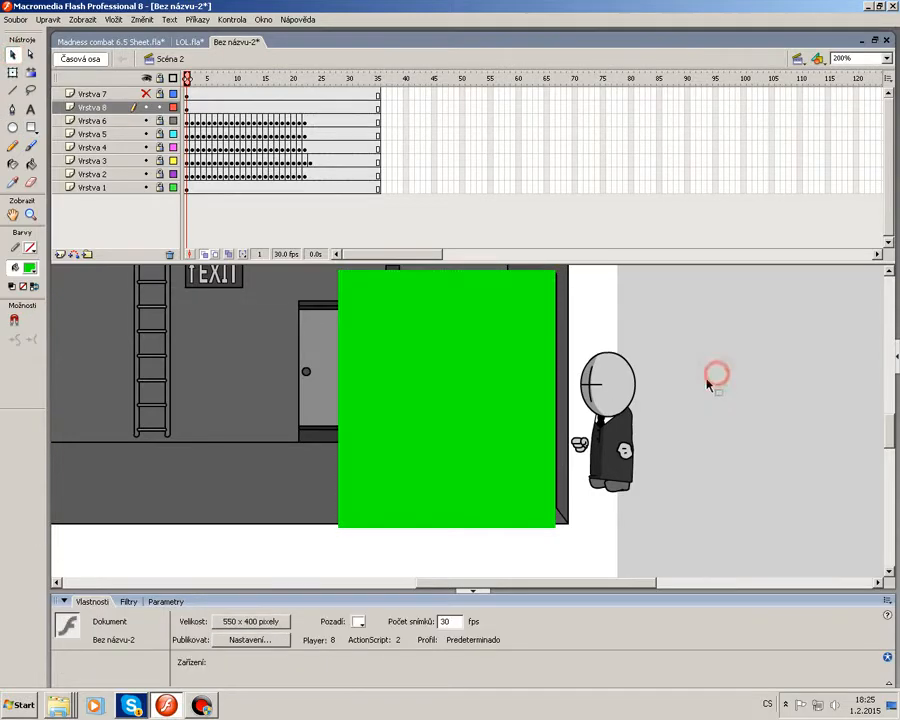
# Turn the rectangle layer into a mask and arrange the character layers beneath it in order Vrstva 6 to Vrstva 2.
pyautogui.rightClick(98, 108)
pyautogui.click(149, 219)
pyautogui.moveTo(109, 137); pyautogui.dragTo(106, 160)
pyautogui.click(103, 148)
pyautogui.click(112, 175)
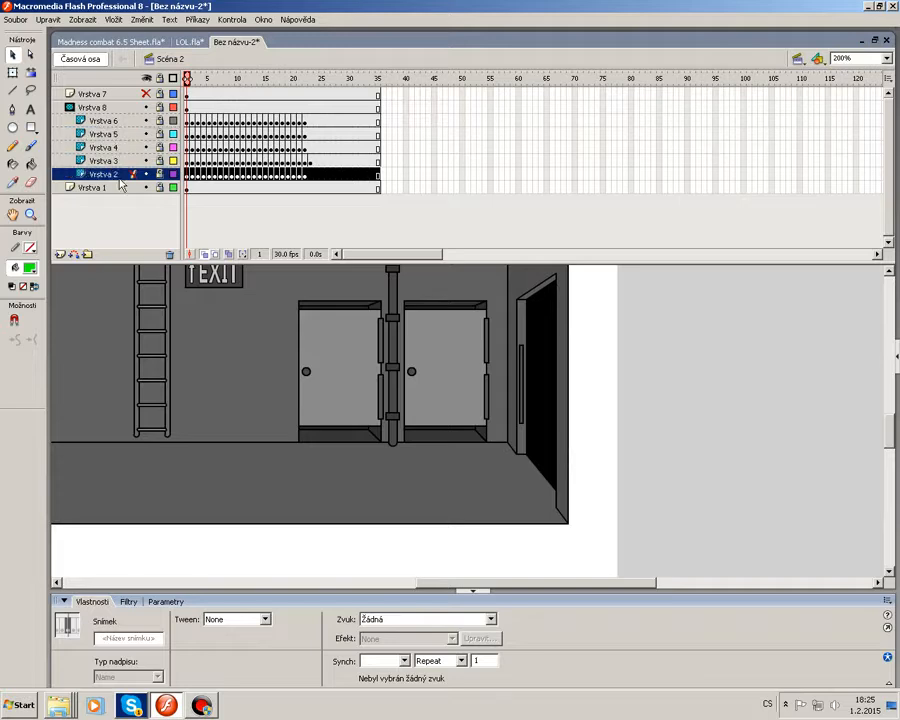
pyautogui.moveTo(107, 175); pyautogui.dragTo(105, 146)
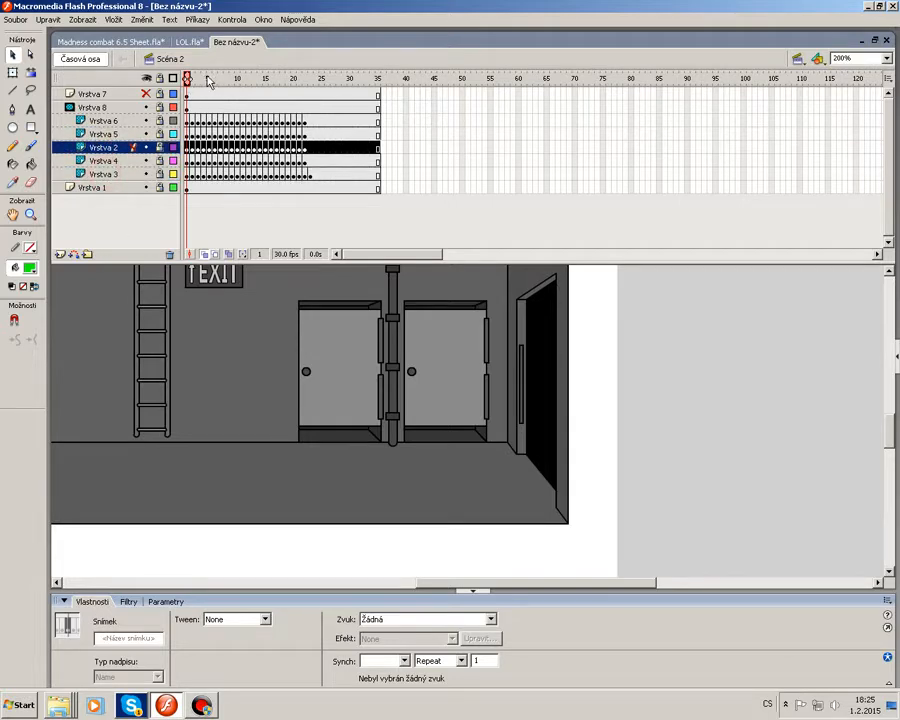
pyautogui.moveTo(209, 82); pyautogui.dragTo(186, 94)
pyautogui.moveTo(109, 151)
pyautogui.mouseDown()
pyautogui.moveTo(109, 186)
pyautogui.moveTo(109, 130)
pyautogui.mouseUp()
pyautogui.moveTo(218, 80); pyautogui.dragTo(283, 82)
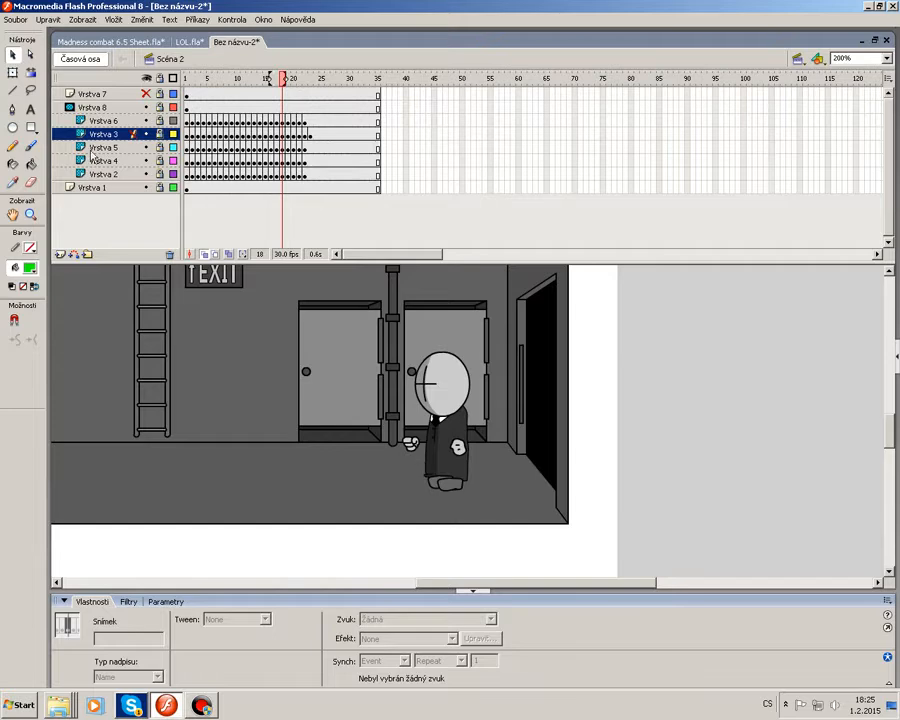
pyautogui.moveTo(102, 136); pyautogui.dragTo(112, 166)
# Play the scene to check the masked walk through the doorway.
pyautogui.moveTo(196, 92); pyautogui.dragTo(355, 125)
pyautogui.press('Return')
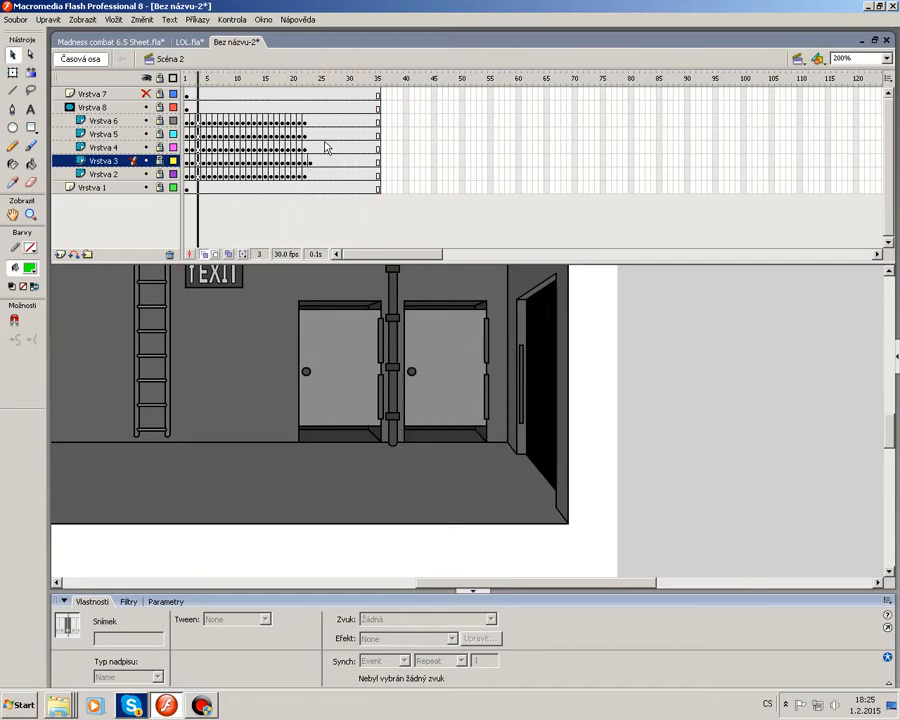
# Show the pasted layer again, reset the zoom to 100% and test the movie.
pyautogui.click(146, 94)
pyautogui.click(886, 58)
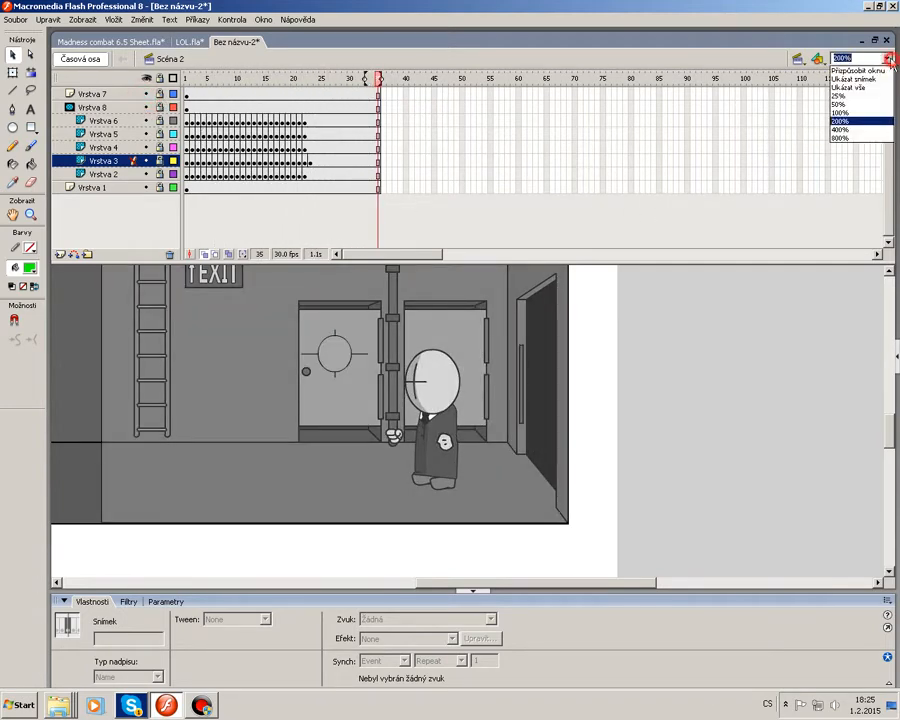
pyautogui.click(849, 113)
pyautogui.click(233, 19)
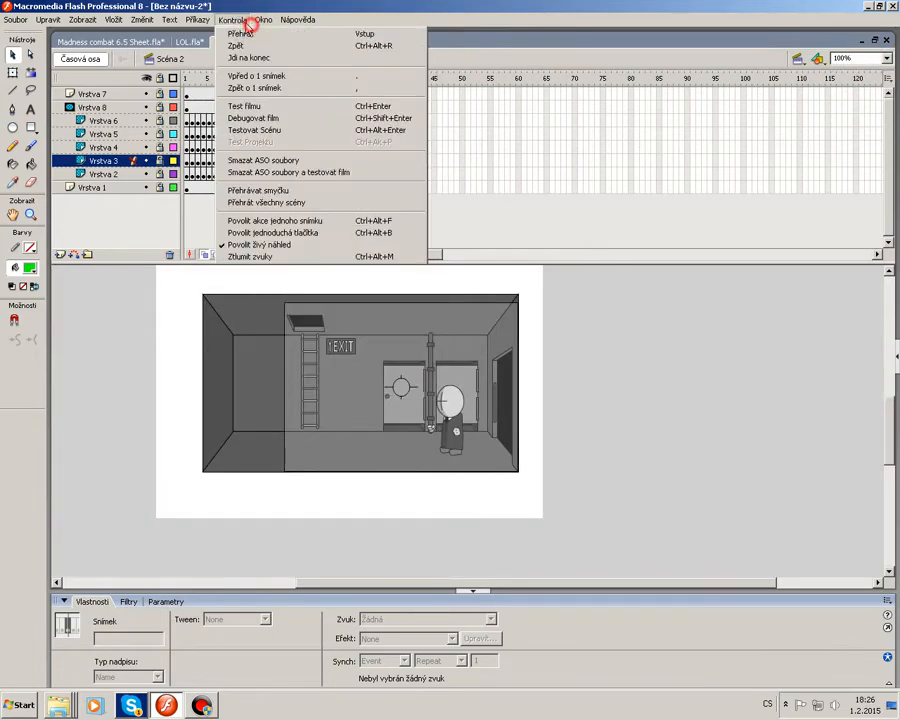
pyautogui.click(252, 105)
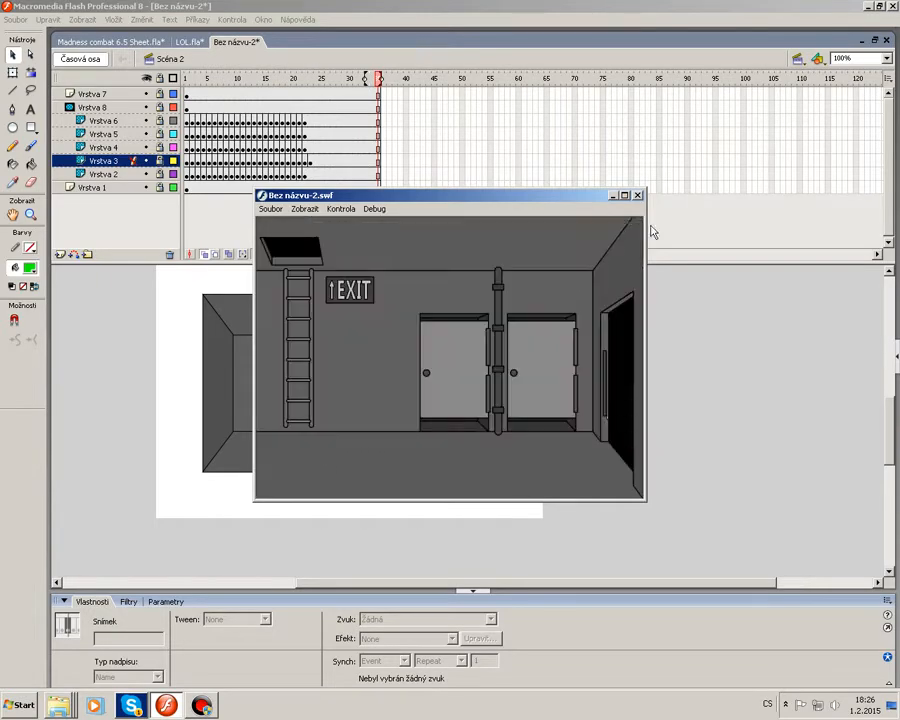
pyautogui.click(638, 195)
# Switch to Scene 1 and toggle the mask layer's visibility and lock to preview the masking.
pyautogui.click(798, 59)
pyautogui.click(815, 74)
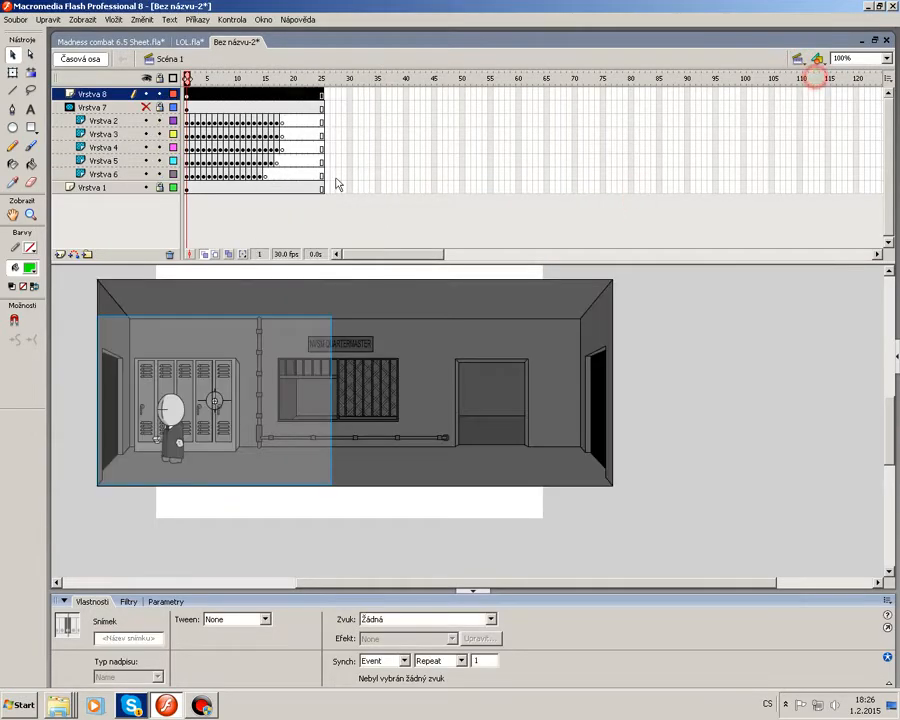
pyautogui.moveTo(186, 78); pyautogui.dragTo(158, 108)
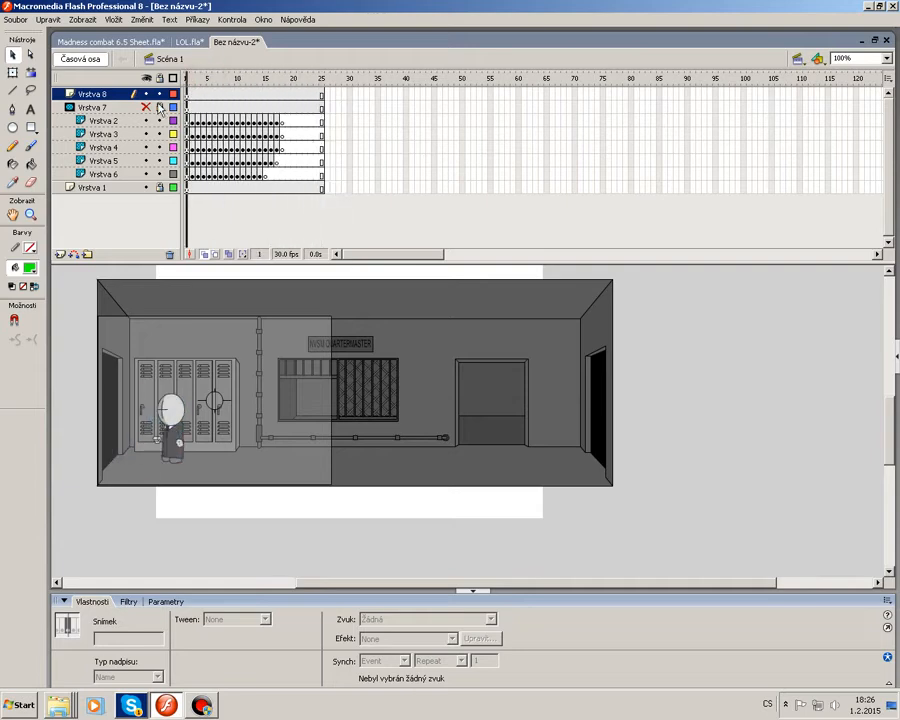
pyautogui.click(146, 107)
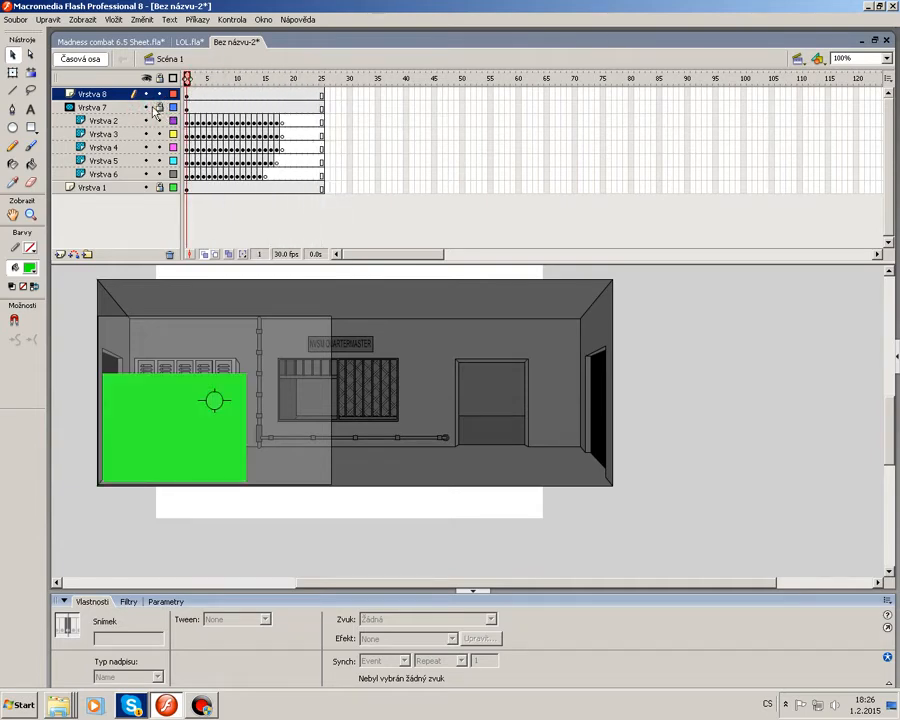
pyautogui.click(146, 107)
pyautogui.click(146, 107)
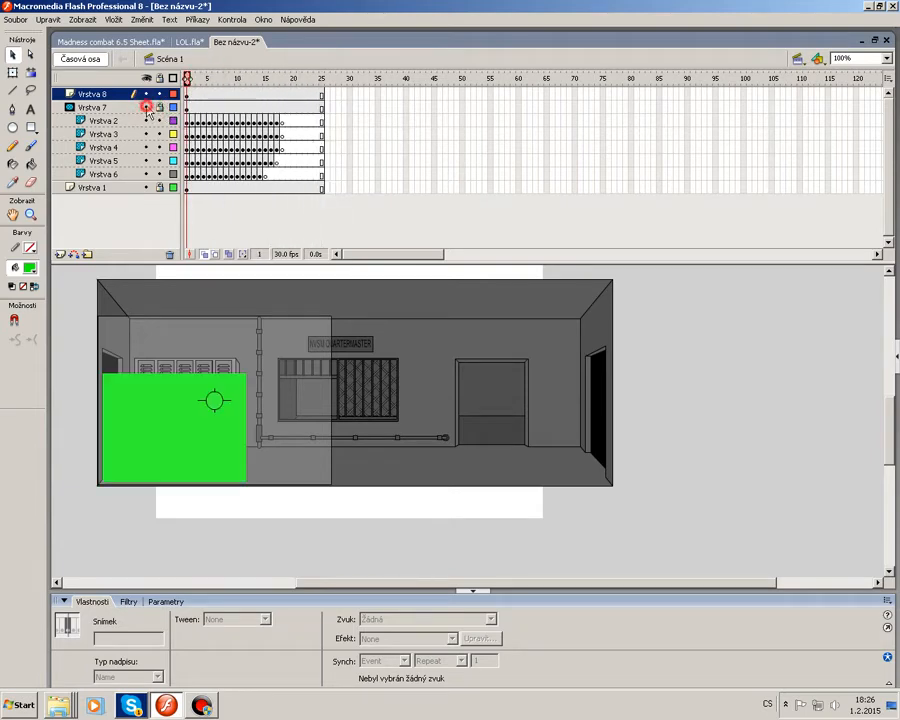
pyautogui.click(161, 173)
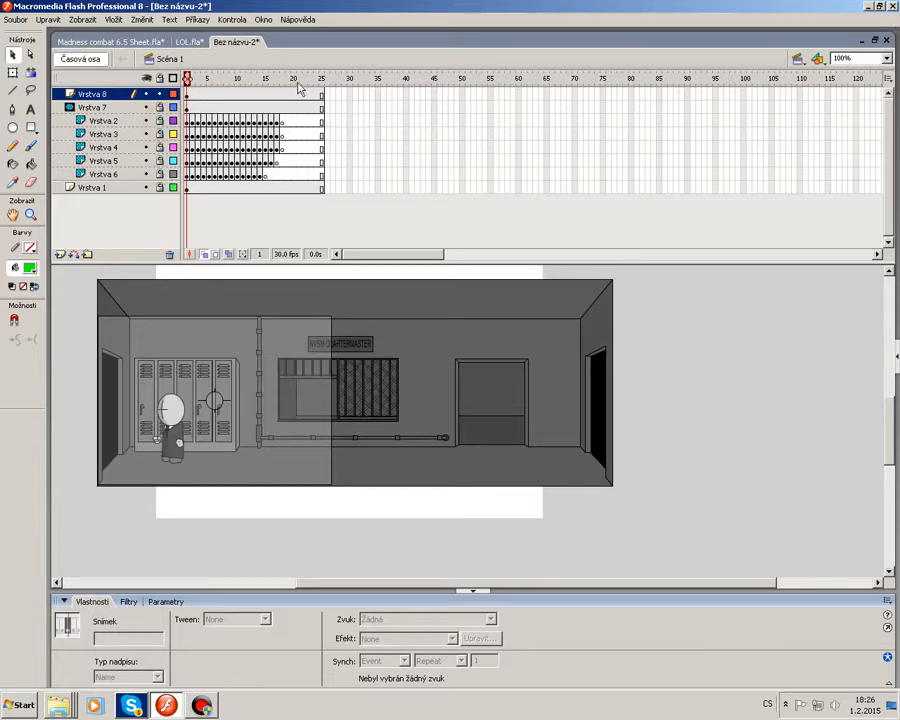
# Scrub to the end of Scene 1 and play the scene.
pyautogui.moveTo(298, 79); pyautogui.dragTo(573, 78)
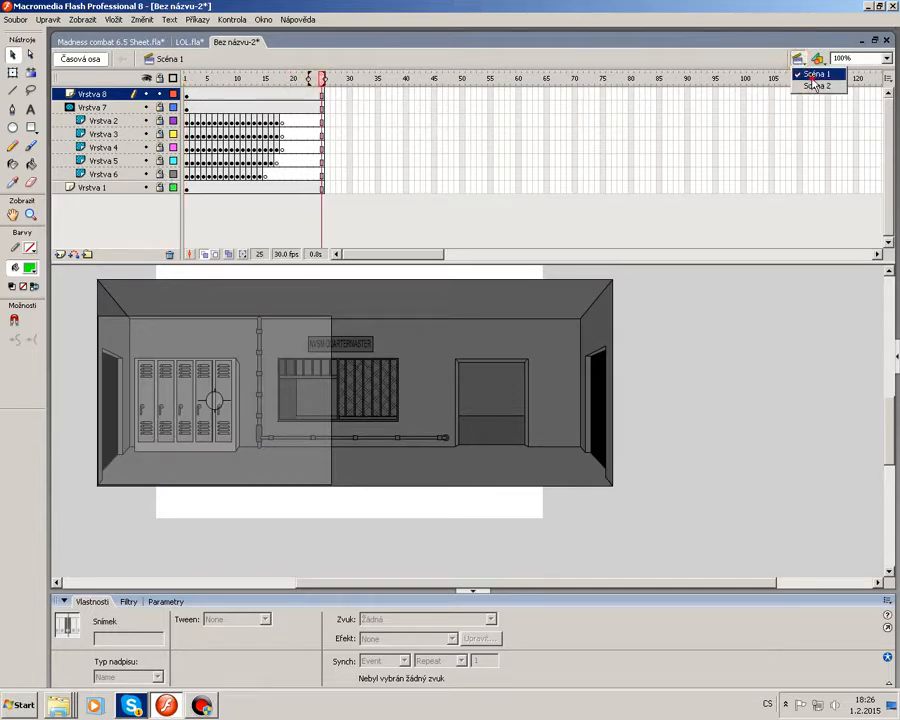
pyautogui.click(815, 85)
pyautogui.press('Return')
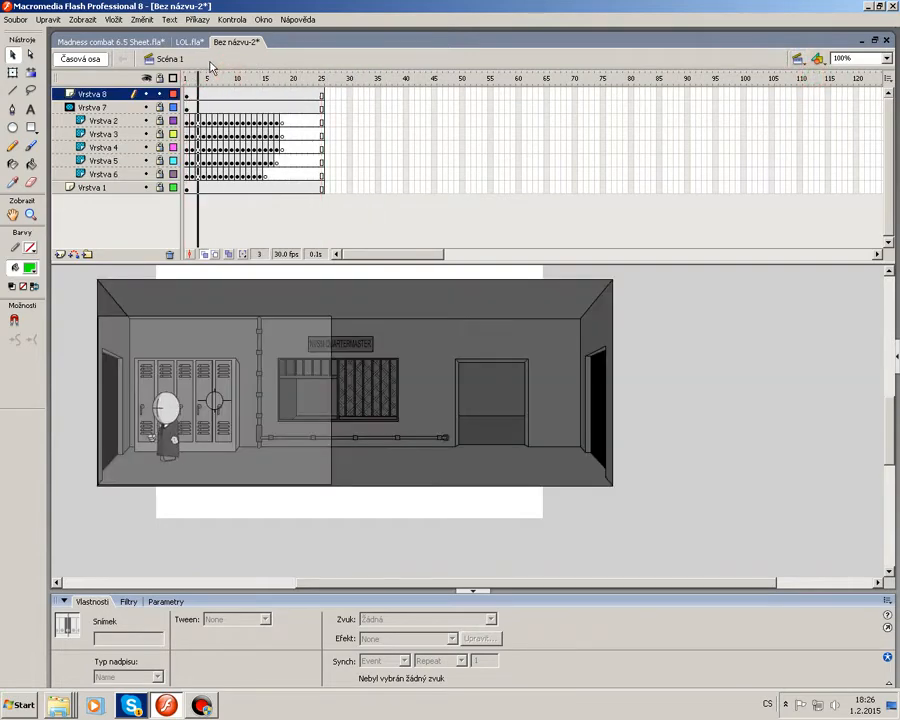
# Set the document background colour to black.
pyautogui.doubleClick(281, 254)
pyautogui.click(405, 374)
pyautogui.click(412, 400)
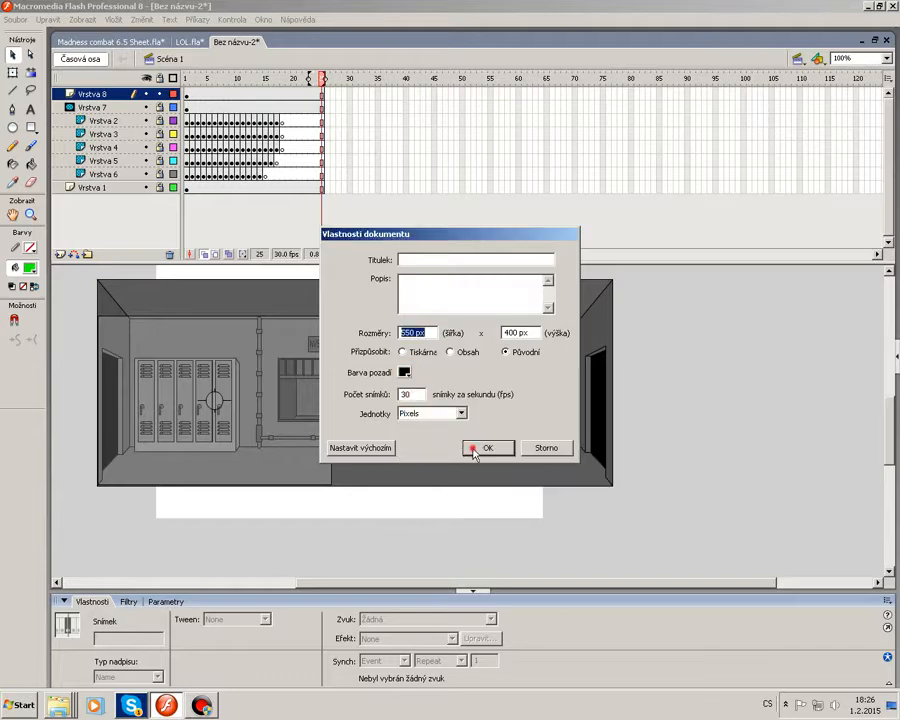
pyautogui.click(476, 446)
# Test the movie and close the preview window.
pyautogui.click(233, 20)
pyautogui.click(276, 106)
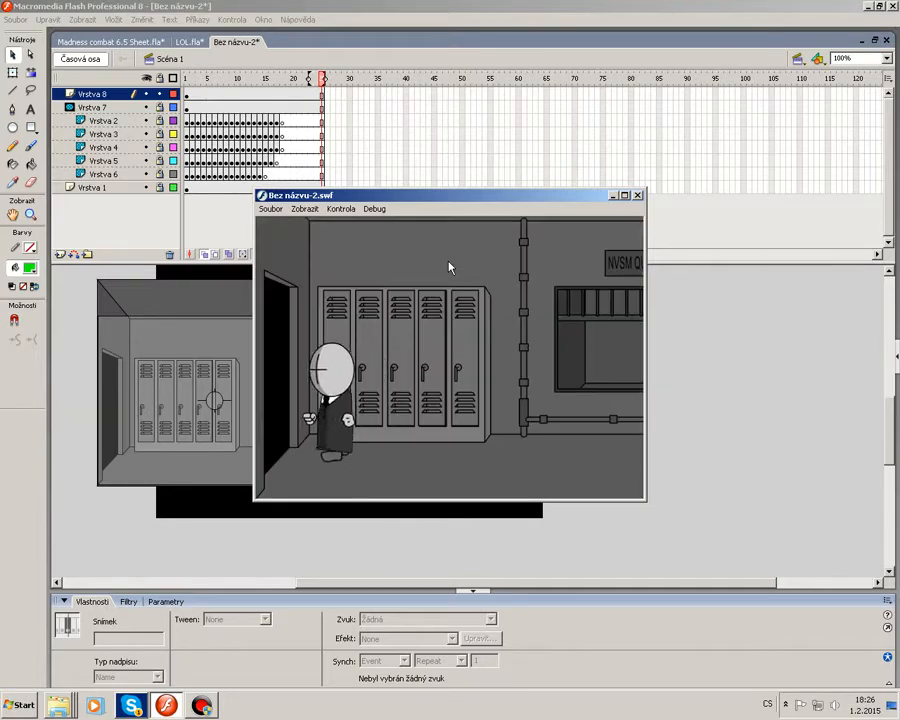
pyautogui.click(637, 195)
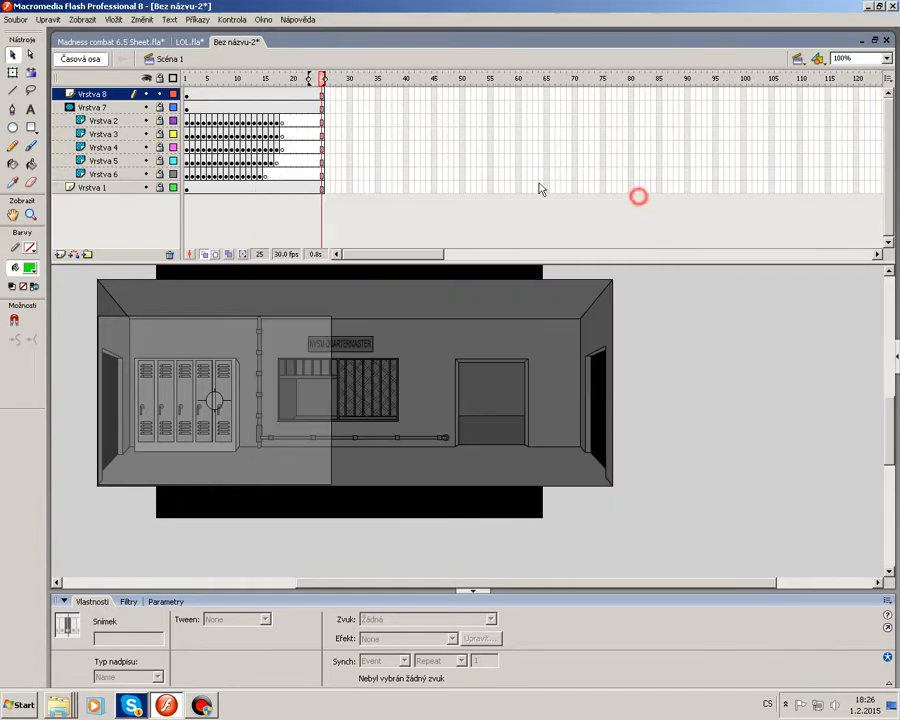
# Return to frame 1 and add a new layer above Vrstva 7.
pyautogui.moveTo(199, 78); pyautogui.dragTo(178, 104)
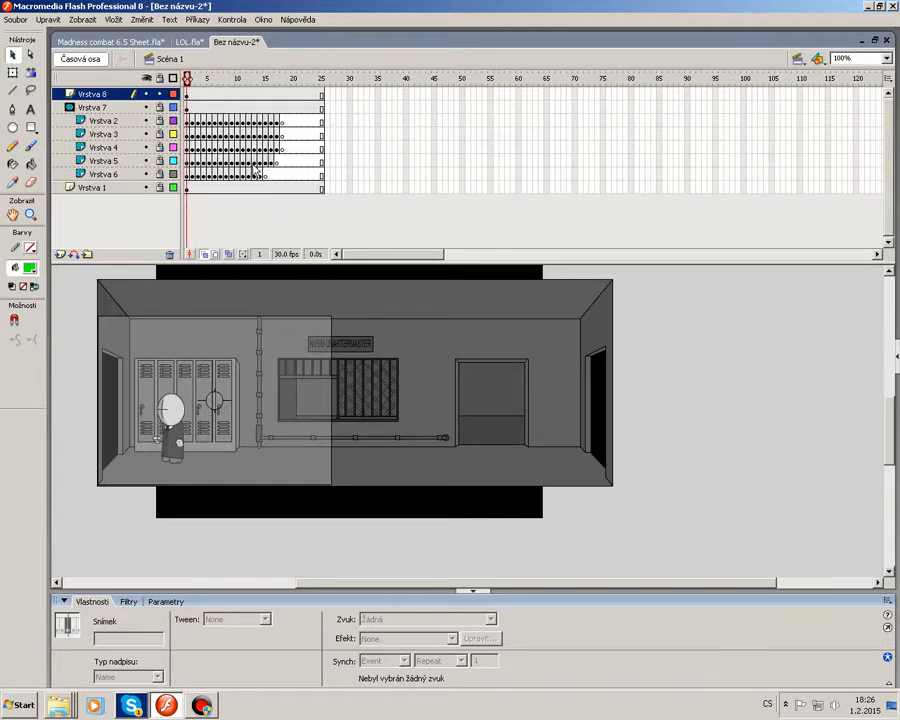
pyautogui.click(137, 108)
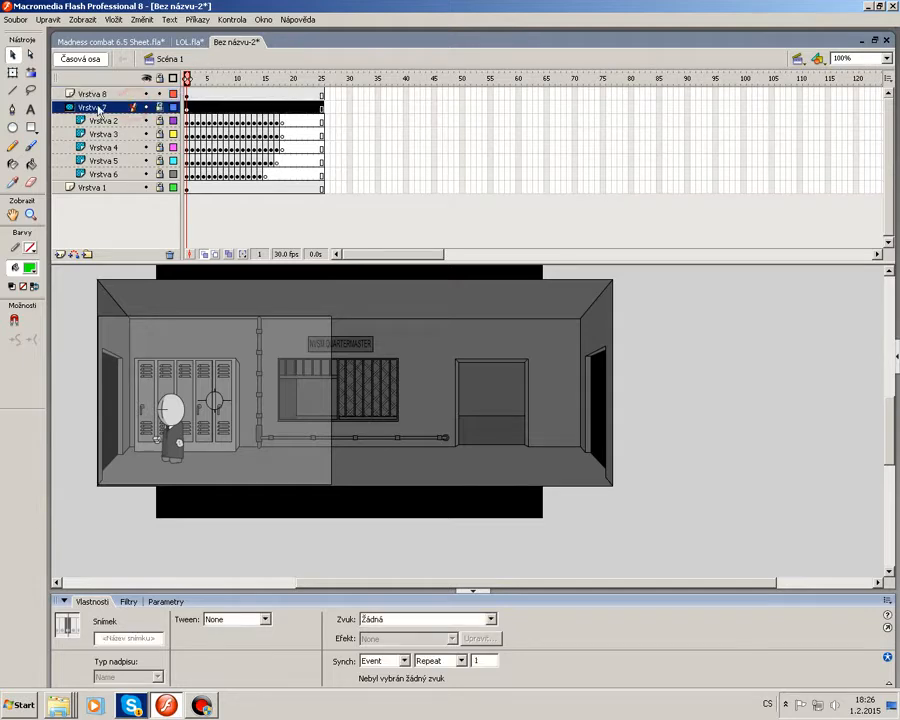
pyautogui.click(60, 253)
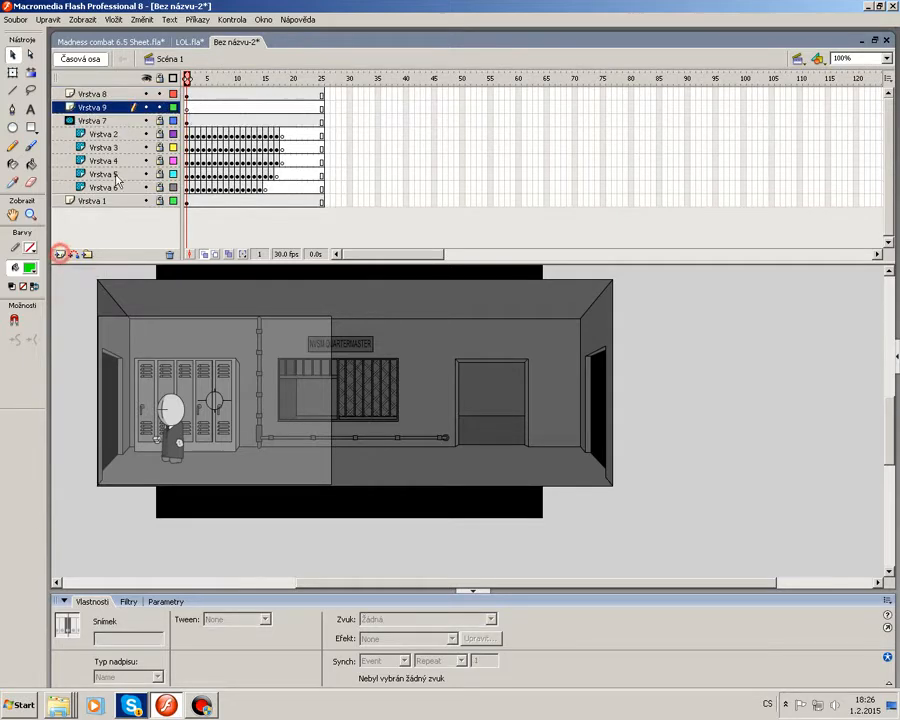
# Draw a black rectangle covering the left section of the room on the new layer.
pyautogui.click(31, 127)
pyautogui.click(30, 267)
pyautogui.click(18, 300)
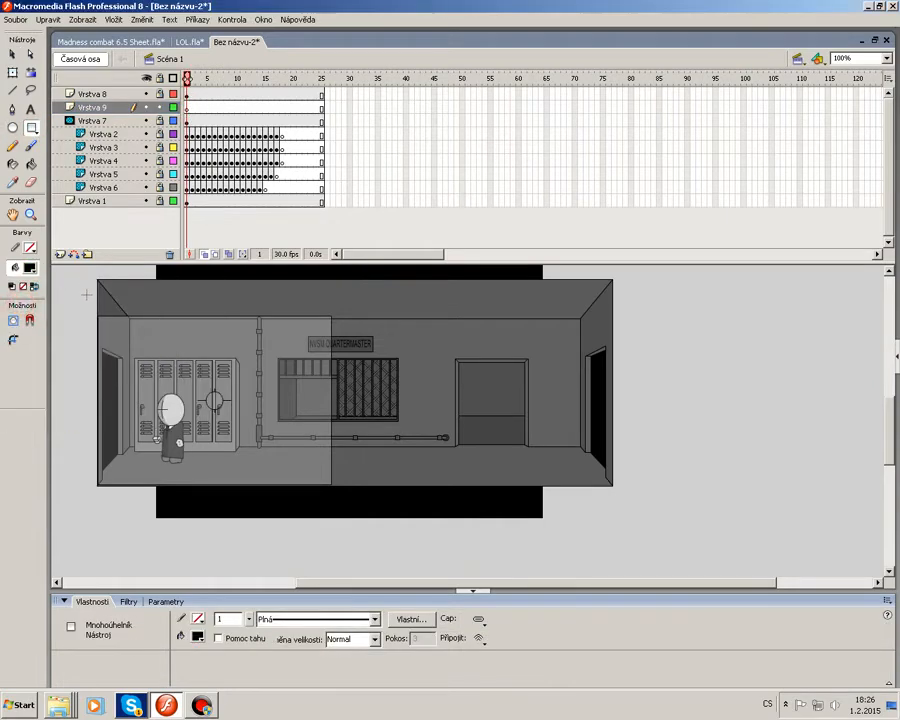
pyautogui.moveTo(84, 299); pyautogui.dragTo(345, 507)
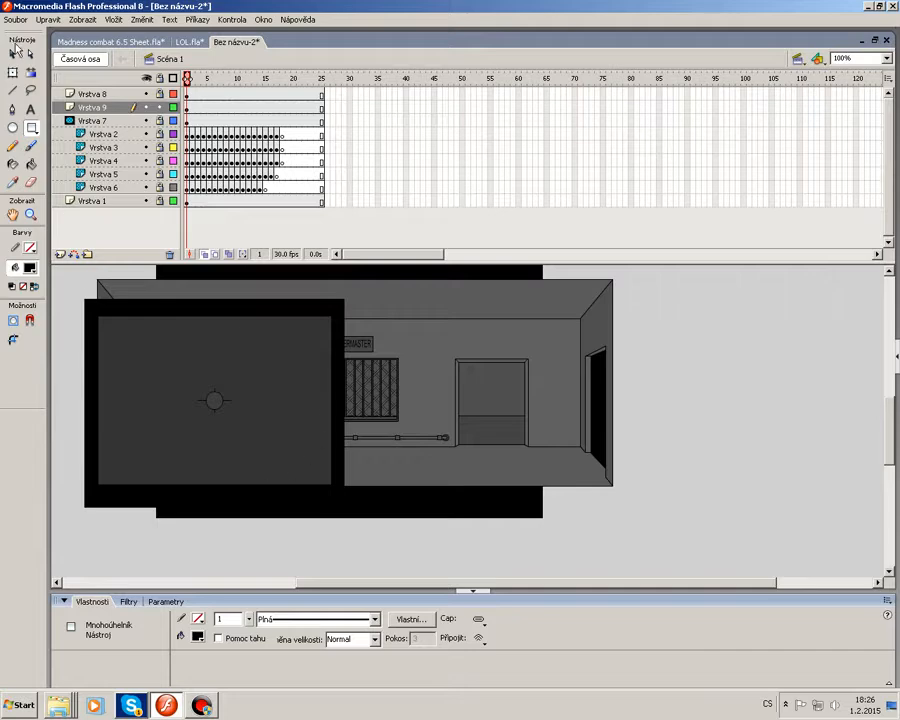
# Convert the rectangle into a Movie Clip symbol named Symbol 1.
pyautogui.click(14, 52)
pyautogui.click(187, 108)
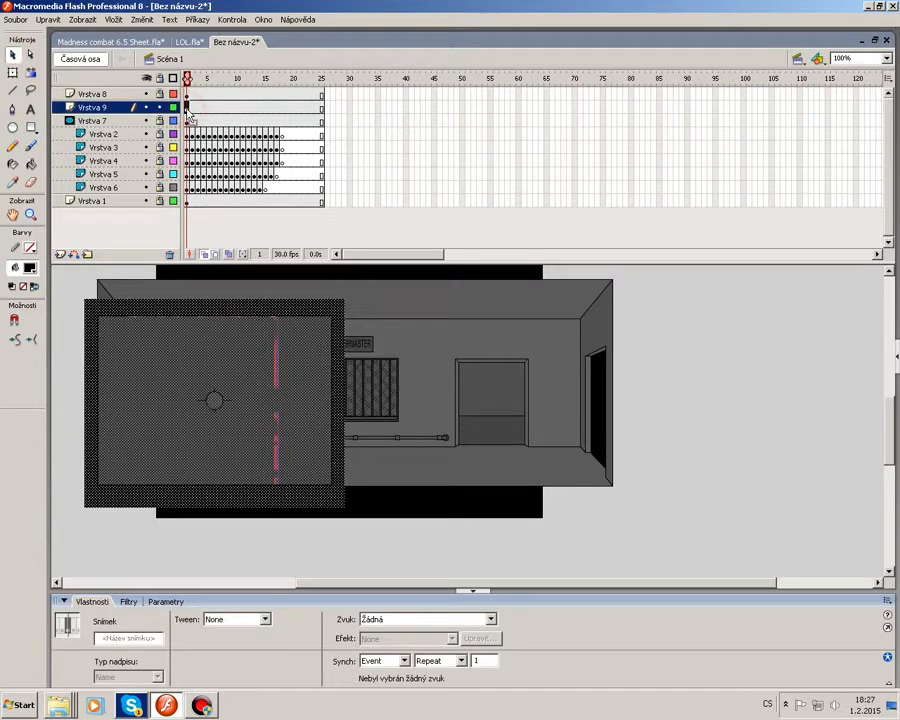
pyautogui.click(236, 301)
pyautogui.rightClick(236, 301)
pyautogui.click(290, 474)
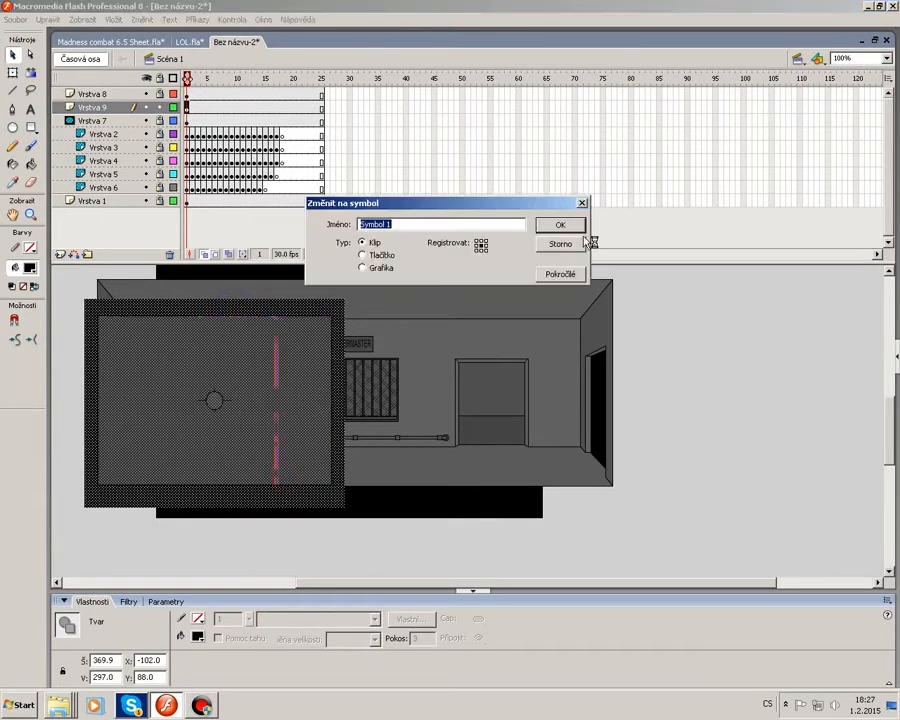
pyautogui.click(563, 225)
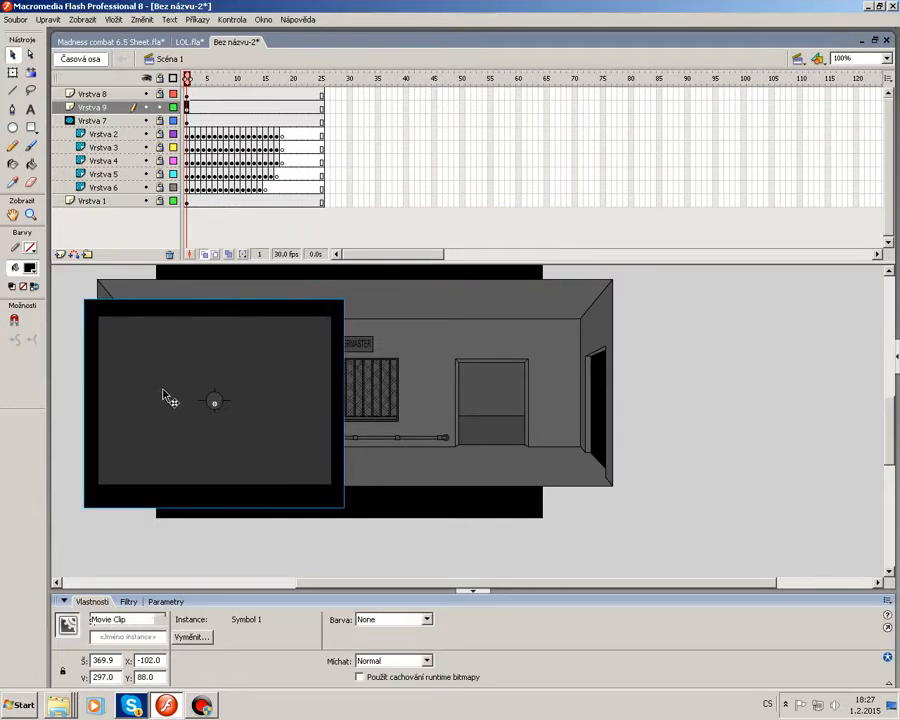
# Create a motion tween on the new layer and insert a keyframe at frame 10.
pyautogui.click(192, 110)
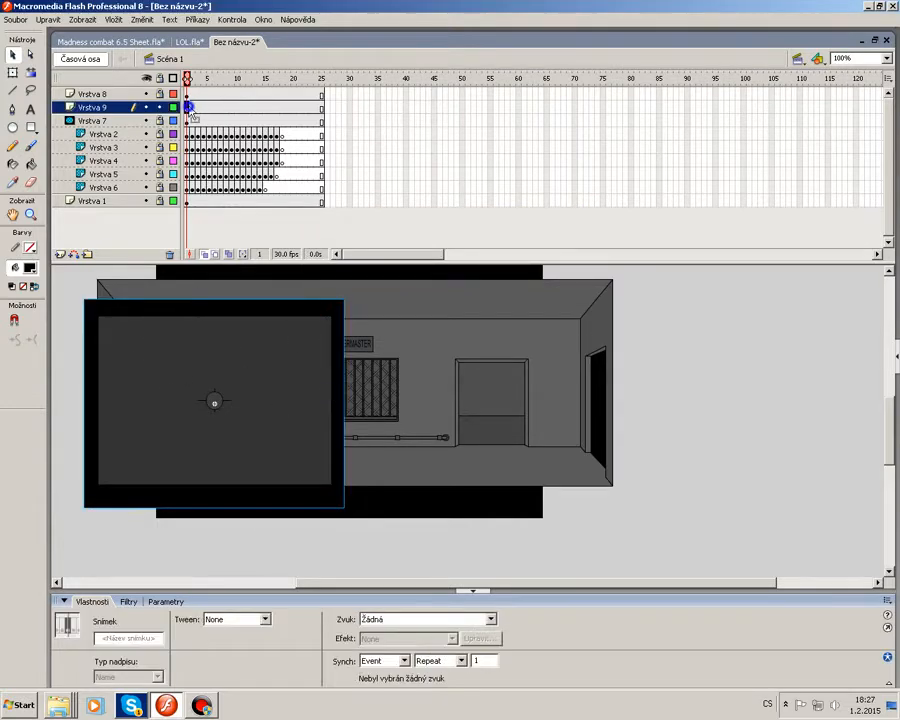
pyautogui.rightClick(195, 110)
pyautogui.click(215, 114)
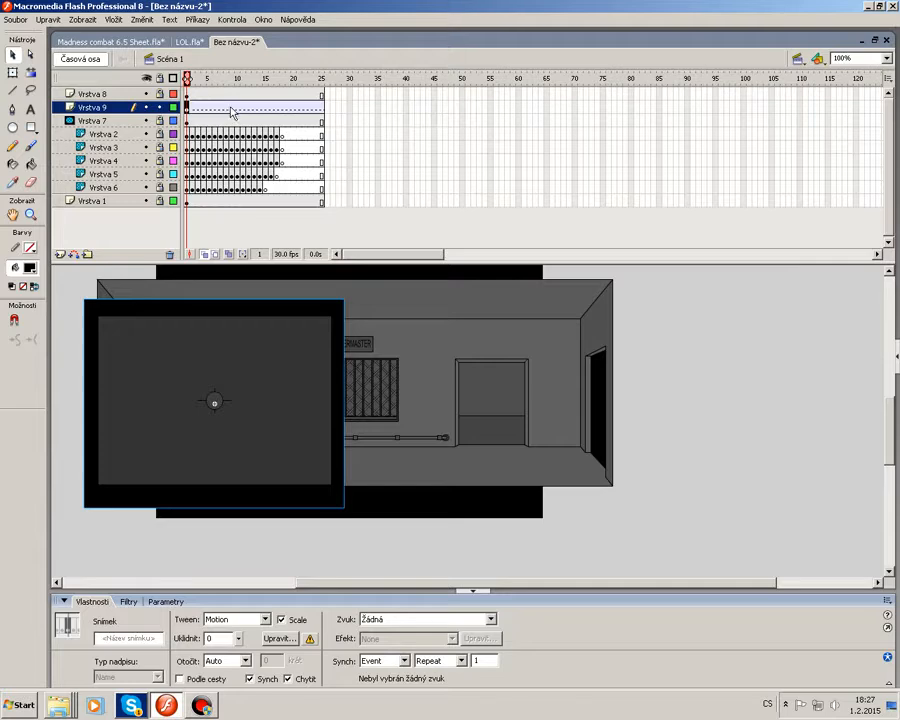
pyautogui.click(238, 107)
pyautogui.rightClick(238, 107)
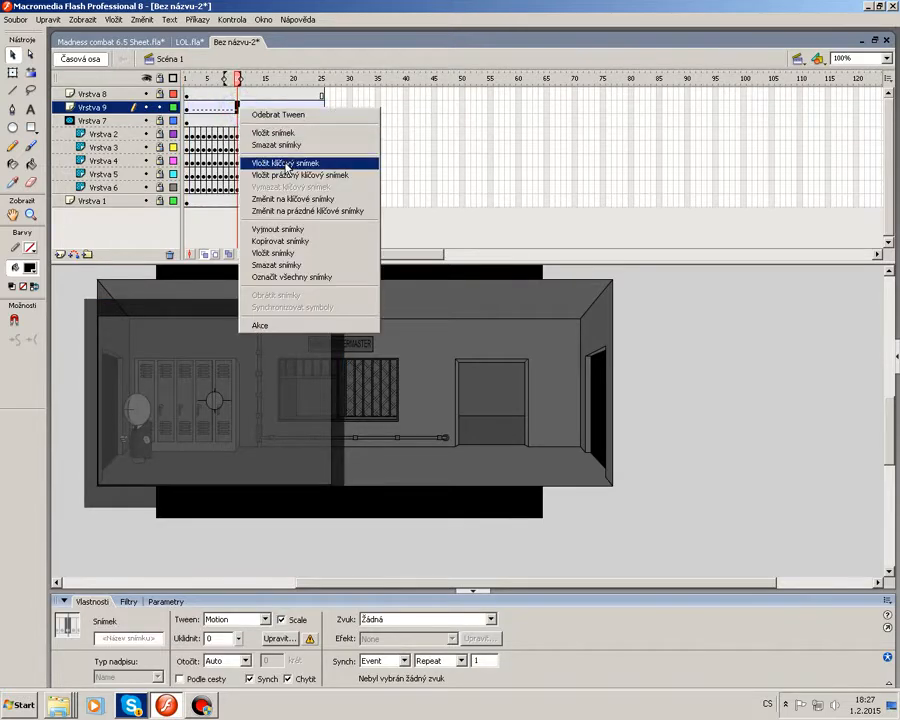
pyautogui.click(287, 163)
# Set the rectangle's Alpha to 0% at frame 10 and add a keyframe at frame 11.
pyautogui.click(187, 109)
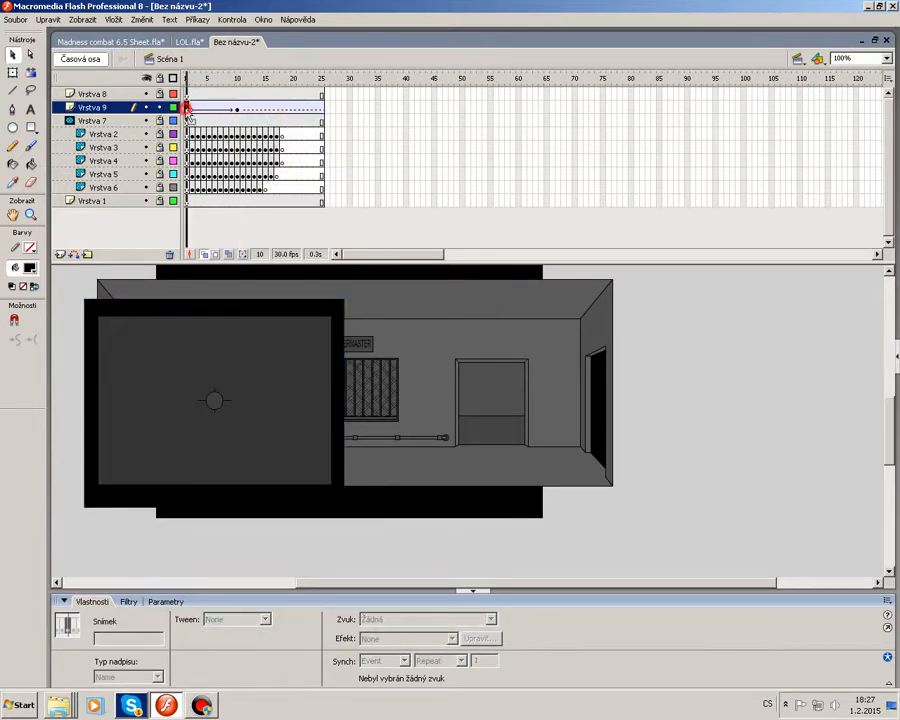
pyautogui.click(211, 108)
pyautogui.click(228, 109)
pyautogui.click(238, 108)
pyautogui.click(255, 316)
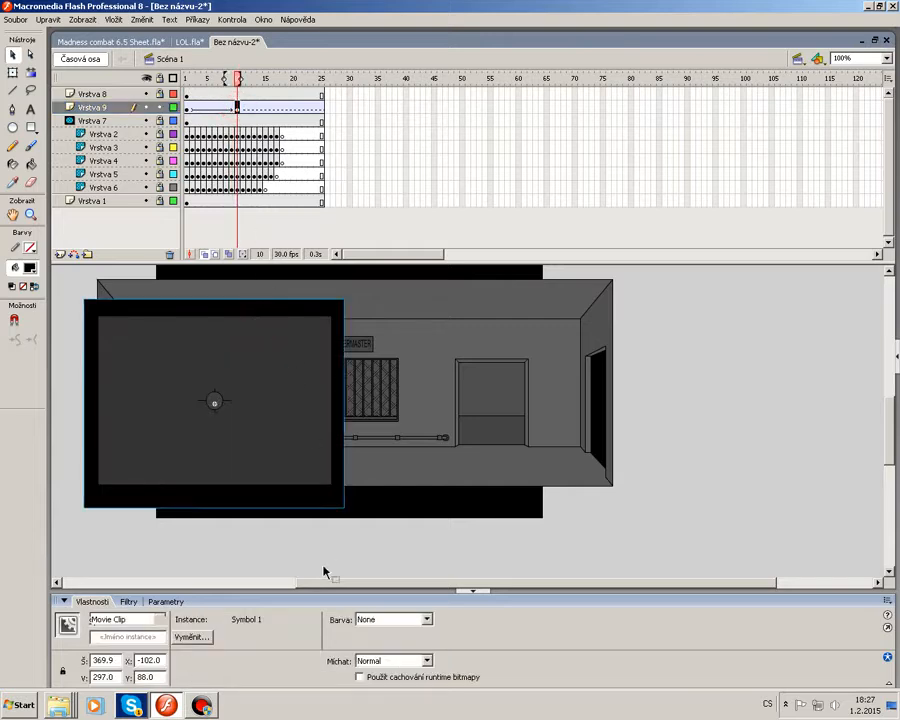
pyautogui.click(385, 620)
pyautogui.click(385, 656)
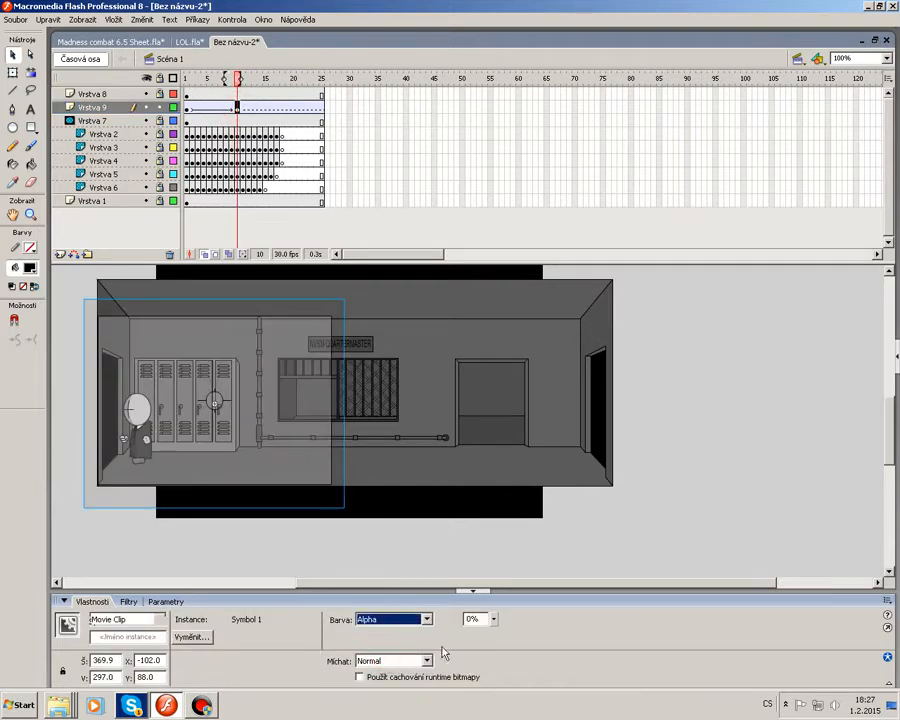
pyautogui.moveTo(493, 619); pyautogui.dragTo(506, 666)
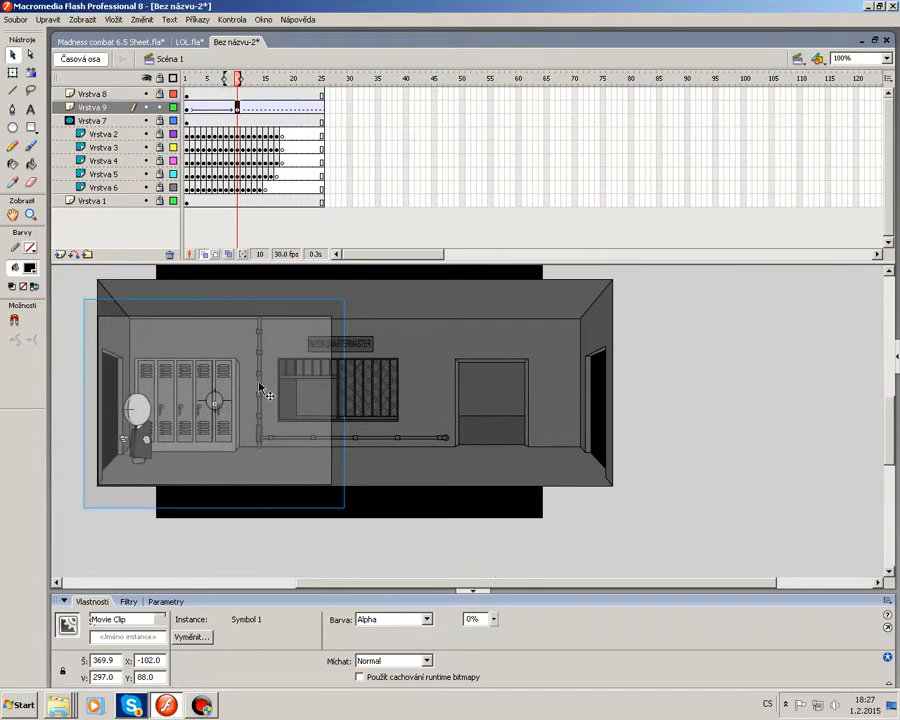
pyautogui.rightClick(244, 116)
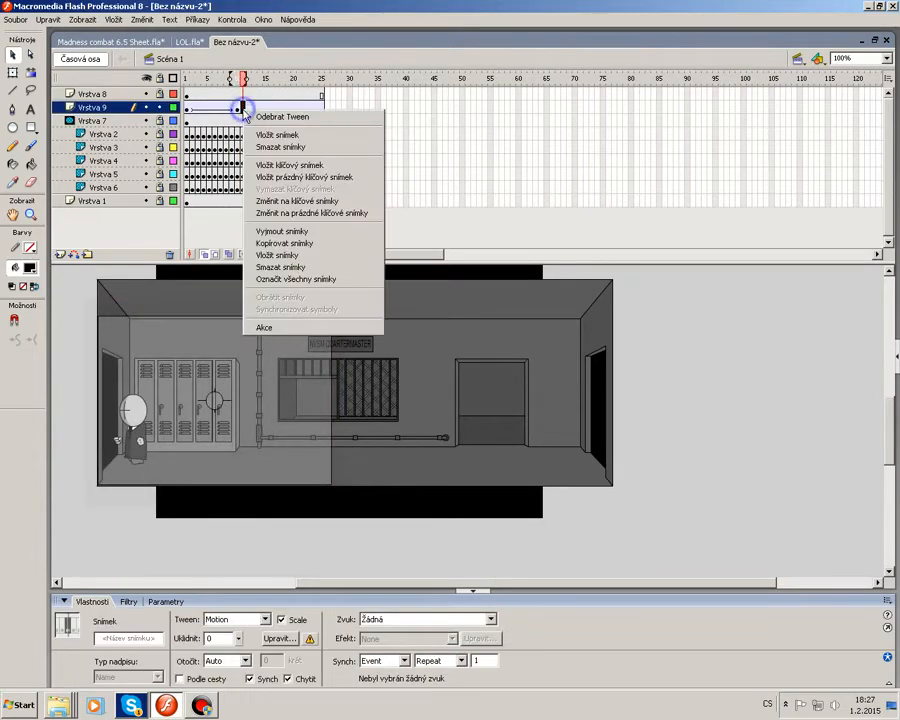
pyautogui.click(320, 185)
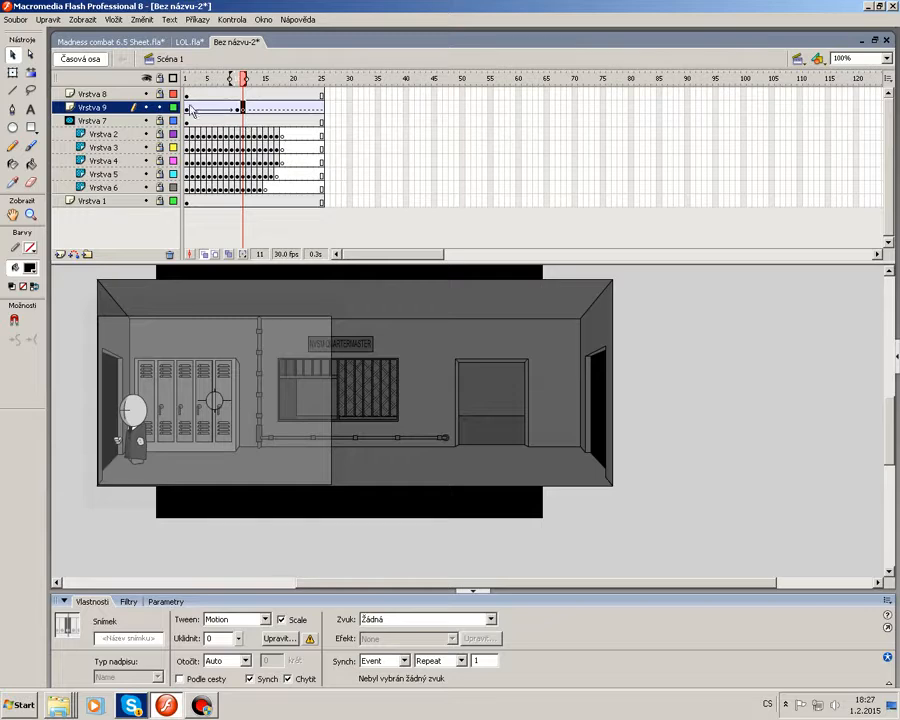
# Play the timeline from frame 1 to preview the rectangle fading out.
pyautogui.click(188, 108)
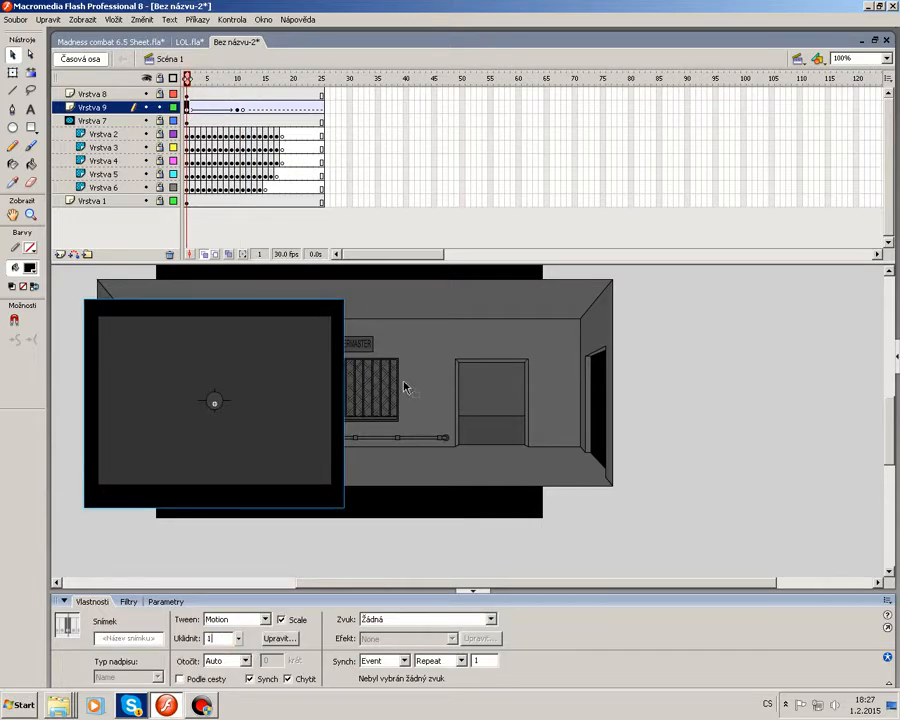
pyautogui.press('Return')
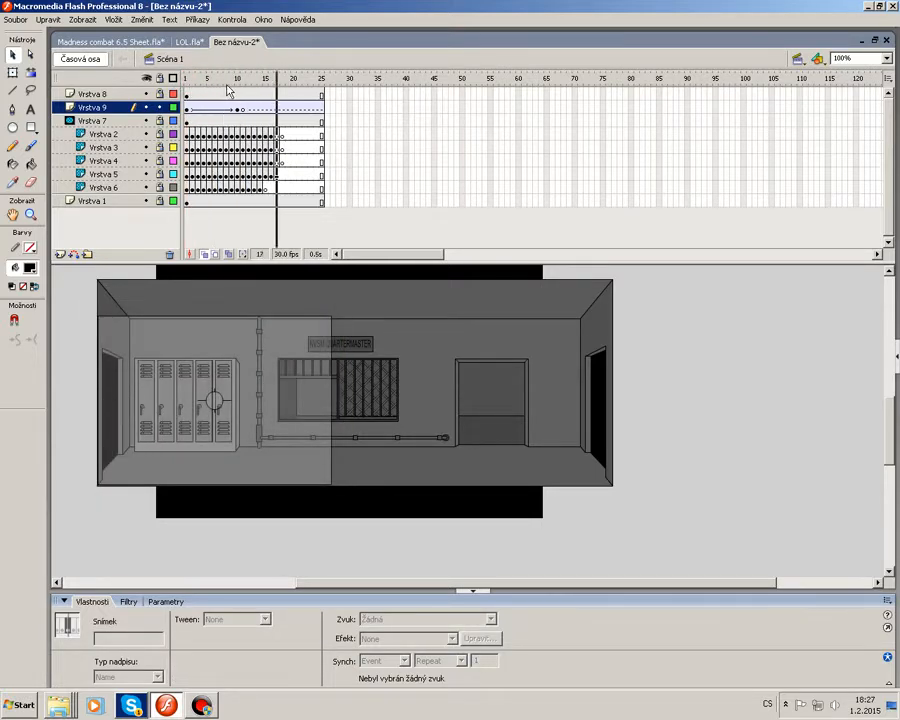
pyautogui.moveTo(222, 84); pyautogui.dragTo(187, 86)
pyautogui.press('Return')
pyautogui.press('Return')
pyautogui.press('Return')
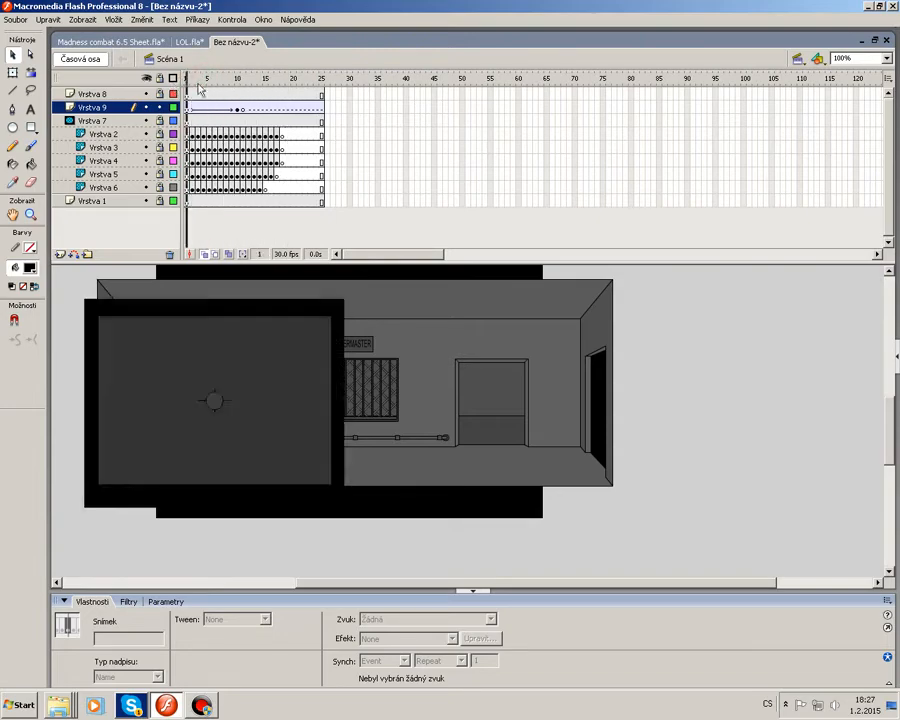
pyautogui.press('Return')
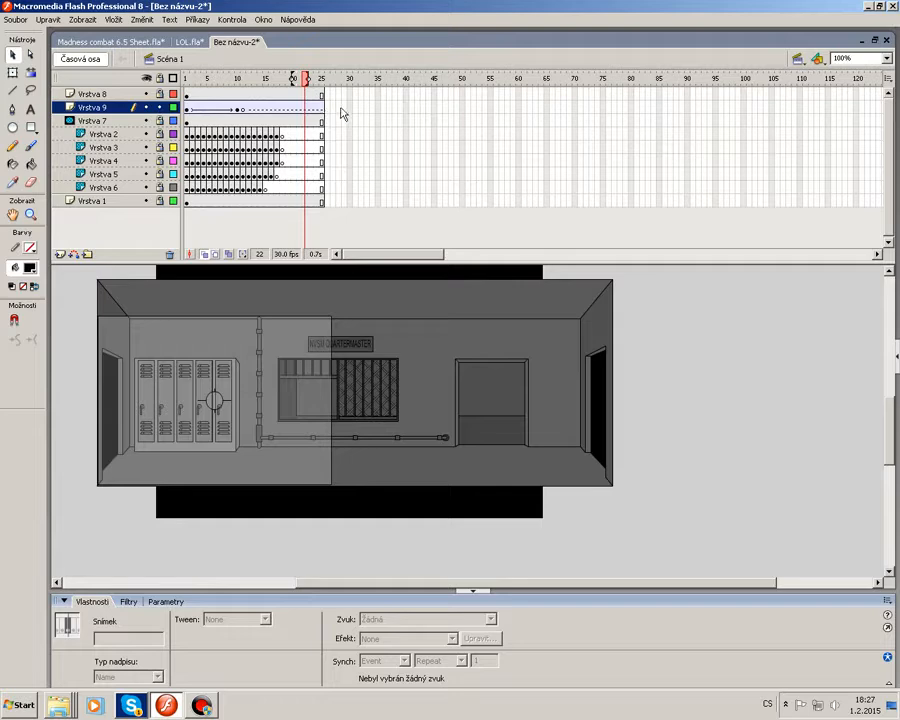
# Delete all frames of the tween on the new layer.
pyautogui.moveTo(340, 110); pyautogui.dragTo(187, 108)
pyautogui.rightClick(214, 110)
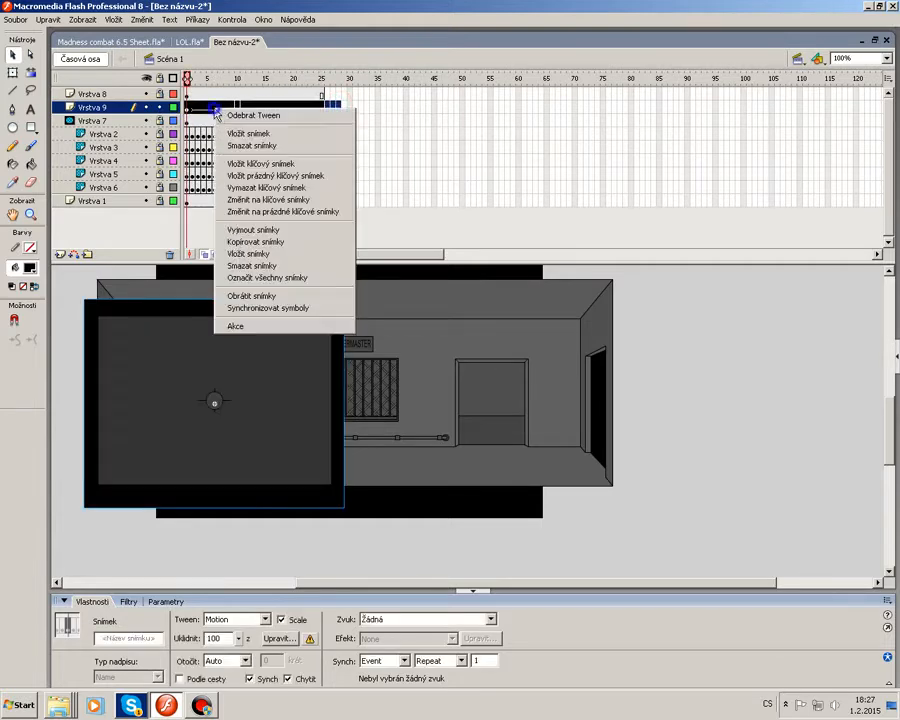
pyautogui.click(252, 145)
pyautogui.click(394, 134)
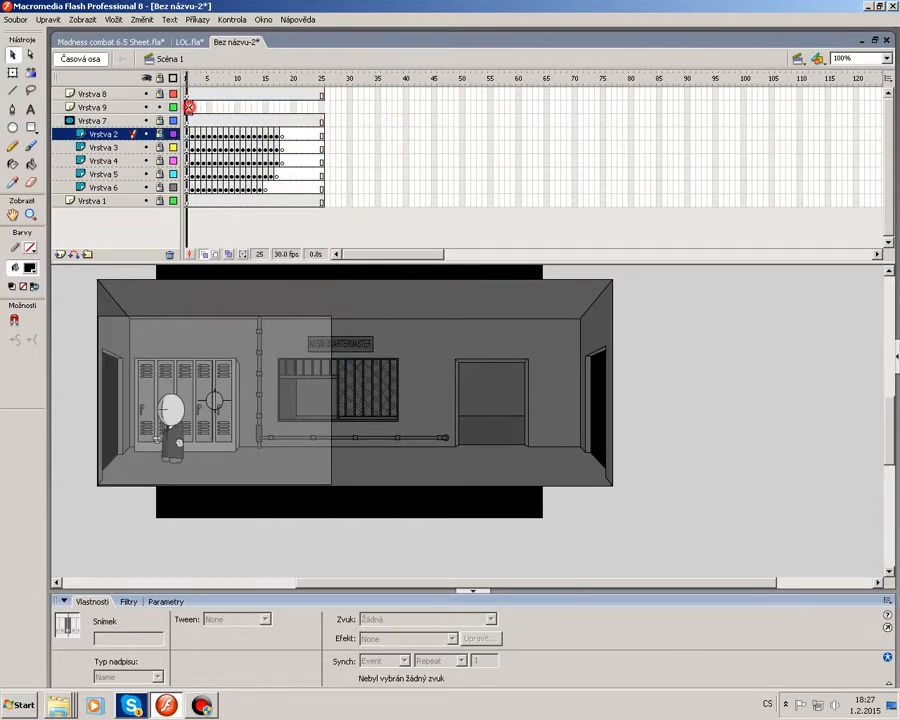
# Extend the new layer with frames up to frame 25.
pyautogui.rightClick(189, 107)
pyautogui.click(245, 132)
pyautogui.rightClick(321, 107)
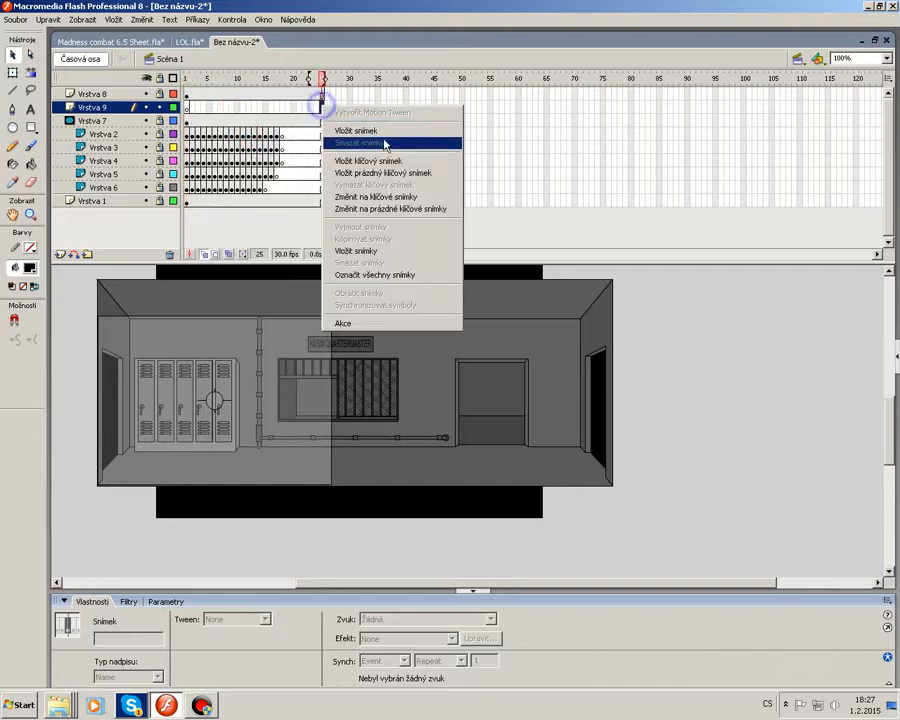
pyautogui.click(384, 131)
# Insert a blank keyframe at frame 15 on the new layer.
pyautogui.moveTo(251, 82)
pyautogui.mouseDown()
pyautogui.moveTo(188, 90)
pyautogui.moveTo(285, 96)
pyautogui.moveTo(264, 84)
pyautogui.mouseUp()
pyautogui.click(264, 107)
pyautogui.rightClick(264, 107)
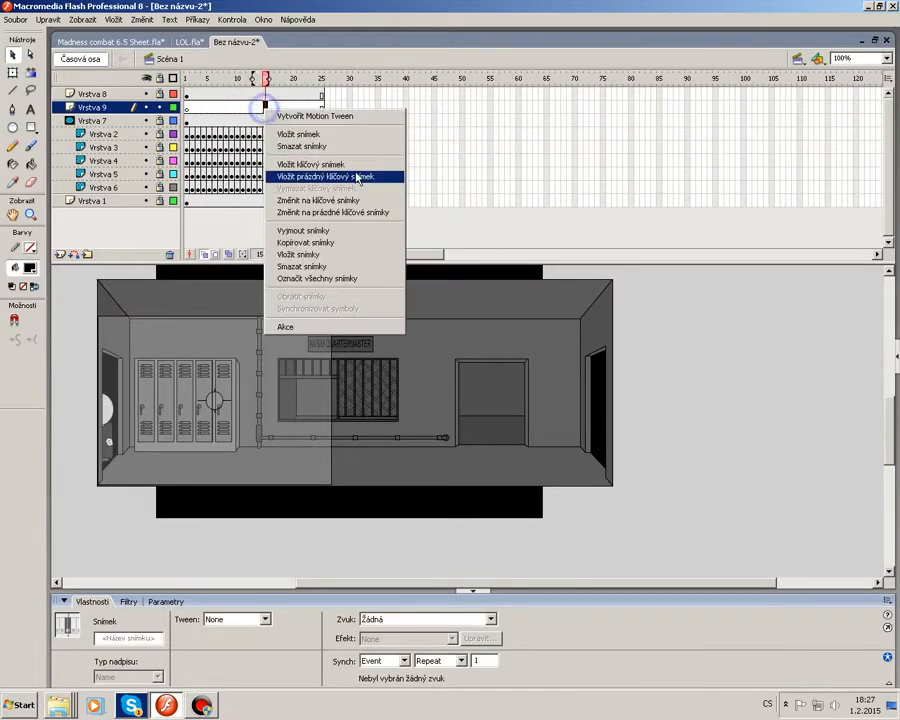
pyautogui.click(357, 178)
# Draw a black rectangle about 336 × 262 over the left section of the room at frame 15.
pyautogui.click(31, 127)
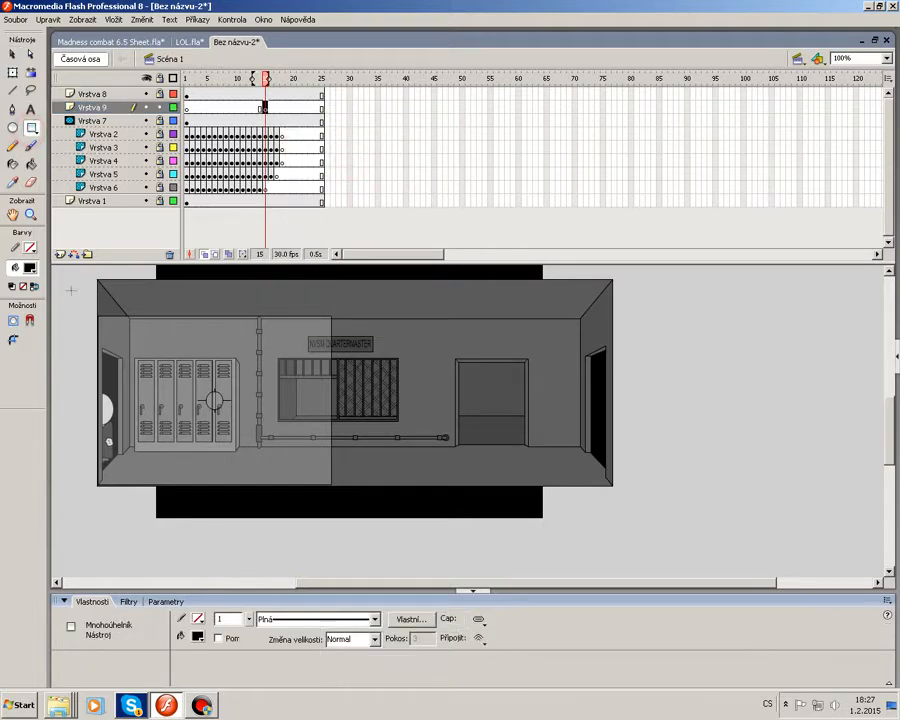
pyautogui.moveTo(98, 313); pyautogui.dragTo(330, 487)
pyautogui.rightClick(186, 365)
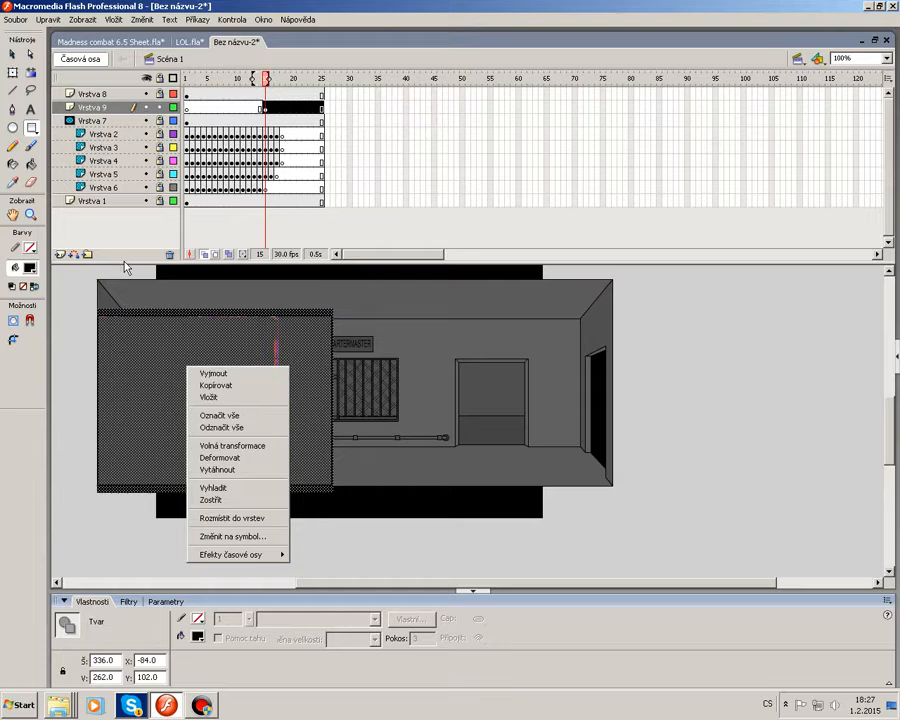
pyautogui.click(12, 55)
pyautogui.click(456, 371)
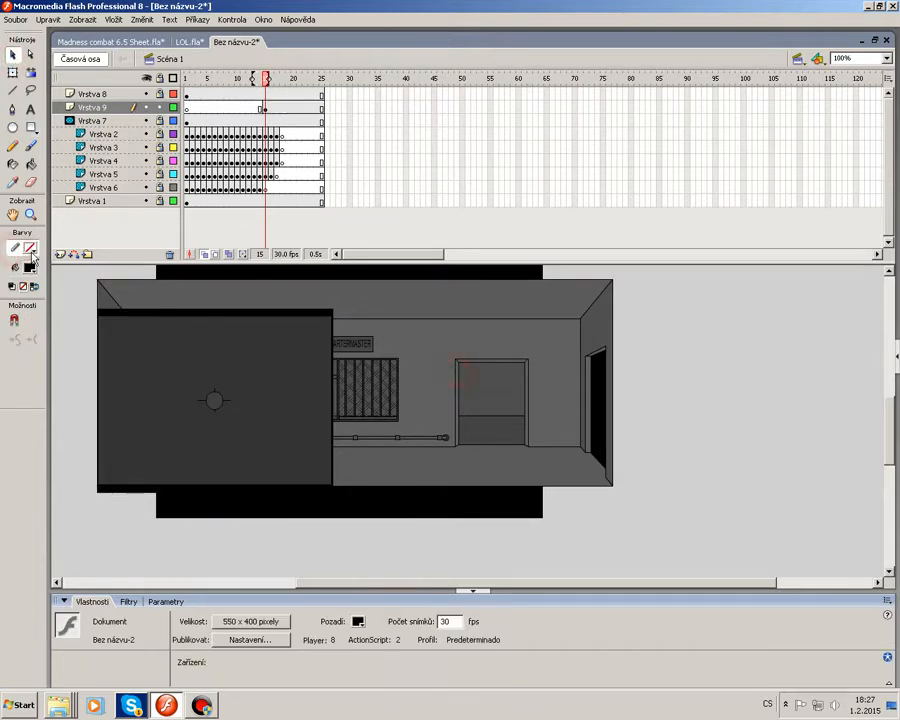
# Select the rectangle and copy it.
pyautogui.click(100, 395)
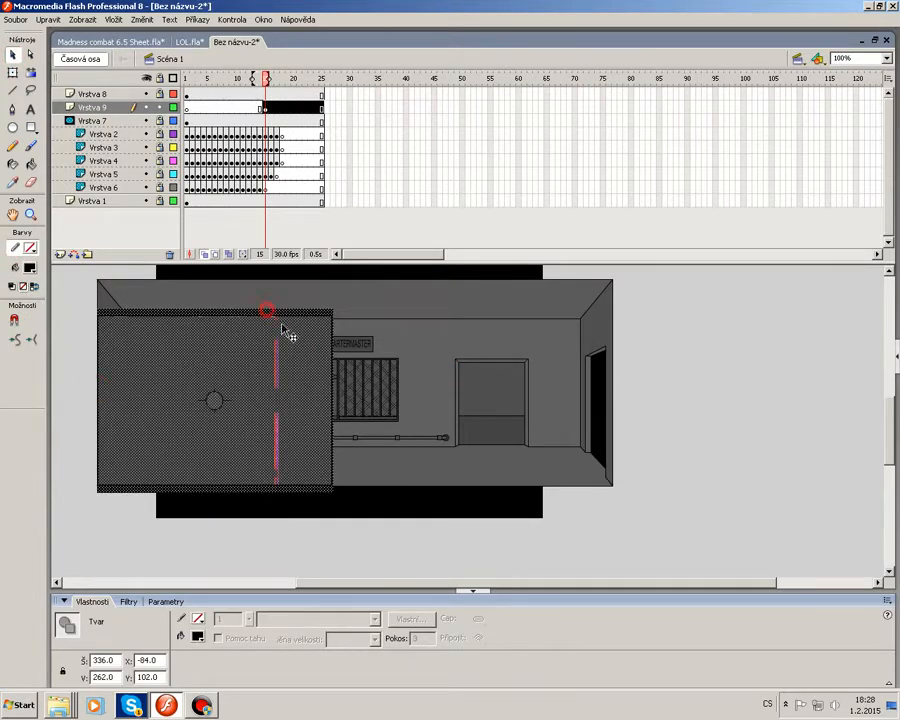
pyautogui.click(477, 400)
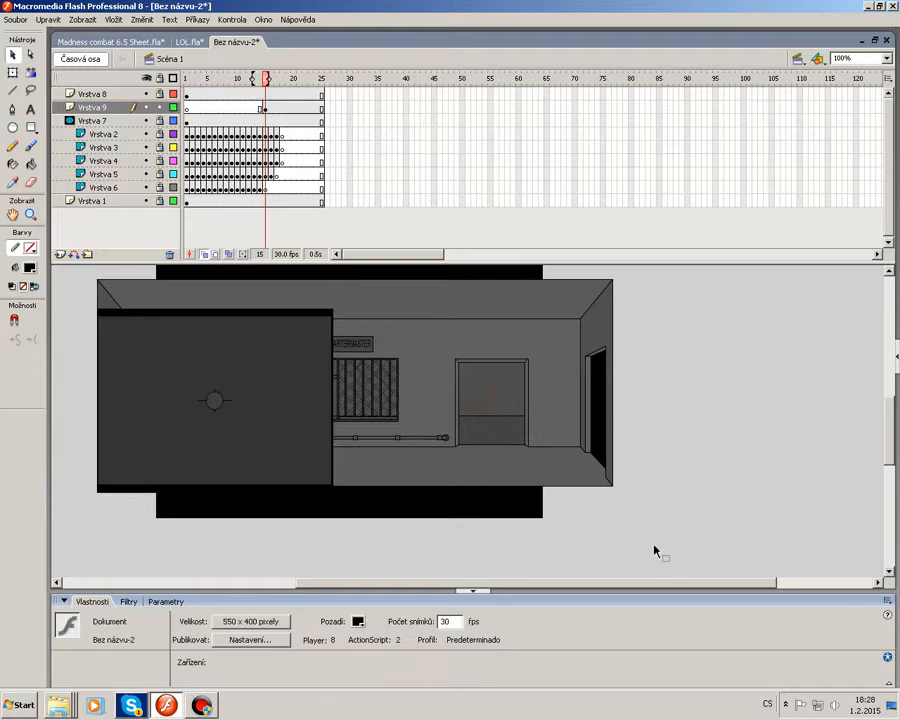
pyautogui.click(896, 352)
pyautogui.moveTo(370, 300); pyautogui.dragTo(36, 532)
pyautogui.rightClick(234, 345)
pyautogui.click(280, 366)
# Paste the rectangle in place and nudge the copy to the right.
pyautogui.rightClick(390, 306)
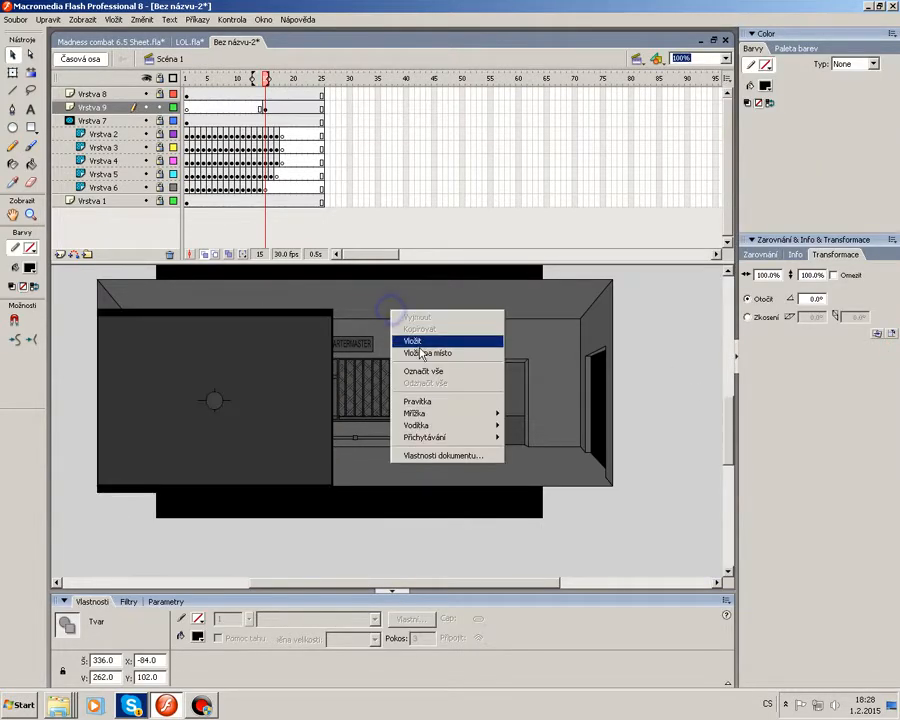
pyautogui.click(420, 350)
pyautogui.hotkey('shift', 'Right')
pyautogui.hotkey('shift', 'Right')
pyautogui.hotkey('shift', 'Right')
pyautogui.hotkey('shift', 'Right')
pyautogui.hotkey('shift', 'Right')
pyautogui.hotkey('shift', 'Right')
pyautogui.hotkey('shift', 'Right')
pyautogui.hotkey('shift', 'Right')
pyautogui.hotkey('shift', 'Right')
pyautogui.hotkey('shift', 'Right')
pyautogui.hotkey('shift', 'Right')
pyautogui.hotkey('shift', 'Right')
pyautogui.hotkey('shift', 'Right')
pyautogui.hotkey('shift', 'Right')
pyautogui.hotkey('shift', 'Right')
pyautogui.hotkey('shift', 'Right')
pyautogui.hotkey('shift', 'Right')
pyautogui.hotkey('shift', 'Right')
pyautogui.hotkey('shift', 'Right')
pyautogui.hotkey('shift', 'Right')
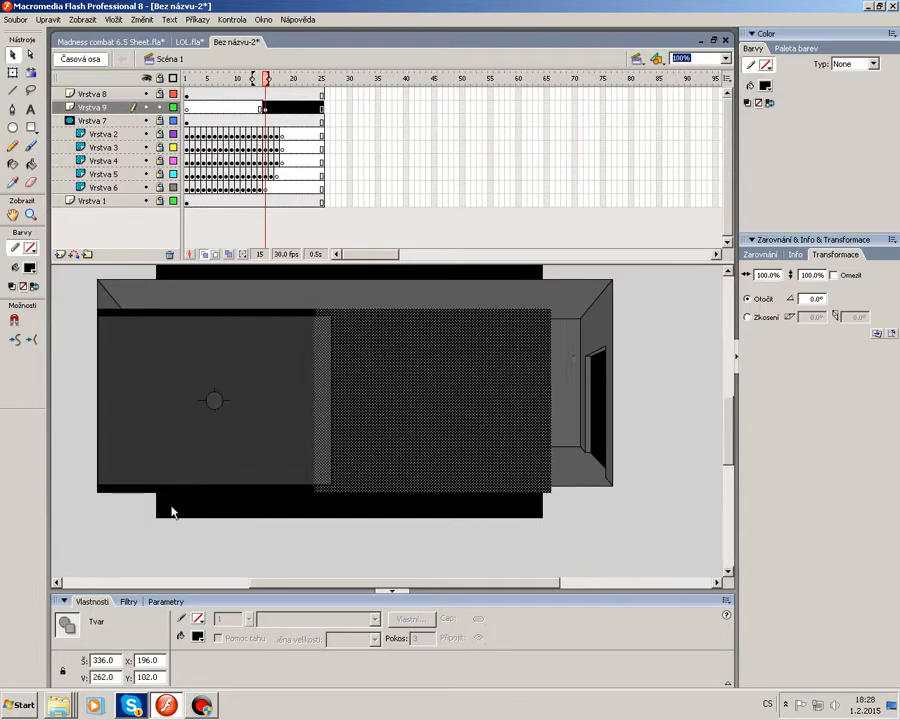
# Fill the right black rectangle with a linear gradient running from solid black to black at 0% alpha.
pyautogui.click(315, 500)
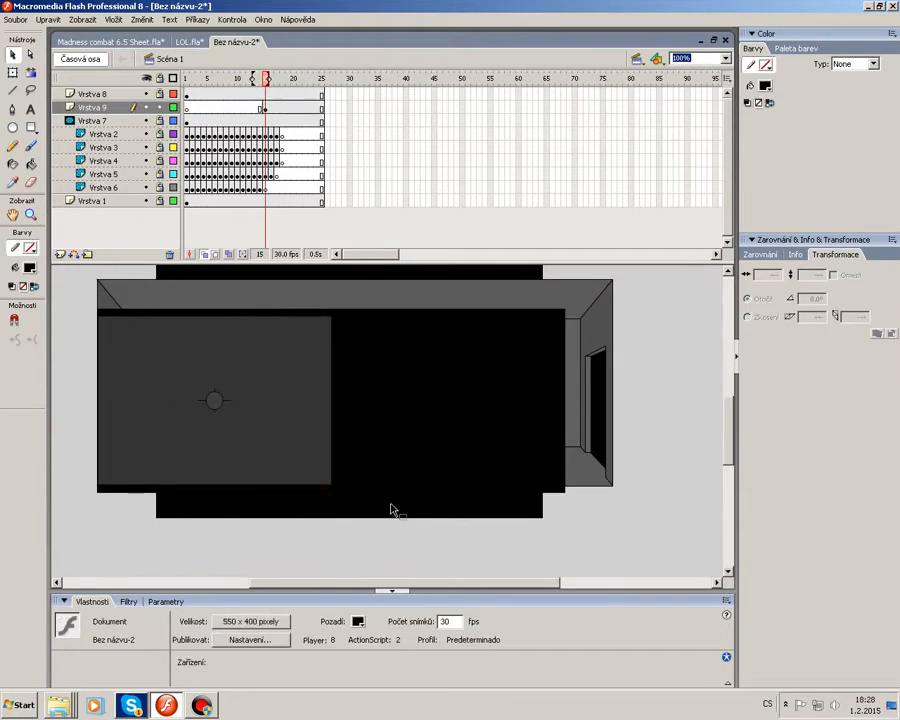
pyautogui.click(392, 507)
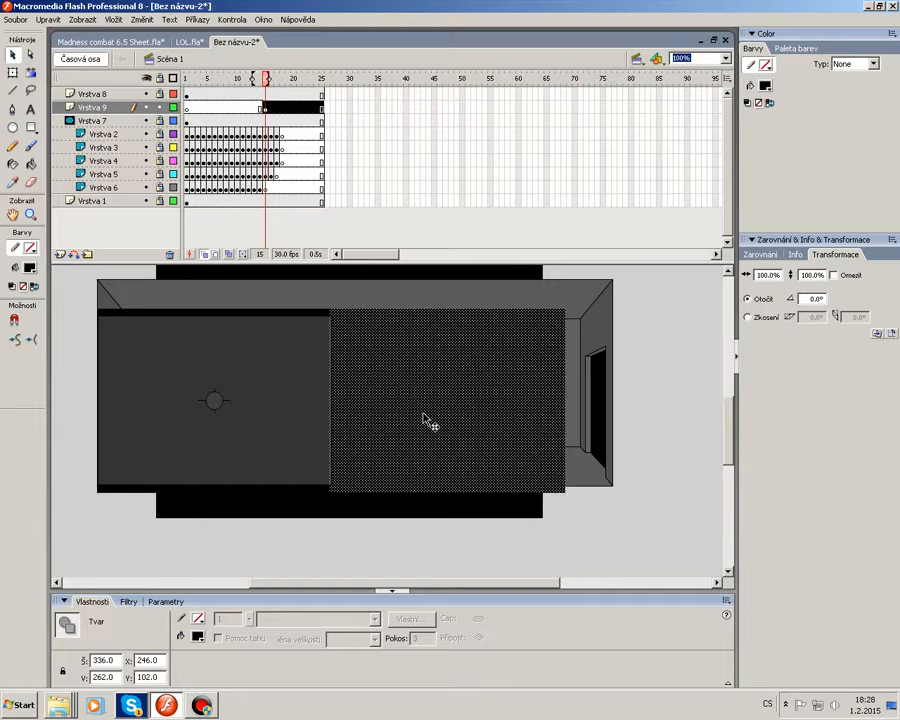
pyautogui.click(512, 392)
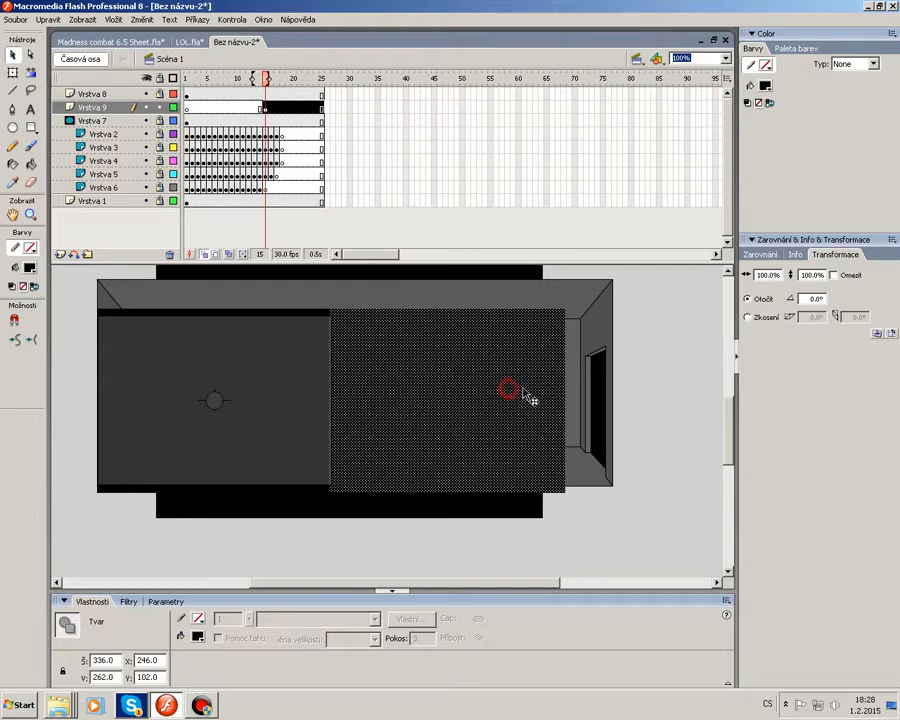
pyautogui.click(749, 87)
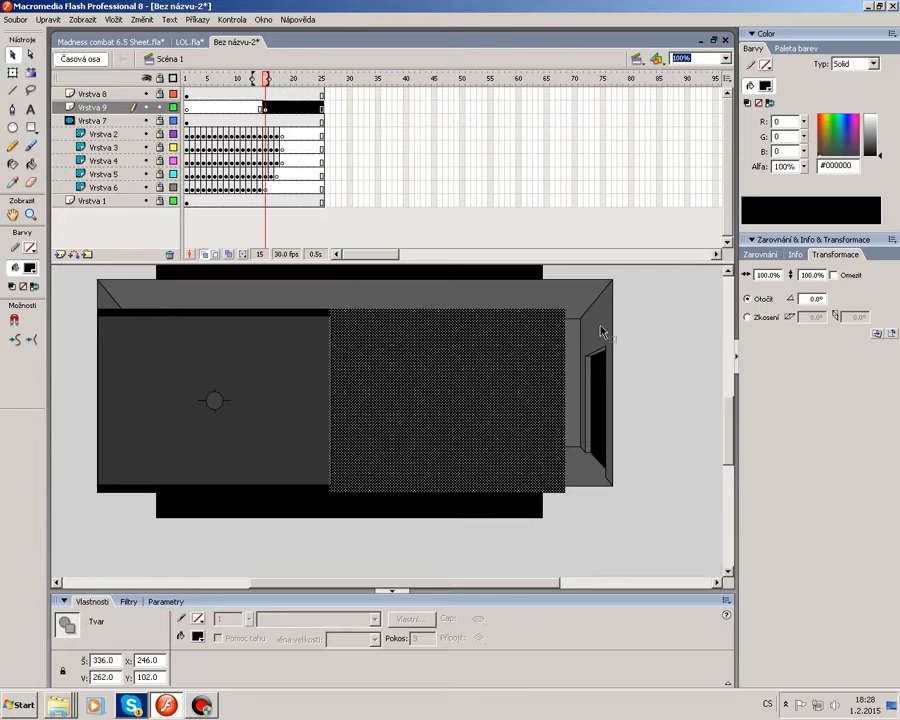
pyautogui.click(869, 151)
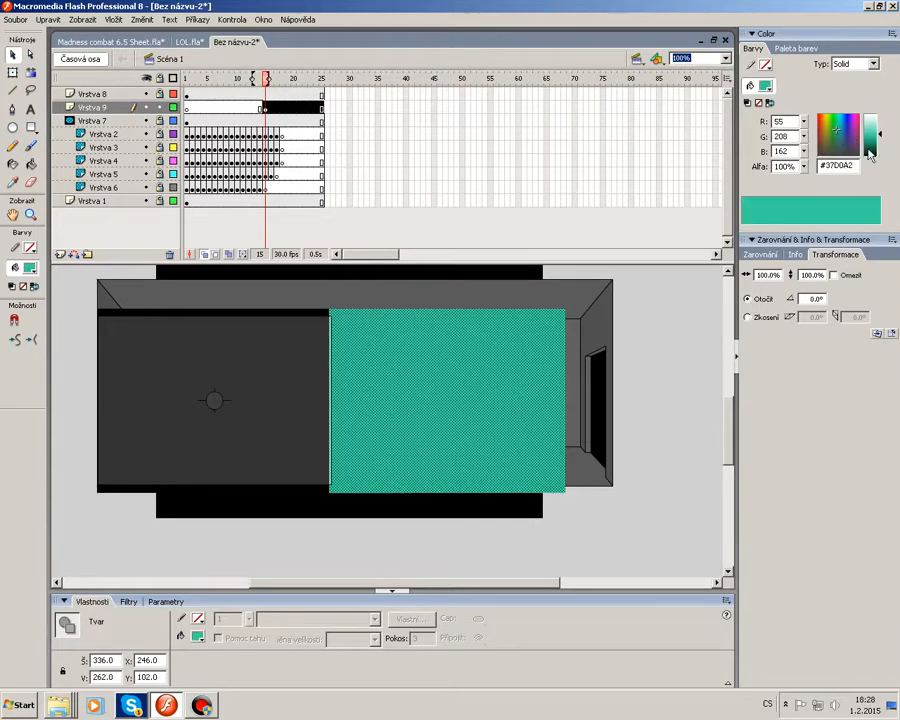
pyautogui.moveTo(885, 141); pyautogui.dragTo(882, 160)
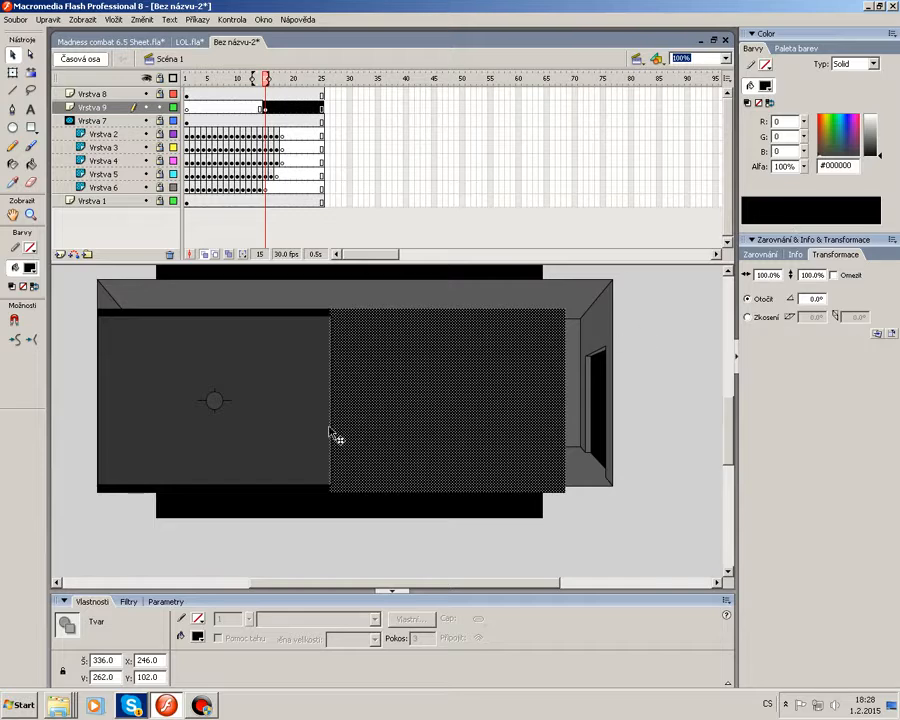
pyautogui.click(16, 271)
pyautogui.click(15, 422)
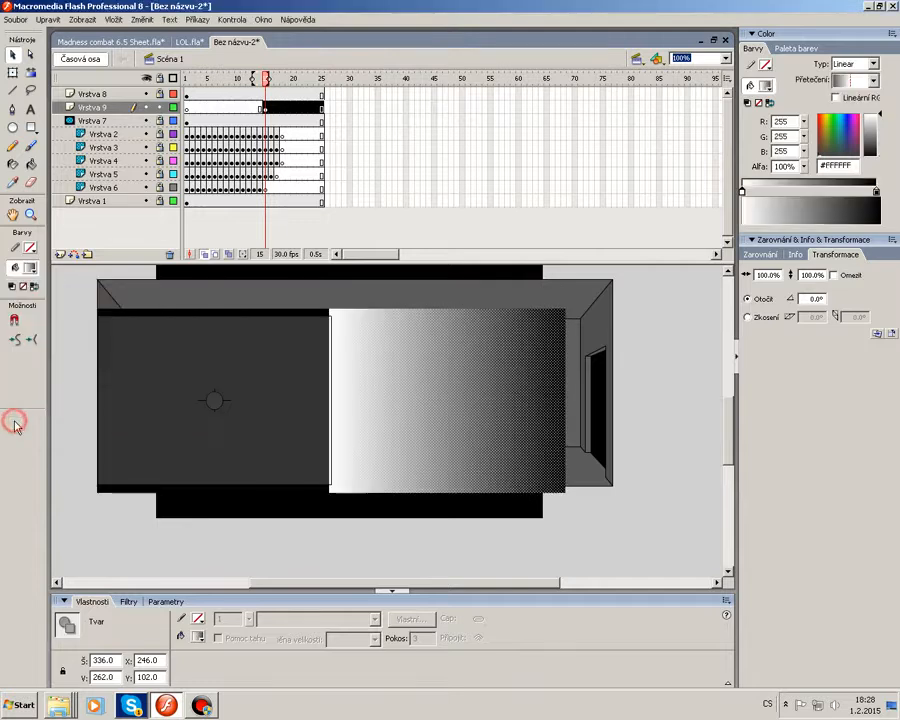
pyautogui.moveTo(880, 114); pyautogui.dragTo(880, 210)
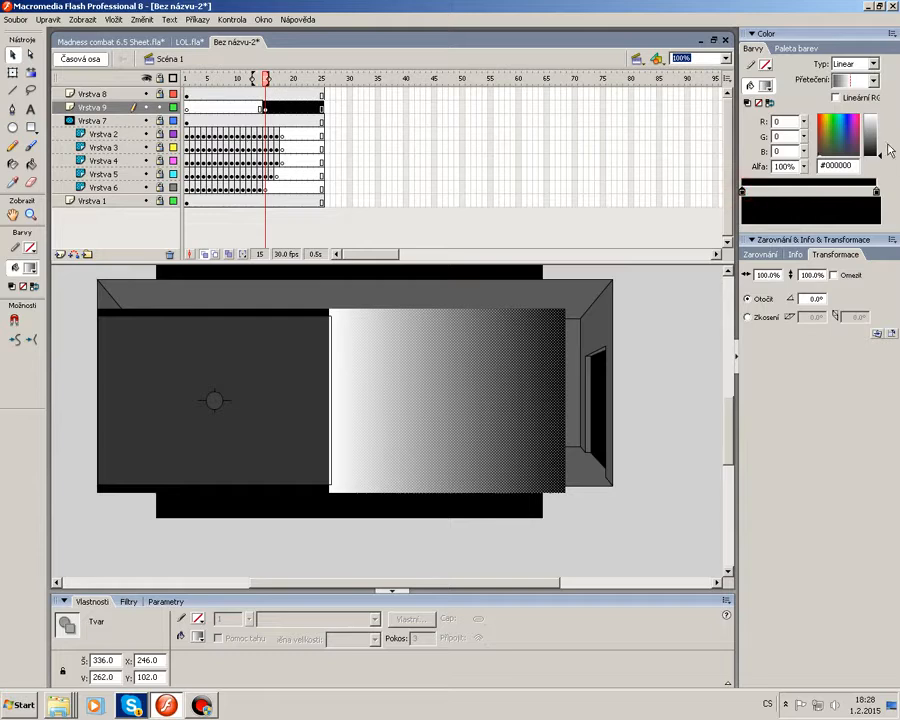
pyautogui.moveTo(889, 149); pyautogui.dragTo(880, 132)
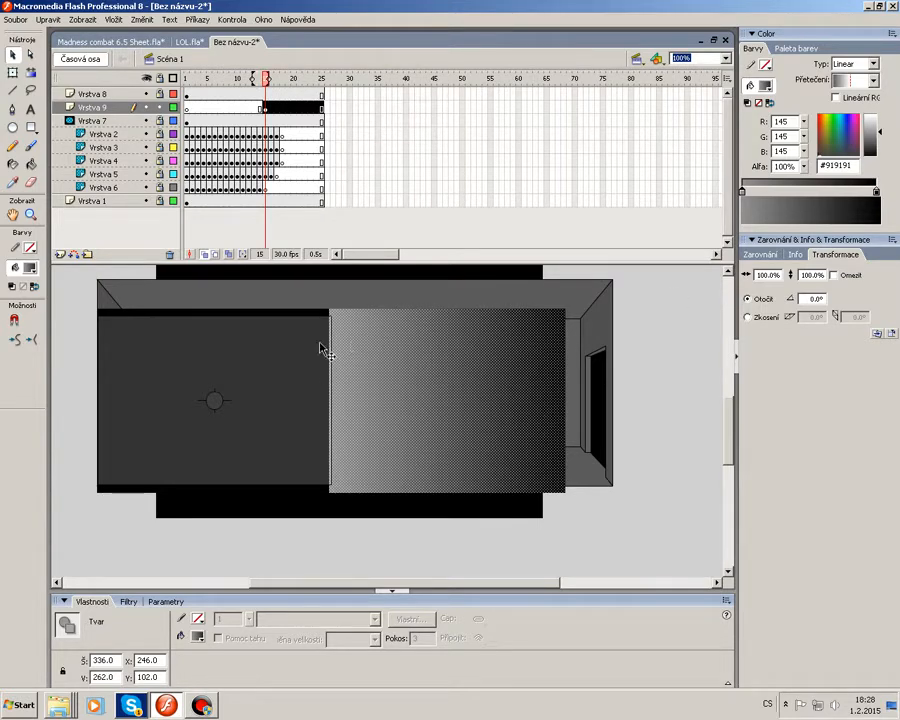
pyautogui.click(837, 143)
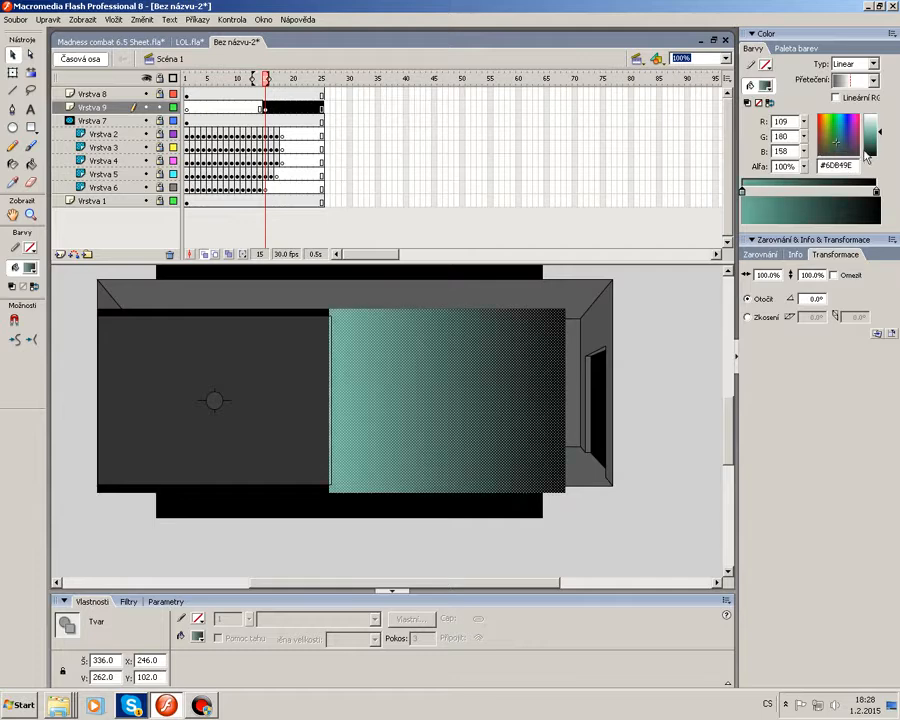
pyautogui.click(850, 140)
pyautogui.click(846, 129)
pyautogui.moveTo(822, 146); pyautogui.dragTo(874, 206)
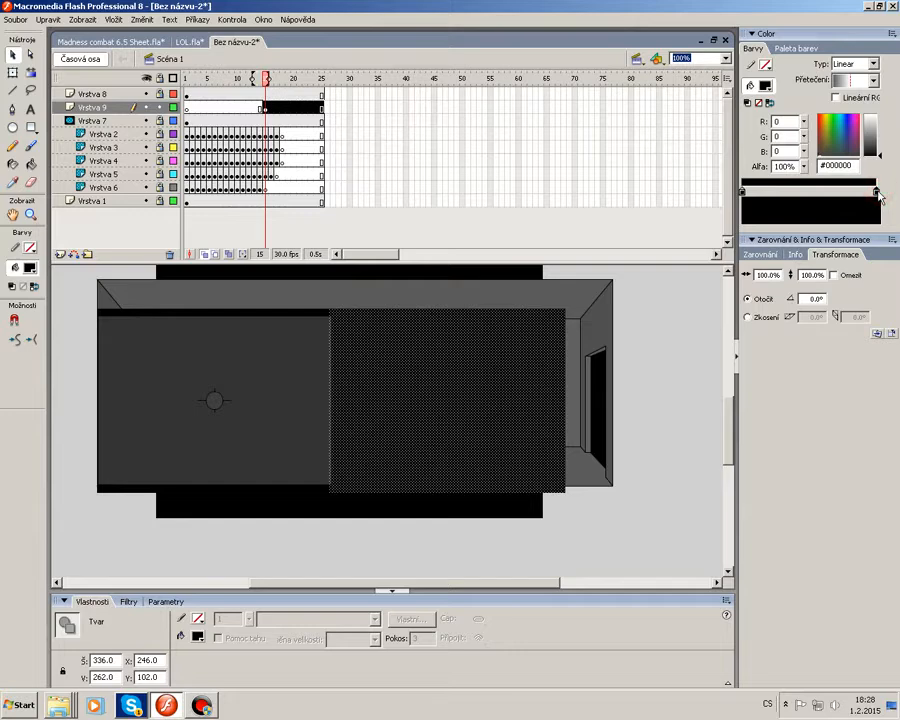
pyautogui.moveTo(805, 169); pyautogui.dragTo(811, 270)
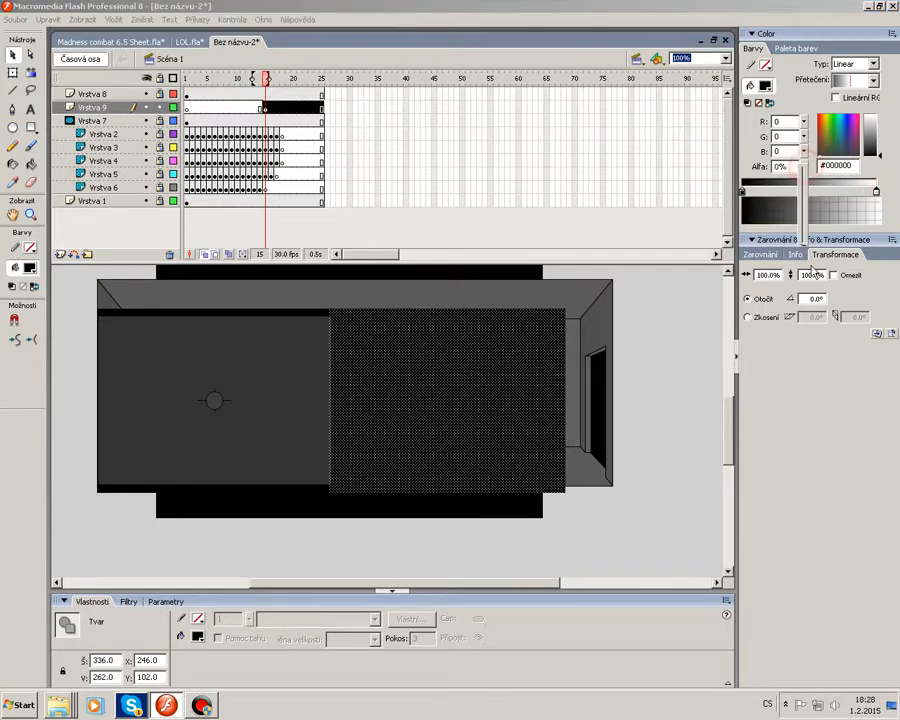
pyautogui.click(623, 342)
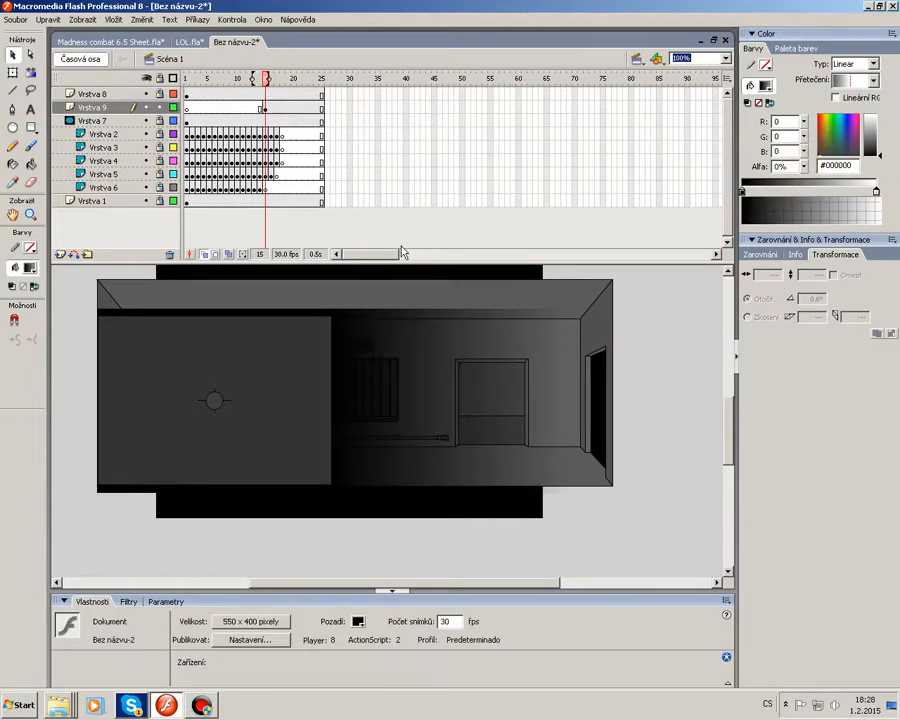
# Shift the transparent gradient stop of the right rectangle's fill slightly inward.
pyautogui.click(263, 107)
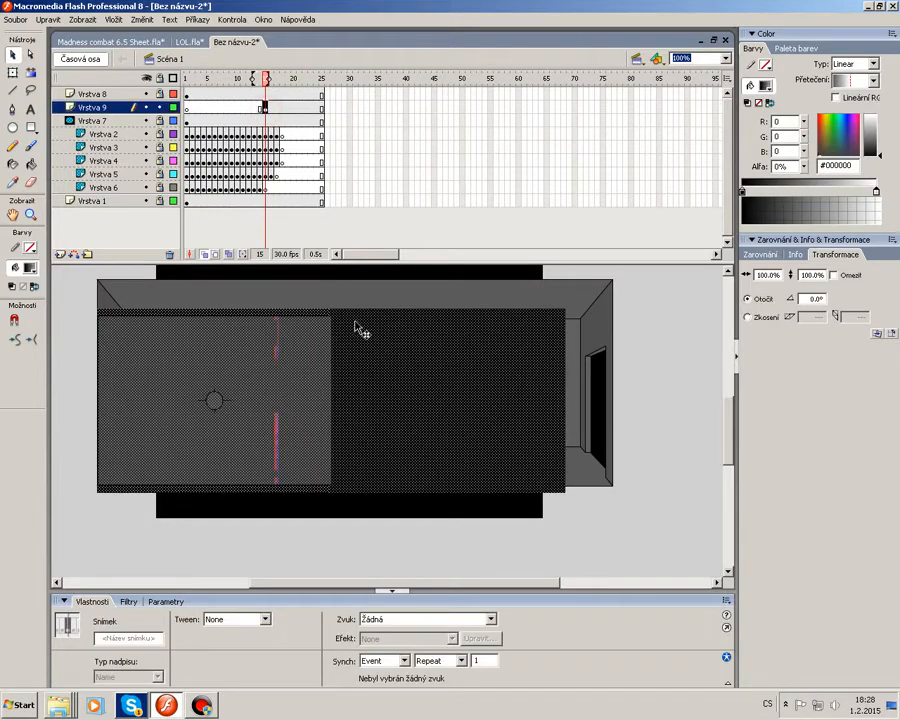
pyautogui.click(614, 367)
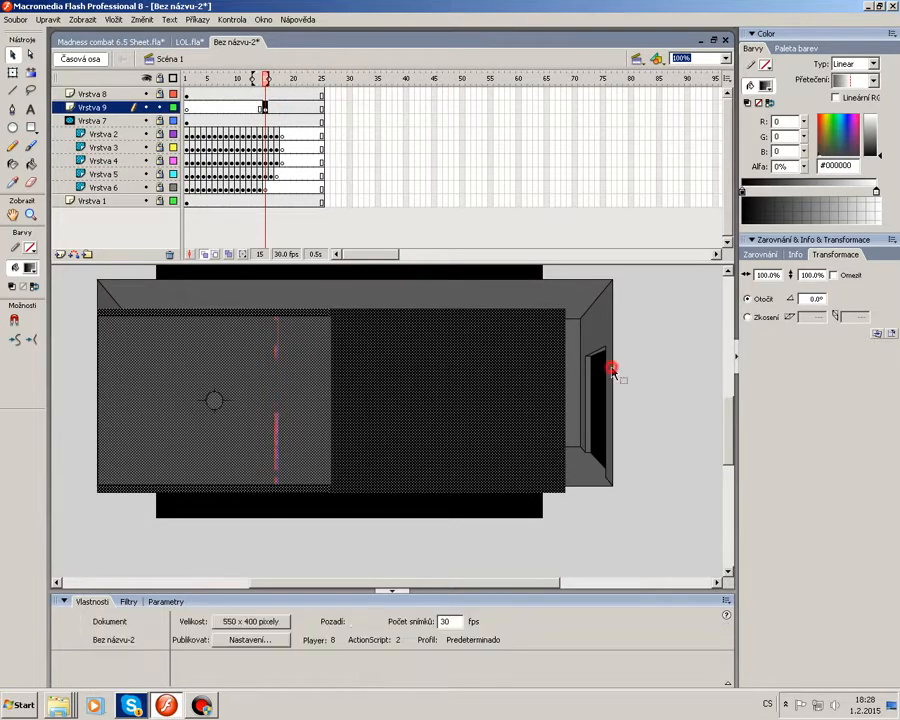
pyautogui.click(563, 342)
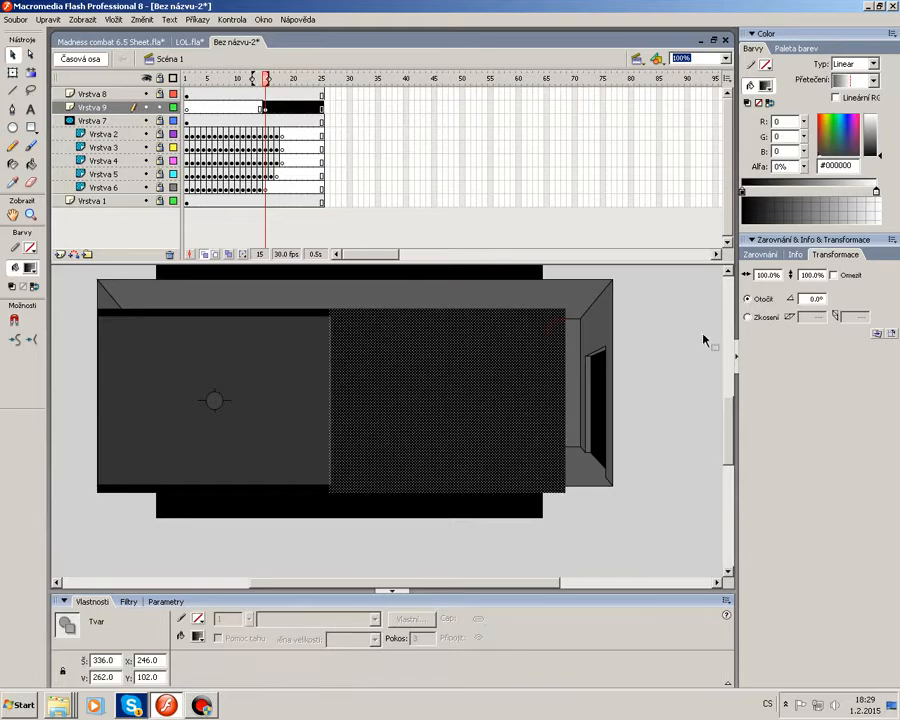
pyautogui.click(877, 192)
pyautogui.moveTo(877, 193); pyautogui.dragTo(844, 192)
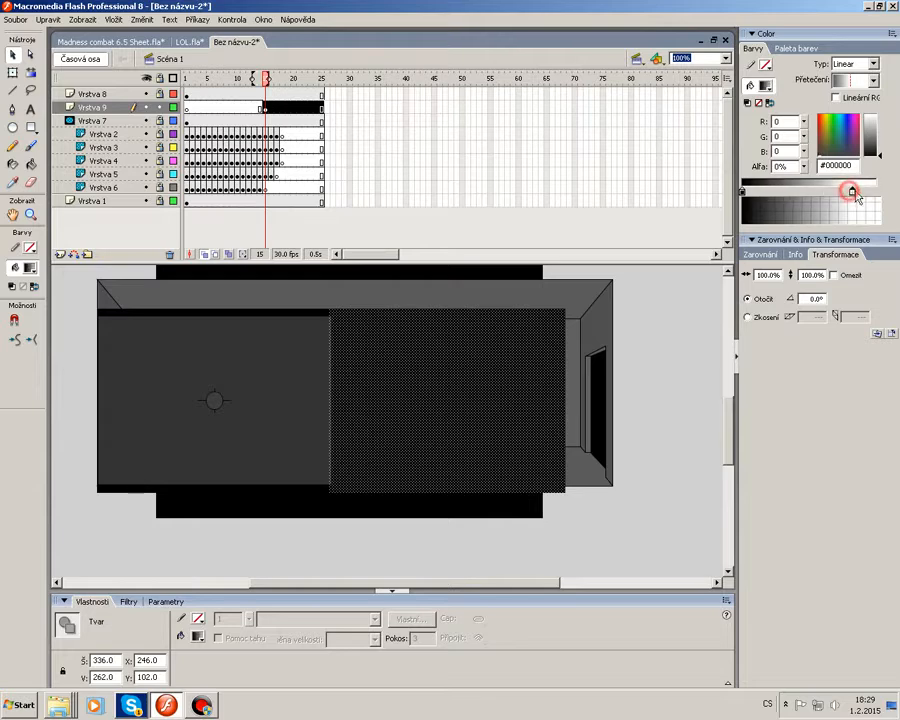
pyautogui.click(668, 348)
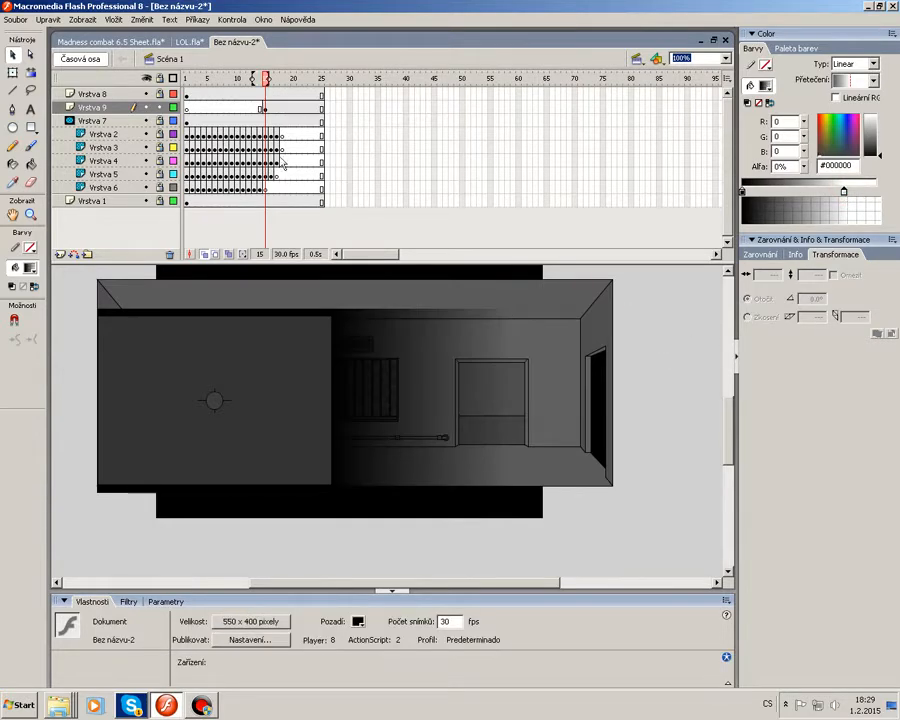
# Convert both rectangles on the layer at frame 15 into a movie clip symbol.
pyautogui.click(266, 110)
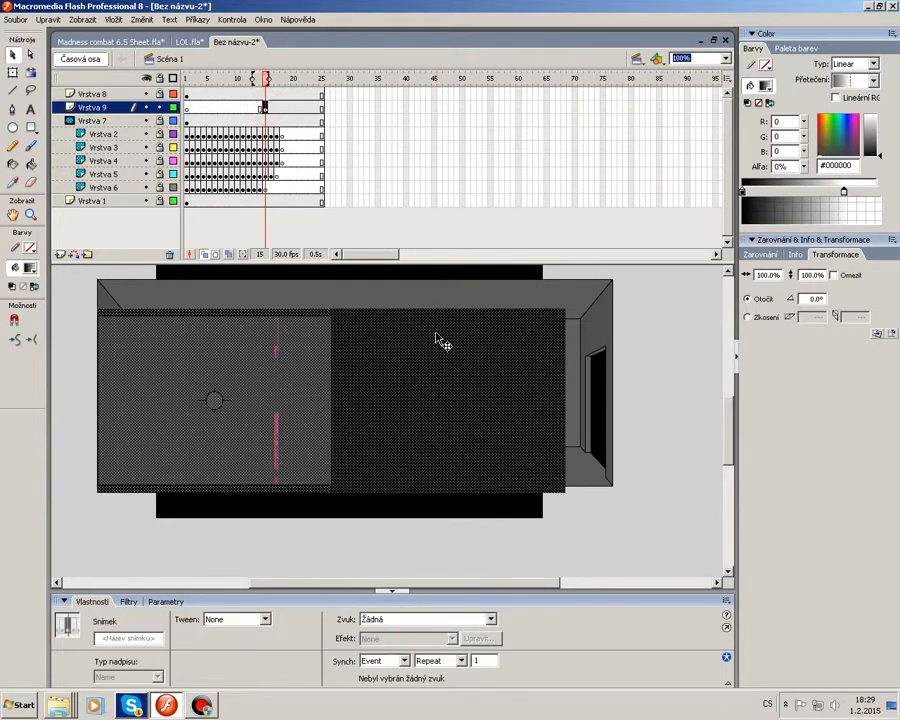
pyautogui.rightClick(432, 334)
pyautogui.click(490, 500)
pyautogui.click(562, 225)
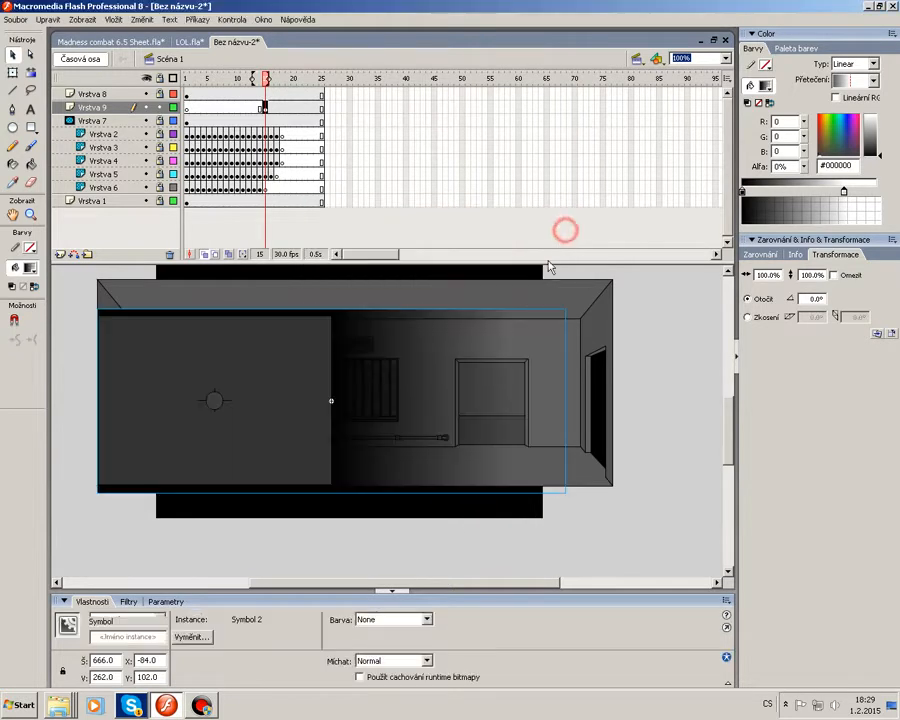
# Stretch the symbol vertically with Free Transform to about 300 px high.
pyautogui.rightClick(397, 394)
pyautogui.click(453, 472)
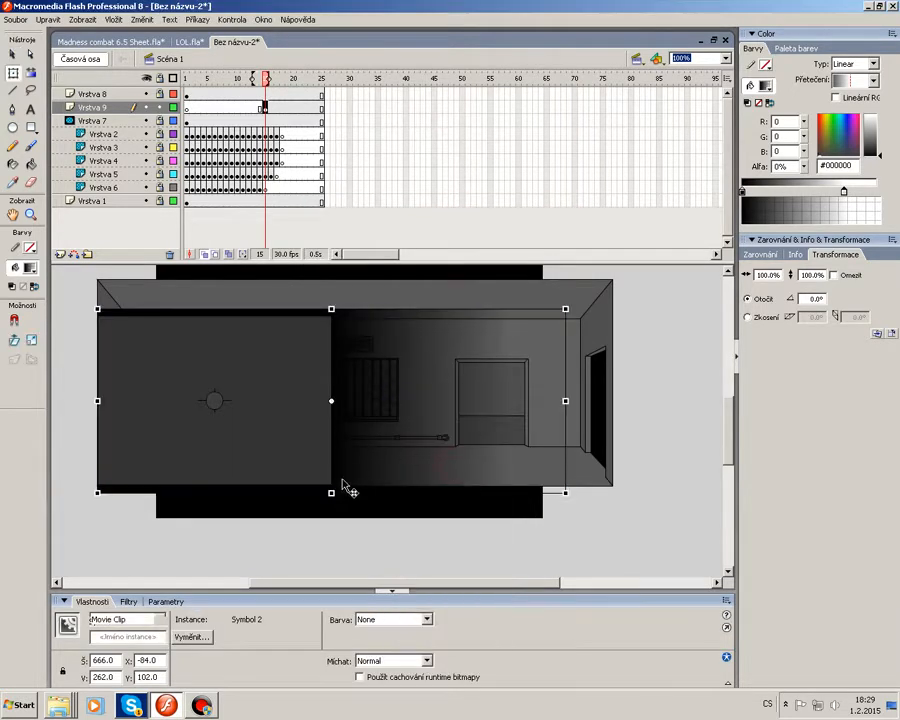
pyautogui.moveTo(331, 492); pyautogui.dragTo(332, 506)
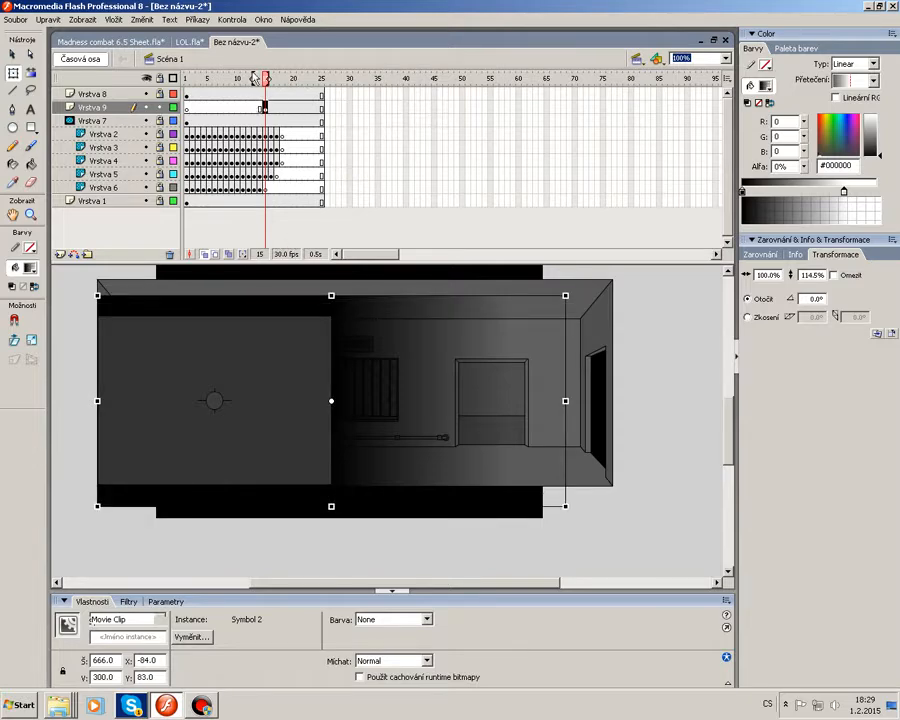
pyautogui.click(141, 20)
pyautogui.moveTo(205, 164)
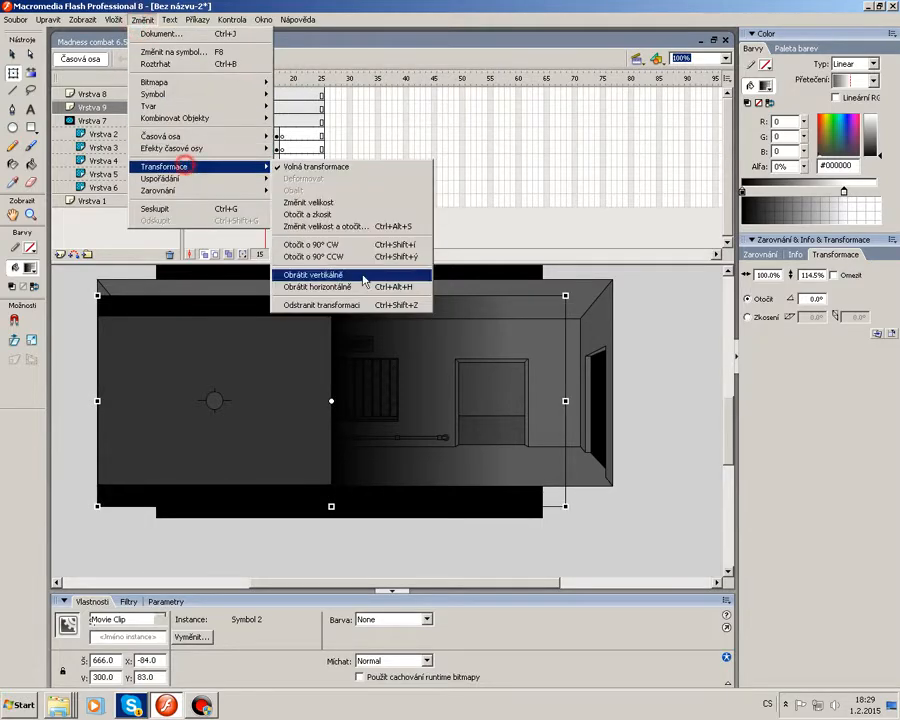
pyautogui.click(330, 338)
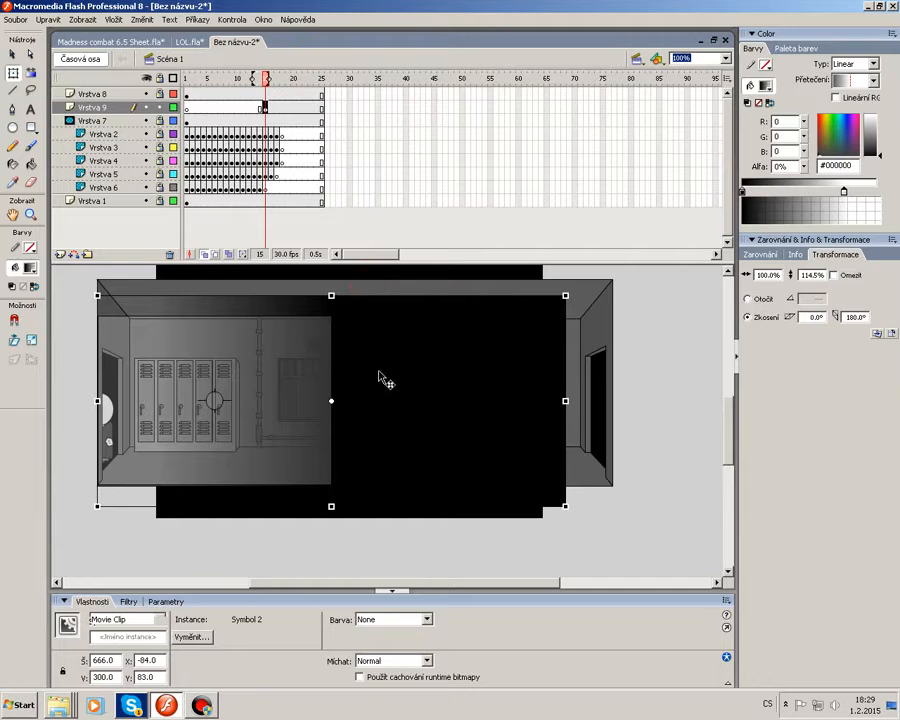
pyautogui.hotkey('ctrl', 'z')
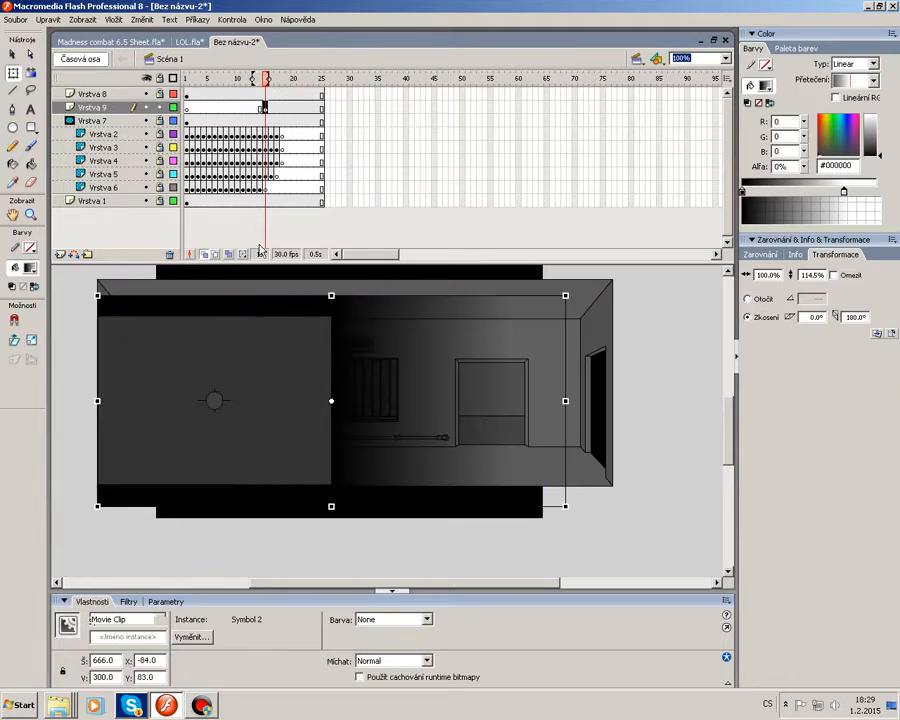
# Move the symbol left, off the room, so the scene is uncovered at frame 15.
pyautogui.moveTo(476, 402); pyautogui.dragTo(256, 500)
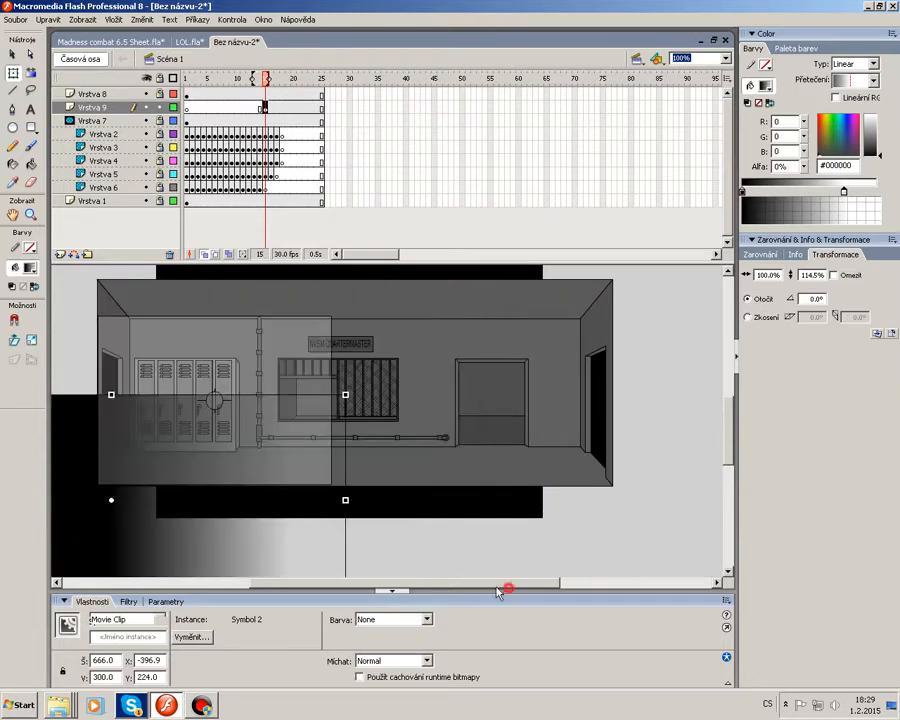
pyautogui.moveTo(497, 587); pyautogui.dragTo(430, 583)
pyautogui.moveTo(443, 531); pyautogui.dragTo(197, 446)
# Create a motion tween on the layer from frame 15 and add a keyframe at frame 25.
pyautogui.rightClick(265, 109)
pyautogui.click(299, 115)
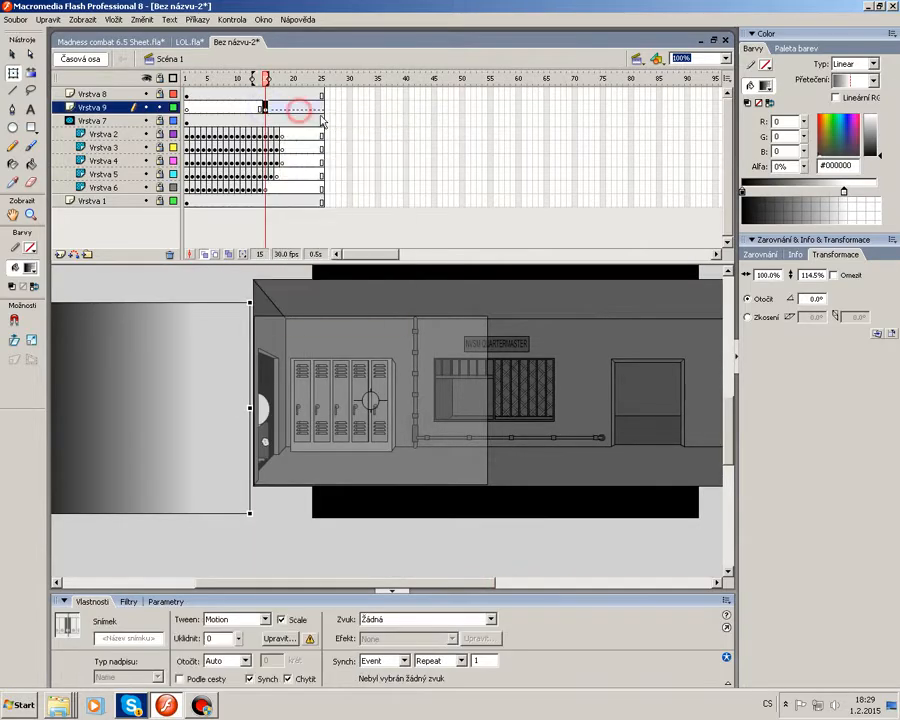
pyautogui.rightClick(321, 108)
pyautogui.click(373, 166)
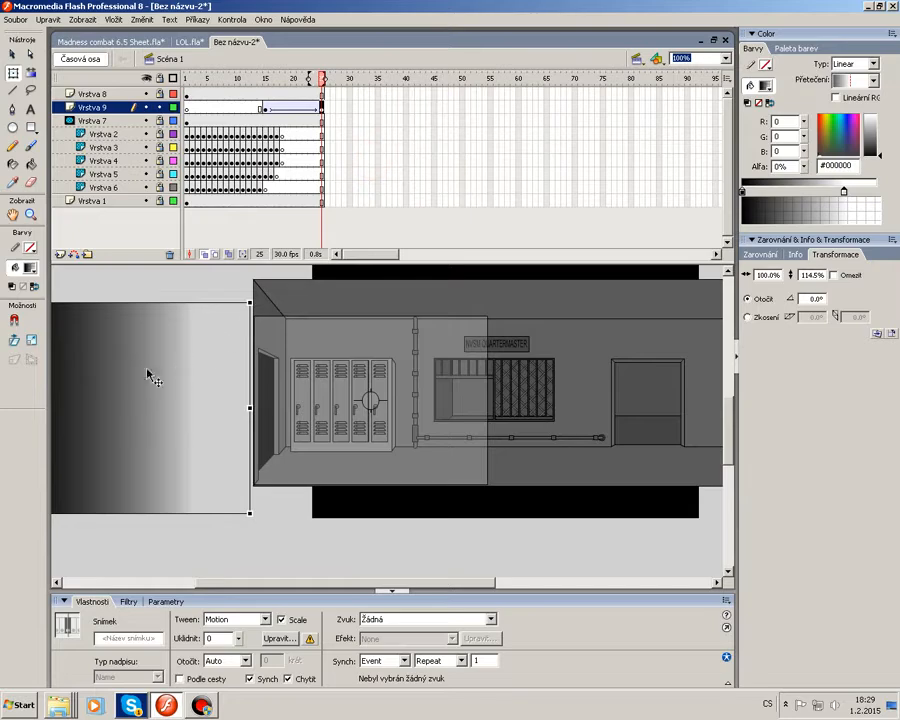
# At frame 25, position the symbol over the room at X -84, Y 90.
pyautogui.moveTo(130, 371)
pyautogui.mouseDown()
pyautogui.moveTo(201, 380)
pyautogui.moveTo(563, 375)
pyautogui.mouseUp()
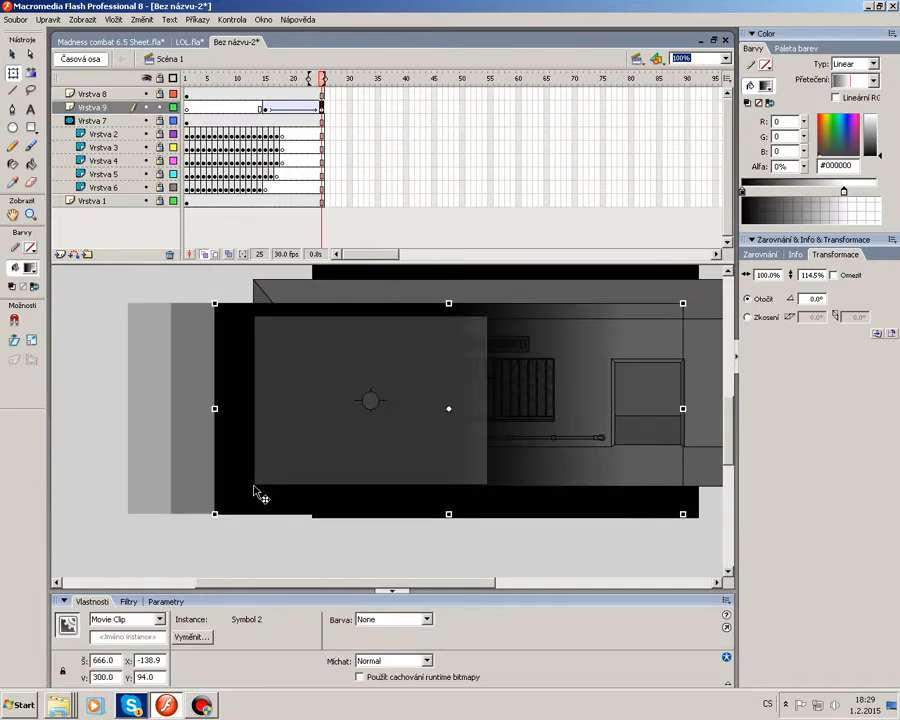
pyautogui.click(258, 492)
pyautogui.moveTo(300, 500); pyautogui.dragTo(307, 498)
pyautogui.press('Left')
pyautogui.press('Left')
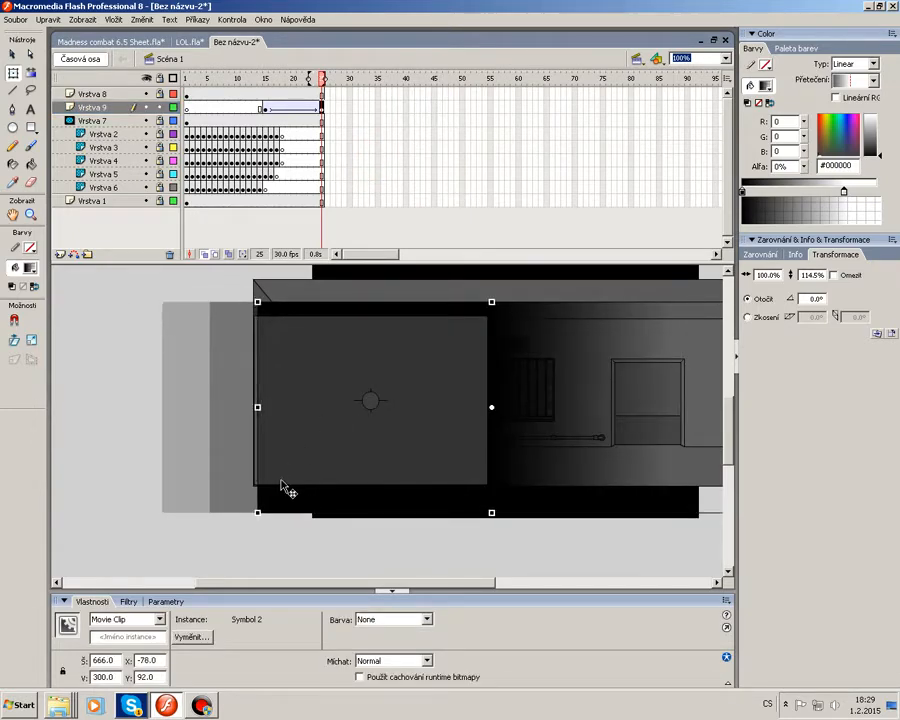
pyautogui.press('Left')
pyautogui.press('Left')
pyautogui.press('Left')
pyautogui.press('Left')
pyautogui.press('Up')
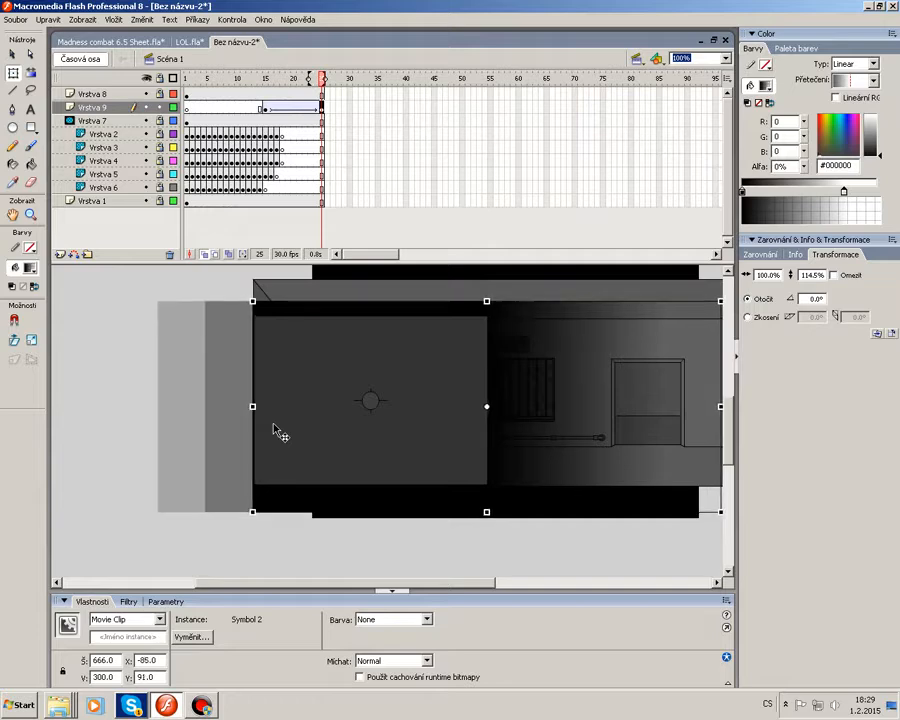
pyautogui.press('Left')
pyautogui.press('Left')
pyautogui.press('Up')
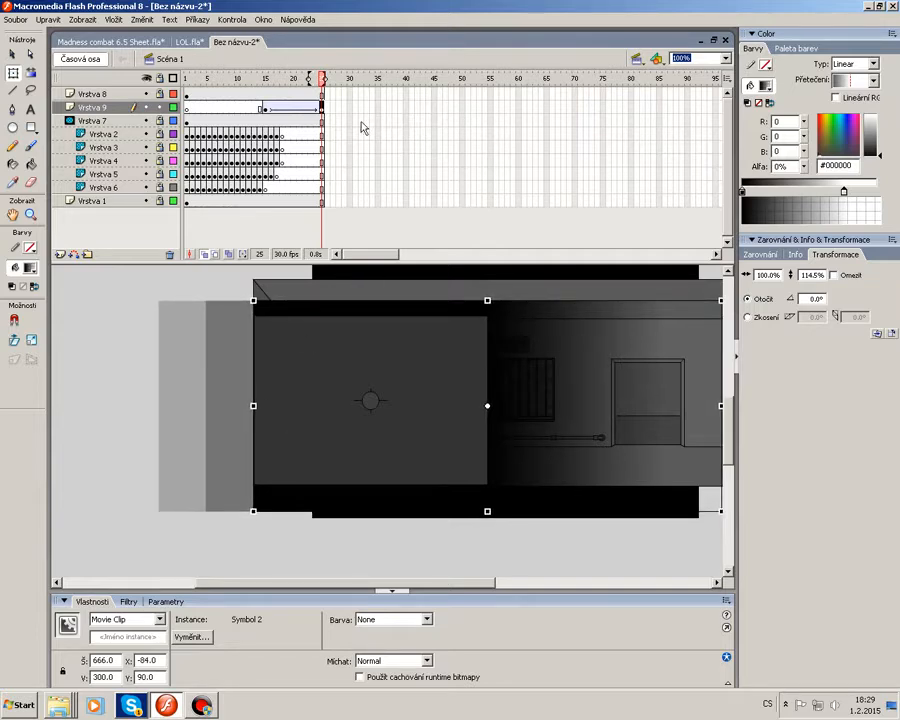
# Insert frames on all layers to extend the timeline to frame 30.
pyautogui.moveTo(350, 94); pyautogui.dragTo(350, 192)
pyautogui.rightClick(350, 182)
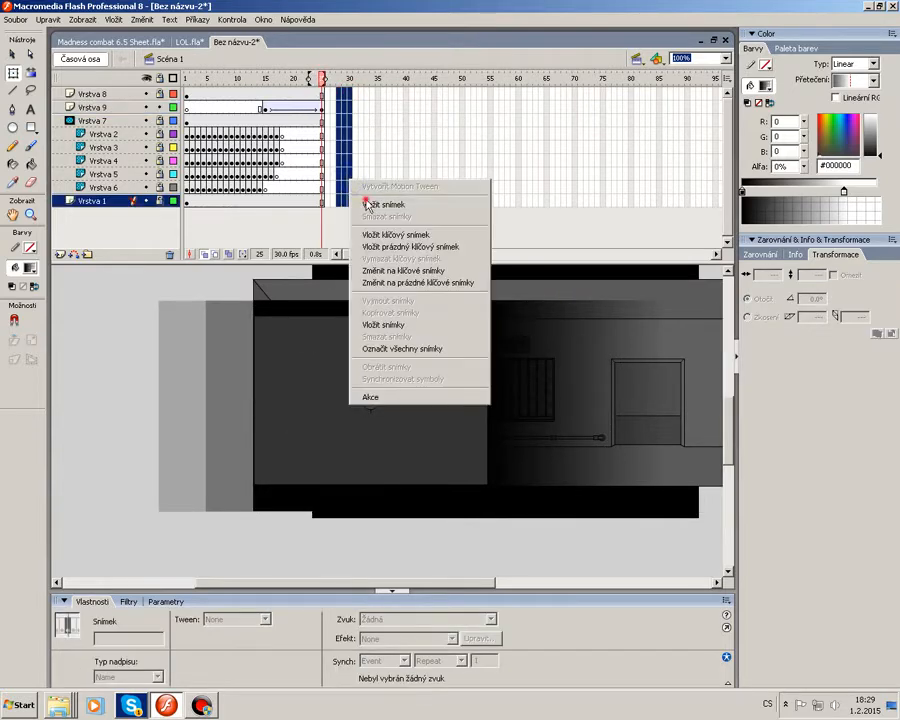
pyautogui.click(367, 204)
pyautogui.press('Return')
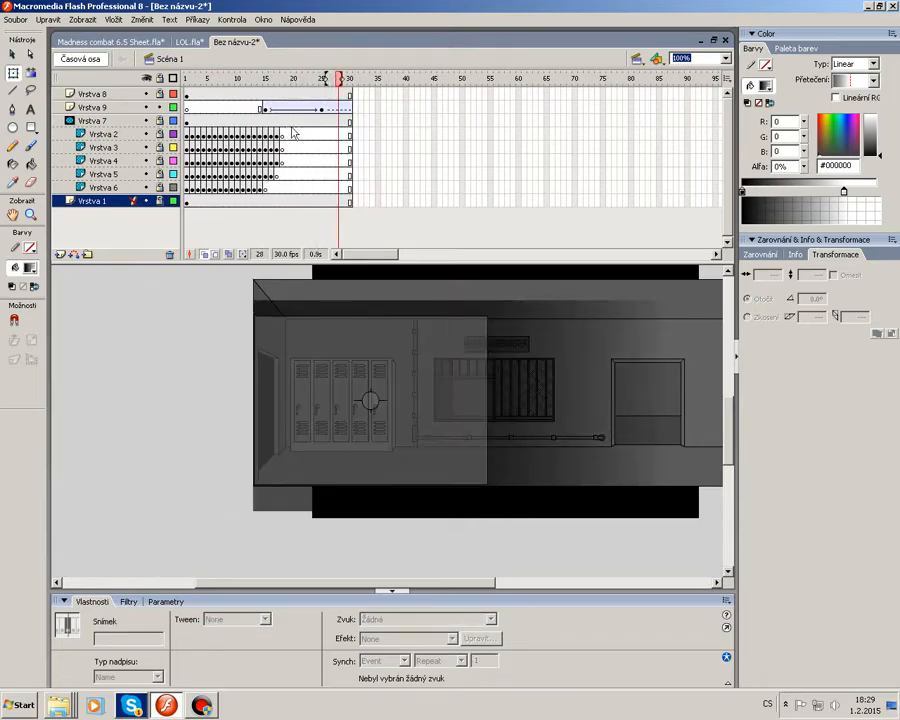
# Set the tween's ease to 100 and scrub the playhead across the tween to preview it.
pyautogui.click(265, 107)
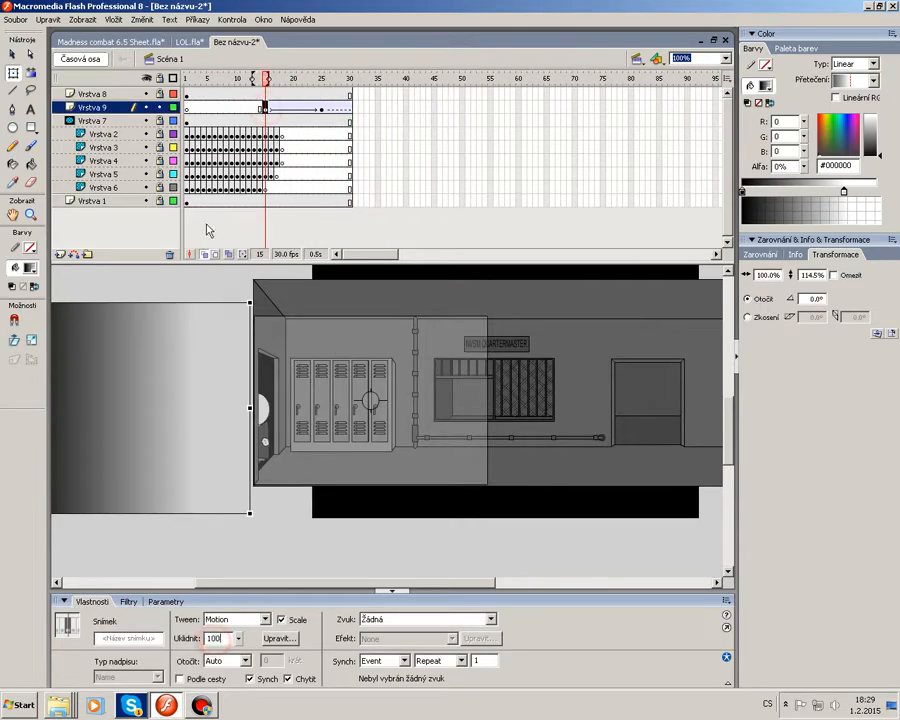
pyautogui.moveTo(289, 82); pyautogui.dragTo(331, 100)
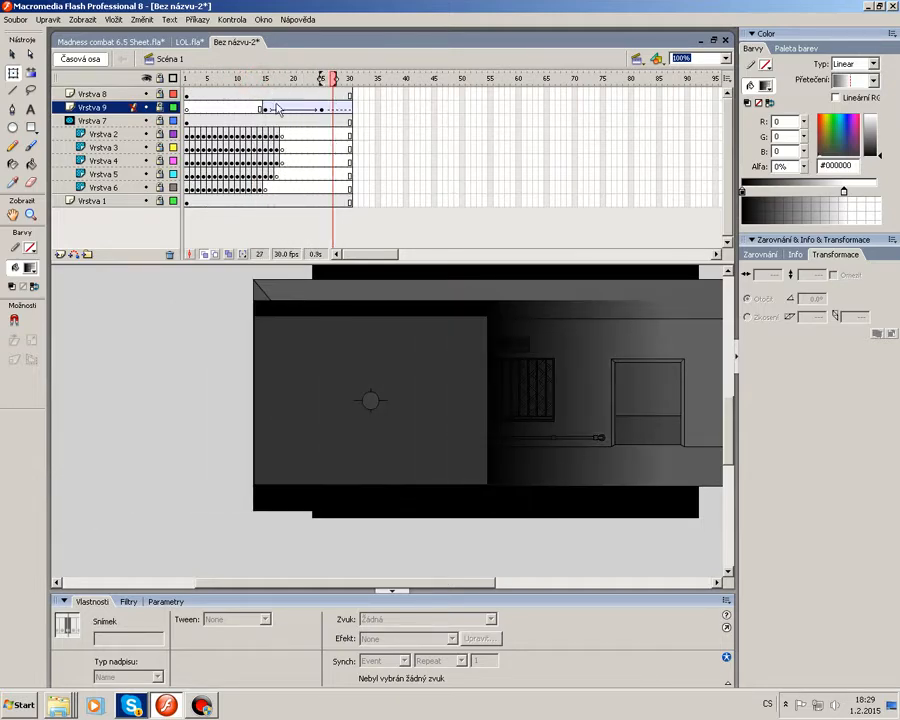
# Set the gradient tween's ease to -100.
pyautogui.click(265, 107)
pyautogui.moveTo(224, 639); pyautogui.dragTo(169, 632)
# Scrub and play through the tween to preview it, then inspect the tween's starting keyframe at frame 15.
pyautogui.moveTo(290, 80); pyautogui.dragTo(247, 79)
pyautogui.press('Return')
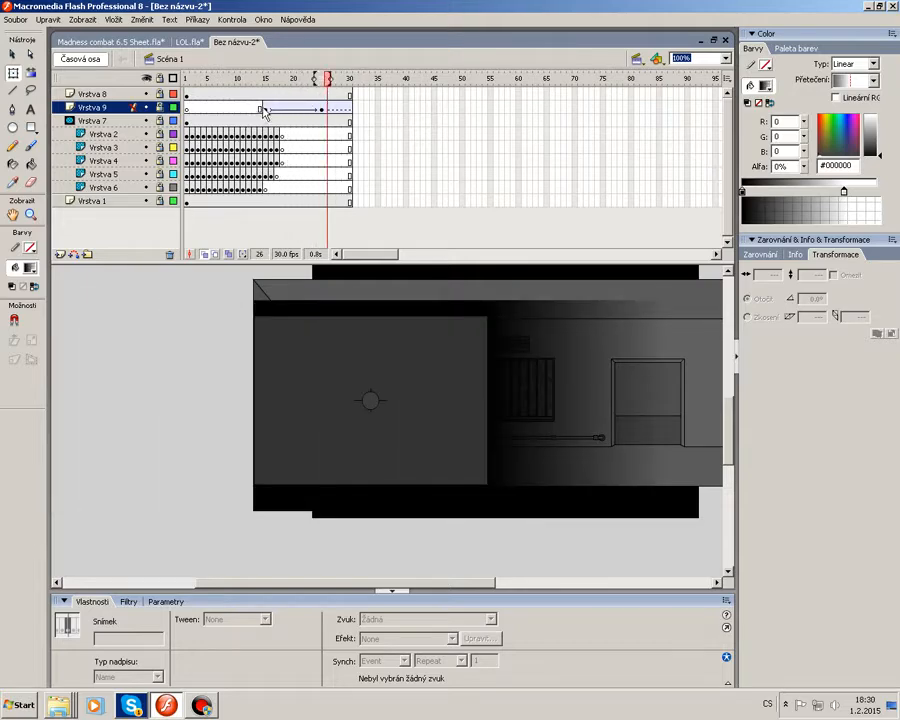
pyautogui.click(319, 108)
pyautogui.click(263, 108)
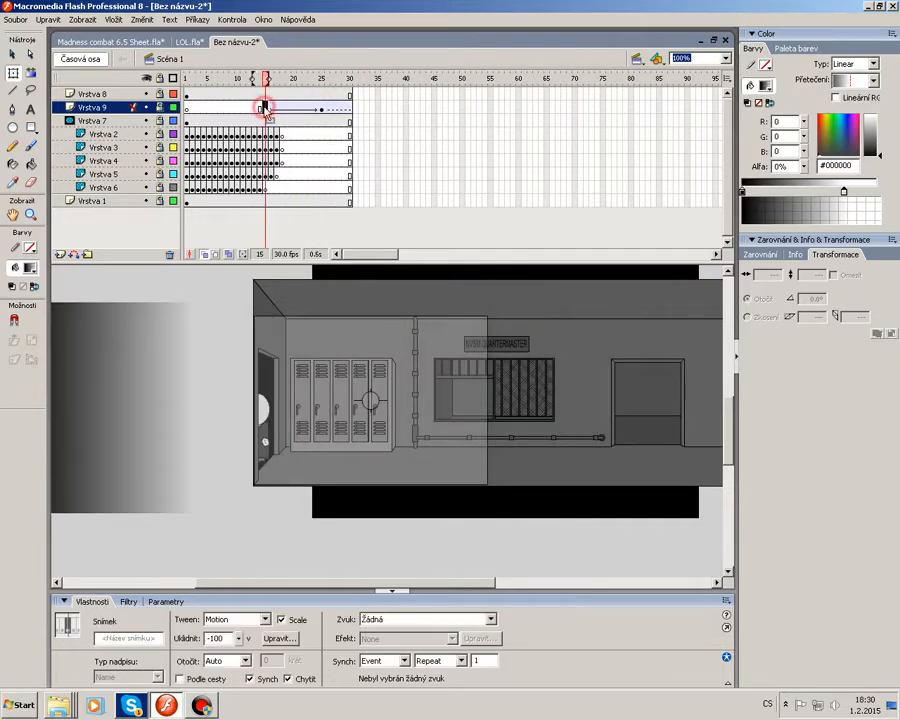
# Copy the gradient mask symbol at frame 15 and switch to Scene 2.
pyautogui.click(170, 347)
pyautogui.click(199, 364)
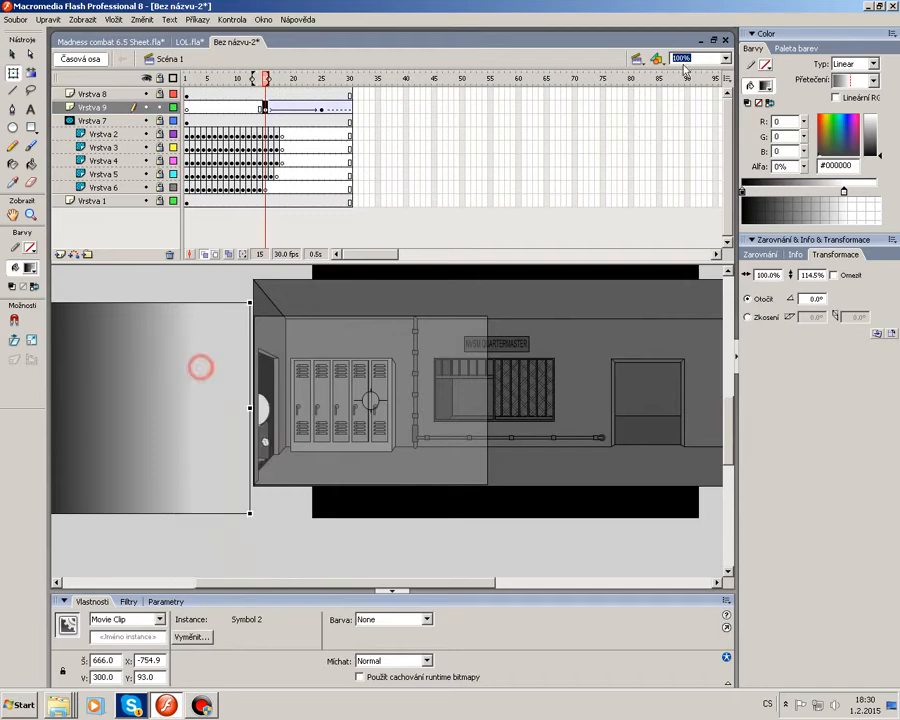
pyautogui.click(638, 59)
pyautogui.click(656, 87)
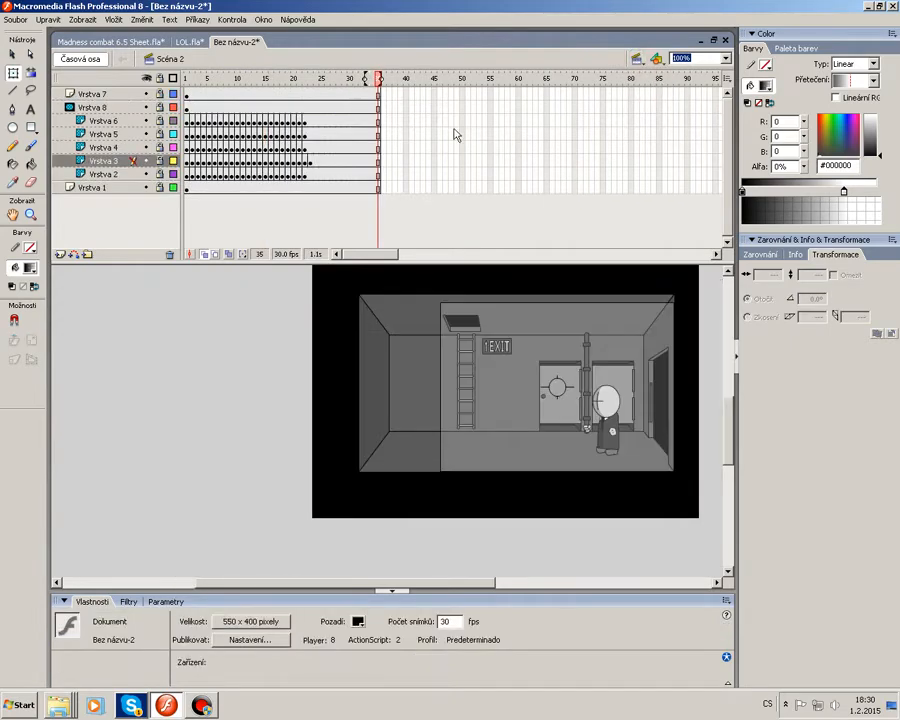
# Insert a new layer above Vrstva 8 in Scene 2 and paste the gradient symbol in place.
pyautogui.click(92, 107)
pyautogui.click(60, 254)
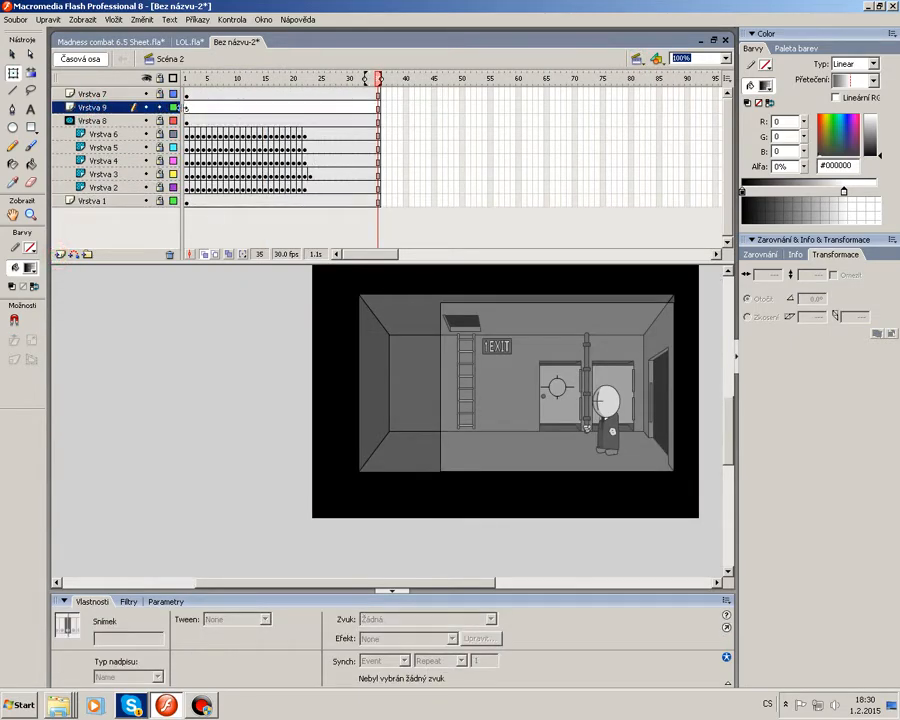
pyautogui.rightClick(245, 307)
pyautogui.click(287, 349)
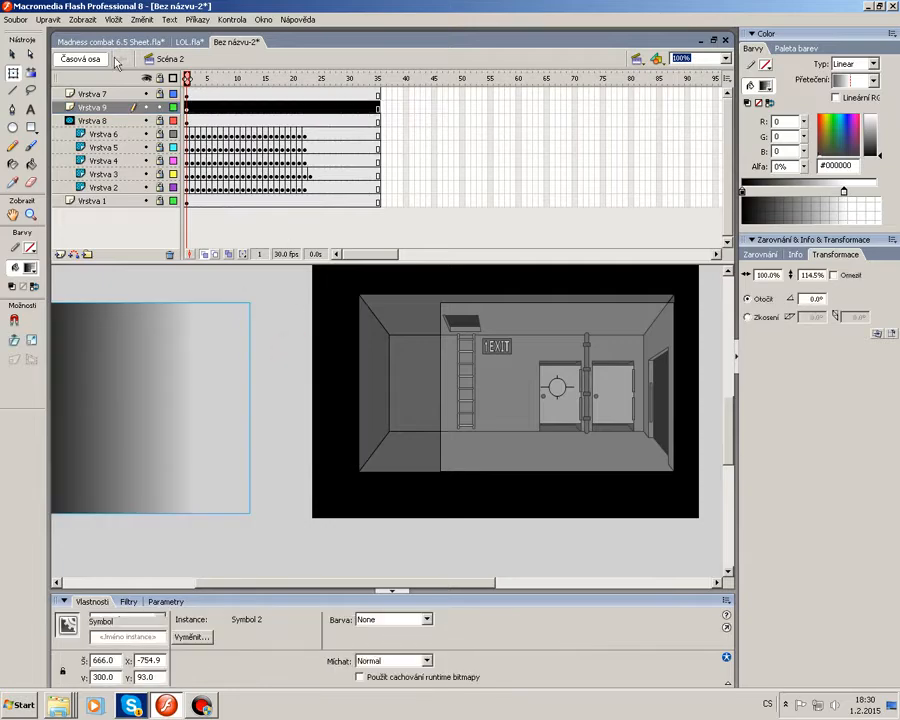
# Flip the pasted gradient horizontally and position it over the room at about X -146, Y 65.
pyautogui.click(141, 20)
pyautogui.moveTo(204, 168)
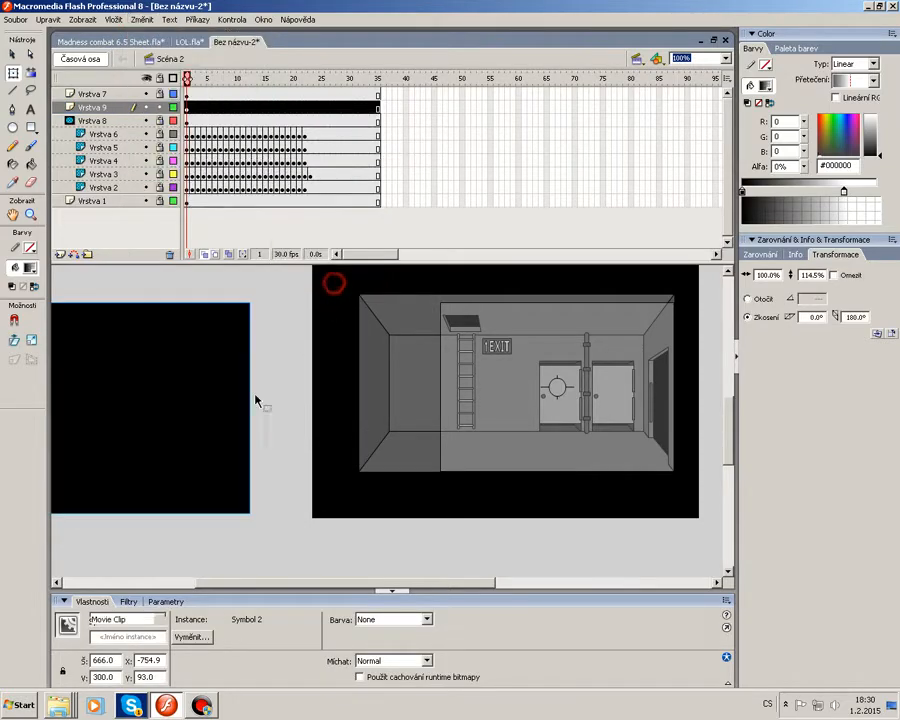
pyautogui.click(330, 344)
pyautogui.moveTo(393, 433); pyautogui.dragTo(355, 463)
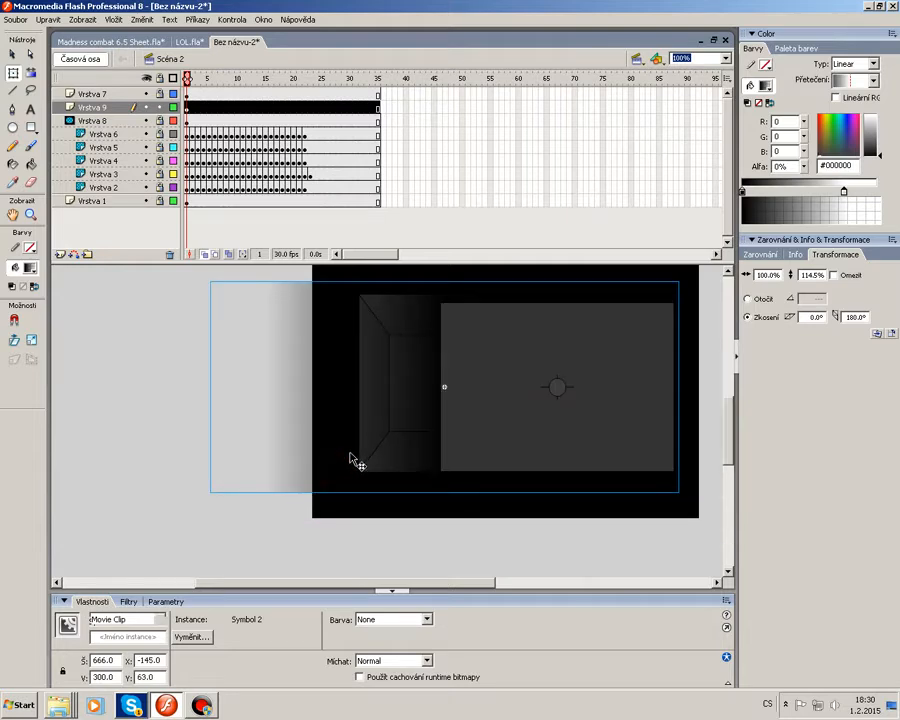
pyautogui.press('Down')
pyautogui.press('Down')
pyautogui.press('Right')
pyautogui.press('Left')
pyautogui.press('Left')
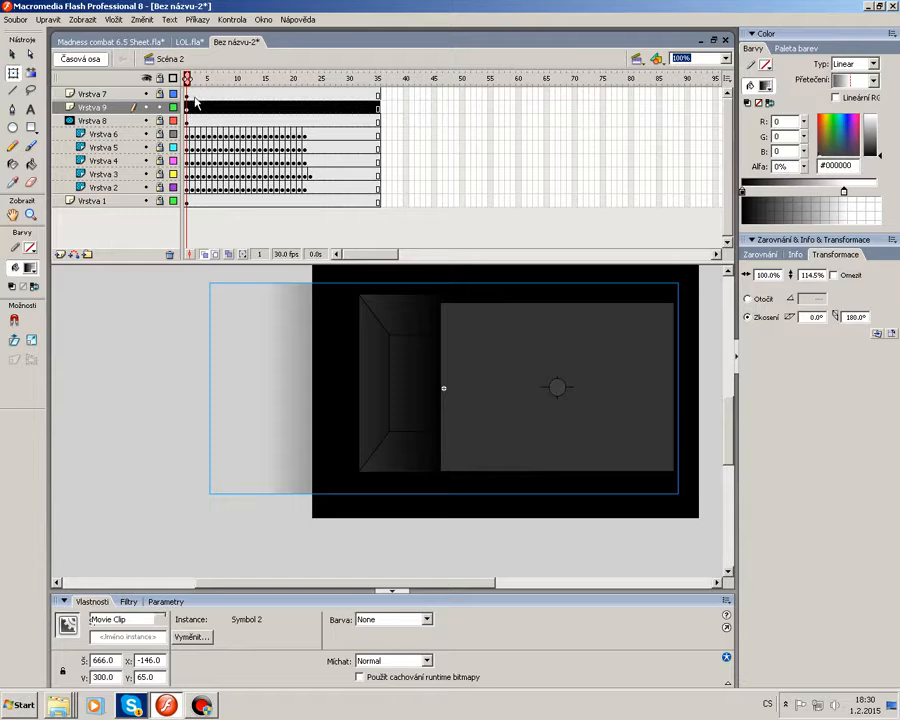
# Shift the frames of all layers forward so the Scene 2 content starts at frame 5.
pyautogui.moveTo(196, 92); pyautogui.dragTo(378, 206)
pyautogui.moveTo(322, 188); pyautogui.dragTo(336, 188)
pyautogui.click(448, 174)
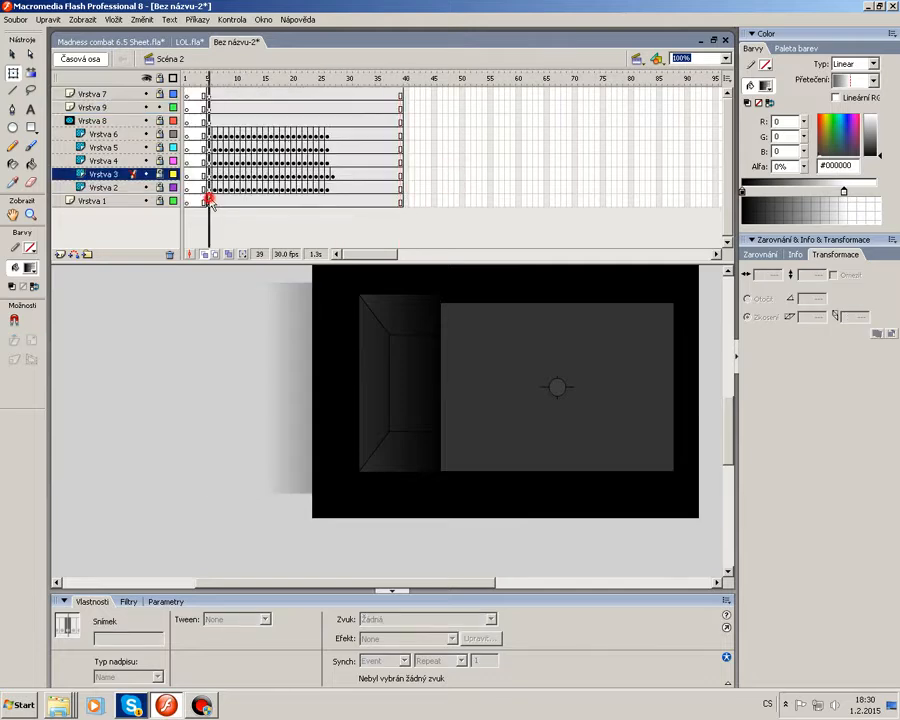
# Move the starting keyframes of Vrstva 1, Vrstva 8 and Vrstva 7 back to frame 1.
pyautogui.click(207, 200)
pyautogui.click(188, 201)
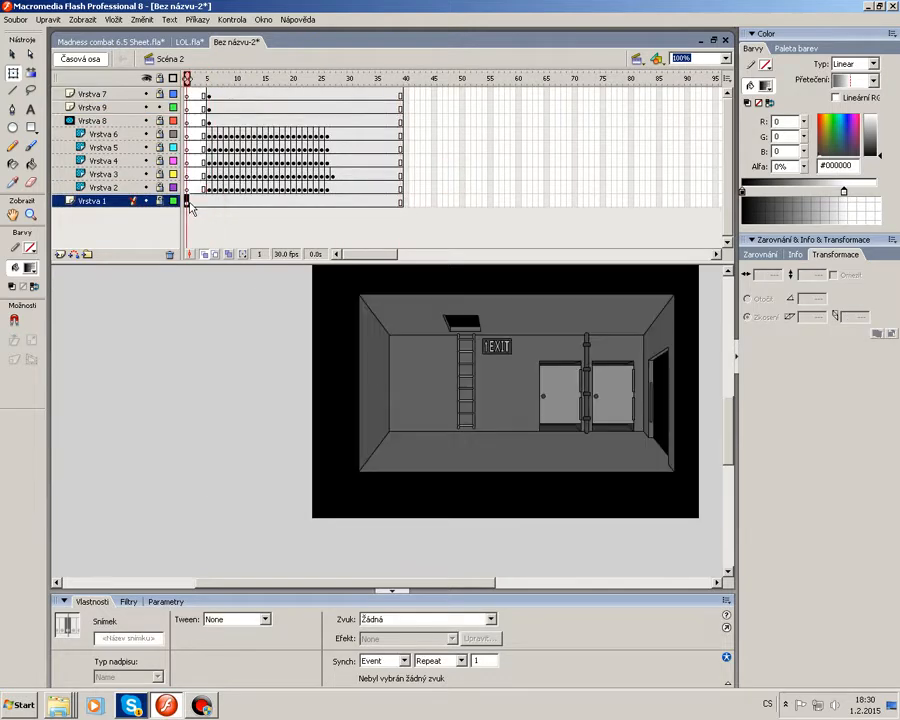
pyautogui.click(208, 121)
pyautogui.click(186, 121)
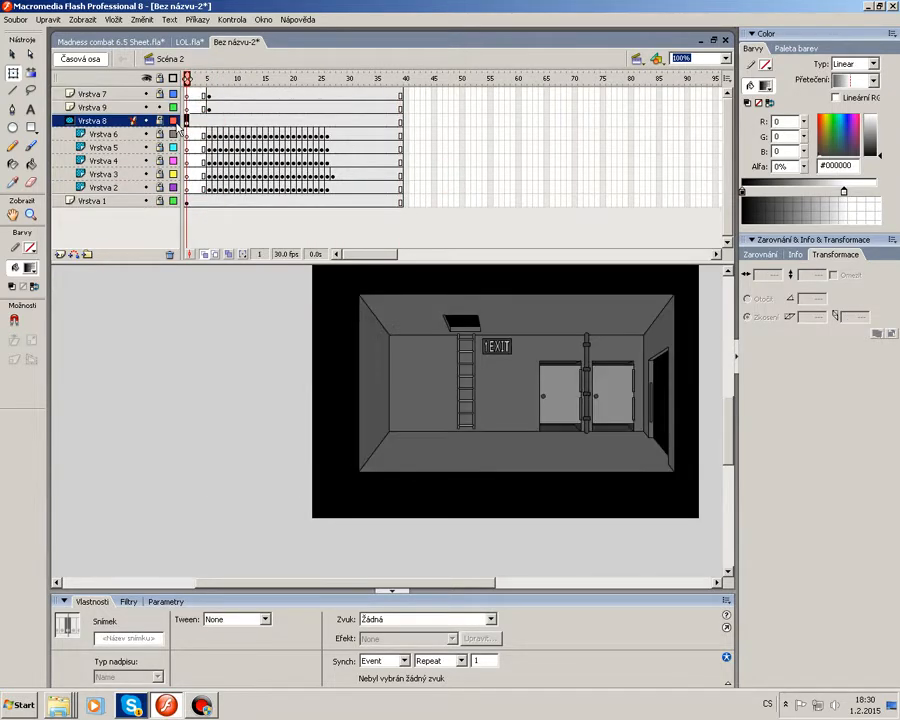
pyautogui.click(209, 121)
pyautogui.click(208, 95)
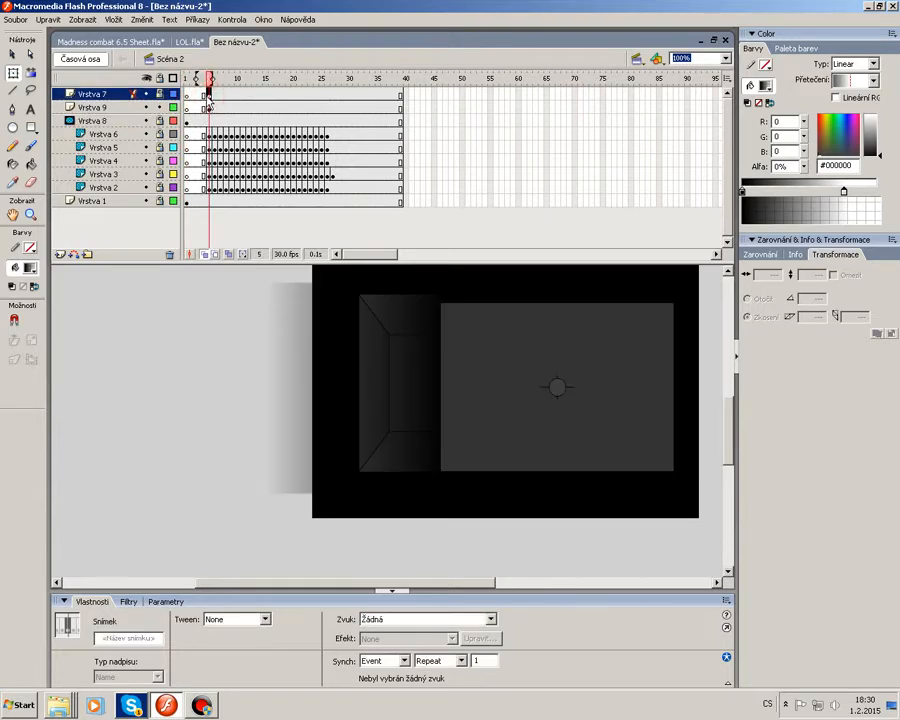
pyautogui.click(186, 94)
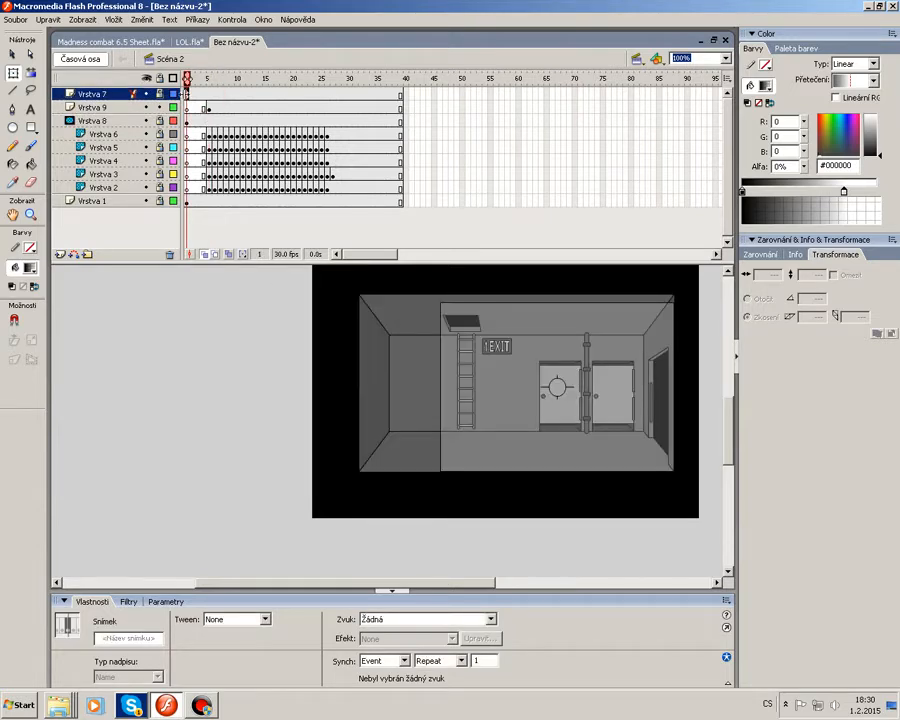
# Select the gradient layer's keyframe at frame 5.
pyautogui.click(187, 107)
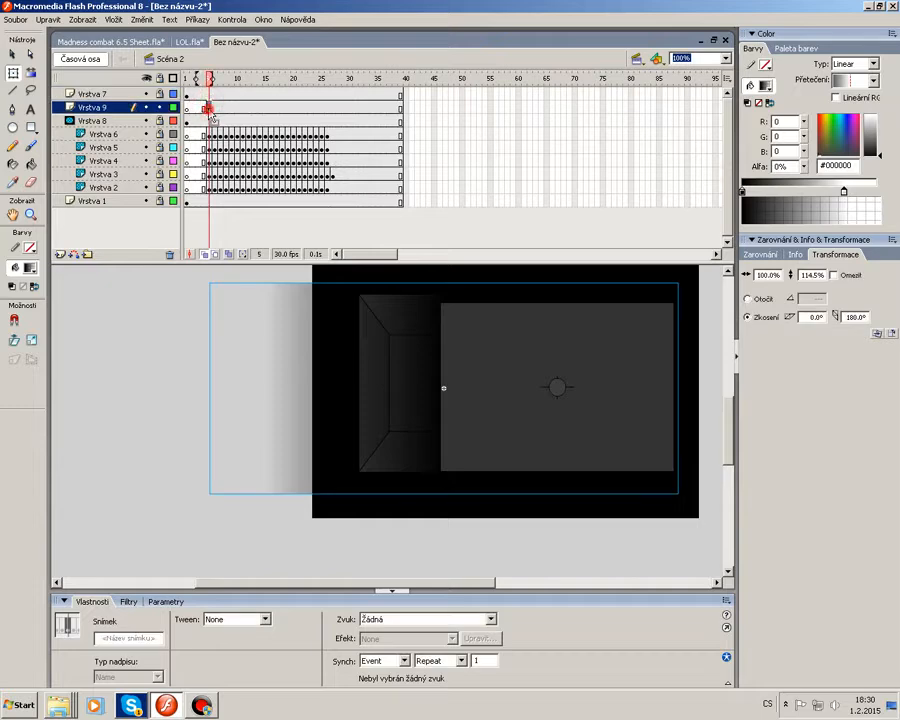
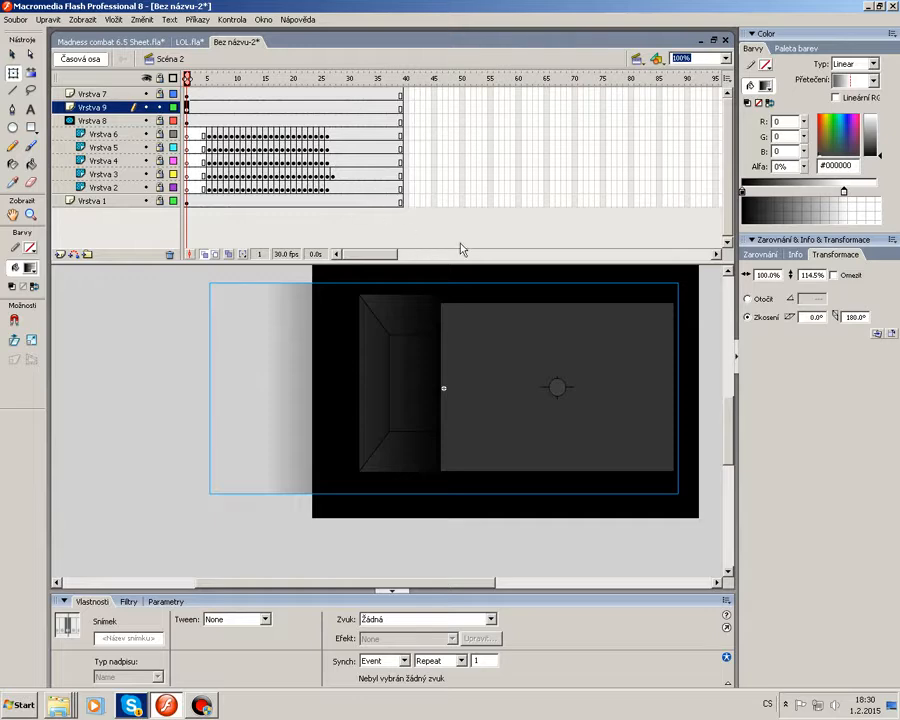
# Nudge the gradient 2 pixels to the left.
pyautogui.press('Left')
pyautogui.press('Left')
pyautogui.press('Left')
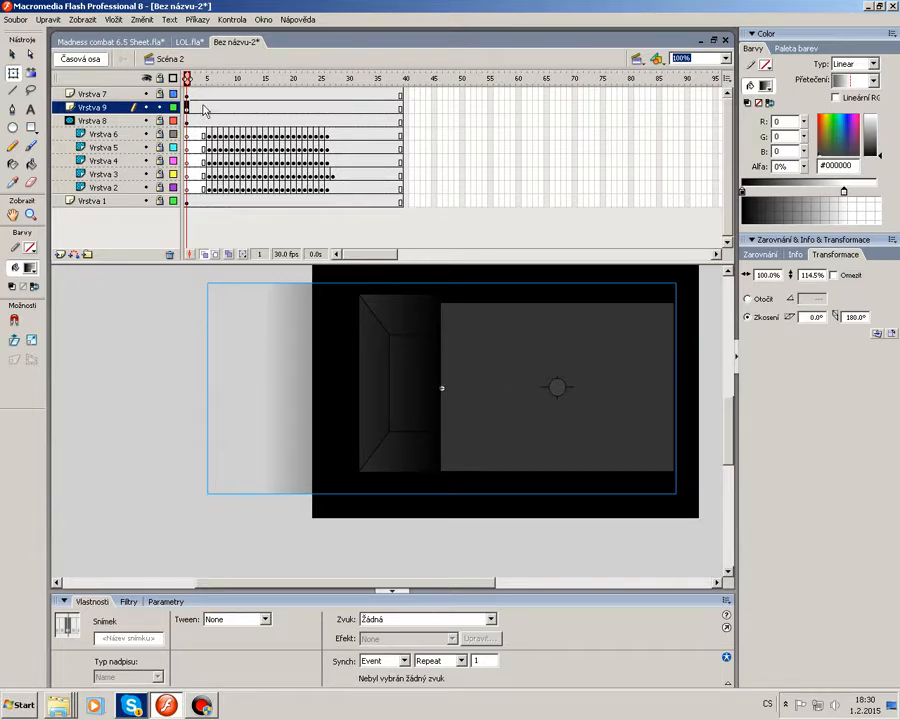
# Adjust the starting keyframes of Vrstva 1 and Vrstva 7 while the gradient layer is temporarily hidden.
pyautogui.click(147, 107)
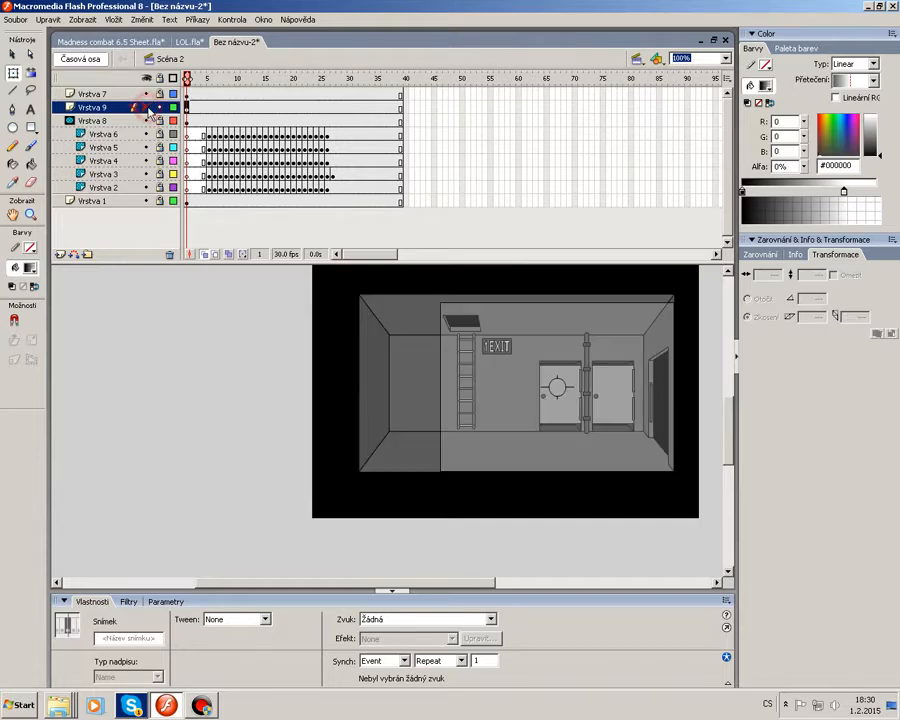
pyautogui.click(188, 201)
pyautogui.click(208, 201)
pyautogui.click(188, 77)
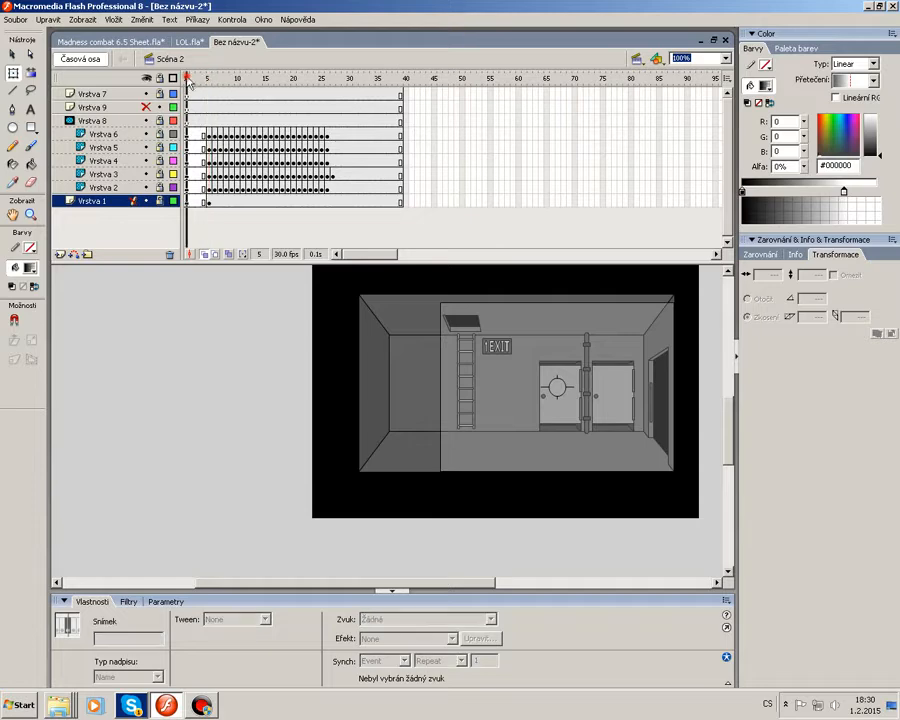
pyautogui.moveTo(202, 82); pyautogui.dragTo(208, 208)
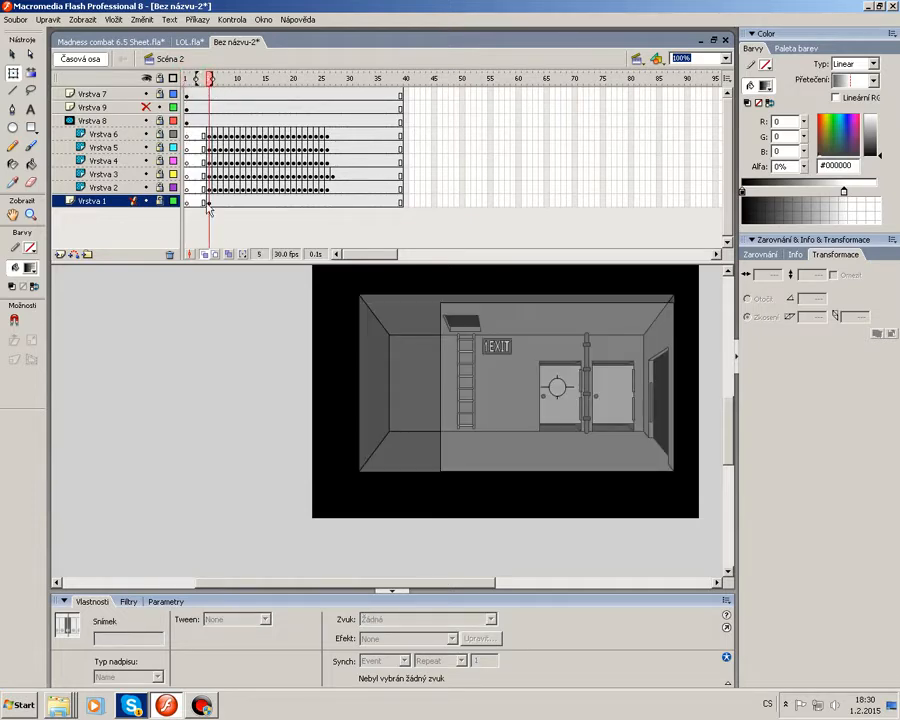
pyautogui.click(209, 197)
pyautogui.click(187, 93)
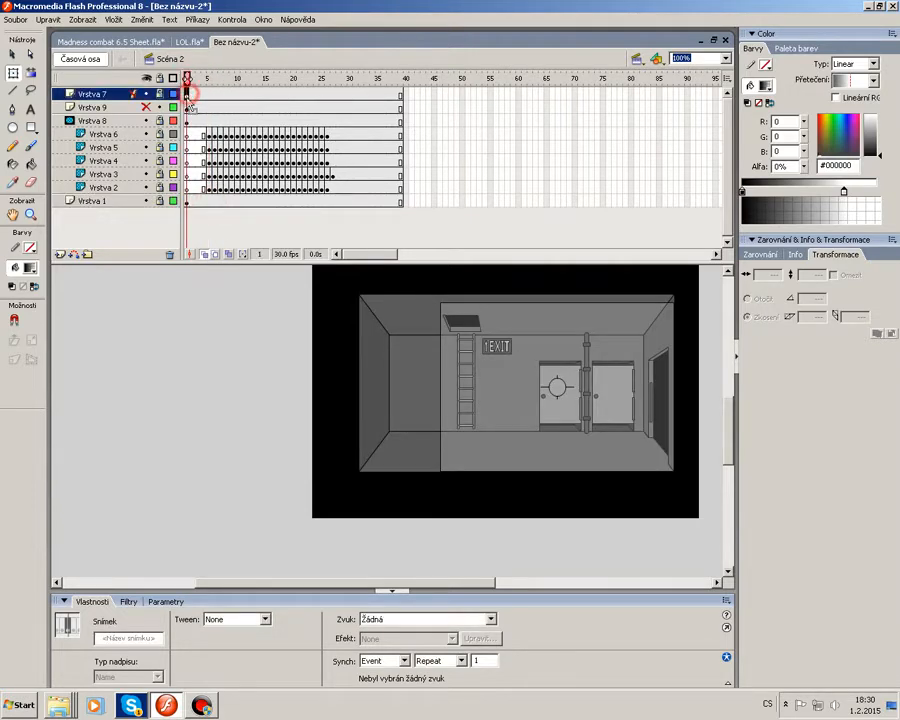
pyautogui.moveTo(208, 98); pyautogui.dragTo(188, 84)
pyautogui.click(198, 92)
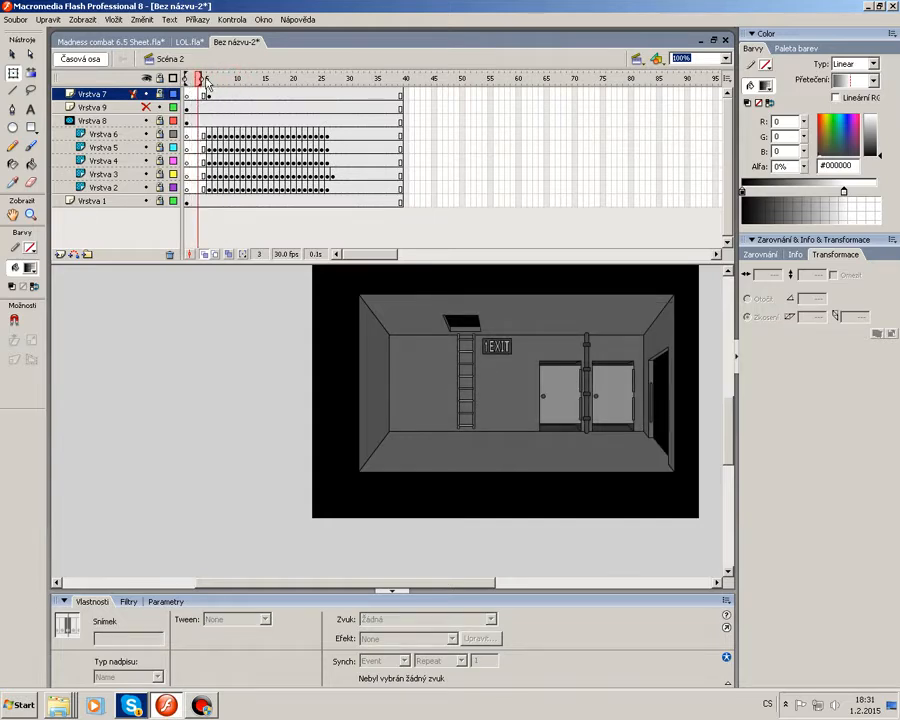
pyautogui.click(209, 95)
pyautogui.moveTo(209, 96)
pyautogui.mouseDown()
pyautogui.moveTo(188, 95)
pyautogui.moveTo(188, 82)
pyautogui.moveTo(205, 88)
pyautogui.mouseUp()
pyautogui.click(146, 108)
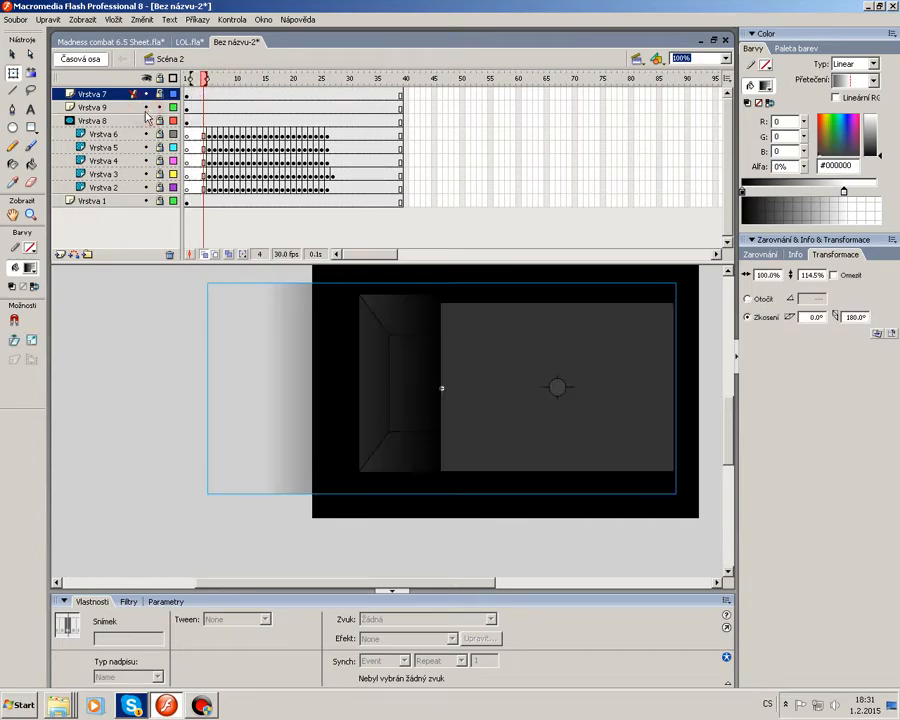
# Apply a motion tween to the gradient layer starting at frame 1.
pyautogui.click(187, 107)
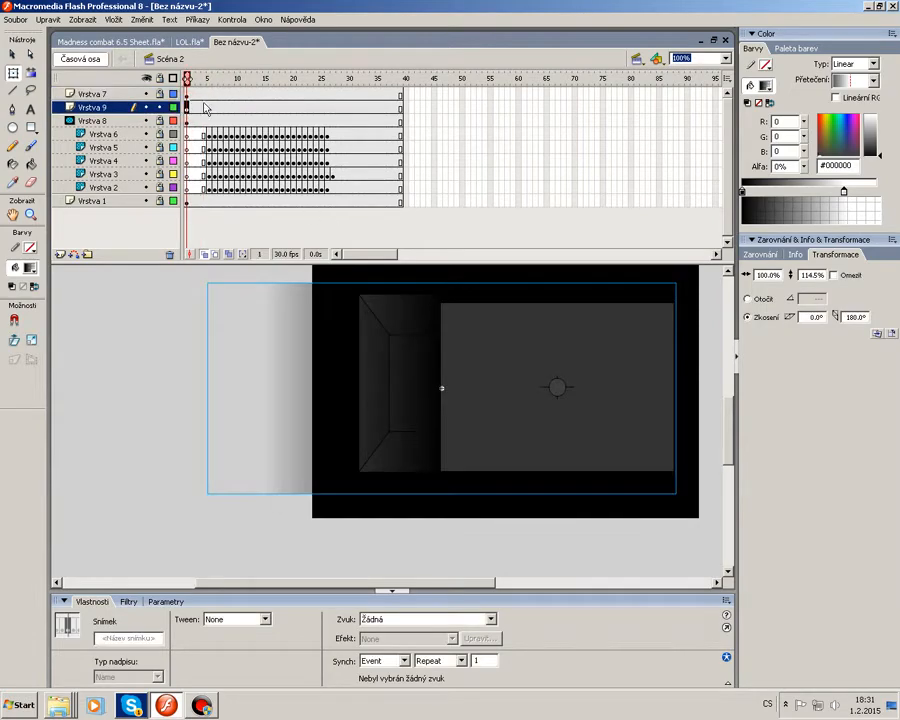
pyautogui.rightClick(255, 107)
pyautogui.click(285, 112)
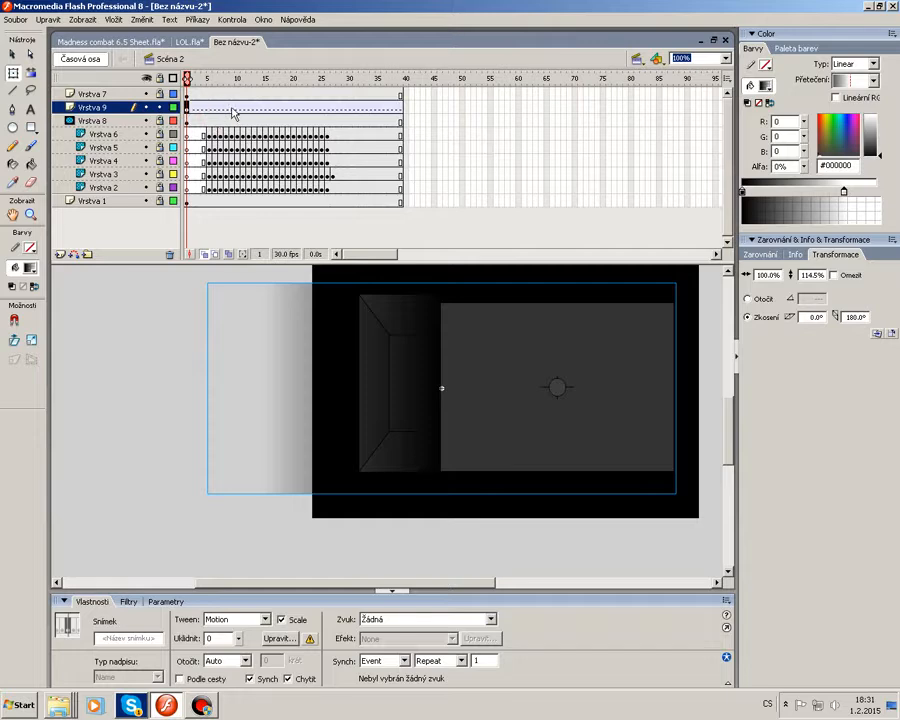
# Add a keyframe at frame 9 on the gradient layer and shift the gradient about 70 pixels right.
pyautogui.rightClick(232, 108)
pyautogui.click(282, 162)
pyautogui.hotkey('shift', 'Right')
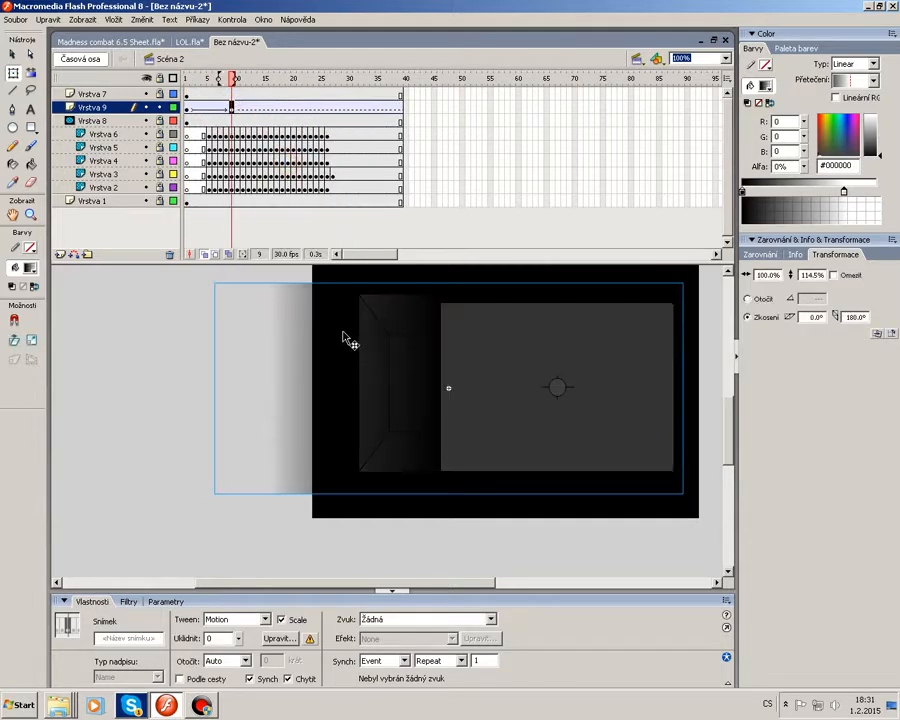
pyautogui.hotkey('shift', 'Right')
pyautogui.hotkey('shift', 'Right')
pyautogui.hotkey('shift', 'Right')
pyautogui.hotkey('shift', 'Right')
pyautogui.hotkey('shift', 'Right')
pyautogui.hotkey('shift', 'Right')
pyautogui.hotkey('shift', 'Right')
pyautogui.hotkey('shift', 'Right')
pyautogui.hotkey('shift', 'Right')
pyautogui.hotkey('shift', 'Right')
pyautogui.hotkey('shift', 'Right')
pyautogui.hotkey('shift', 'Right')
pyautogui.hotkey('shift', 'Right')
pyautogui.hotkey('shift', 'Right')
pyautogui.hotkey('shift', 'Right')
pyautogui.hotkey('shift', 'Right')
pyautogui.hotkey('shift', 'Right')
pyautogui.hotkey('shift', 'Right')
pyautogui.hotkey('shift', 'Right')
pyautogui.hotkey('shift', 'Right')
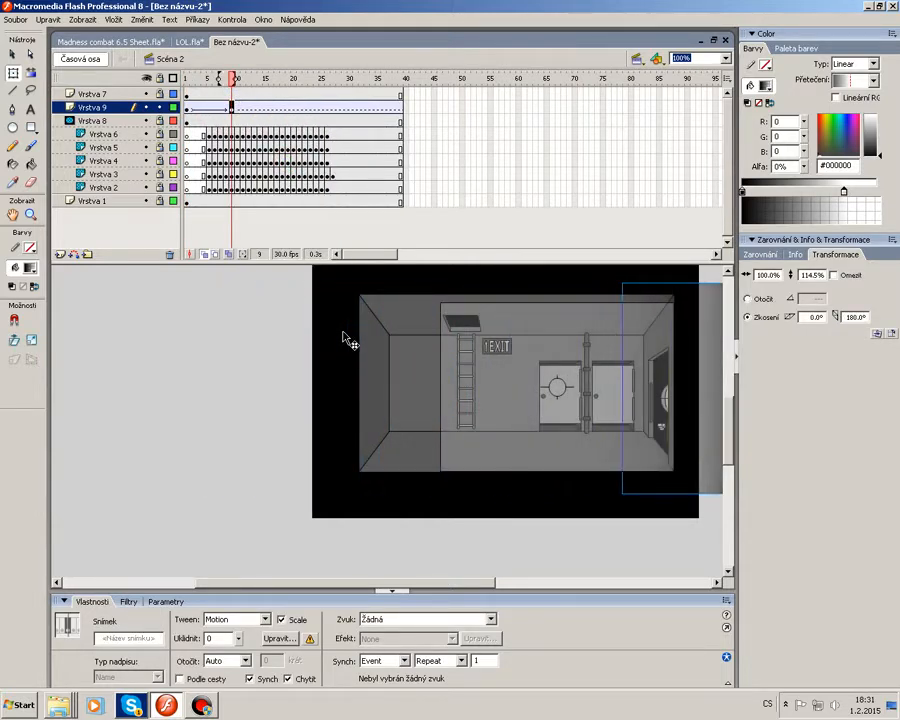
pyautogui.hotkey('shift', 'Right')
pyautogui.hotkey('shift', 'Right')
pyautogui.hotkey('shift', 'Right')
pyautogui.hotkey('shift', 'Right')
pyautogui.hotkey('shift', 'Right')
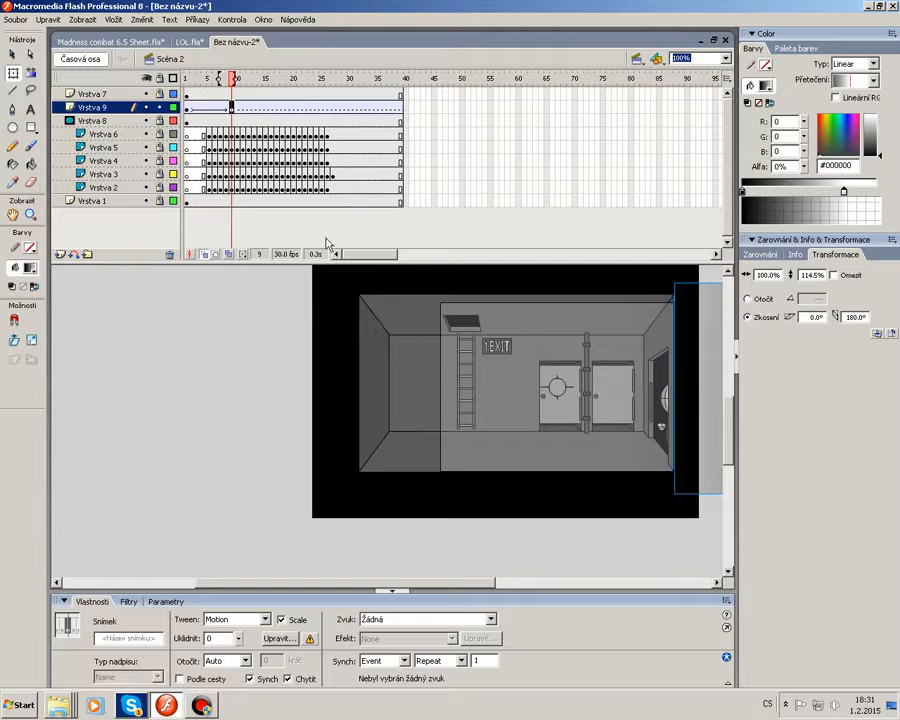
# Move the gradient's end keyframe to frame 12 and insert a blank keyframe after it.
pyautogui.moveTo(233, 111); pyautogui.dragTo(244, 112)
pyautogui.click(249, 110)
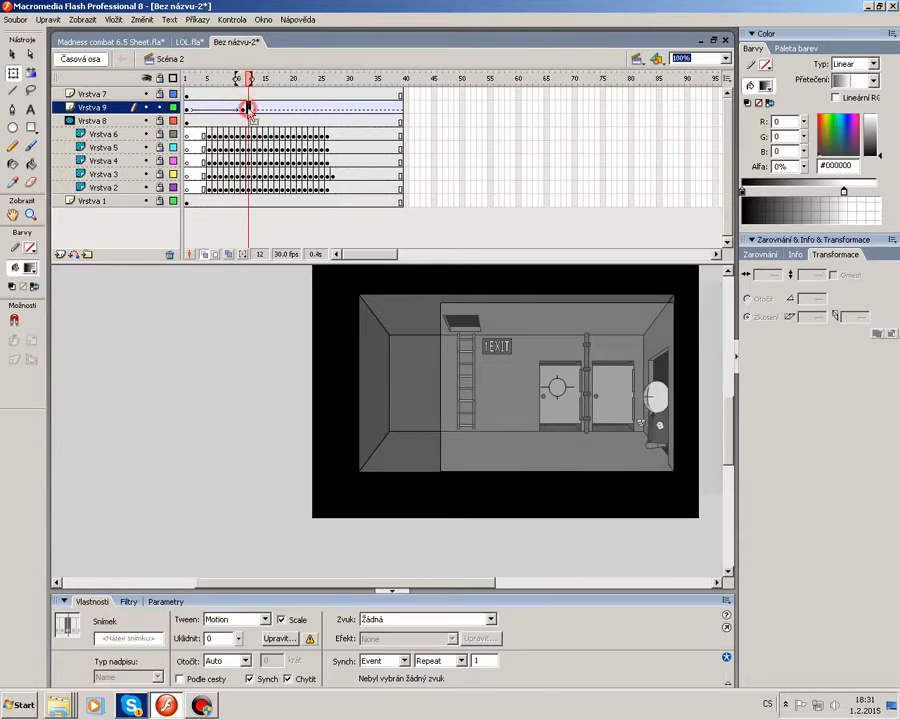
pyautogui.press('F7')
# Play back the transition from frame 1 and test the movie.
pyautogui.click(188, 109)
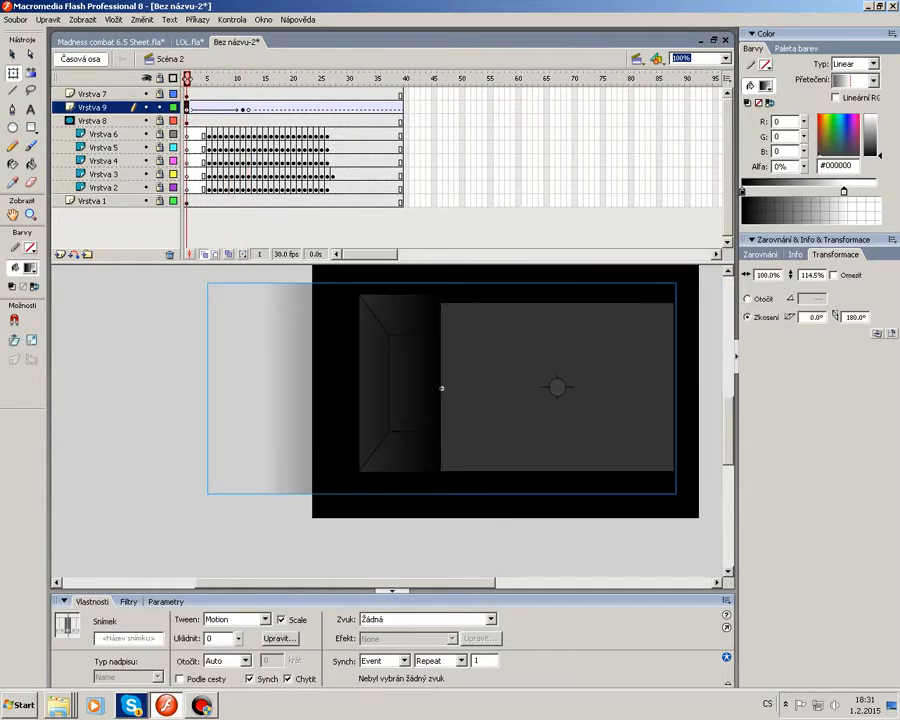
pyautogui.click(161, 446)
pyautogui.press('Return')
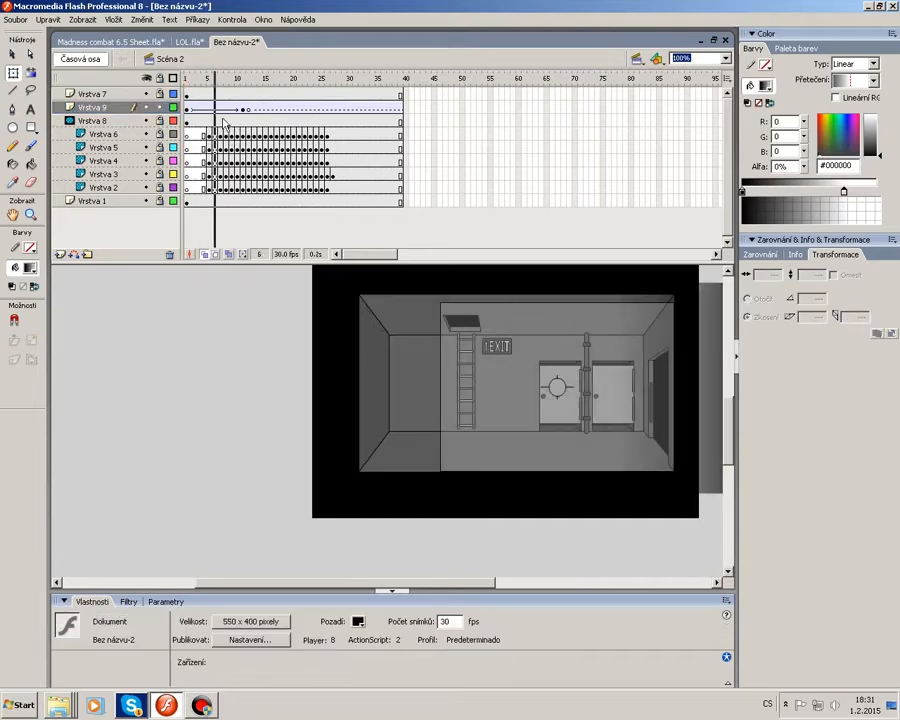
pyautogui.moveTo(231, 82); pyautogui.dragTo(262, 98)
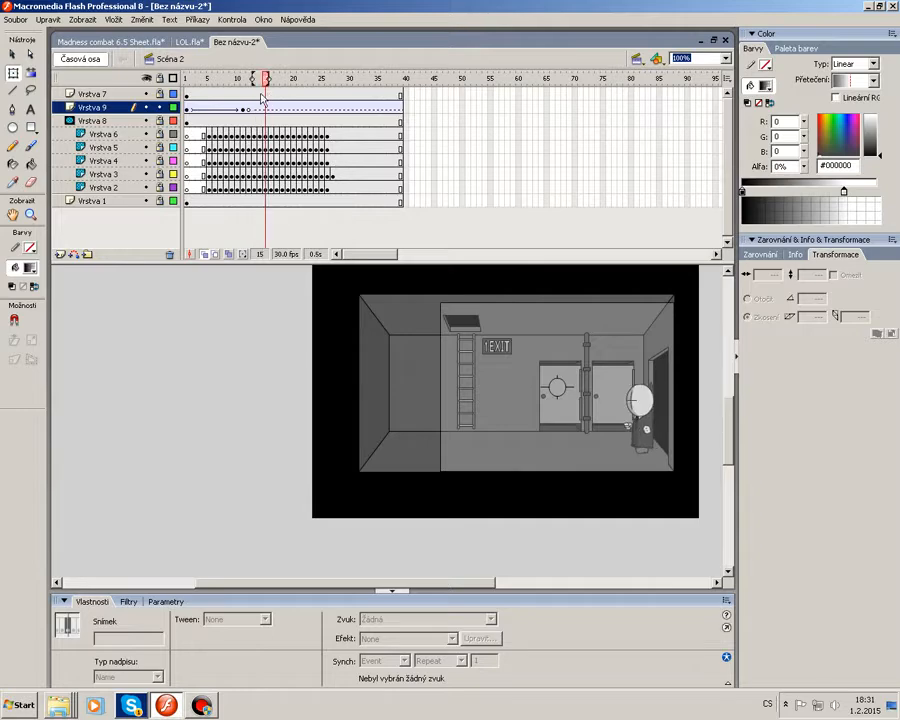
pyautogui.click(197, 20)
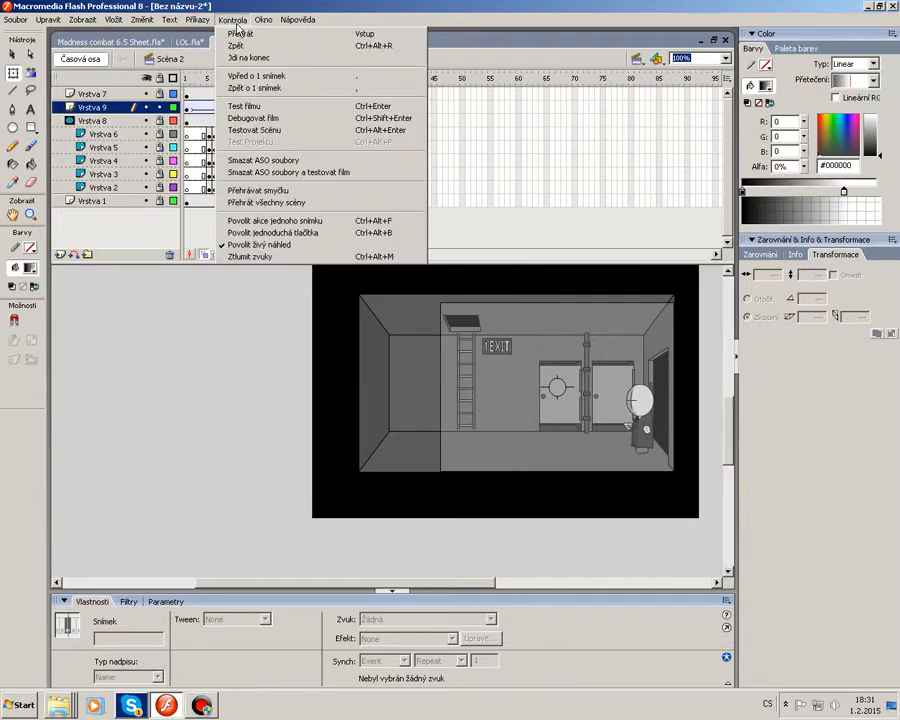
pyautogui.click(304, 110)
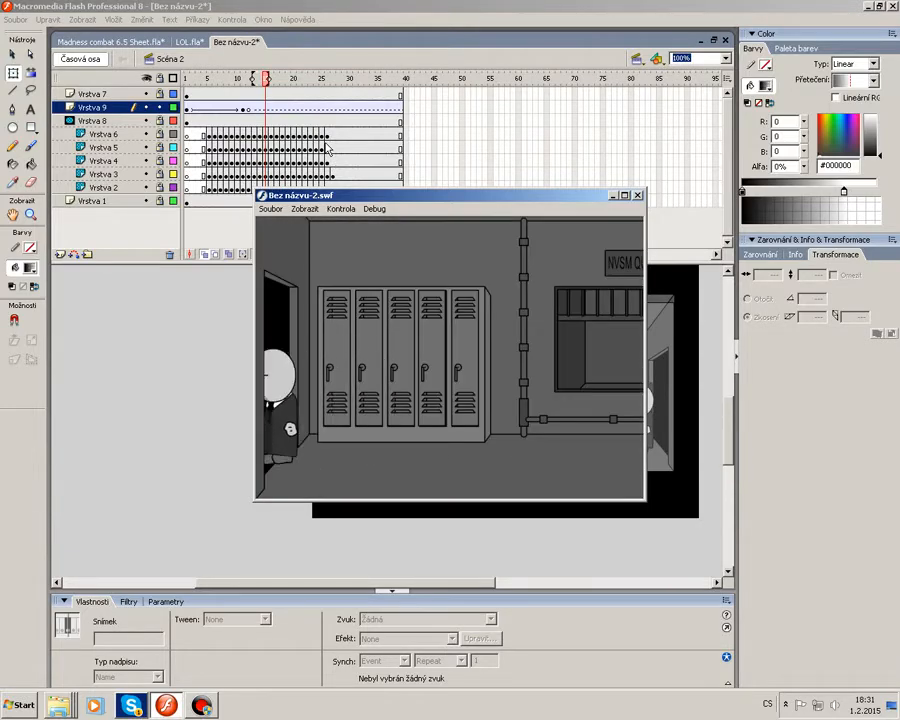
pyautogui.click(637, 195)
# Move the gradient's end keyframes to about frame 18.
pyautogui.click(245, 107)
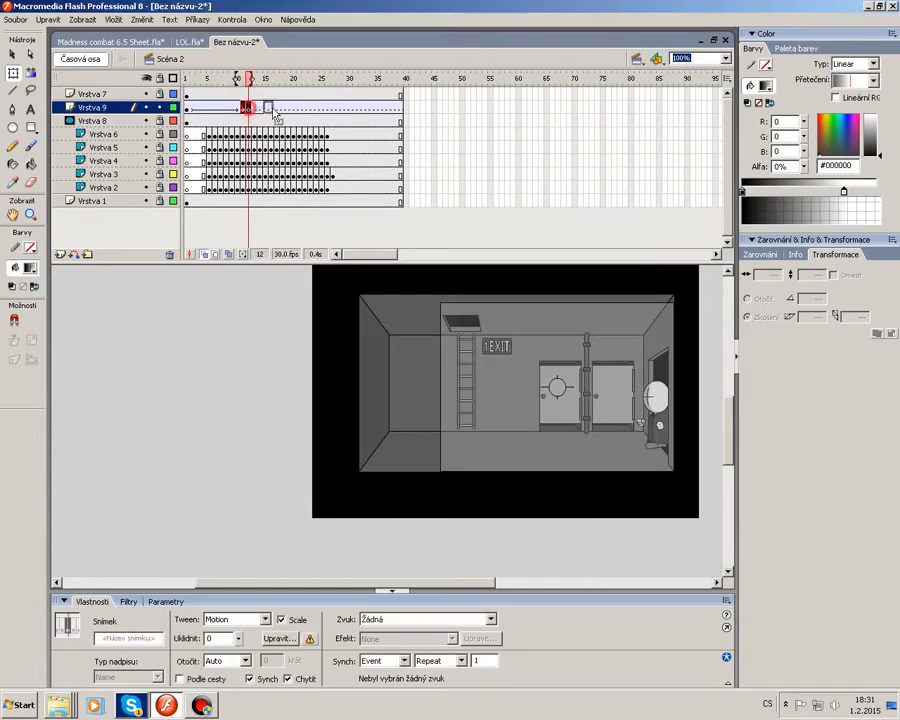
pyautogui.moveTo(248, 107); pyautogui.dragTo(287, 108)
# Switch to Scene 1 and move the gradient tween's start keyframe to frame 10.
pyautogui.moveTo(239, 77); pyautogui.dragTo(187, 81)
pyautogui.click(637, 58)
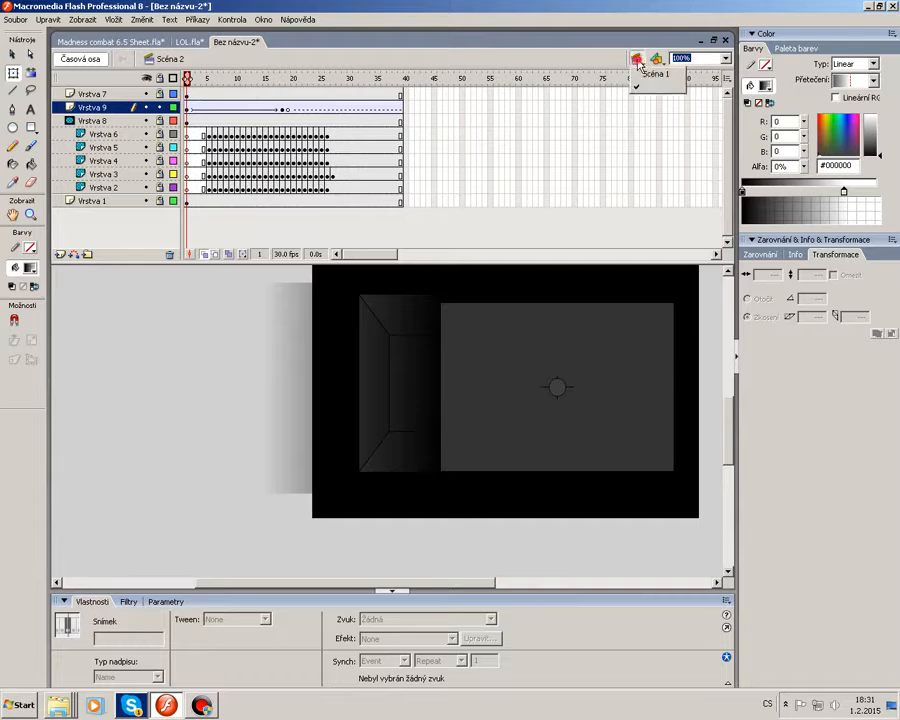
pyautogui.click(652, 72)
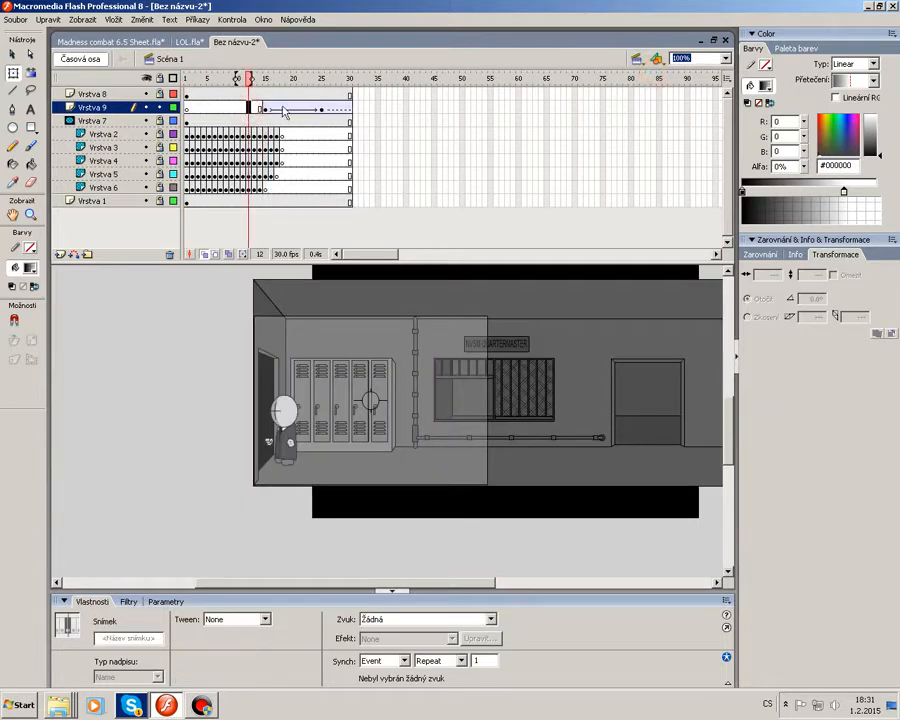
pyautogui.click(265, 108)
pyautogui.moveTo(265, 108); pyautogui.dragTo(238, 109)
# Test the movie to preview the scene transition.
pyautogui.click(197, 19)
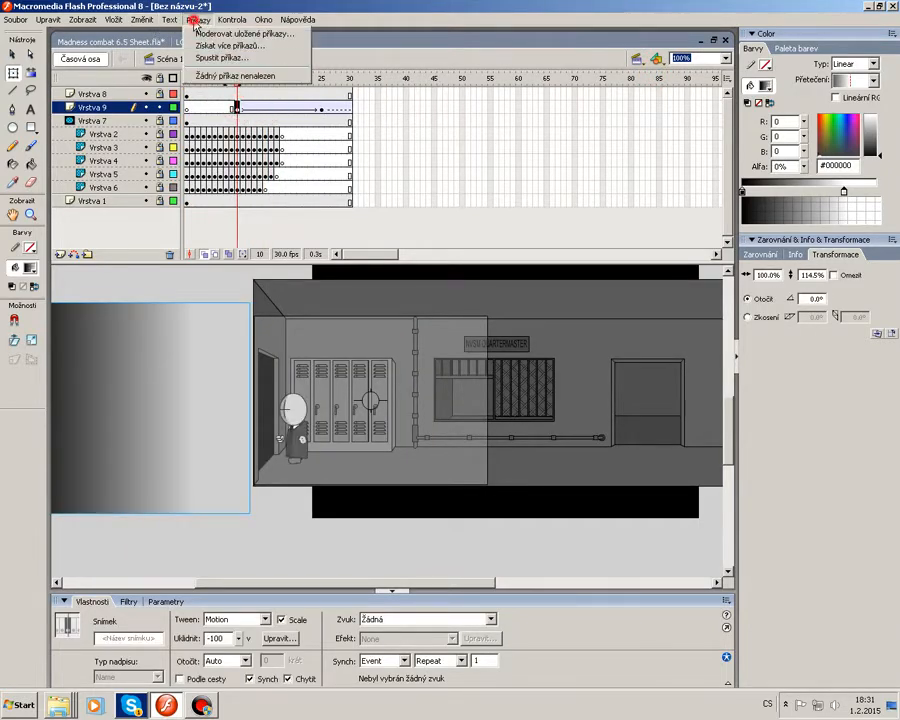
pyautogui.click(288, 107)
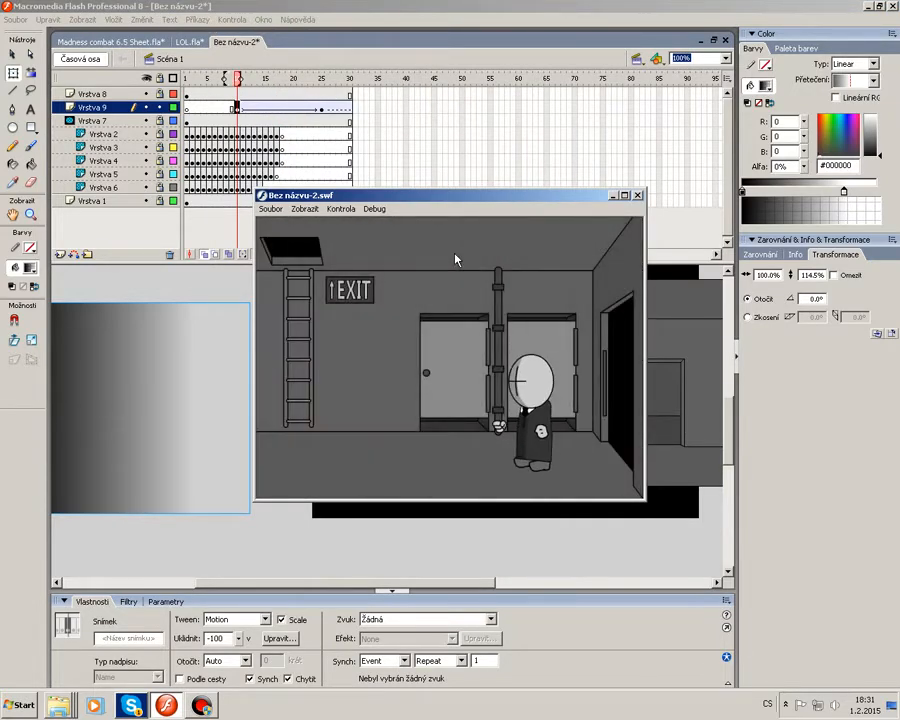
pyautogui.click(637, 196)
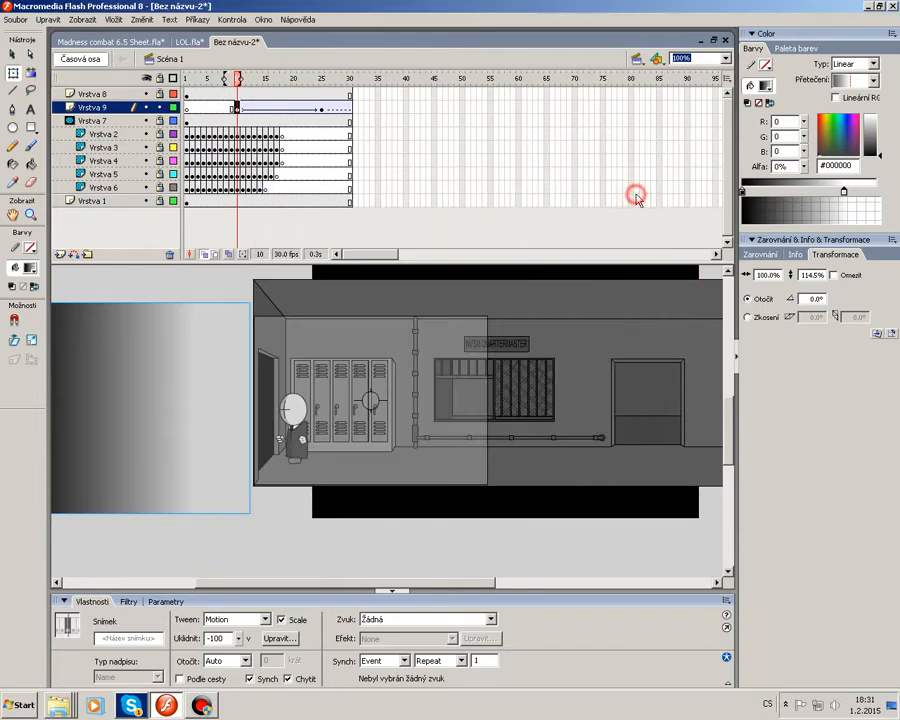
# Remove all frames of the gradient layer Vrstva 9 in Scene 1.
pyautogui.moveTo(369, 100); pyautogui.dragTo(190, 107)
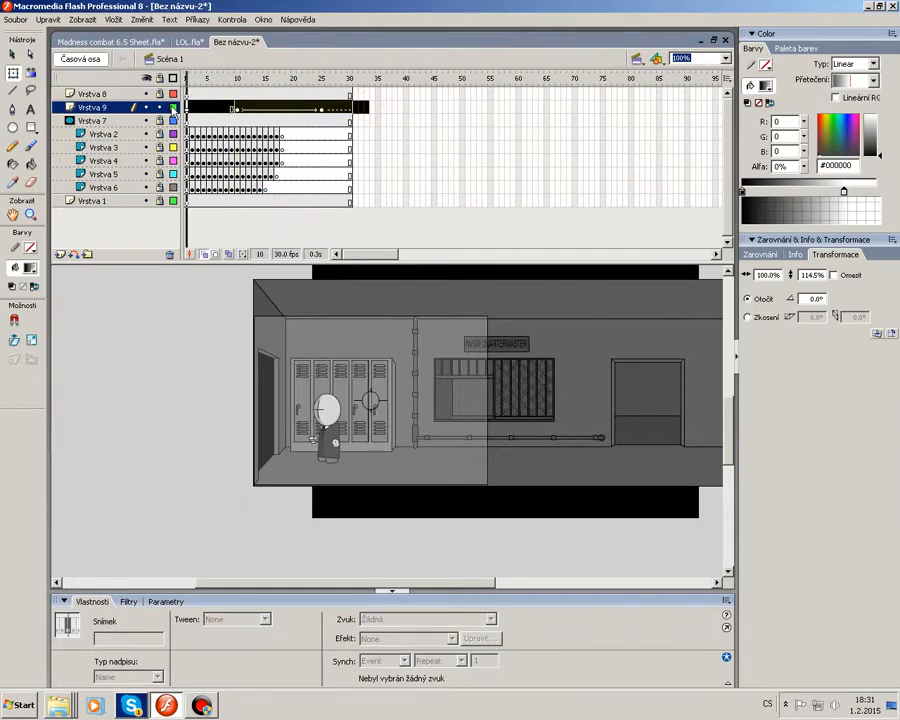
pyautogui.rightClick(217, 106)
pyautogui.click(256, 144)
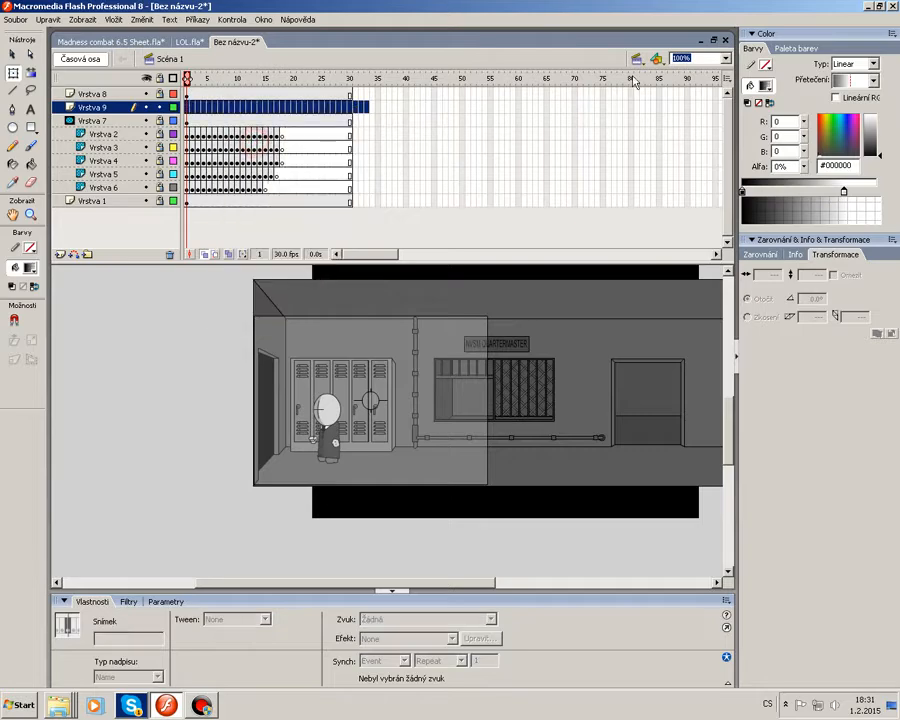
# Switch to Scene 2 and delete the gradient layer Vrstva 9.
pyautogui.click(636, 58)
pyautogui.click(646, 84)
pyautogui.moveTo(450, 107); pyautogui.dragTo(190, 107)
pyautogui.rightClick(240, 105)
pyautogui.click(273, 128)
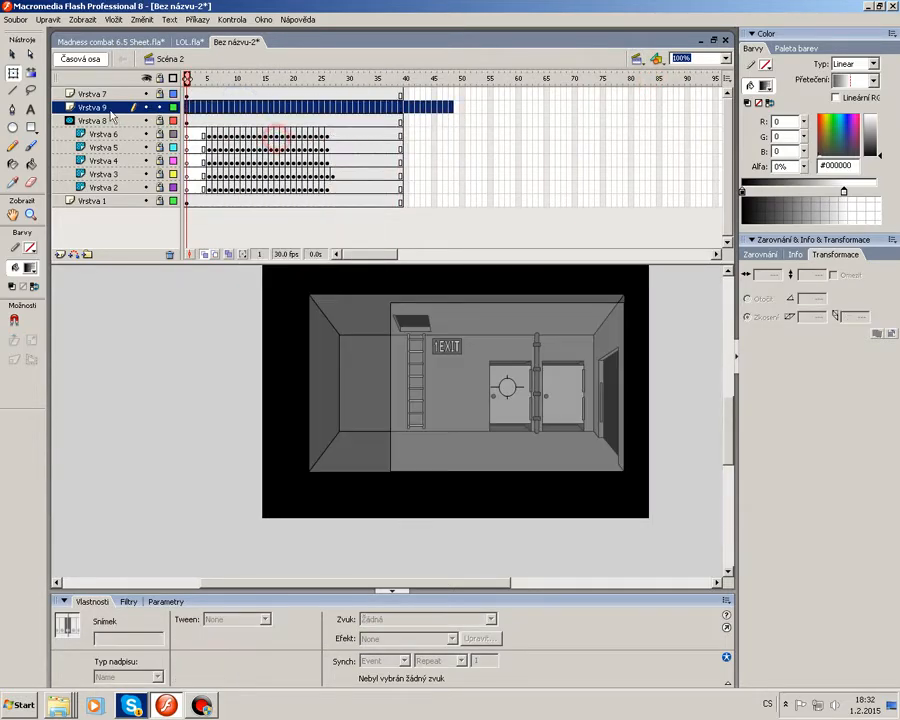
pyautogui.rightClick(102, 107)
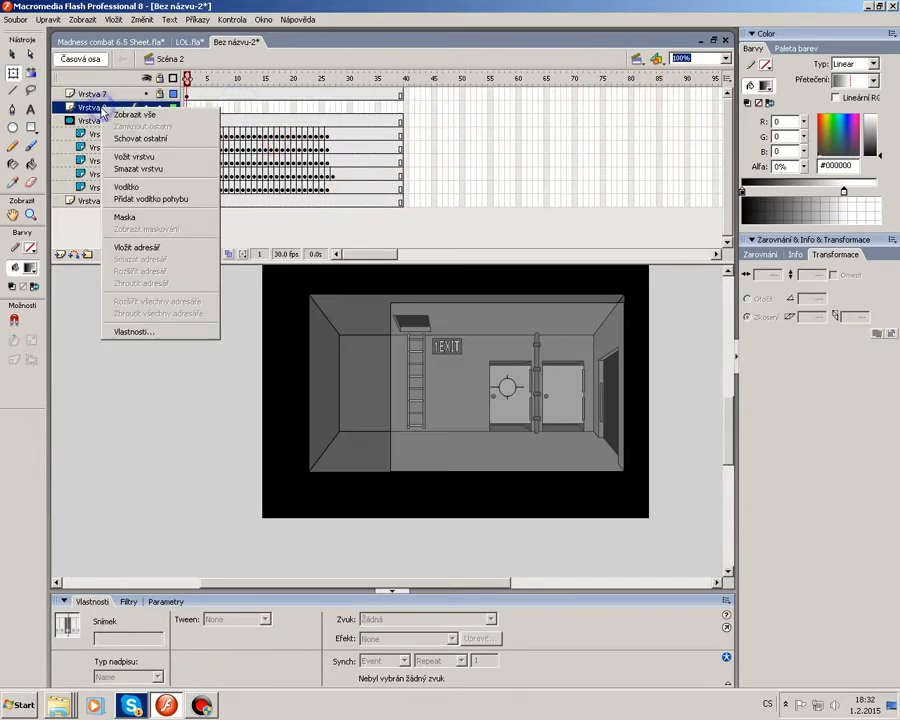
pyautogui.click(150, 170)
# Switch to Scene 1 and delete its gradient layer Vrstva 9 as well.
pyautogui.click(636, 58)
pyautogui.click(647, 74)
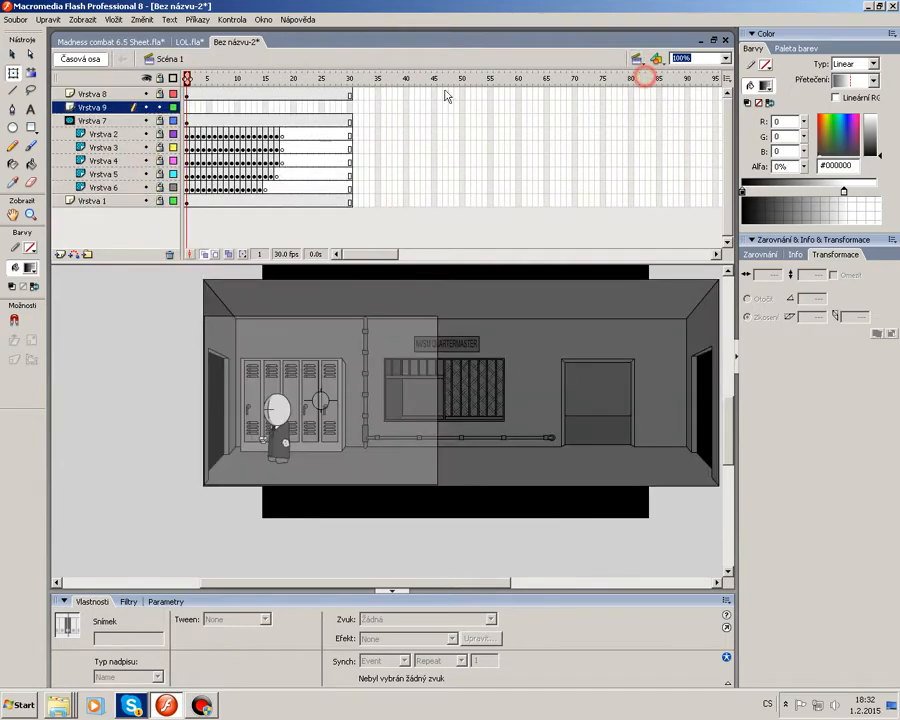
pyautogui.rightClick(114, 107)
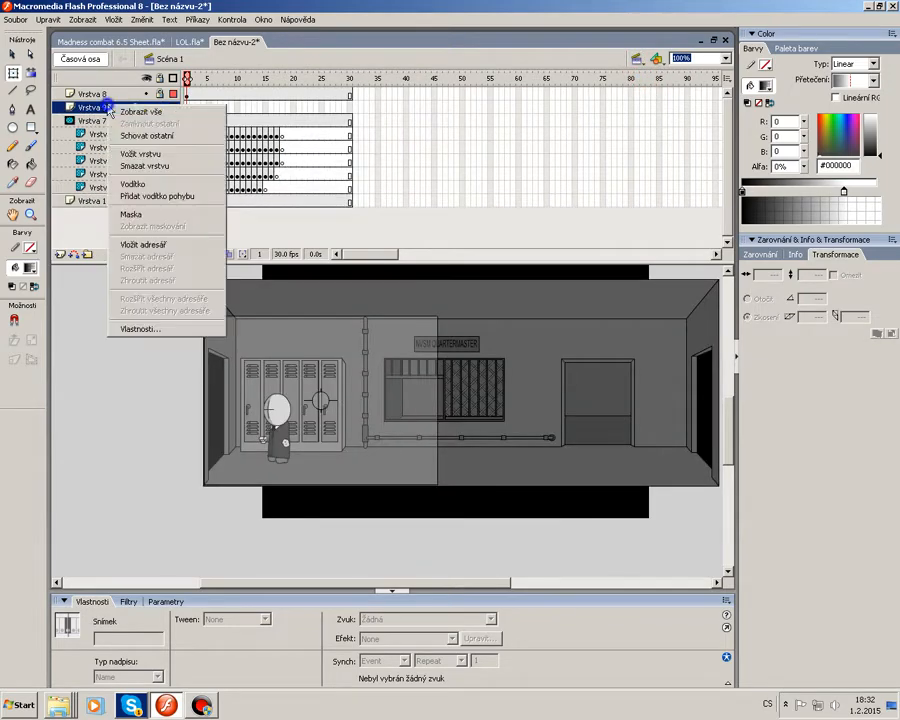
pyautogui.click(157, 167)
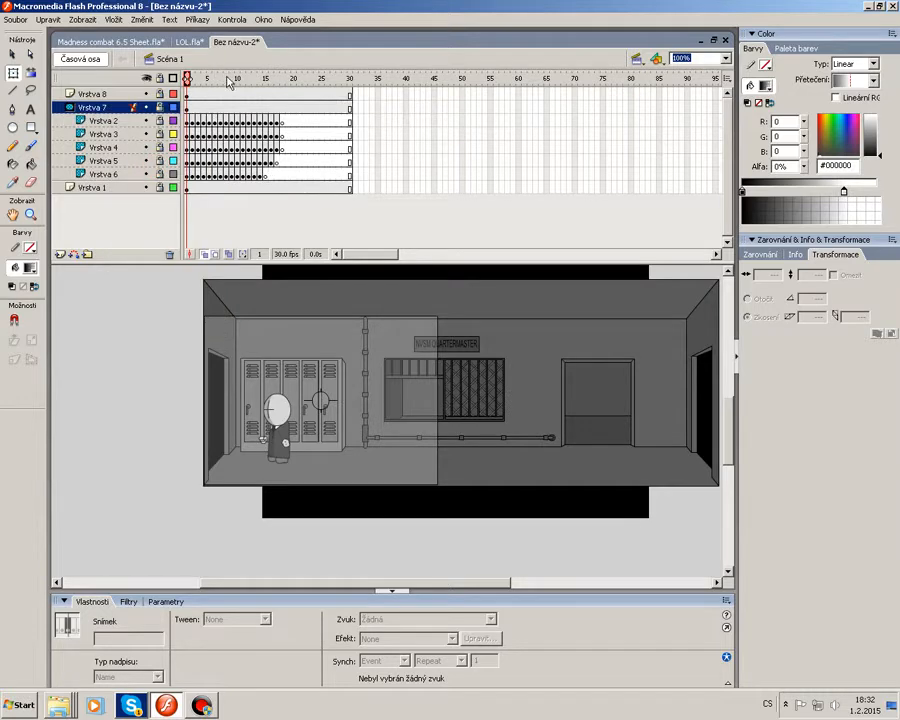
# Apply a motion tween to Vrstva 8 starting at frame 1.
pyautogui.click(187, 77)
pyautogui.click(188, 94)
pyautogui.rightClick(189, 94)
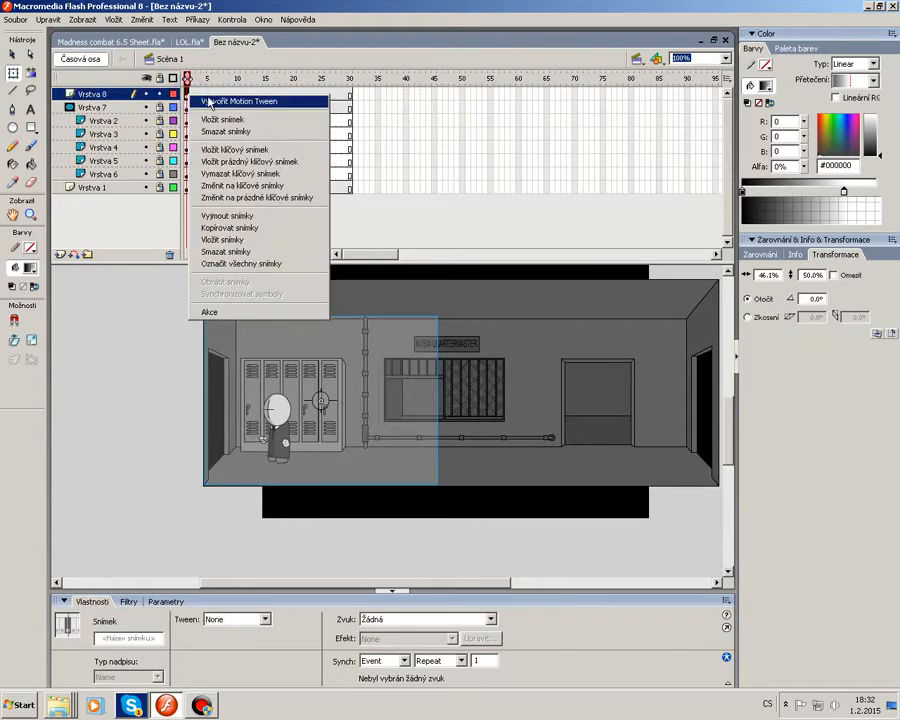
pyautogui.click(217, 102)
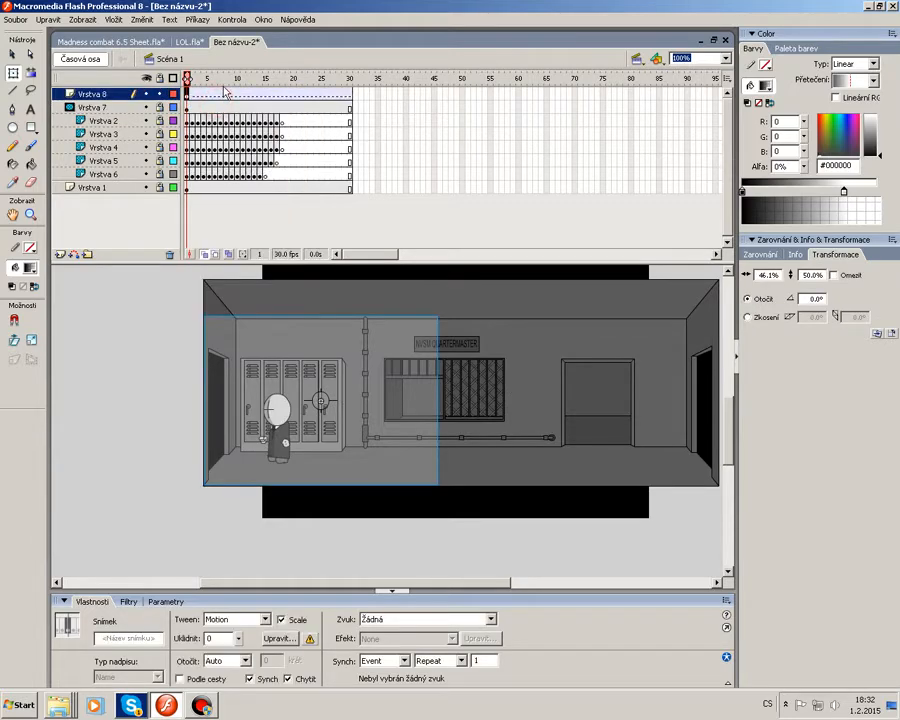
# Insert keyframes at frames 19 and 30 on the mask layer Vrstva 8 in Scene 1.
pyautogui.press('Return')
pyautogui.click(287, 77)
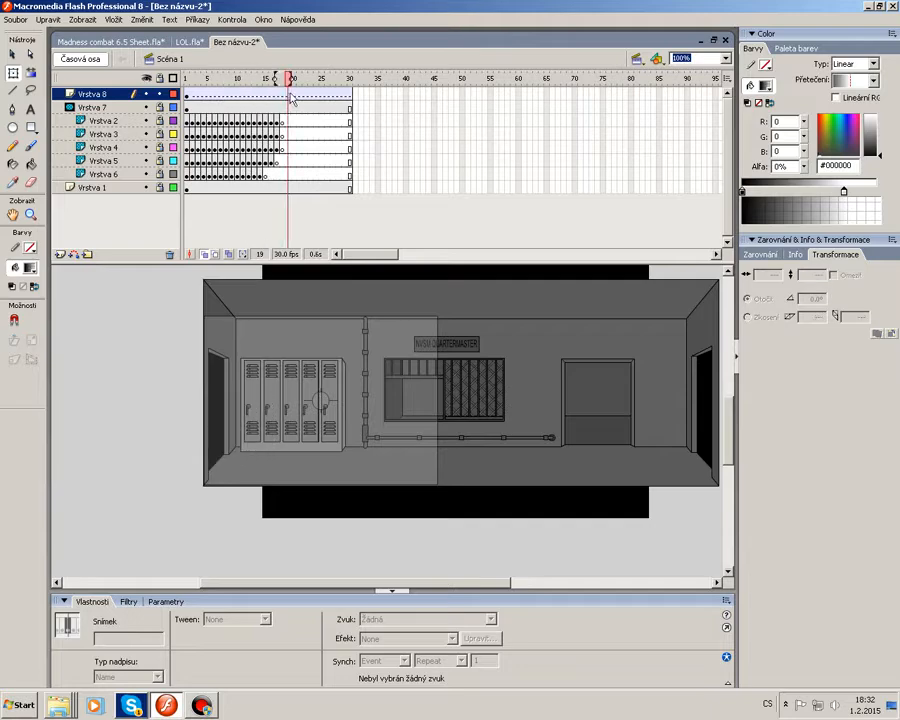
pyautogui.click(286, 92)
pyautogui.rightClick(286, 94)
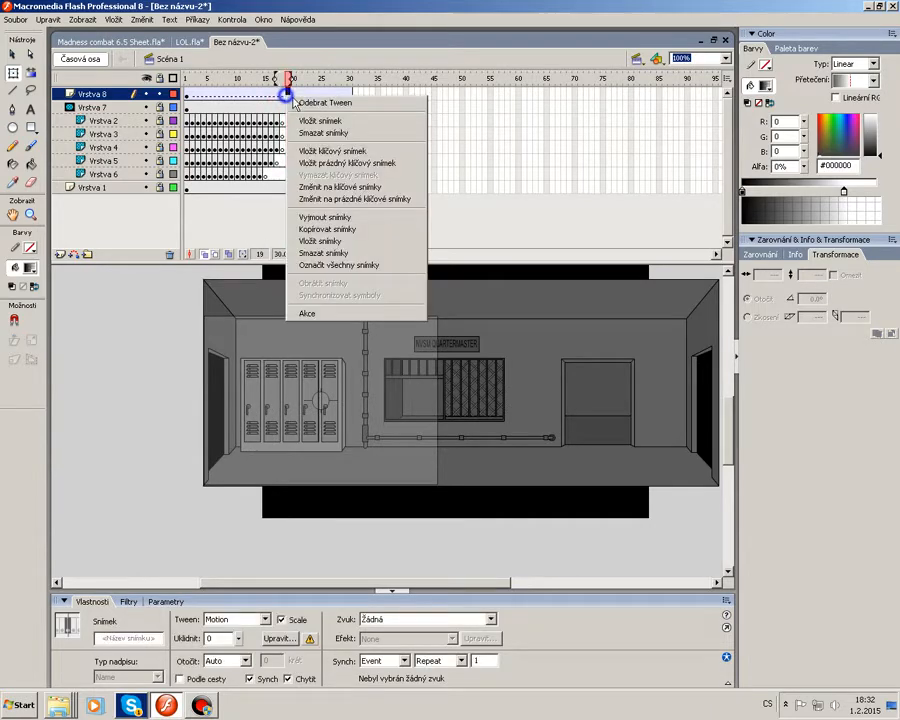
pyautogui.click(345, 150)
pyautogui.rightClick(350, 94)
pyautogui.click(393, 150)
# At frame 30, shrink the mask rectangle with Free Transform to about 18 px and move it onto the left doorway.
pyautogui.rightClick(364, 411)
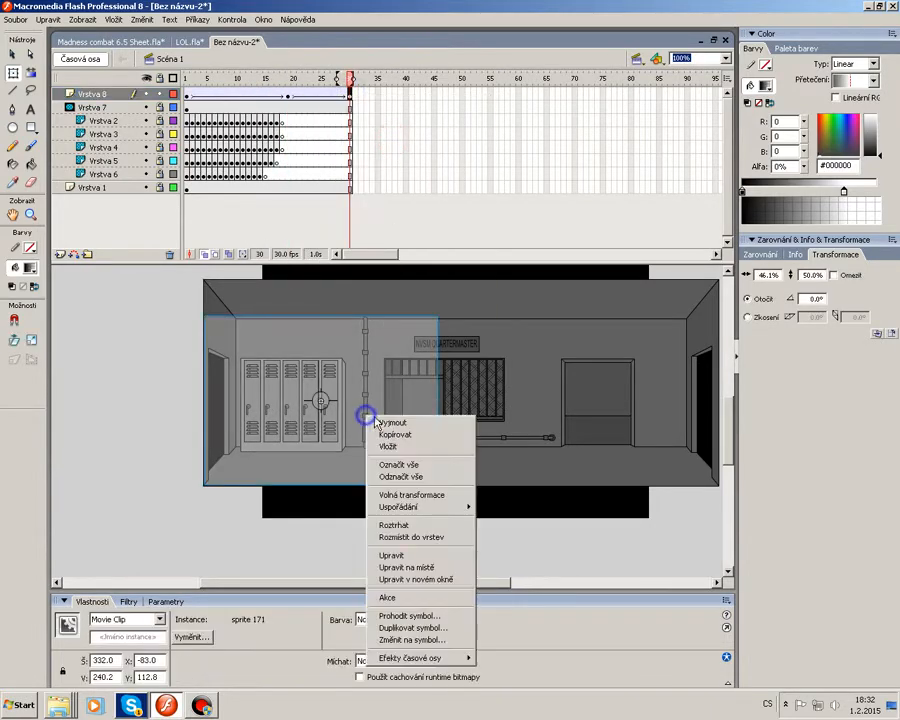
pyautogui.click(414, 492)
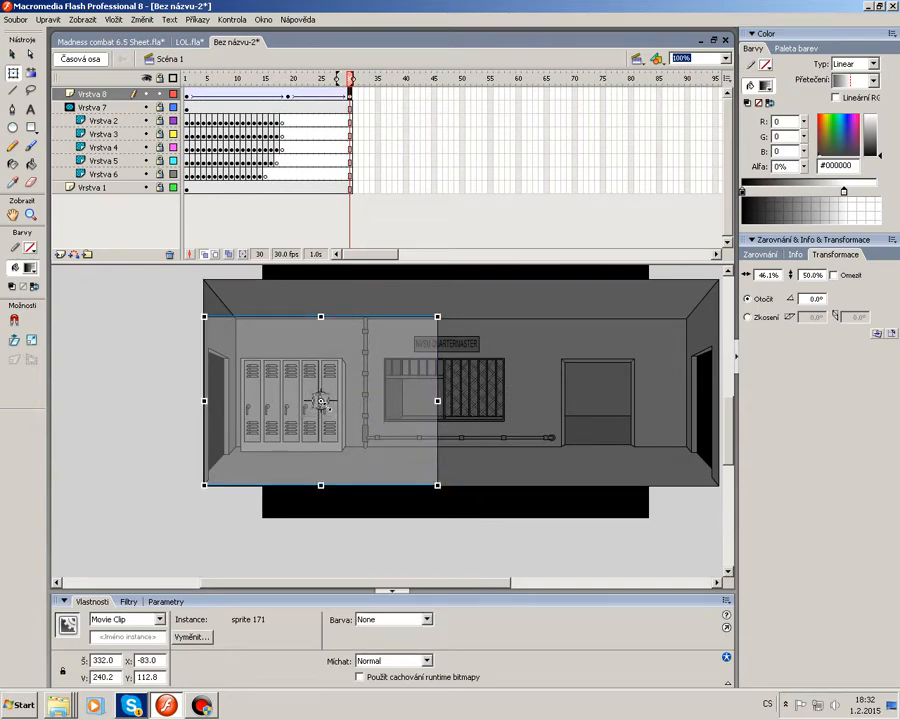
pyautogui.moveTo(326, 406); pyautogui.dragTo(327, 407)
pyautogui.click(376, 422)
pyautogui.click(320, 401)
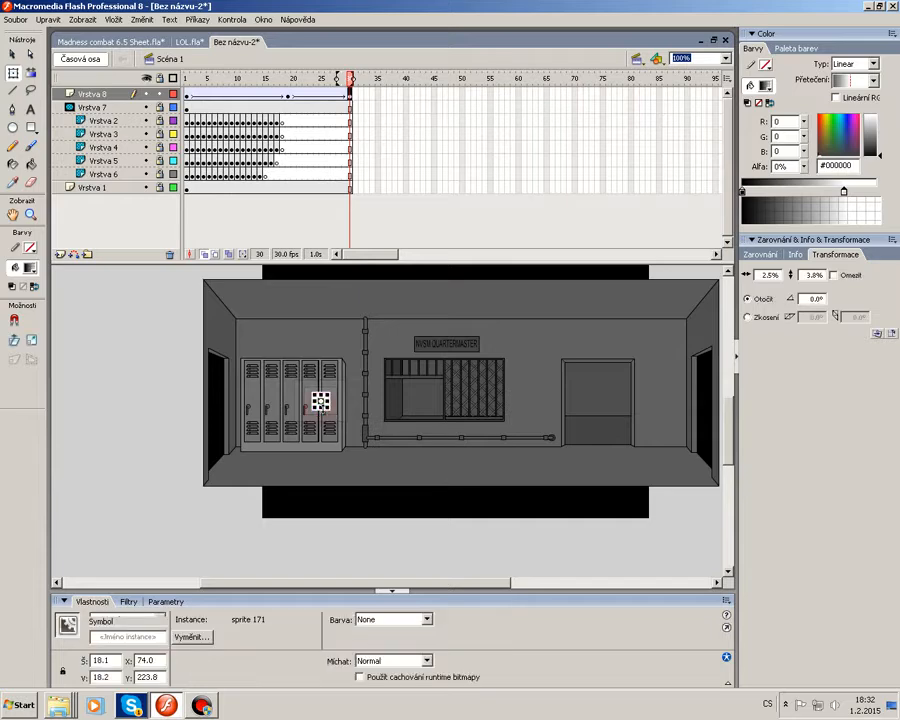
pyautogui.click(381, 424)
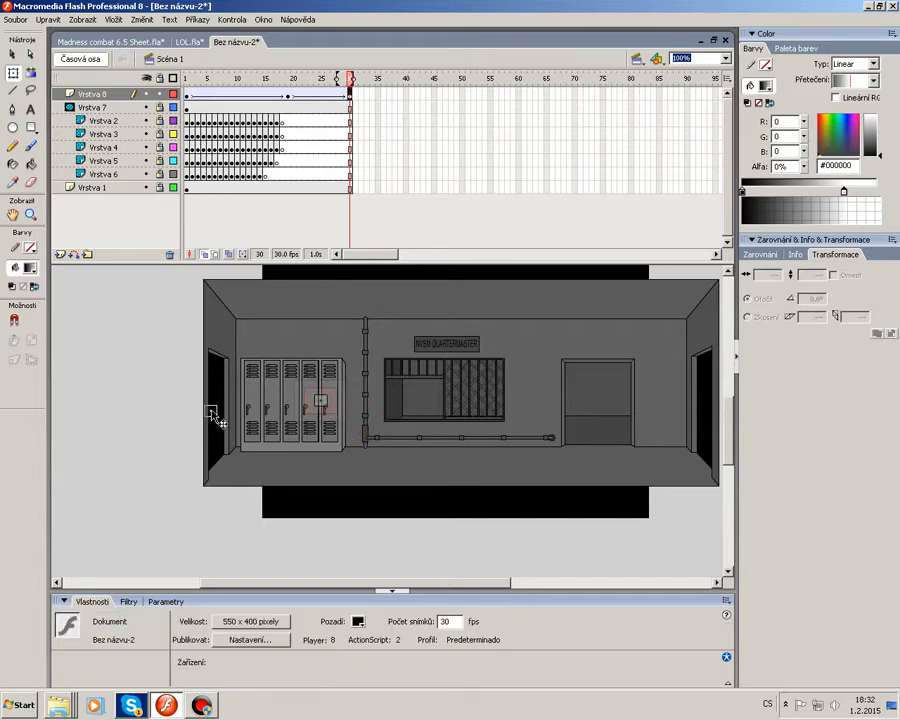
pyautogui.moveTo(216, 411); pyautogui.dragTo(216, 410)
pyautogui.click(343, 438)
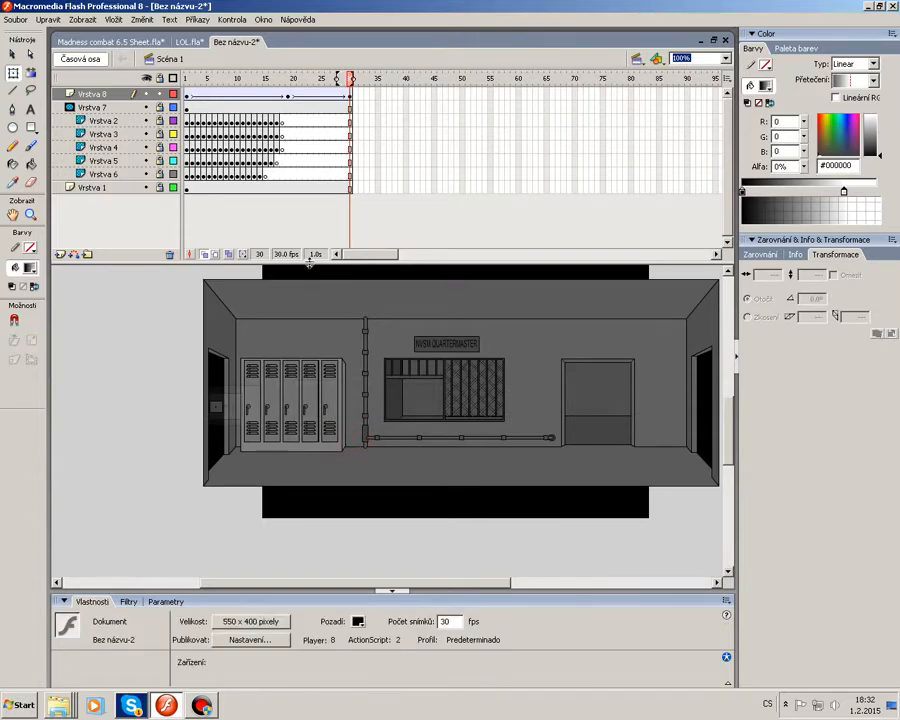
# Set the easing of the Vrstva 8 tween at frame 19 to -100.
pyautogui.click(284, 94)
pyautogui.click(289, 94)
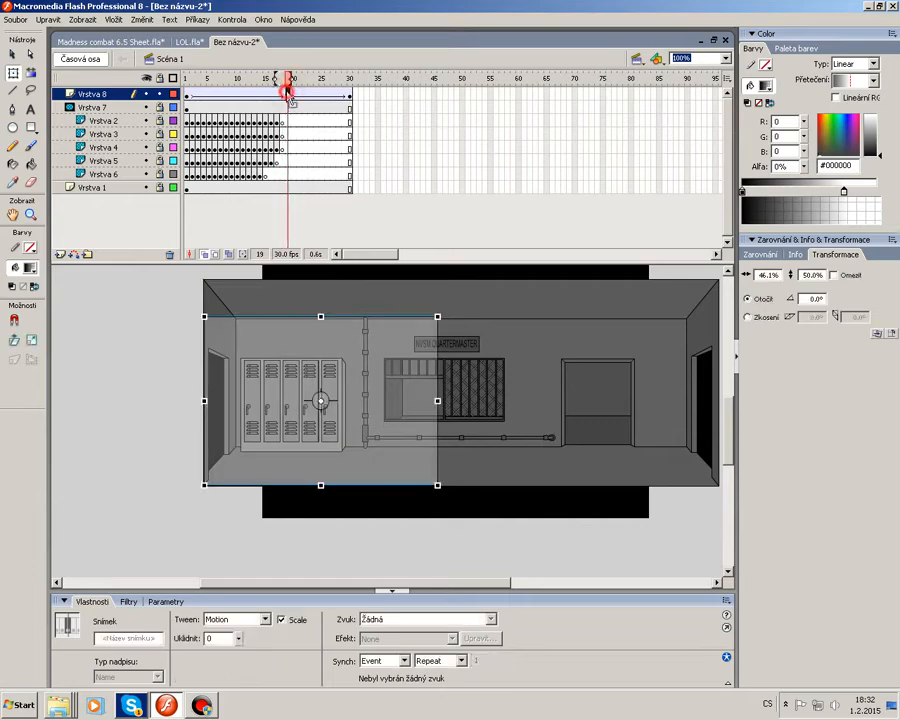
pyautogui.click(123, 451)
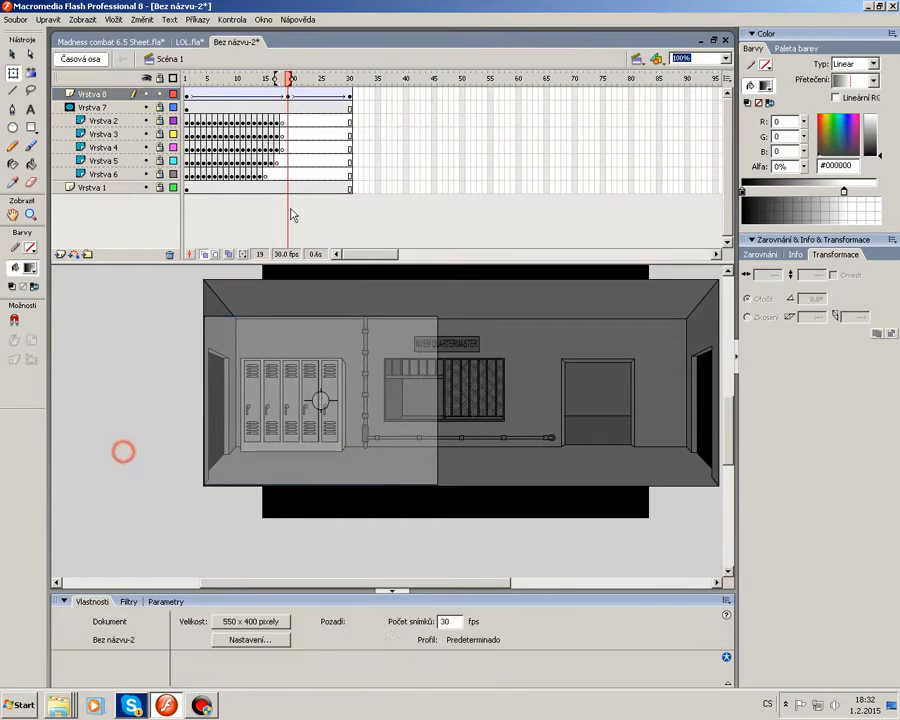
pyautogui.moveTo(251, 77); pyautogui.dragTo(294, 90)
pyautogui.press('Return')
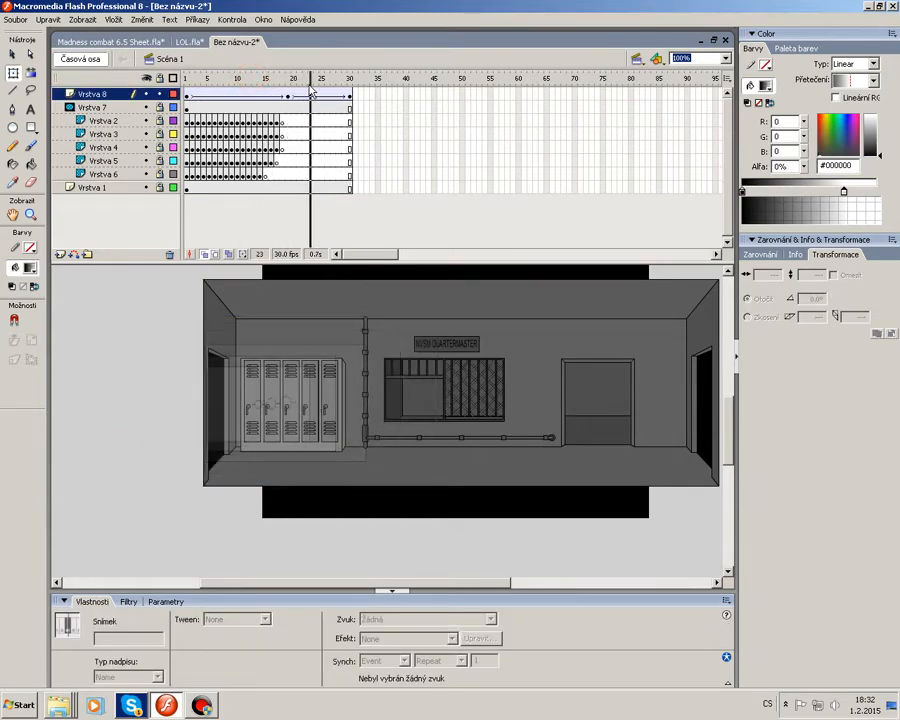
pyautogui.click(289, 94)
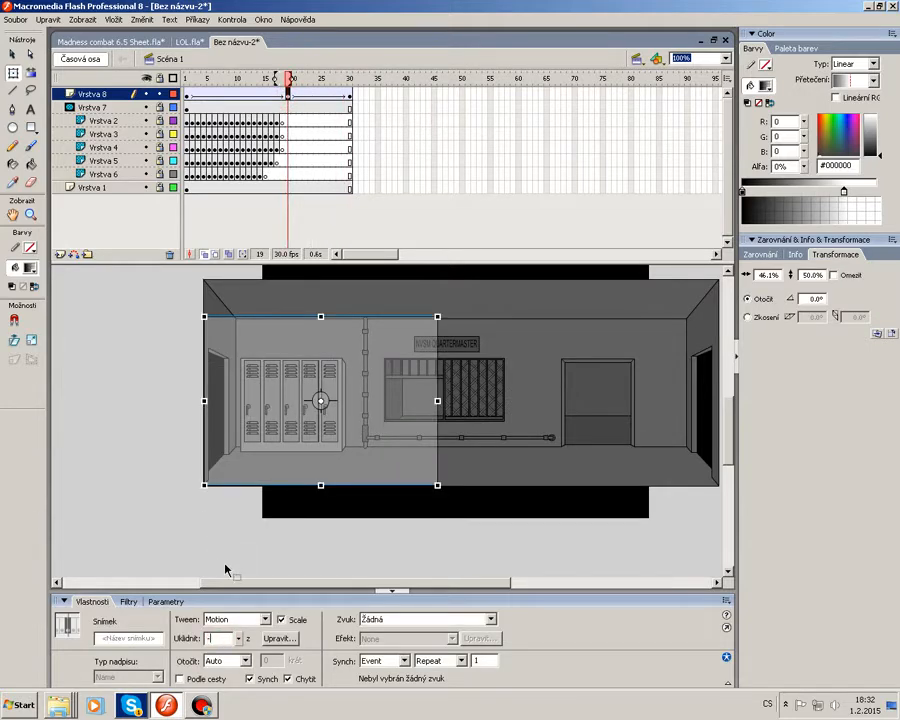
pyautogui.click(138, 478)
# Scrub and play the Scene 1 timeline to preview the mask tween.
pyautogui.click(282, 82)
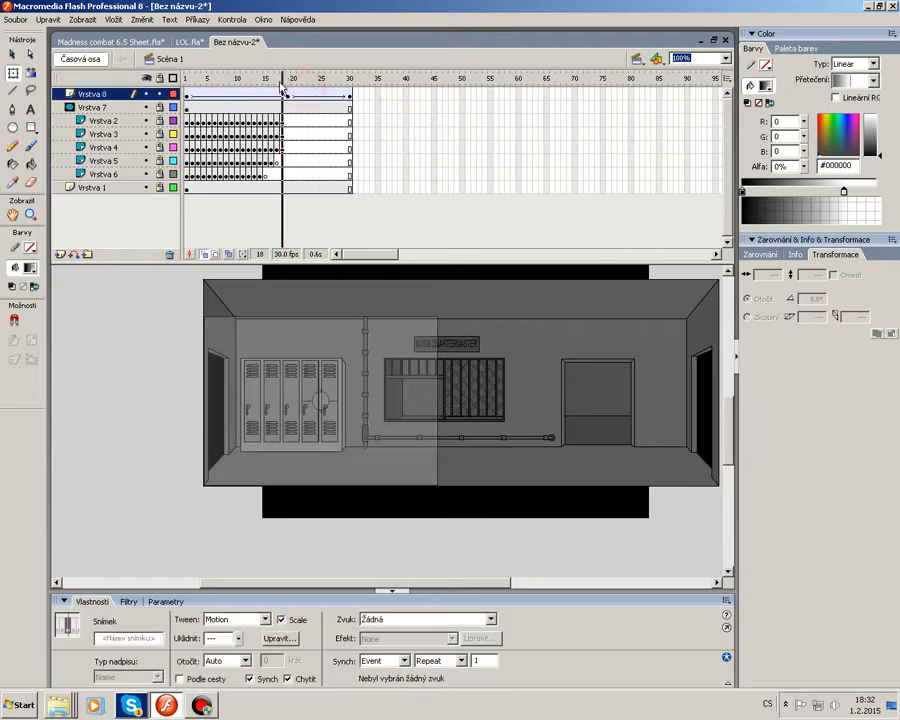
pyautogui.press('Return')
pyautogui.moveTo(280, 81); pyautogui.dragTo(359, 88)
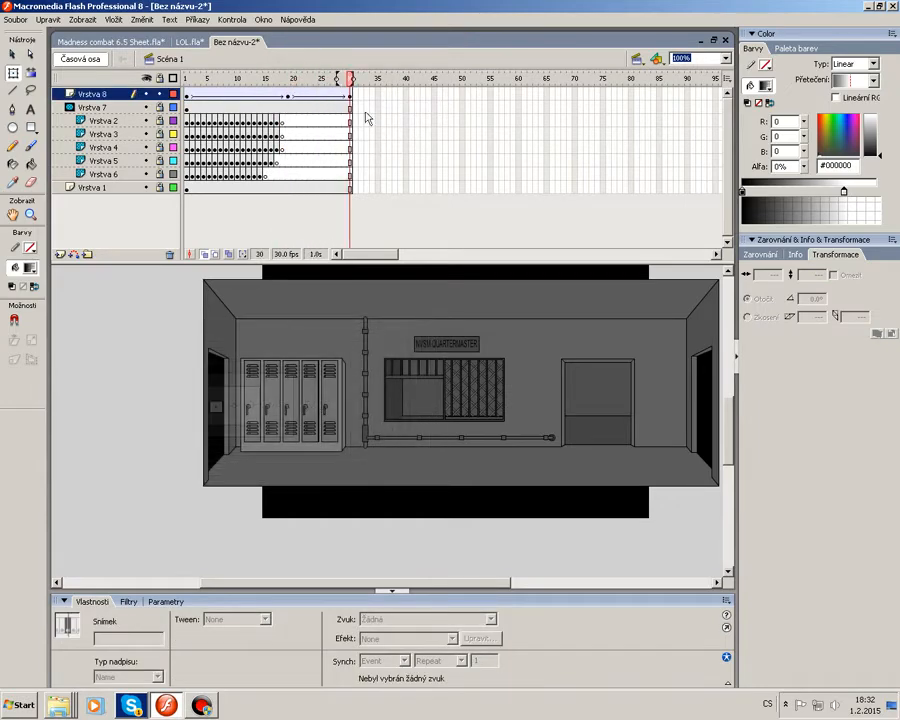
# Switch to Scene 2 and create a motion tween on the mask layer Vrstva 7.
pyautogui.click(640, 57)
pyautogui.click(655, 83)
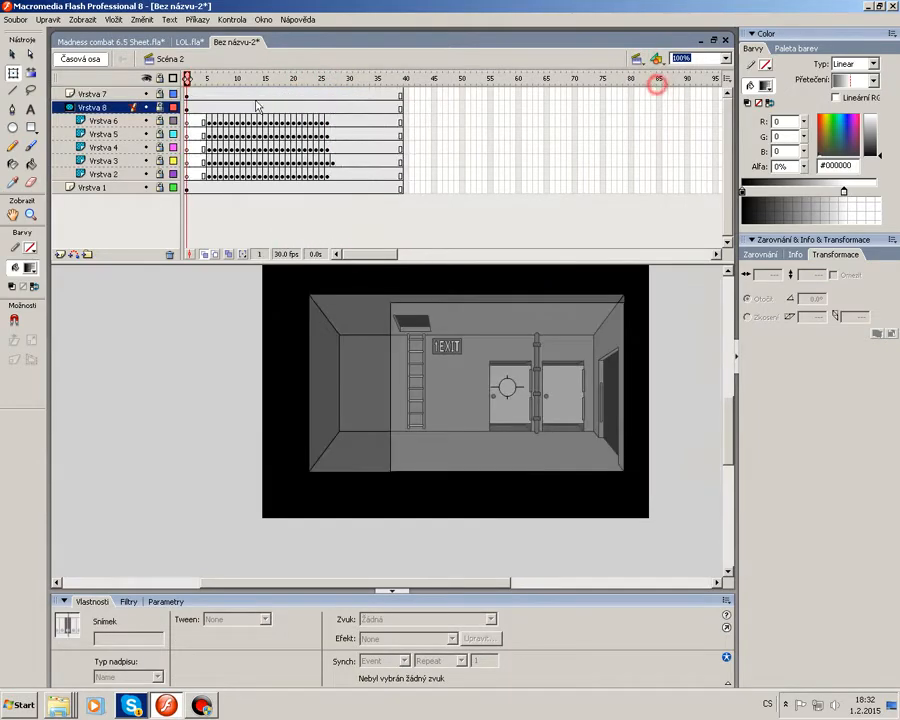
pyautogui.rightClick(187, 94)
pyautogui.click(213, 102)
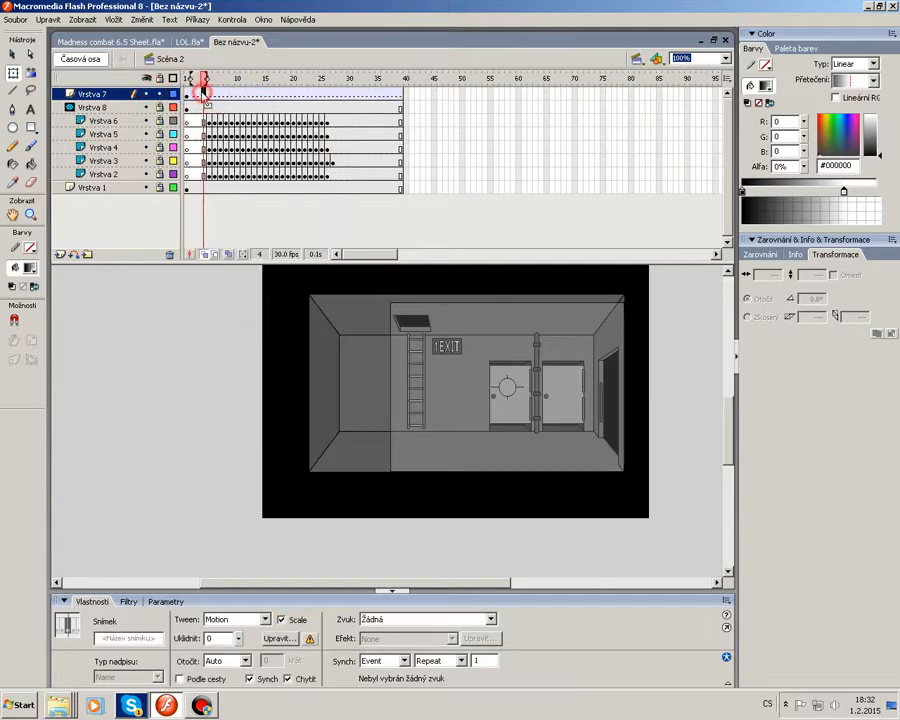
# Insert a keyframe at frame 11 on Vrstva 7.
pyautogui.click(508, 376)
pyautogui.rightClick(517, 366)
pyautogui.click(541, 384)
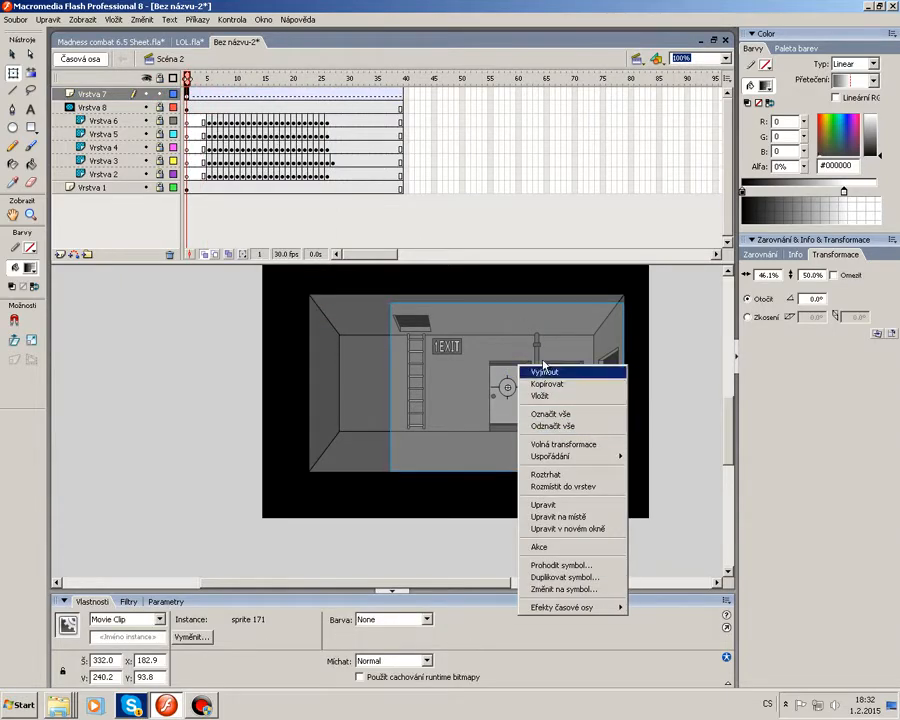
pyautogui.click(242, 94)
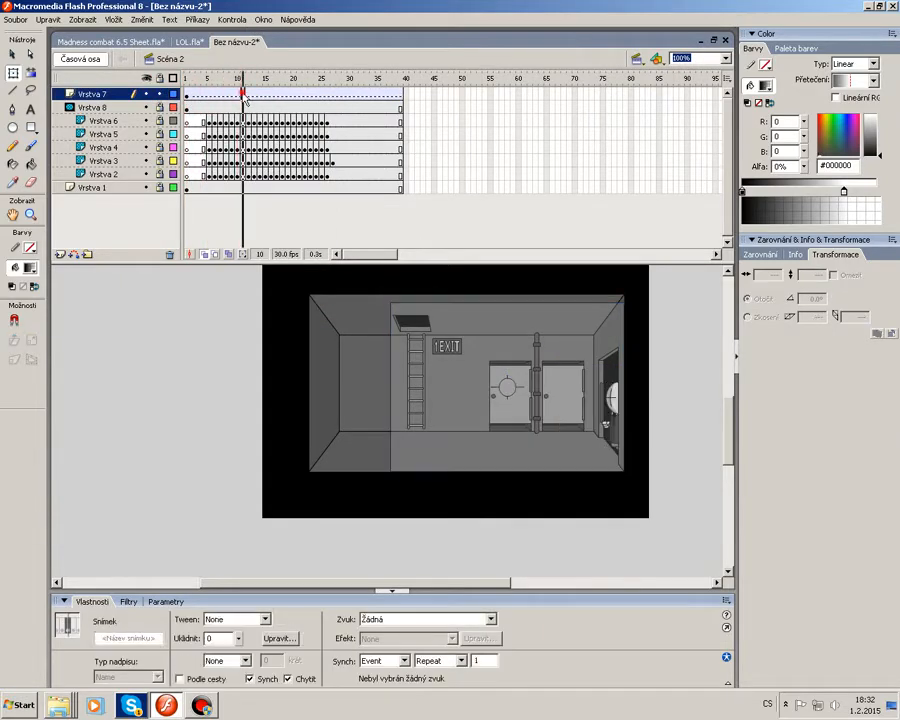
pyautogui.rightClick(242, 94)
pyautogui.click(317, 145)
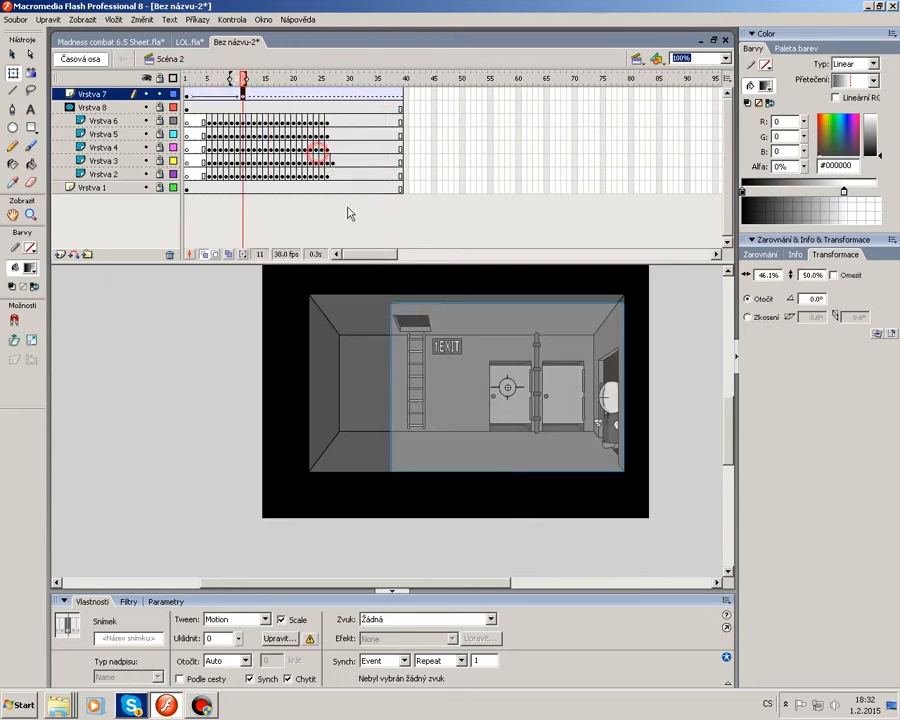
# At frame 1, shrink the mask with Free Transform to about 14 px and move it onto the right doorway.
pyautogui.click(188, 97)
pyautogui.rightClick(558, 340)
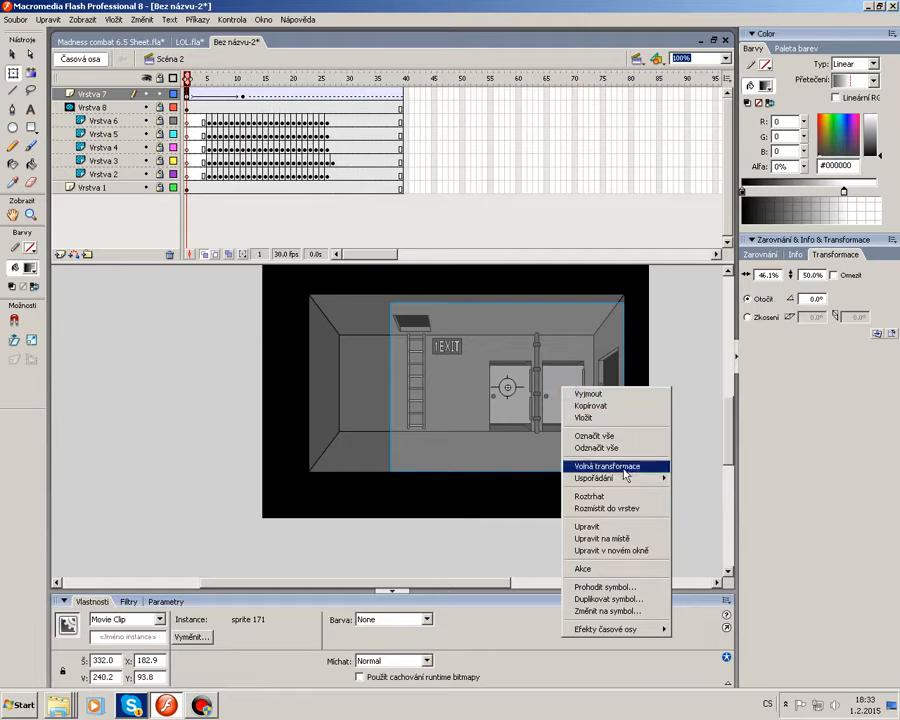
pyautogui.click(618, 461)
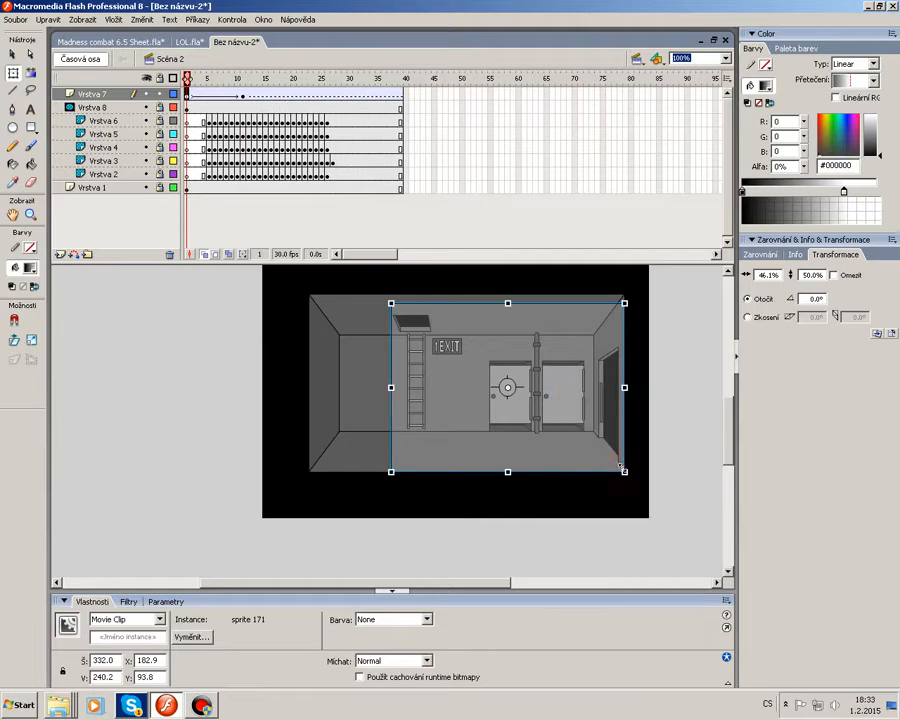
pyautogui.moveTo(512, 391); pyautogui.dragTo(513, 392)
pyautogui.click(547, 400)
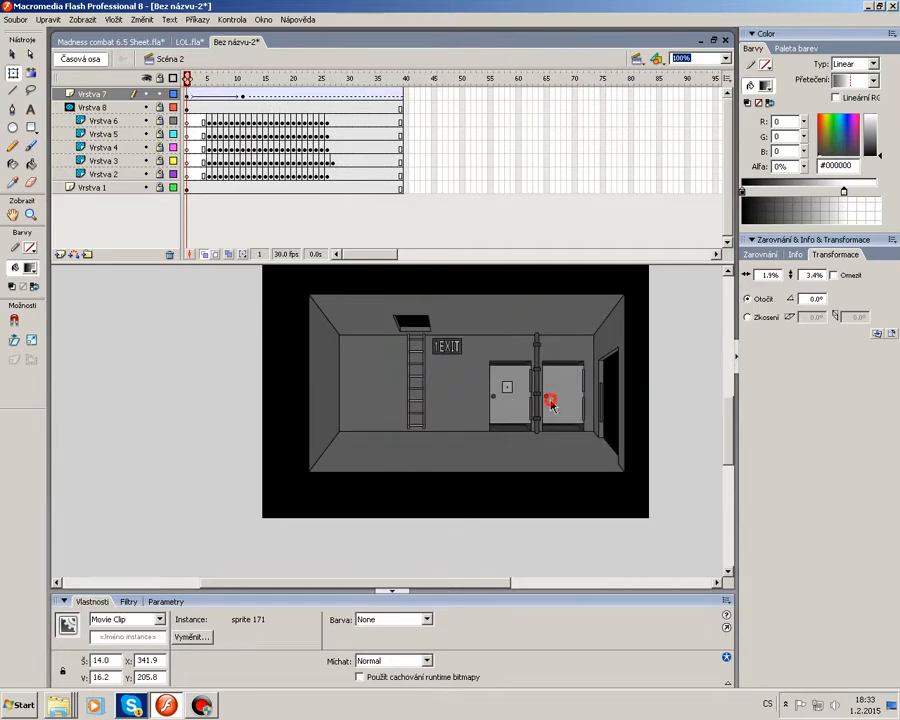
pyautogui.click(508, 391)
pyautogui.click(533, 418)
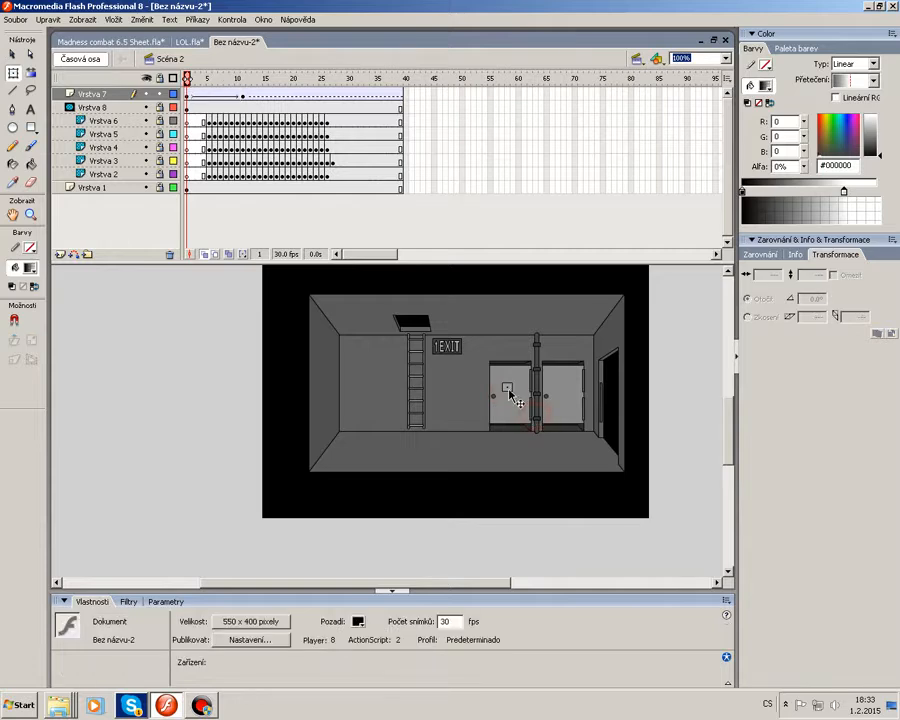
pyautogui.moveTo(612, 406); pyautogui.dragTo(611, 402)
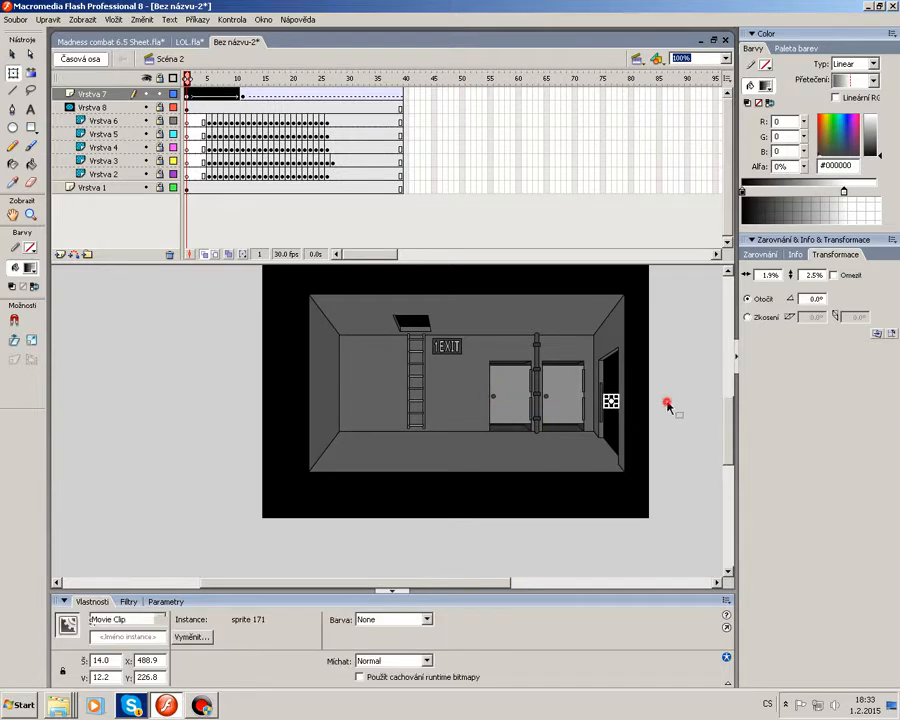
pyautogui.click(668, 402)
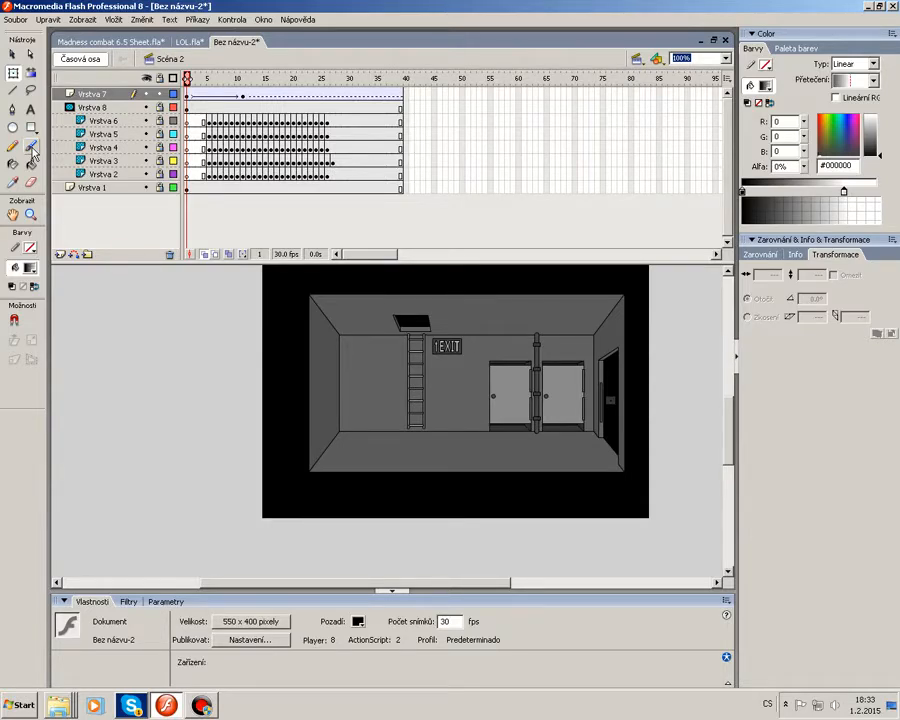
# Move Vrstva 7's end keyframe to frame 15 and set the frame-1 tween easing to 100.
pyautogui.click(243, 95)
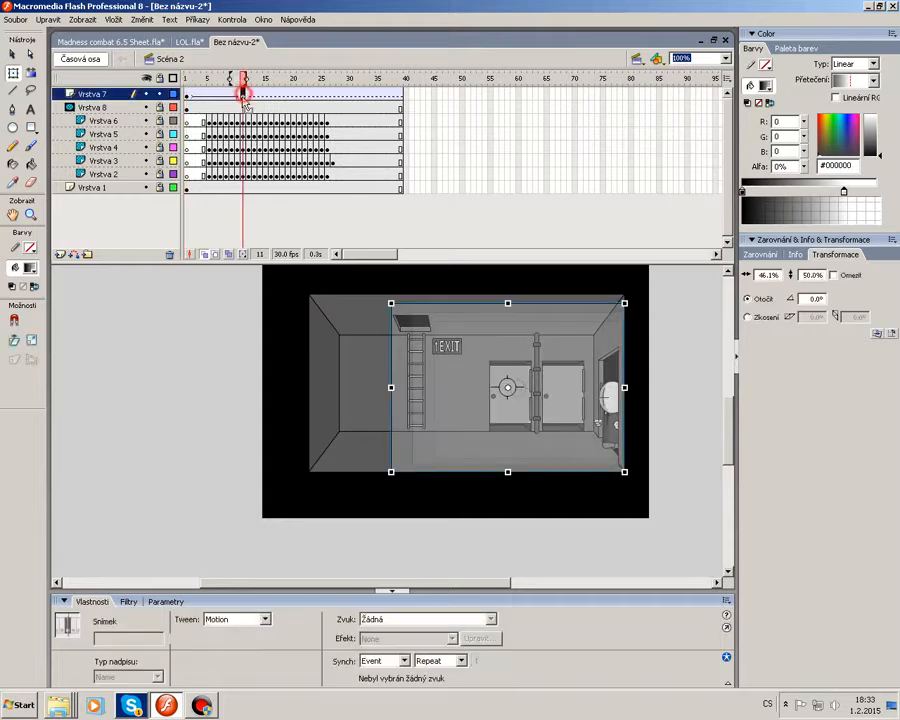
pyautogui.moveTo(243, 95); pyautogui.dragTo(256, 102)
pyautogui.click(187, 95)
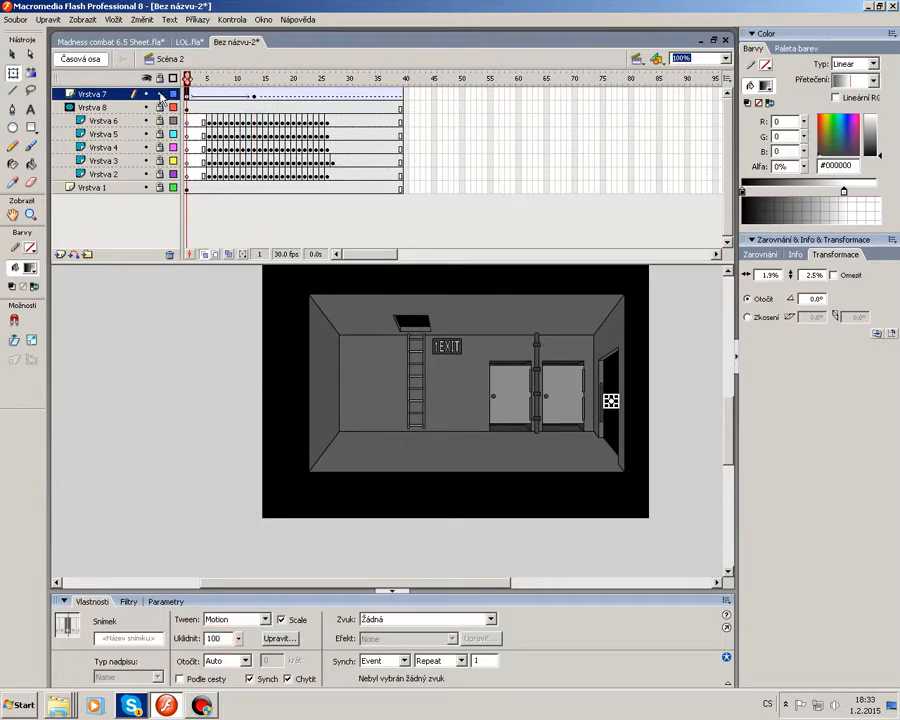
pyautogui.press('Return')
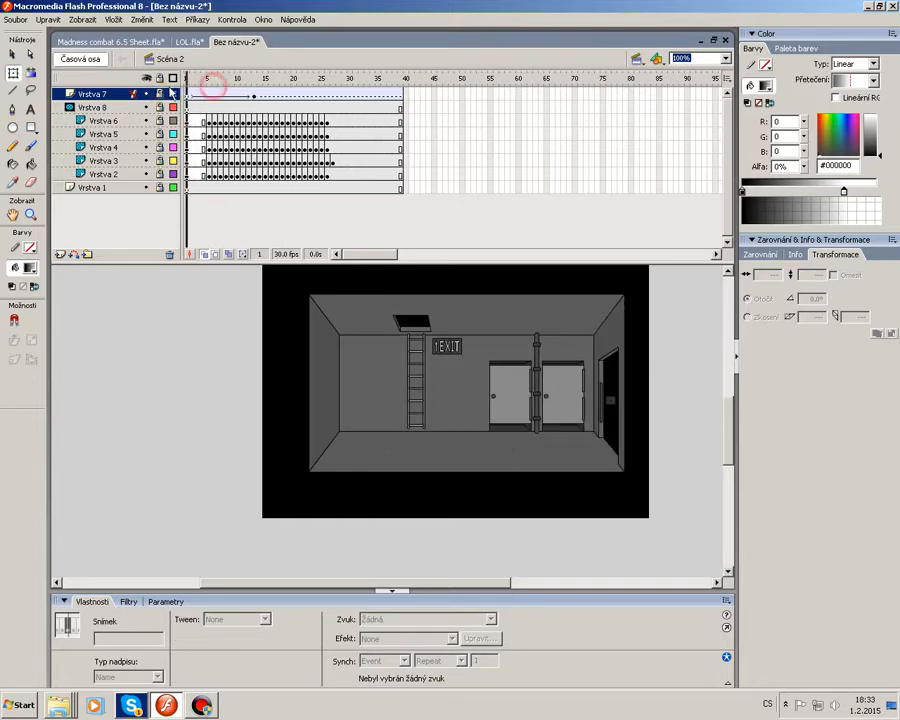
# Test the movie to preview the exit-room transition, then close the player.
pyautogui.moveTo(170, 90); pyautogui.dragTo(309, 102)
pyautogui.moveTo(226, 82); pyautogui.dragTo(174, 88)
pyautogui.click(198, 21)
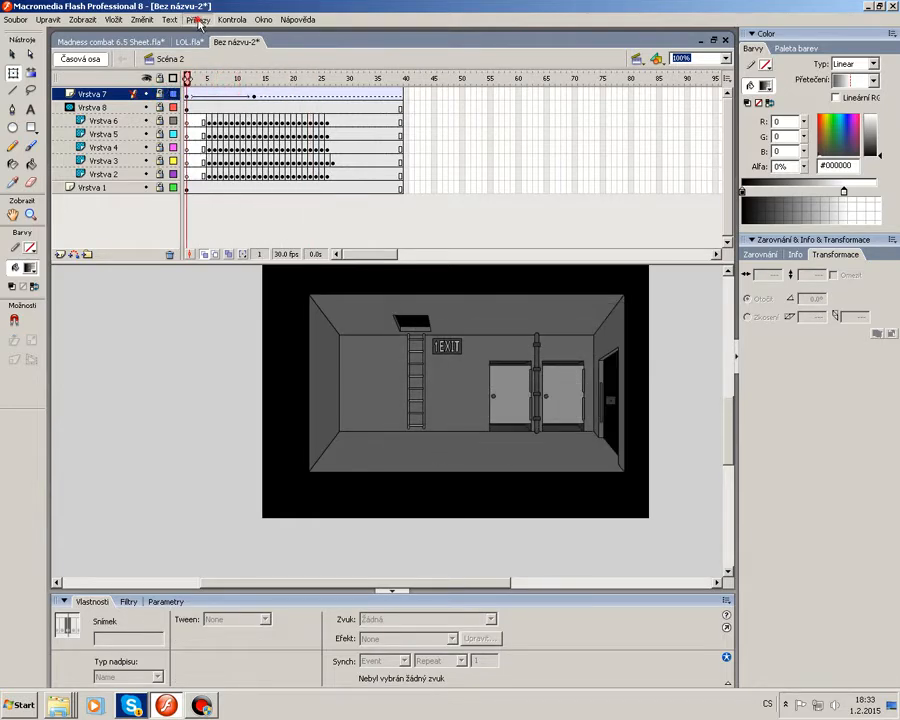
pyautogui.moveTo(232, 19)
pyautogui.click(260, 274)
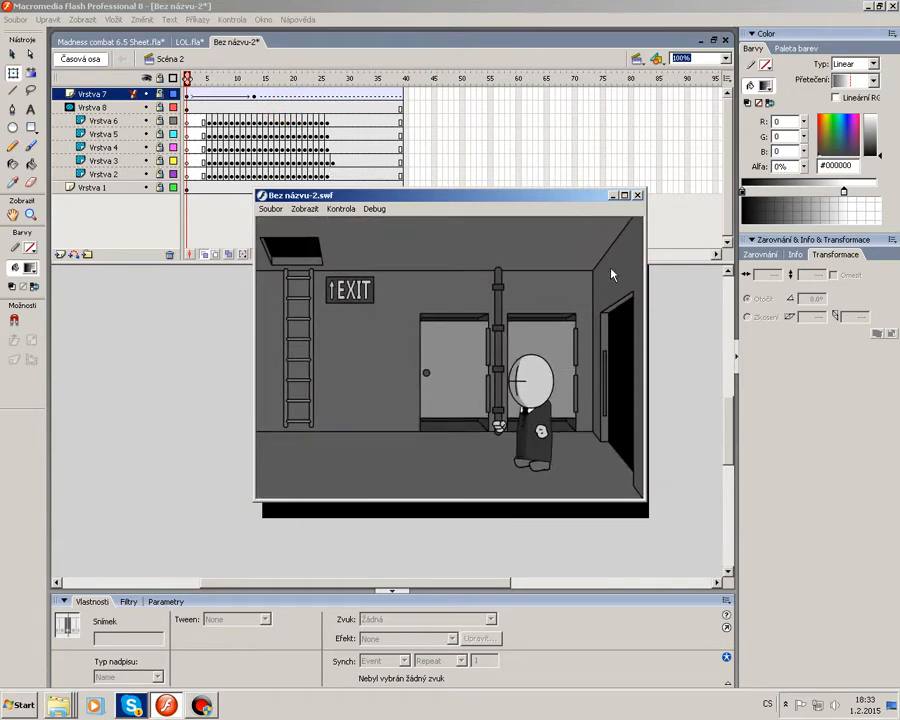
pyautogui.click(637, 195)
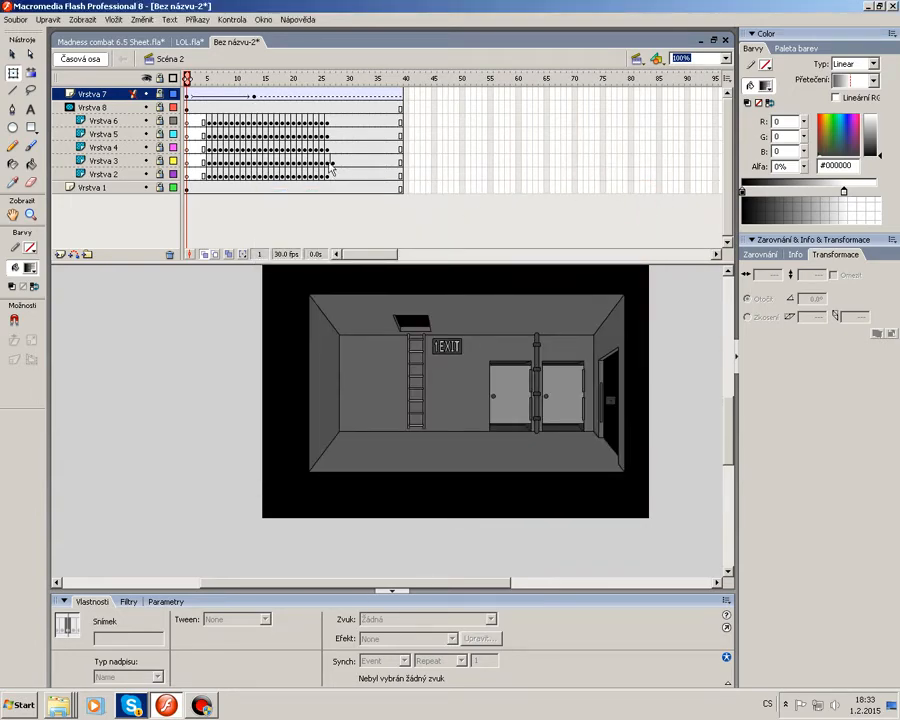
# Switch to Scene 1 at 50% zoom and move Vrstva 8's middle keyframe to frame 14.
pyautogui.click(701, 62)
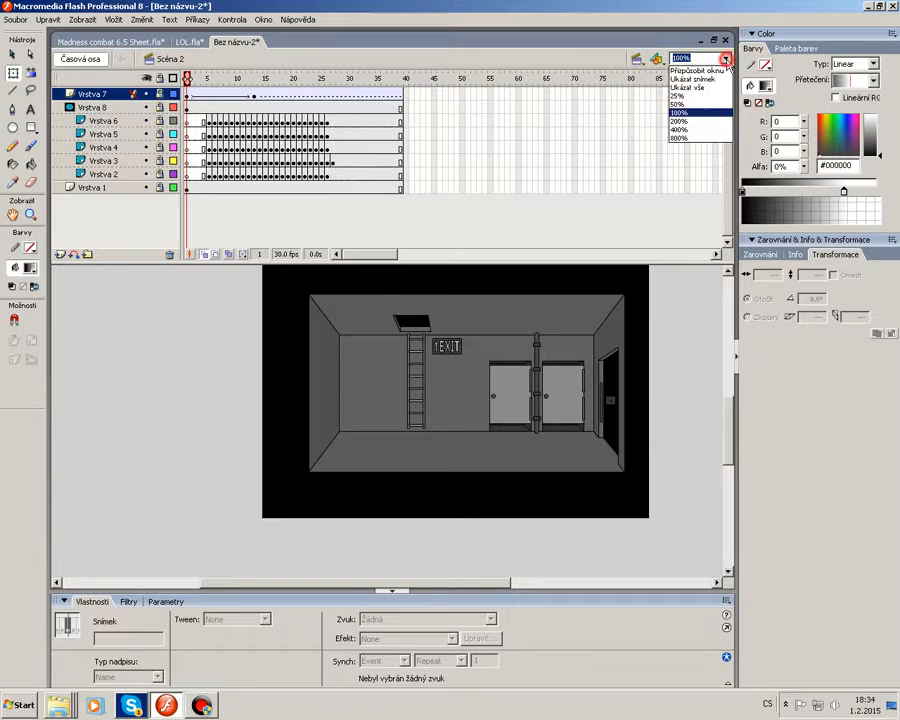
pyautogui.click(683, 111)
pyautogui.moveTo(186, 79); pyautogui.dragTo(288, 97)
pyautogui.click(637, 61)
pyautogui.click(652, 74)
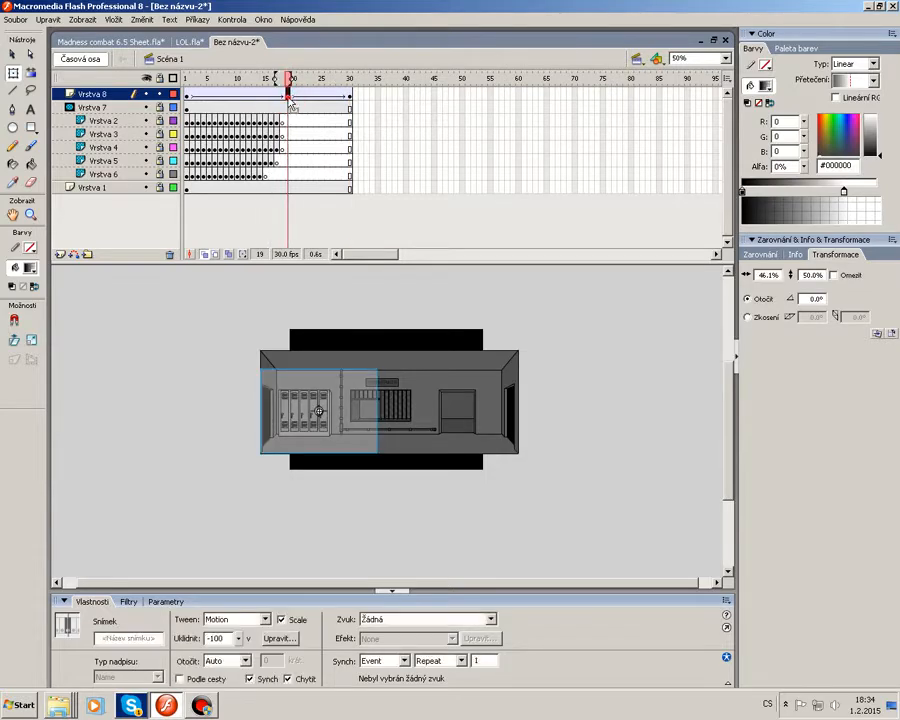
pyautogui.click(259, 93)
# Test the movie again to check the timing of both scene transitions.
pyautogui.click(232, 19)
pyautogui.click(240, 106)
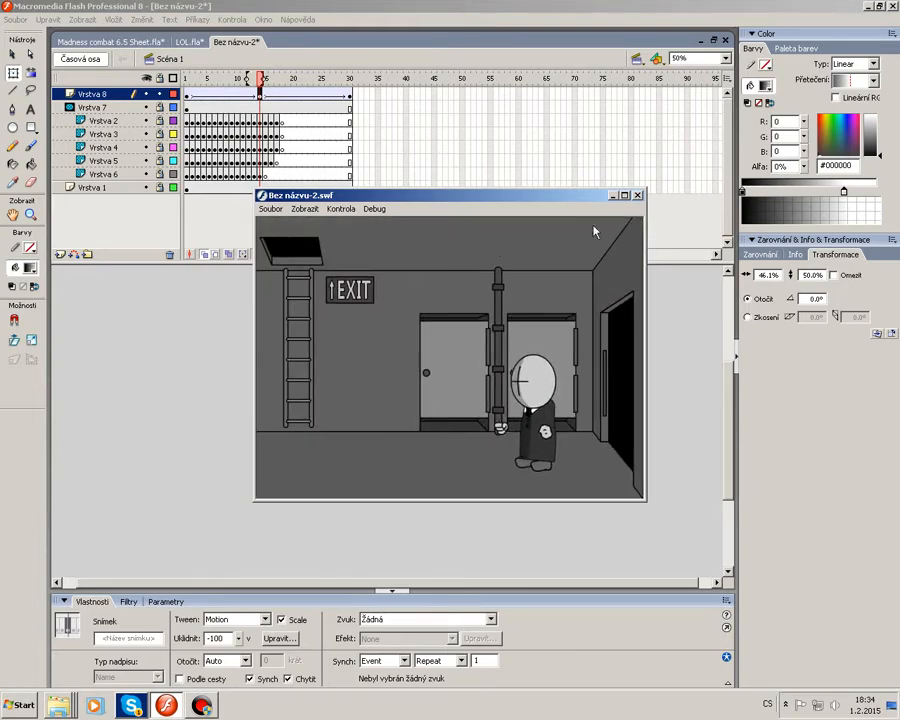
pyautogui.click(637, 195)
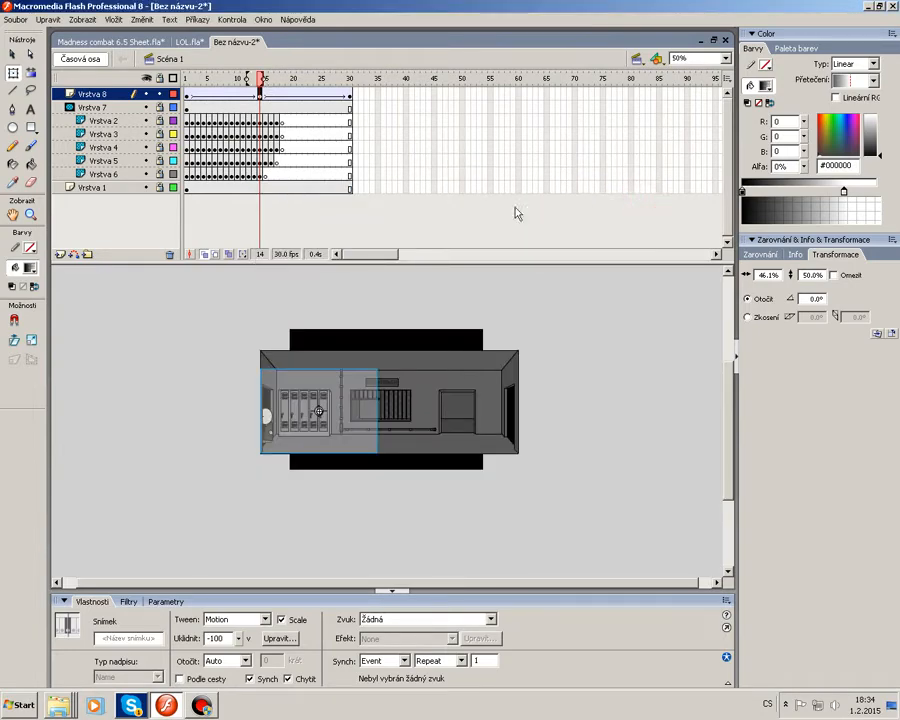
pyautogui.click(620, 357)
pyautogui.click(726, 58)
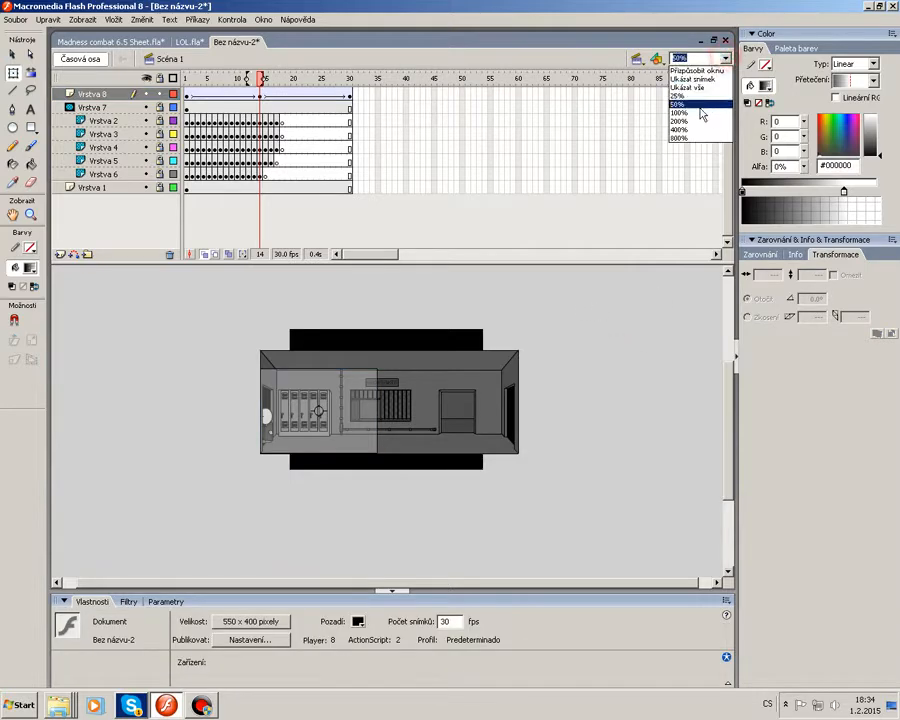
# Zoom to 100% and open the mask sprite and its inner shape to inspect their layers and fill.
pyautogui.click(698, 114)
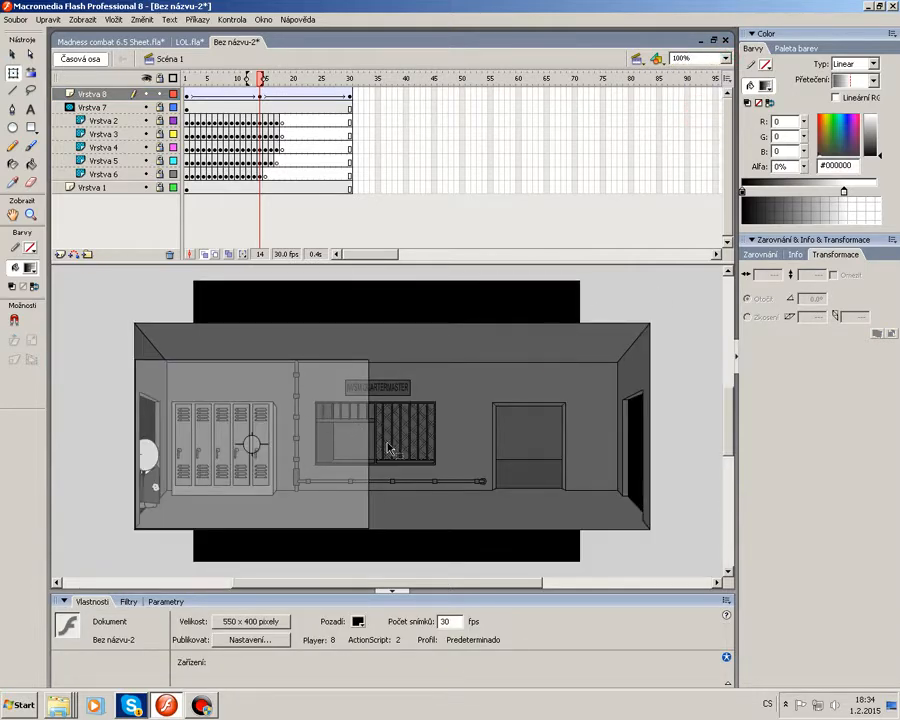
pyautogui.click(307, 446)
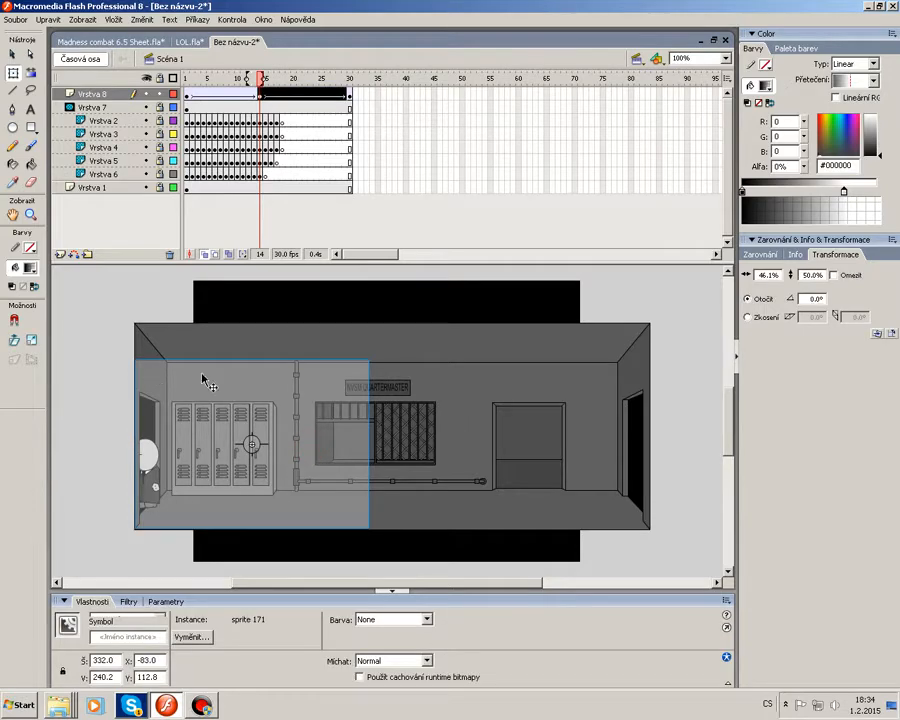
pyautogui.doubleClick(250, 500)
pyautogui.click(408, 448)
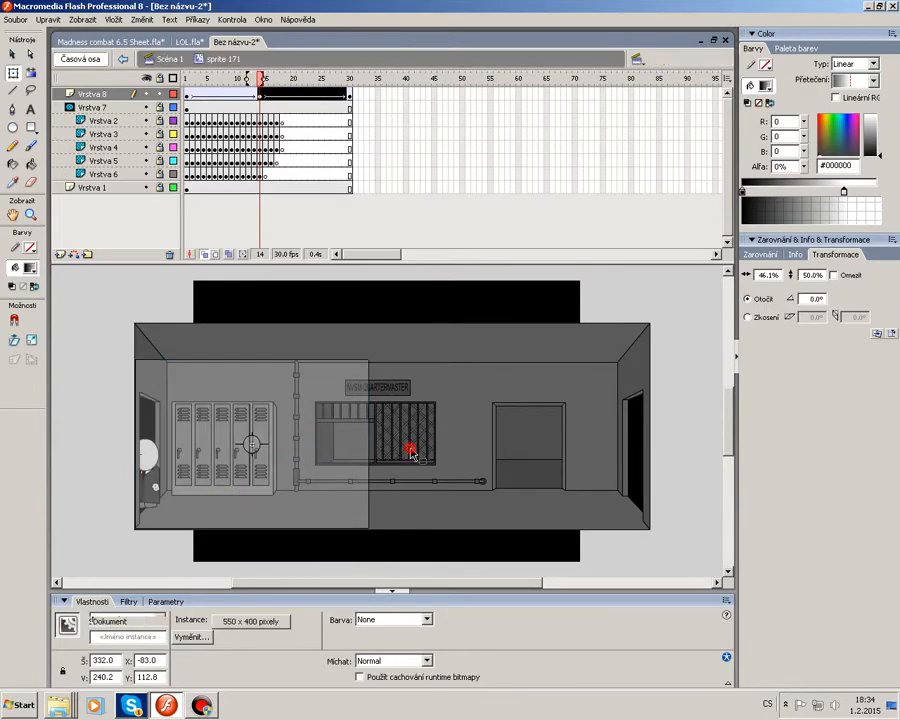
pyautogui.click(287, 446)
pyautogui.click(408, 472)
pyautogui.click(327, 453)
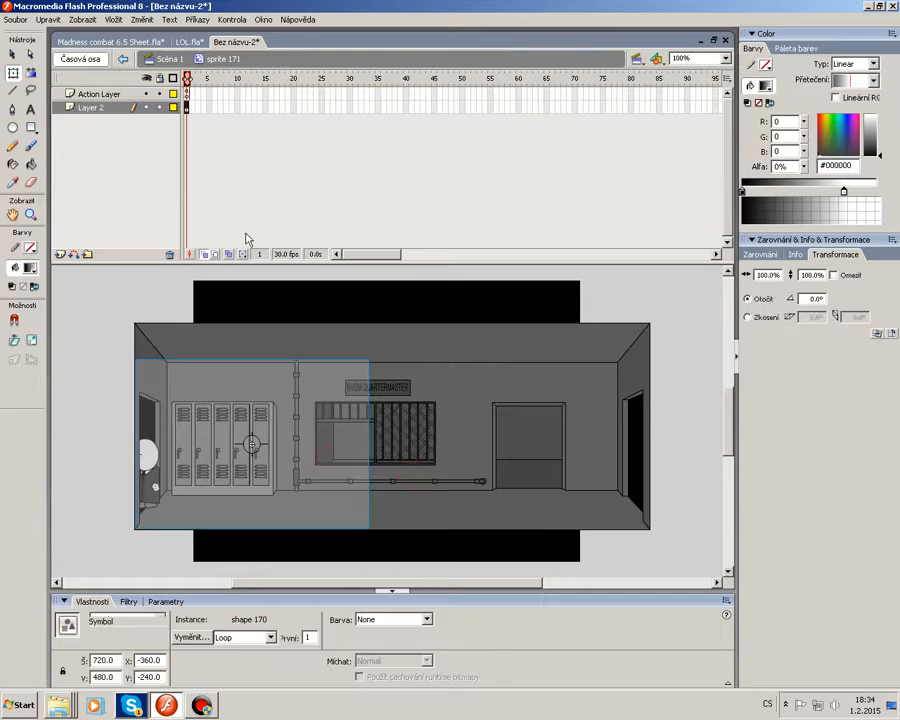
pyautogui.click(187, 94)
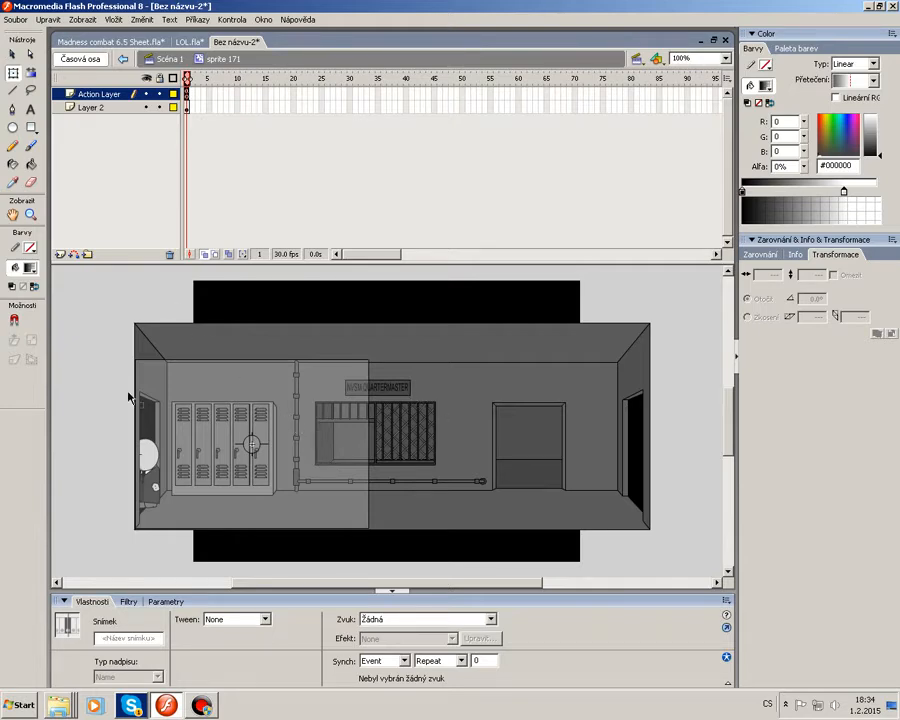
pyautogui.click(82, 410)
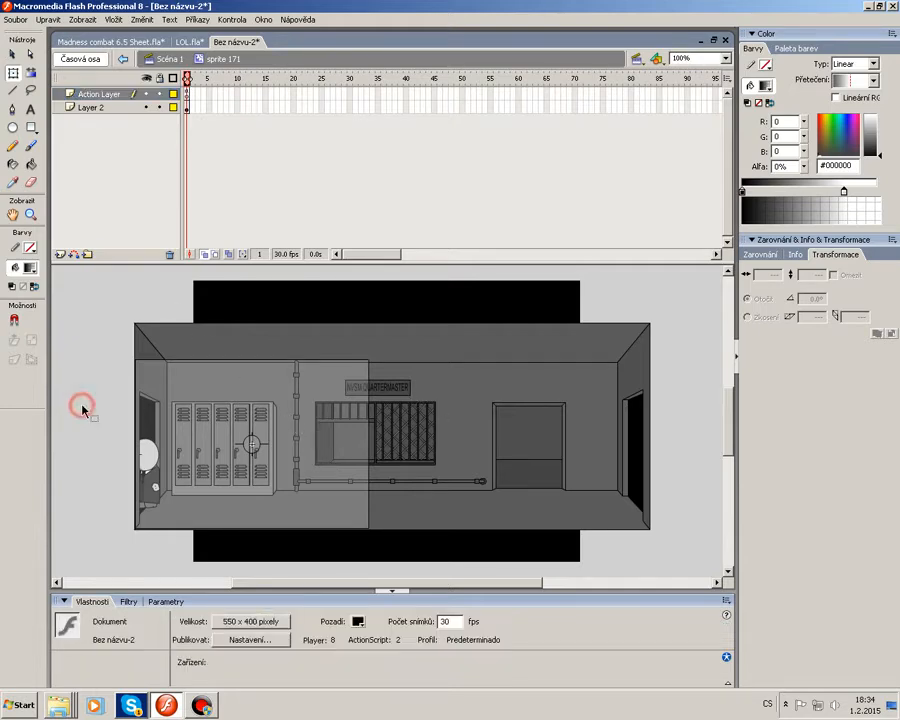
pyautogui.click(226, 460)
pyautogui.doubleClick(206, 426)
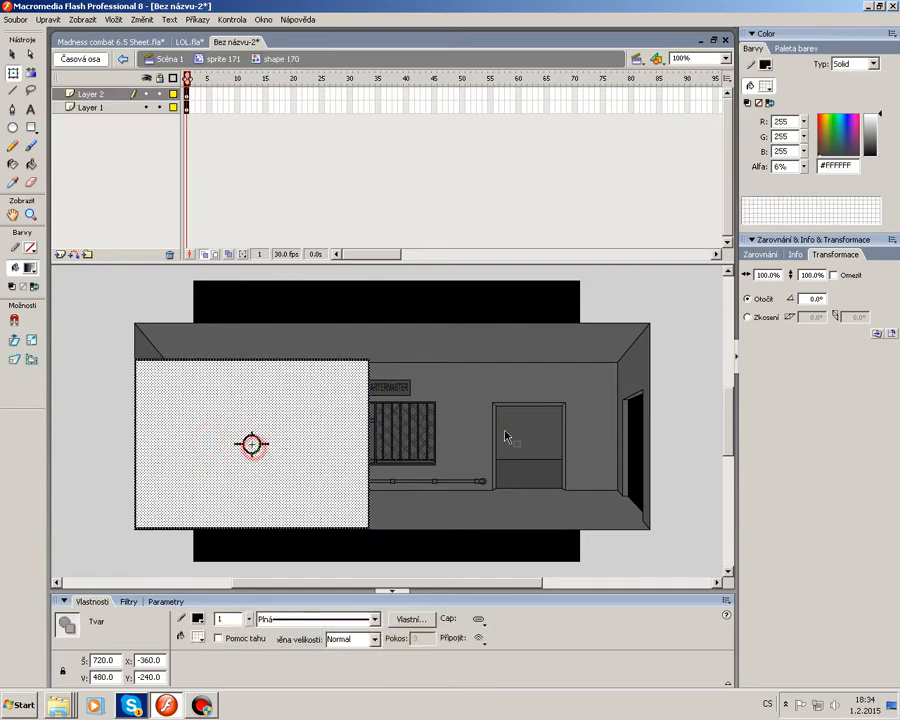
pyautogui.click(340, 446)
pyautogui.click(460, 442)
pyautogui.doubleClick(460, 410)
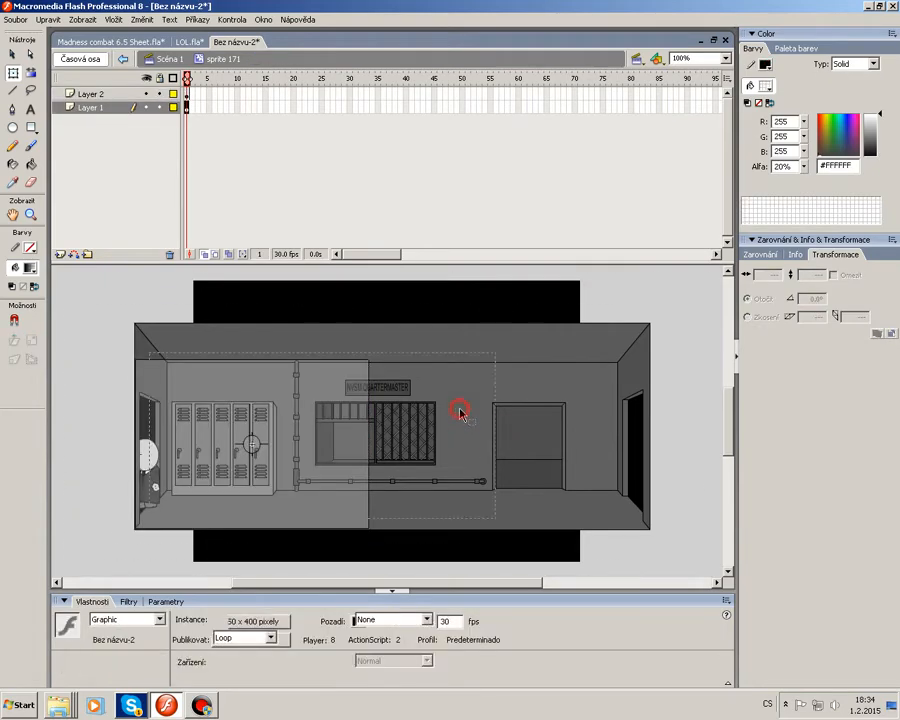
pyautogui.doubleClick(460, 410)
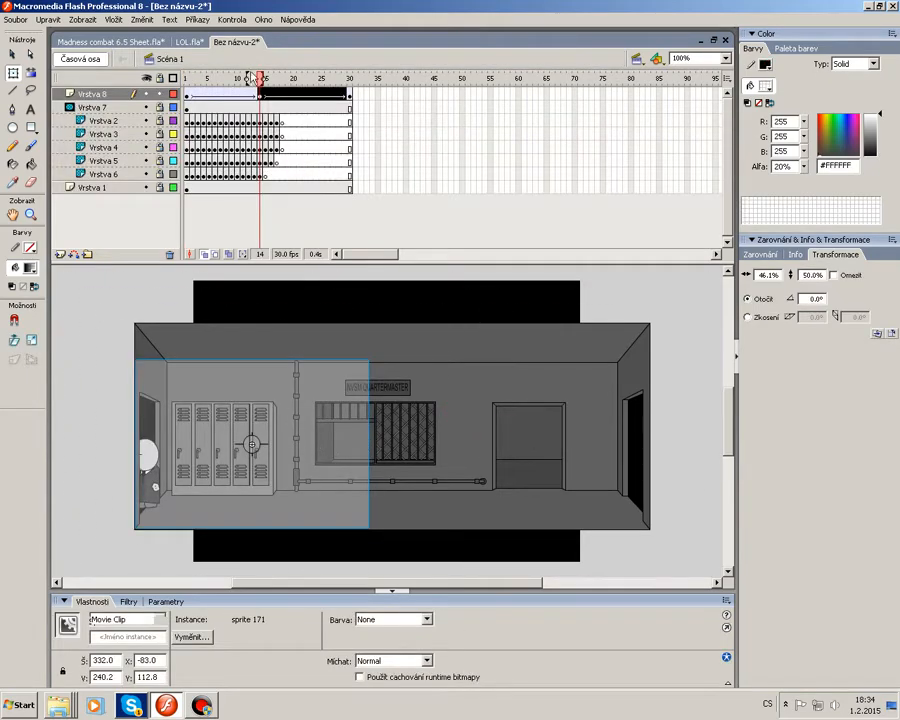
# Return to frame 1 and insert a new layer above Vrstva 7.
pyautogui.moveTo(250, 78); pyautogui.dragTo(64, 158)
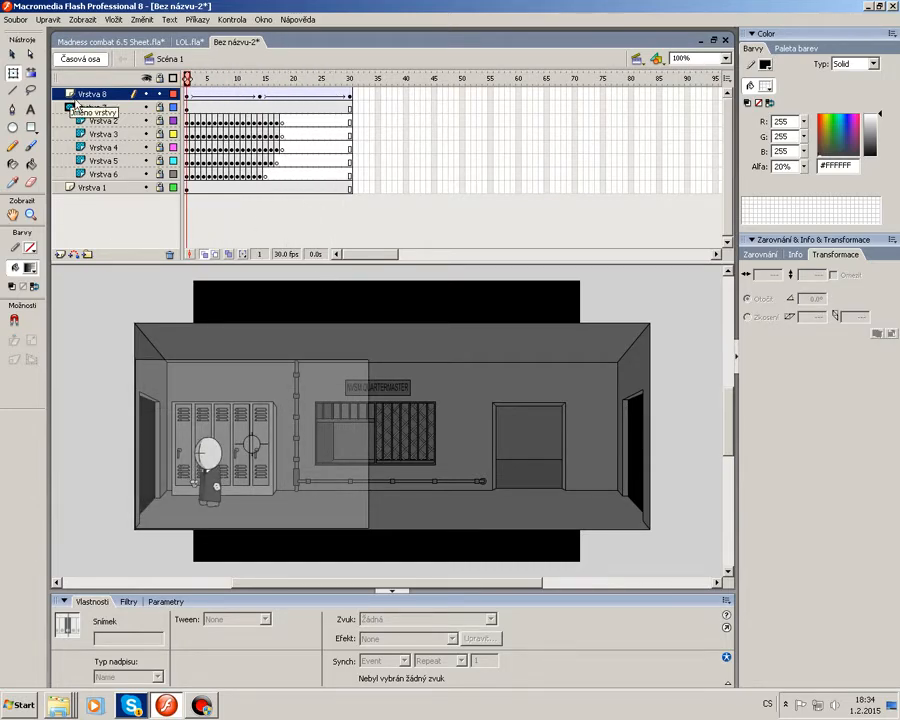
pyautogui.click(60, 107)
pyautogui.click(68, 188)
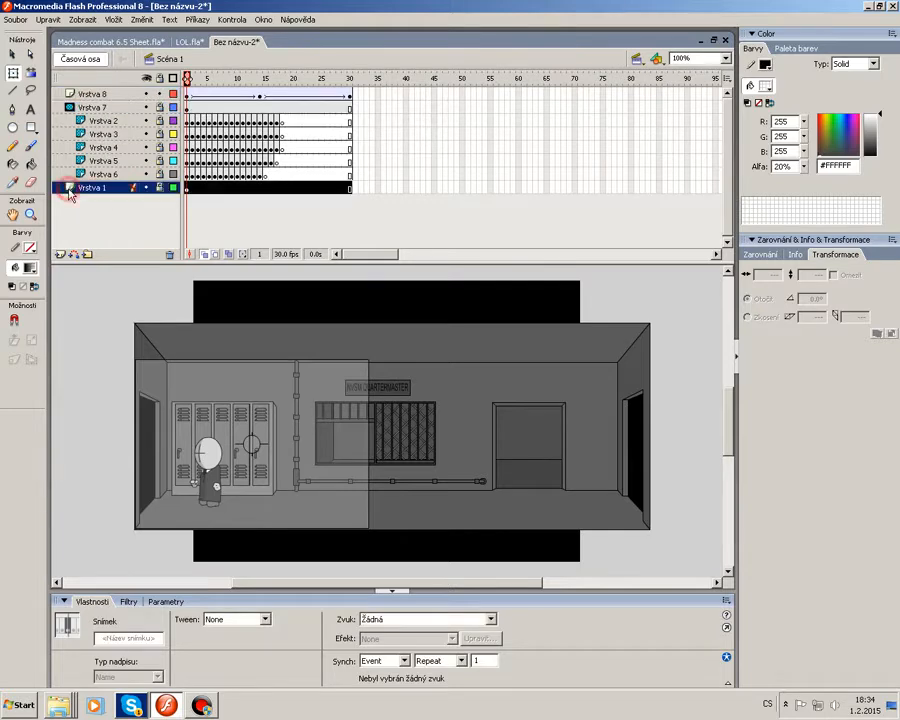
pyautogui.click(64, 107)
pyautogui.click(60, 254)
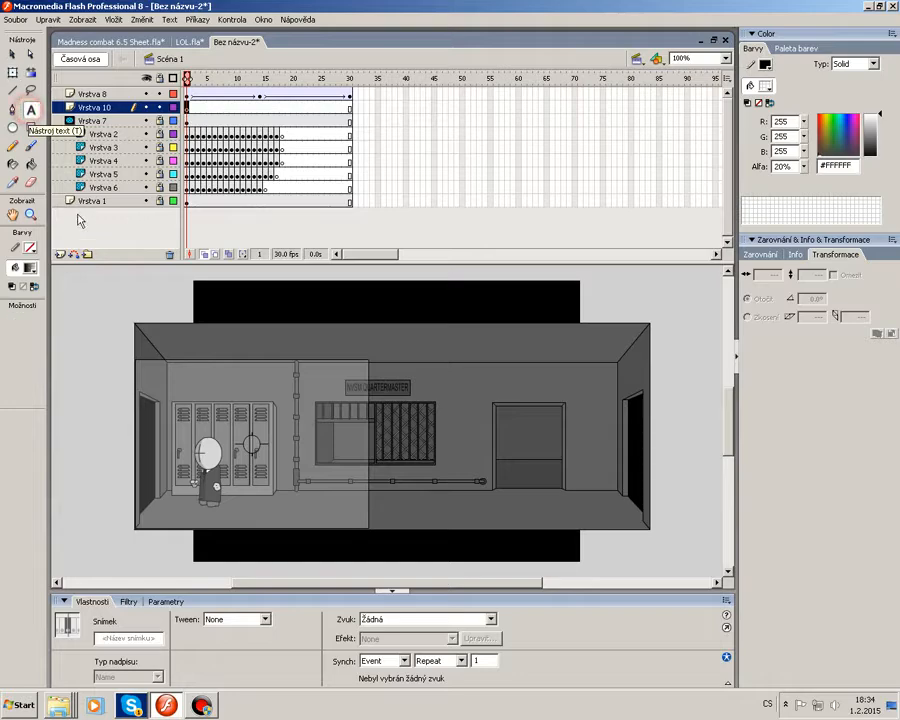
# Add red static text LOL on the new layer and move it to the room's upper-left corner.
pyautogui.click(30, 110)
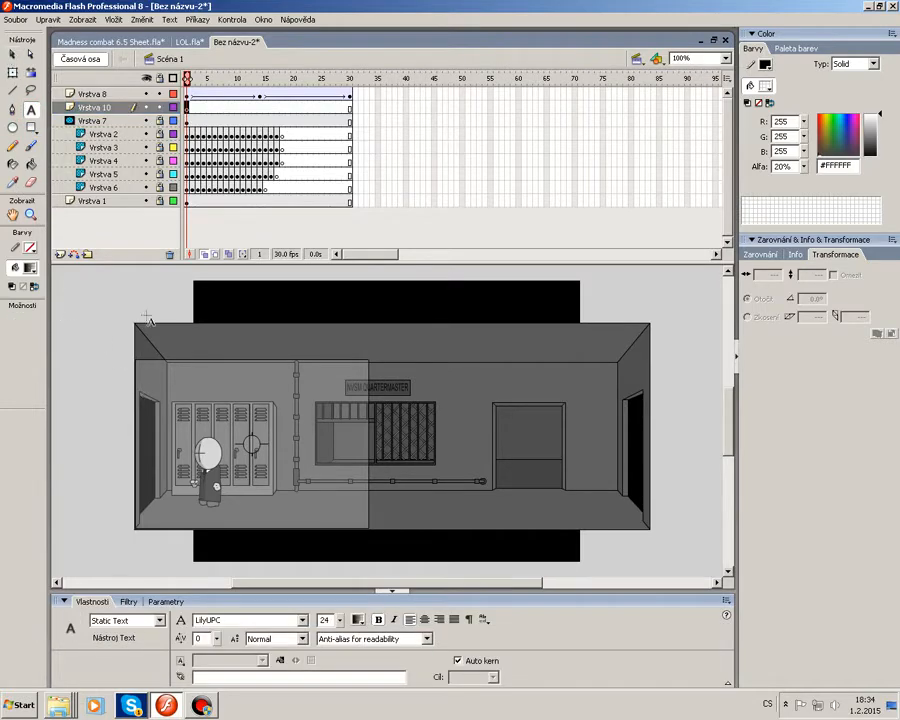
pyautogui.click(357, 620)
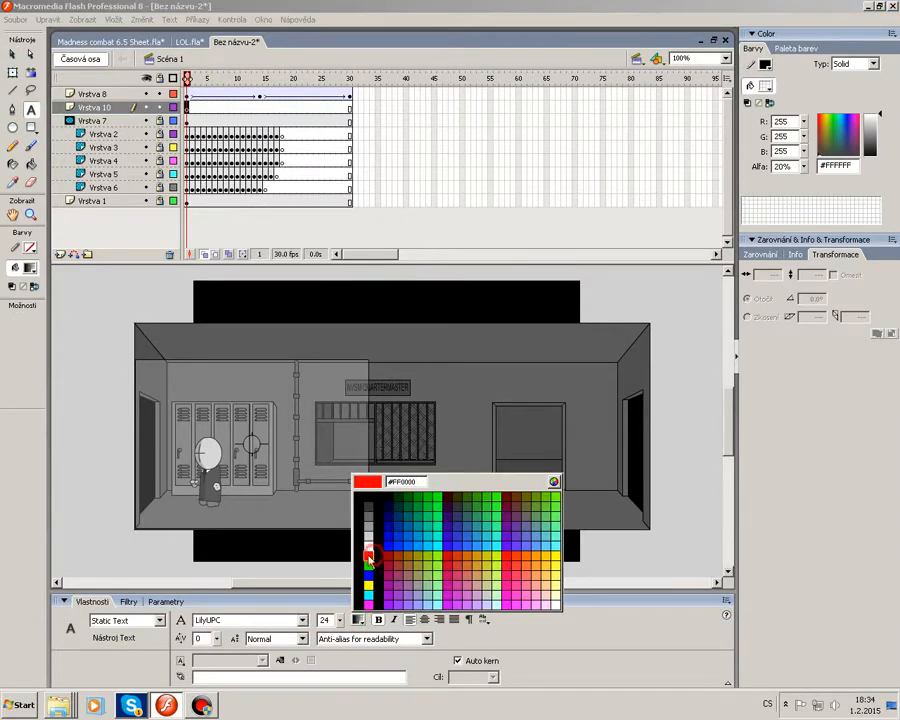
pyautogui.click(364, 552)
pyautogui.moveTo(417, 420); pyautogui.dragTo(620, 423)
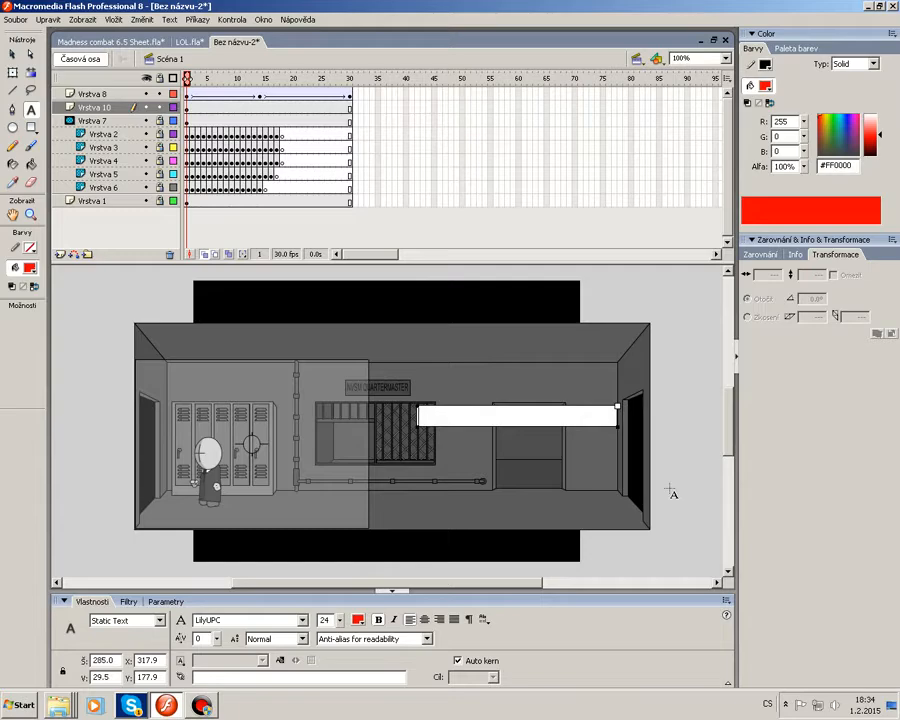
pyautogui.click(13, 54)
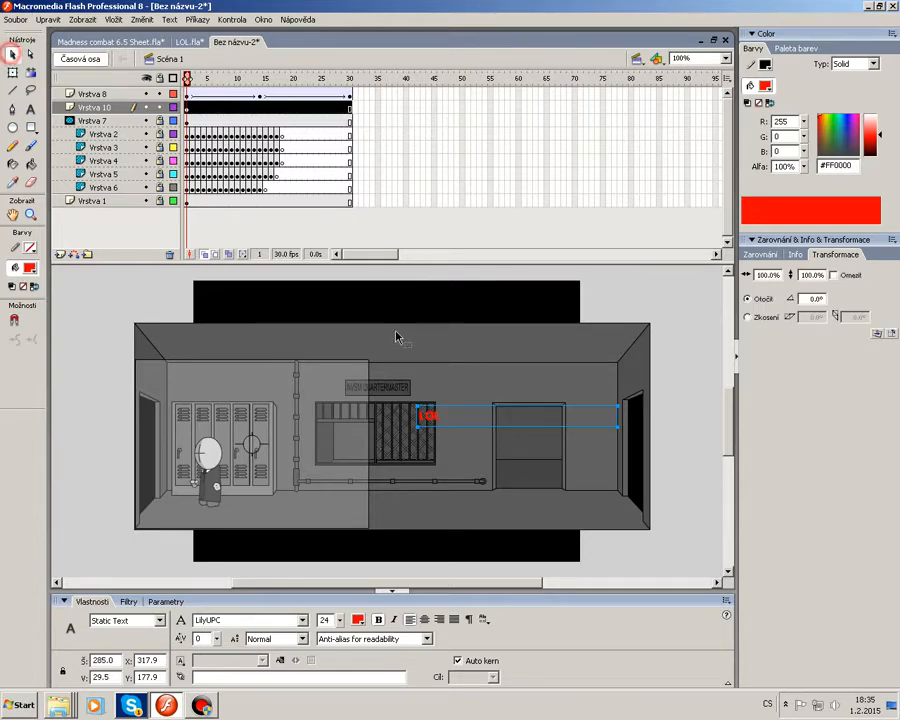
pyautogui.moveTo(157, 372); pyautogui.dragTo(157, 372)
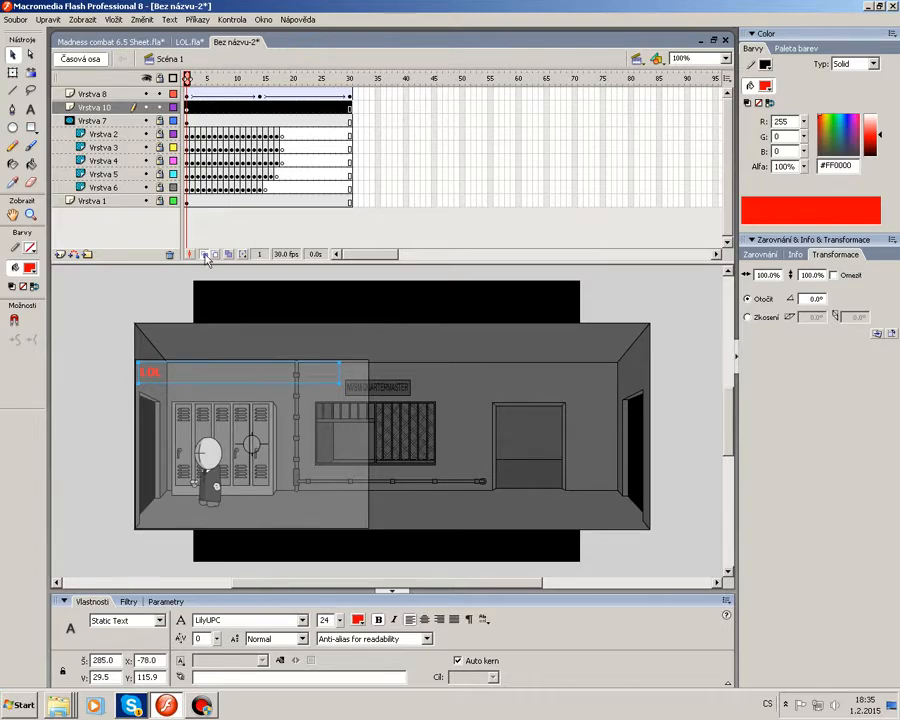
# Create a motion tween on the text layer with keyframes in the middle and at frame 30.
pyautogui.click(190, 108)
pyautogui.rightClick(248, 108)
pyautogui.click(300, 114)
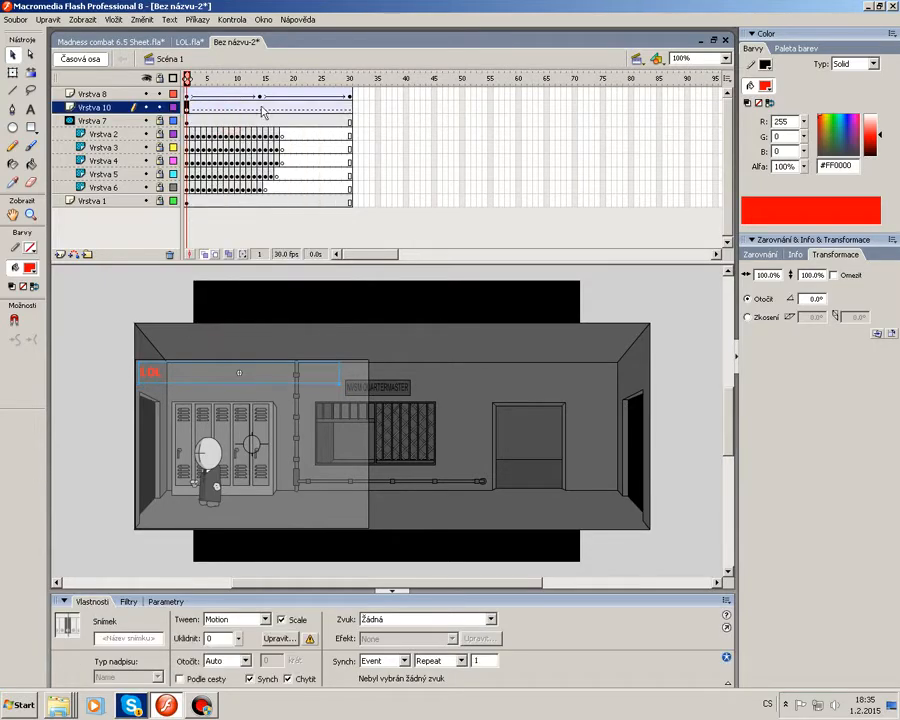
pyautogui.rightClick(259, 107)
pyautogui.click(340, 163)
pyautogui.click(349, 107)
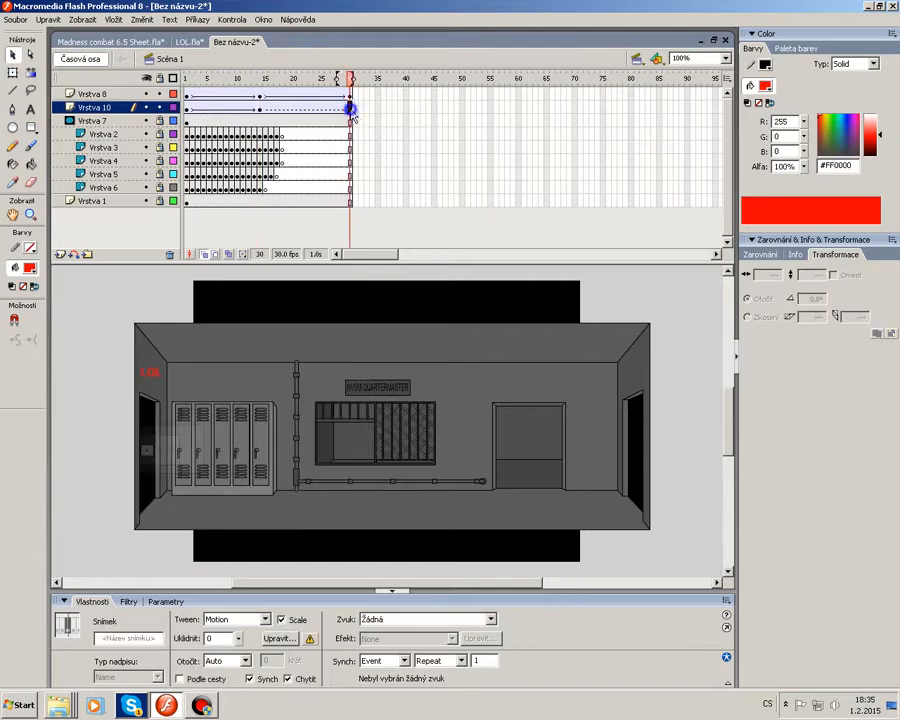
pyautogui.rightClick(349, 107)
pyautogui.click(405, 165)
# Select the final frames of the mask and text layers, then undo the last two changes.
pyautogui.click(349, 94)
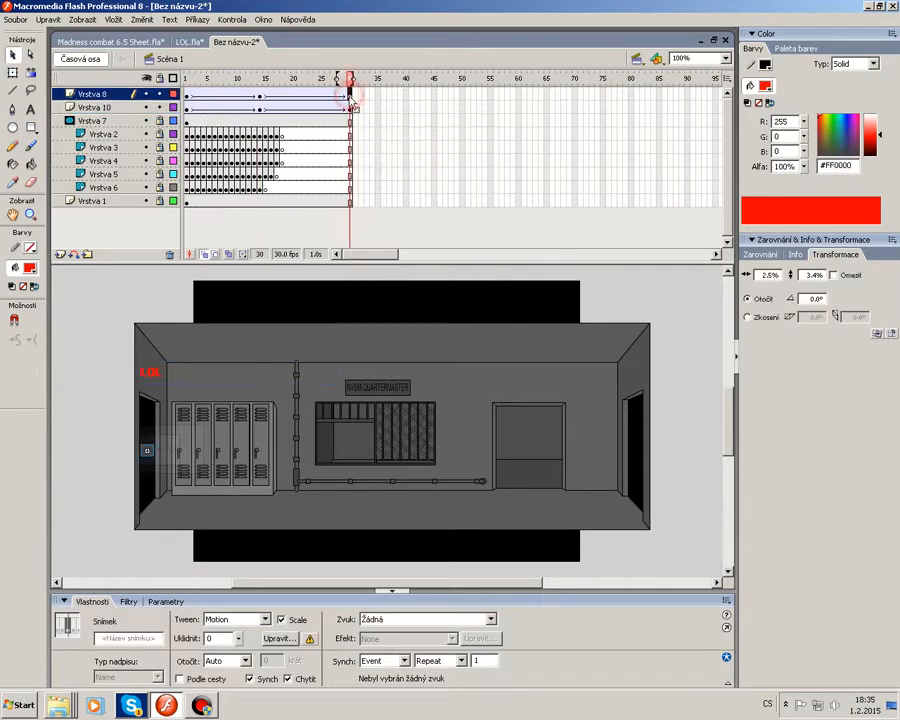
pyautogui.click(351, 104)
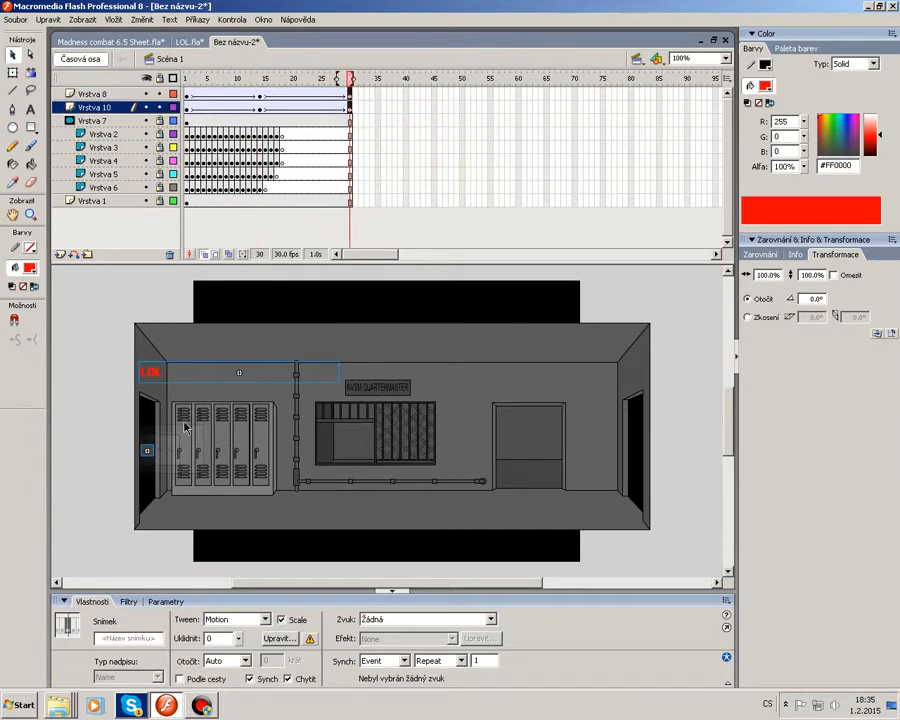
pyautogui.click(305, 324)
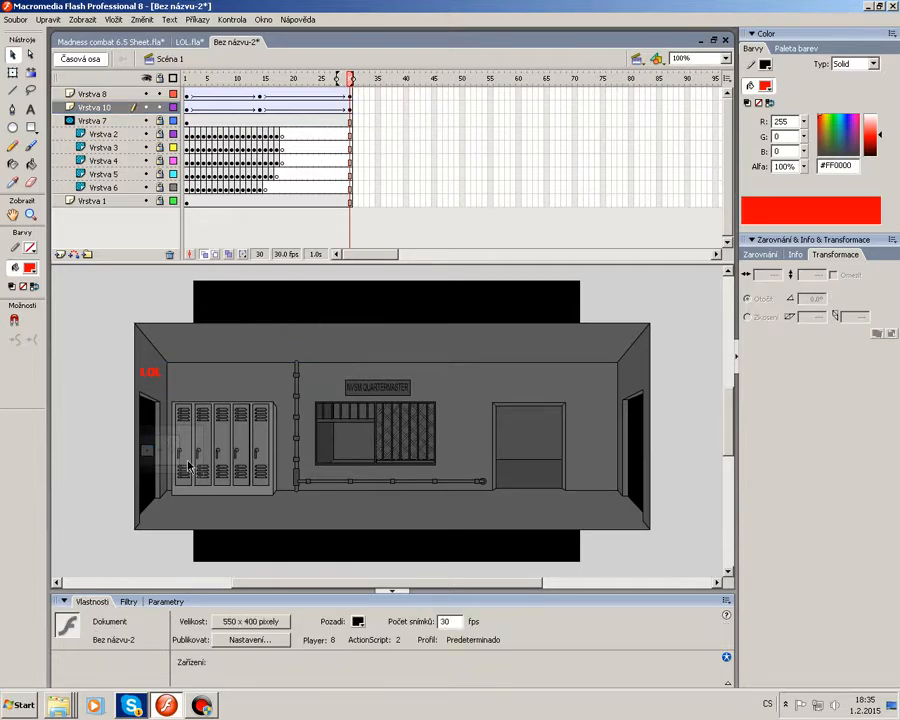
pyautogui.click(260, 107)
pyautogui.hotkey('ctrl', 'z')
pyautogui.hotkey('ctrl', 'z')
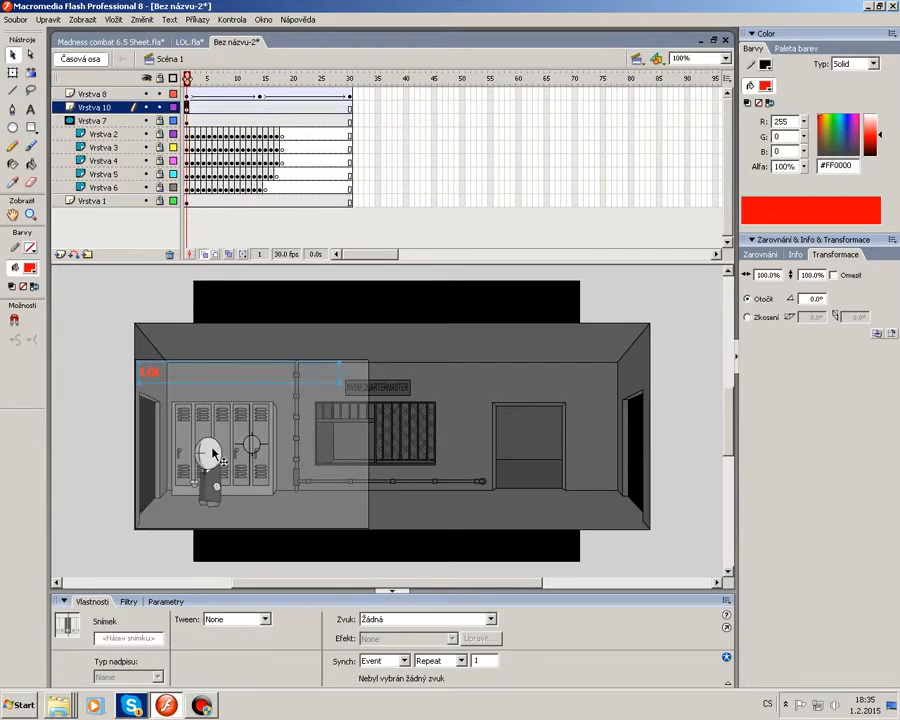
# Delete the Vrstva 10 text layer.
pyautogui.rightClick(104, 112)
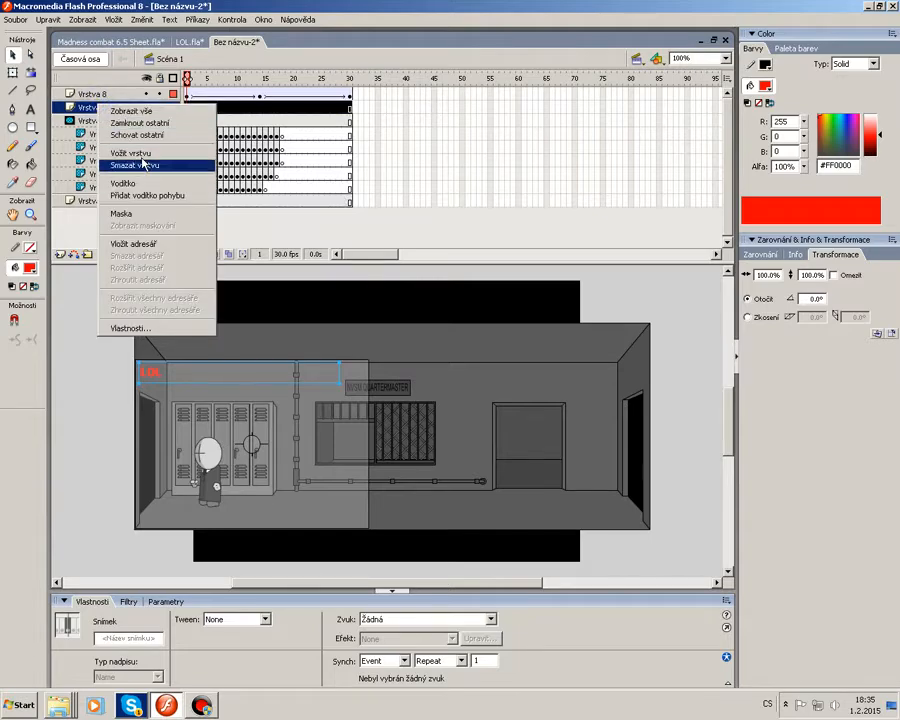
pyautogui.click(170, 162)
pyautogui.click(82, 283)
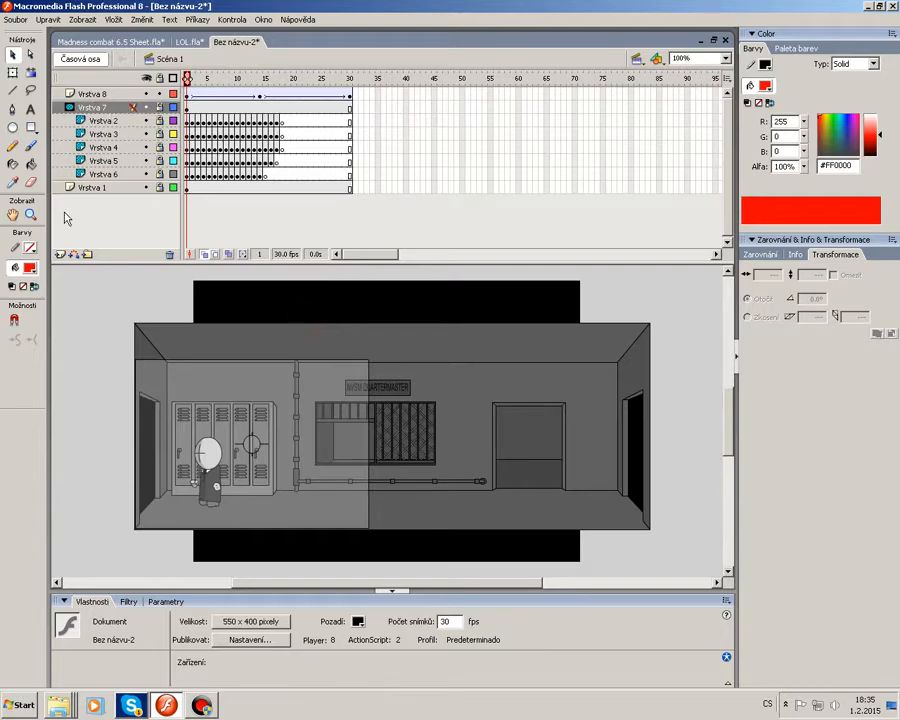
pyautogui.click(59, 254)
pyautogui.click(192, 107)
pyautogui.click(324, 365)
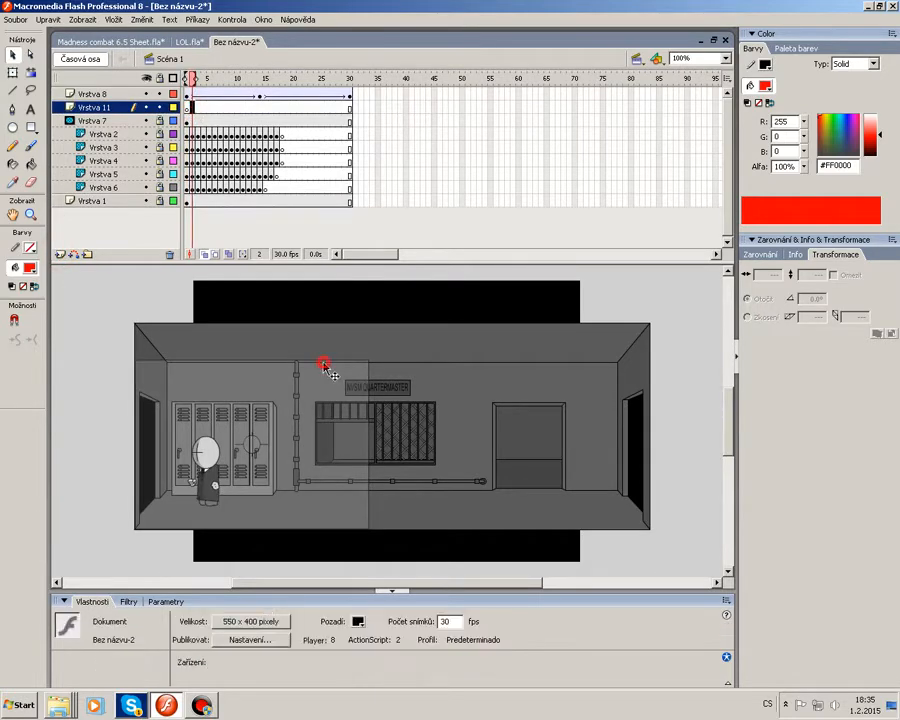
pyautogui.rightClick(90, 104)
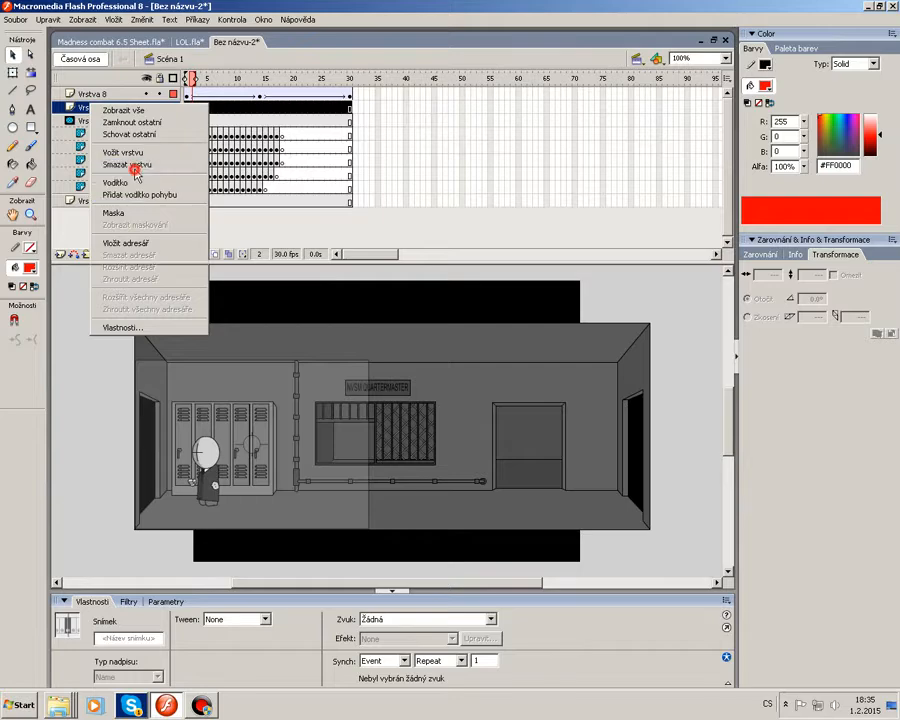
pyautogui.click(128, 165)
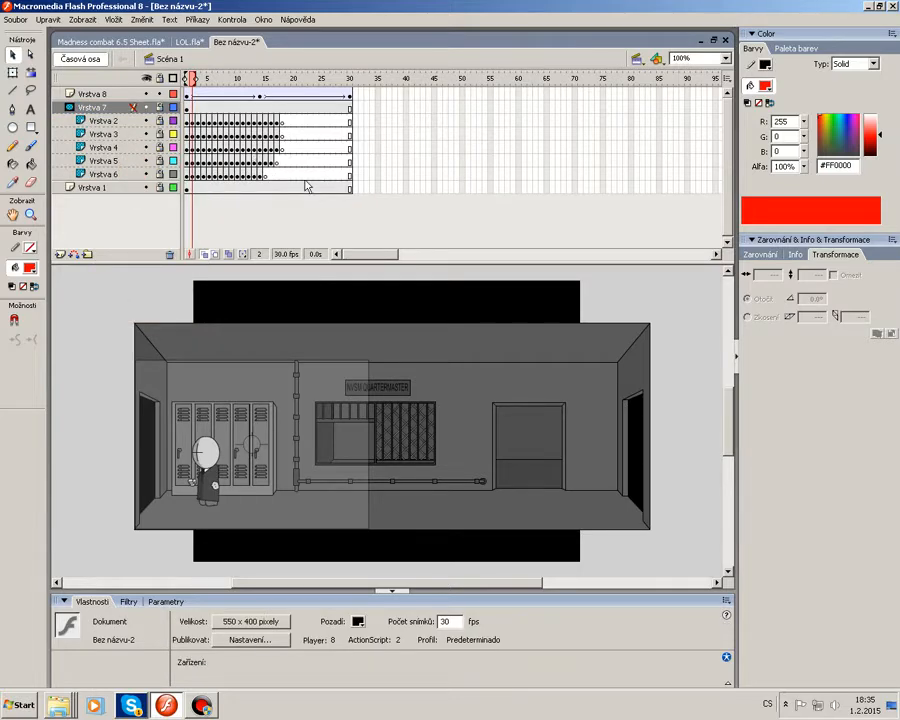
# Close the untitled animation document without saving changes.
pyautogui.click(725, 40)
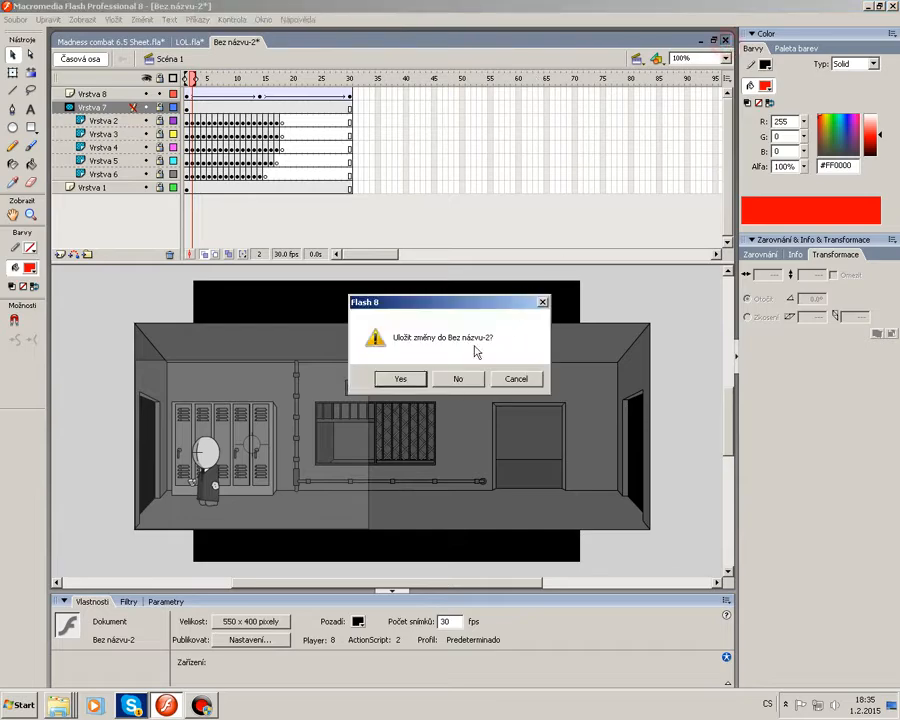
pyautogui.click(450, 377)
# Create a new blank Flash document.
pyautogui.click(16, 20)
pyautogui.click(21, 33)
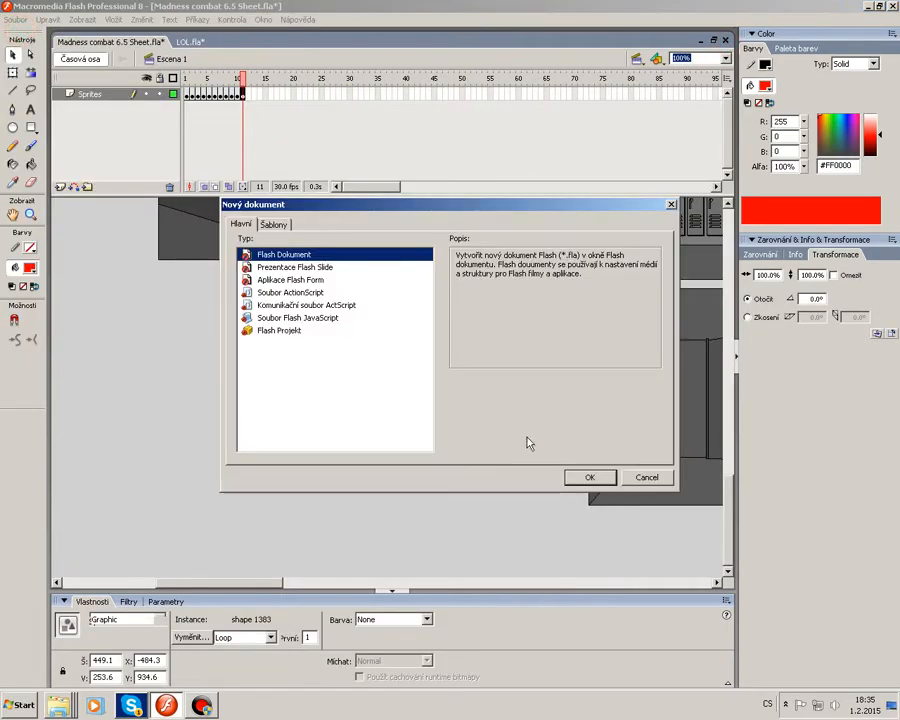
pyautogui.click(592, 474)
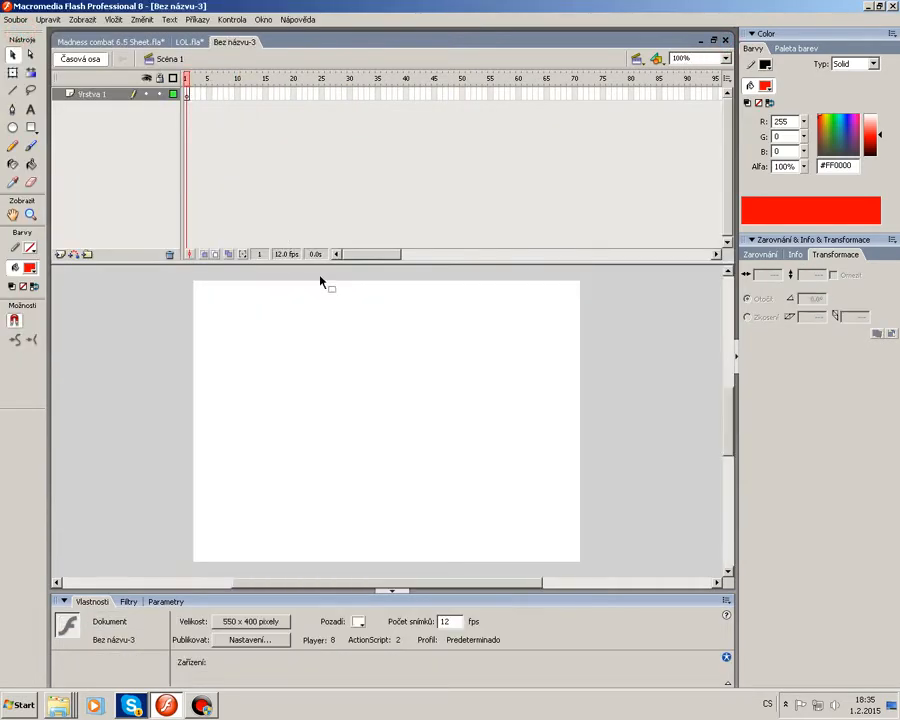
pyautogui.doubleClick(284, 255)
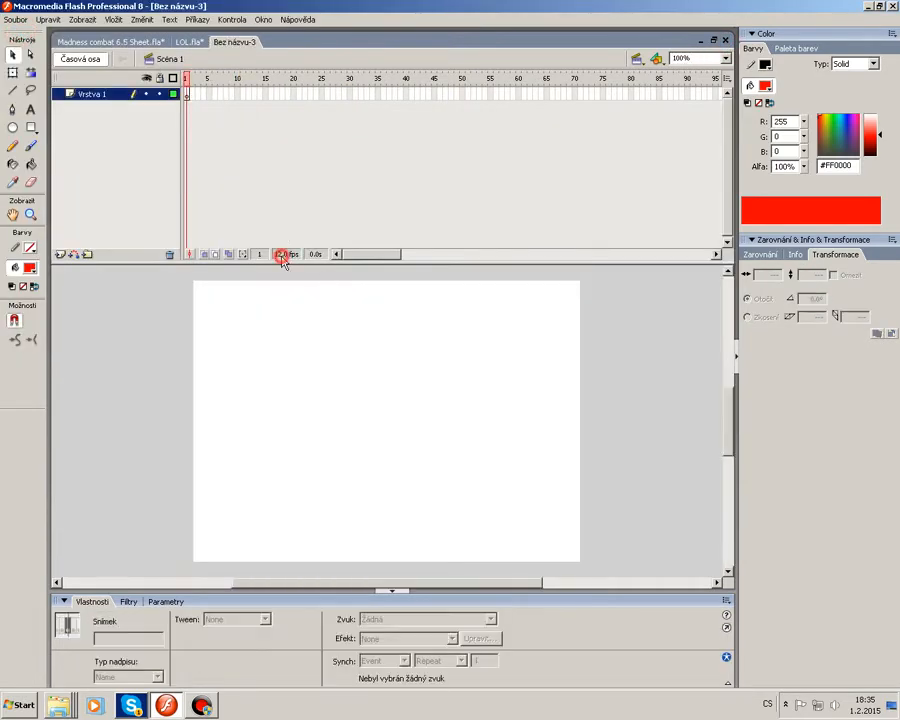
pyautogui.click(408, 394)
pyautogui.click(474, 444)
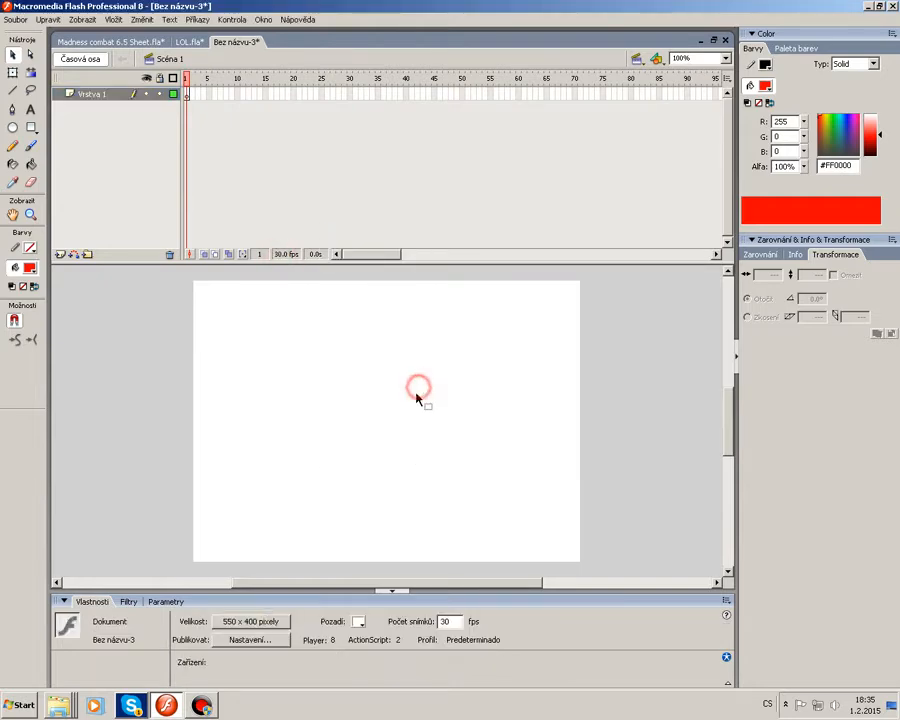
# Switch to the Madness combat 6.5 Sheet document and browse the Sprites layer frames 5 and 6.
pyautogui.click(187, 42)
pyautogui.click(152, 43)
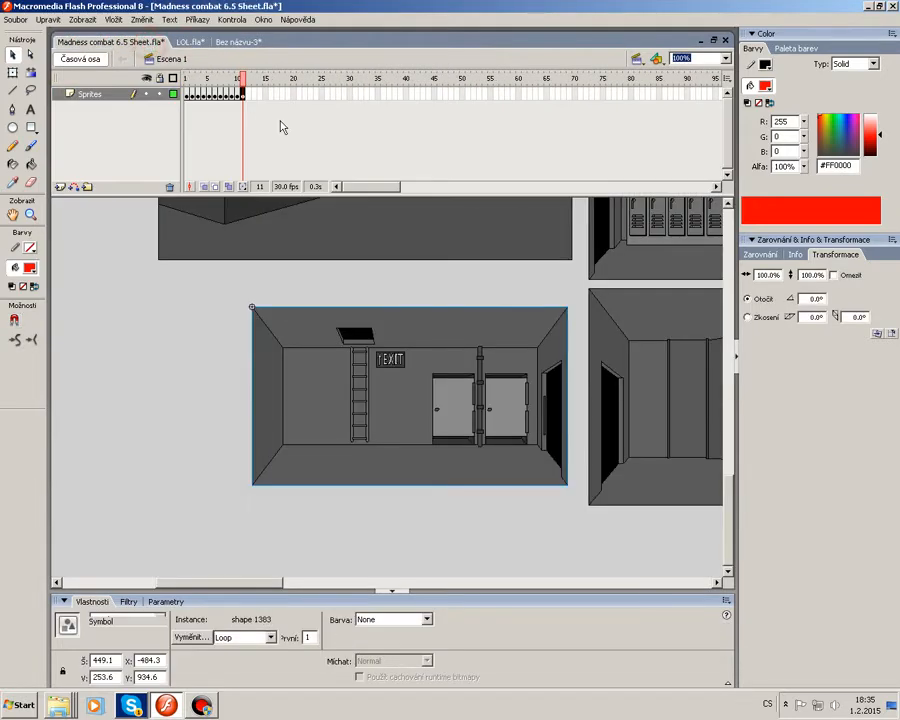
pyautogui.click(211, 80)
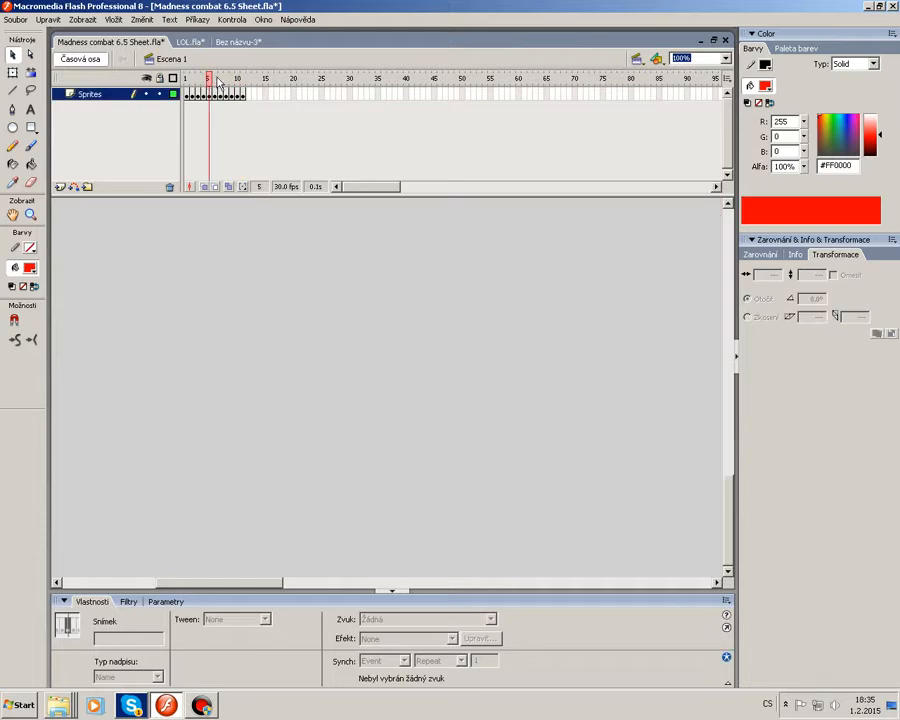
pyautogui.click(215, 80)
pyautogui.click(386, 390)
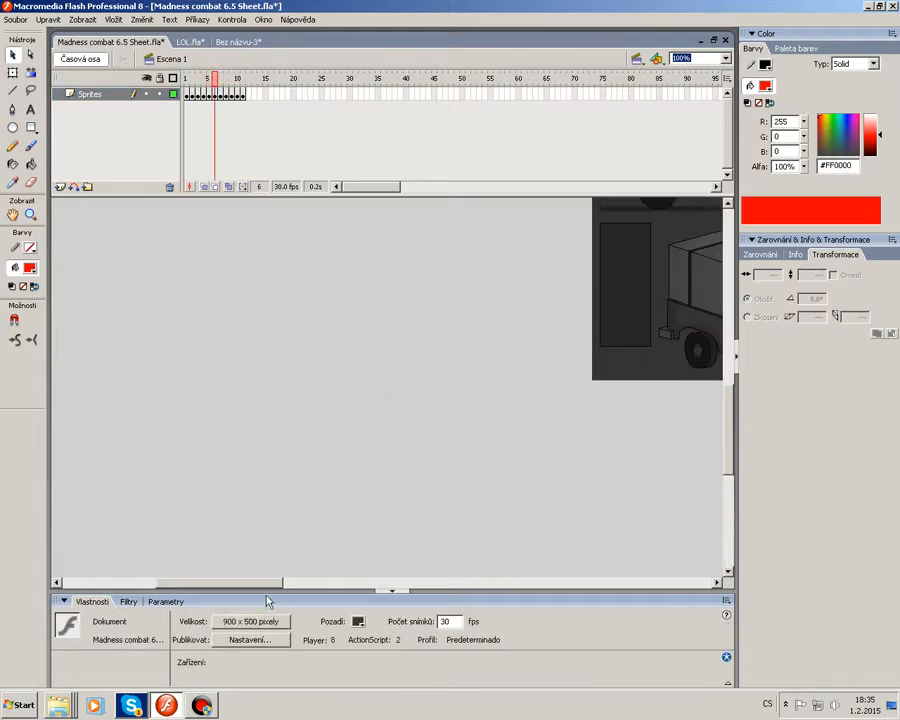
# Copy the Norm Head Left 34 head sprite from frame 4 of the sheet and paste it into the new document.
pyautogui.moveTo(263, 581); pyautogui.dragTo(410, 571)
pyautogui.scroll(3, 385, 540)
pyautogui.moveTo(215, 80); pyautogui.dragTo(204, 82)
pyautogui.moveTo(399, 584); pyautogui.dragTo(357, 583)
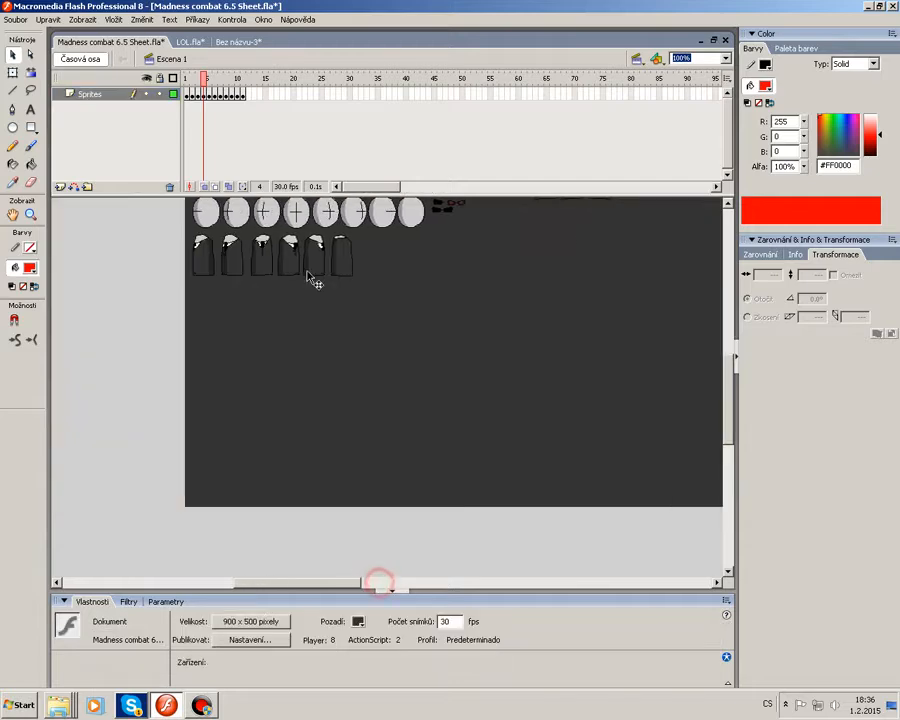
pyautogui.click(236, 211)
pyautogui.click(190, 46)
pyautogui.click(228, 46)
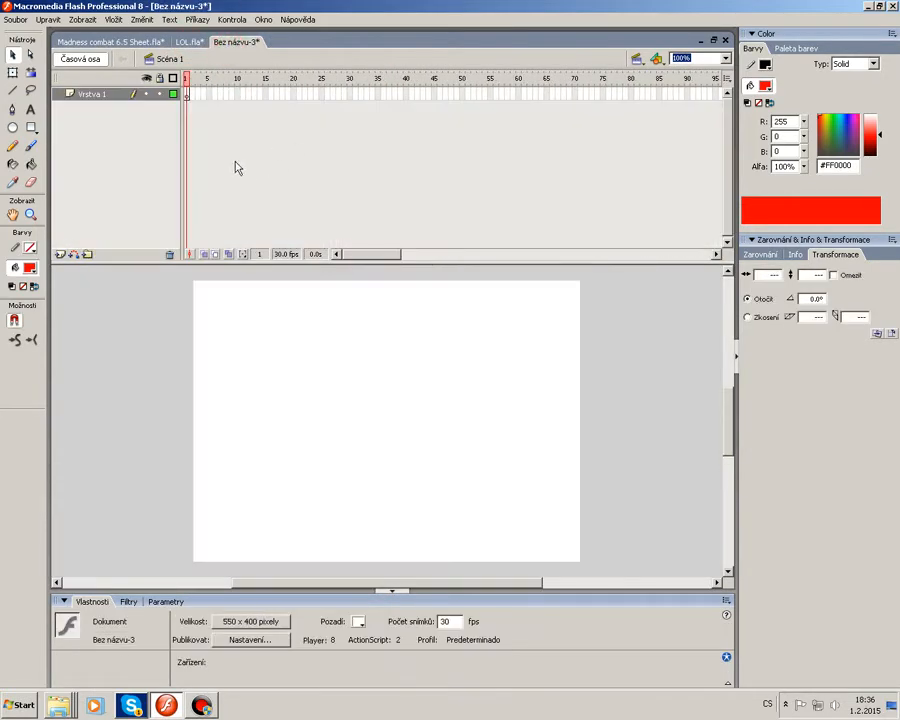
pyautogui.click(187, 96)
pyautogui.hotkey('ctrl', 'v')
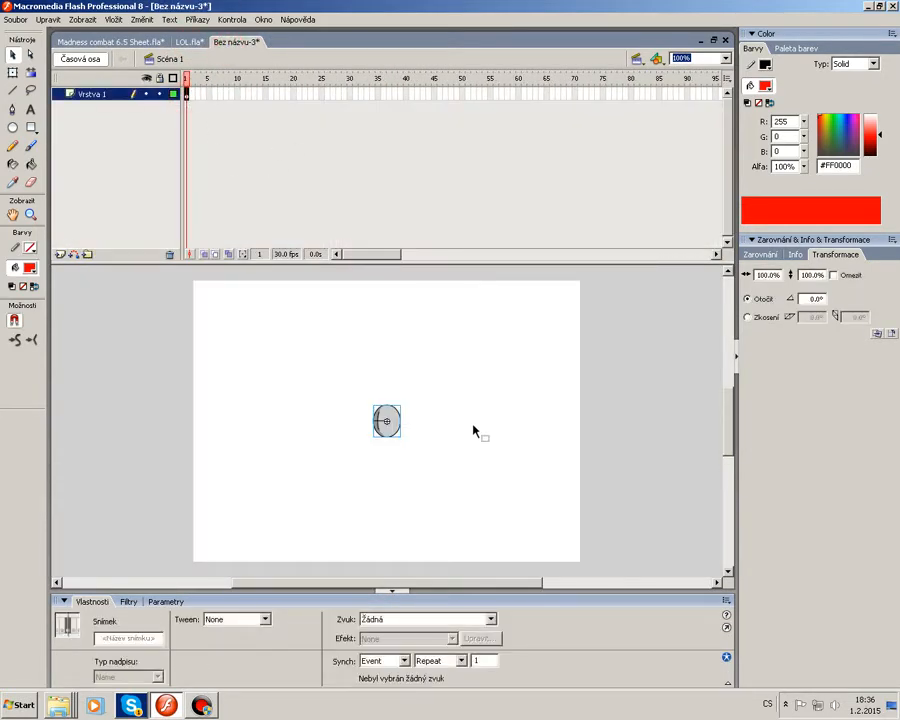
# Zoom the stage to 200% and select the pasted head to check its instance name.
pyautogui.click(725, 59)
pyautogui.click(680, 117)
pyautogui.moveTo(382, 425); pyautogui.dragTo(535, 437)
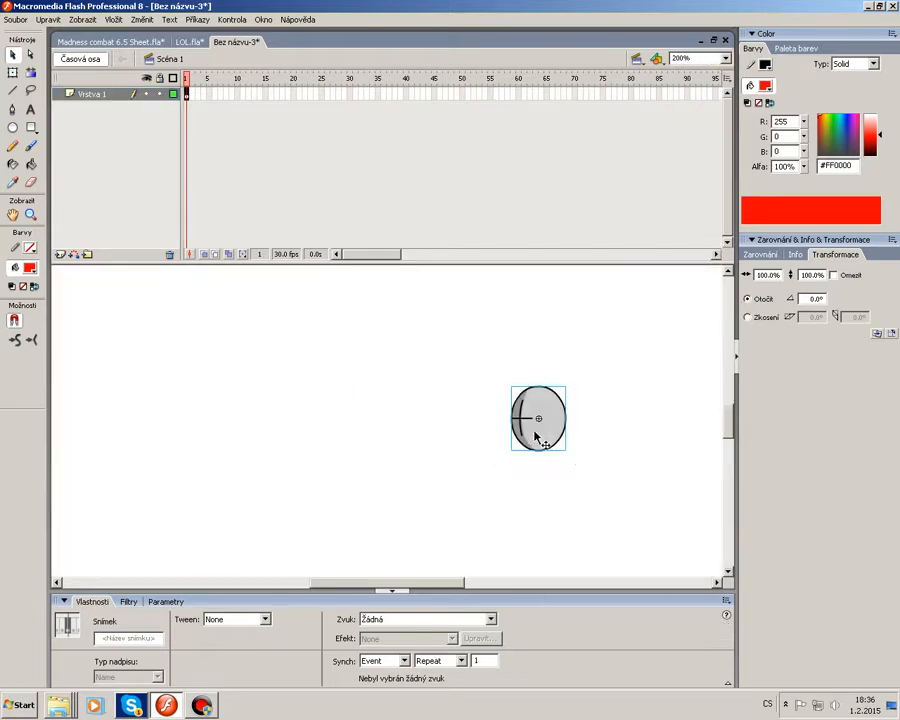
pyautogui.click(602, 464)
pyautogui.click(537, 440)
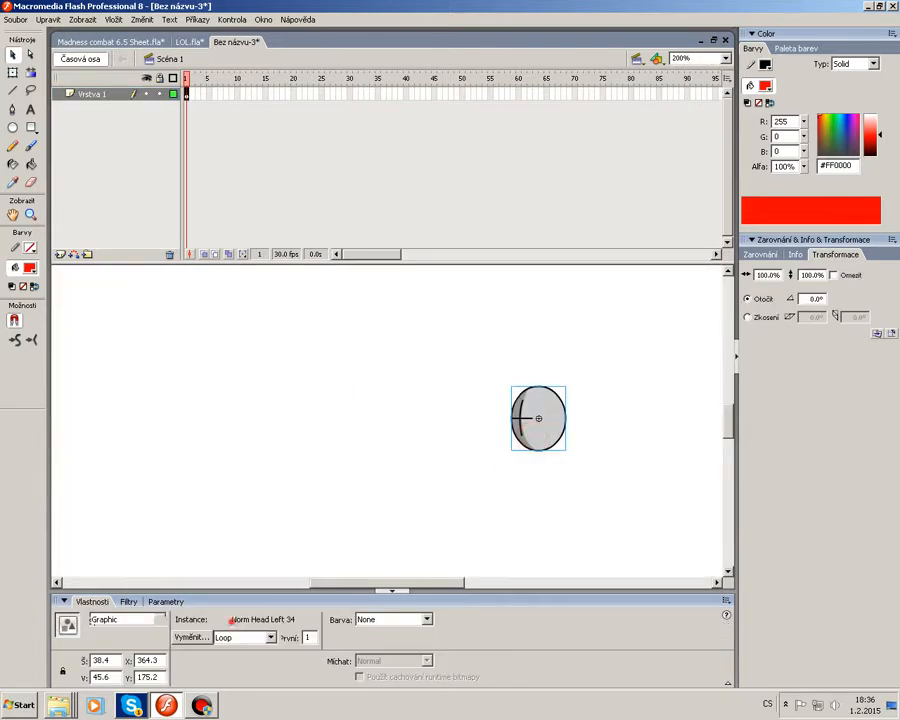
pyautogui.moveTo(230, 620); pyautogui.dragTo(285, 620)
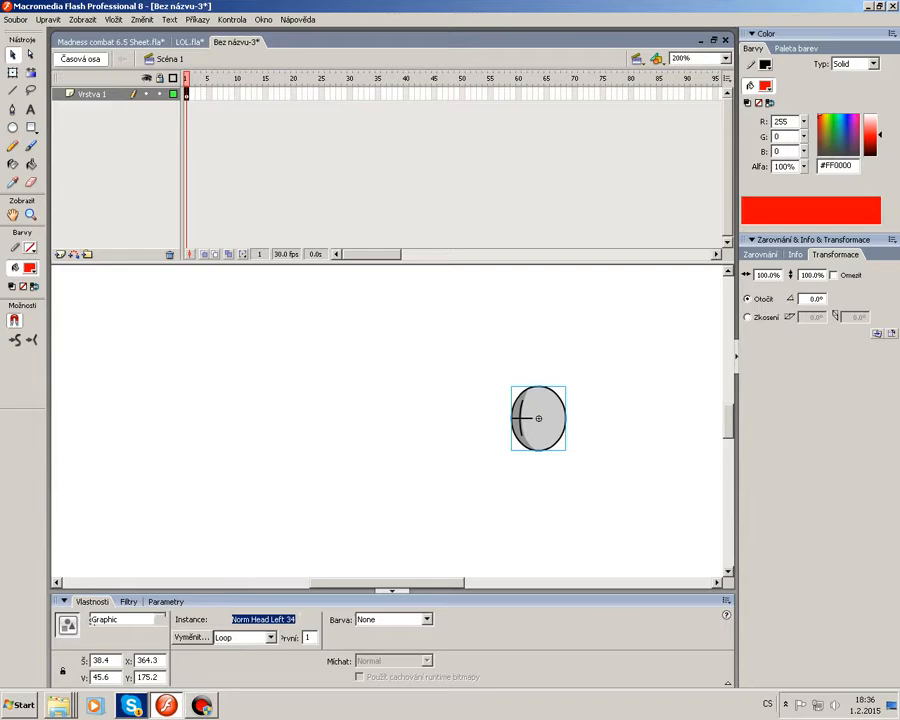
pyautogui.click(541, 499)
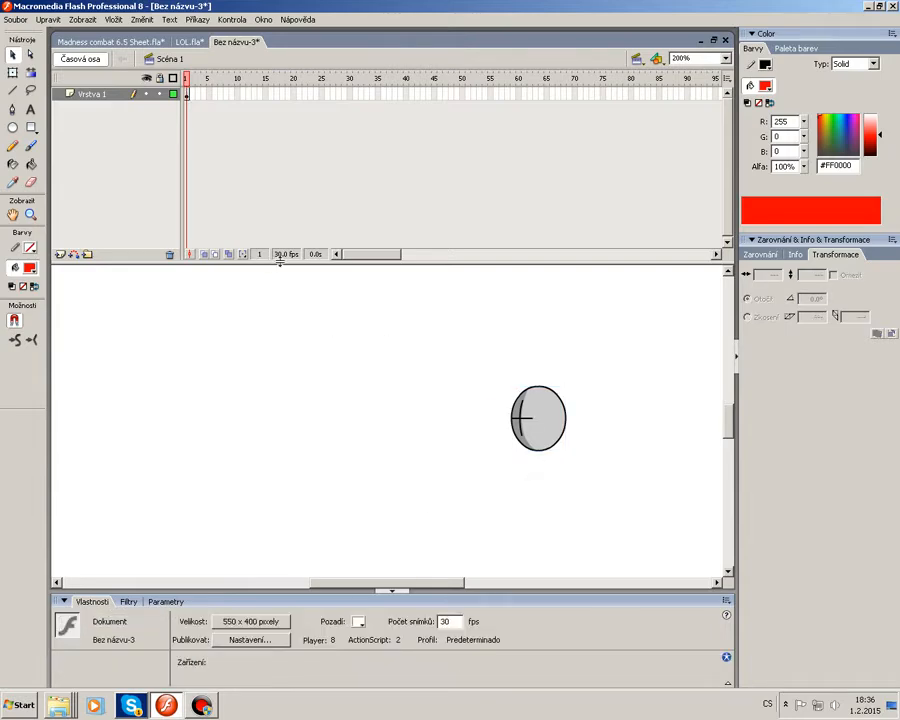
# Add keyframes up to frame 19 while moving the head leftwards across the stage.
pyautogui.press('F6')
pyautogui.moveTo(545, 431); pyautogui.dragTo(513, 427)
pyautogui.press('F6')
pyautogui.press('F6')
pyautogui.press('F6')
pyautogui.moveTo(512, 427); pyautogui.dragTo(180, 432)
pyautogui.press('F6')
pyautogui.press('F6')
pyautogui.press('F6')
pyautogui.press('F6')
pyautogui.press('F6')
pyautogui.press('F6')
pyautogui.press('F6')
pyautogui.press('F6')
pyautogui.press('F6')
pyautogui.press('F6')
pyautogui.press('F6')
pyautogui.press('F6')
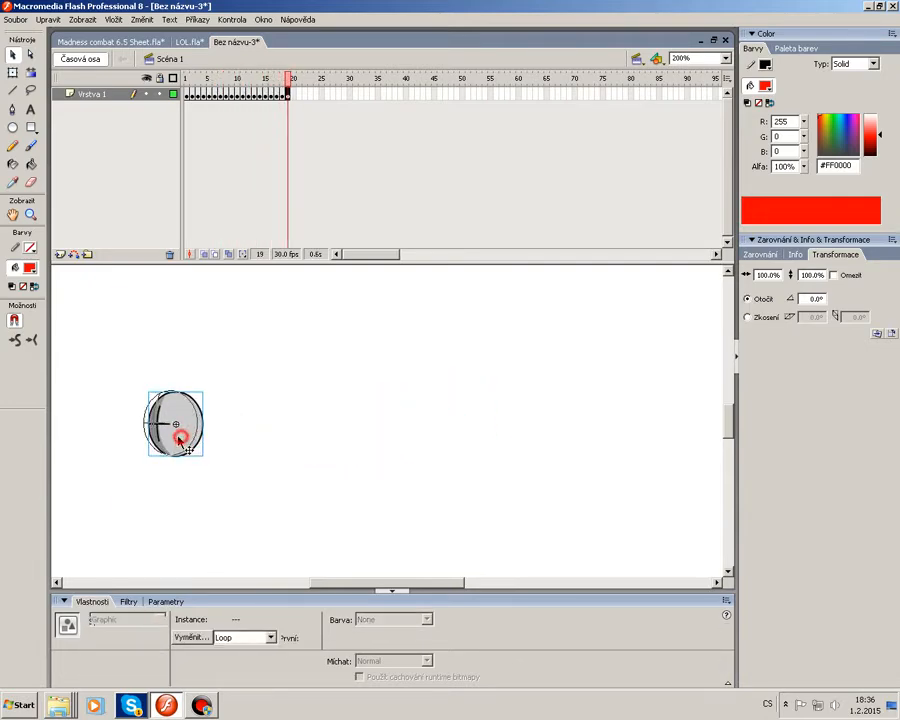
# Play the head animation and return to frame 1.
pyautogui.click(338, 347)
pyautogui.press('Return')
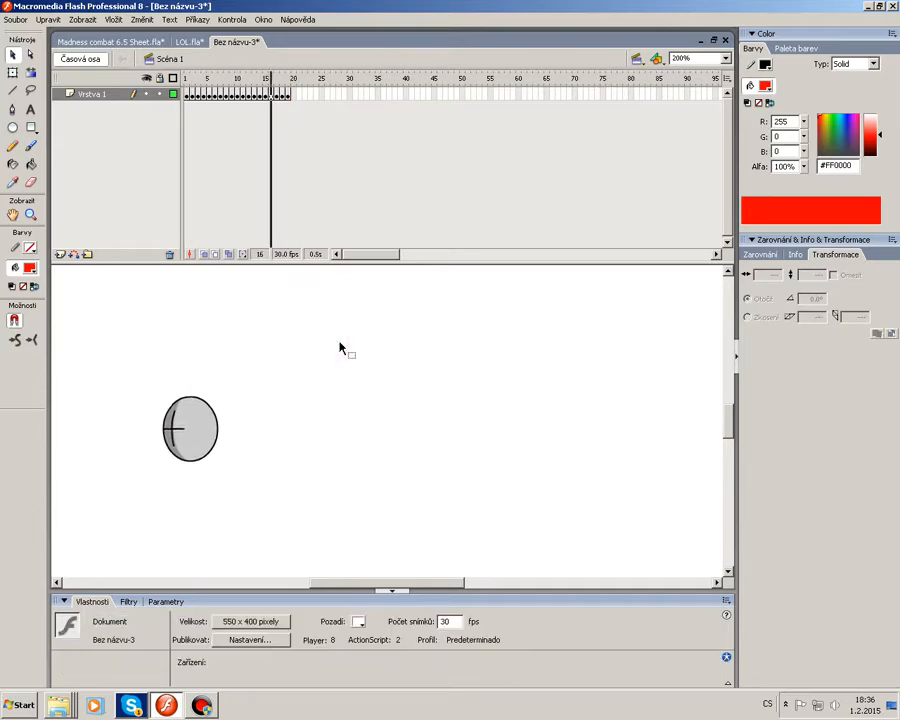
pyautogui.moveTo(216, 77); pyautogui.dragTo(186, 80)
pyautogui.click(653, 421)
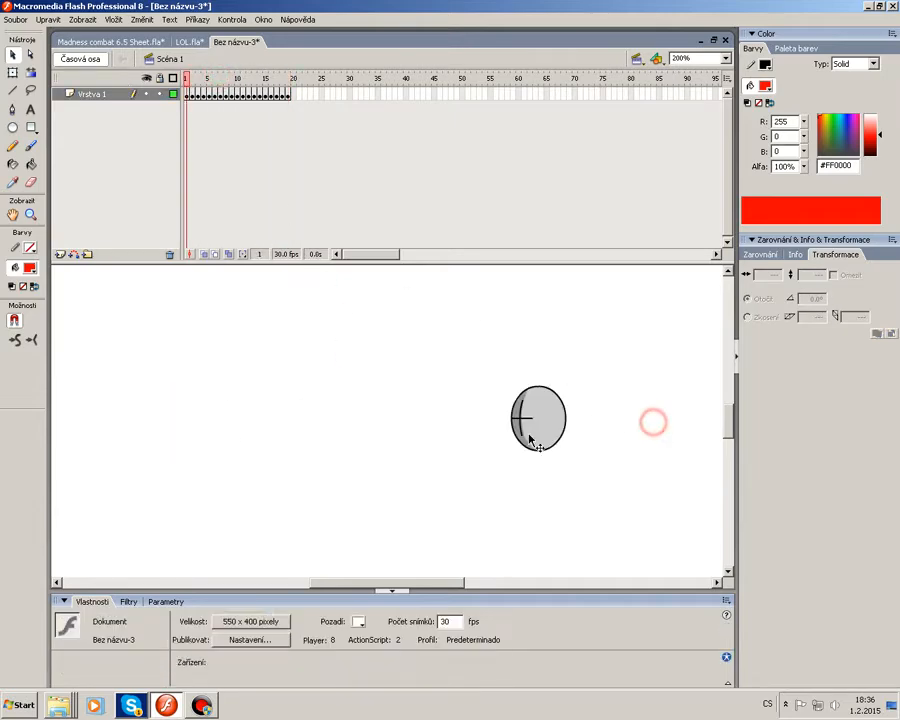
# Edit the head symbol at 400% zoom and delete the cross guide lines on its face.
pyautogui.click(529, 435)
pyautogui.doubleClick(529, 435)
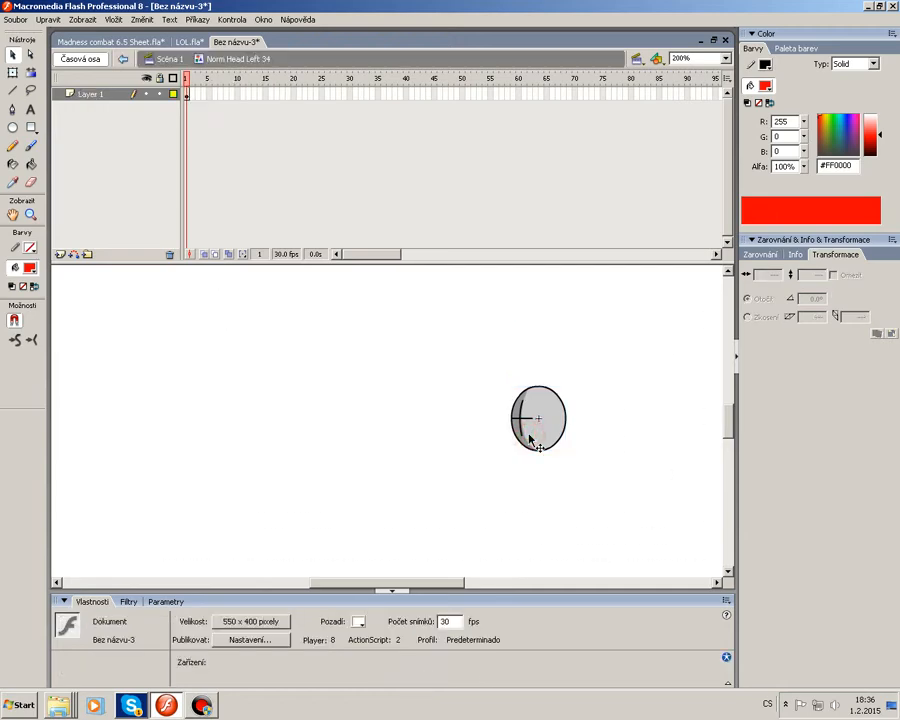
pyautogui.click(462, 431)
pyautogui.click(529, 427)
pyautogui.click(726, 58)
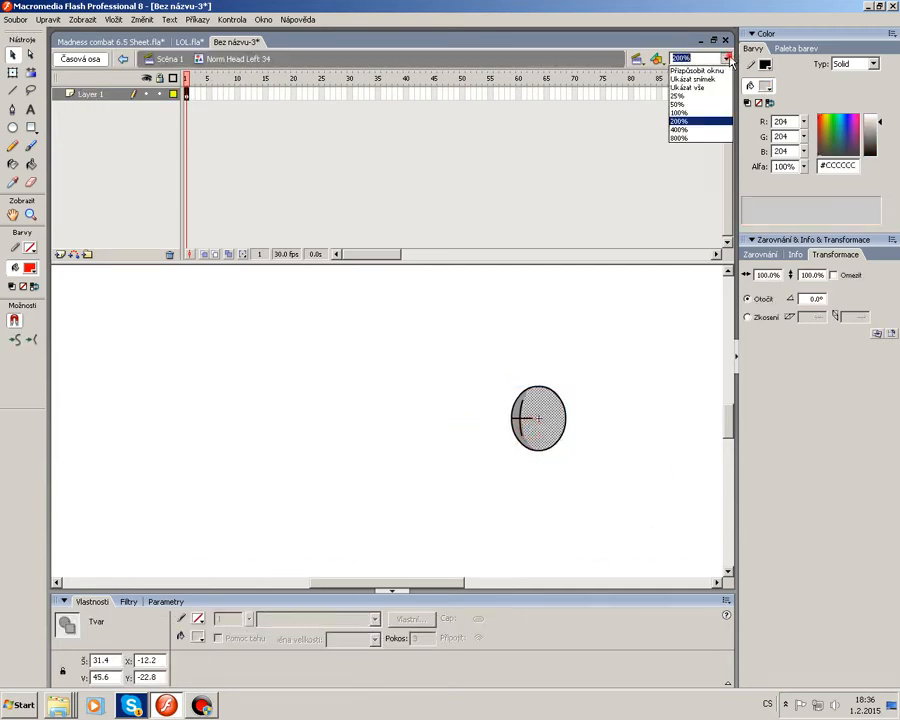
pyautogui.click(703, 130)
pyautogui.click(626, 362)
pyautogui.click(345, 421)
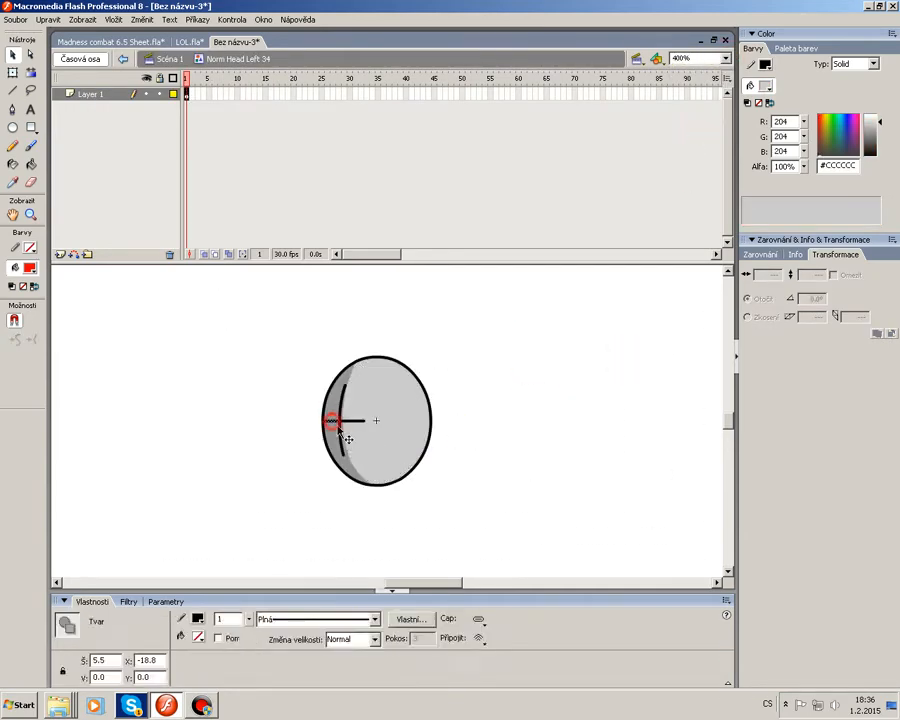
pyautogui.click(341, 433)
pyautogui.press('Delete')
pyautogui.click(349, 421)
pyautogui.press('Delete')
pyautogui.click(340, 416)
pyautogui.press('Delete')
pyautogui.click(341, 421)
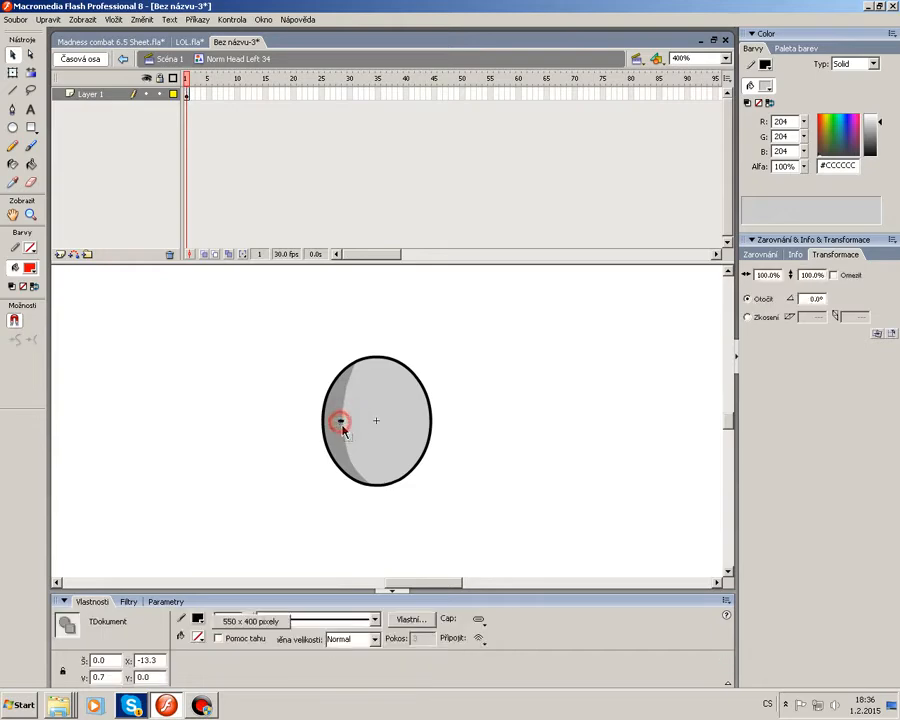
pyautogui.press('Delete')
# Lock the head's layer and add a new layer inside the symbol.
pyautogui.click(208, 330)
pyautogui.click(161, 97)
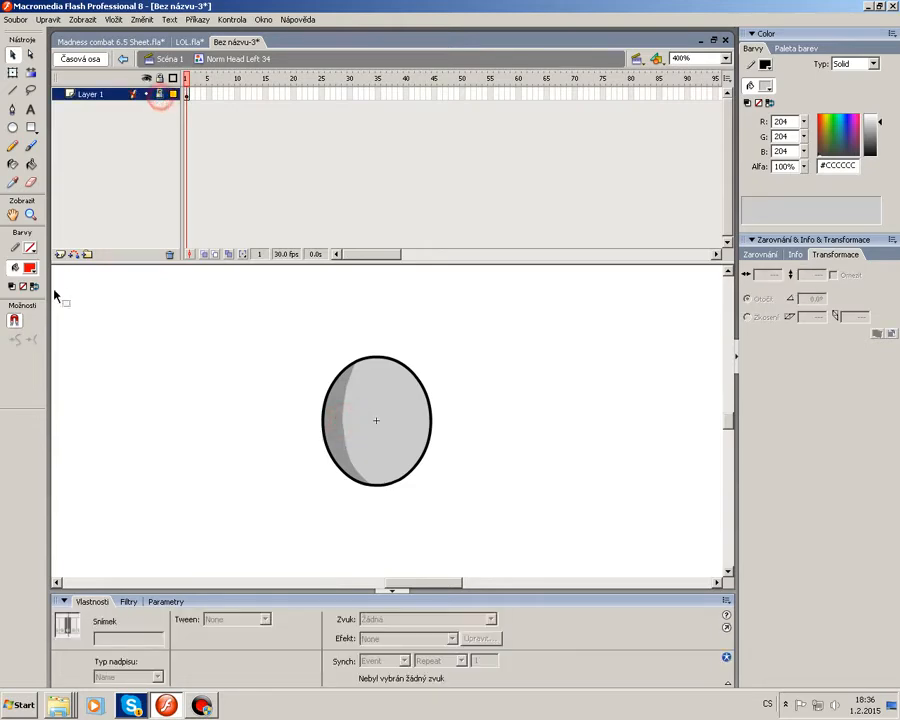
pyautogui.click(60, 255)
# Paint a smile and two eyes on the head with a black brush.
pyautogui.click(31, 145)
pyautogui.click(30, 268)
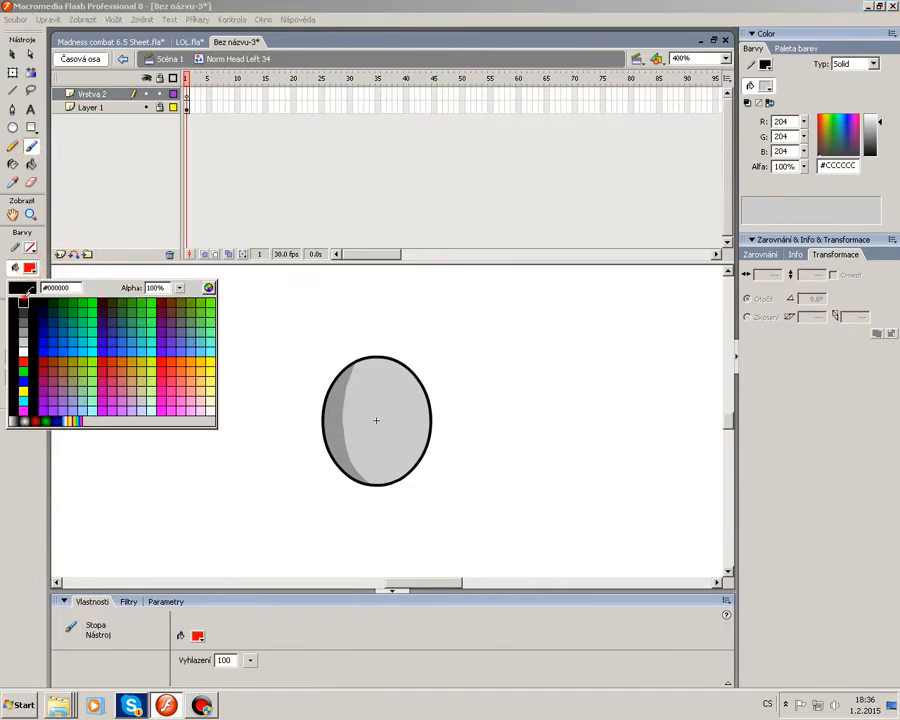
pyautogui.click(10, 302)
pyautogui.click(32, 357)
pyautogui.click(22, 396)
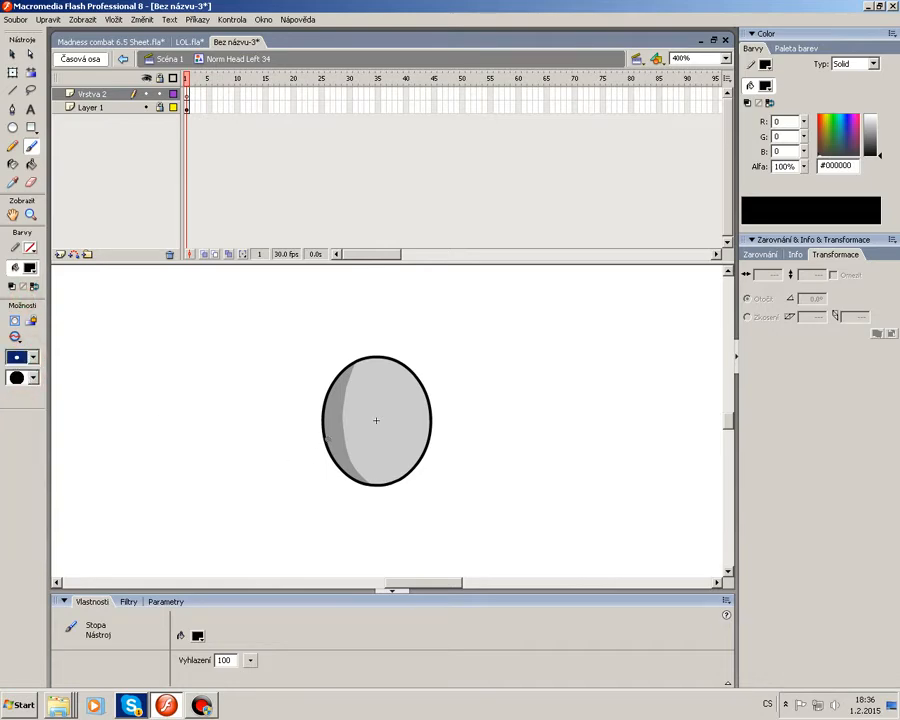
pyautogui.moveTo(328, 438); pyautogui.dragTo(386, 440)
pyautogui.click(340, 409)
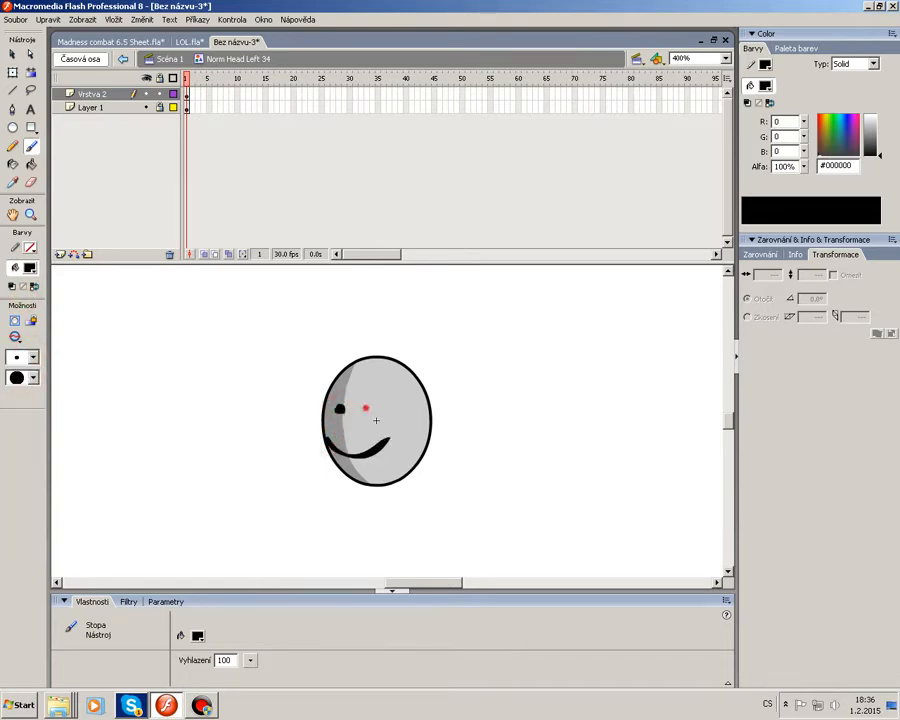
pyautogui.click(364, 408)
# Return to 200% zoom, go back to the main scene and play the animation.
pyautogui.click(726, 58)
pyautogui.click(690, 170)
pyautogui.click(13, 55)
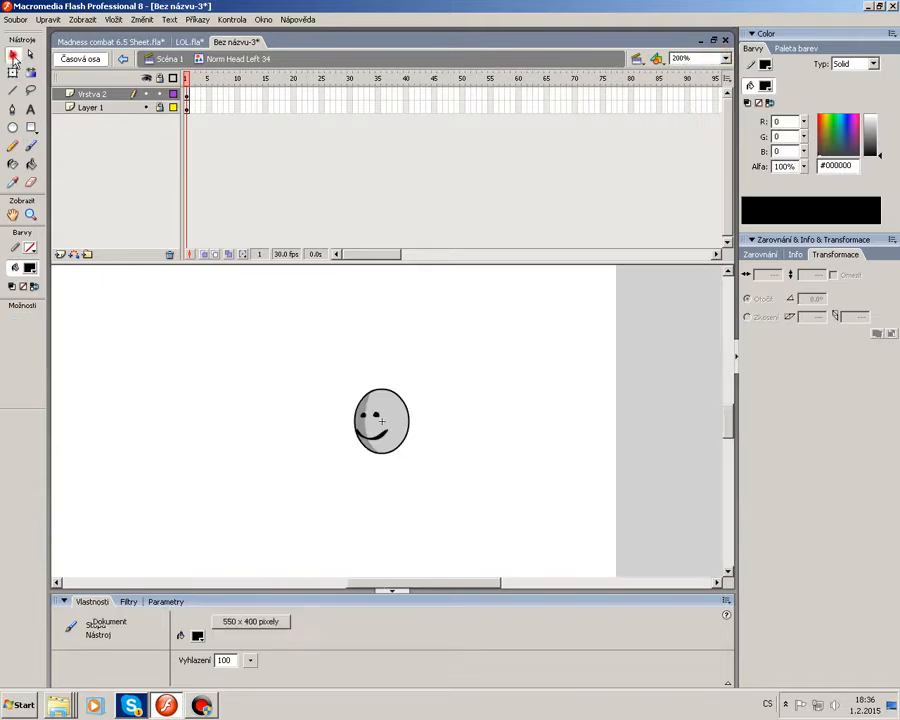
pyautogui.doubleClick(237, 382)
pyautogui.moveTo(467, 583); pyautogui.dragTo(446, 584)
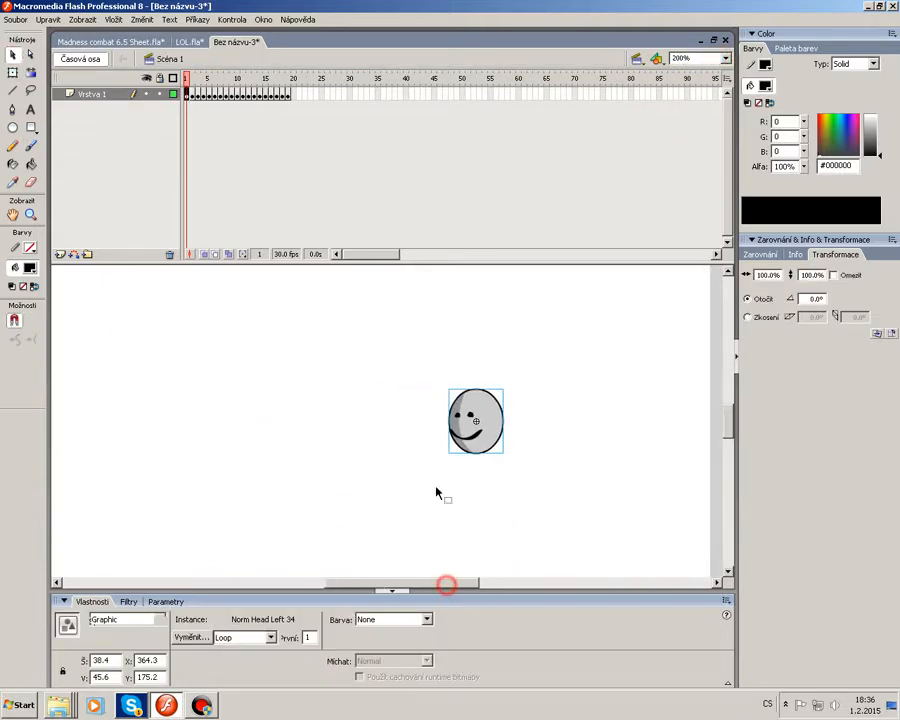
pyautogui.doubleClick(475, 418)
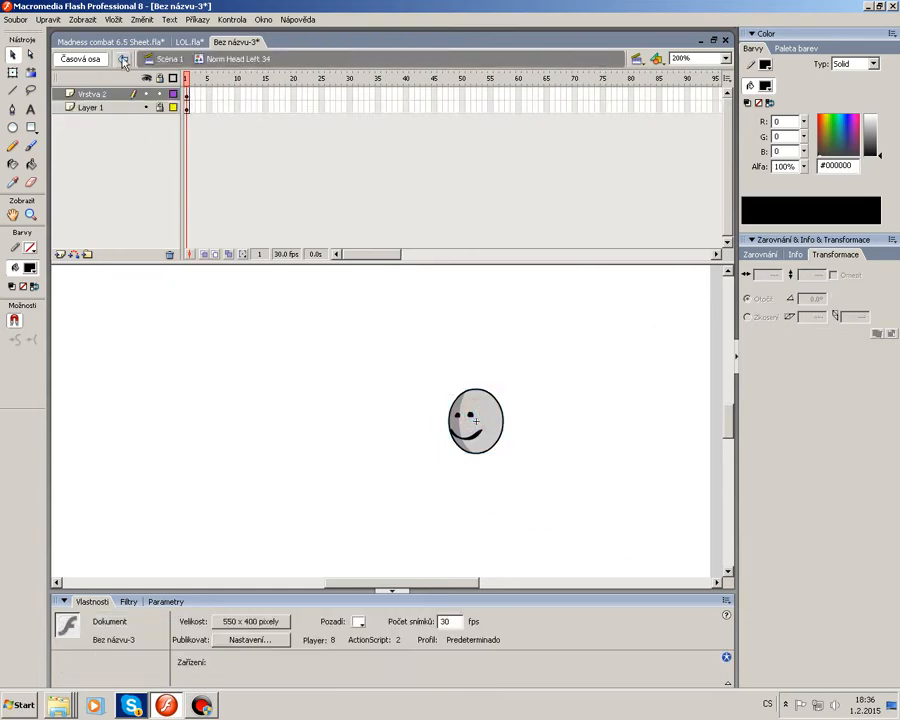
pyautogui.doubleClick(173, 358)
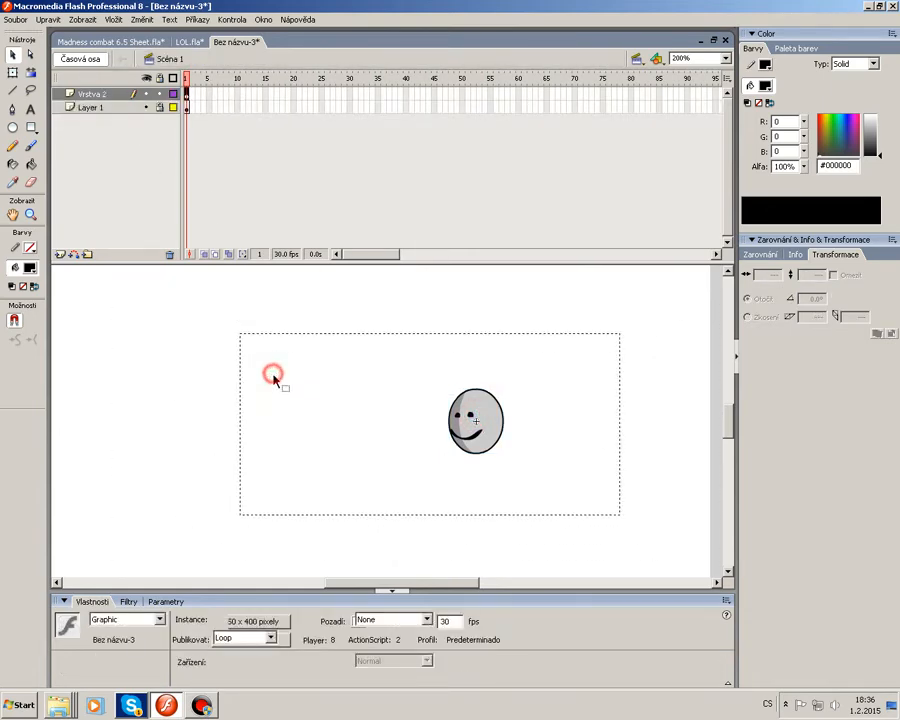
pyautogui.press('Return')
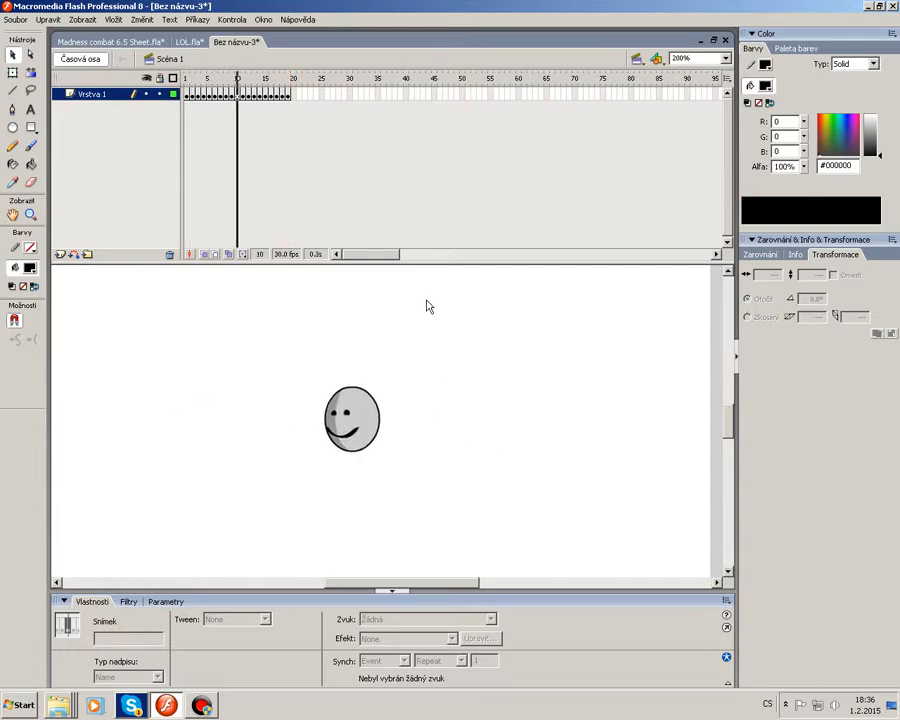
# Copy the head sprite from the sheet again and paste it onto a new layer in the new document.
pyautogui.click(186, 42)
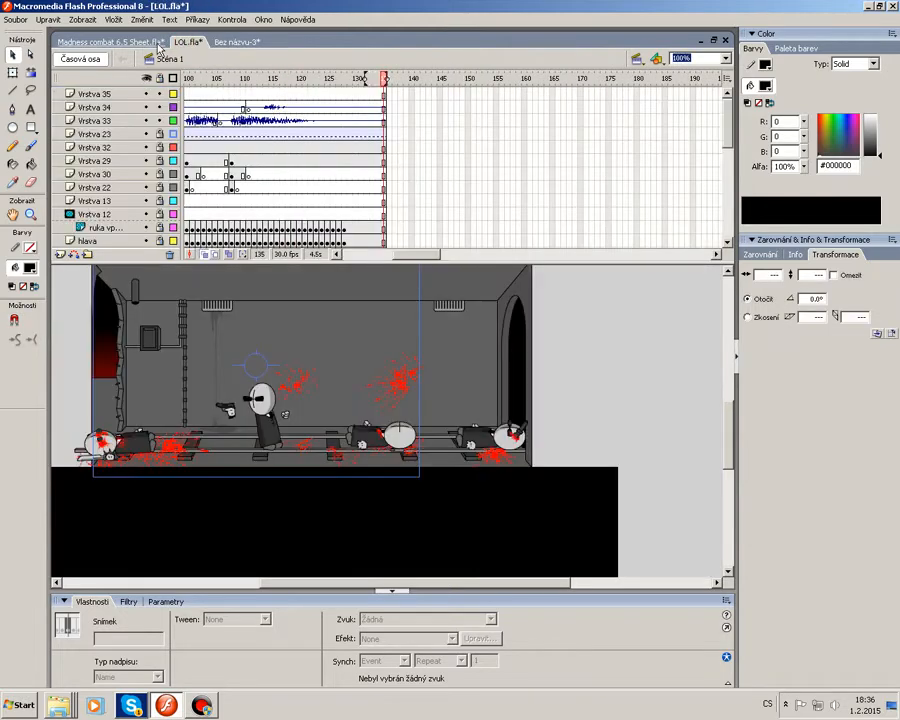
pyautogui.click(160, 42)
pyautogui.click(237, 208)
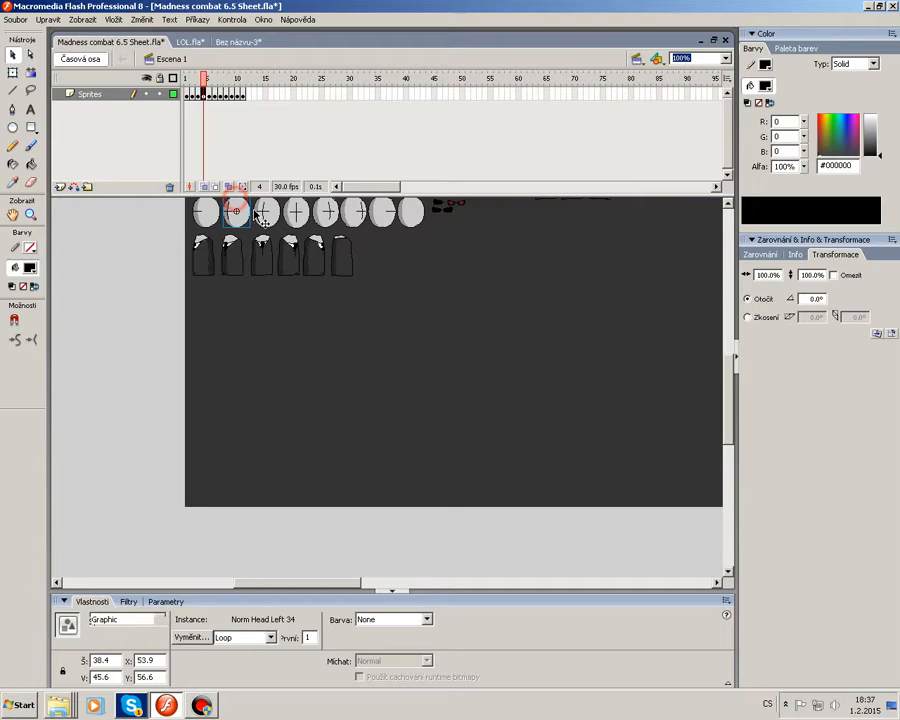
pyautogui.click(186, 42)
pyautogui.click(236, 42)
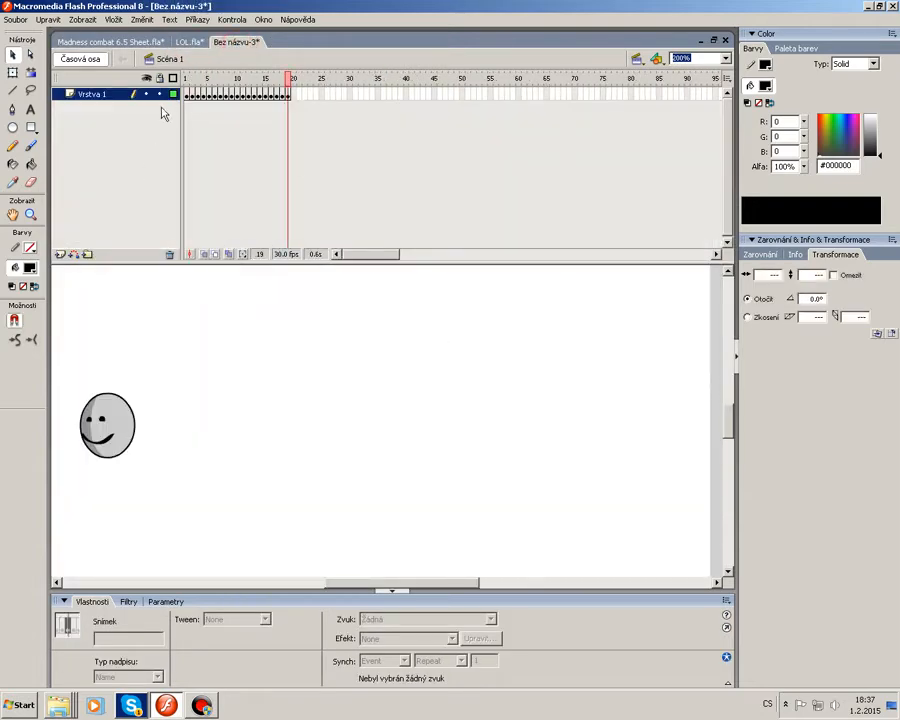
pyautogui.click(60, 254)
pyautogui.click(187, 94)
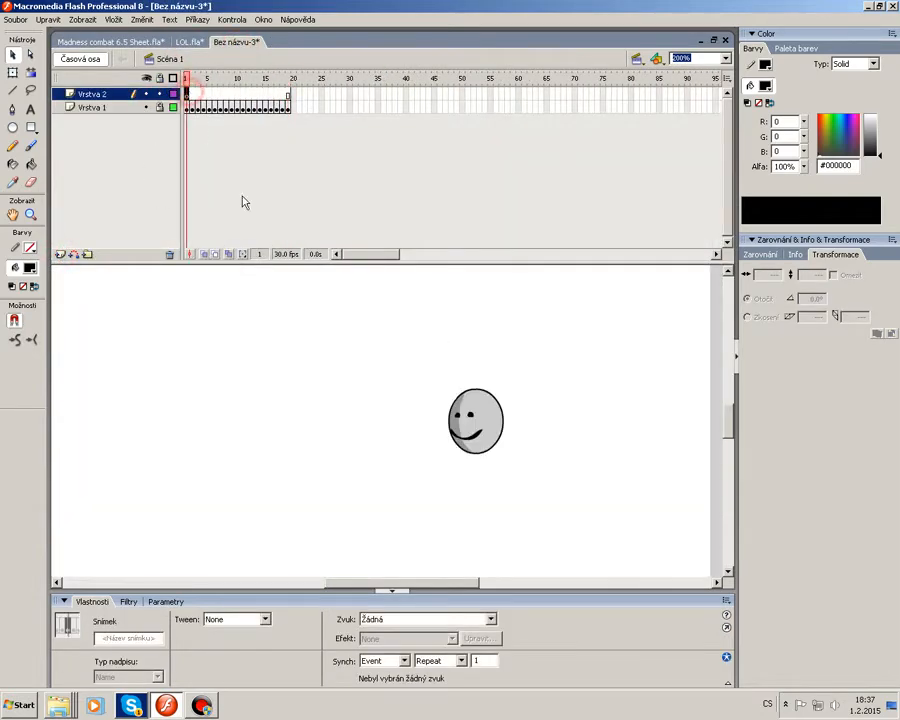
pyautogui.hotkey('ctrl', 'v')
pyautogui.click(480, 380)
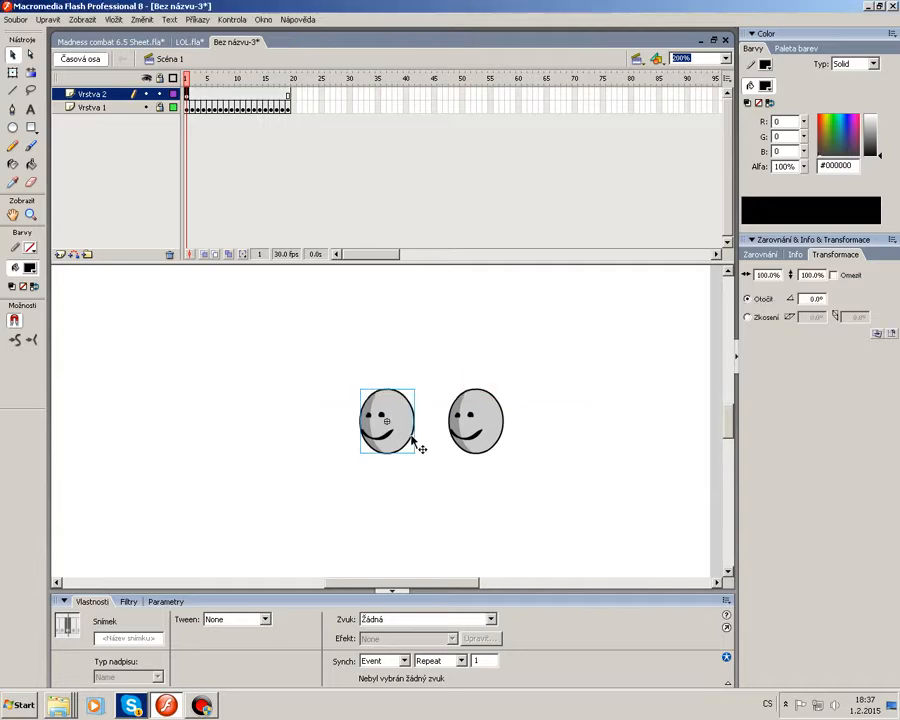
pyautogui.click(398, 457)
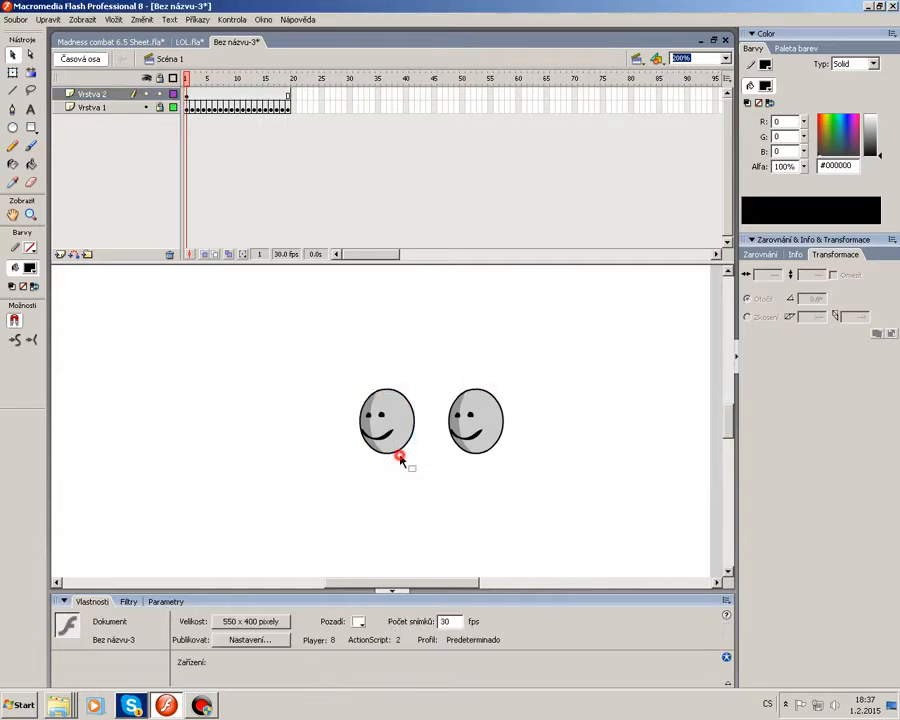
pyautogui.click(397, 445)
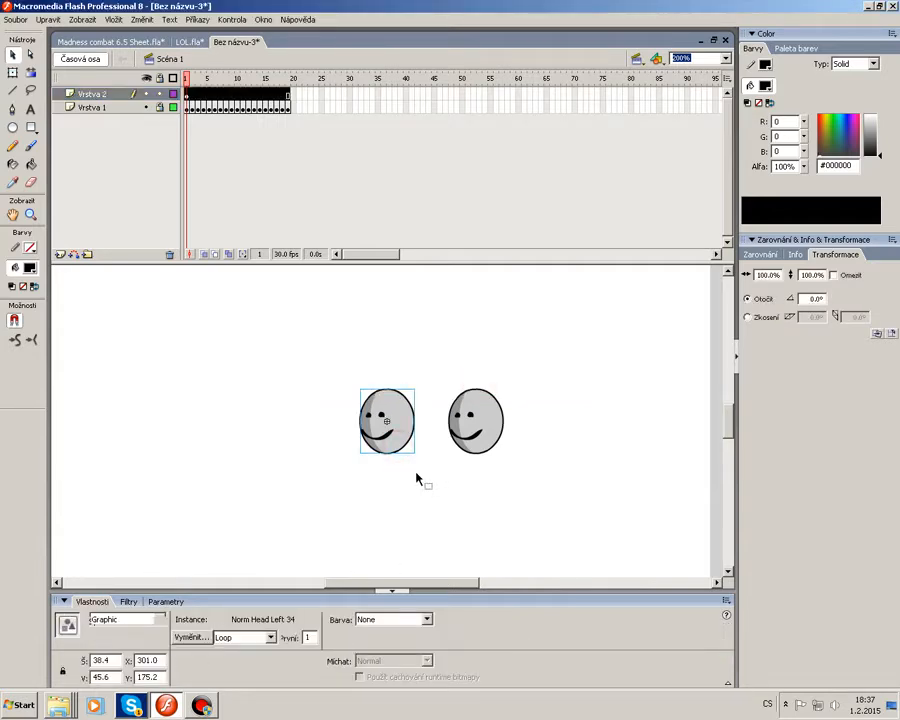
# Select the head sprite in the sheet document again and return to the new document.
pyautogui.click(135, 42)
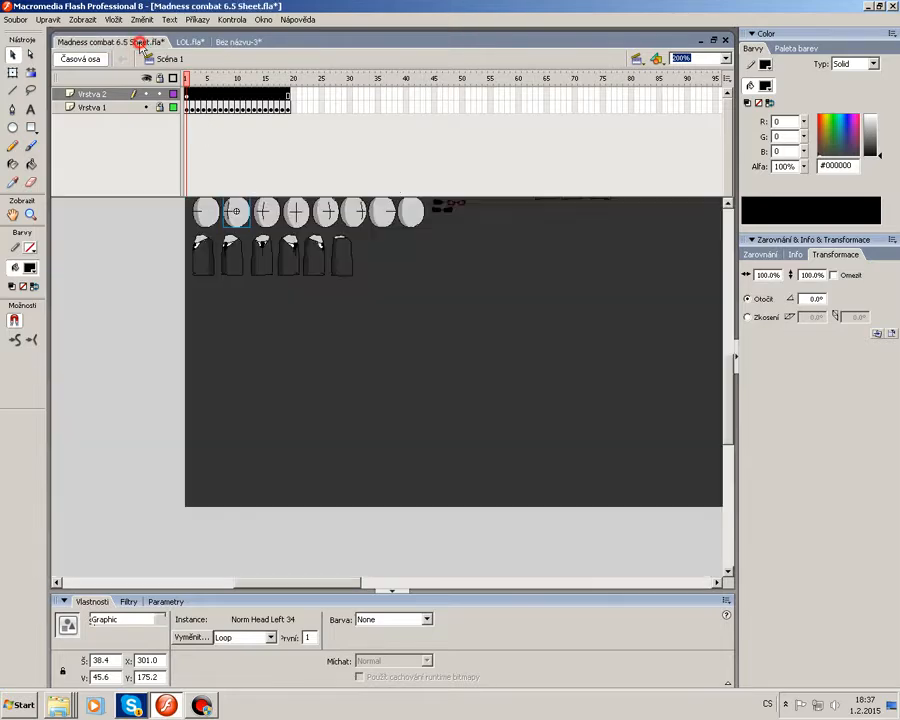
pyautogui.click(244, 234)
pyautogui.click(247, 215)
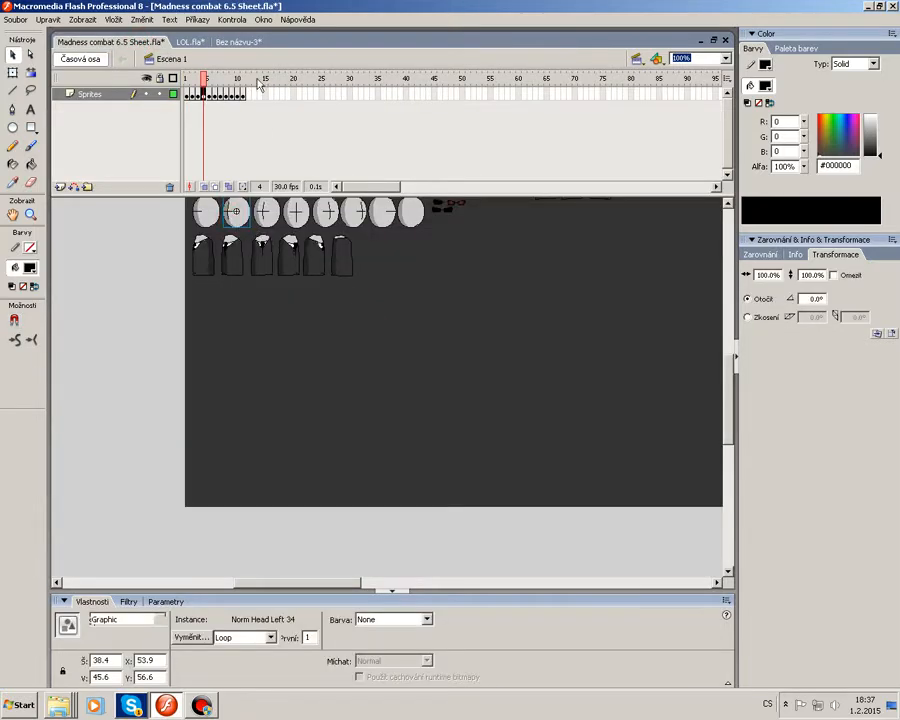
pyautogui.click(238, 42)
pyautogui.click(326, 488)
pyautogui.rightClick(393, 434)
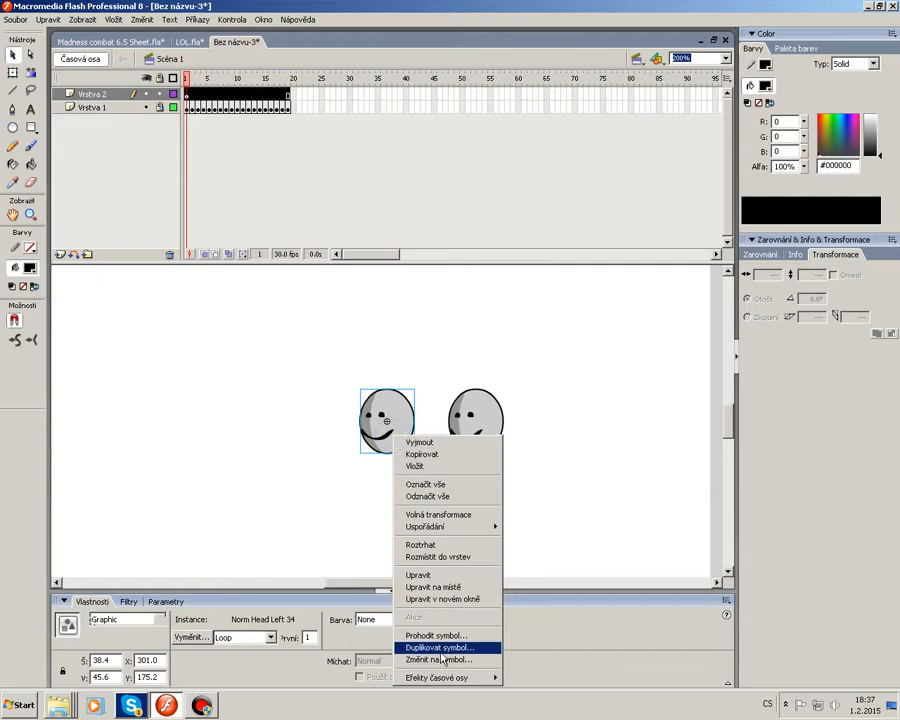
pyautogui.click(284, 546)
# Paste copies of the head sprite onto the stage, then delete all the pasted copies.
pyautogui.click(398, 444)
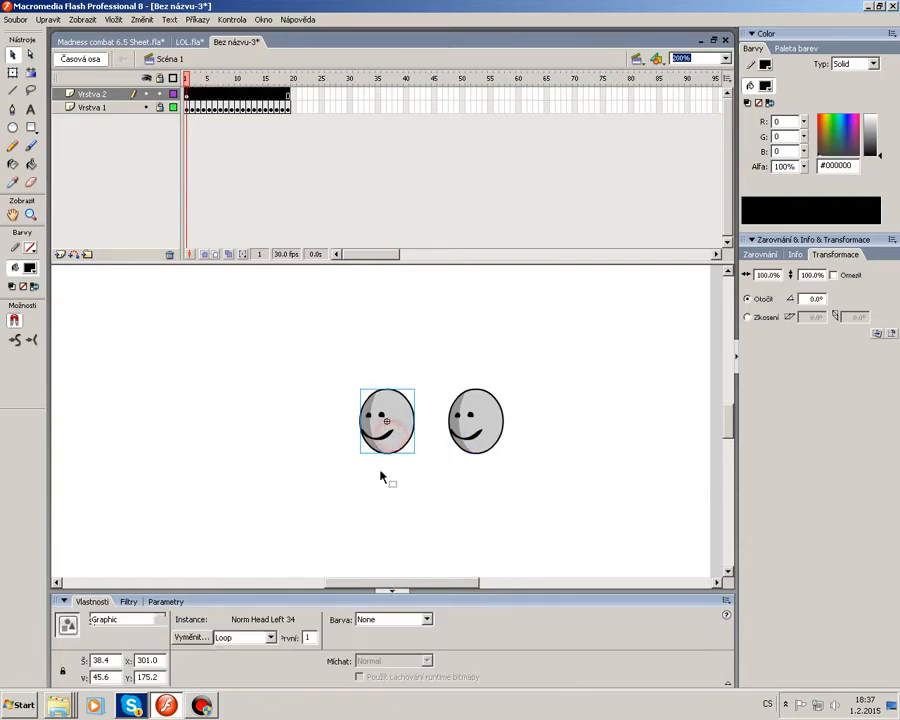
pyautogui.click(302, 373)
pyautogui.hotkey('ctrl', 'v')
pyautogui.click(482, 376)
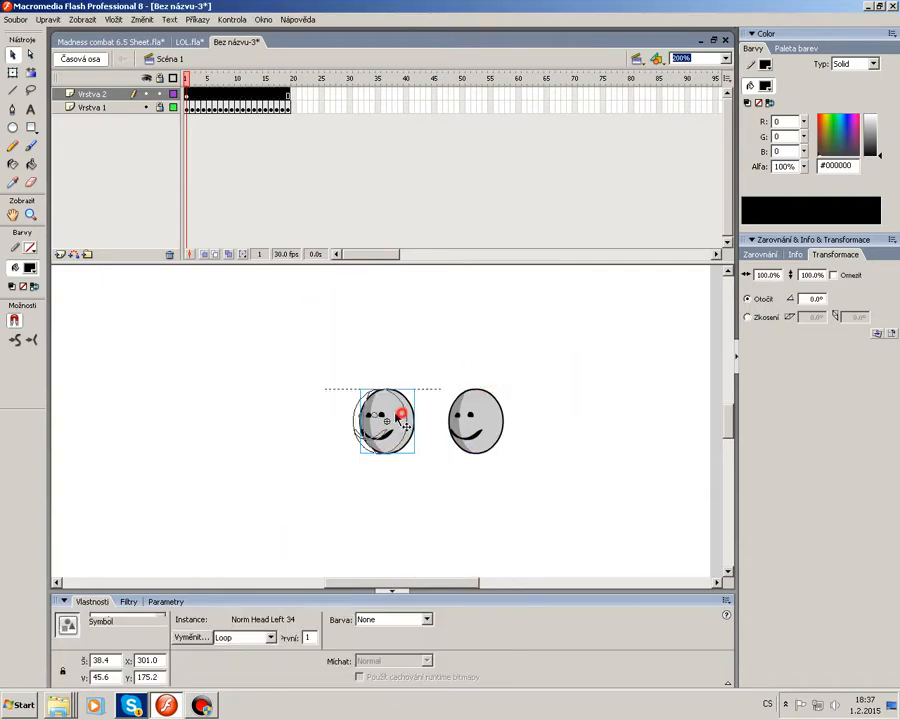
pyautogui.moveTo(400, 410); pyautogui.dragTo(279, 393)
pyautogui.click(269, 483)
pyautogui.hotkey('ctrl', 'v')
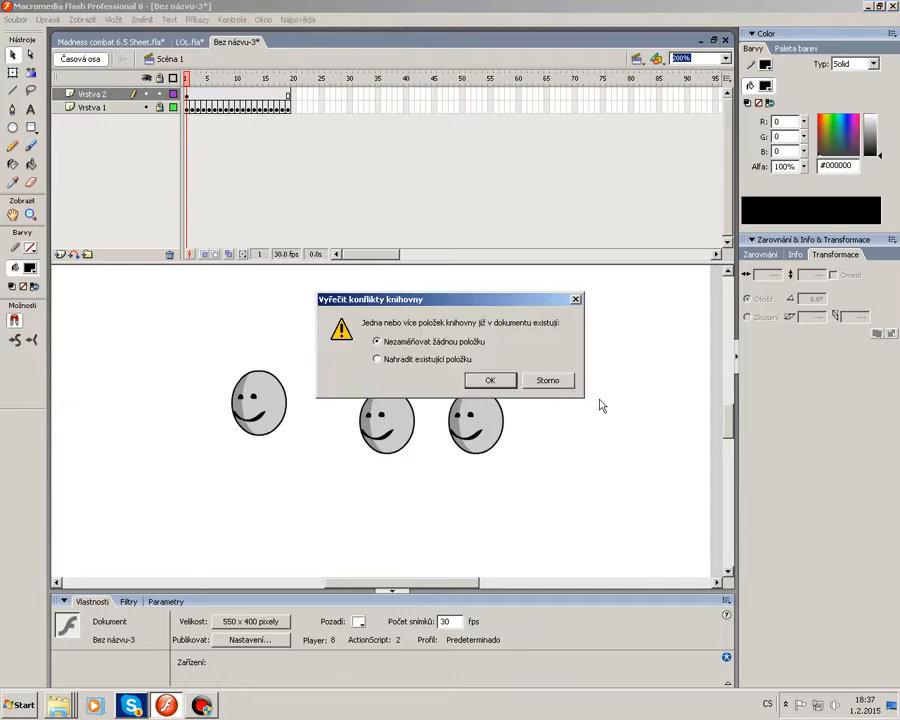
pyautogui.click(484, 381)
pyautogui.moveTo(394, 414); pyautogui.dragTo(336, 331)
pyautogui.click(322, 543)
pyautogui.moveTo(212, 503); pyautogui.dragTo(416, 342)
pyautogui.press('Delete')
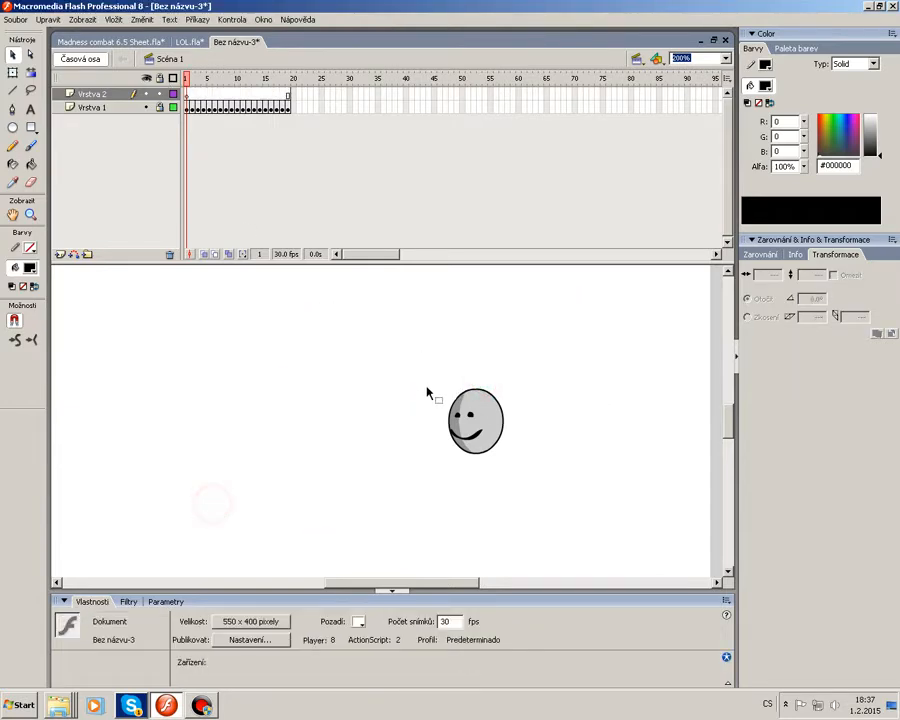
# Copy the head sprite from the sheet again, paste it into the new document and delete it.
pyautogui.click(142, 43)
pyautogui.rightClick(232, 203)
pyautogui.click(261, 218)
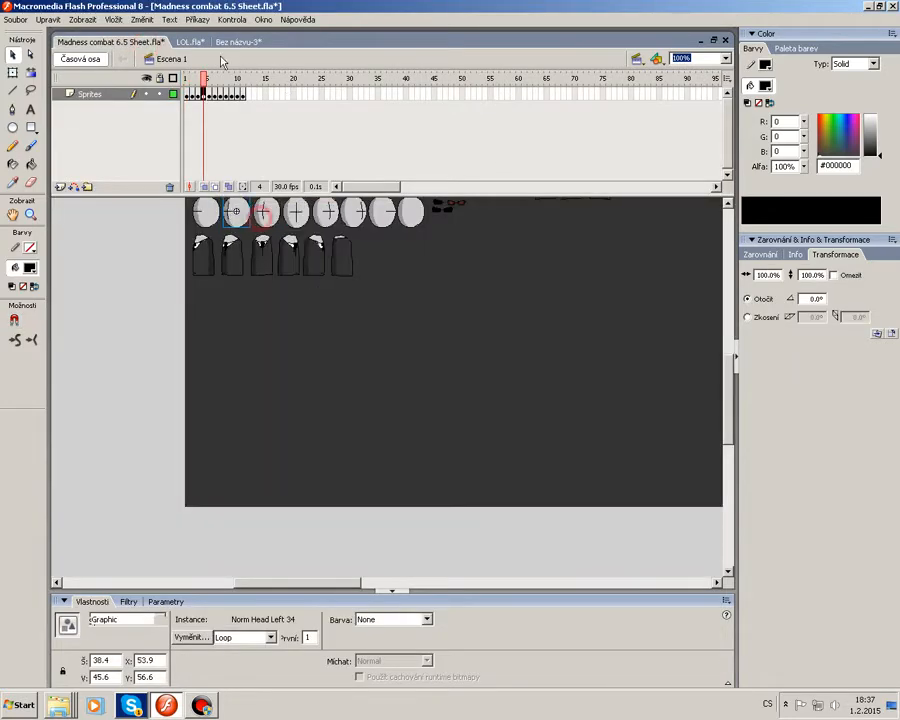
pyautogui.click(238, 42)
pyautogui.hotkey('ctrl', 'v')
pyautogui.click(486, 378)
pyautogui.moveTo(387, 420); pyautogui.dragTo(342, 430)
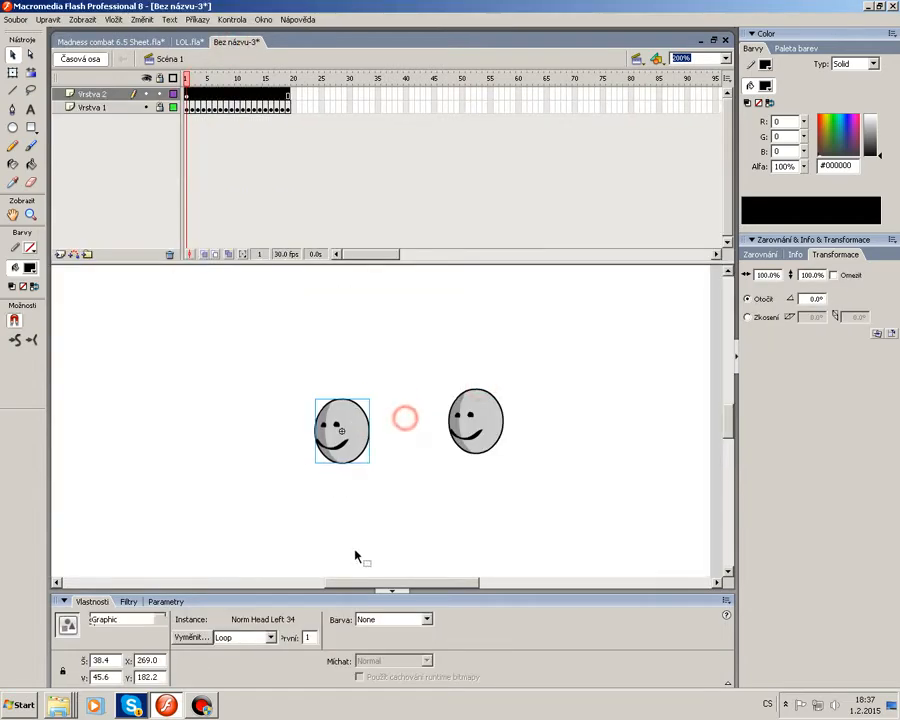
pyautogui.click(355, 556)
pyautogui.moveTo(354, 552); pyautogui.dragTo(280, 370)
pyautogui.press('Delete')
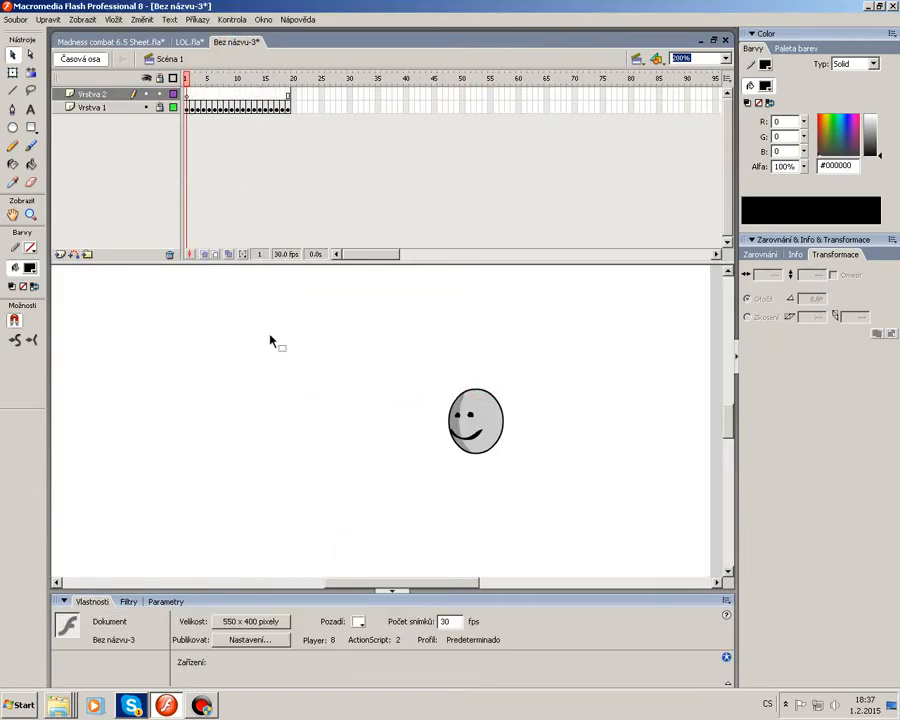
# Paste the head sprite onto the stage once more, then delete it.
pyautogui.rightClick(226, 323)
pyautogui.click(273, 359)
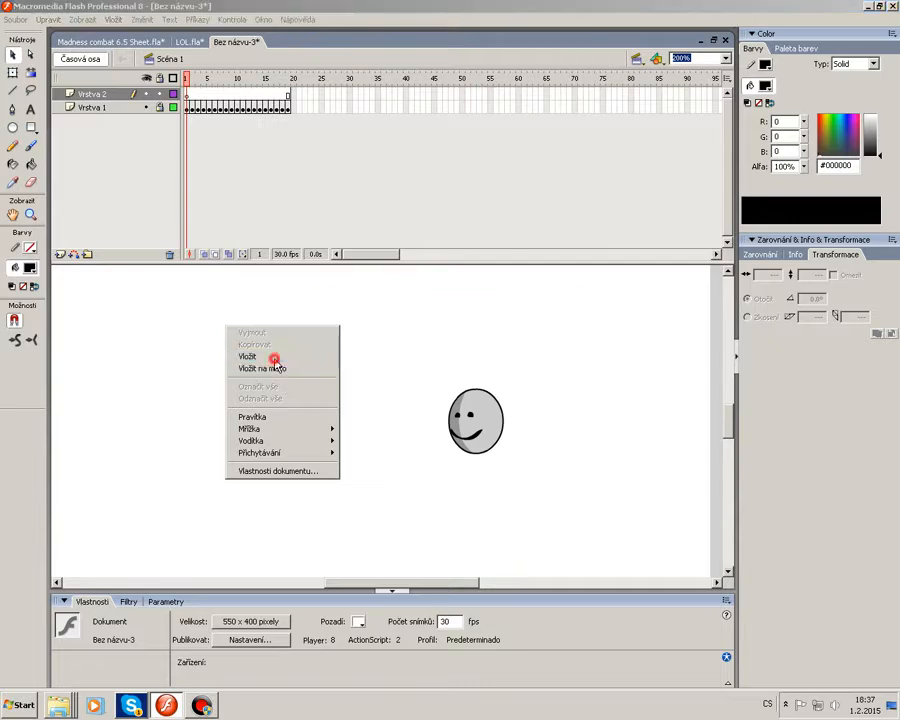
pyautogui.click(440, 358)
pyautogui.click(486, 376)
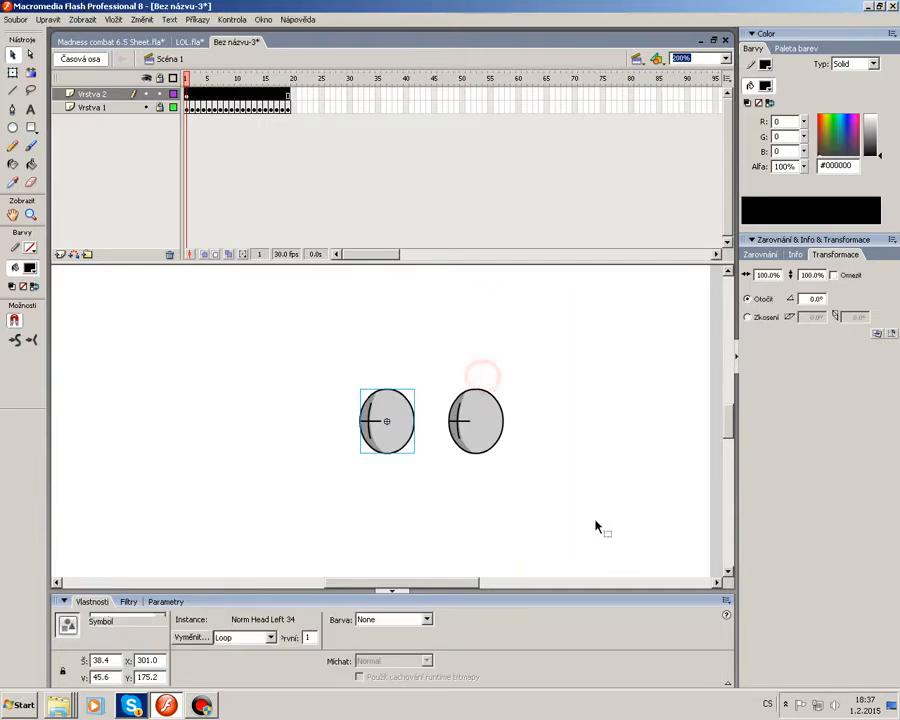
pyautogui.press('Delete')
pyautogui.click(425, 520)
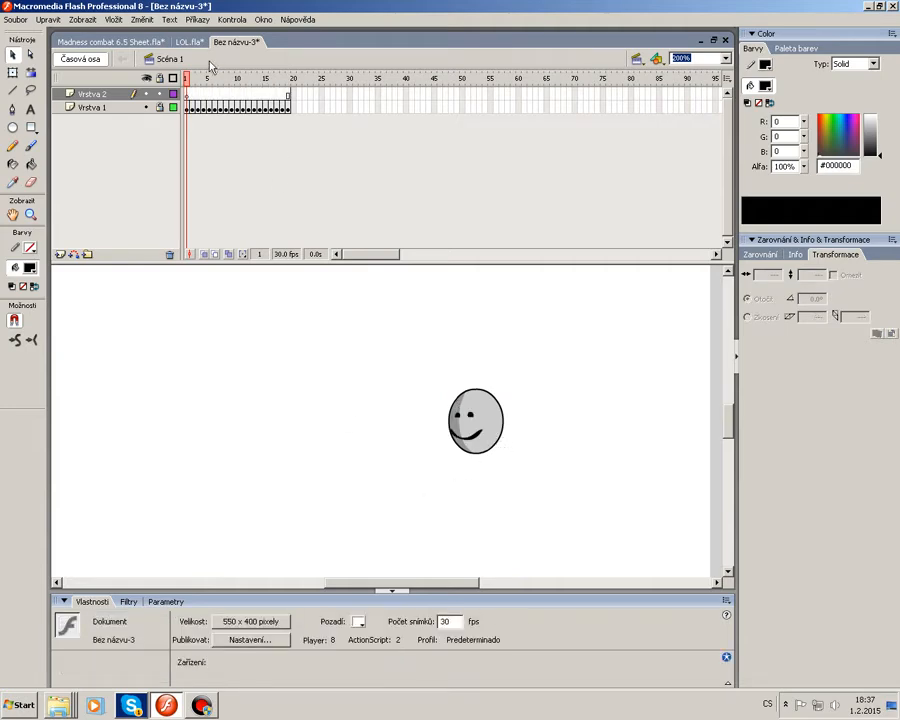
# Select the head sprite in the sheet document, copy it and paste a duplicate onto the sheet's stage.
pyautogui.click(140, 44)
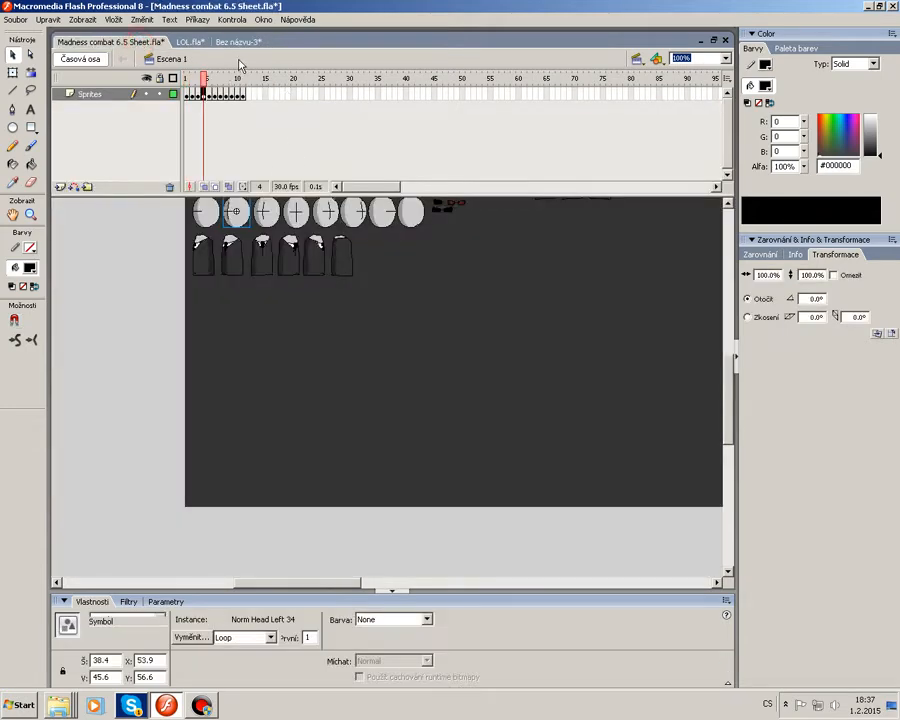
pyautogui.click(296, 294)
pyautogui.click(236, 210)
pyautogui.rightClick(244, 206)
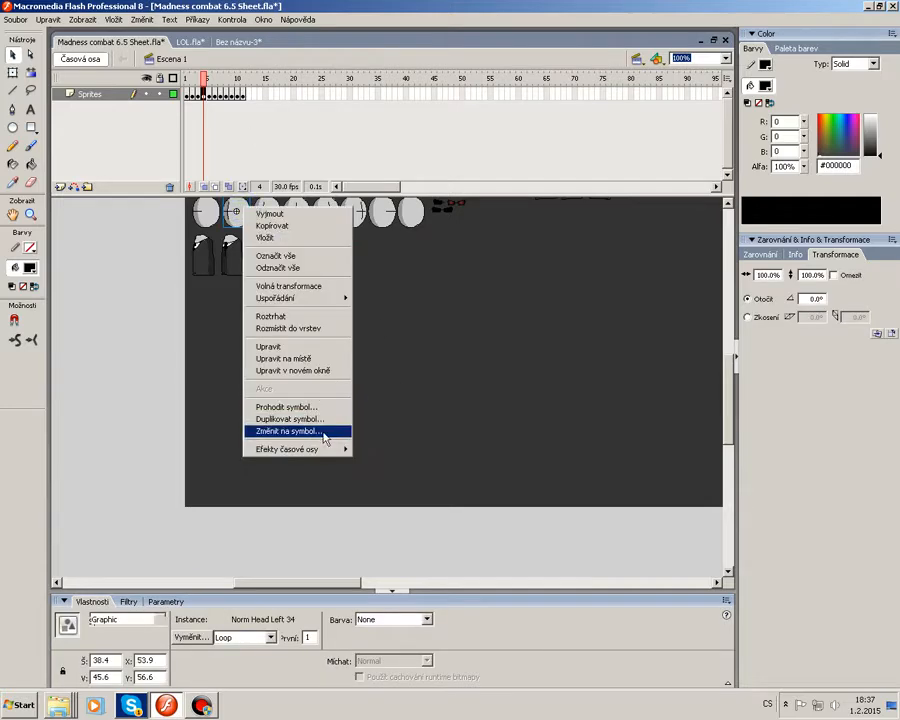
pyautogui.click(502, 293)
pyautogui.click(229, 213)
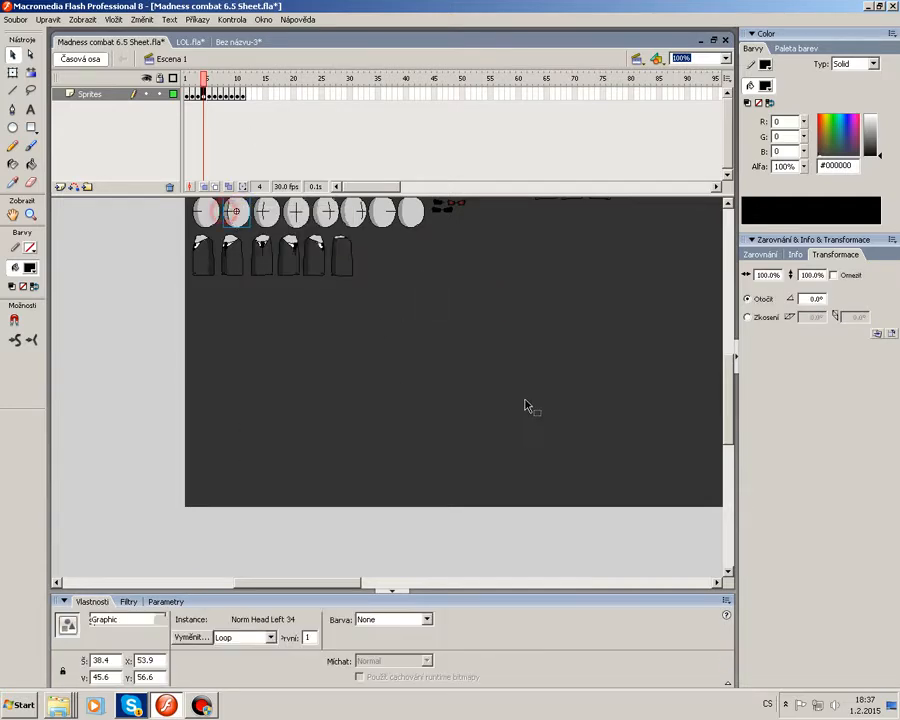
pyautogui.hotkey('ctrl', 'c')
pyautogui.hotkey('ctrl', 'v')
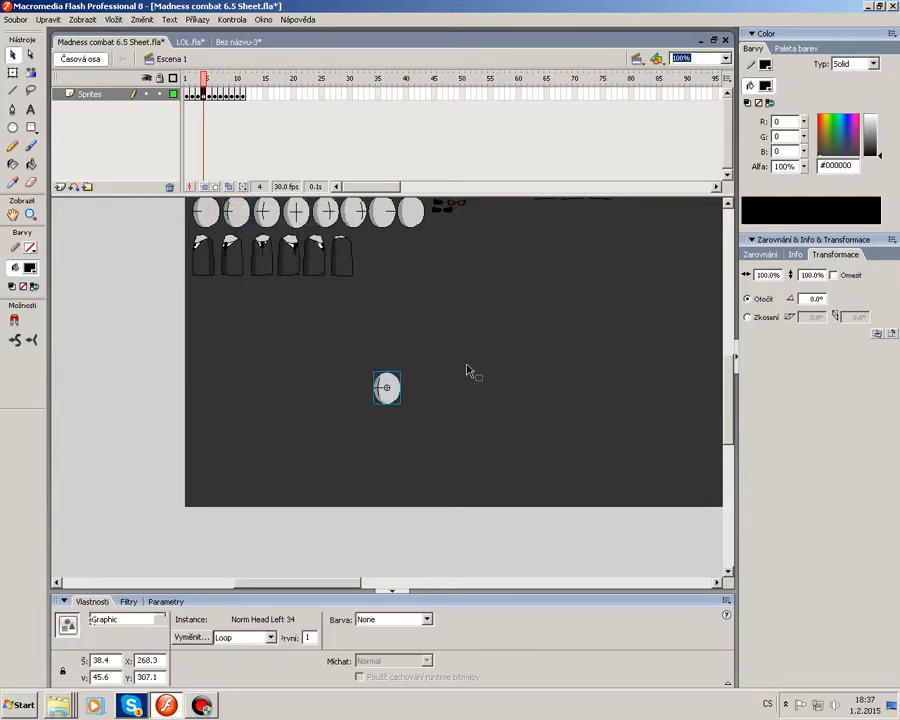
pyautogui.click(444, 121)
# In the new document, draw a black-outlined oval about 77 by 87 px filled with the head sprite's grey.
pyautogui.click(237, 43)
pyautogui.click(187, 96)
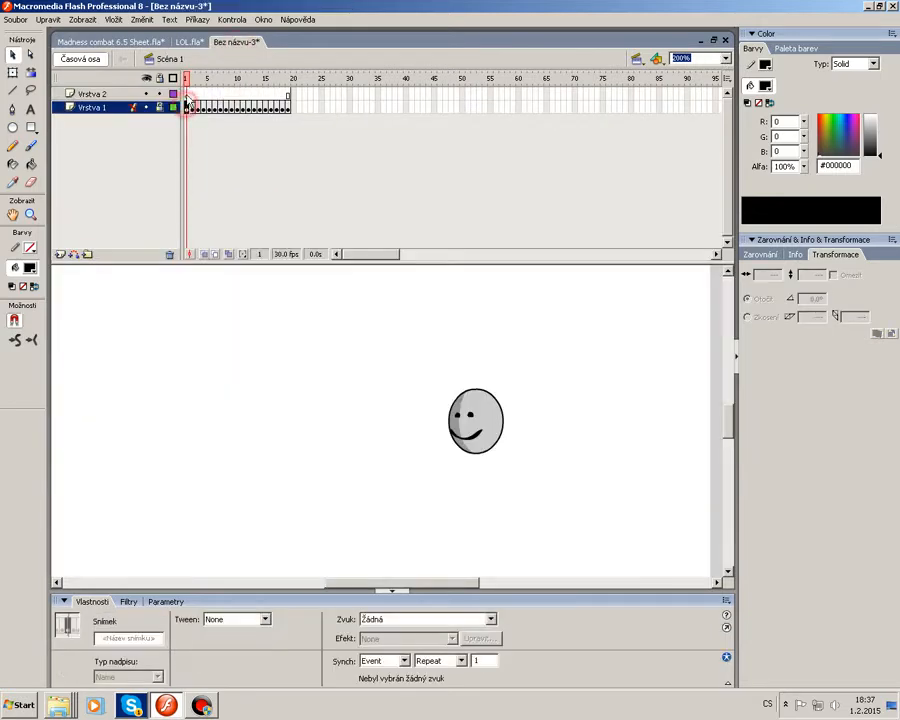
pyautogui.click(13, 128)
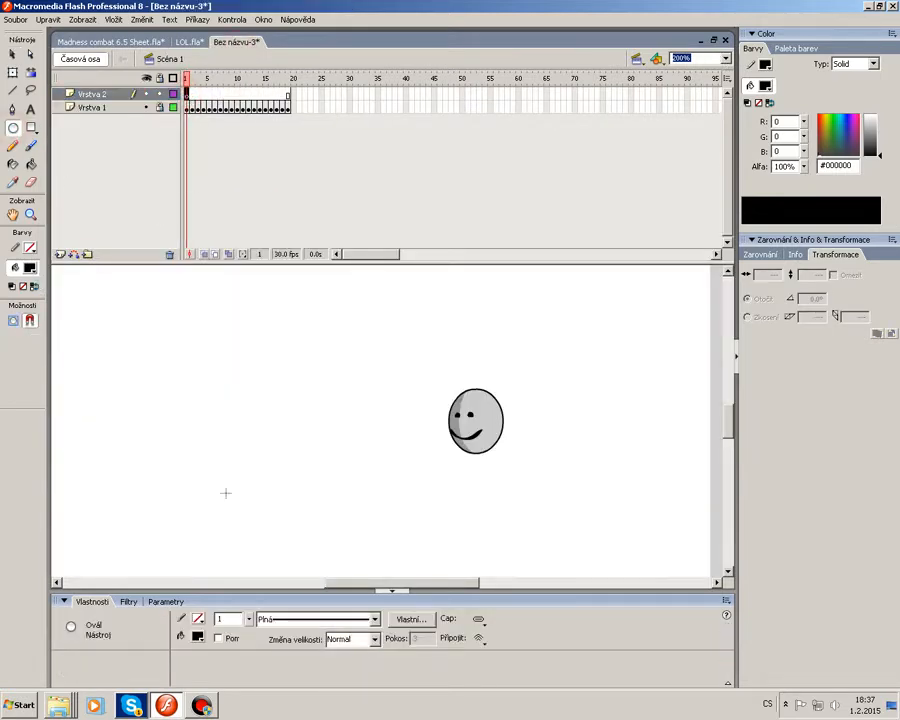
pyautogui.click(27, 250)
pyautogui.click(15, 280)
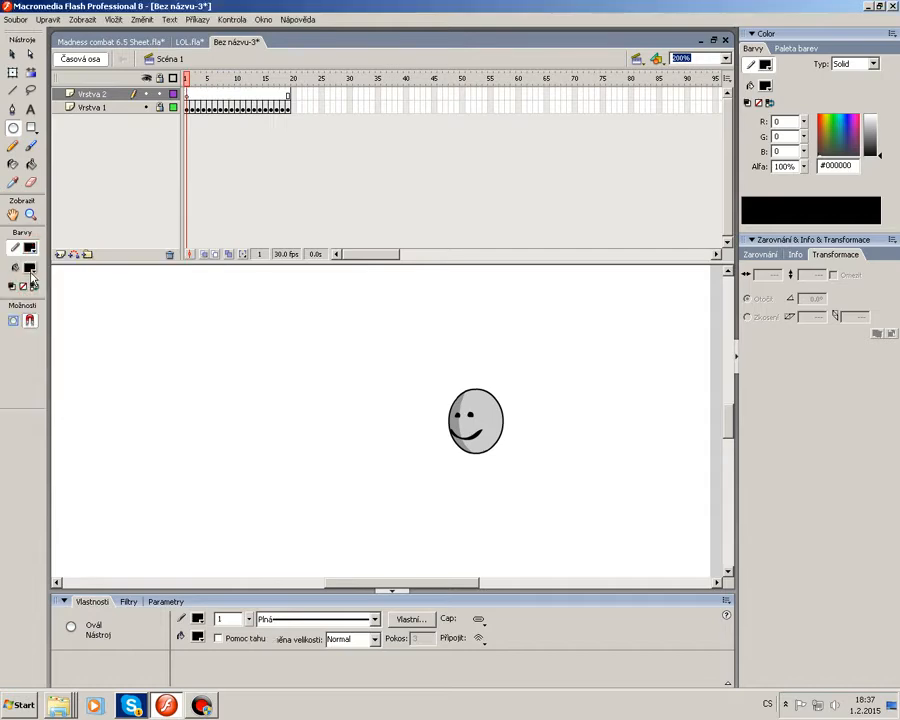
pyautogui.click(30, 268)
pyautogui.click(476, 437)
pyautogui.moveTo(209, 297)
pyautogui.mouseDown()
pyautogui.moveTo(300, 414)
pyautogui.moveTo(317, 419)
pyautogui.mouseUp()
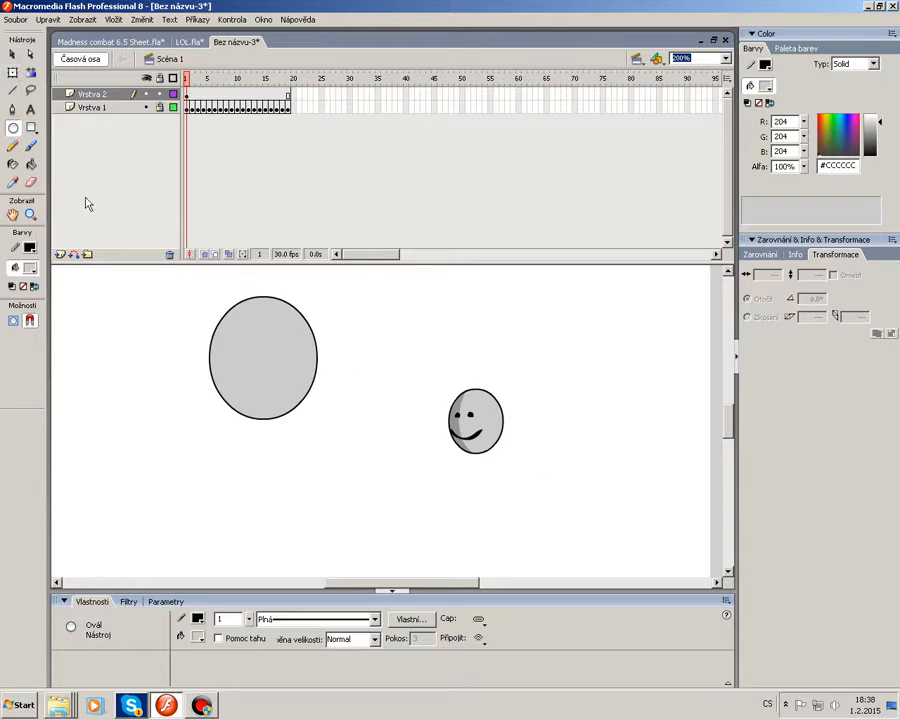
# Draw a vertical line across the oval's left side and bend it into a curve.
pyautogui.click(13, 90)
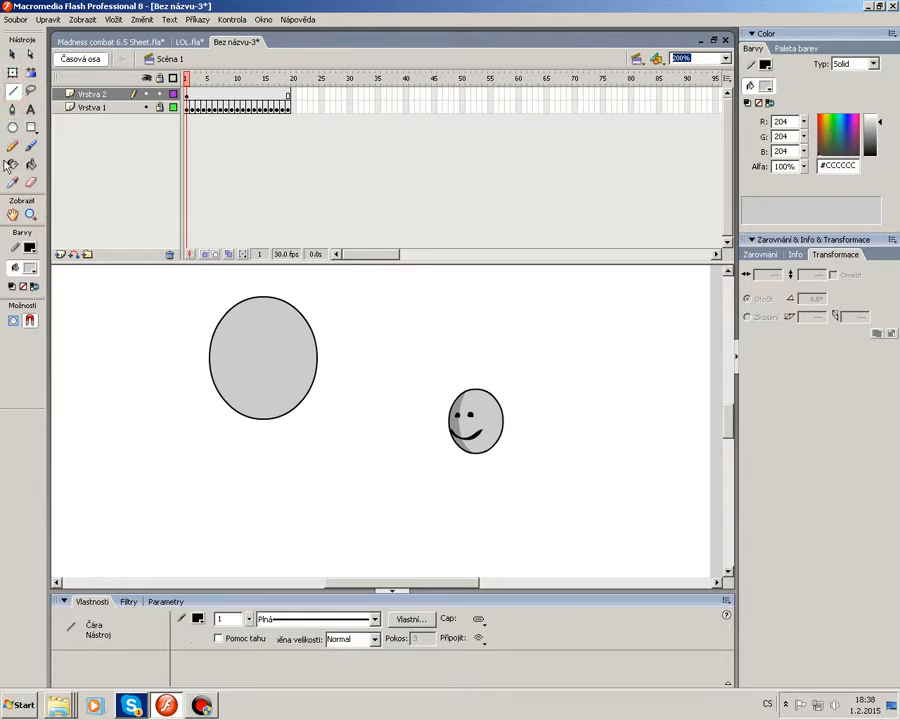
pyautogui.moveTo(251, 286); pyautogui.dragTo(241, 490)
pyautogui.click(16, 55)
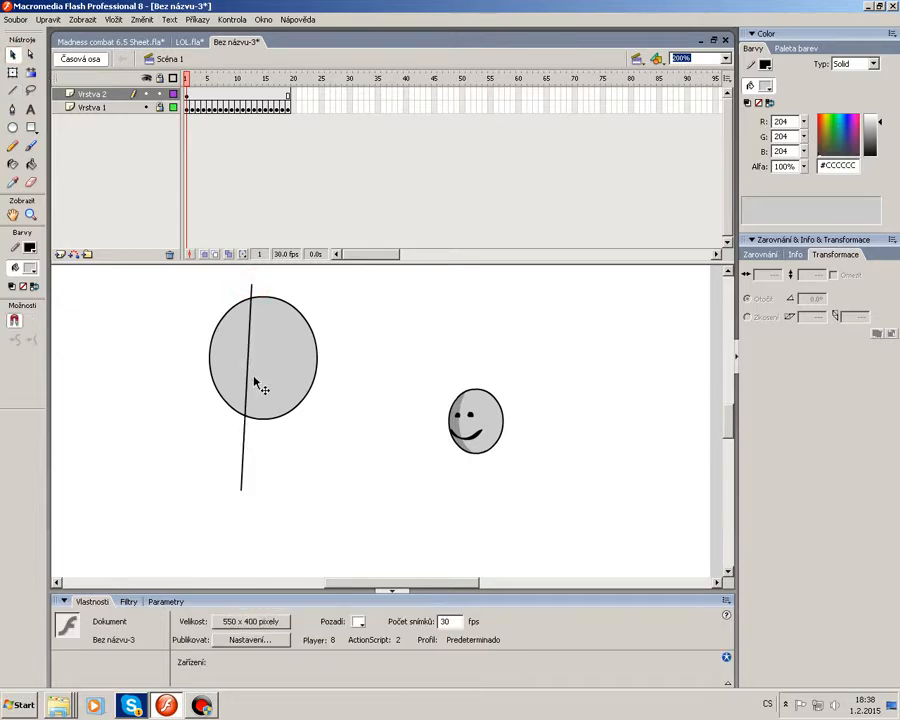
pyautogui.moveTo(250, 370); pyautogui.dragTo(227, 363)
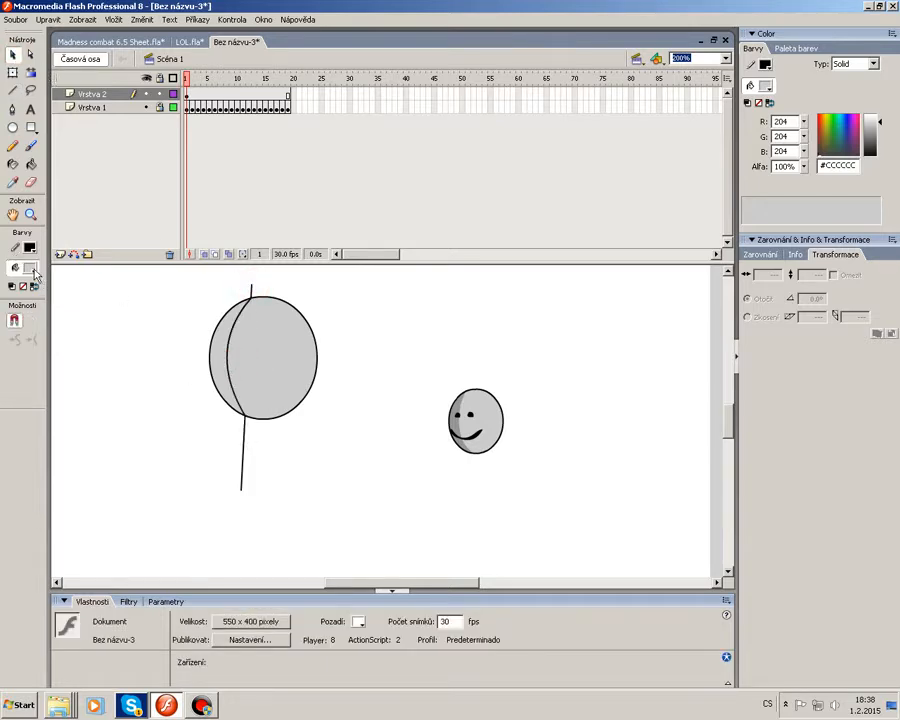
# Fill the oval's left crescent with the darker grey #959595.
pyautogui.click(32, 270)
pyautogui.click(21, 333)
pyautogui.click(31, 165)
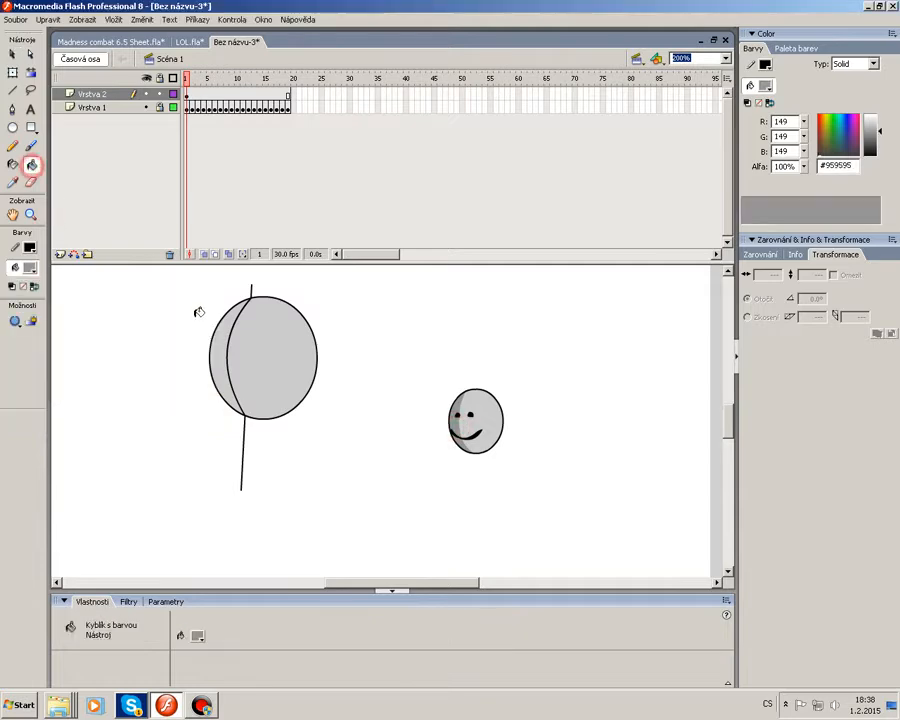
pyautogui.click(231, 344)
pyautogui.hotkey('ctrl', 'z')
pyautogui.click(226, 370)
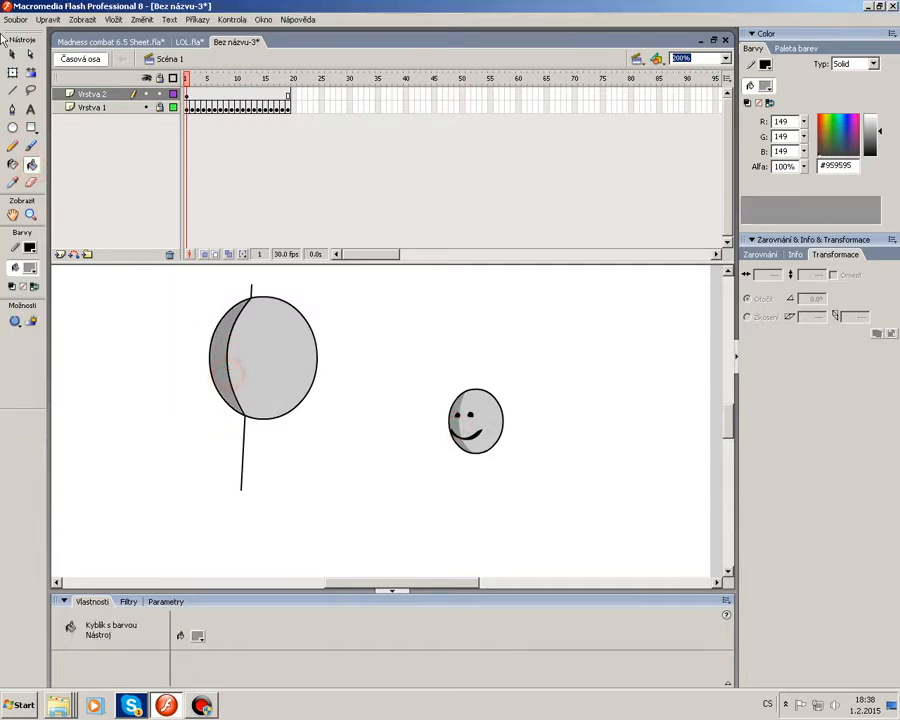
# Delete the line ends sticking out above and below the oval.
pyautogui.click(13, 55)
pyautogui.click(243, 445)
pyautogui.press('Delete')
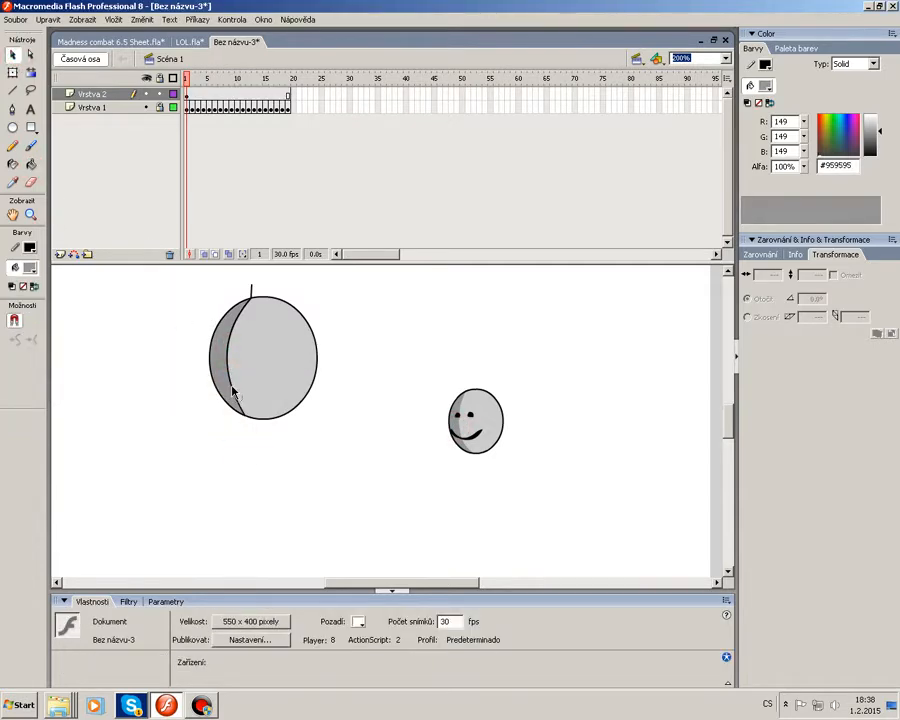
pyautogui.click(250, 287)
pyautogui.press('Delete')
# Move the whole shaded oval shape down and to the right.
pyautogui.moveTo(184, 518); pyautogui.dragTo(371, 280)
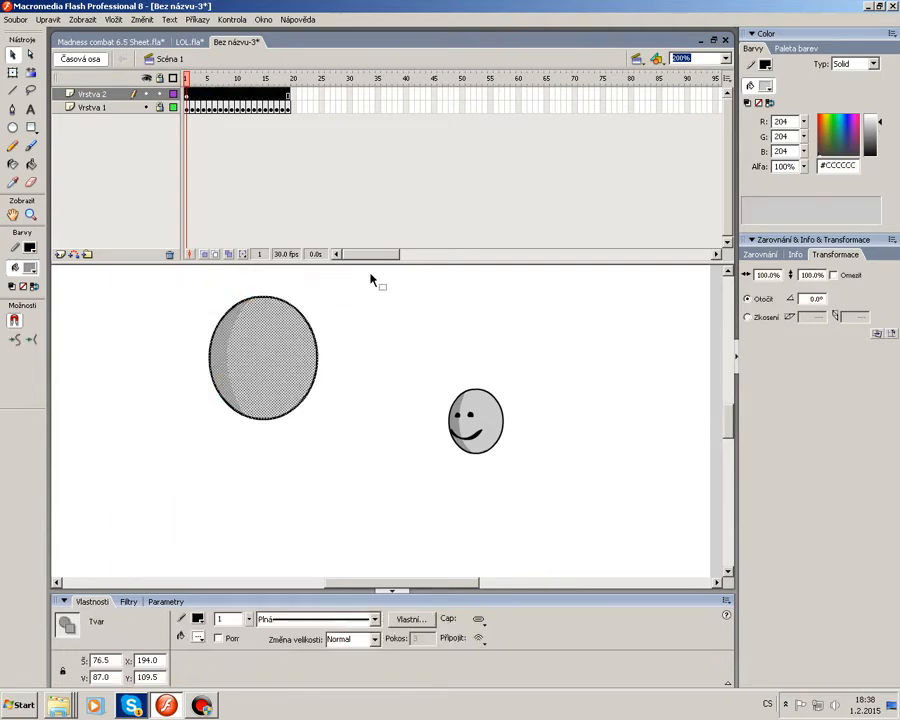
pyautogui.moveTo(297, 370); pyautogui.dragTo(347, 388)
pyautogui.click(398, 505)
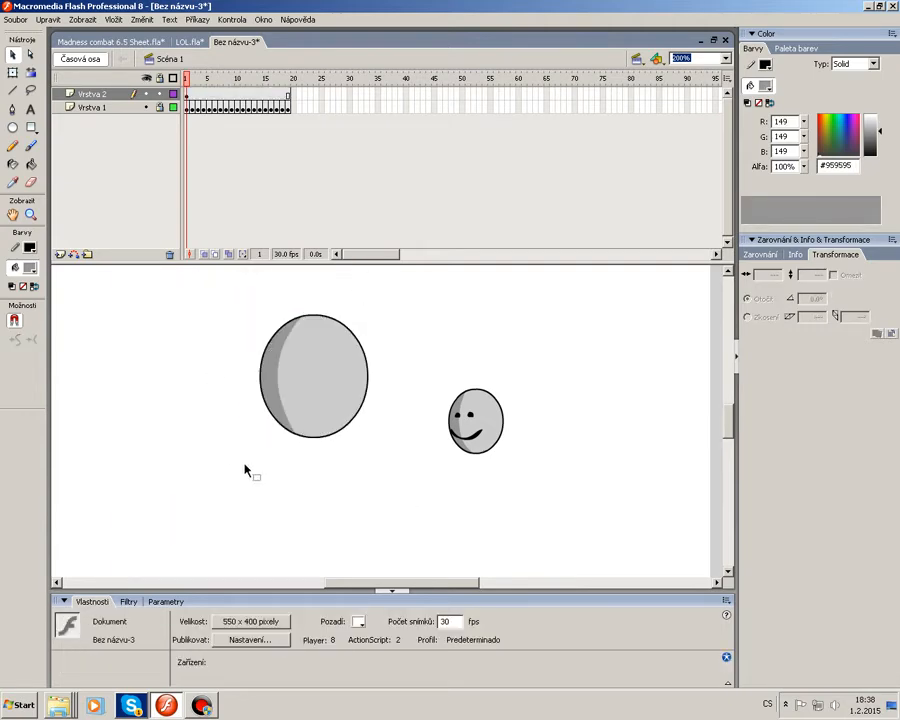
# Select the whole shaded oval and group it.
pyautogui.moveTo(203, 505); pyautogui.dragTo(394, 292)
pyautogui.rightClick(328, 380)
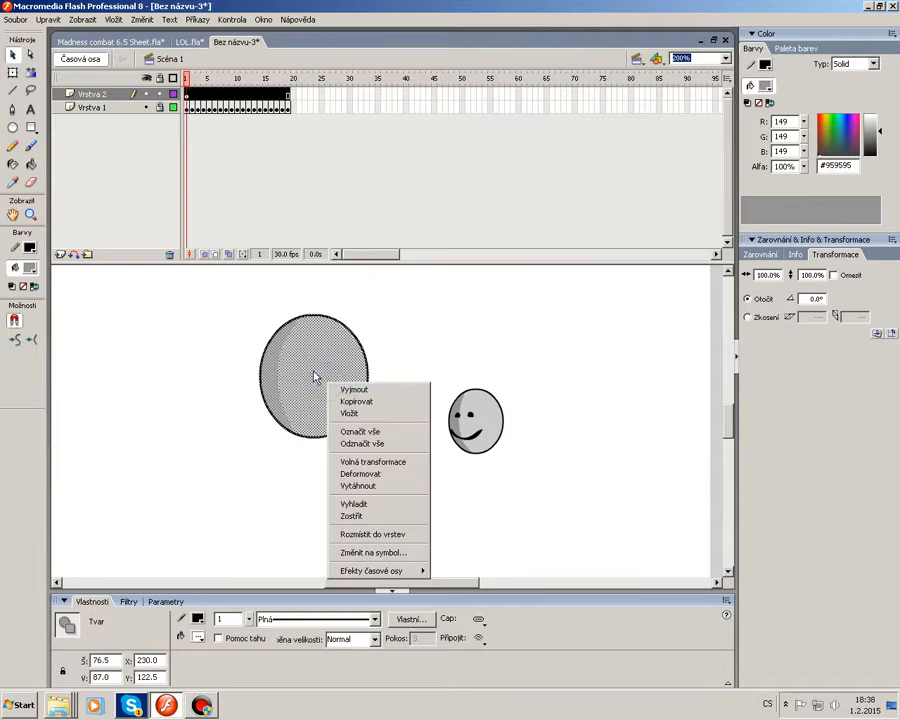
pyautogui.click(313, 372)
pyautogui.hotkey('ctrl', 'g')
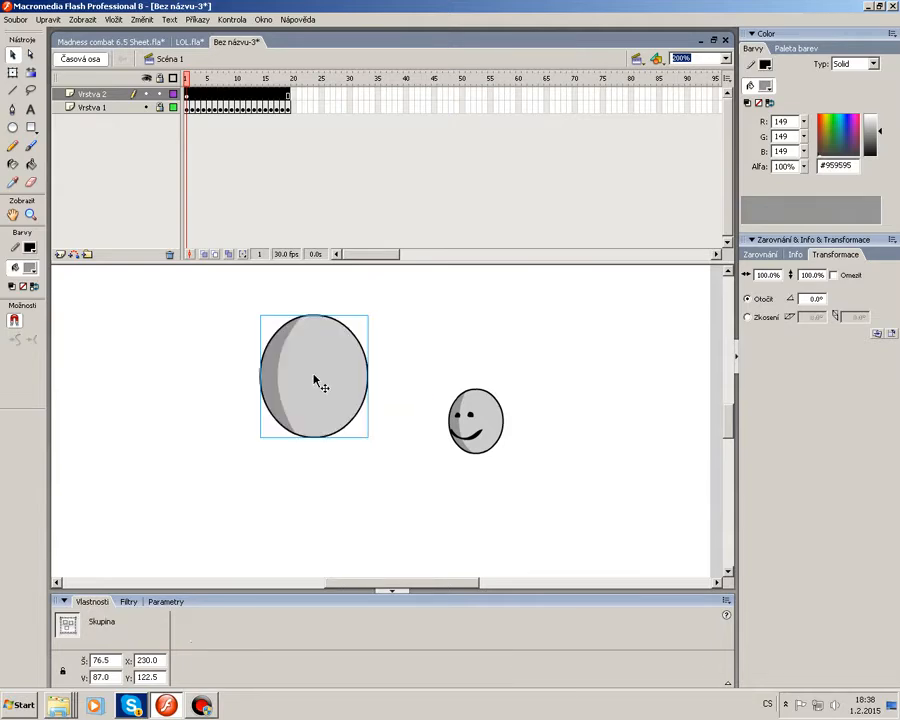
# Scale the grouped head down to about 48% with Free Transform, placing it above the sprite head.
pyautogui.rightClick(318, 385)
pyautogui.click(367, 465)
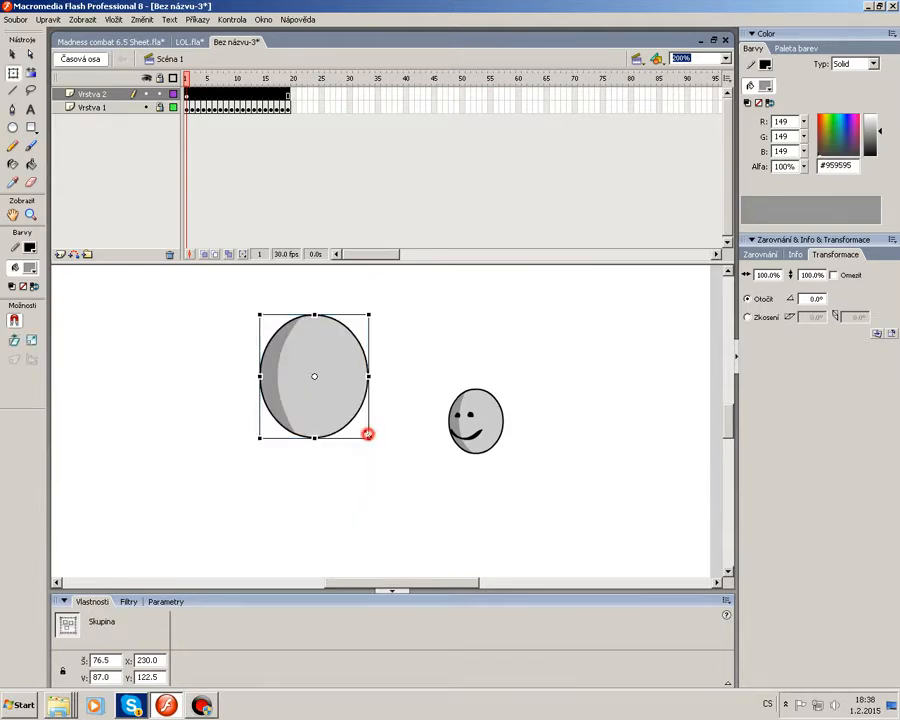
pyautogui.moveTo(368, 434); pyautogui.dragTo(483, 361)
pyautogui.click(534, 380)
# Add keyframes on the top layer through frame 10, moving the drawn head leftward in two steps.
pyautogui.click(191, 93)
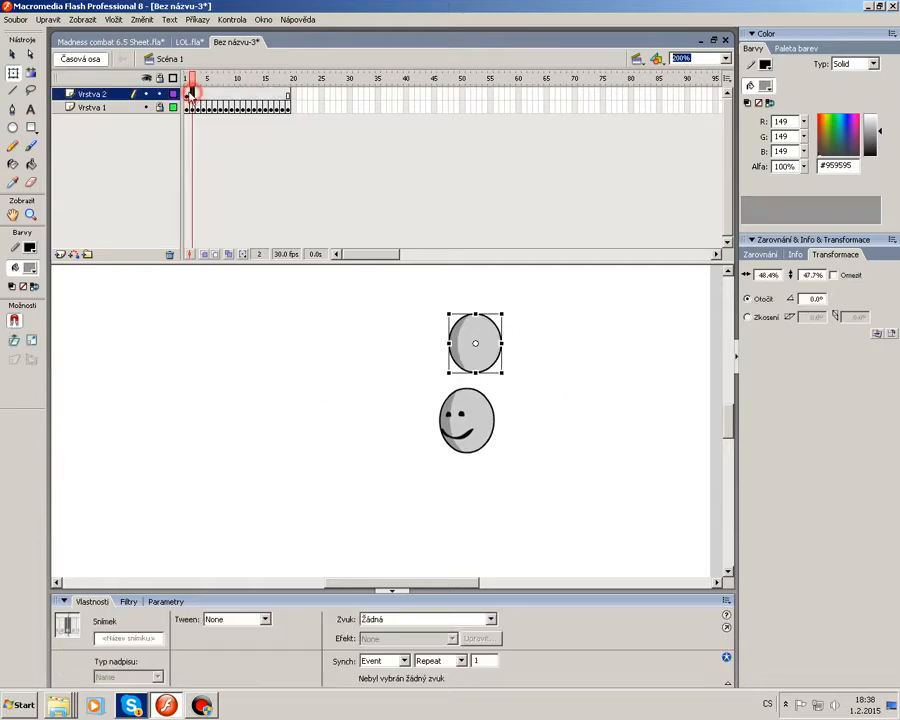
pyautogui.press('F6')
pyautogui.moveTo(478, 346); pyautogui.dragTo(416, 335)
pyautogui.press('F6')
pyautogui.press('F6')
pyautogui.press('F6')
pyautogui.press('F6')
pyautogui.moveTo(416, 335); pyautogui.dragTo(356, 330)
pyautogui.press('F6')
pyautogui.press('F6')
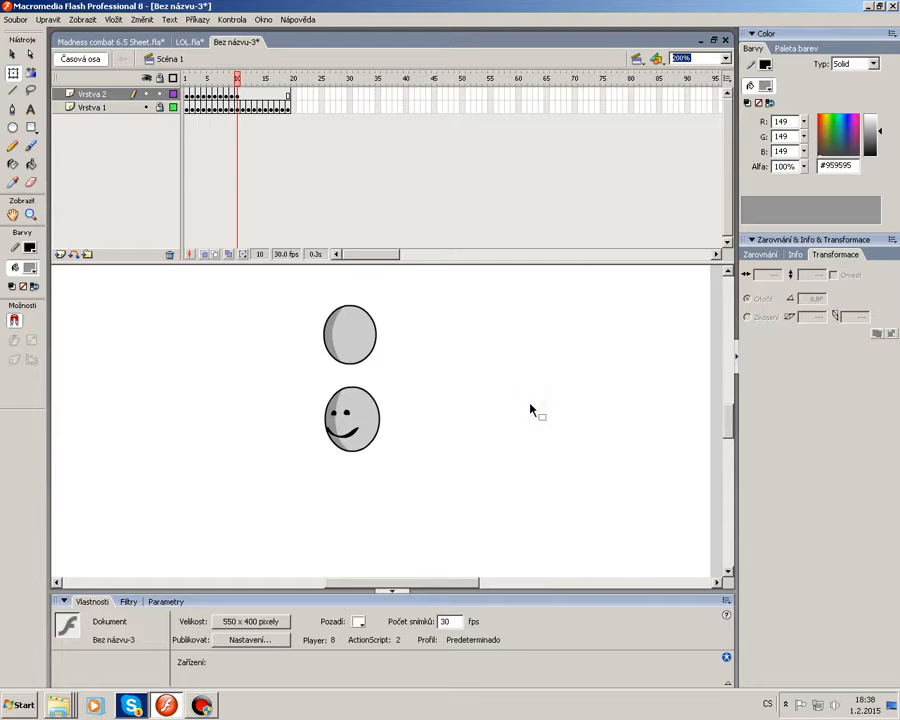
# Edit the group at 400% zoom and paint a smile on the drawn head with a black brush.
pyautogui.doubleClick(362, 346)
pyautogui.click(445, 369)
pyautogui.click(346, 323)
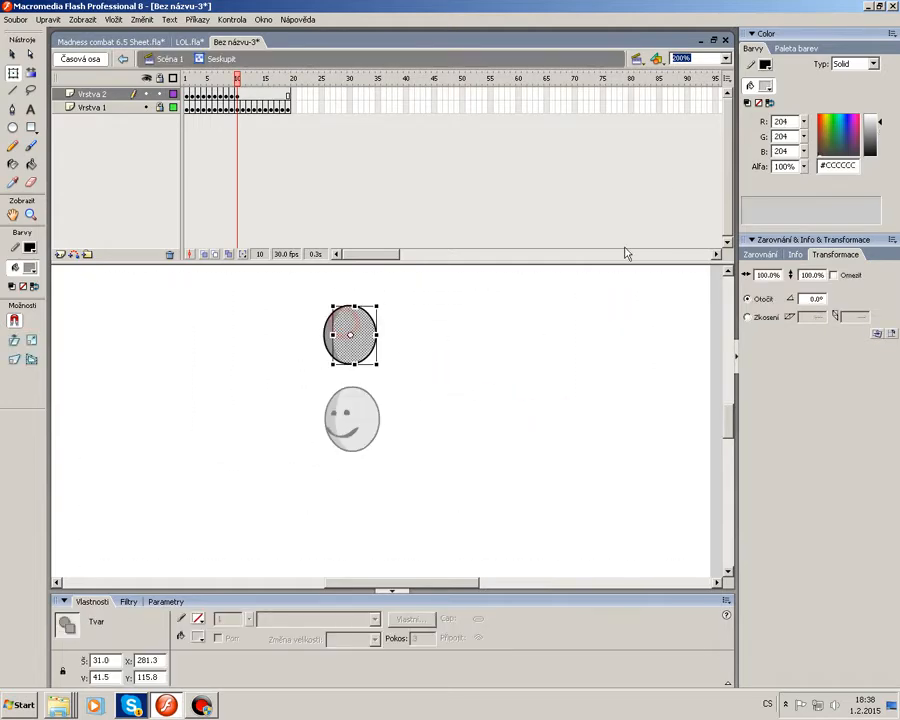
pyautogui.click(726, 58)
pyautogui.click(678, 126)
pyautogui.click(590, 336)
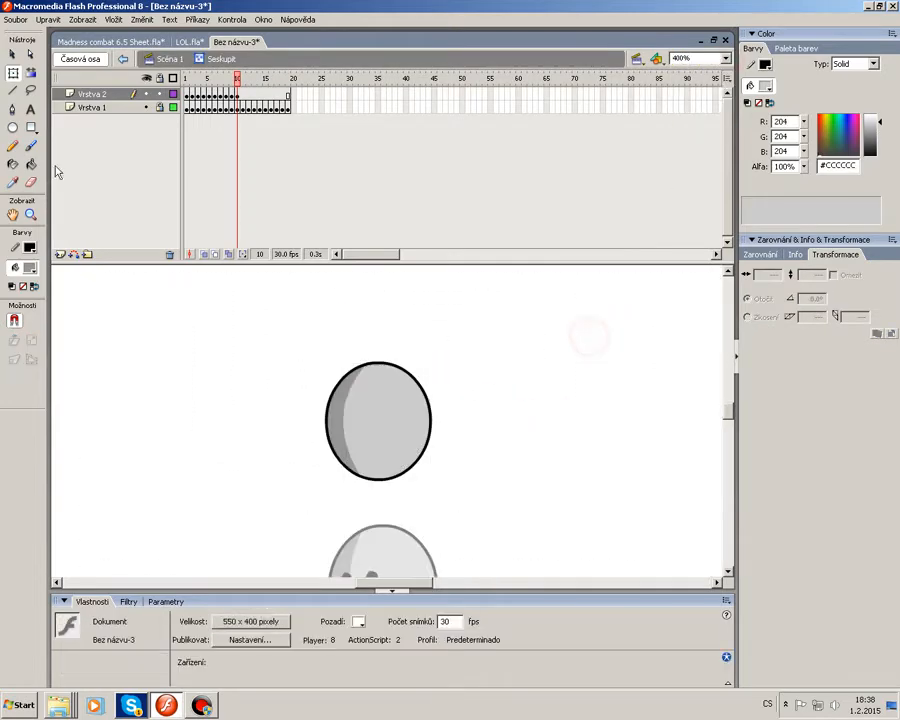
pyautogui.press('b')
pyautogui.click(30, 268)
pyautogui.click(12, 297)
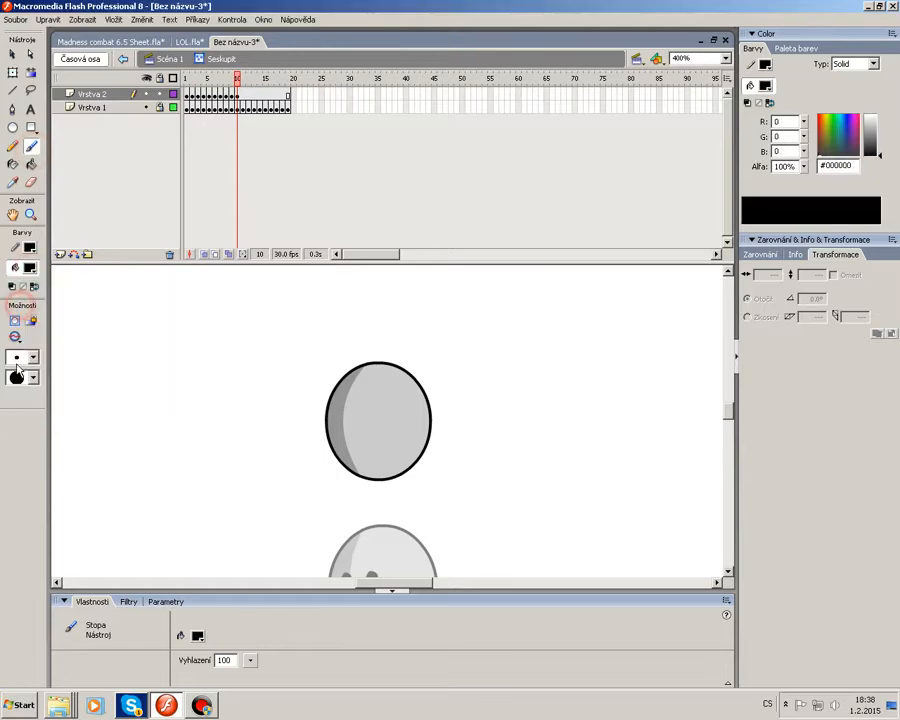
pyautogui.click(24, 357)
pyautogui.click(24, 398)
pyautogui.moveTo(333, 437); pyautogui.dragTo(380, 445)
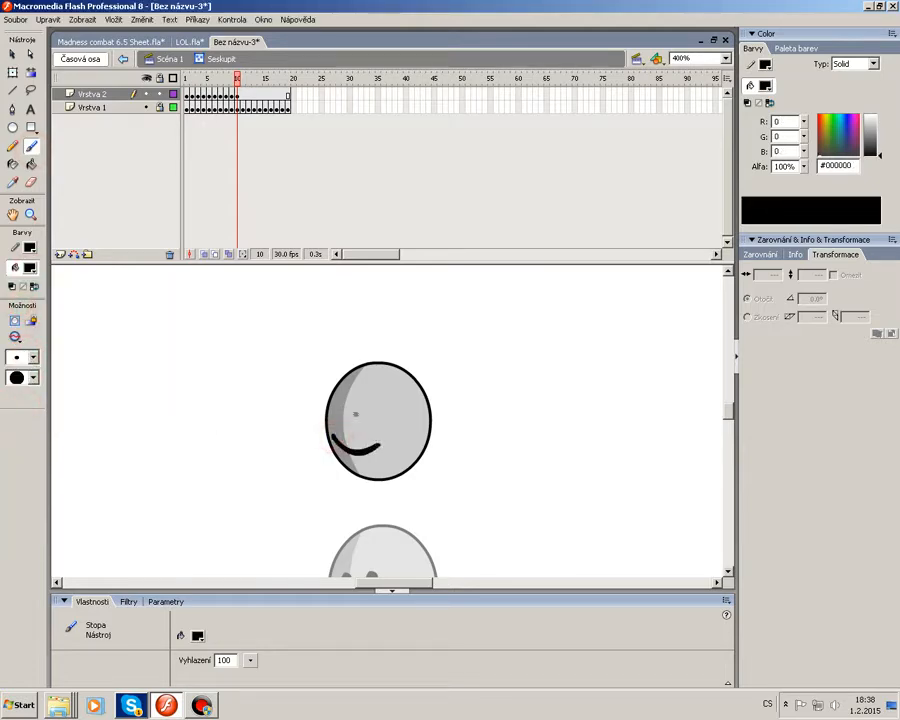
# Paint two black eyes on the drawn head and leave the group editing mode.
pyautogui.click(343, 405)
pyautogui.click(367, 406)
pyautogui.click(13, 54)
pyautogui.doubleClick(222, 351)
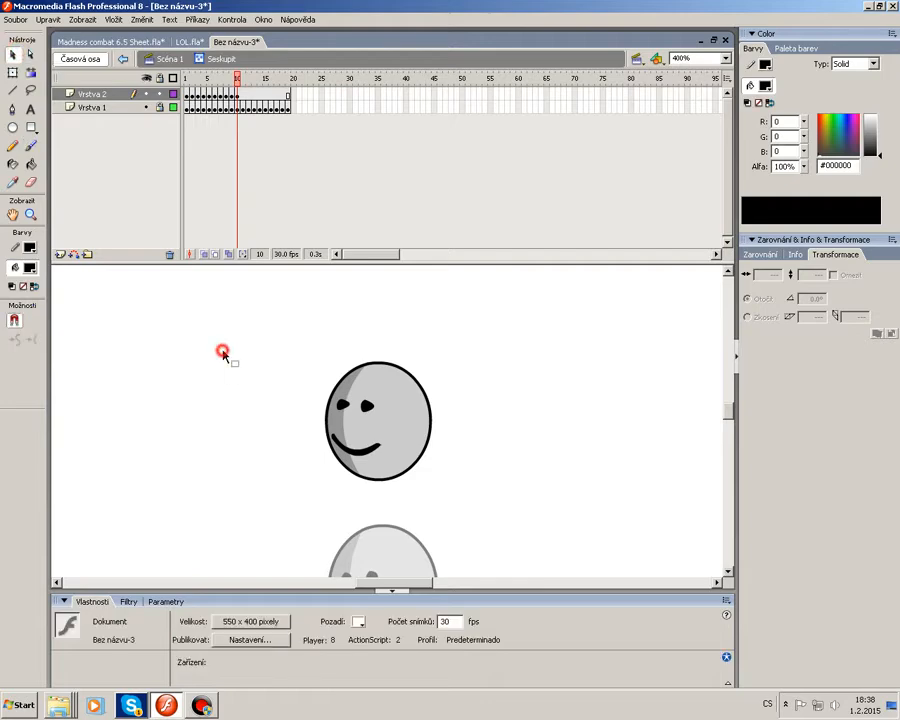
# Zoom to 200% and add keyframes on the top layer through frame 20, moving the drawn head far to the left.
pyautogui.click(727, 58)
pyautogui.click(692, 118)
pyautogui.click(233, 96)
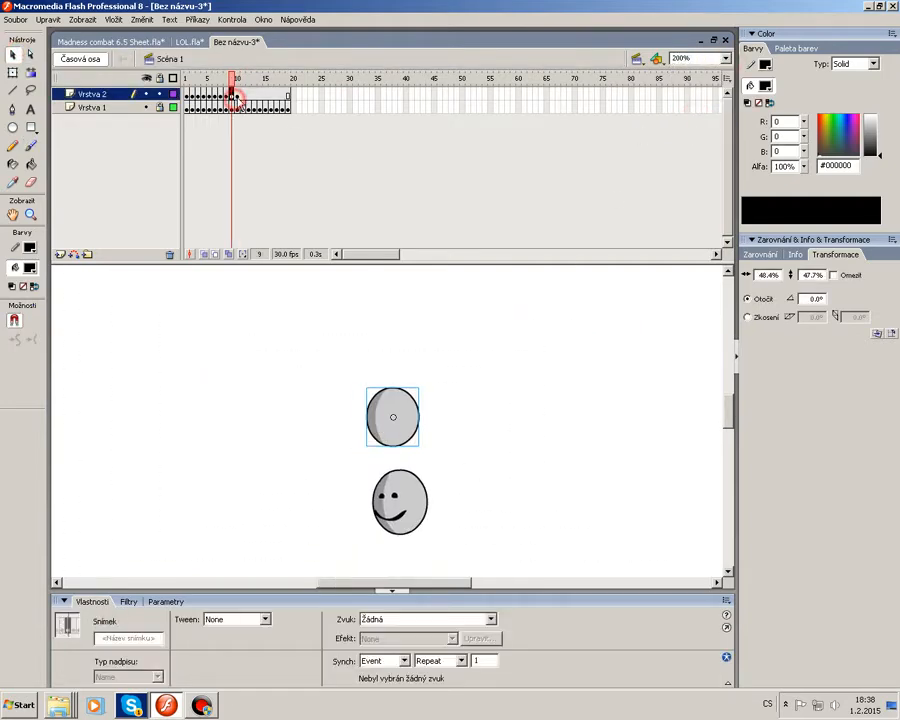
pyautogui.click(237, 97)
pyautogui.press('F6')
pyautogui.moveTo(399, 430); pyautogui.dragTo(165, 414)
pyautogui.press('F6')
pyautogui.press('F6')
pyautogui.press('F6')
pyautogui.press('F6')
pyautogui.press('F6')
pyautogui.press('F6')
pyautogui.press('F6')
pyautogui.press('F6')
pyautogui.press('F6')
pyautogui.click(298, 362)
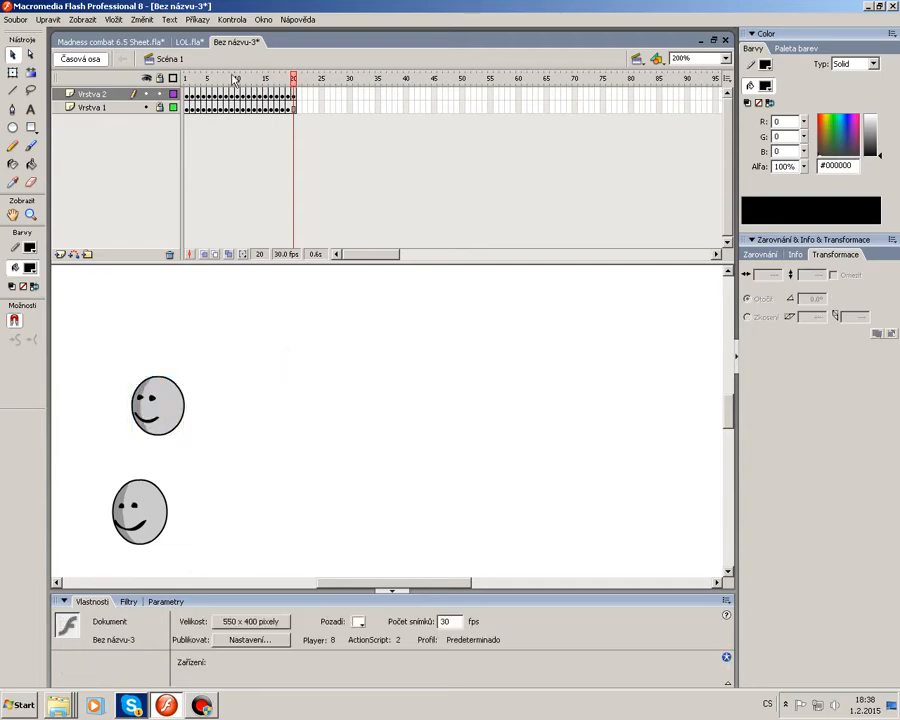
# Scrub through the frames and play the animation to preview the head's movement.
pyautogui.click(191, 93)
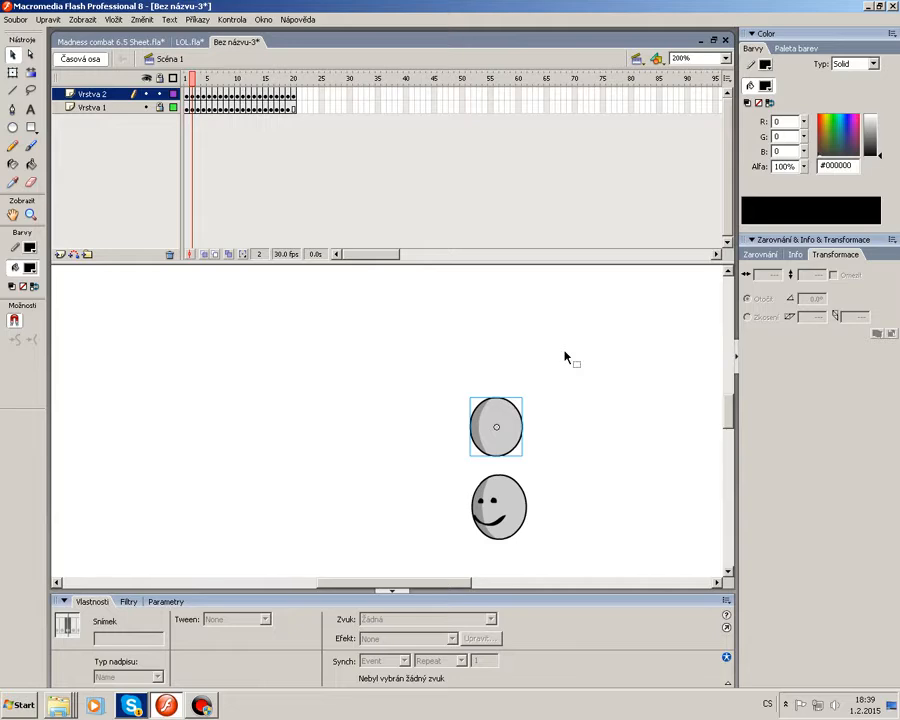
pyautogui.moveTo(197, 88); pyautogui.dragTo(237, 90)
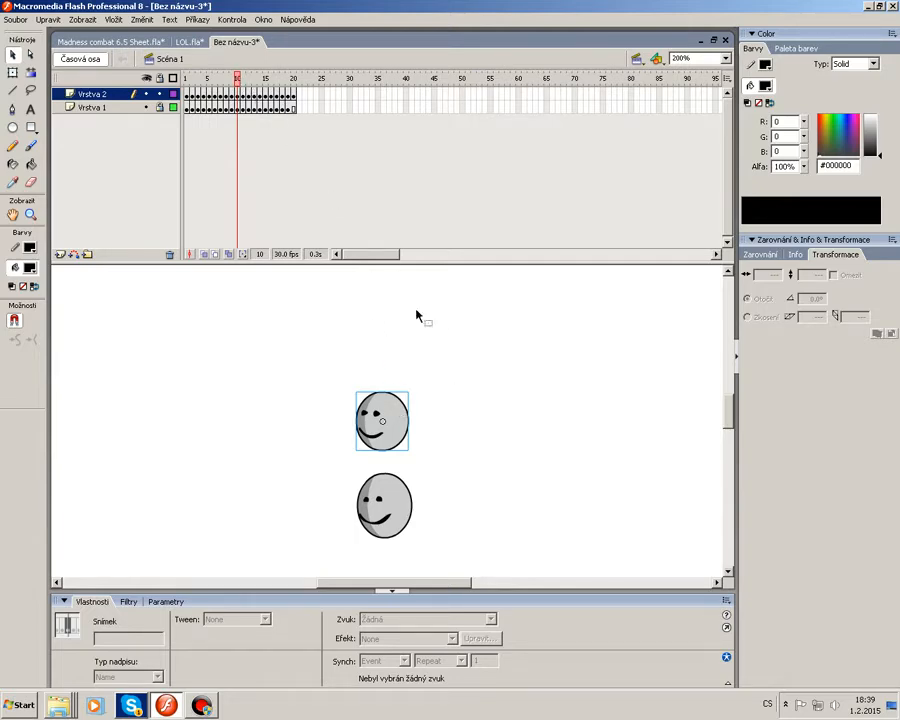
pyautogui.click(491, 396)
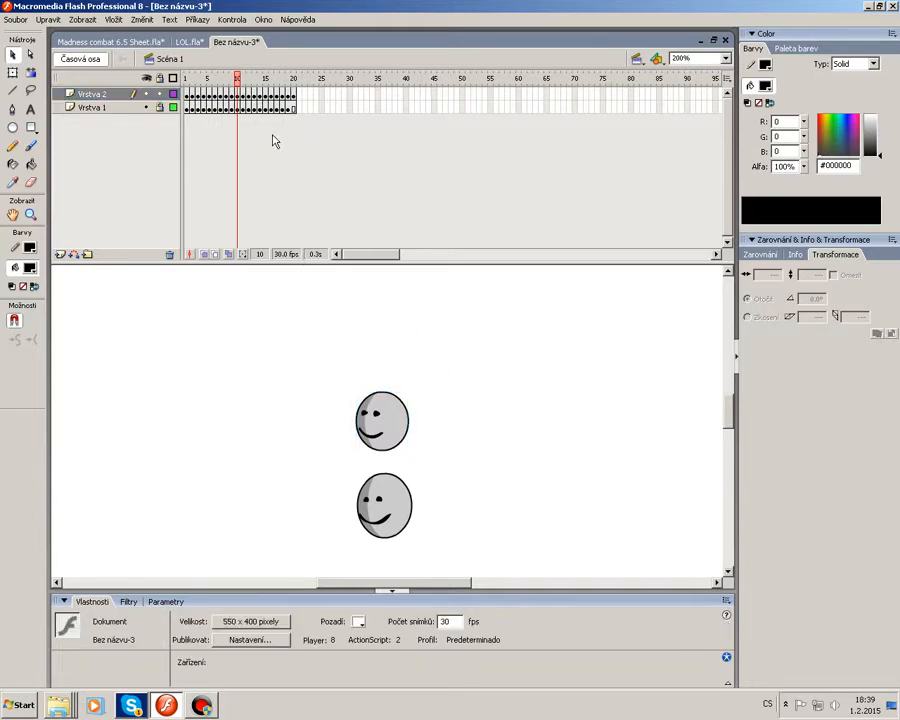
pyautogui.moveTo(237, 79)
pyautogui.mouseDown()
pyautogui.moveTo(249, 82)
pyautogui.moveTo(198, 90)
pyautogui.moveTo(237, 90)
pyautogui.mouseUp()
pyautogui.click(360, 428)
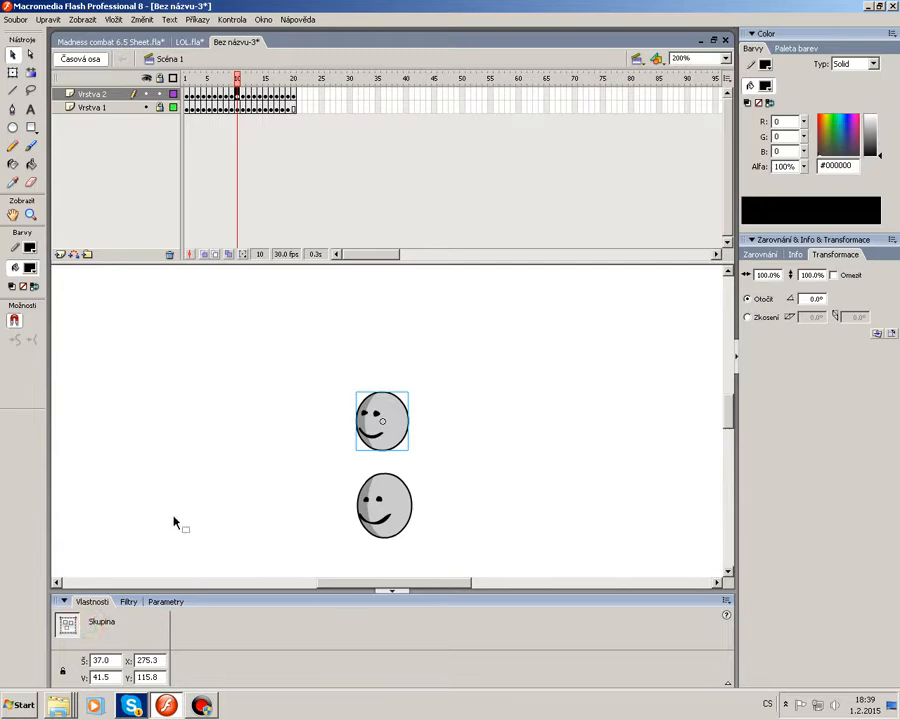
pyautogui.click(237, 478)
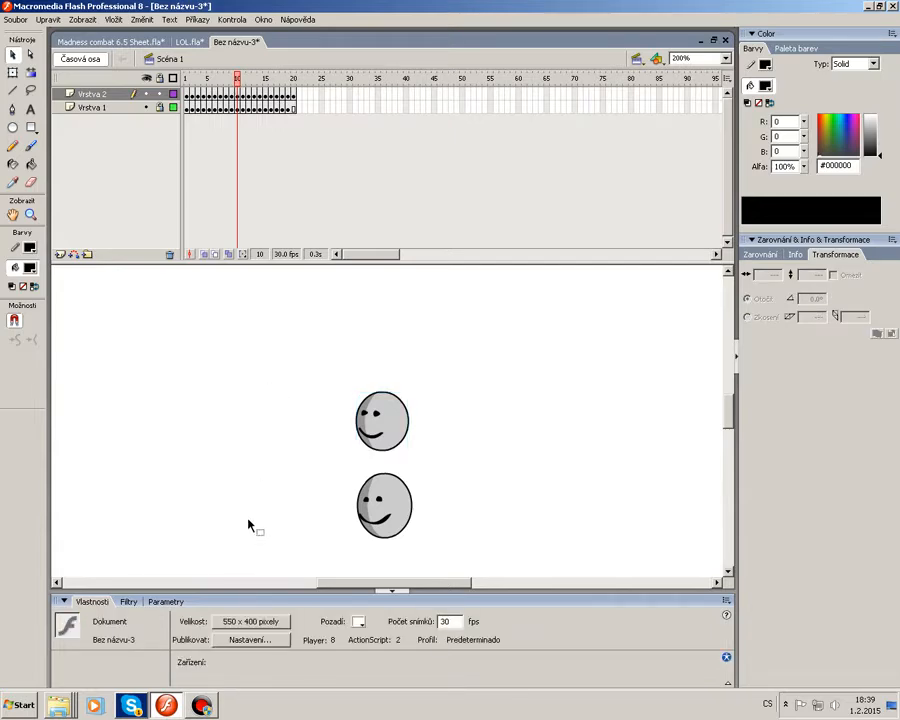
pyautogui.click(400, 438)
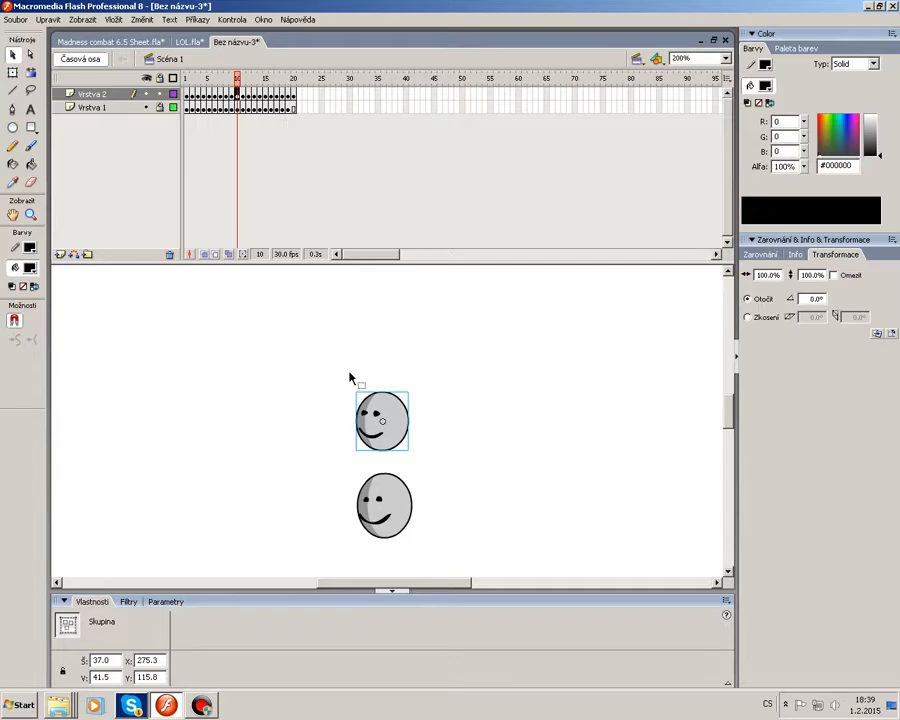
pyautogui.moveTo(266, 80); pyautogui.dragTo(163, 96)
pyautogui.press('Return')
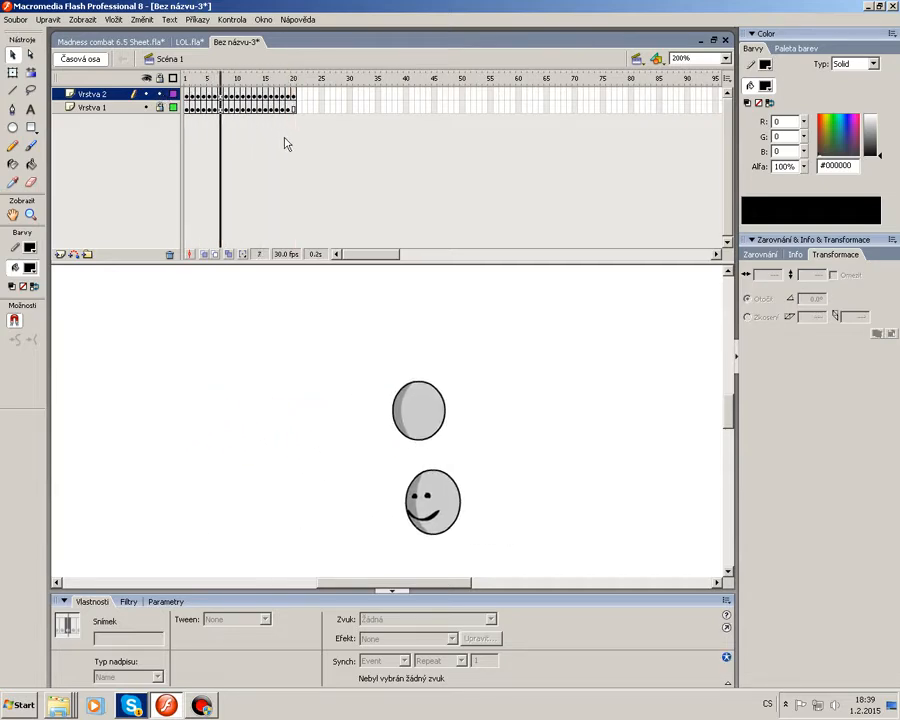
# Select all frames on the top layer and remove them.
pyautogui.moveTo(310, 94); pyautogui.dragTo(188, 94)
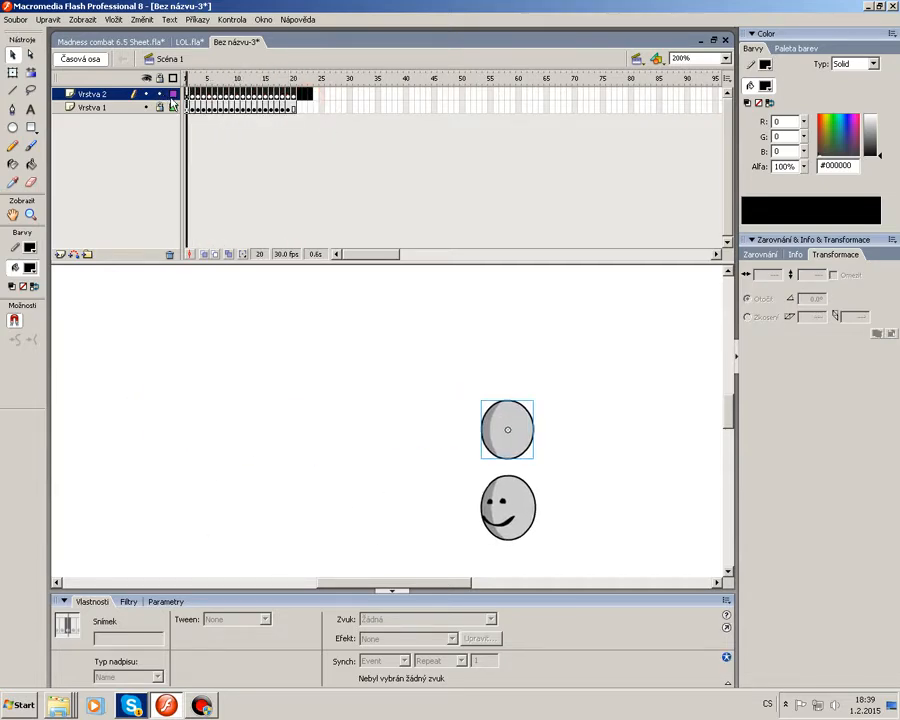
pyautogui.rightClick(200, 95)
pyautogui.click(245, 133)
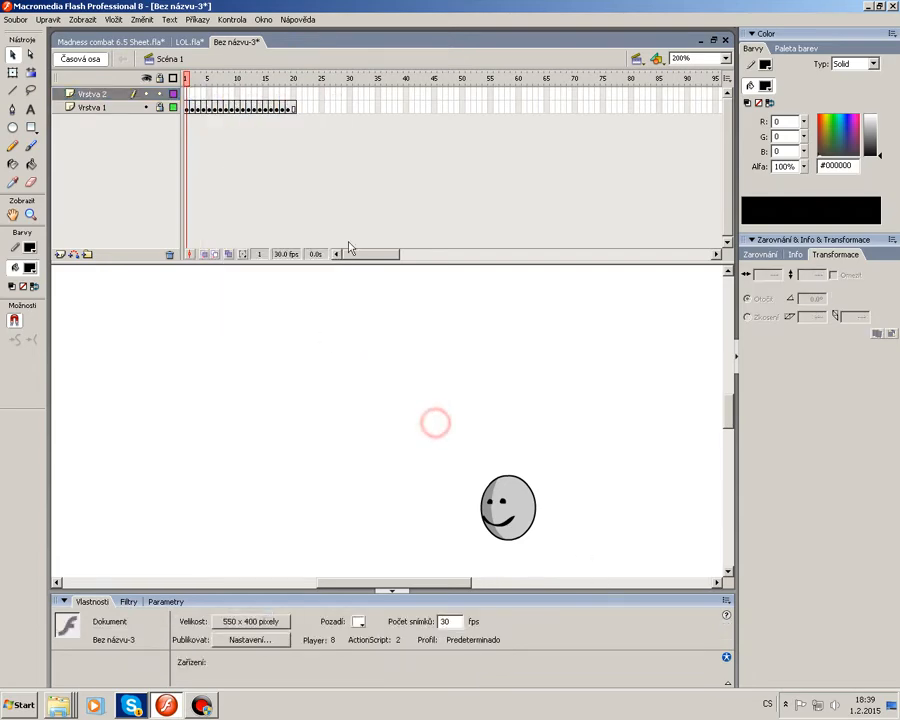
# Delete the bottom layer Vrstva 1 from the test document.
pyautogui.rightClick(115, 113)
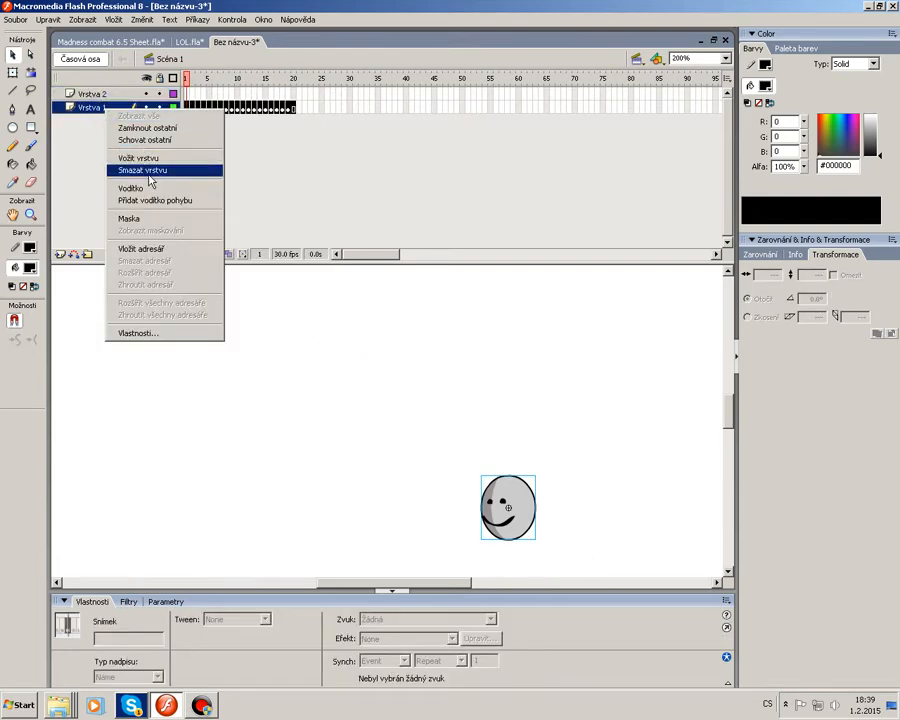
pyautogui.click(145, 170)
pyautogui.rightClick(105, 100)
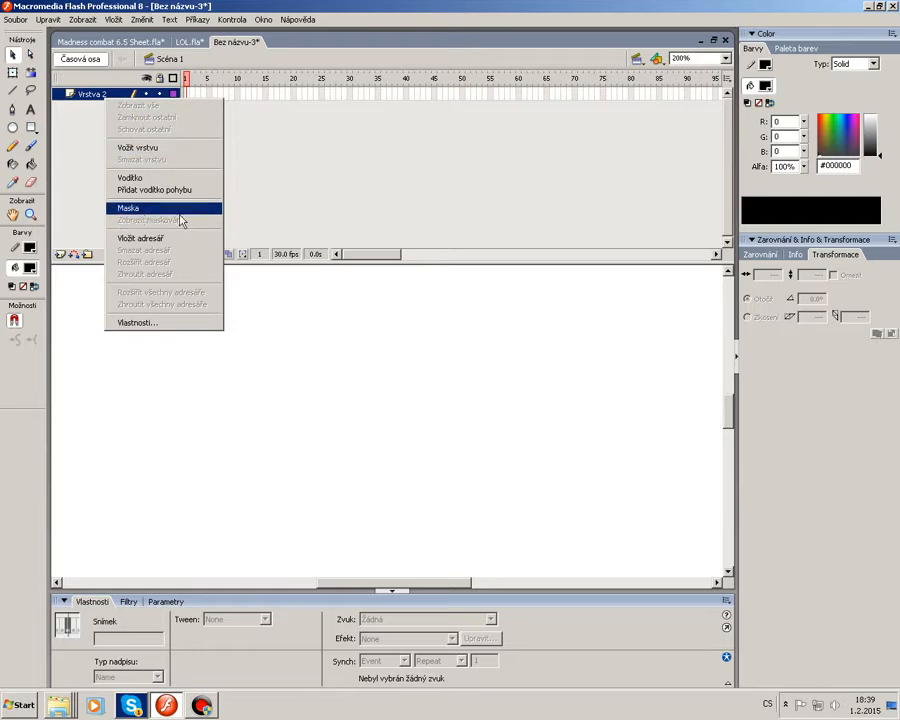
pyautogui.click(297, 358)
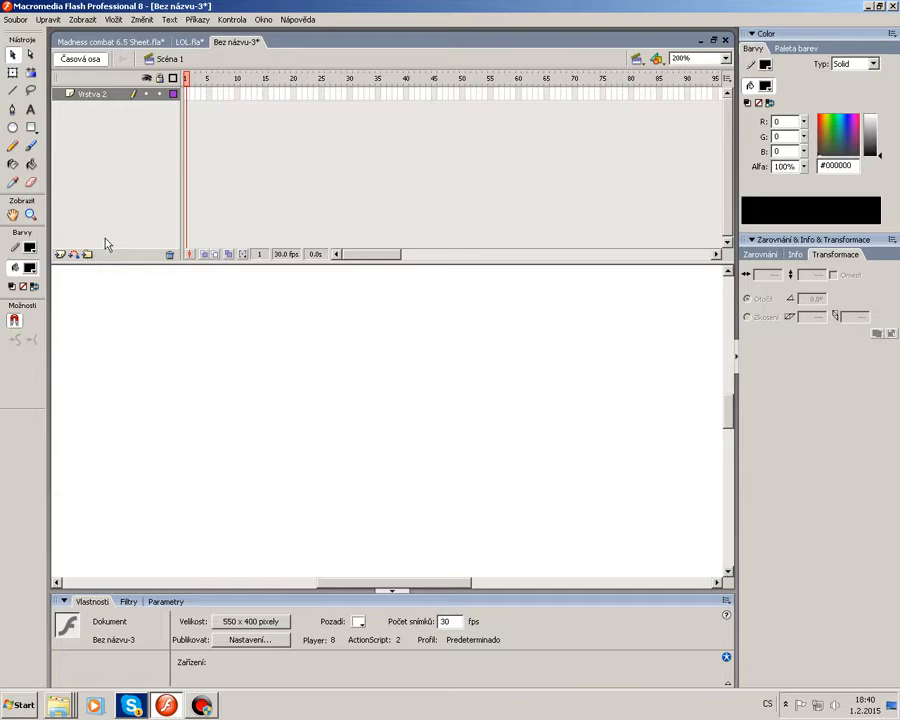
# Switch to LOL.fla and gather Vrstva 12 and the character's body-part layers into a new layer folder.
pyautogui.click(188, 40)
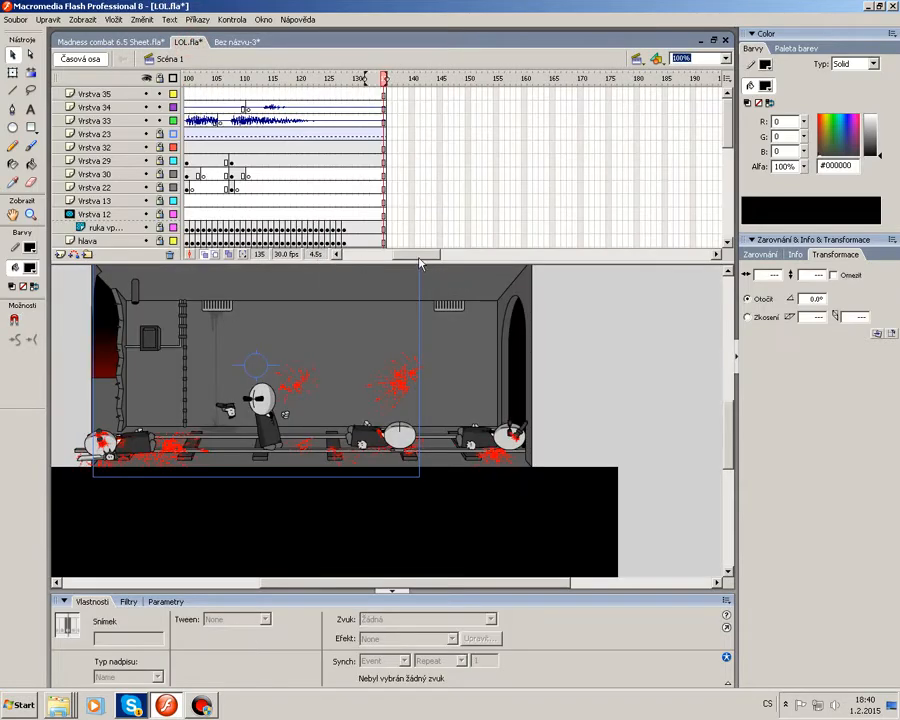
pyautogui.moveTo(419, 258); pyautogui.dragTo(294, 223)
pyautogui.moveTo(426, 257); pyautogui.dragTo(344, 258)
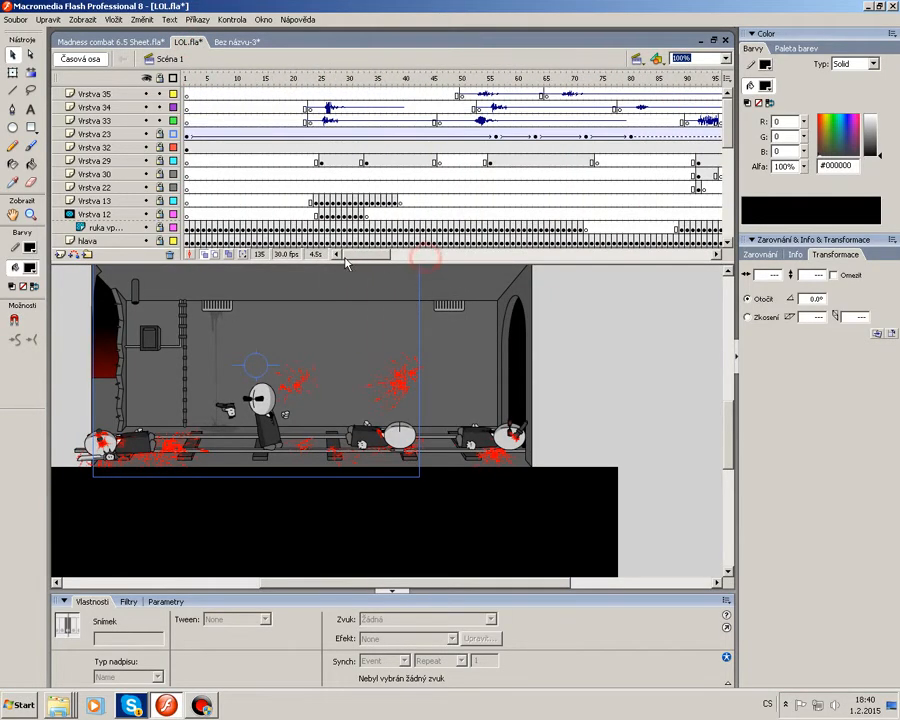
pyautogui.moveTo(727, 136); pyautogui.dragTo(727, 160)
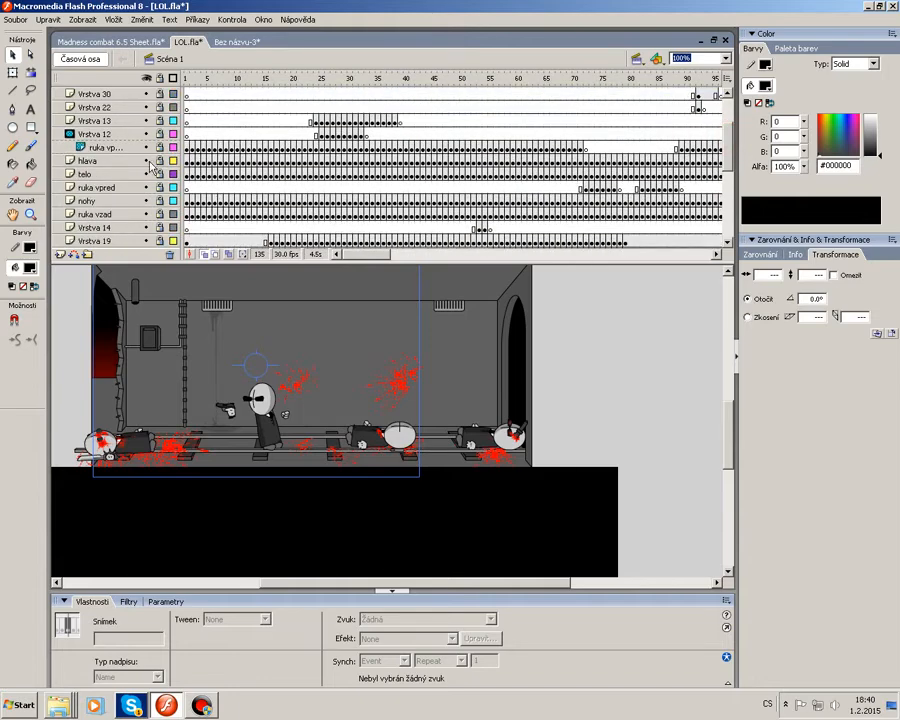
pyautogui.click(125, 134)
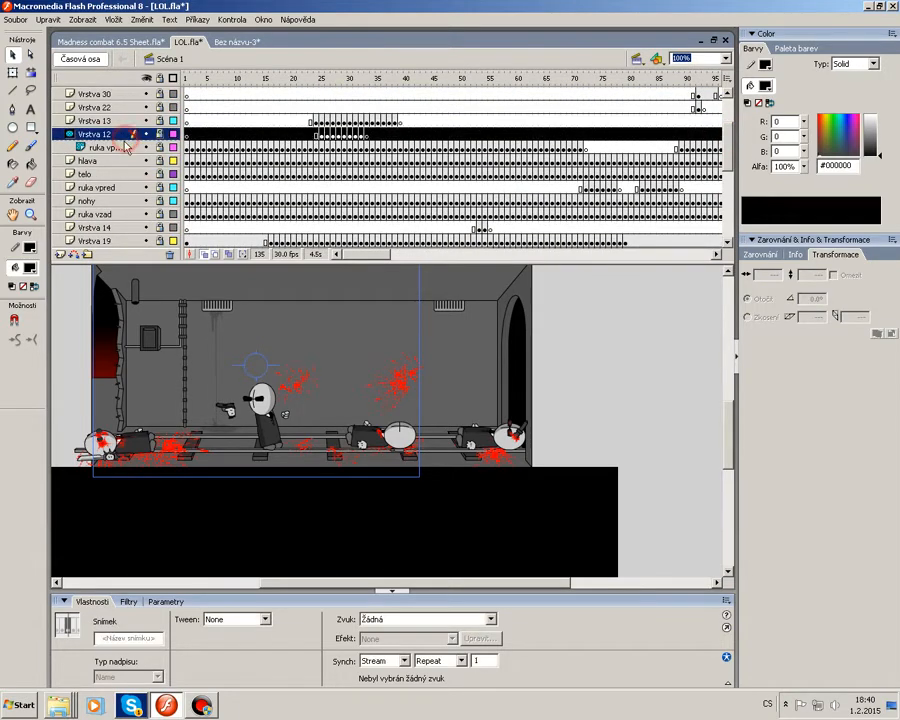
pyautogui.click(88, 255)
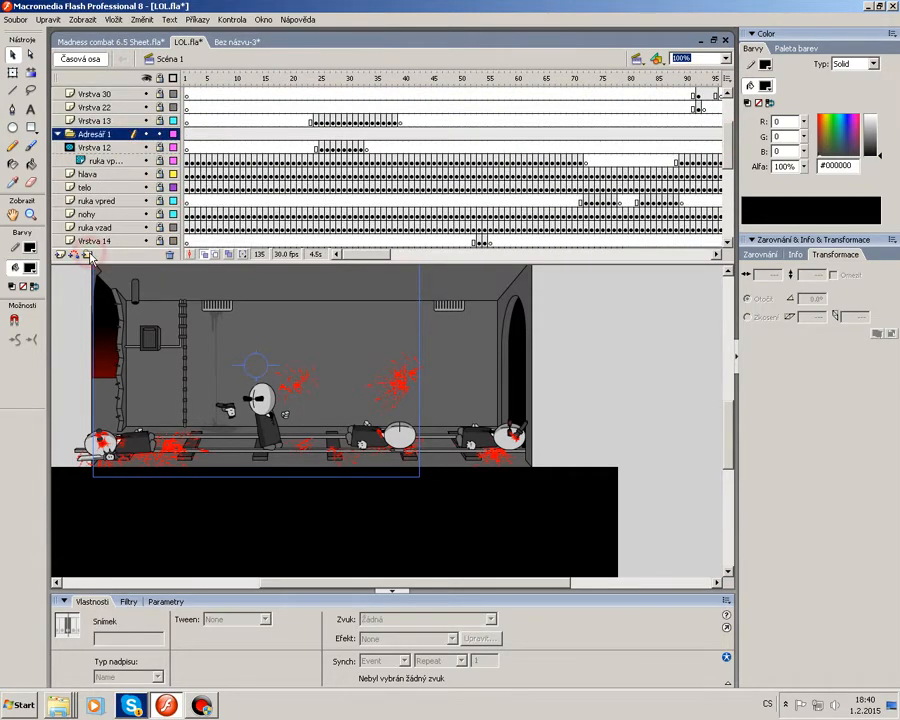
pyautogui.click(85, 148)
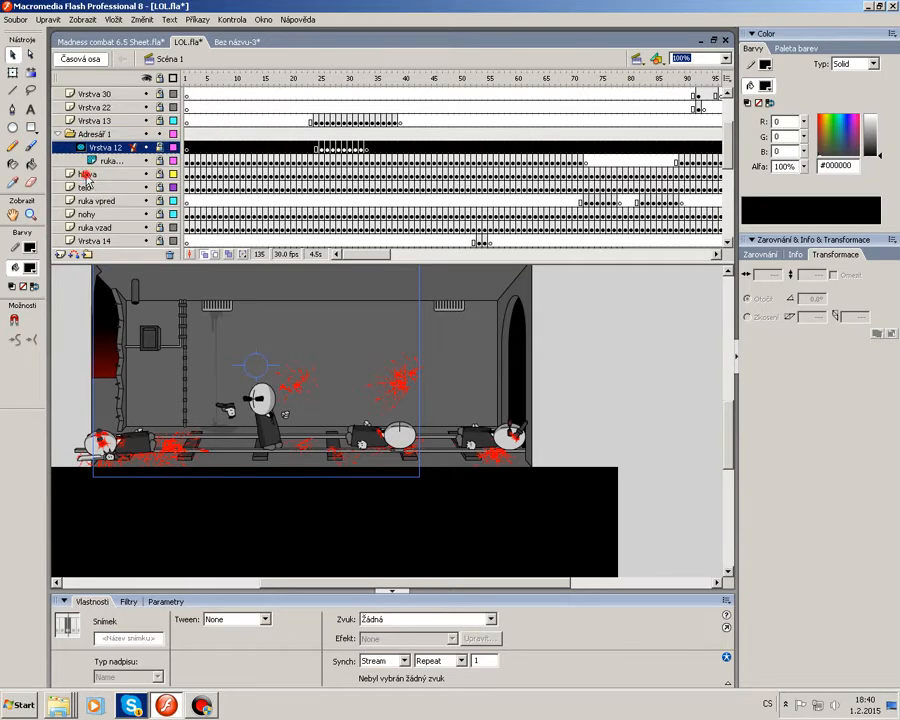
pyautogui.moveTo(88, 174); pyautogui.dragTo(108, 222)
pyautogui.click(96, 188)
pyautogui.click(58, 134)
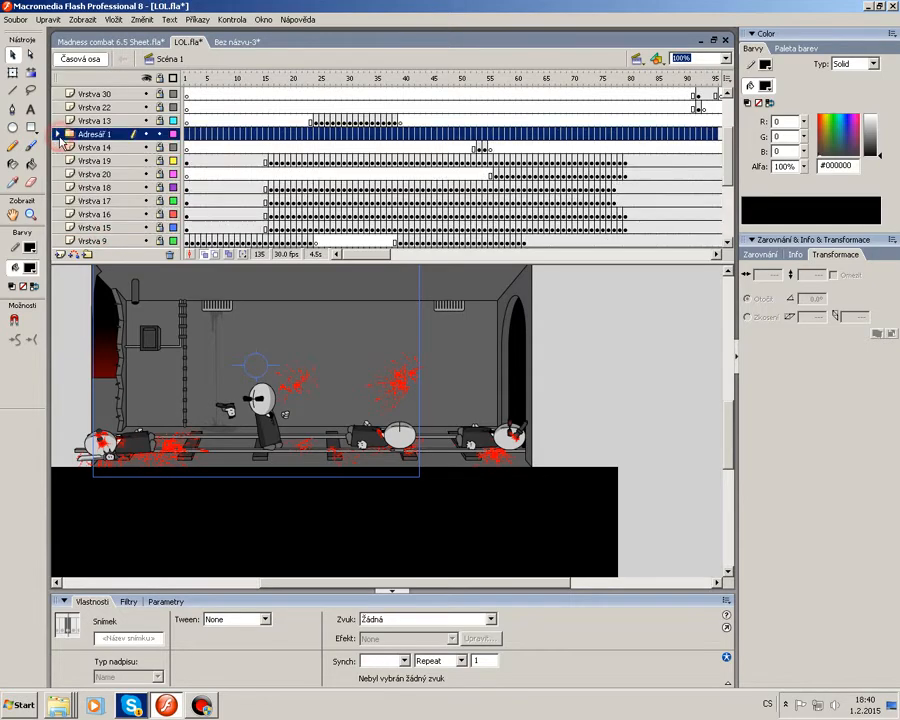
# Rename the new layer folder to postava 1.
pyautogui.doubleClick(96, 133)
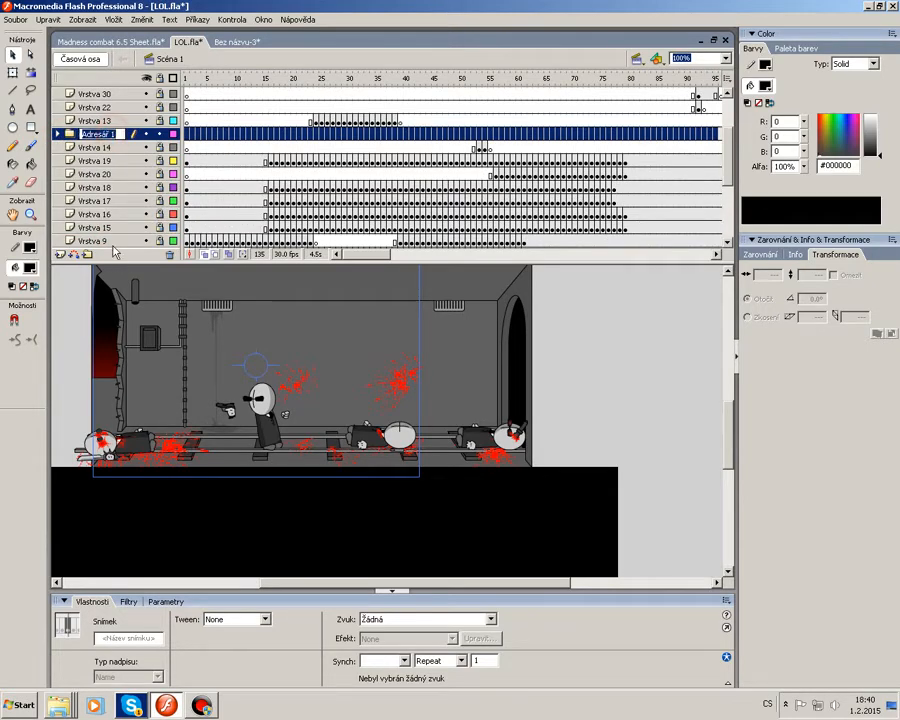
pyautogui.write('postava')
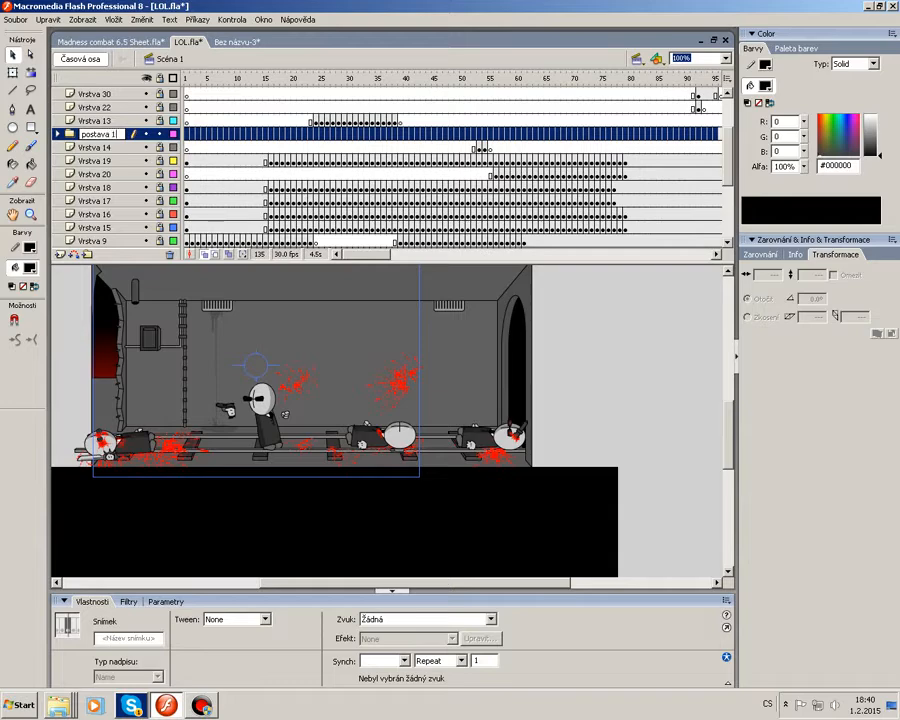
pyautogui.press('Return')
pyautogui.moveTo(83, 135); pyautogui.dragTo(62, 128)
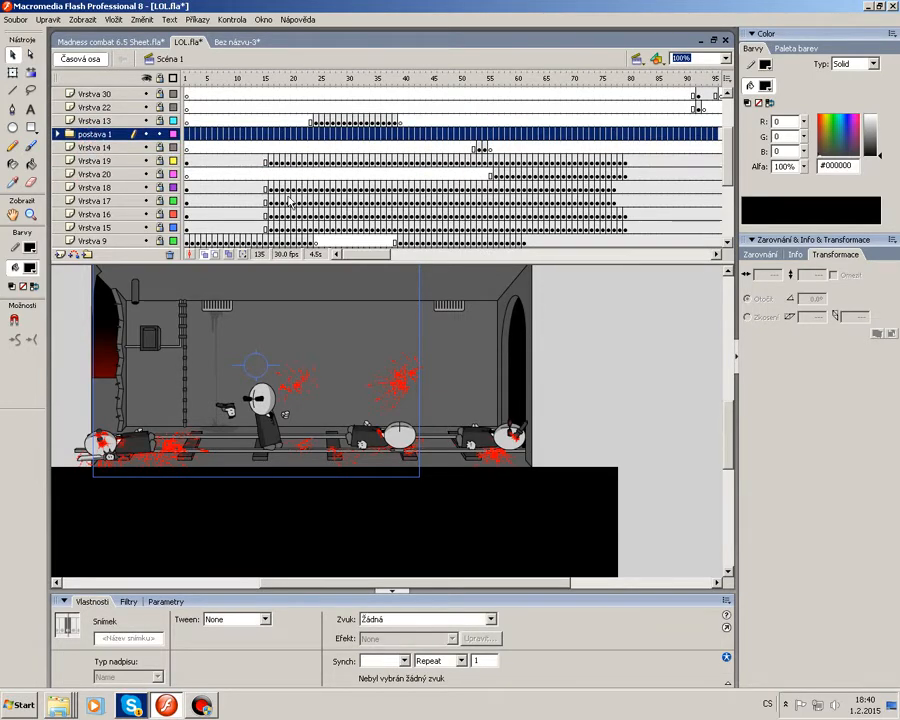
# Expand the postava 1 folder and inspect its layers, scrubbing the playhead to frame 13.
pyautogui.click(57, 133)
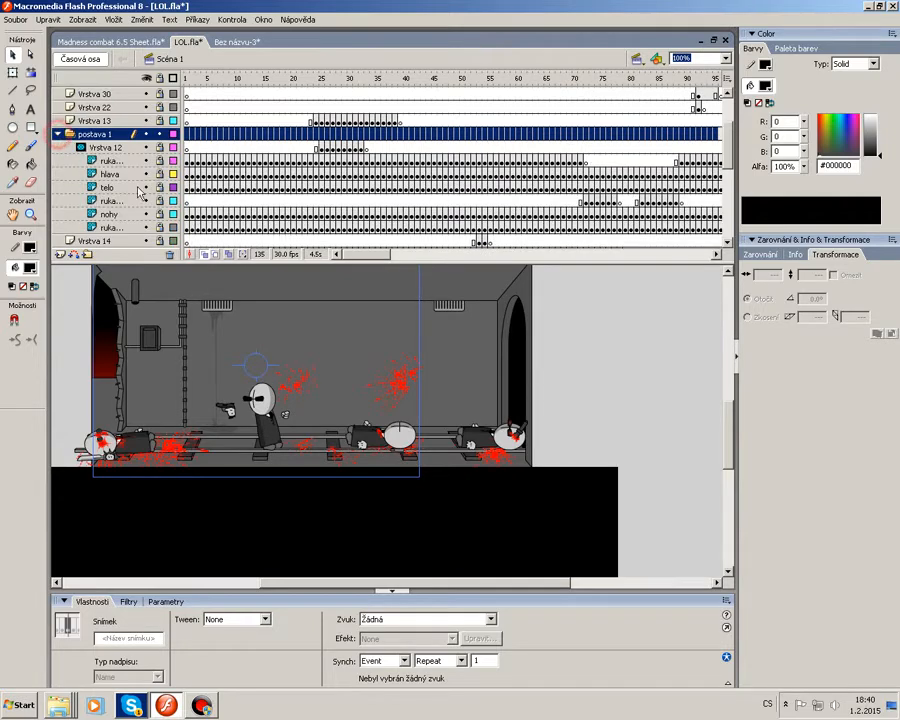
pyautogui.scroll(-4, 113, 228)
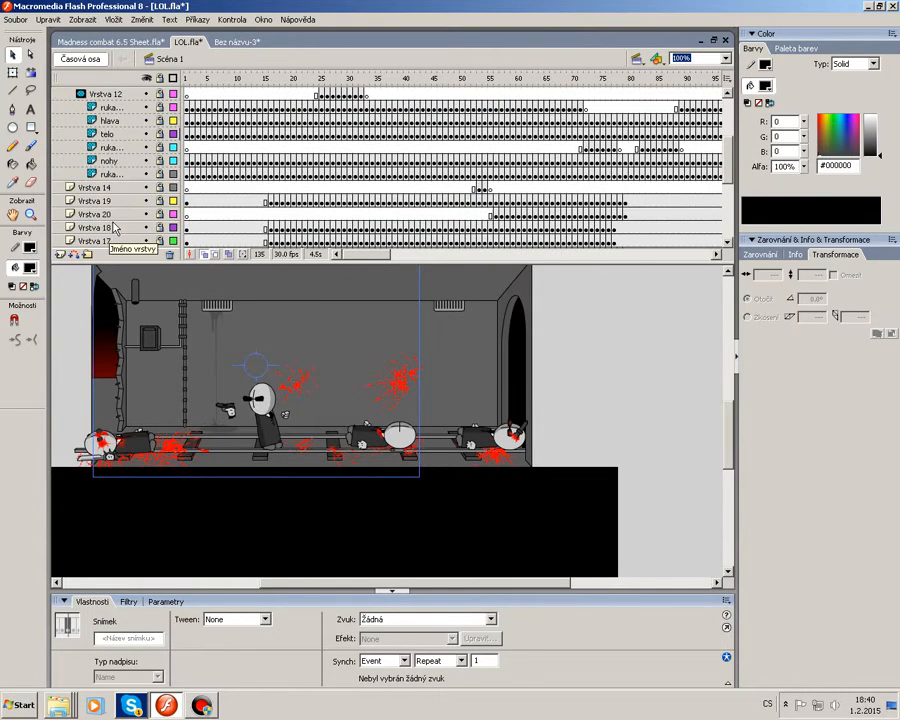
pyautogui.scroll(2, 113, 228)
pyautogui.click(114, 135)
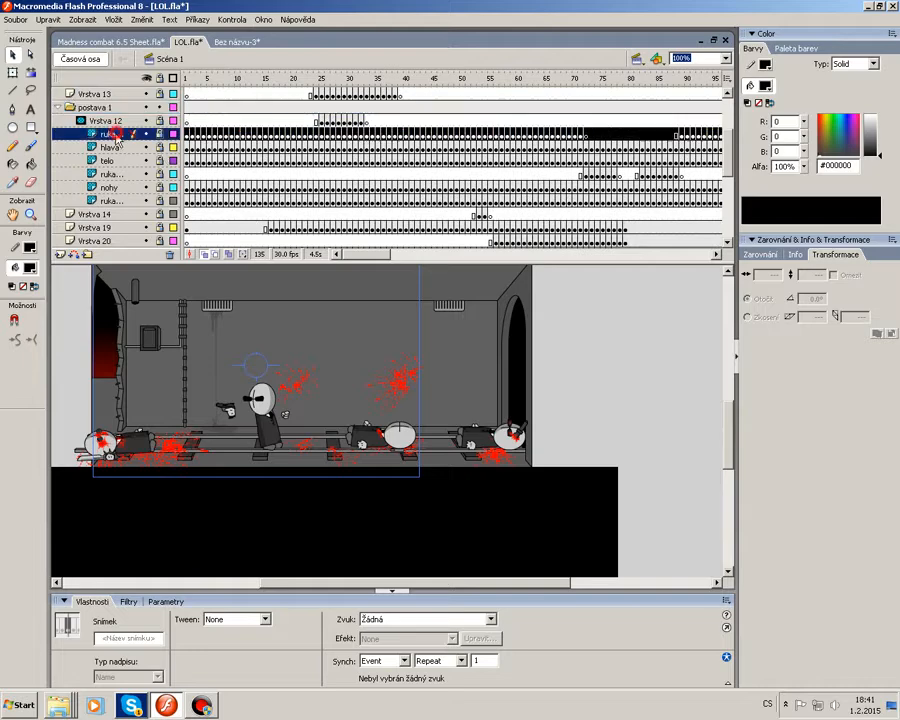
pyautogui.click(112, 162)
pyautogui.click(116, 188)
pyautogui.click(121, 202)
pyautogui.click(112, 147)
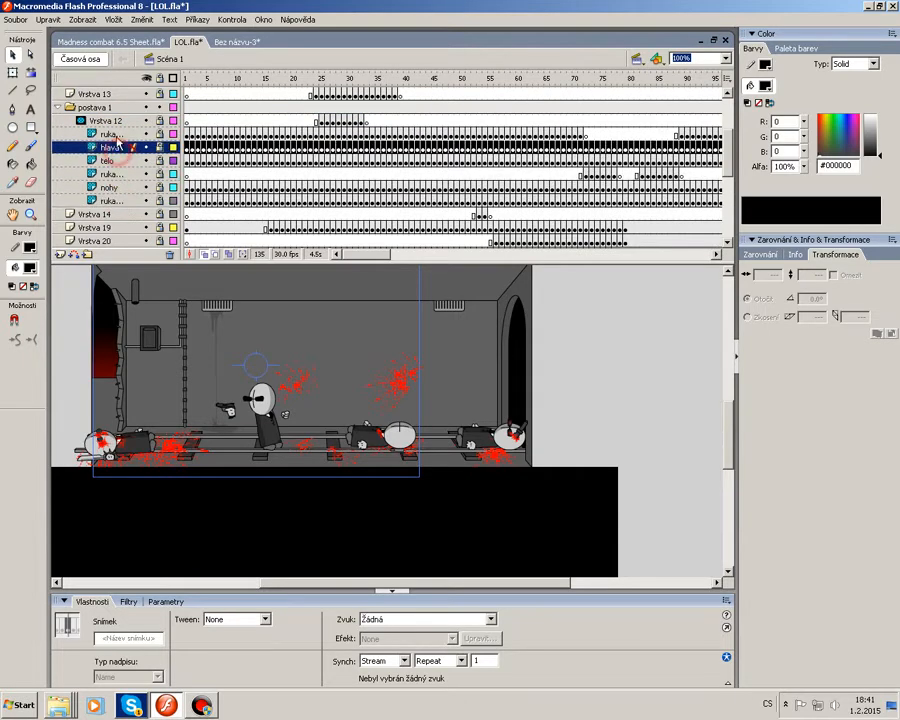
pyautogui.click(58, 107)
pyautogui.moveTo(203, 79); pyautogui.dragTo(253, 88)
pyautogui.click(60, 108)
pyautogui.rightClick(78, 106)
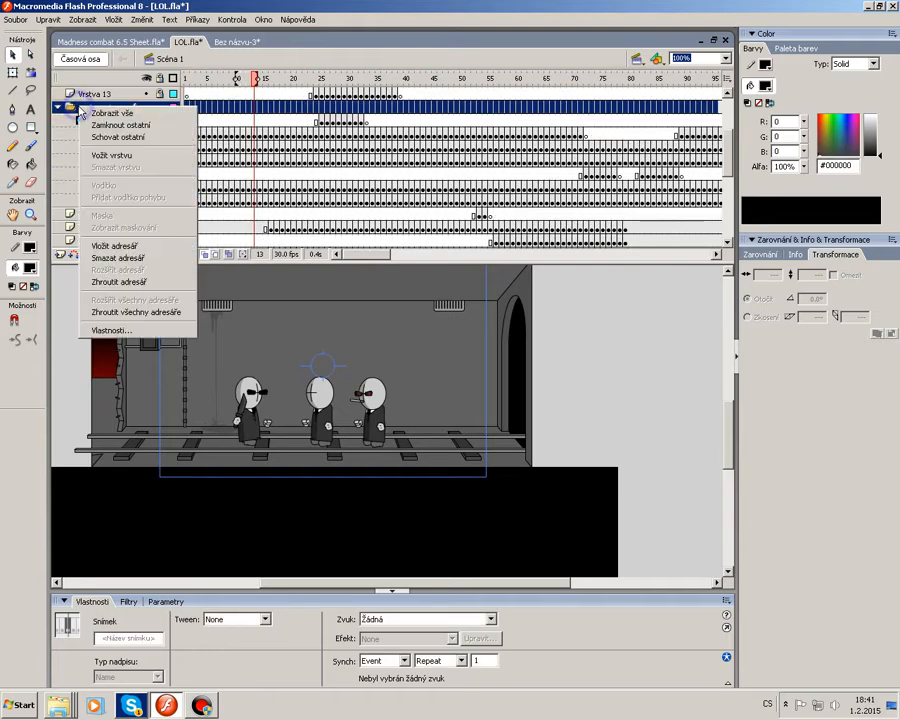
pyautogui.click(130, 257)
pyautogui.click(551, 384)
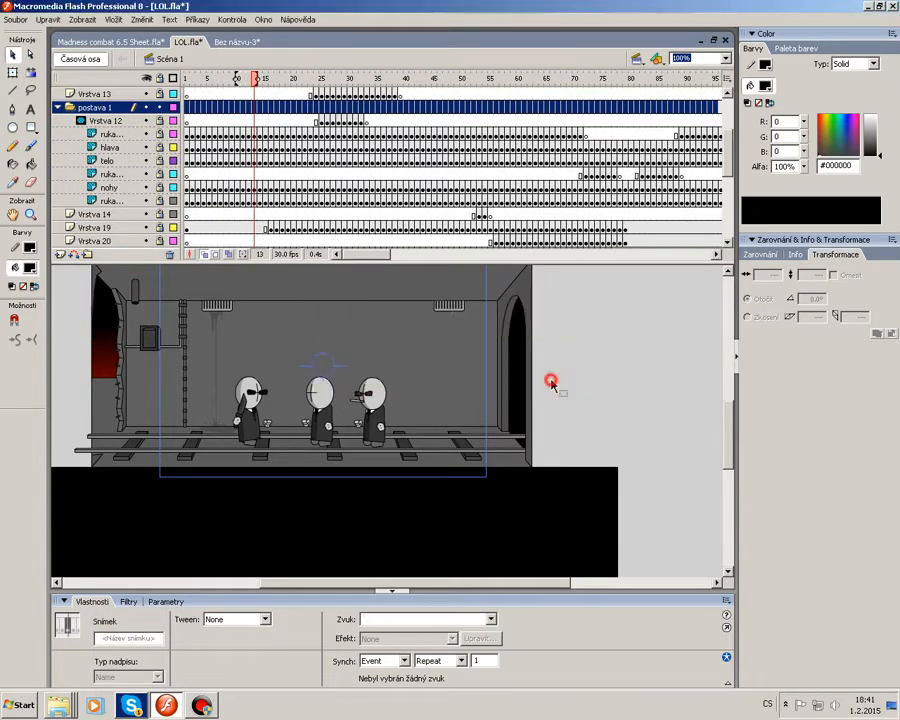
# Move Vrstva 12 with its sublayers out of the postava 1 folder and collapse the folder.
pyautogui.click(100, 203)
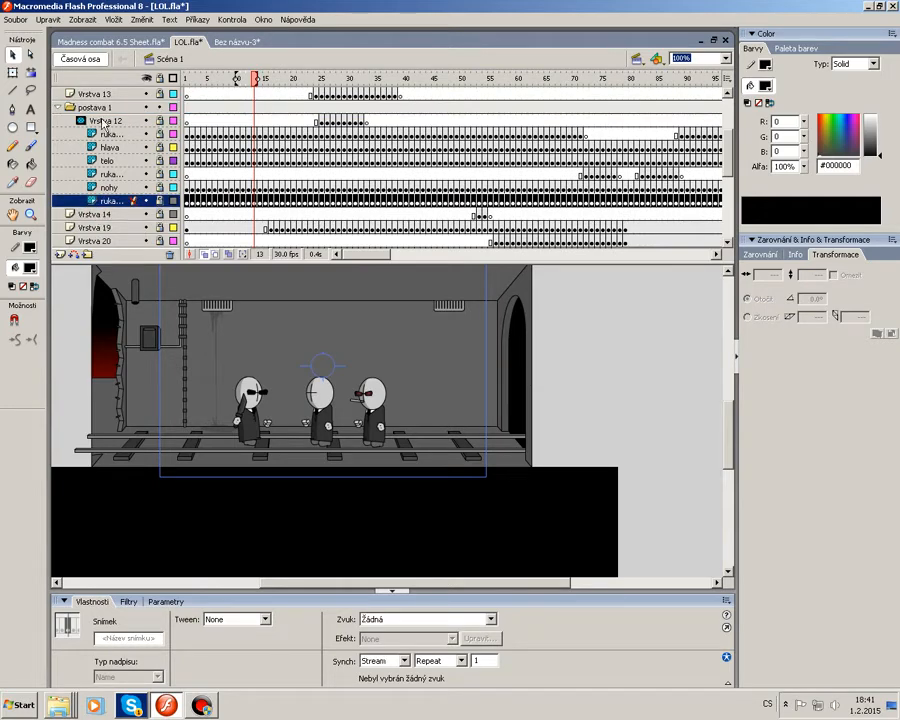
pyautogui.moveTo(90, 128); pyautogui.dragTo(70, 101)
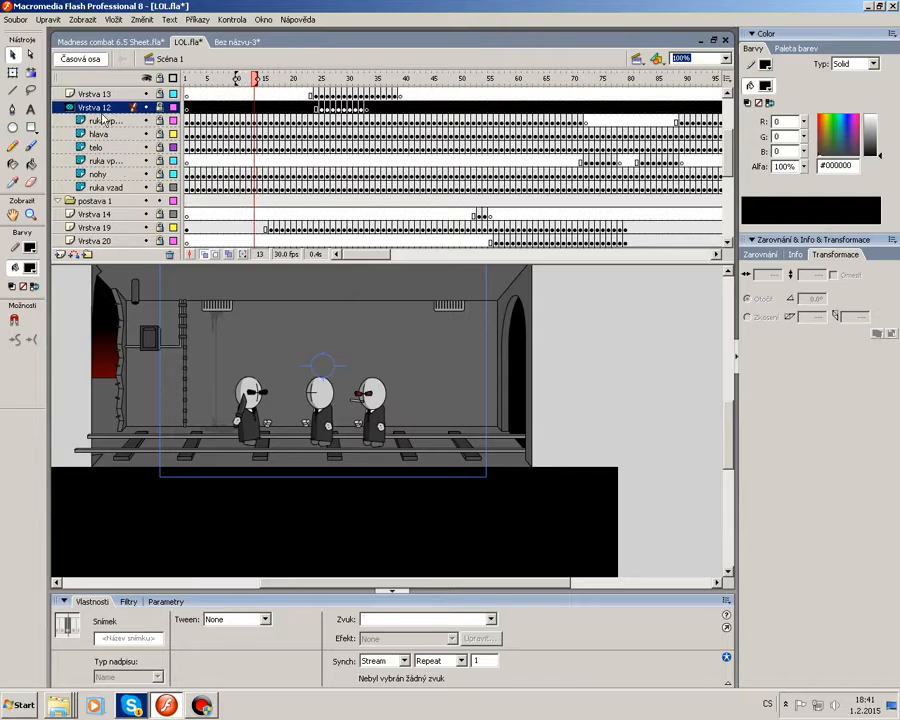
pyautogui.click(58, 203)
pyautogui.click(58, 203)
pyautogui.click(58, 203)
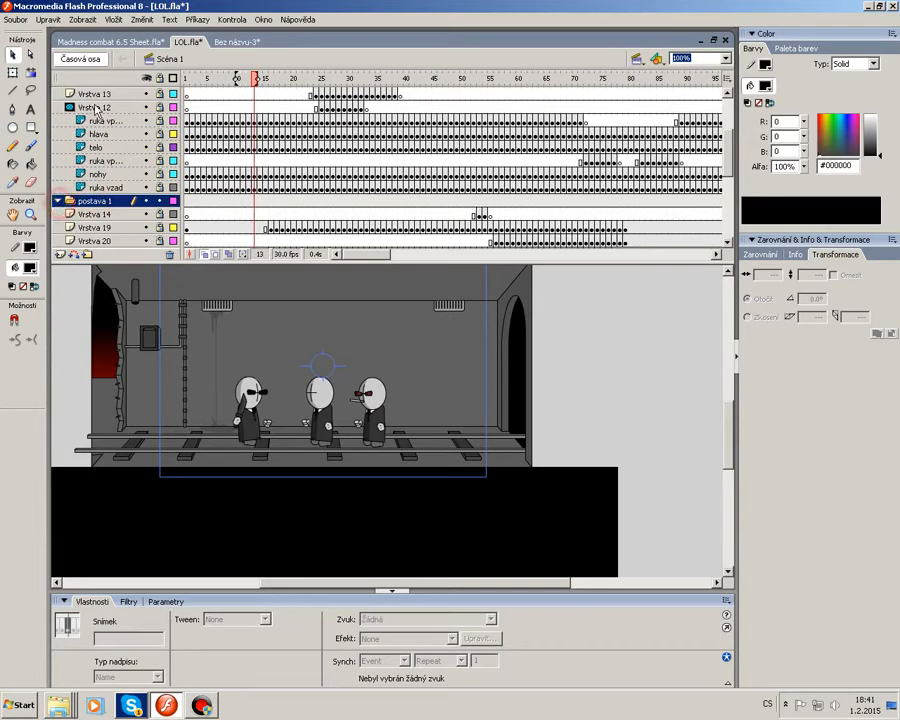
pyautogui.click(96, 107)
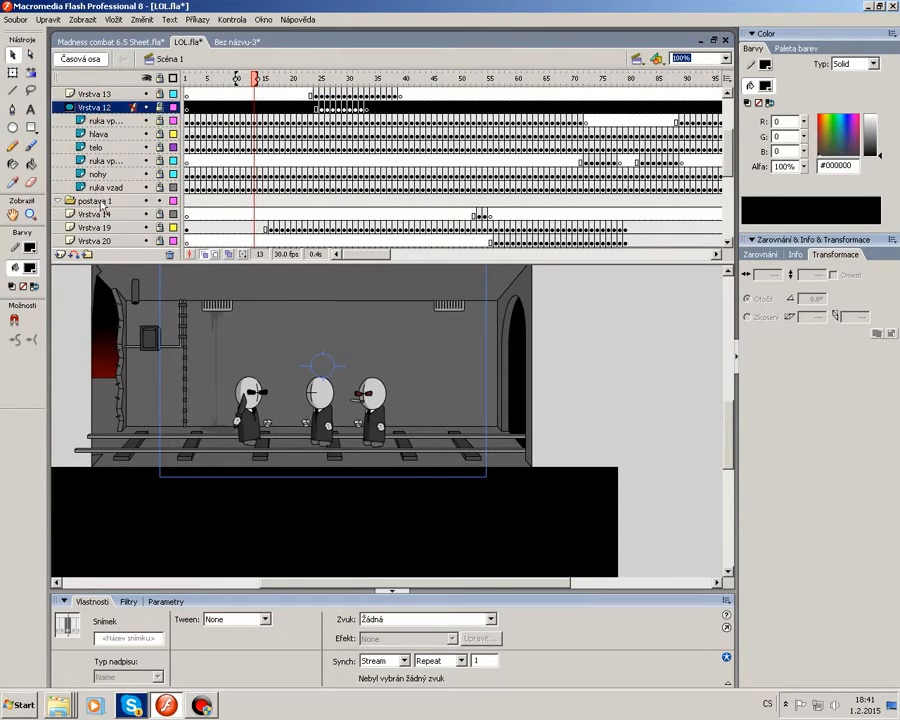
# Delete the postava 1 layer folder and scrub the playhead to frame 27.
pyautogui.rightClick(100, 204)
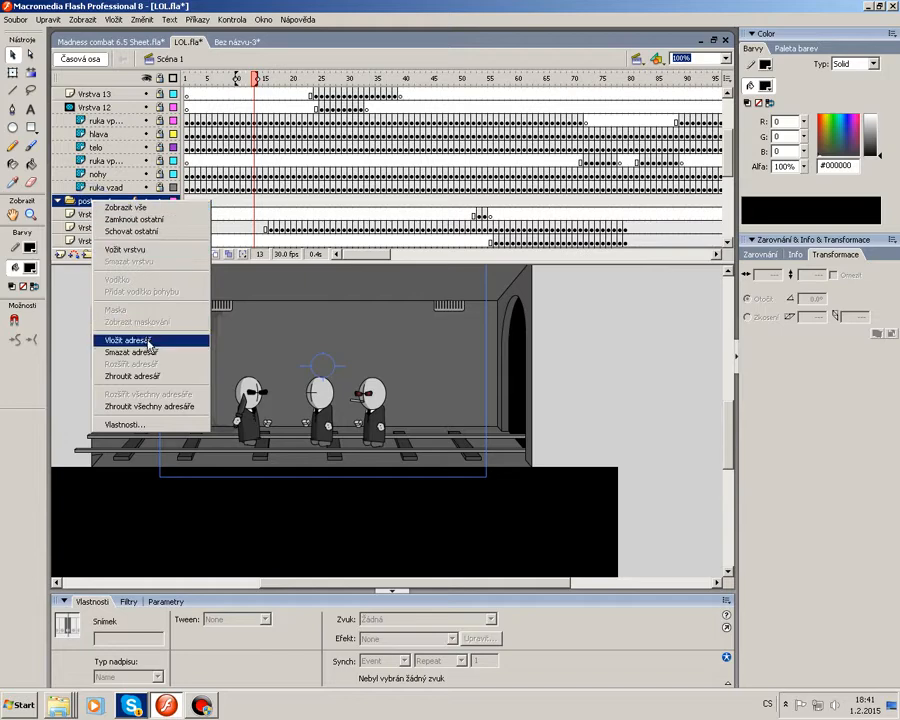
pyautogui.click(150, 352)
pyautogui.moveTo(217, 75); pyautogui.dragTo(333, 115)
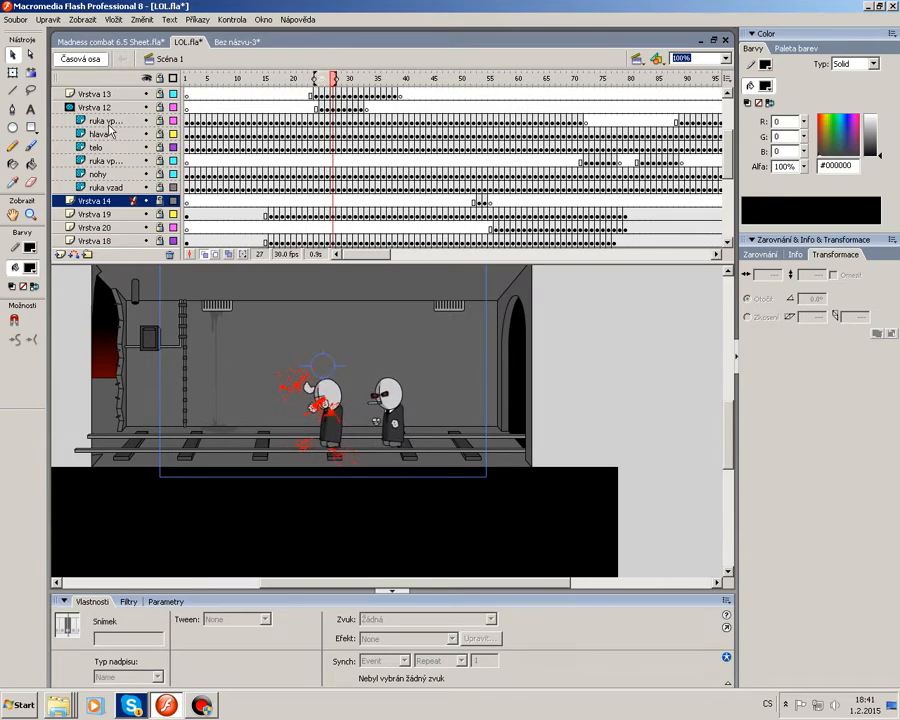
# Move the hlava, telo, ruka vpred, nohy and ruka vzad layers out of Vrstva 12, then scrub to frame 61.
pyautogui.click(73, 108)
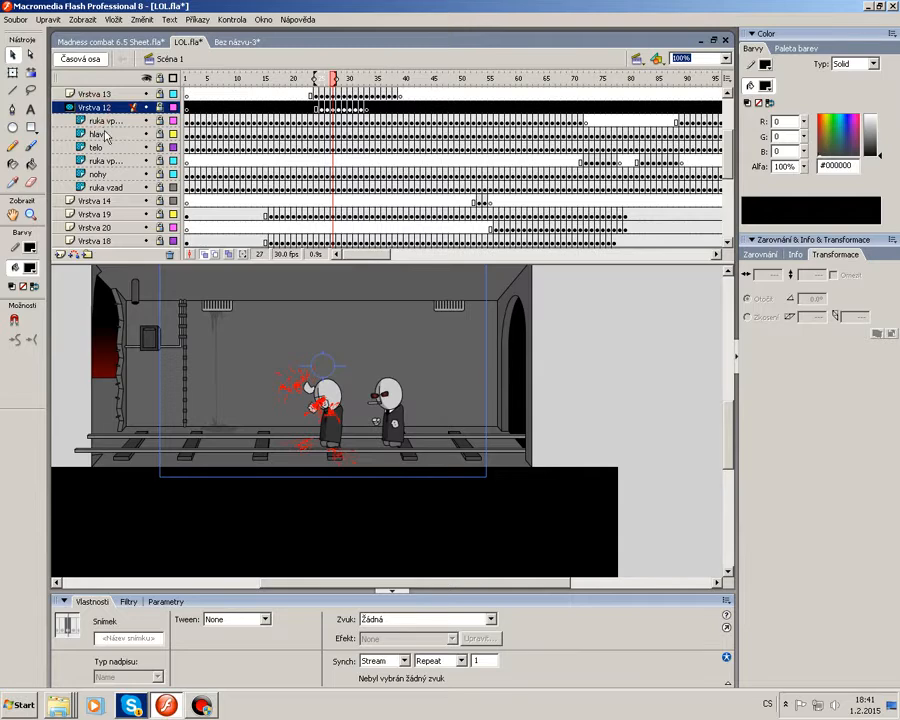
pyautogui.click(100, 134)
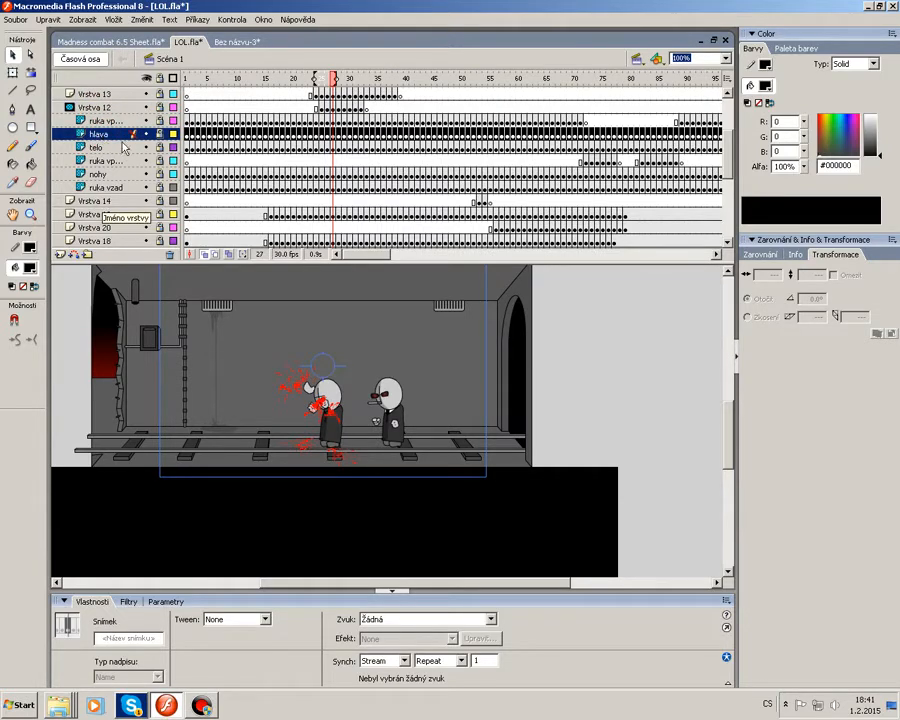
pyautogui.moveTo(97, 135)
pyautogui.mouseDown()
pyautogui.moveTo(97, 102)
pyautogui.moveTo(100, 158)
pyautogui.moveTo(100, 128)
pyautogui.mouseUp()
pyautogui.moveTo(100, 177); pyautogui.dragTo(97, 100)
pyautogui.moveTo(312, 84); pyautogui.dragTo(529, 139)
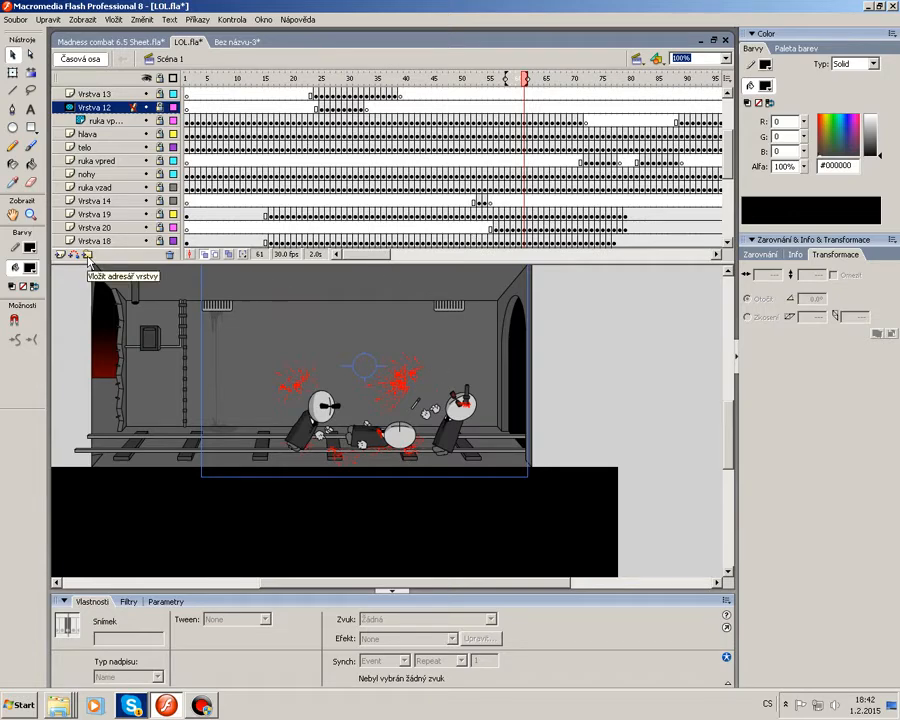
# Unlock Vrstva 12 and draw a test line across the stage with the Line tool, then undo the line.
pyautogui.click(31, 56)
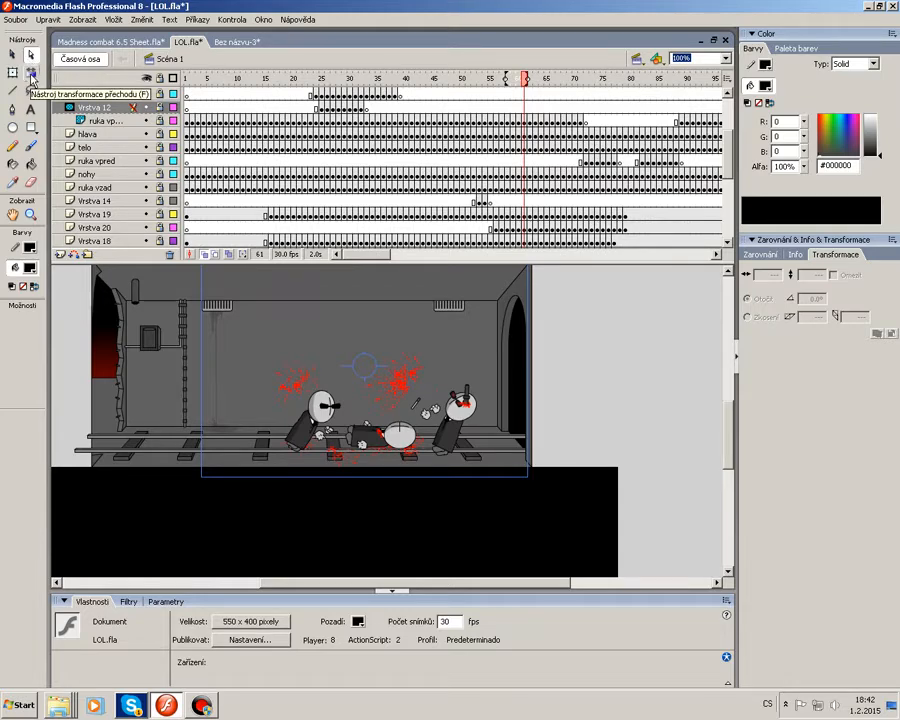
pyautogui.click(30, 78)
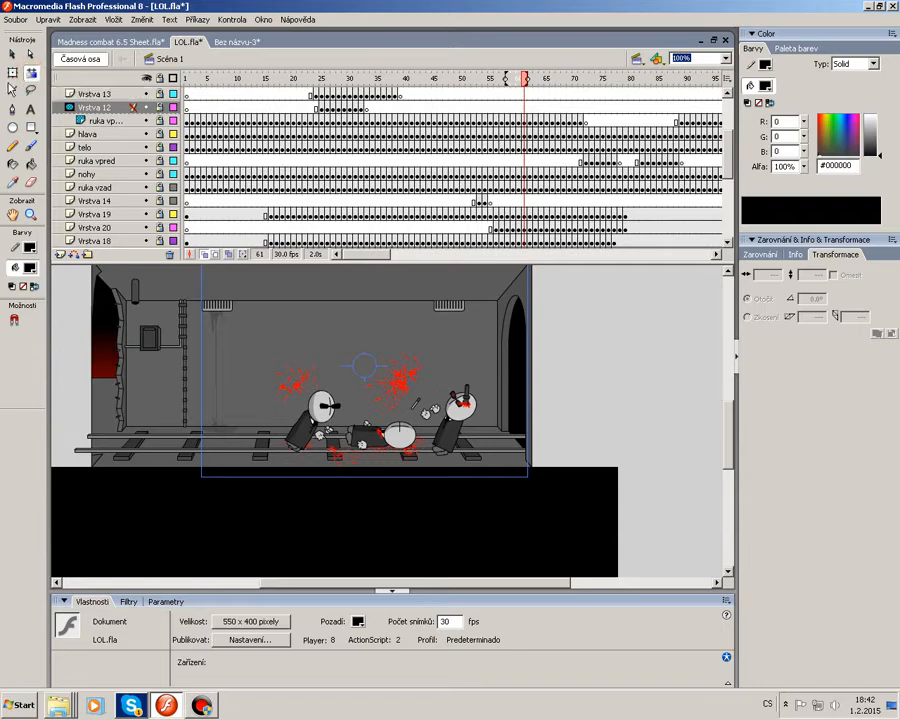
pyautogui.click(14, 91)
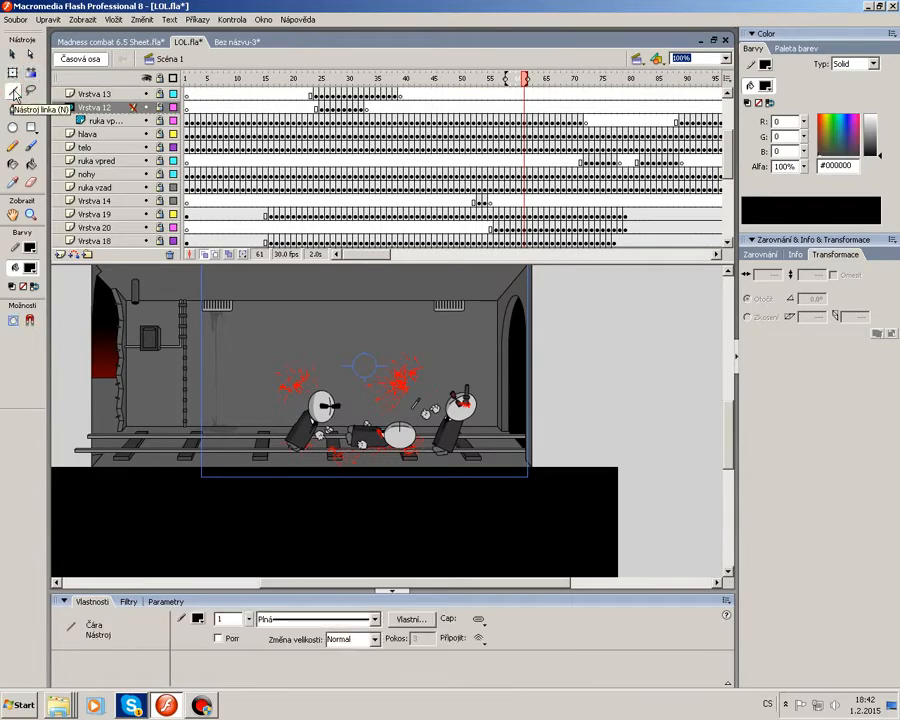
pyautogui.click(178, 330)
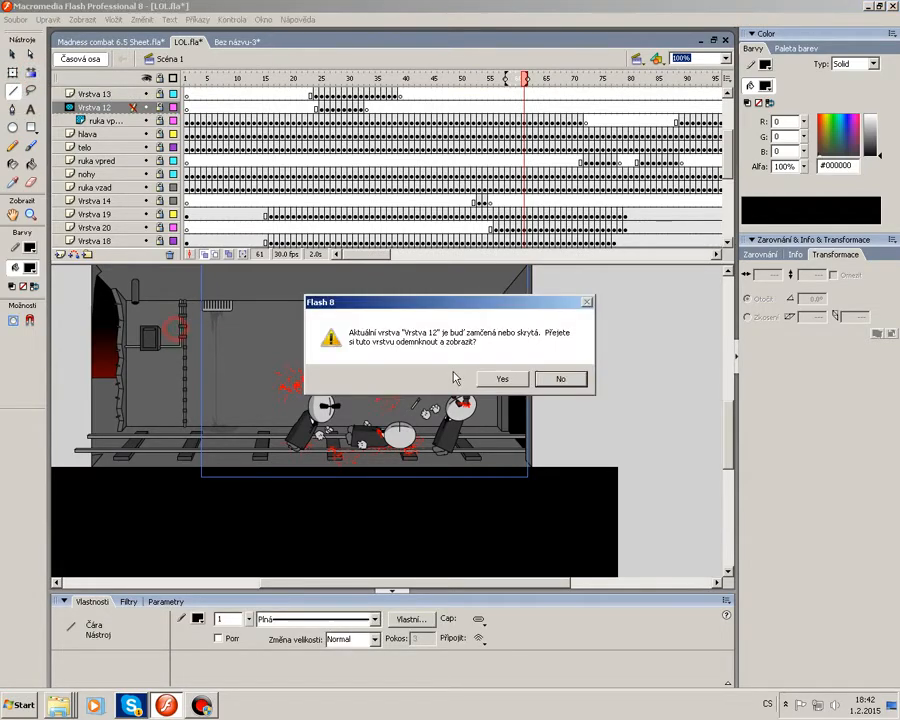
pyautogui.click(572, 383)
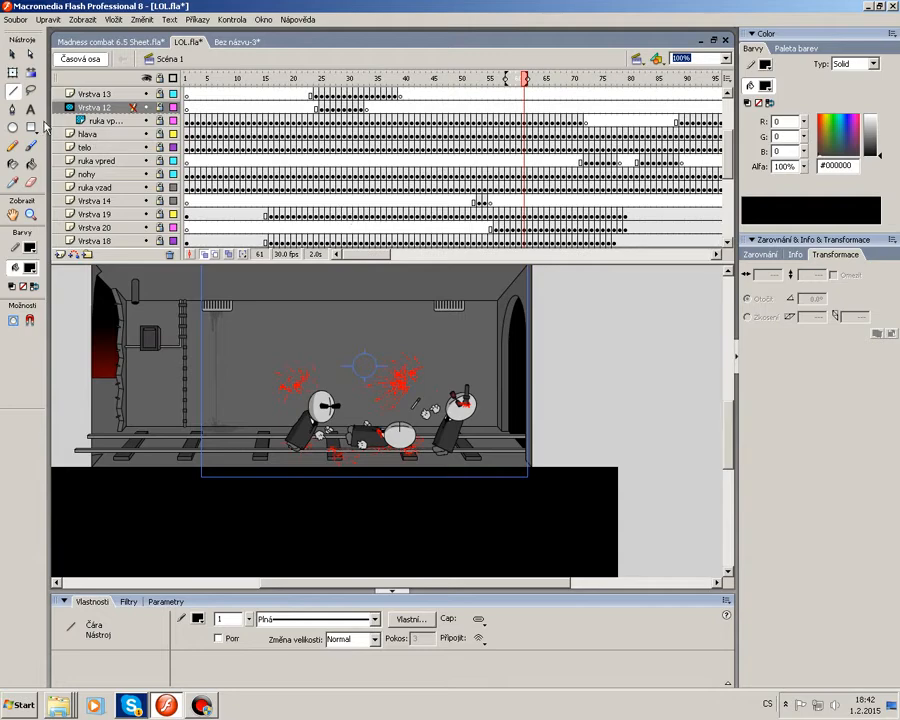
pyautogui.click(160, 107)
pyautogui.moveTo(318, 337); pyautogui.dragTo(544, 352)
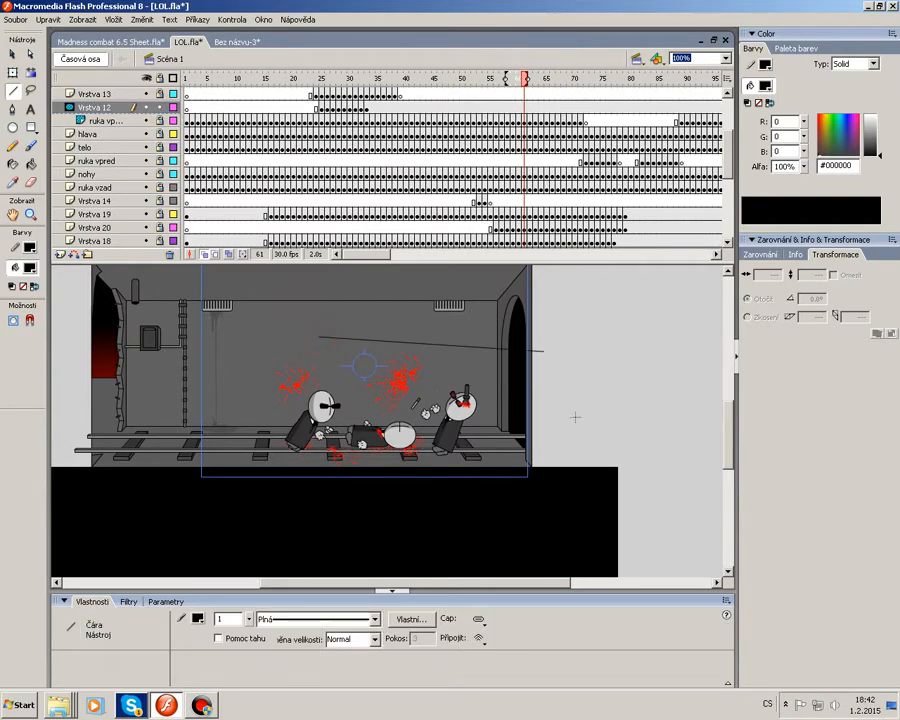
pyautogui.hotkey('ctrl', 'z')
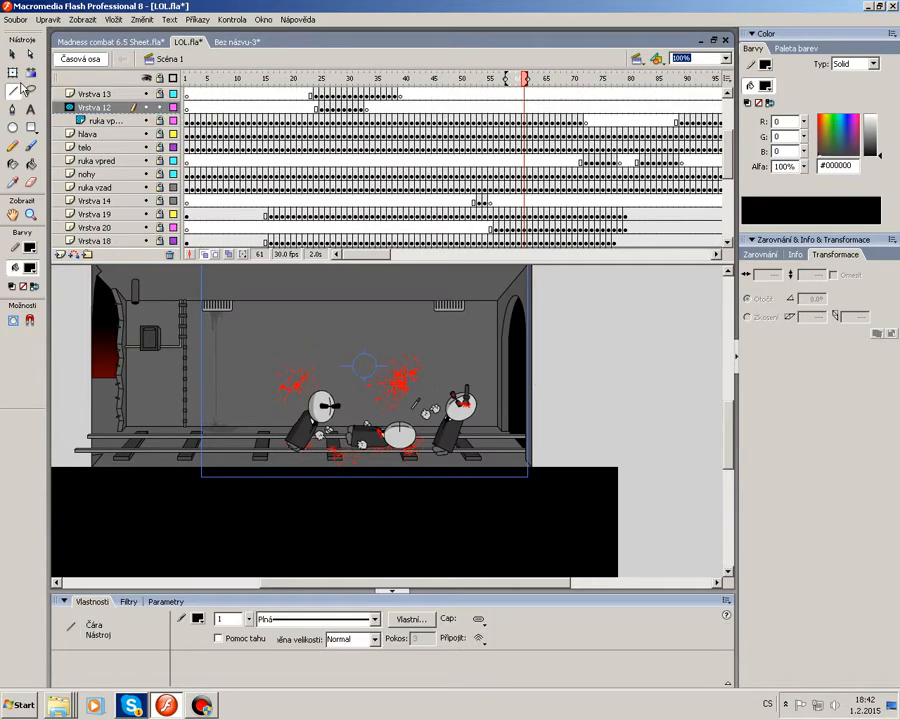
pyautogui.click(32, 93)
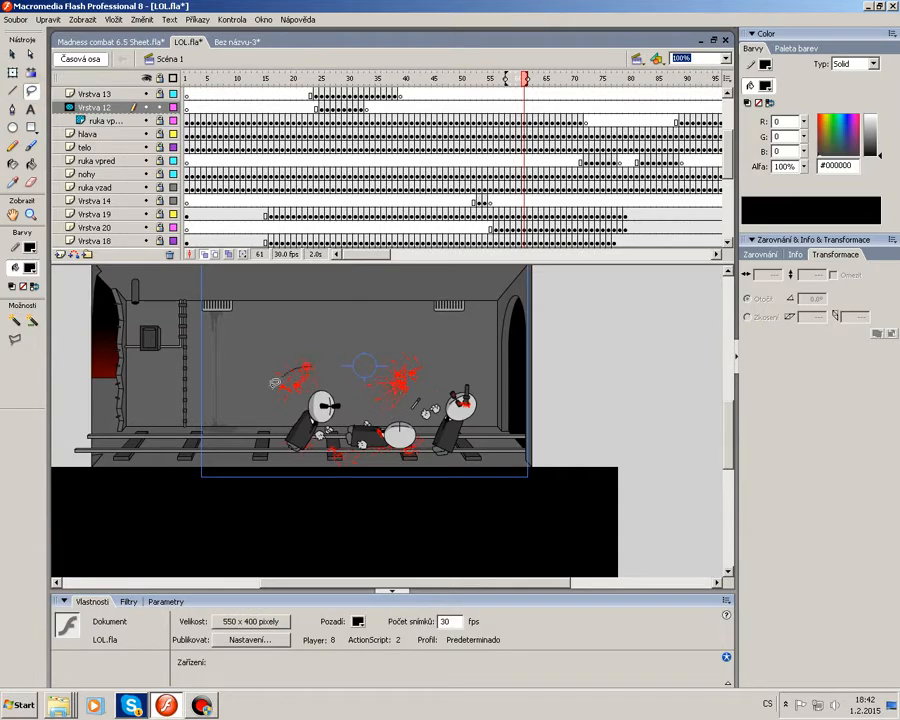
pyautogui.click(13, 109)
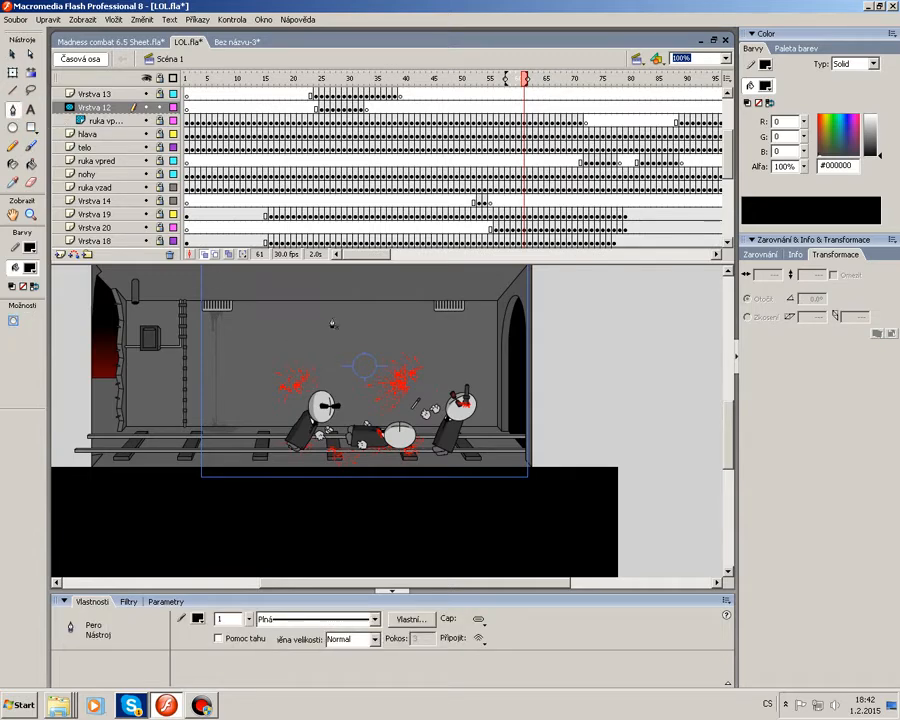
pyautogui.click(369, 329)
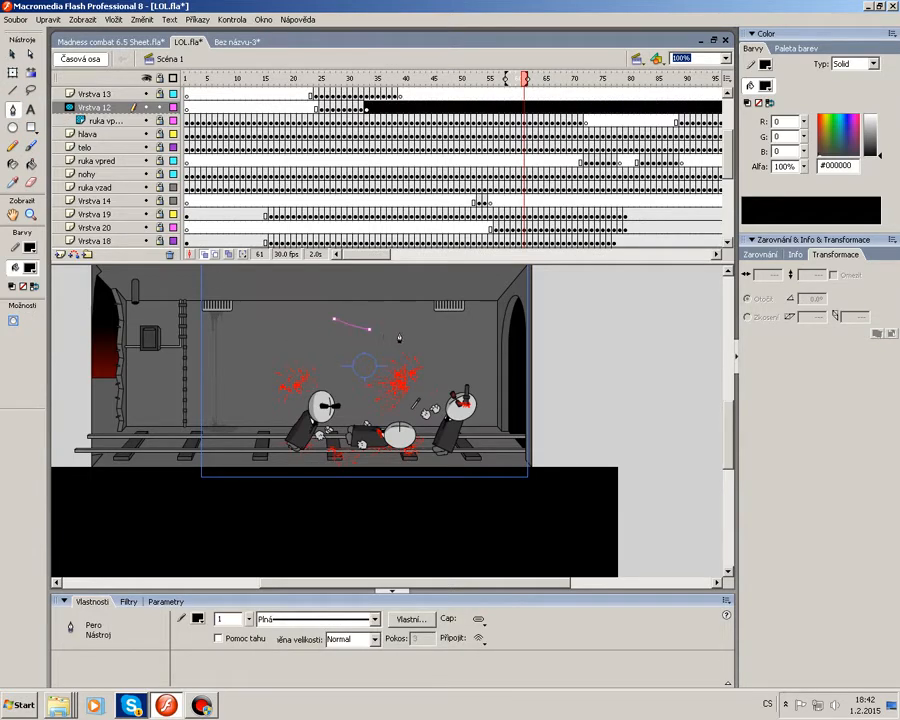
pyautogui.click(30, 110)
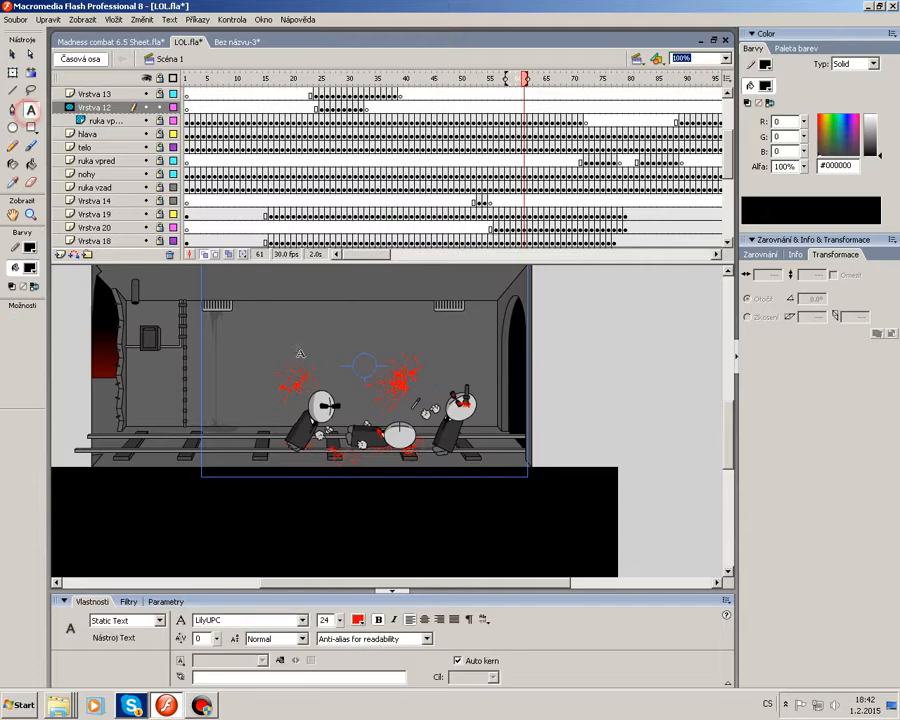
# Create a wide static text box above the characters with the Text tool and set its font to Impact.
pyautogui.moveTo(243, 357); pyautogui.dragTo(498, 368)
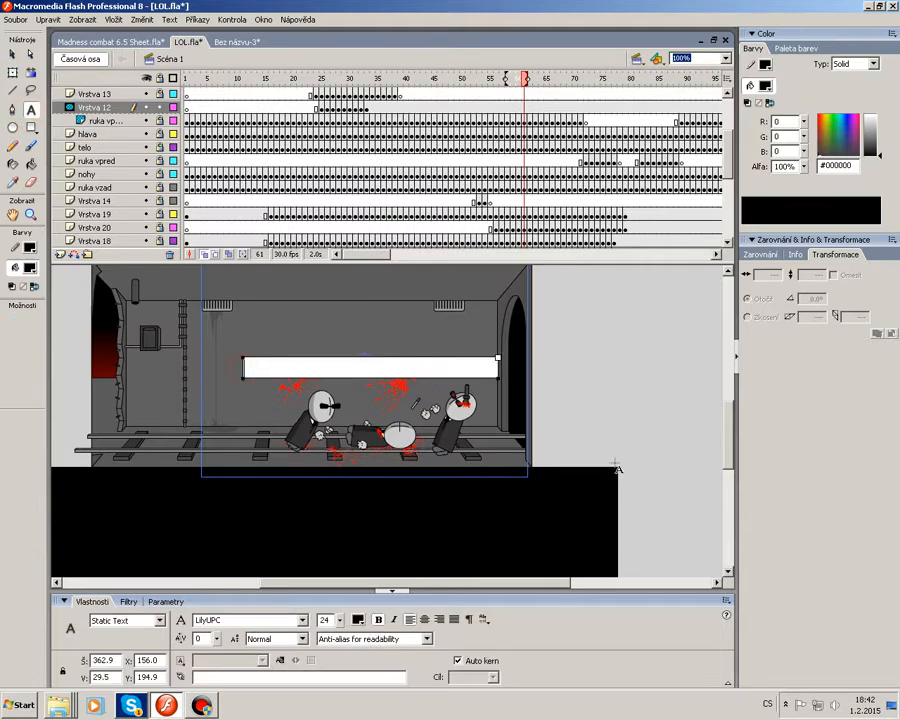
pyautogui.click(301, 619)
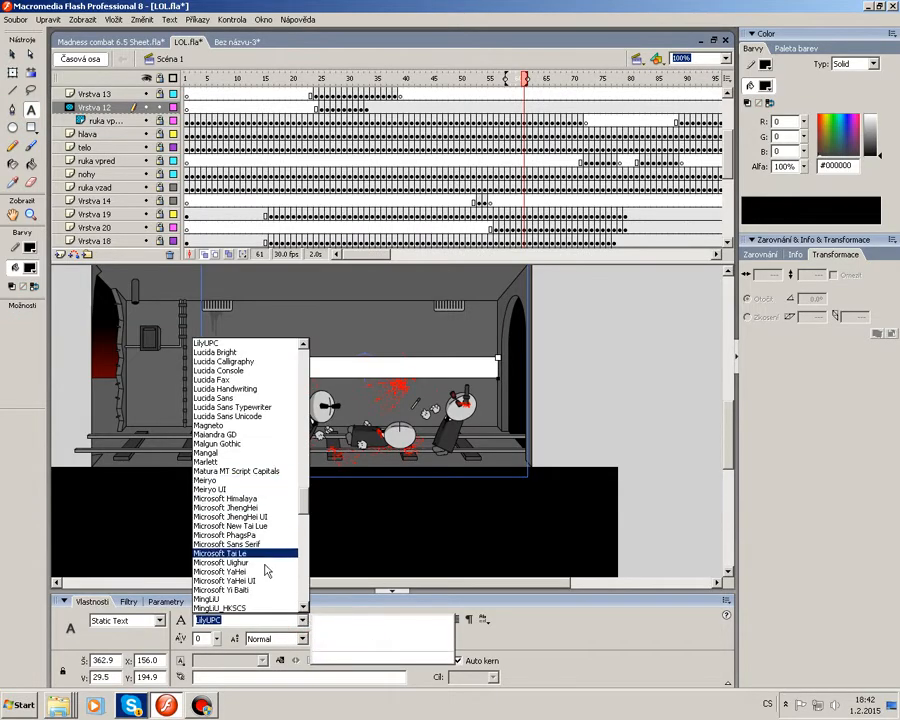
pyautogui.click(266, 527)
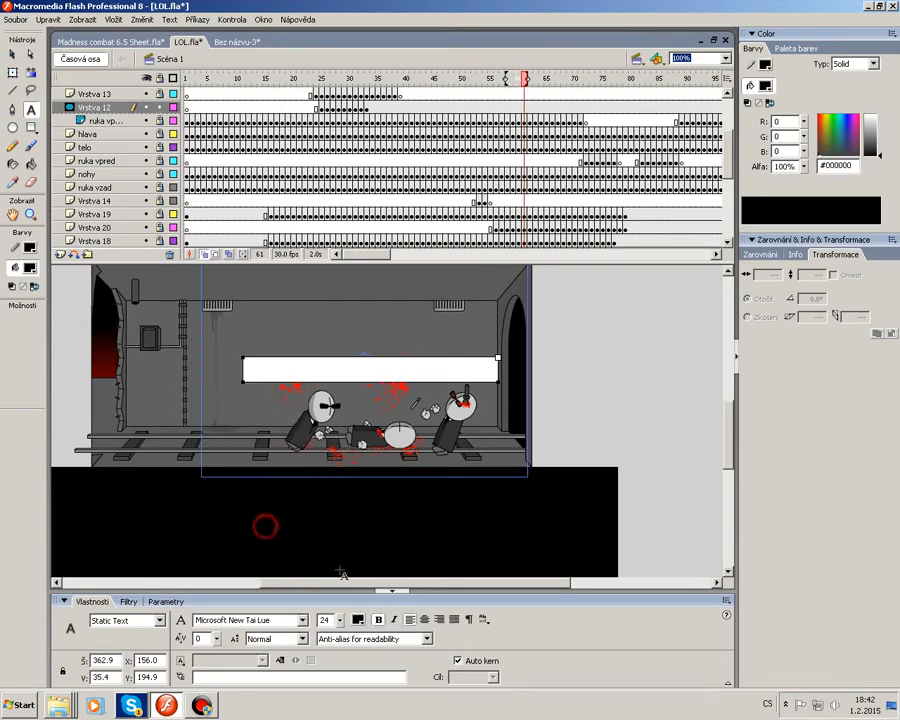
pyautogui.click(301, 621)
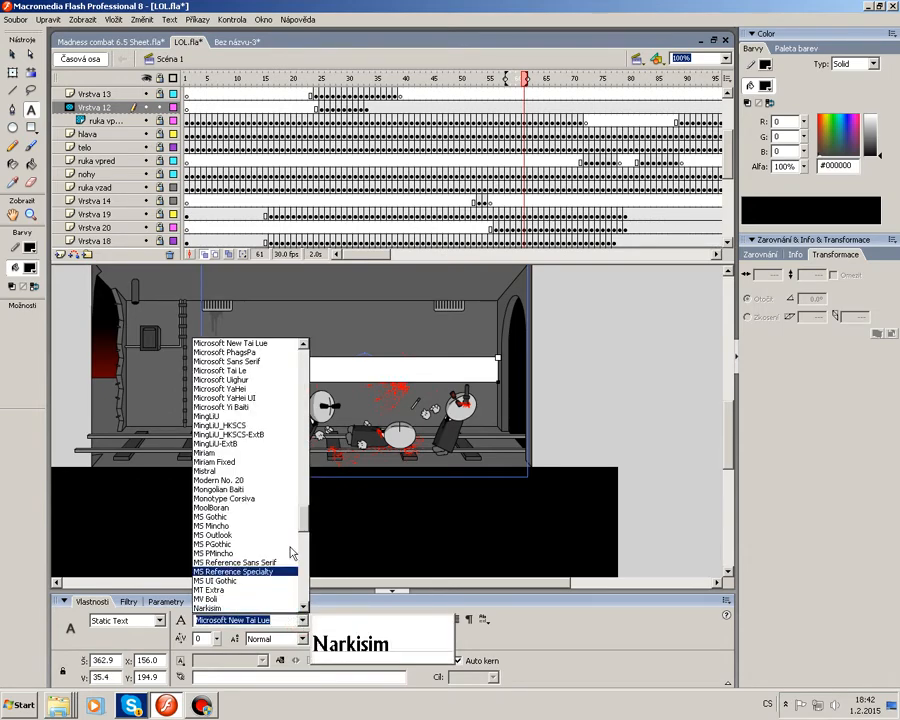
pyautogui.write('I')
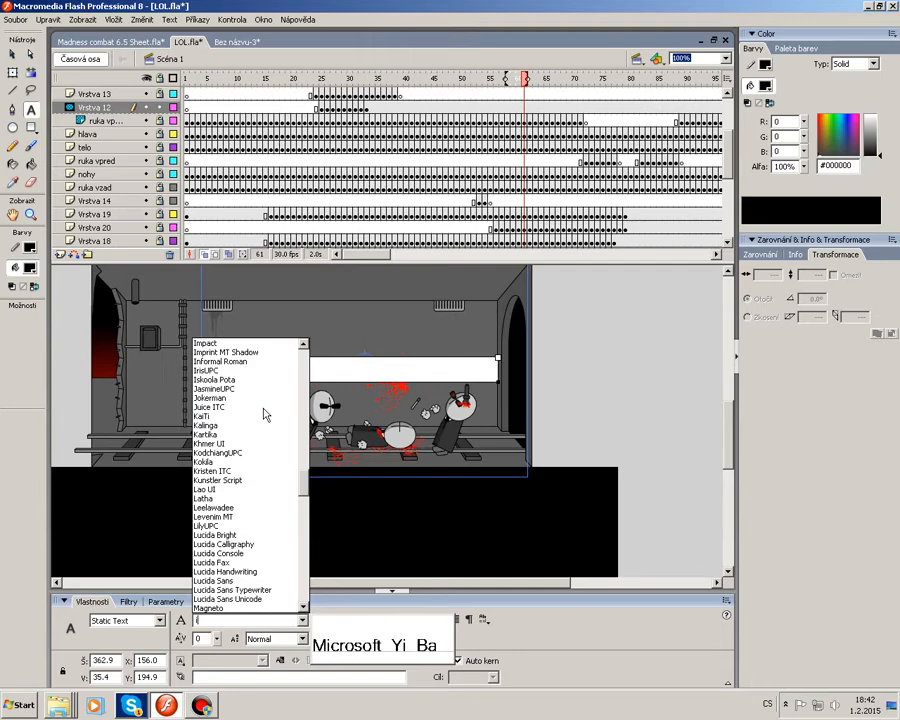
pyautogui.click(232, 345)
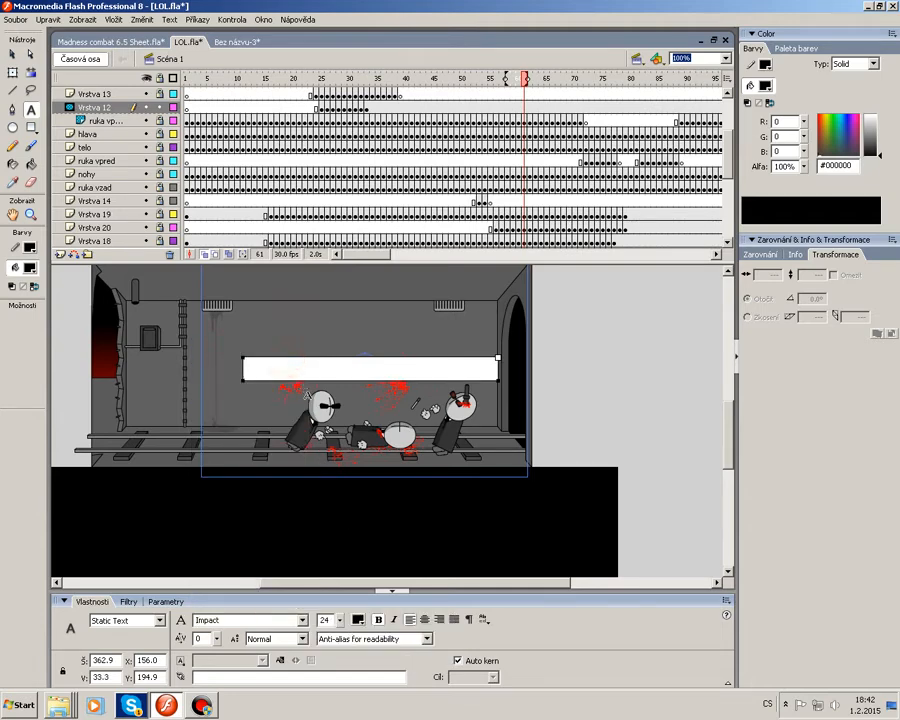
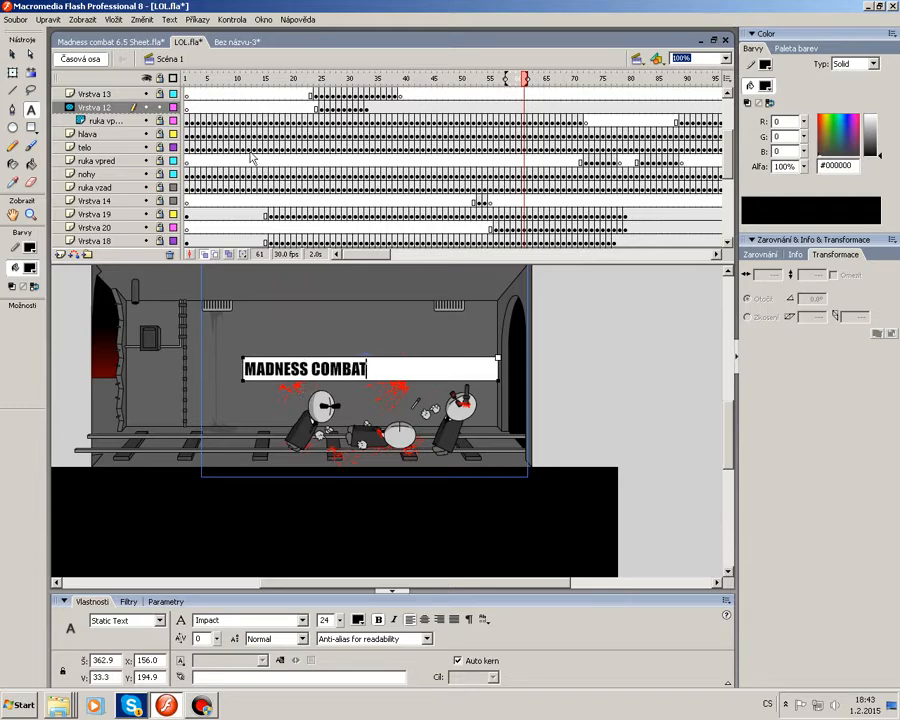
# Move the MADNESS COMBAT text box up toward the top of the tunnel scene.
pyautogui.click(10, 52)
pyautogui.moveTo(322, 371); pyautogui.dragTo(362, 316)
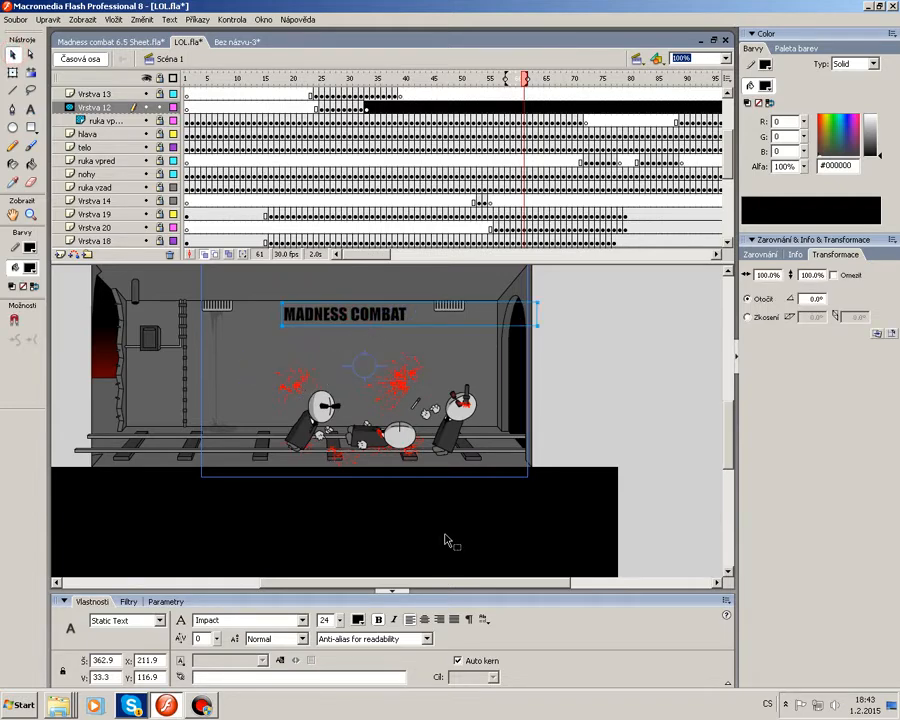
# Try a Glow filter on the title text, switching its colour between grey, white and green.
pyautogui.click(725, 58)
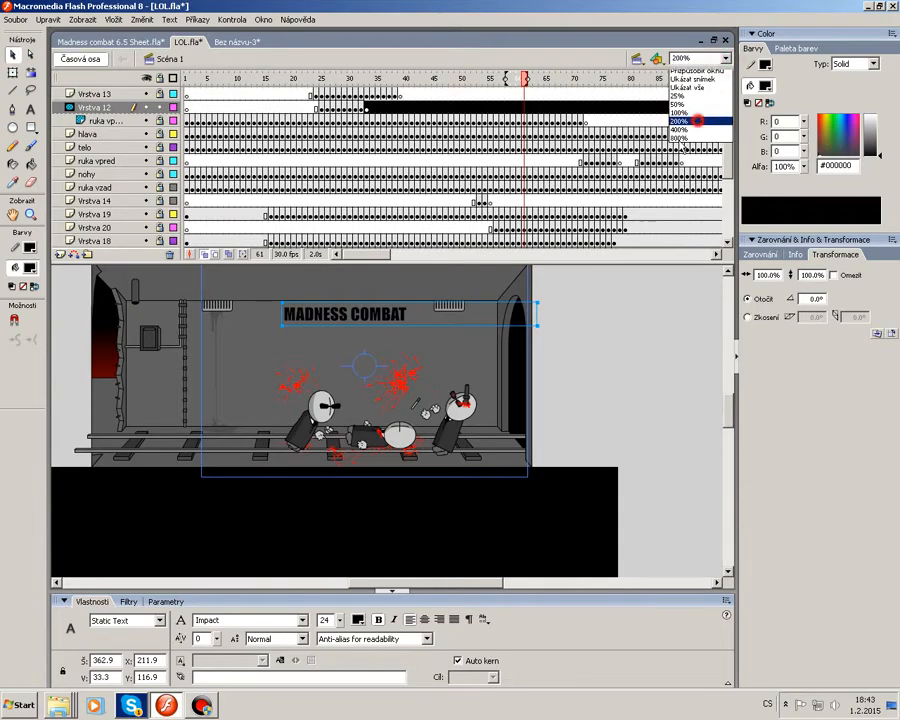
pyautogui.click(690, 121)
pyautogui.click(126, 601)
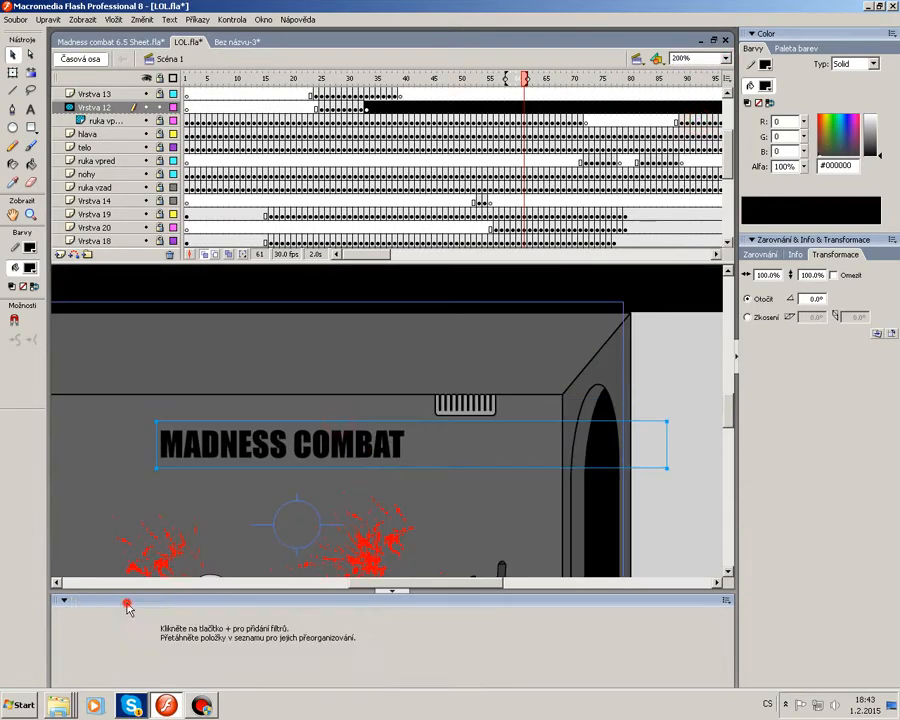
pyautogui.click(63, 615)
pyautogui.click(89, 563)
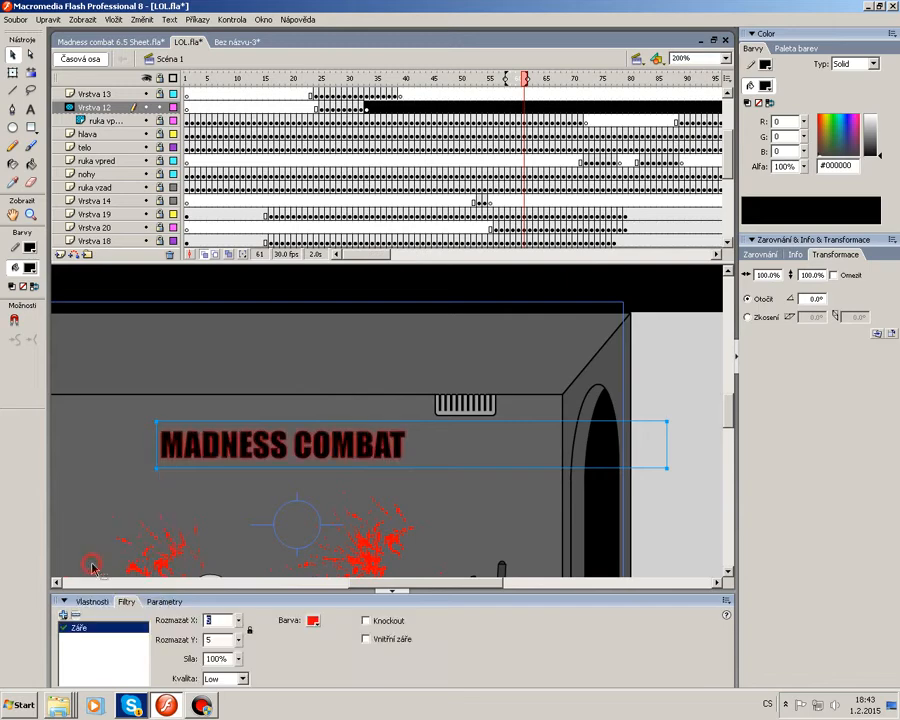
pyautogui.click(313, 619)
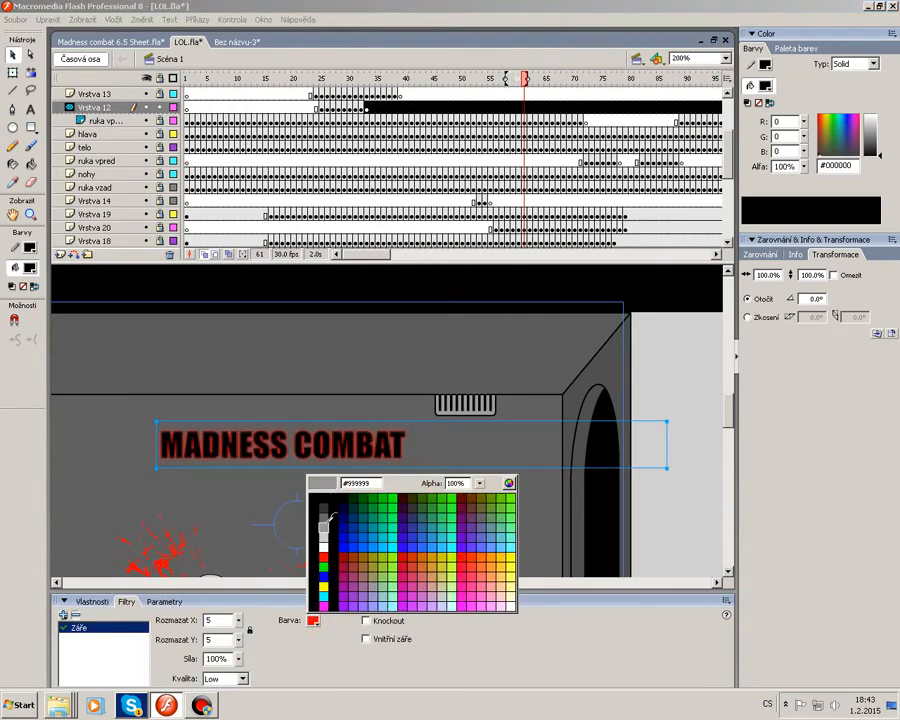
pyautogui.click(317, 493)
pyautogui.click(313, 620)
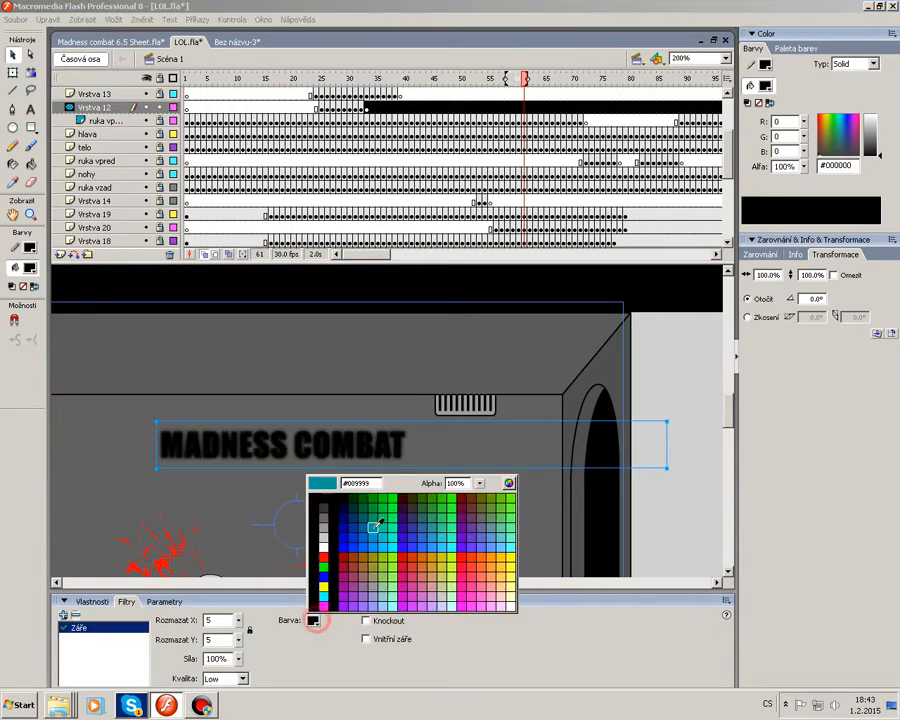
pyautogui.click(323, 545)
pyautogui.click(313, 620)
pyautogui.click(391, 503)
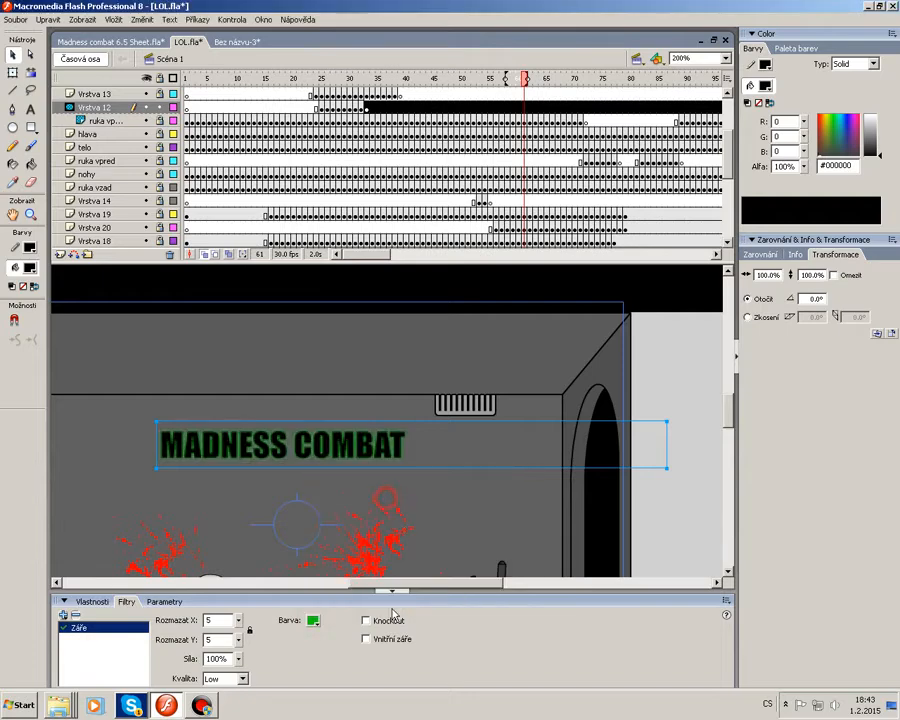
# Toggle the glow's Knockout and Inner glow options on and off, then remove the Glow filter.
pyautogui.click(386, 620)
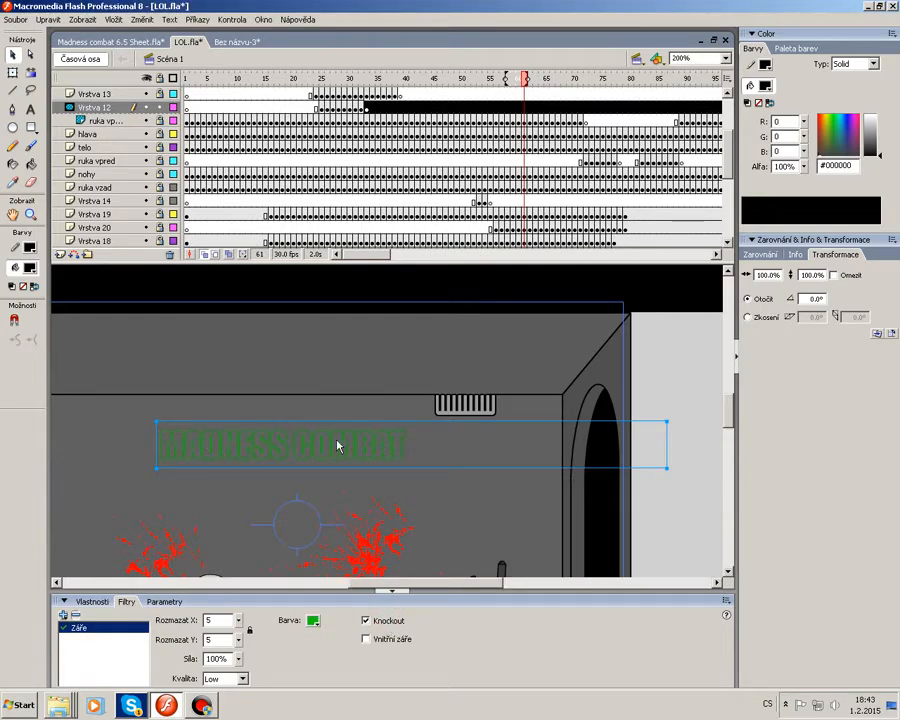
pyautogui.click(390, 640)
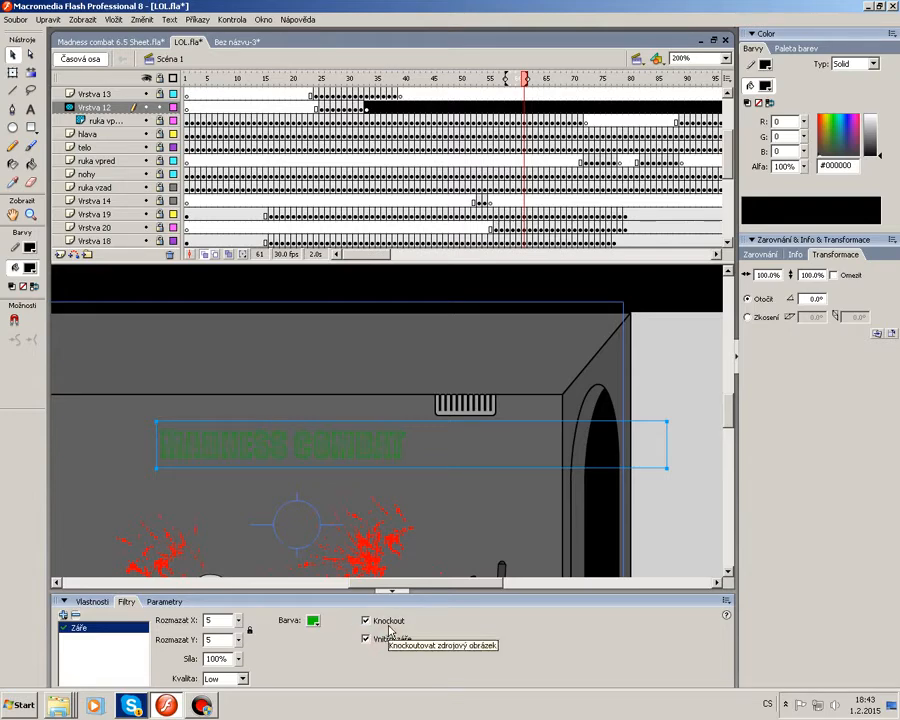
pyautogui.click(388, 625)
pyautogui.click(388, 625)
pyautogui.click(389, 627)
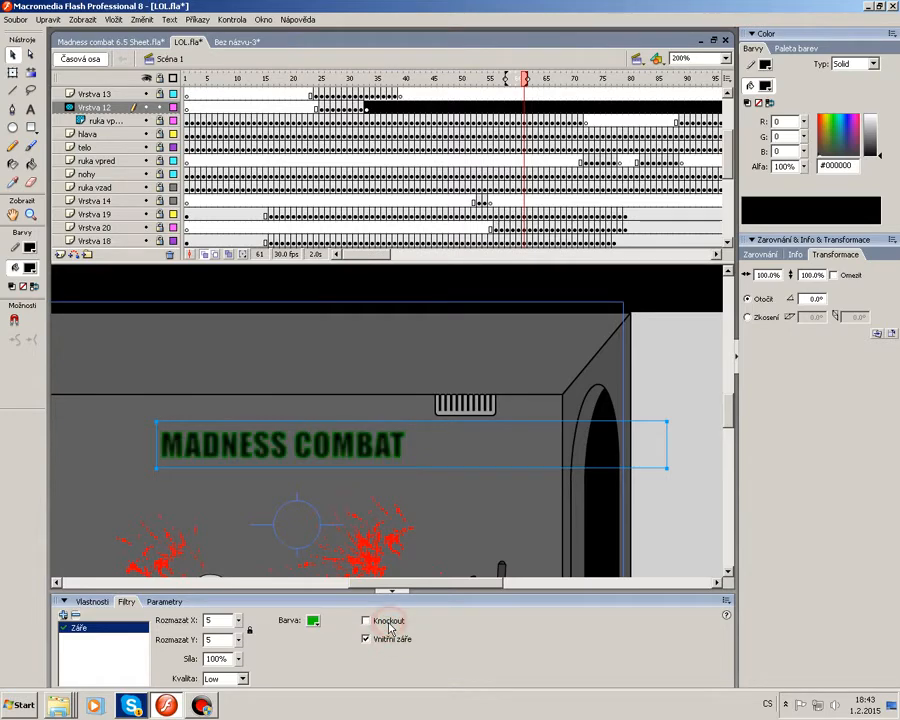
pyautogui.click(389, 640)
pyautogui.click(389, 643)
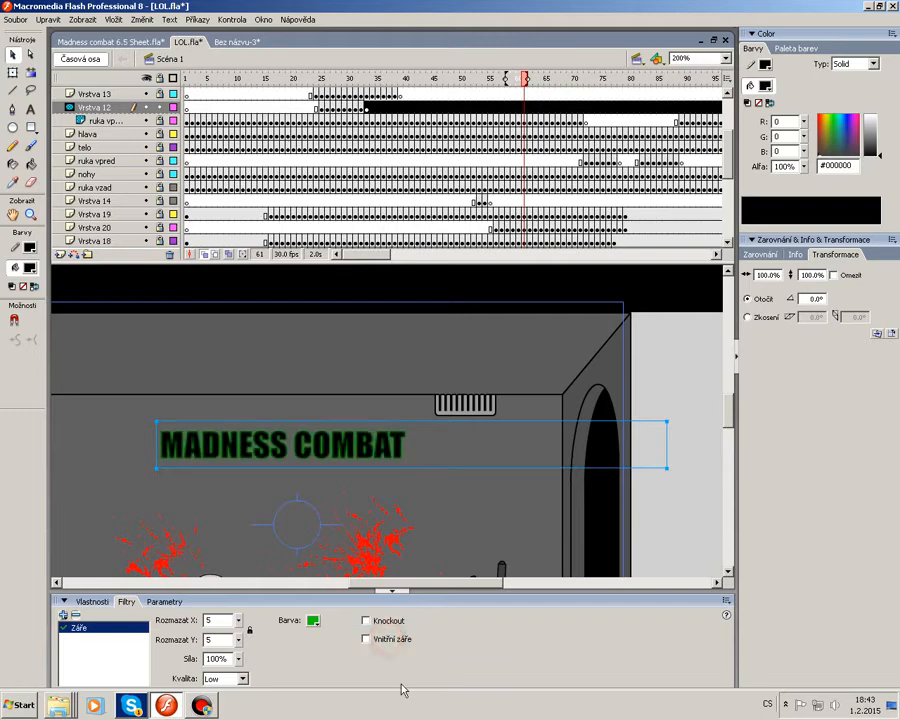
pyautogui.click(75, 617)
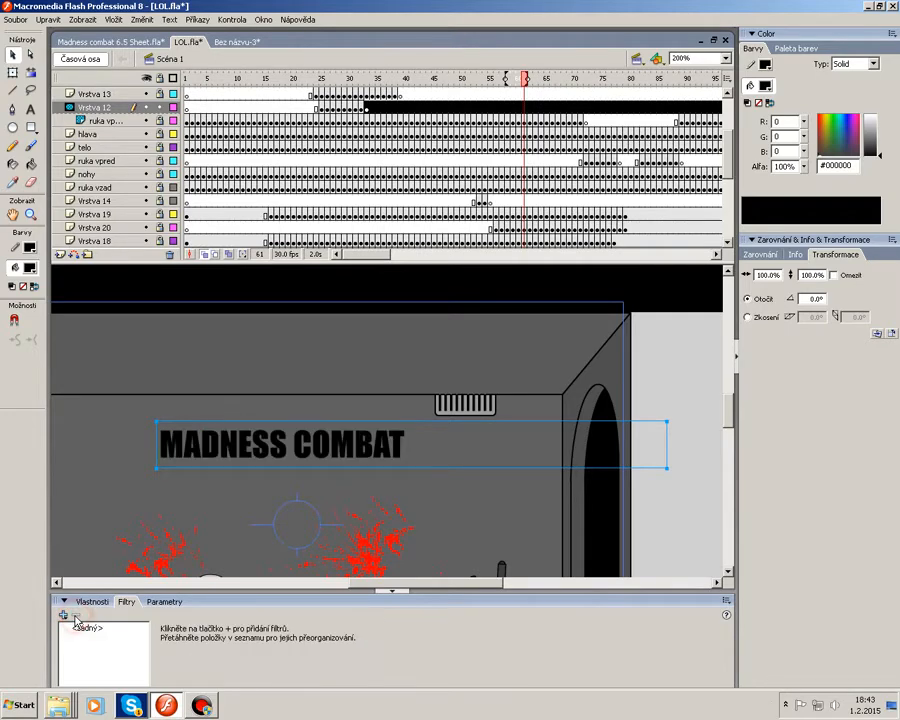
# Try a Blur filter on the title with Blur X at 0, then remove it.
pyautogui.click(63, 615)
pyautogui.click(95, 548)
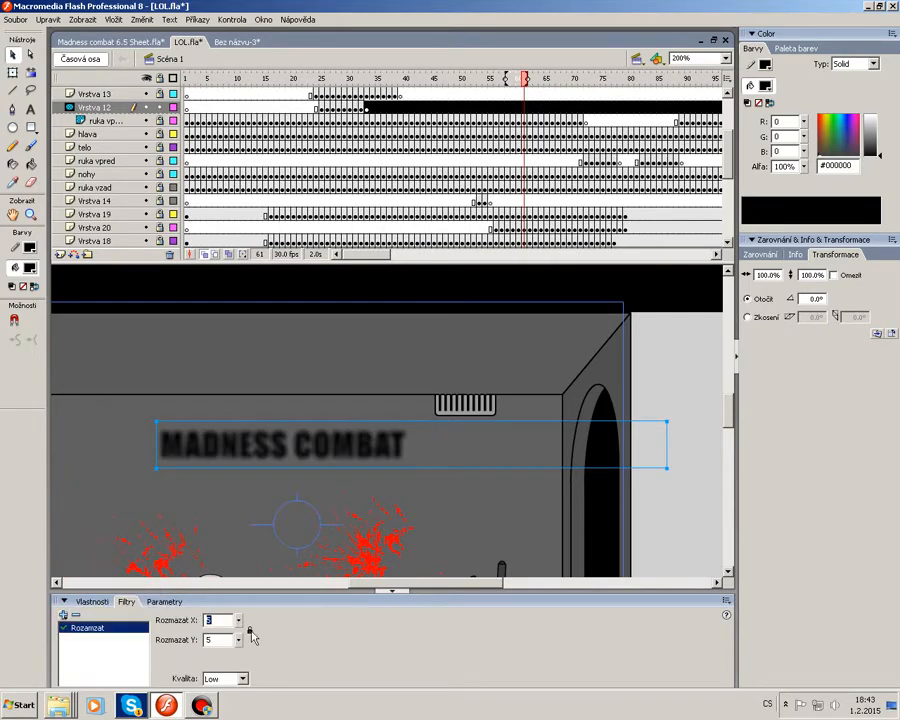
pyautogui.moveTo(238, 620)
pyautogui.mouseDown()
pyautogui.moveTo(244, 592)
pyautogui.moveTo(248, 626)
pyautogui.moveTo(244, 589)
pyautogui.moveTo(249, 632)
pyautogui.mouseUp()
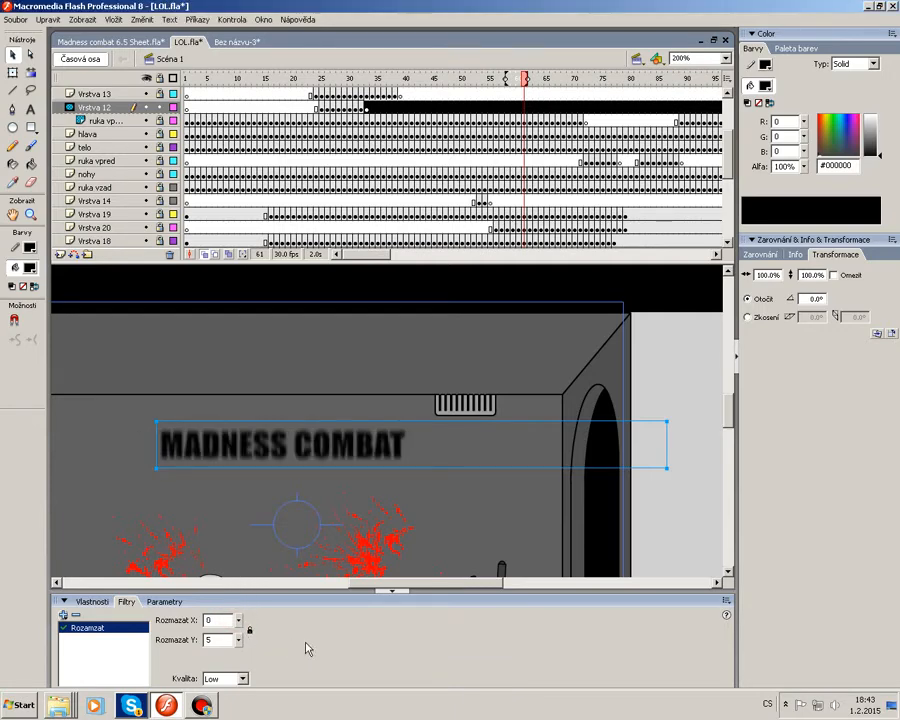
pyautogui.click(75, 615)
# Copy the MADNESS COMBAT text box.
pyautogui.click(323, 366)
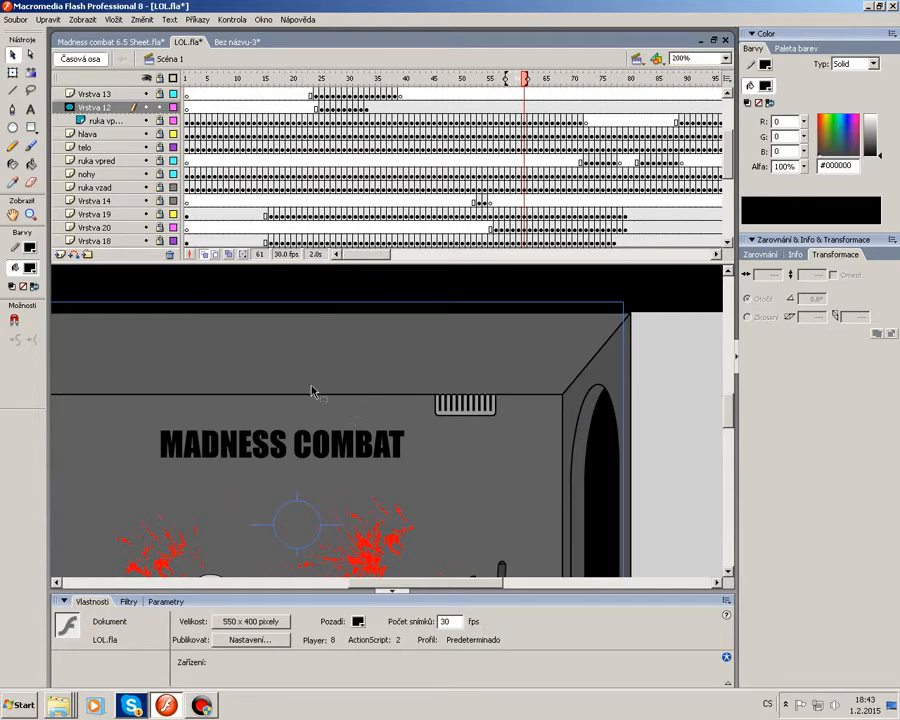
pyautogui.click(296, 432)
pyautogui.rightClick(296, 432)
pyautogui.click(320, 441)
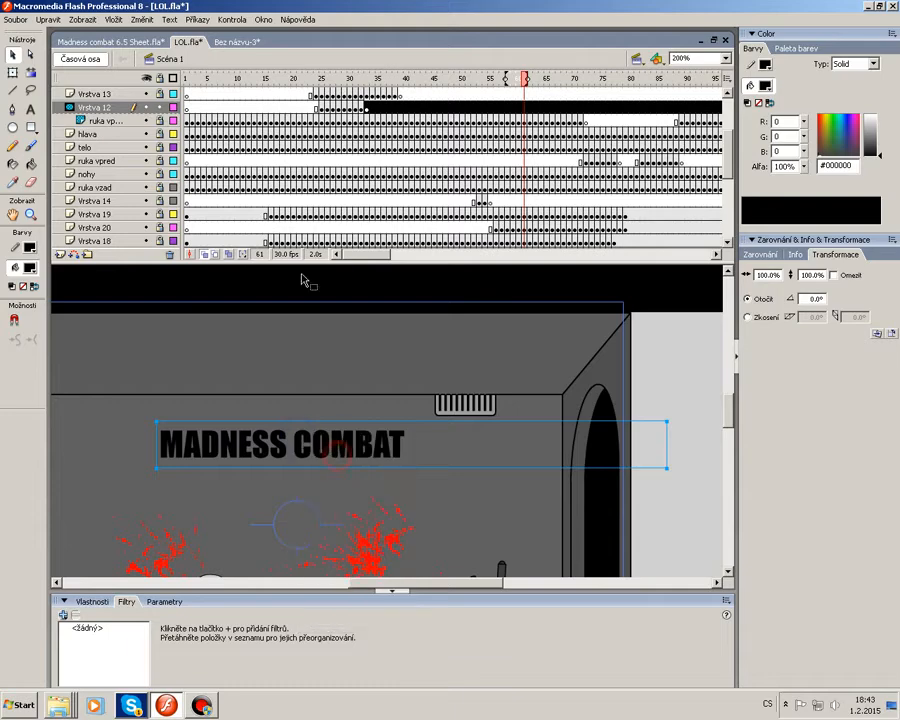
# Switch to the Bez názvu-3 document and paste the title text onto its stage, positioning it centrally.
pyautogui.click(231, 43)
pyautogui.click(187, 93)
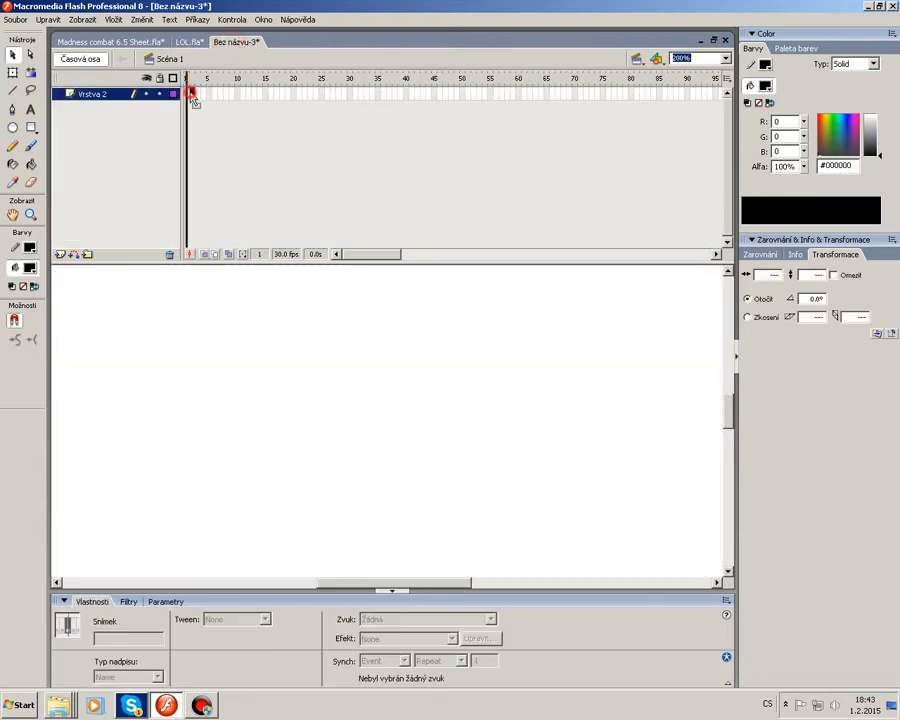
pyautogui.rightClick(187, 93)
pyautogui.click(236, 150)
pyautogui.rightClick(265, 388)
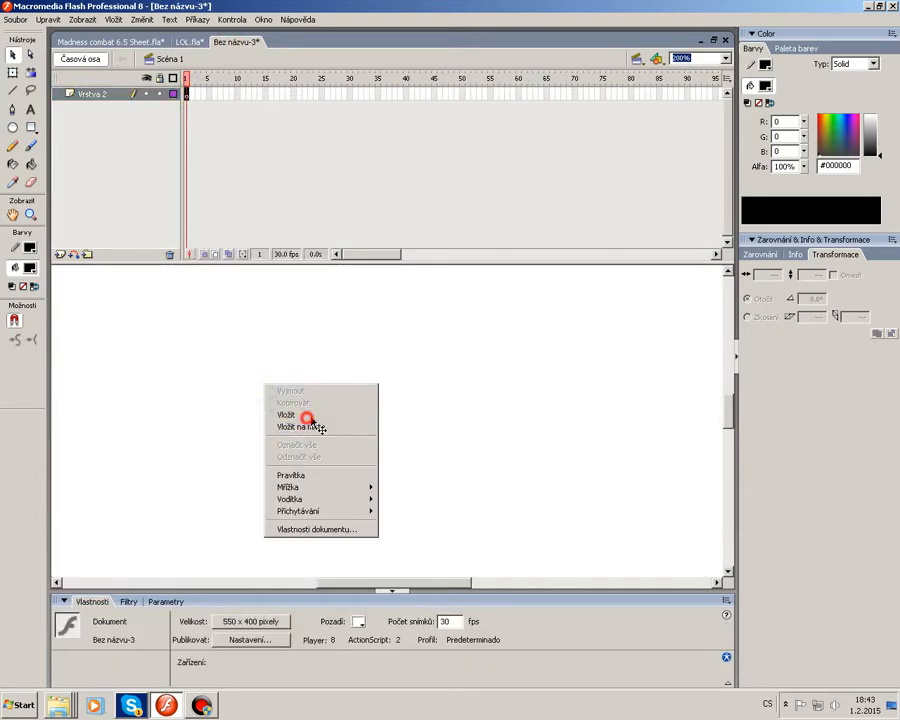
pyautogui.click(304, 416)
pyautogui.moveTo(276, 430); pyautogui.dragTo(340, 400)
pyautogui.click(332, 456)
pyautogui.click(187, 93)
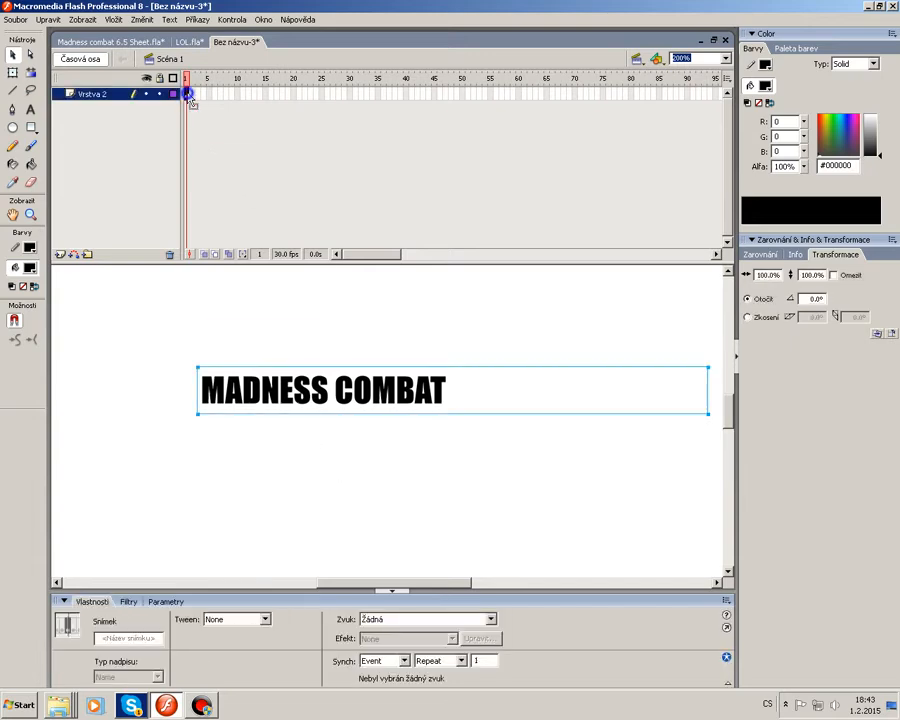
# Create a motion tween on the title layer with keyframes at frames 45 and 60.
pyautogui.rightClick(187, 93)
pyautogui.click(234, 106)
pyautogui.click(266, 93)
pyautogui.rightClick(266, 93)
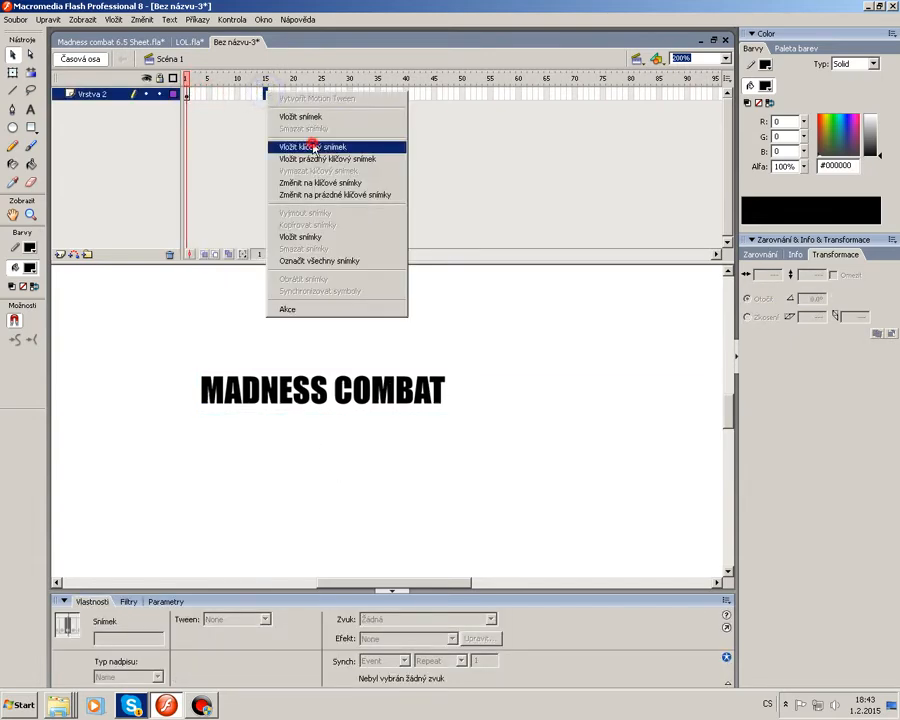
pyautogui.click(272, 144)
pyautogui.click(267, 94)
pyautogui.moveTo(269, 101); pyautogui.dragTo(435, 96)
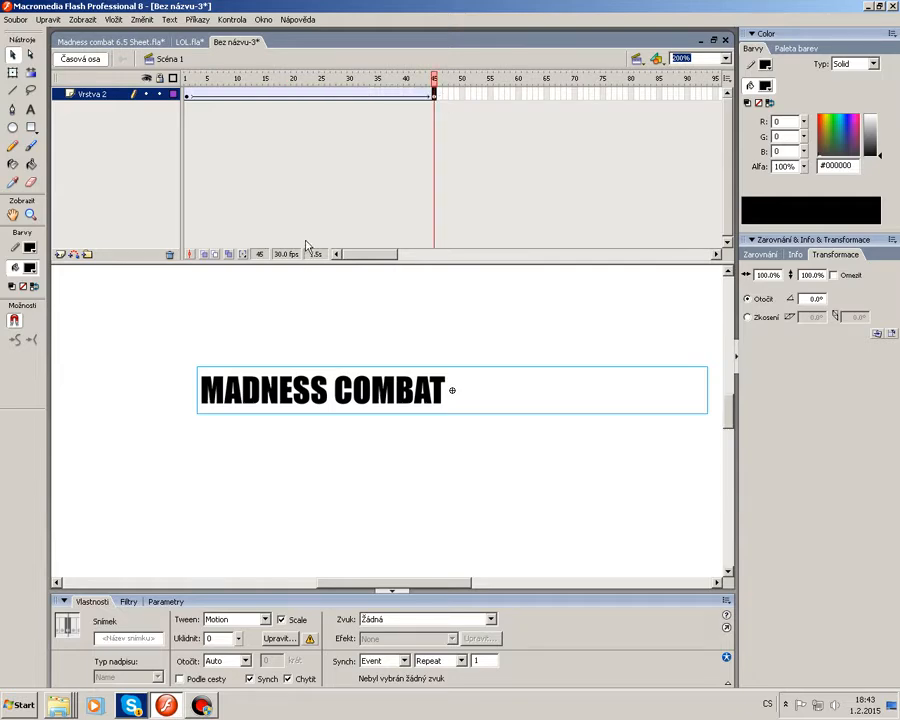
pyautogui.click(520, 93)
pyautogui.rightClick(520, 93)
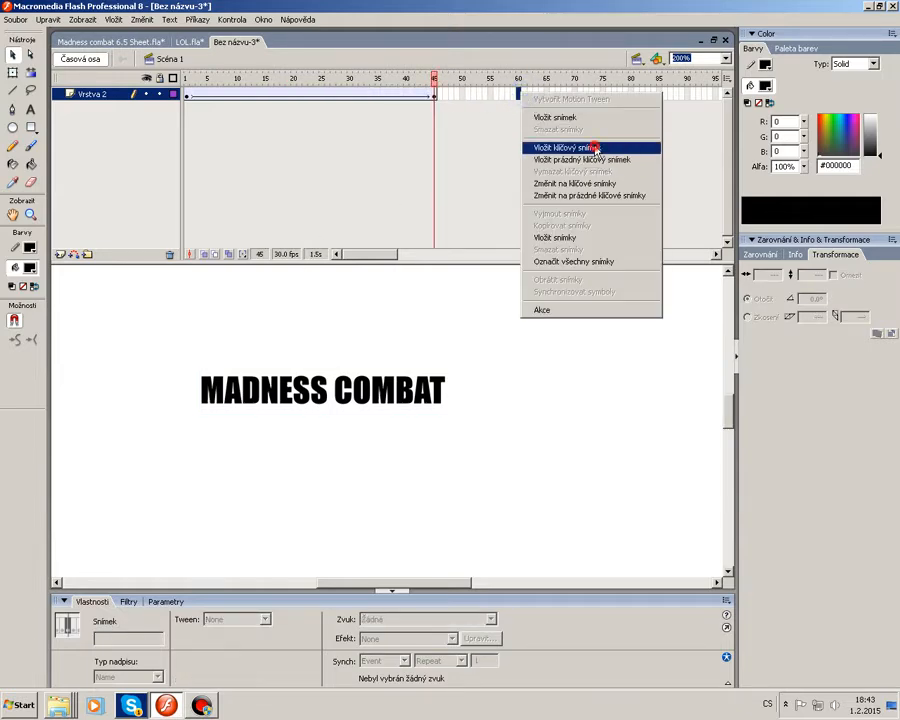
pyautogui.click(586, 146)
# Set the title instance at frame 60 to behave as a Movie Clip.
pyautogui.click(128, 601)
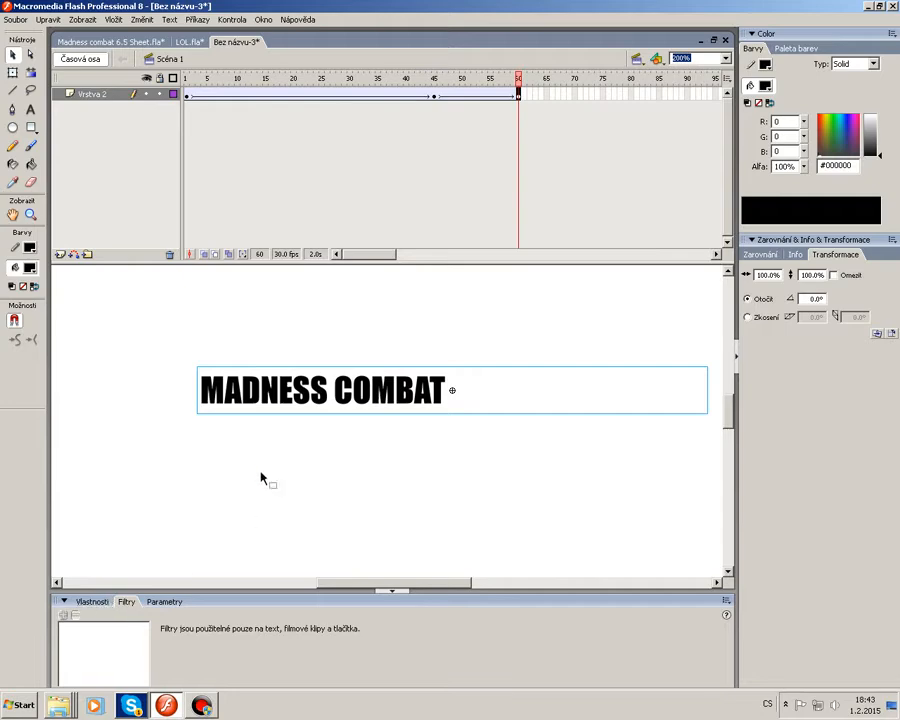
pyautogui.click(295, 406)
pyautogui.click(92, 601)
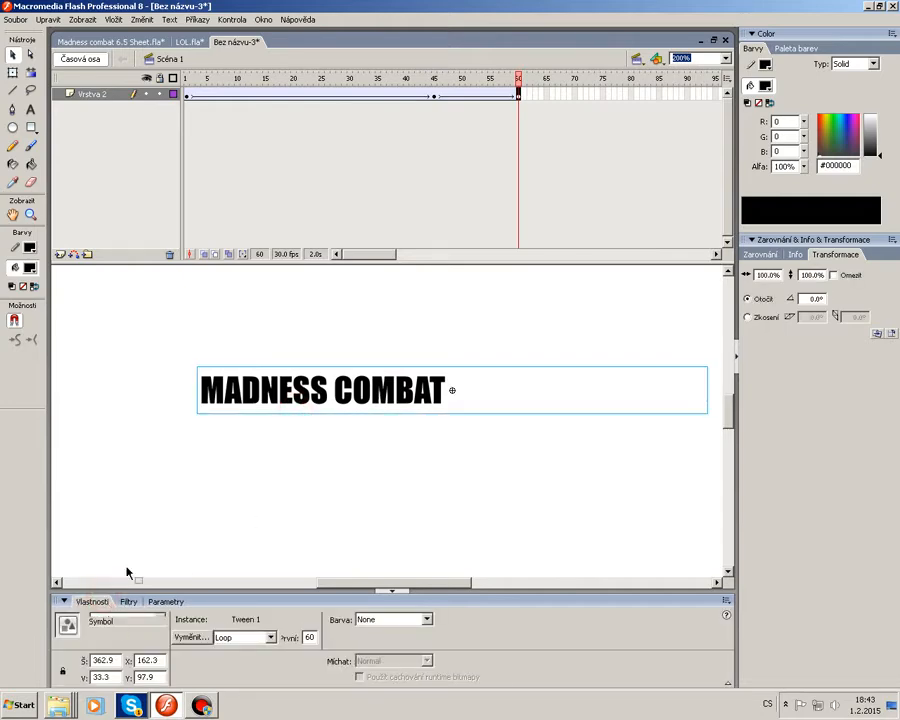
pyautogui.click(128, 563)
pyautogui.click(294, 400)
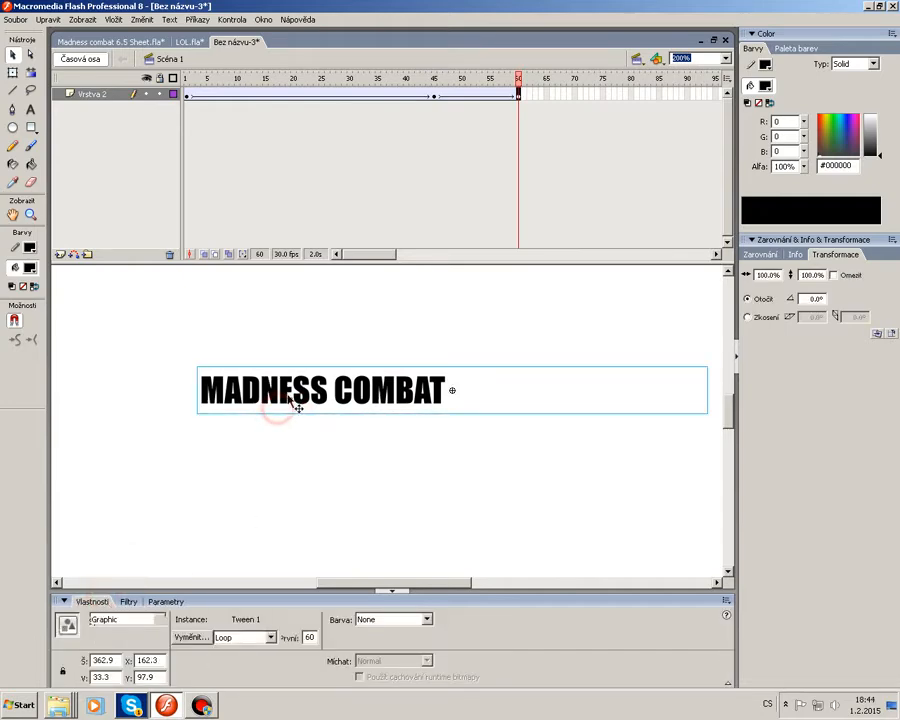
pyautogui.click(135, 620)
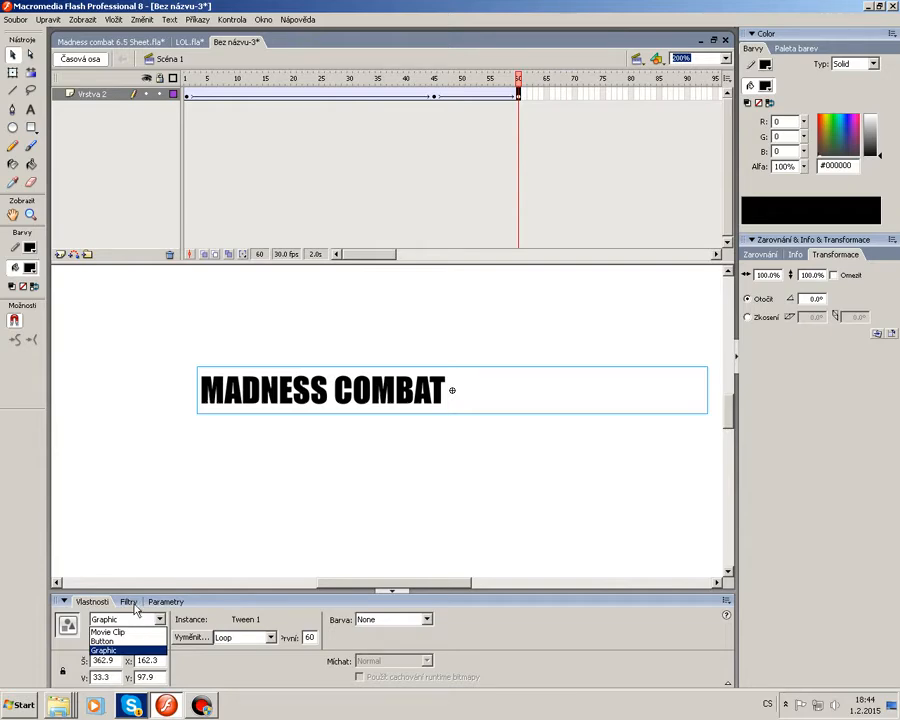
pyautogui.click(130, 632)
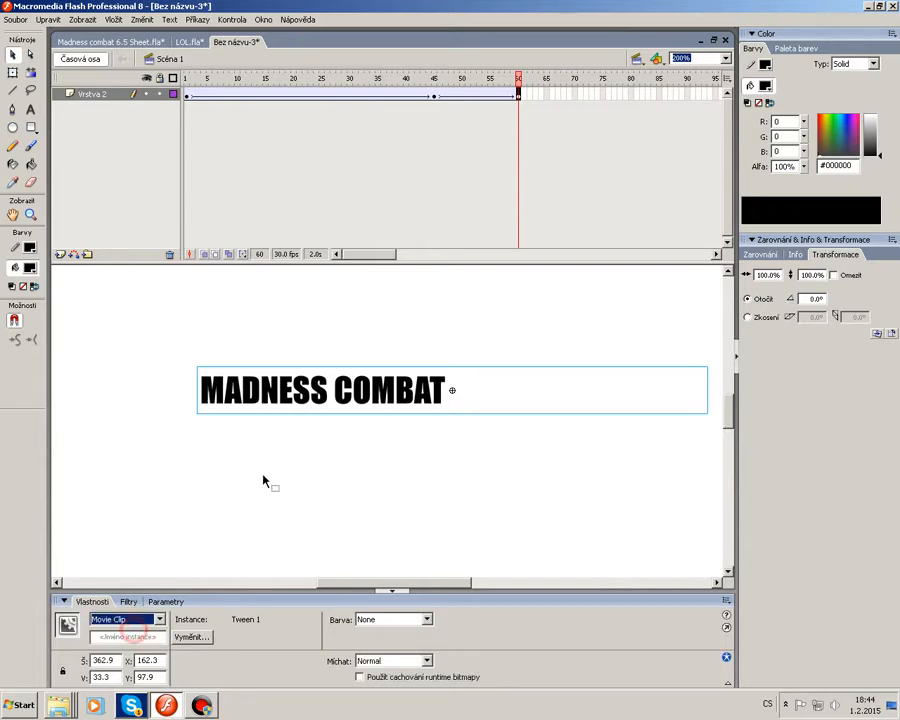
# Set the title instance to Movie Clip at frames 45 and 1 as well.
pyautogui.click(435, 97)
pyautogui.click(320, 390)
pyautogui.click(125, 620)
pyautogui.click(122, 632)
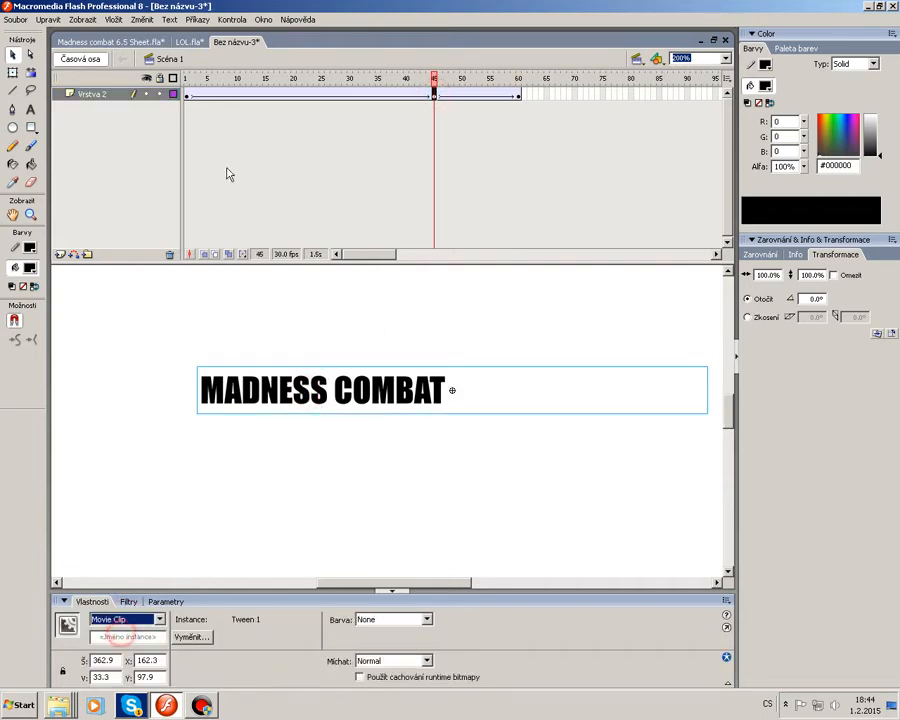
pyautogui.click(187, 94)
pyautogui.click(292, 387)
pyautogui.click(143, 620)
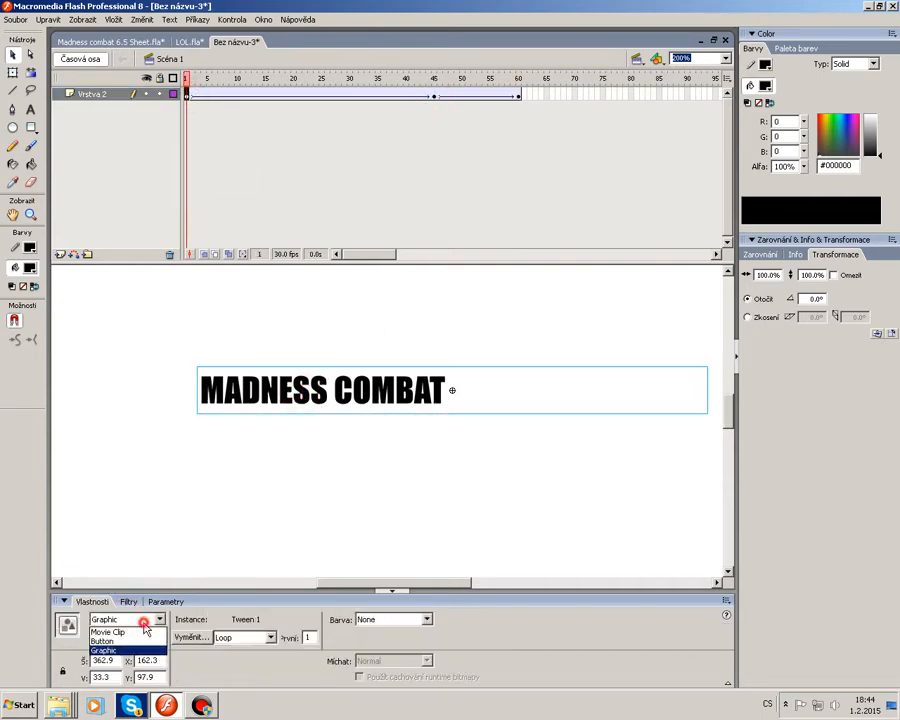
pyautogui.click(108, 632)
# Add a Blur filter to the frame-60 title instance with Blur X set to 90.
pyautogui.click(518, 94)
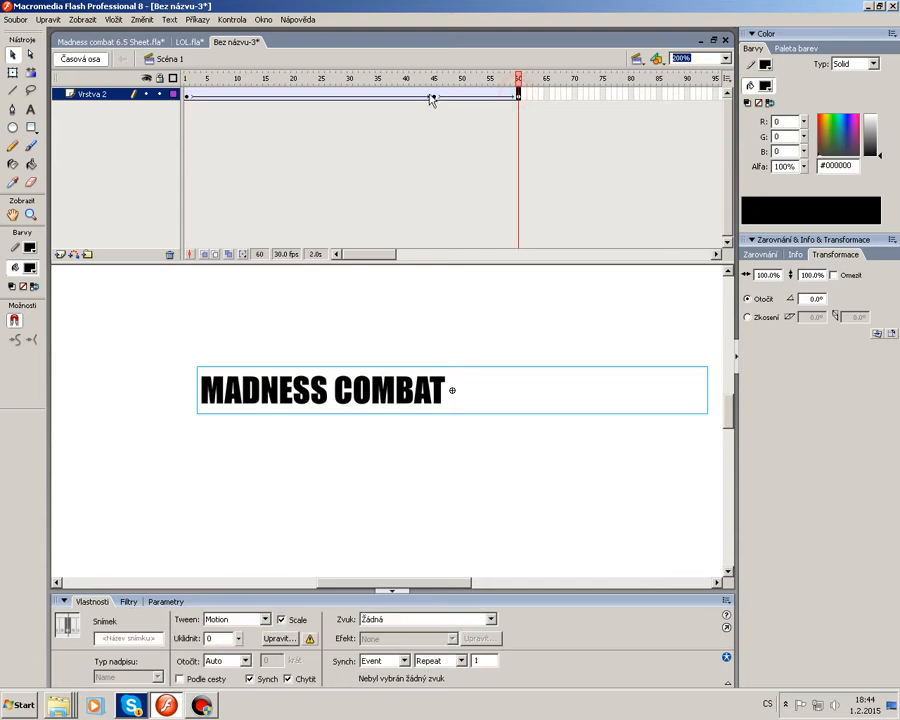
pyautogui.click(331, 405)
pyautogui.click(128, 601)
pyautogui.click(61, 613)
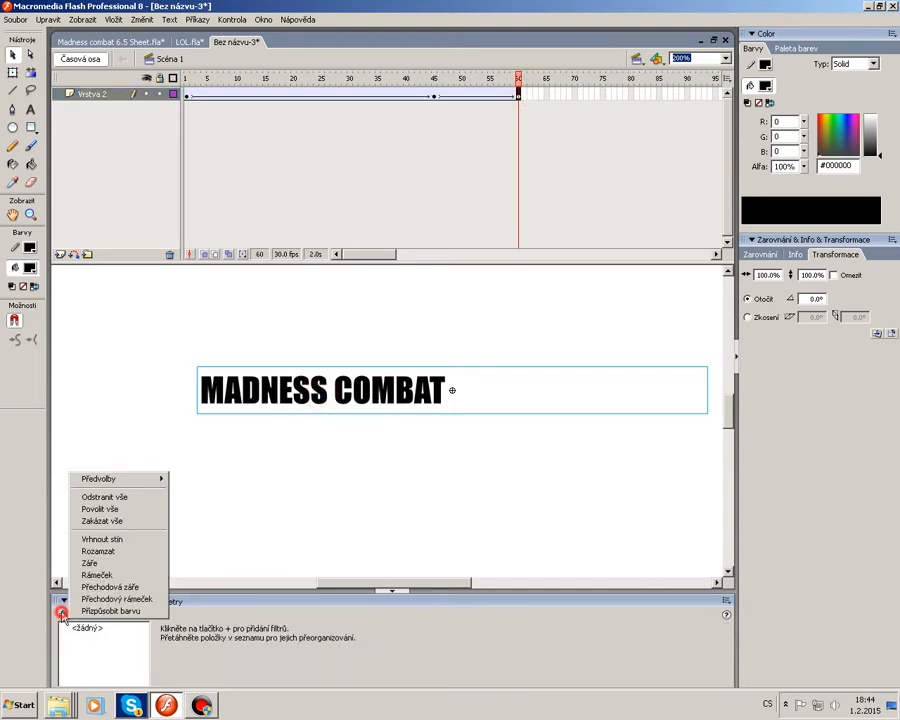
pyautogui.click(100, 550)
pyautogui.moveTo(238, 620); pyautogui.dragTo(252, 546)
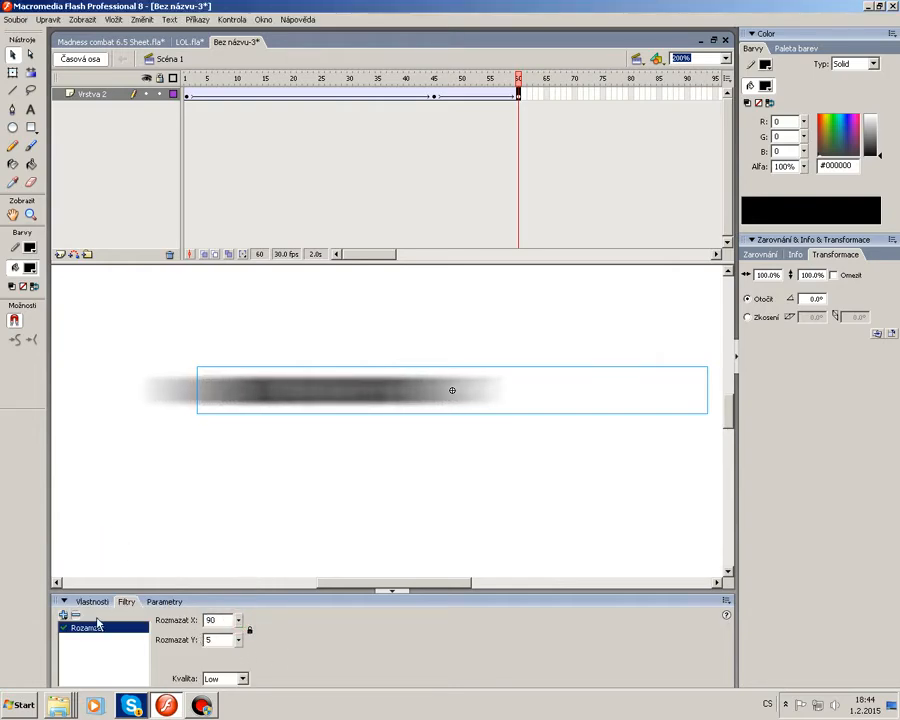
# Set the frame-60 instance's colour Alpha to 0%, then lock the layer and check frame 45.
pyautogui.click(92, 601)
pyautogui.click(400, 619)
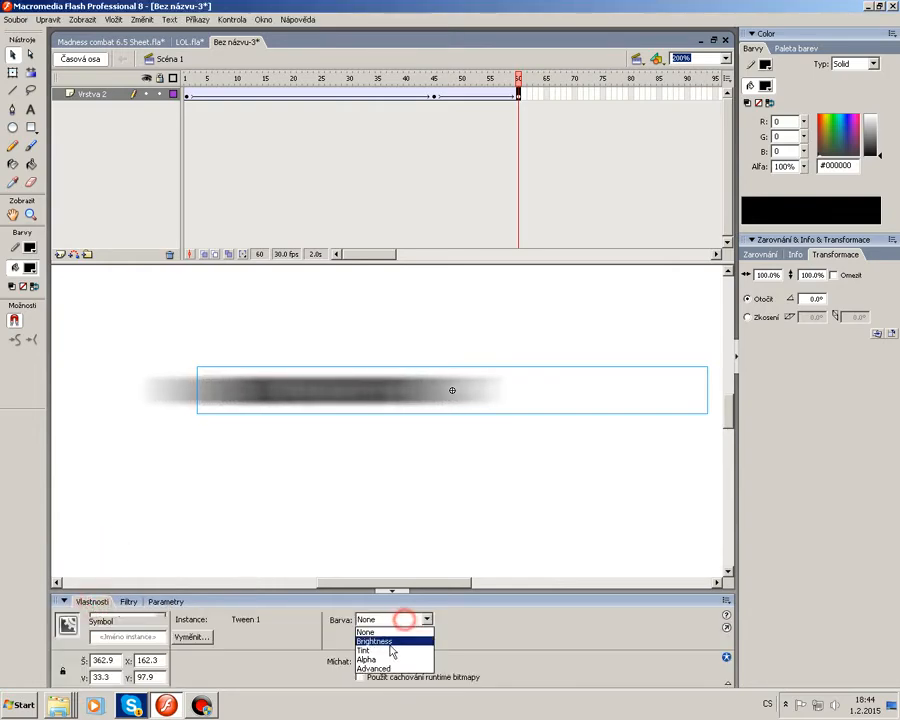
pyautogui.click(390, 660)
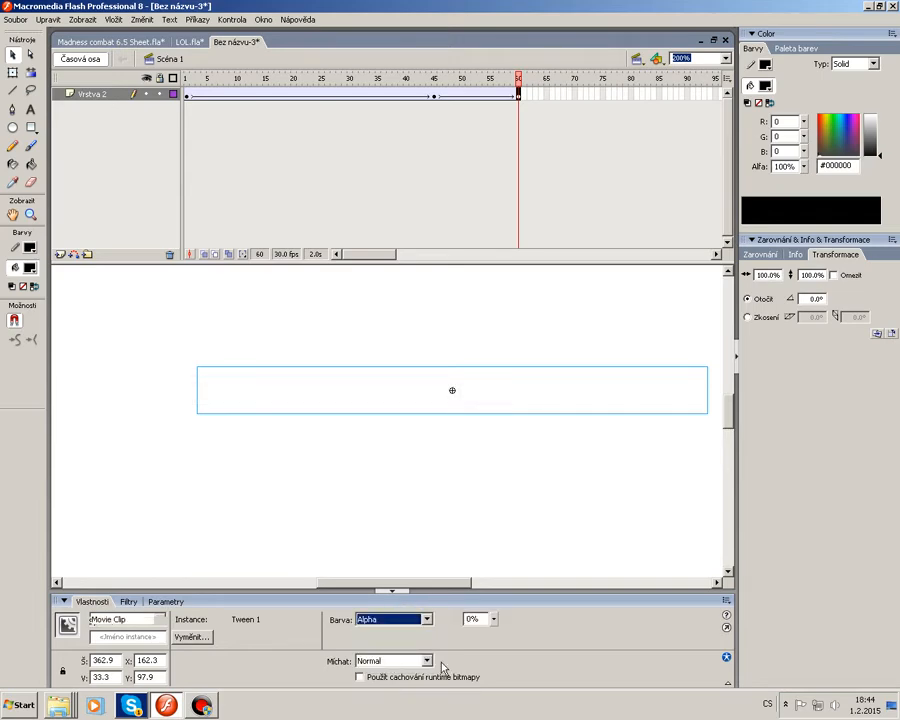
pyautogui.click(472, 505)
pyautogui.click(156, 94)
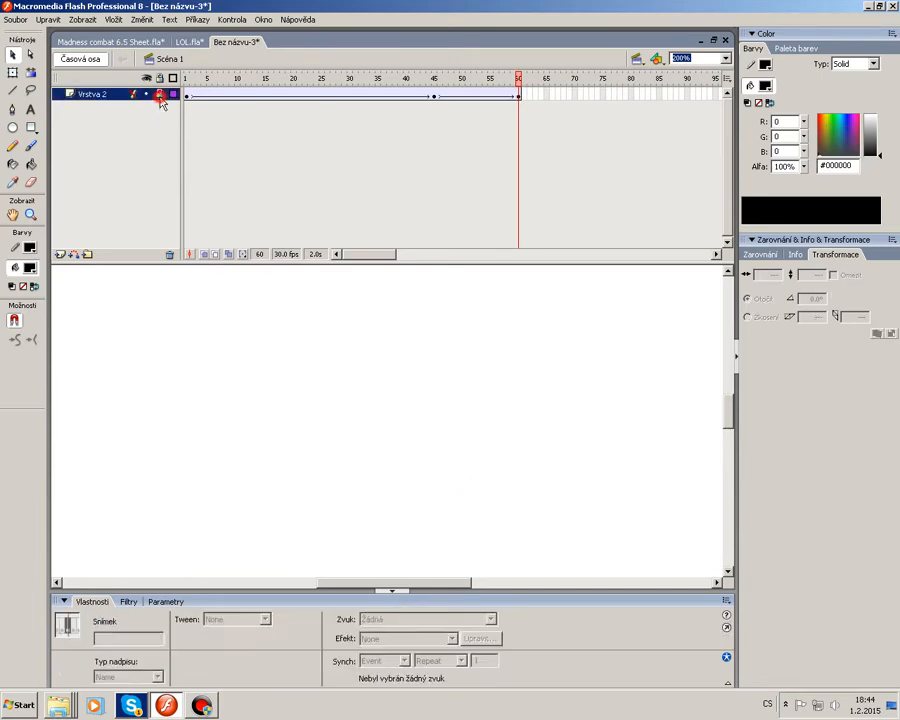
pyautogui.click(432, 95)
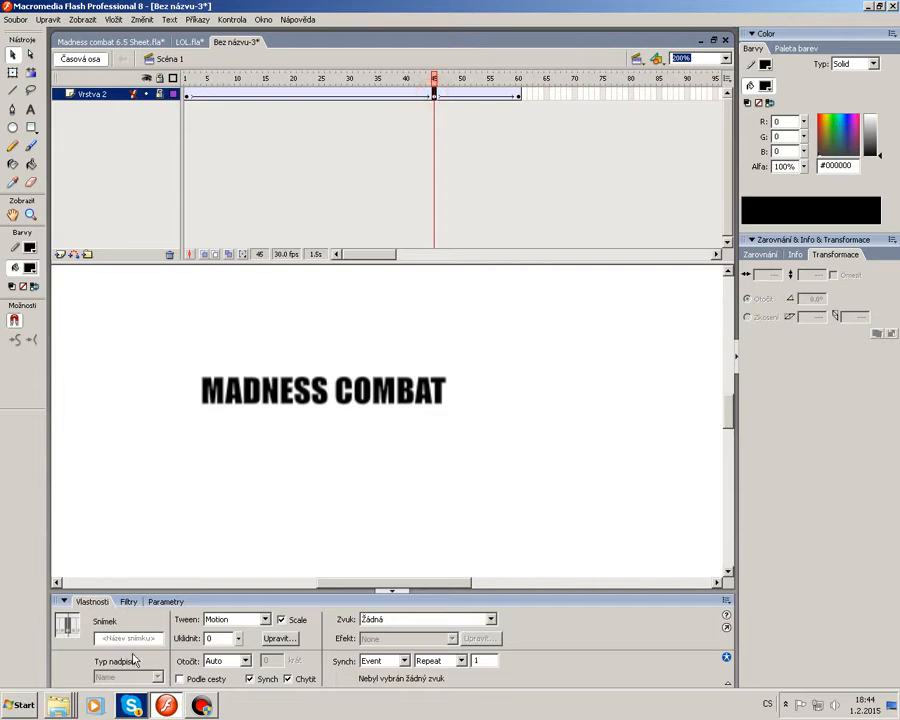
# Play back the title animation from the timeline to preview the blur and fade.
pyautogui.write('100')
pyautogui.press('Return')
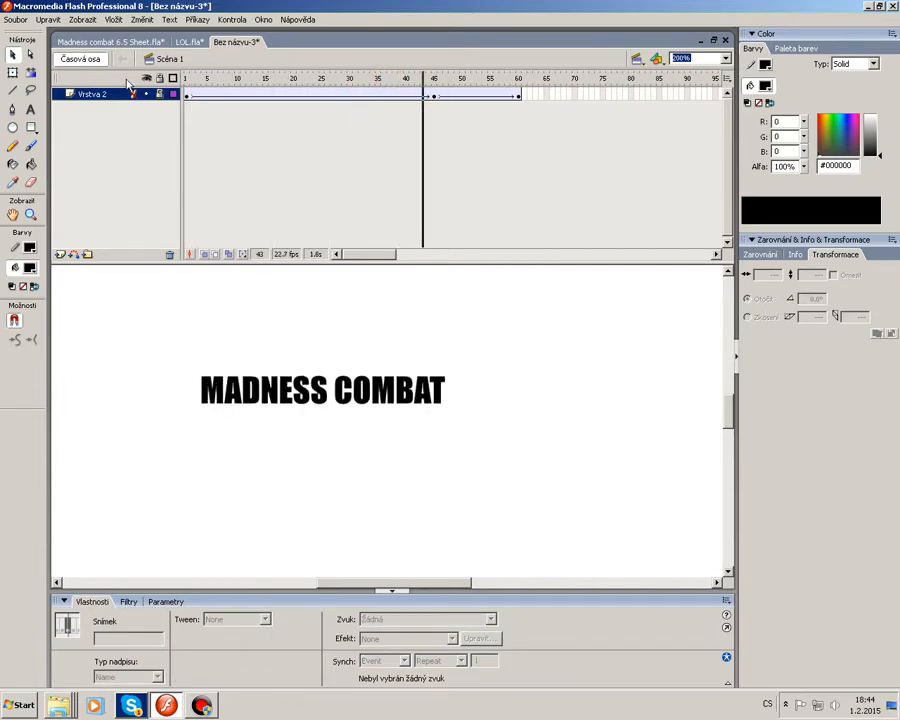
pyautogui.click(432, 80)
pyautogui.click(428, 81)
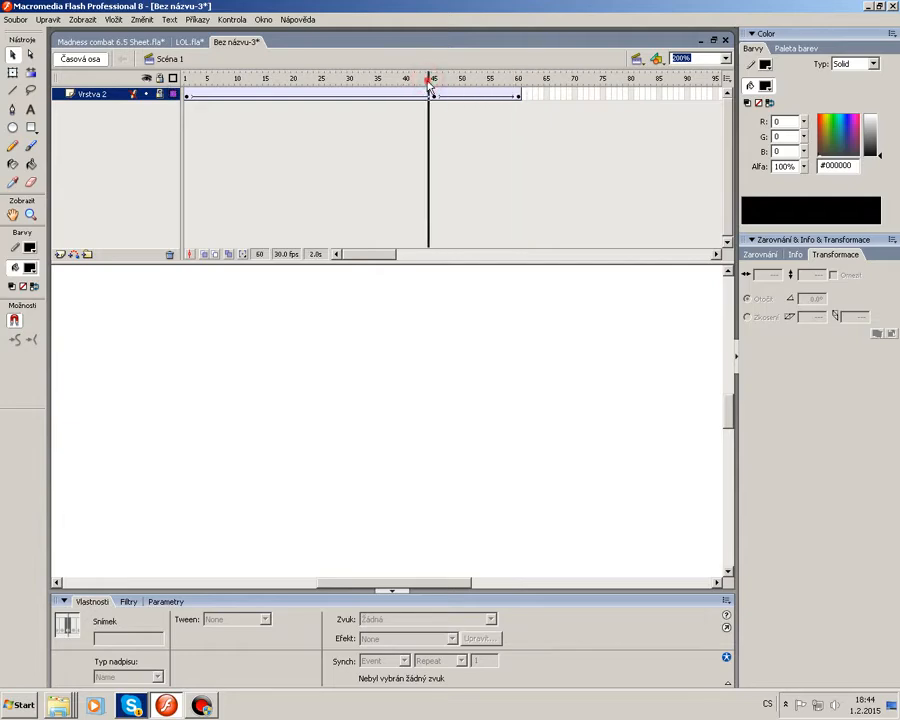
pyautogui.press('Return')
pyautogui.click(428, 81)
pyautogui.press('Return')
pyautogui.click(428, 81)
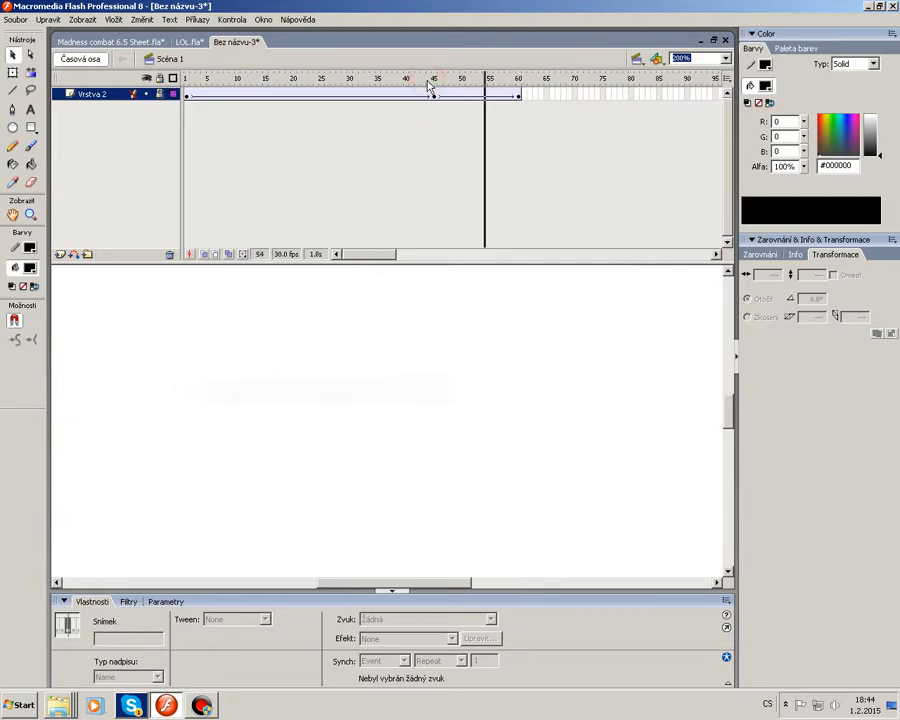
# Select the title instance at frame 60 and adjust its Blur filter, setting the blur amounts to 90.
pyautogui.click(519, 95)
pyautogui.click(290, 410)
pyautogui.click(127, 601)
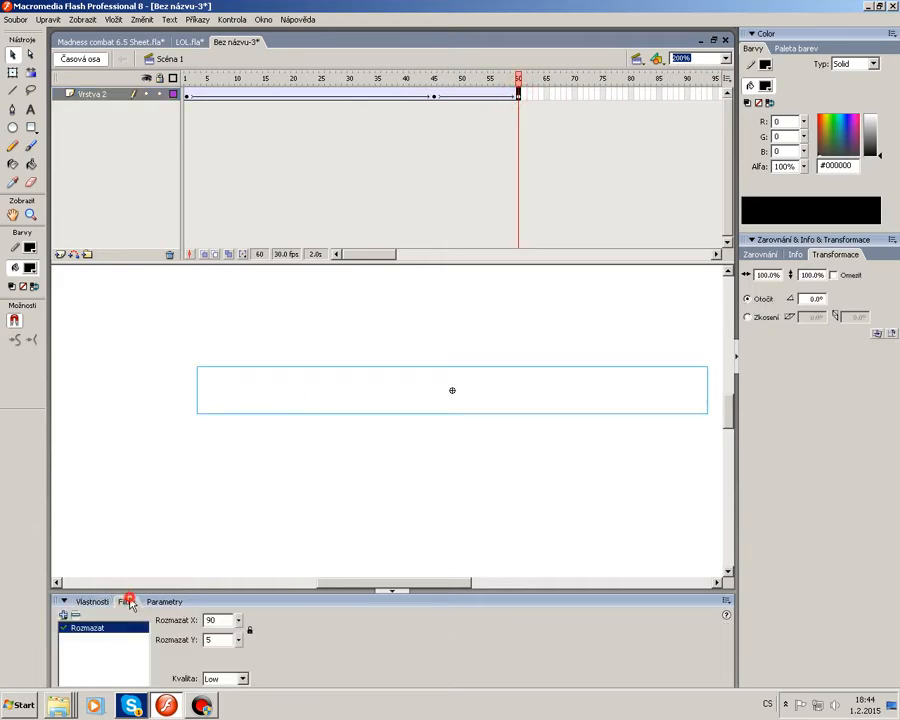
pyautogui.moveTo(220, 640); pyautogui.dragTo(170, 634)
pyautogui.write('90')
pyautogui.doubleClick(217, 619)
pyautogui.write('0')
pyautogui.click(217, 518)
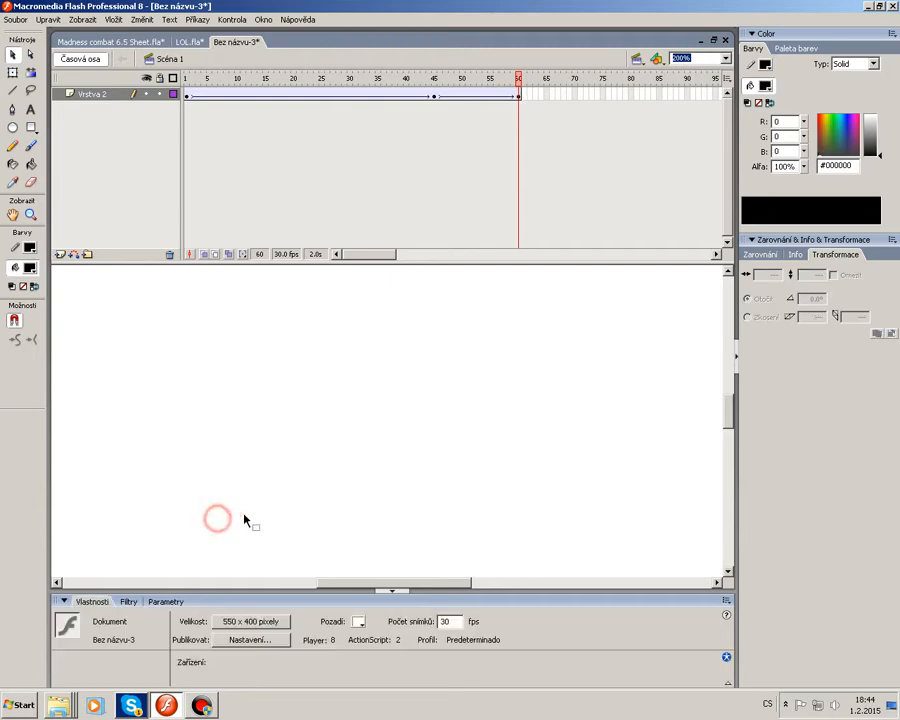
# Select all frames of the title tween on the layer and remove them.
pyautogui.moveTo(434, 84); pyautogui.dragTo(394, 79)
pyautogui.moveTo(394, 78); pyautogui.dragTo(186, 95)
pyautogui.rightClick(186, 93)
pyautogui.click(219, 131)
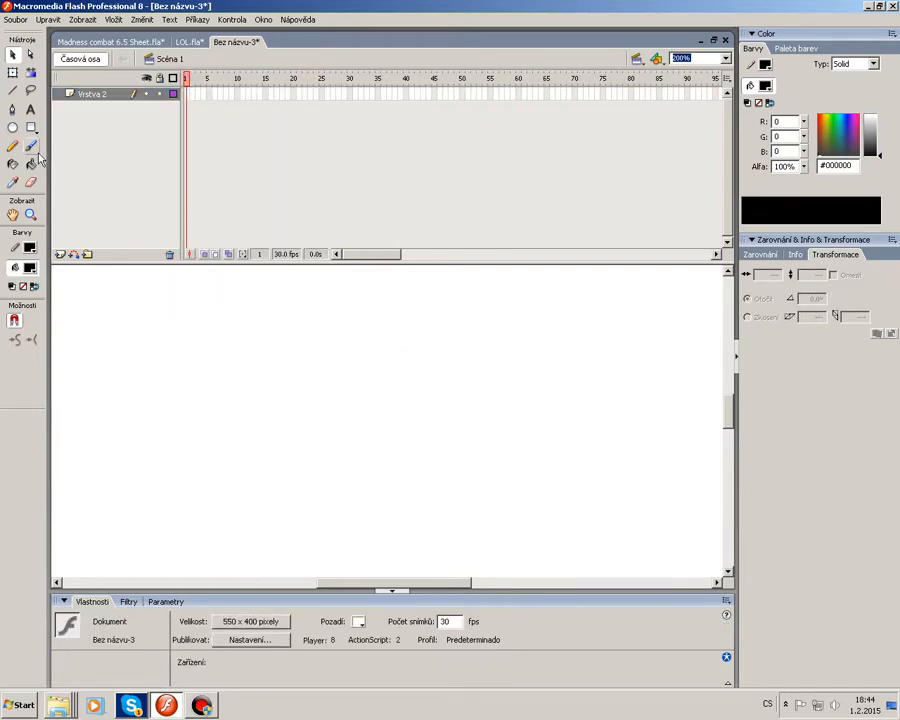
# Pick the Brush tool and insert a blank keyframe at frame 1 of the empty layer.
pyautogui.click(33, 148)
pyautogui.click(14, 55)
pyautogui.click(35, 149)
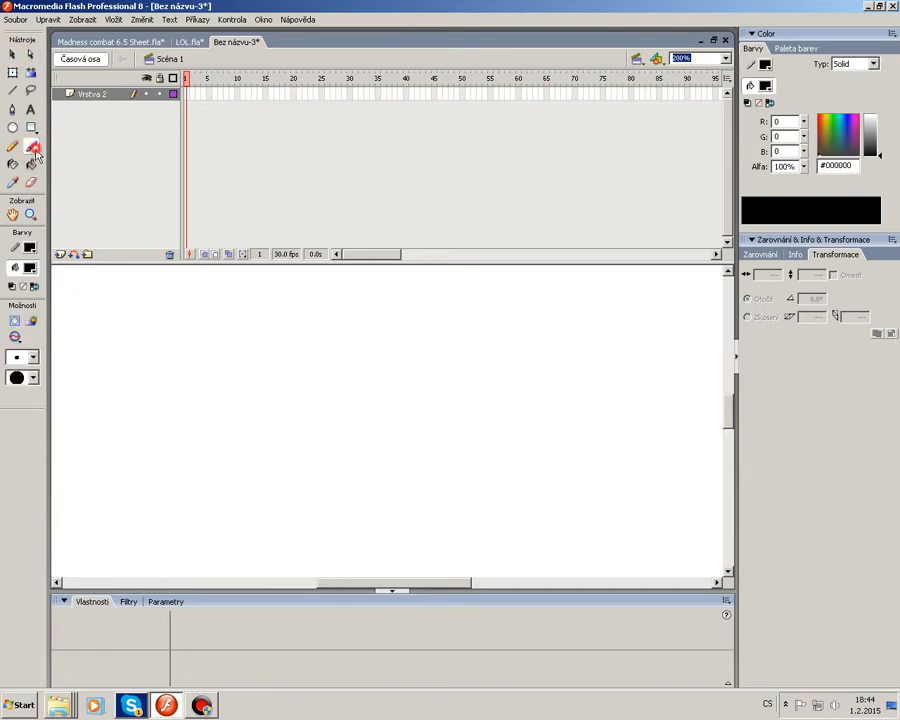
pyautogui.rightClick(188, 97)
pyautogui.click(260, 150)
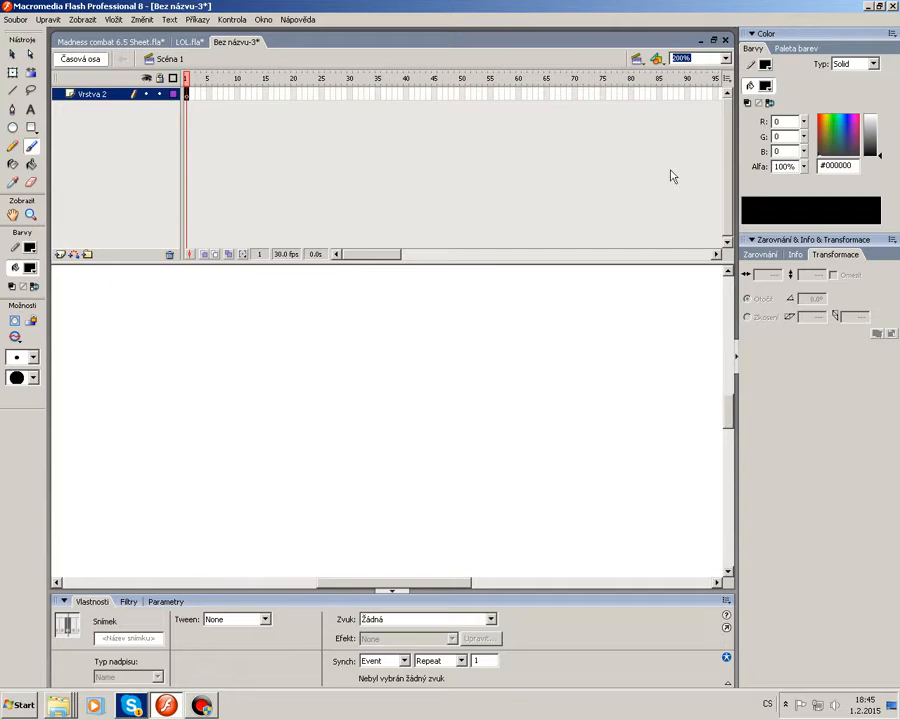
# At 400% zoom, set the fill to red #FF0000, brush a jagged blood-splash outline and fill its interior with the Paint Bucket.
pyautogui.click(727, 60)
pyautogui.click(690, 130)
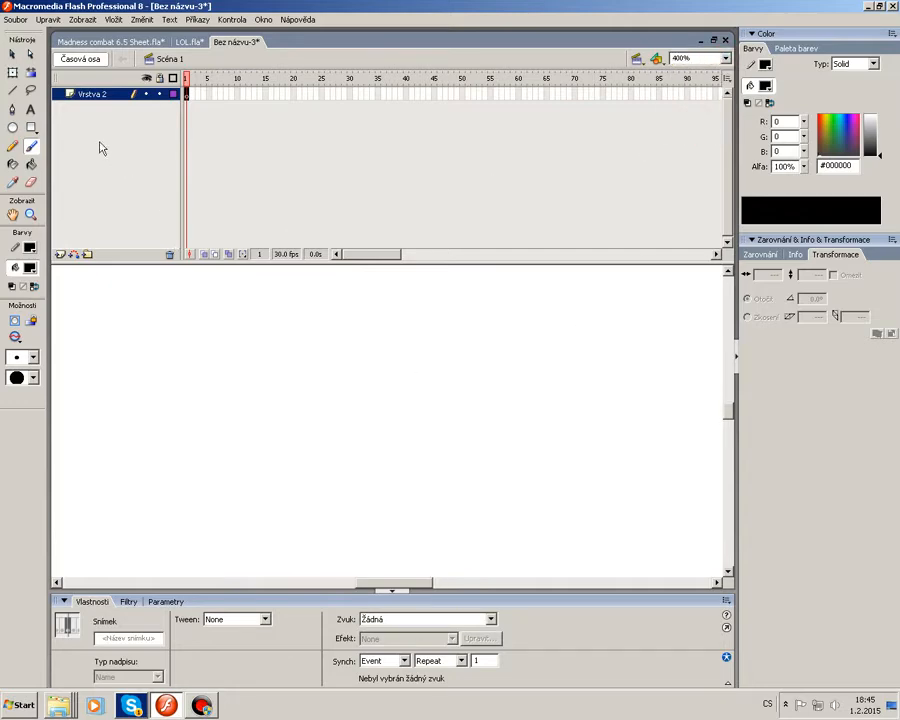
pyautogui.click(30, 268)
pyautogui.click(24, 362)
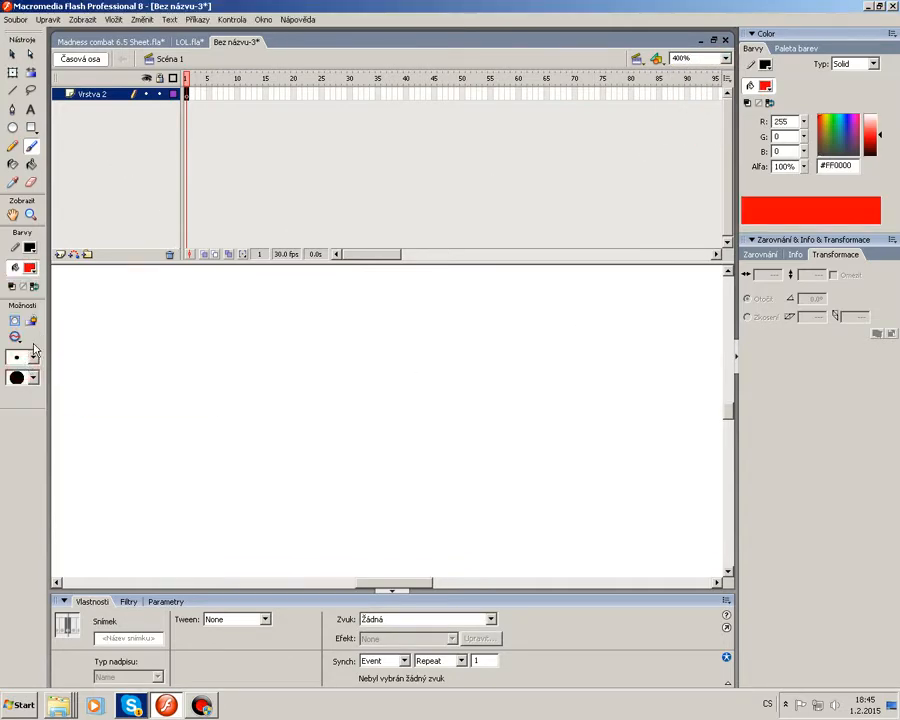
pyautogui.click(24, 359)
pyautogui.click(22, 411)
pyautogui.click(31, 272)
pyautogui.click(24, 361)
pyautogui.moveTo(330, 357)
pyautogui.mouseDown()
pyautogui.moveTo(372, 375)
pyautogui.moveTo(254, 402)
pyautogui.moveTo(329, 399)
pyautogui.moveTo(300, 447)
pyautogui.moveTo(328, 430)
pyautogui.moveTo(345, 456)
pyautogui.mouseUp()
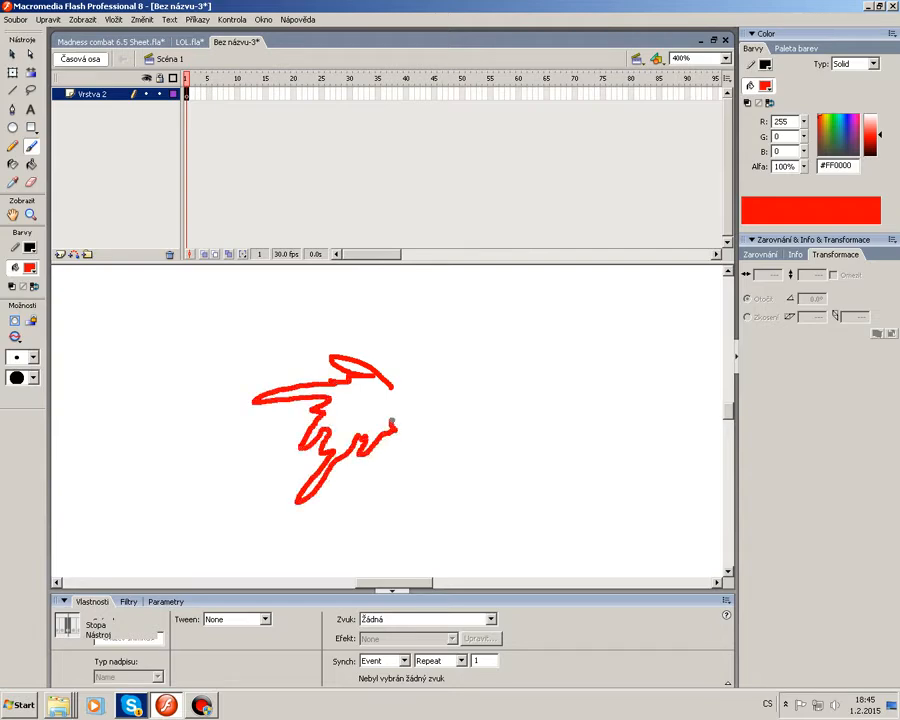
pyautogui.click(31, 164)
pyautogui.click(355, 395)
pyautogui.click(358, 364)
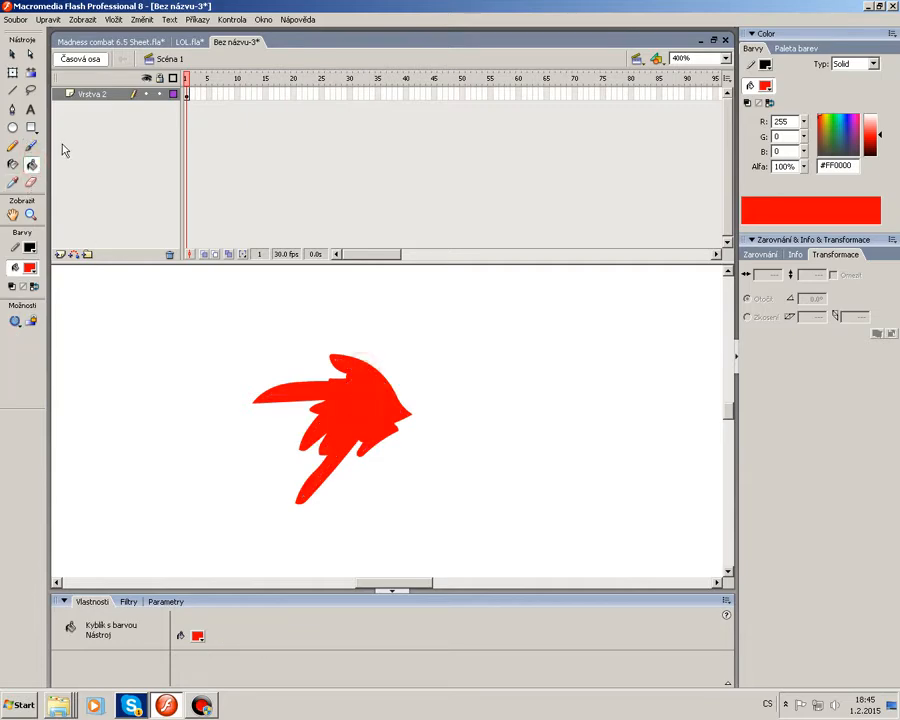
# Convert the red splash shape into a Movie Clip symbol named krev01.
pyautogui.click(12, 54)
pyautogui.click(358, 386)
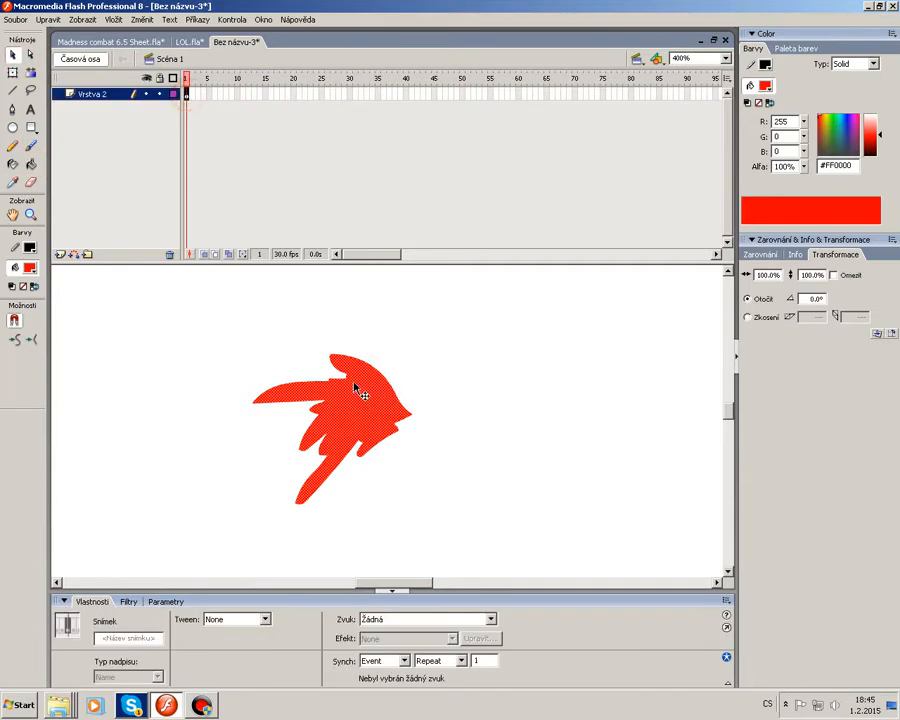
pyautogui.rightClick(357, 385)
pyautogui.click(425, 553)
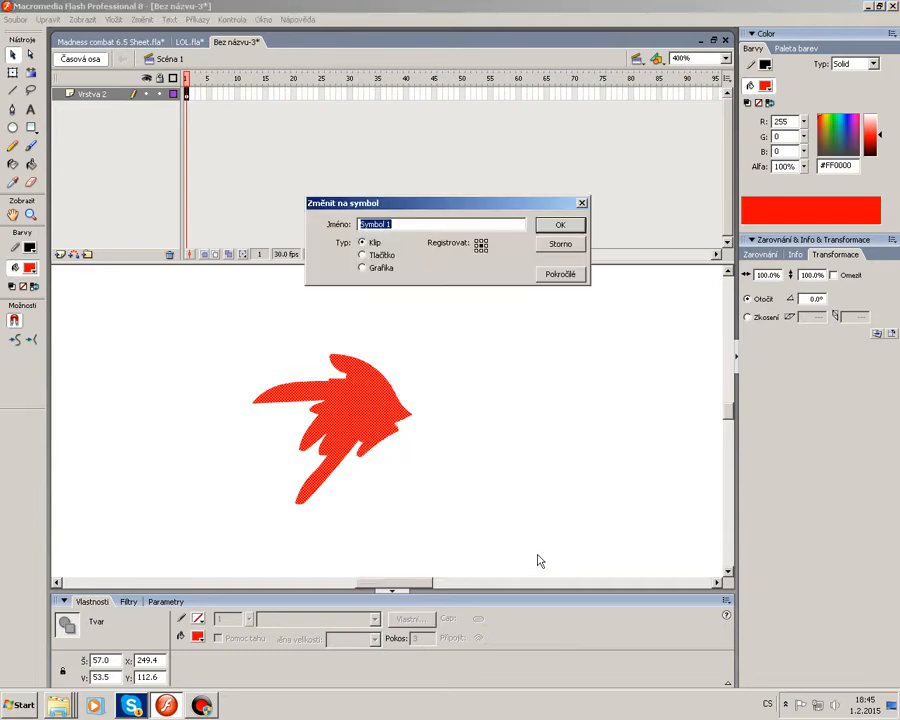
pyautogui.write('krev01')
pyautogui.press('Return')
# Enter the krev01 symbol, add a blank keyframe at frame 2 and brush a larger spreading splash outline.
pyautogui.doubleClick(396, 432)
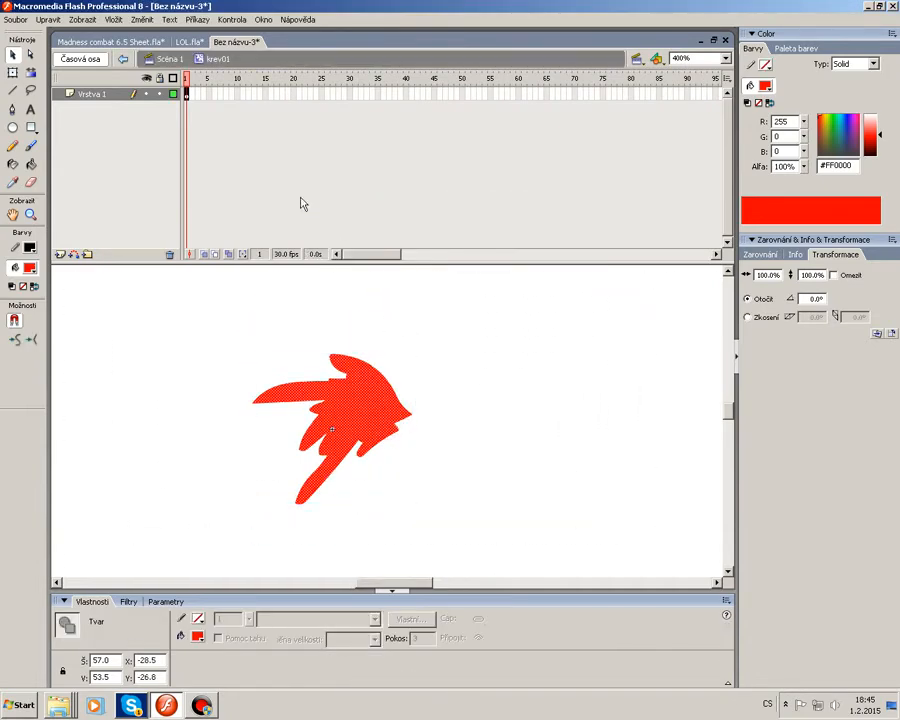
pyautogui.click(206, 262)
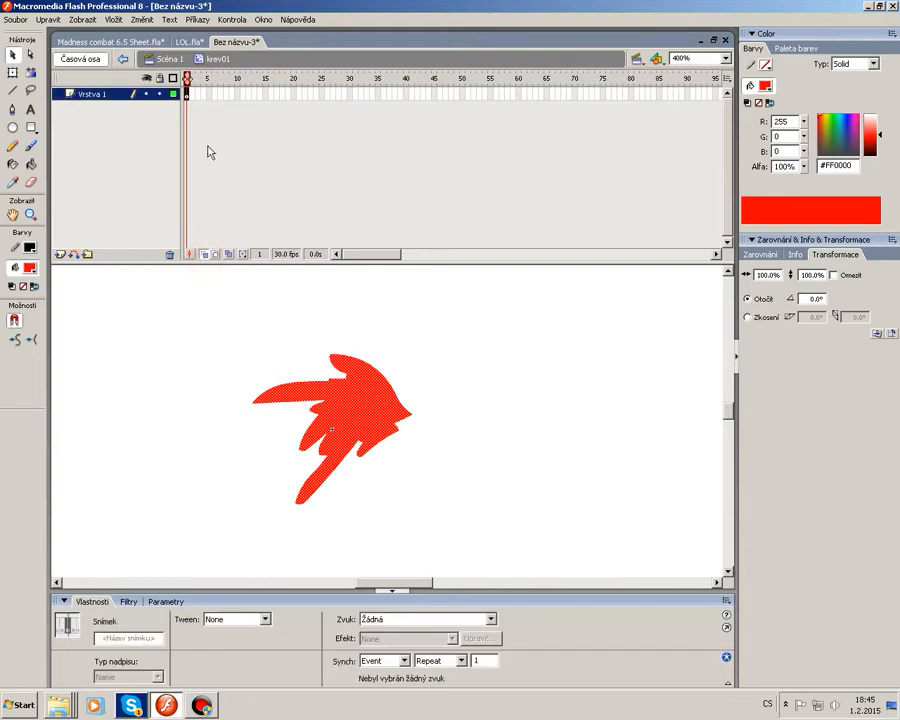
pyautogui.press('F7')
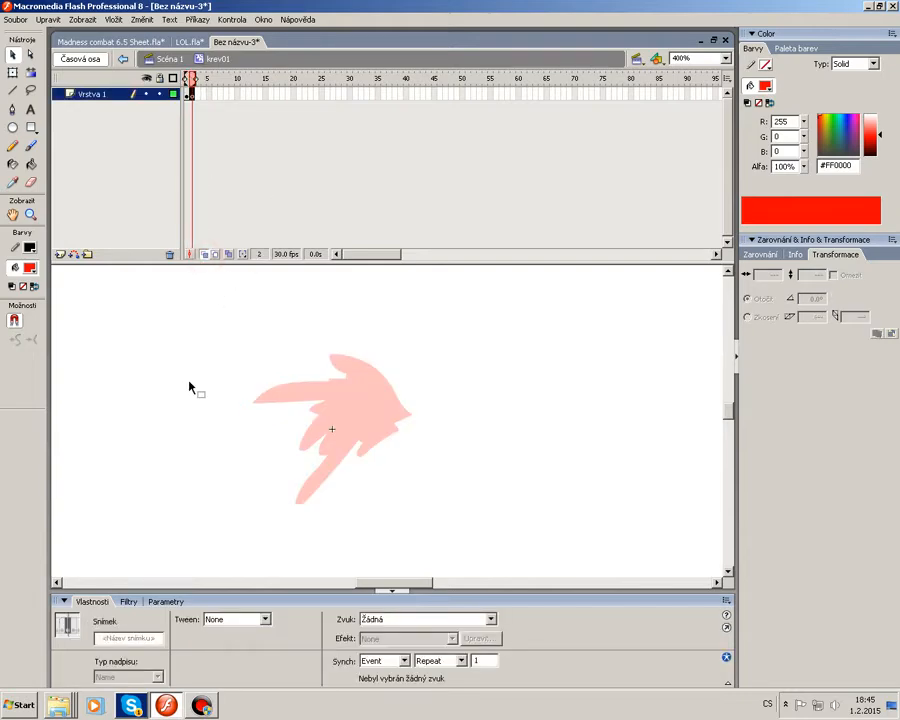
pyautogui.click(31, 145)
pyautogui.moveTo(412, 580); pyautogui.dragTo(391, 580)
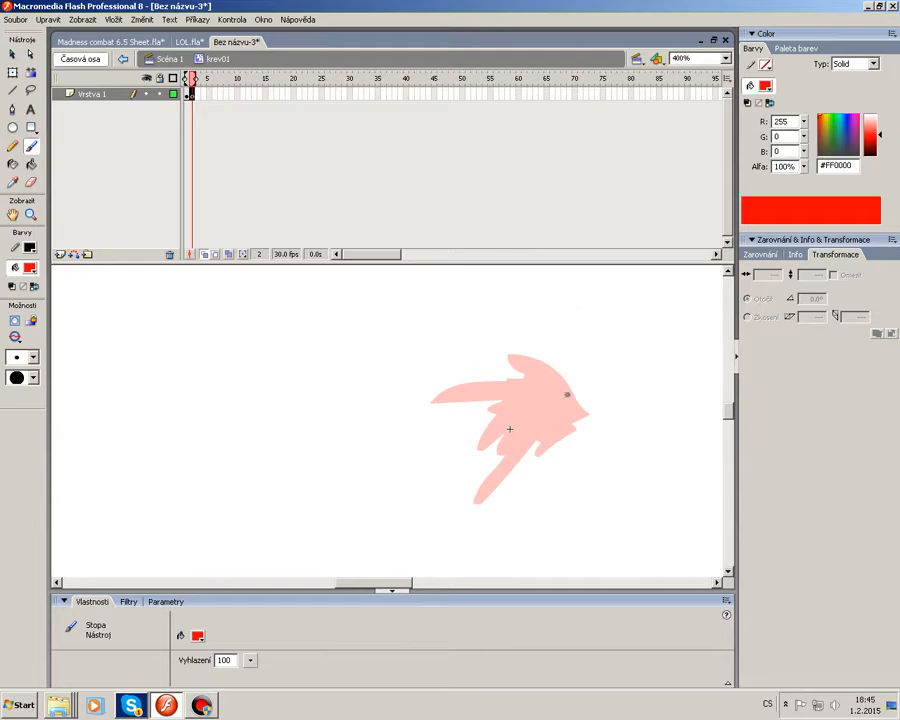
pyautogui.moveTo(567, 394)
pyautogui.mouseDown()
pyautogui.moveTo(536, 357)
pyautogui.moveTo(490, 340)
pyautogui.moveTo(496, 370)
pyautogui.moveTo(427, 383)
pyautogui.moveTo(379, 417)
pyautogui.moveTo(466, 407)
pyautogui.moveTo(428, 467)
pyautogui.moveTo(454, 464)
pyautogui.moveTo(459, 473)
pyautogui.moveTo(437, 523)
pyautogui.moveTo(516, 467)
pyautogui.moveTo(541, 471)
pyautogui.moveTo(548, 511)
pyautogui.mouseUp()
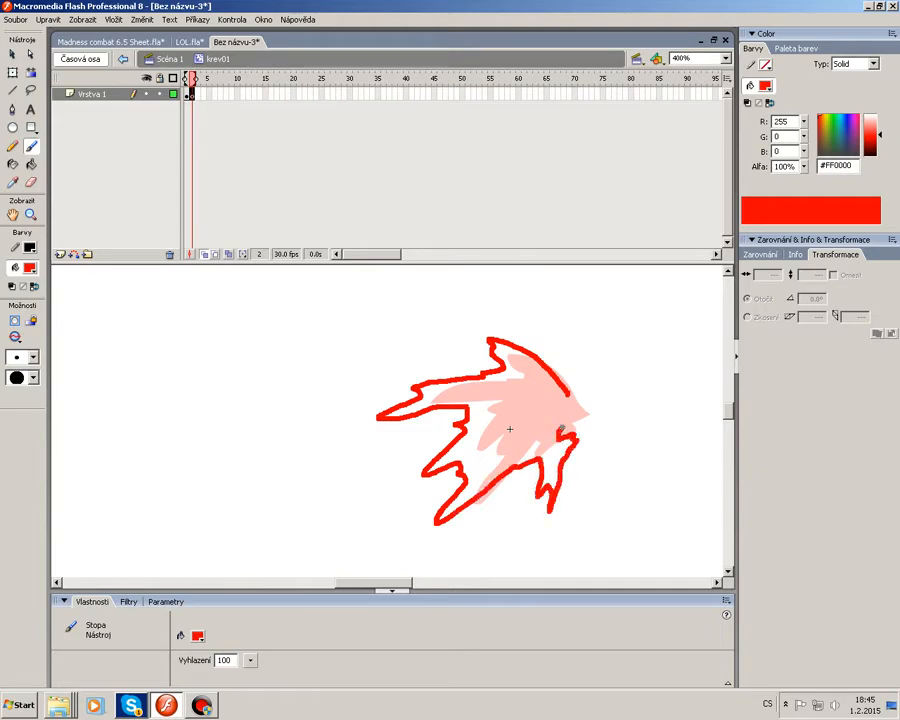
# Add blank keyframes at frames 3 and 4, brushing a further expanded splash outline in each.
pyautogui.press('F7')
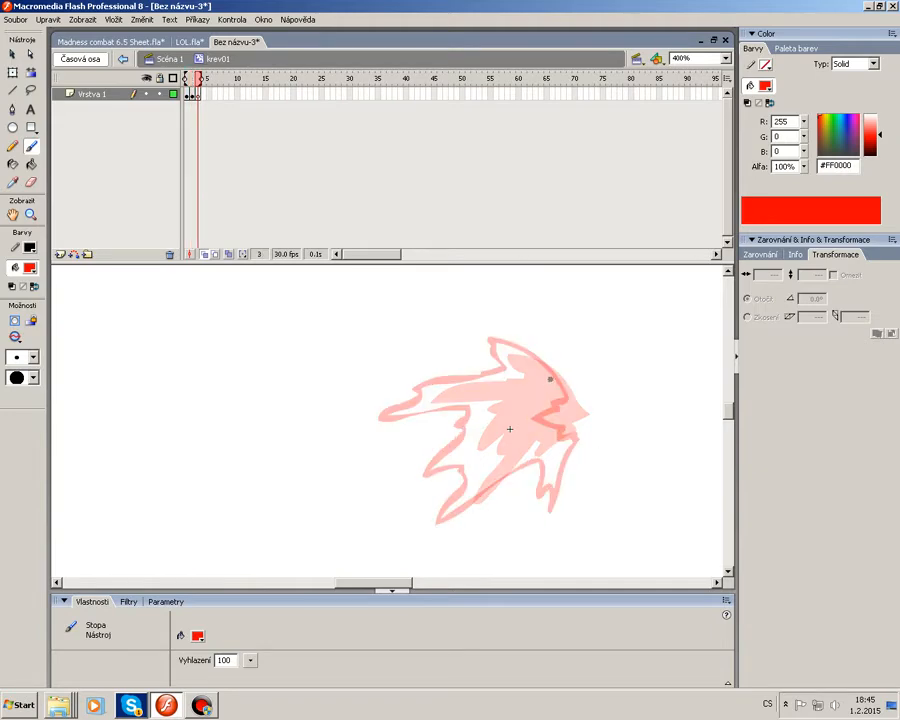
pyautogui.moveTo(550, 373)
pyautogui.mouseDown()
pyautogui.moveTo(470, 334)
pyautogui.moveTo(465, 349)
pyautogui.moveTo(360, 414)
pyautogui.moveTo(359, 424)
pyautogui.moveTo(449, 427)
pyautogui.moveTo(411, 484)
pyautogui.moveTo(414, 498)
pyautogui.moveTo(439, 490)
pyautogui.moveTo(412, 536)
pyautogui.moveTo(491, 491)
pyautogui.moveTo(530, 484)
pyautogui.moveTo(532, 531)
pyautogui.moveTo(559, 476)
pyautogui.mouseUp()
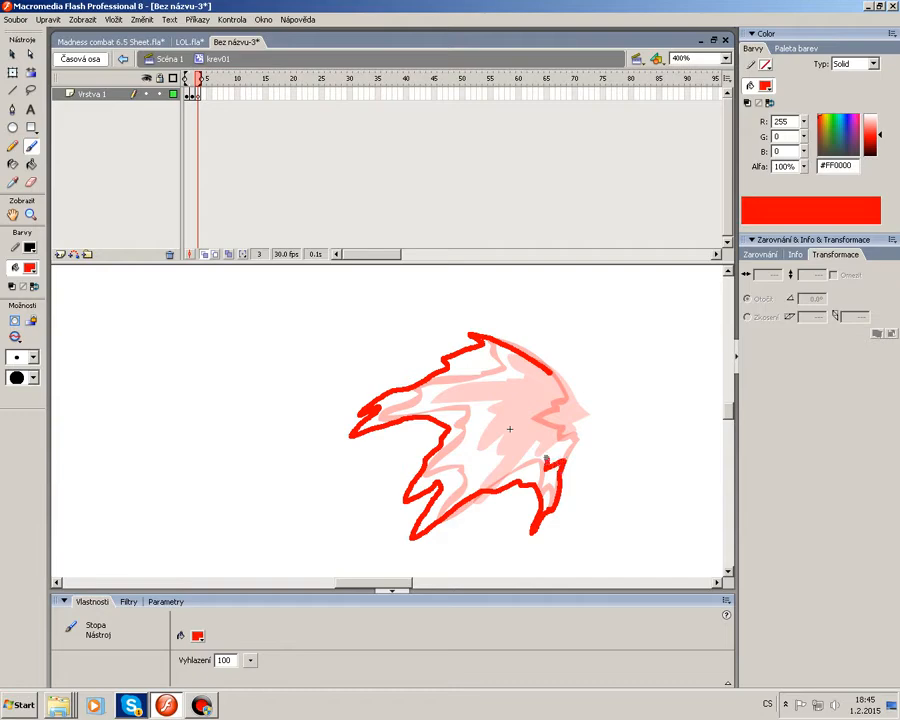
pyautogui.moveTo(510, 419)
pyautogui.mouseDown()
pyautogui.moveTo(505, 385)
pyautogui.moveTo(548, 374)
pyautogui.moveTo(455, 342)
pyautogui.moveTo(433, 366)
pyautogui.moveTo(335, 418)
pyautogui.moveTo(344, 425)
pyautogui.moveTo(328, 445)
pyautogui.moveTo(377, 425)
pyautogui.moveTo(432, 437)
pyautogui.moveTo(389, 505)
pyautogui.moveTo(408, 500)
pyautogui.moveTo(392, 546)
pyautogui.moveTo(453, 509)
pyautogui.moveTo(493, 498)
pyautogui.moveTo(524, 511)
pyautogui.moveTo(527, 564)
pyautogui.moveTo(553, 489)
pyautogui.moveTo(486, 473)
pyautogui.moveTo(465, 454)
pyautogui.moveTo(469, 432)
pyautogui.moveTo(432, 404)
pyautogui.moveTo(477, 369)
pyautogui.moveTo(537, 362)
pyautogui.mouseUp()
pyautogui.press('F7')
pyautogui.scroll(-3, 503, 368)
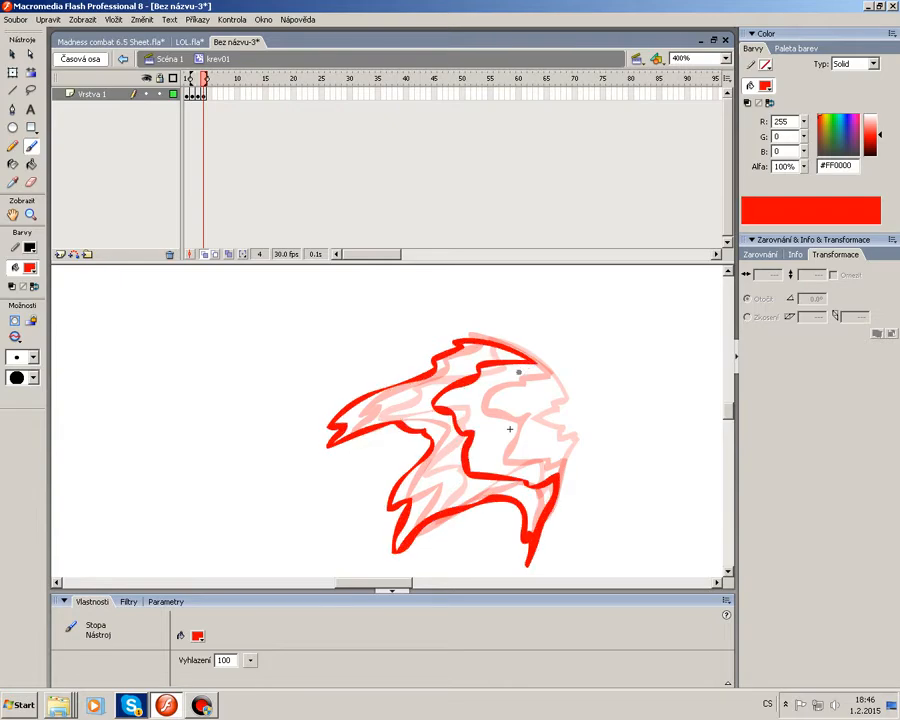
# Add a blank keyframe at frame 5 and brush a wider, thinning splash outline.
pyautogui.press('F7')
pyautogui.moveTo(440, 281)
pyautogui.mouseDown()
pyautogui.moveTo(496, 278)
pyautogui.moveTo(442, 281)
pyautogui.mouseUp()
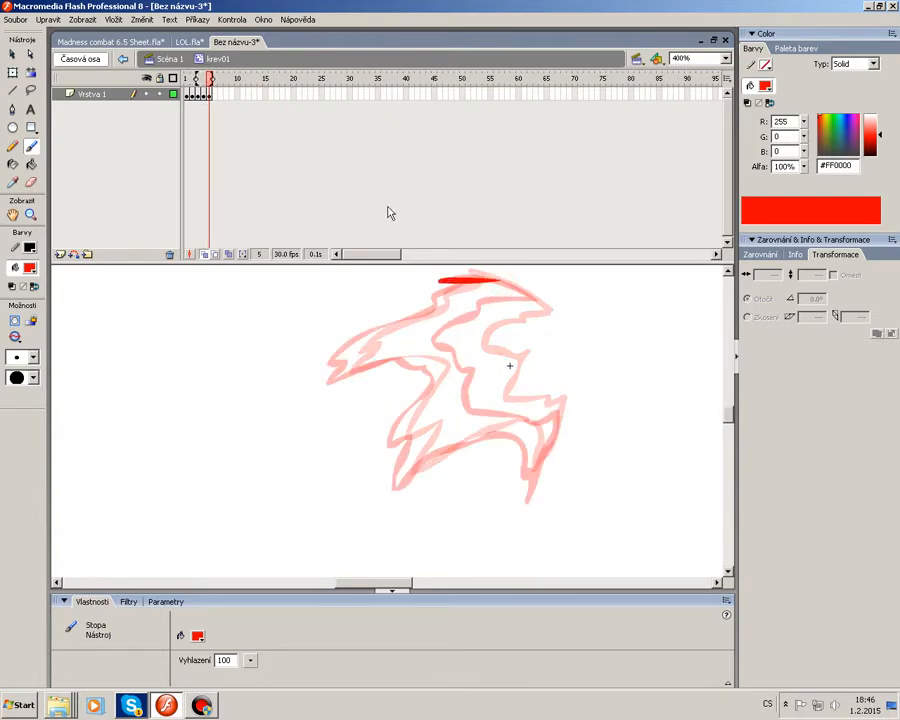
pyautogui.moveTo(198, 80); pyautogui.dragTo(203, 80)
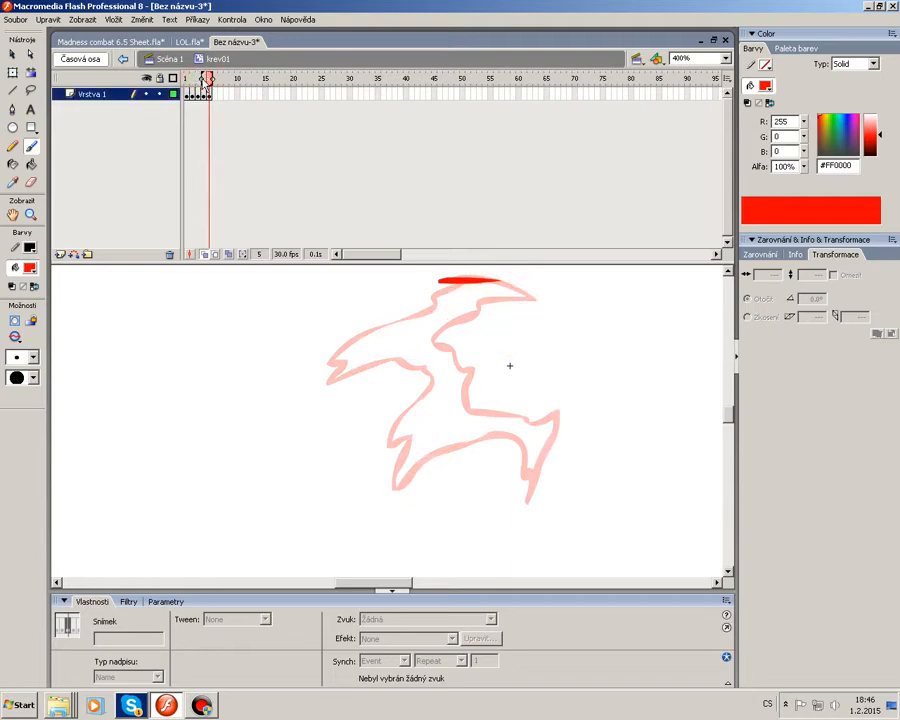
pyautogui.moveTo(498, 280)
pyautogui.mouseDown()
pyautogui.moveTo(430, 292)
pyautogui.moveTo(330, 335)
pyautogui.moveTo(322, 386)
pyautogui.moveTo(387, 375)
pyautogui.moveTo(395, 465)
pyautogui.moveTo(498, 442)
pyautogui.moveTo(517, 500)
pyautogui.moveTo(543, 440)
pyautogui.moveTo(420, 432)
pyautogui.moveTo(430, 382)
pyautogui.mouseUp()
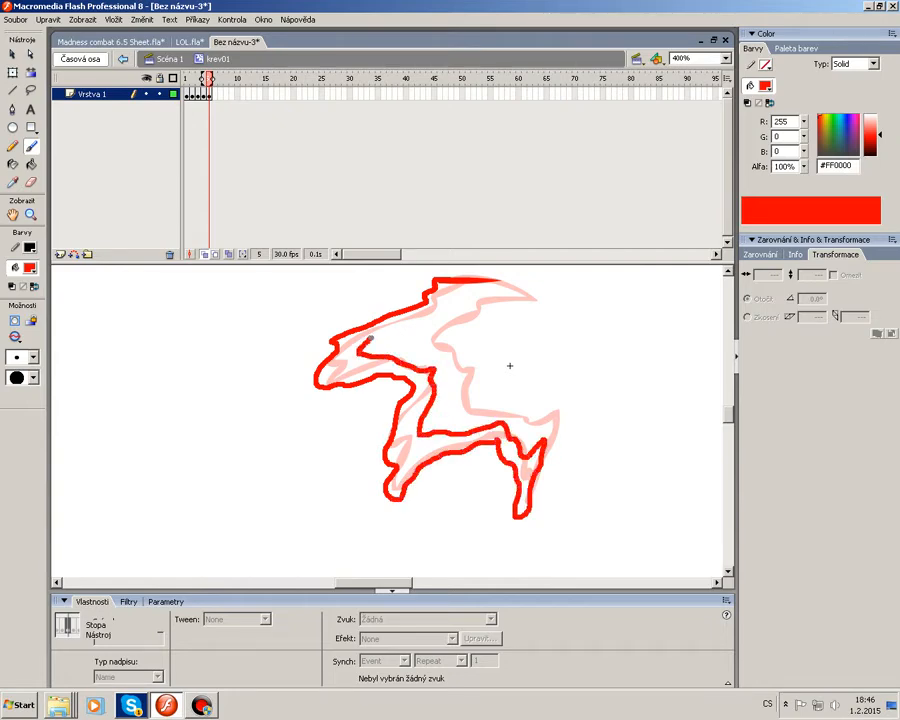
pyautogui.moveTo(370, 340)
pyautogui.mouseDown()
pyautogui.moveTo(451, 302)
pyautogui.moveTo(472, 279)
pyautogui.moveTo(340, 337)
pyautogui.mouseUp()
# Add a blank keyframe at frame 6 and brush the splash outline starting to split apart.
pyautogui.press('F7')
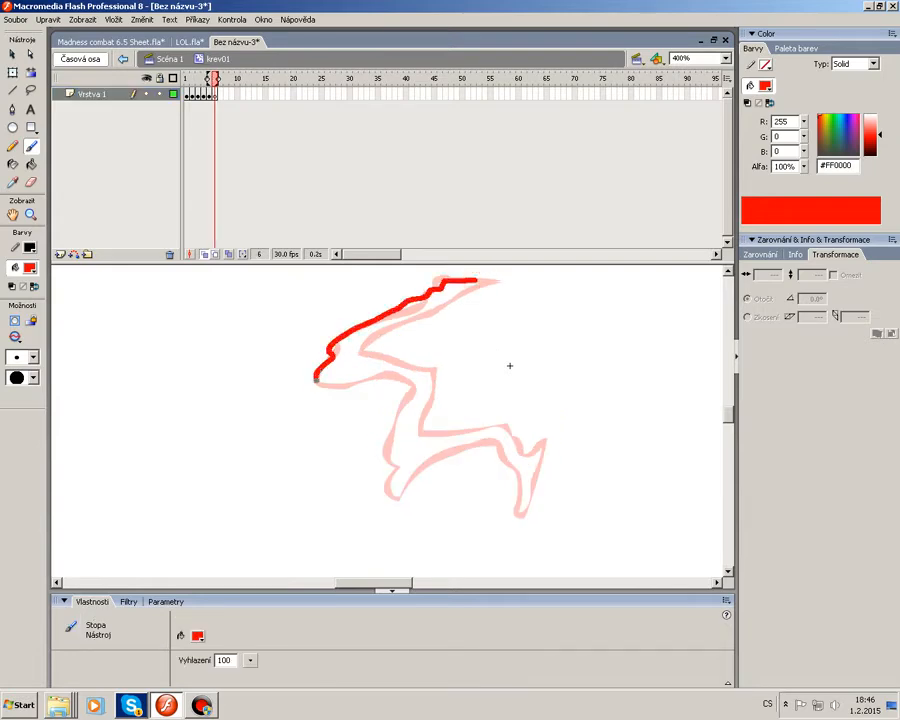
pyautogui.moveTo(316, 379); pyautogui.dragTo(391, 382)
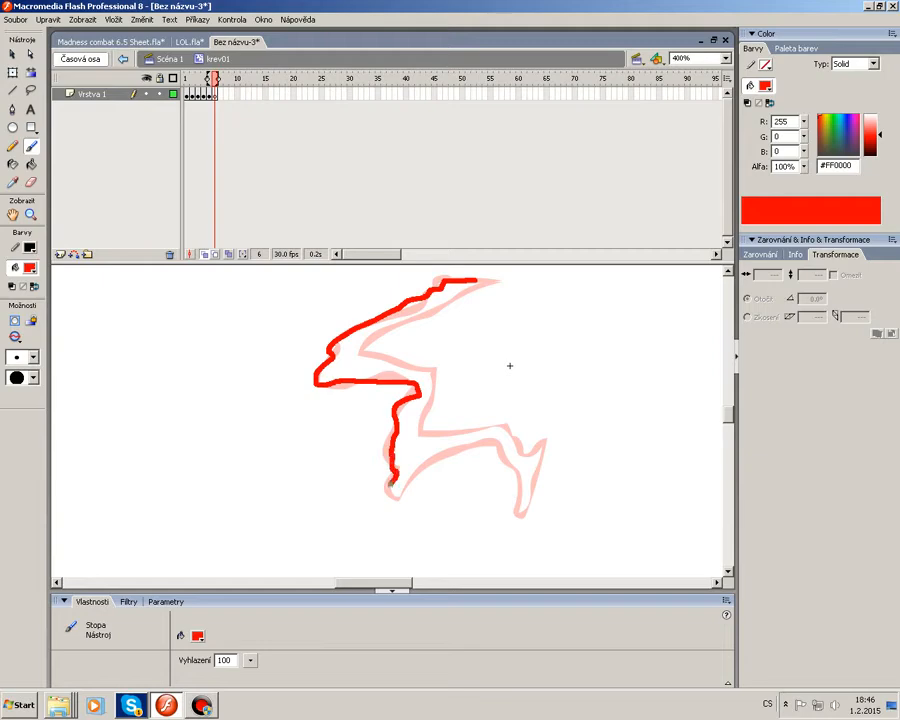
pyautogui.moveTo(418, 467)
pyautogui.mouseDown()
pyautogui.moveTo(495, 447)
pyautogui.moveTo(516, 508)
pyautogui.mouseUp()
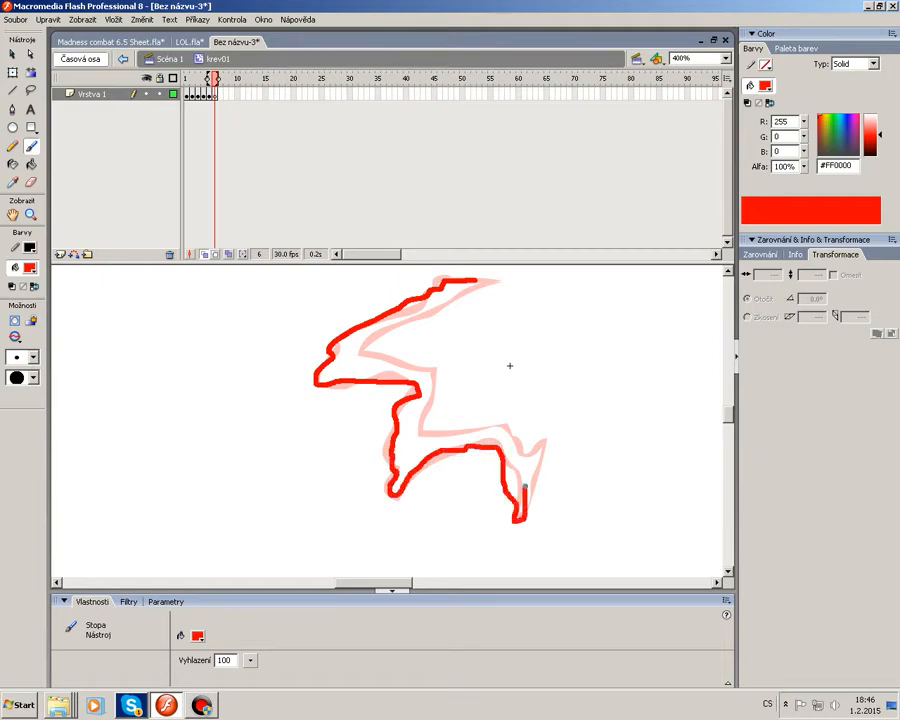
pyautogui.moveTo(457, 441); pyautogui.dragTo(407, 446)
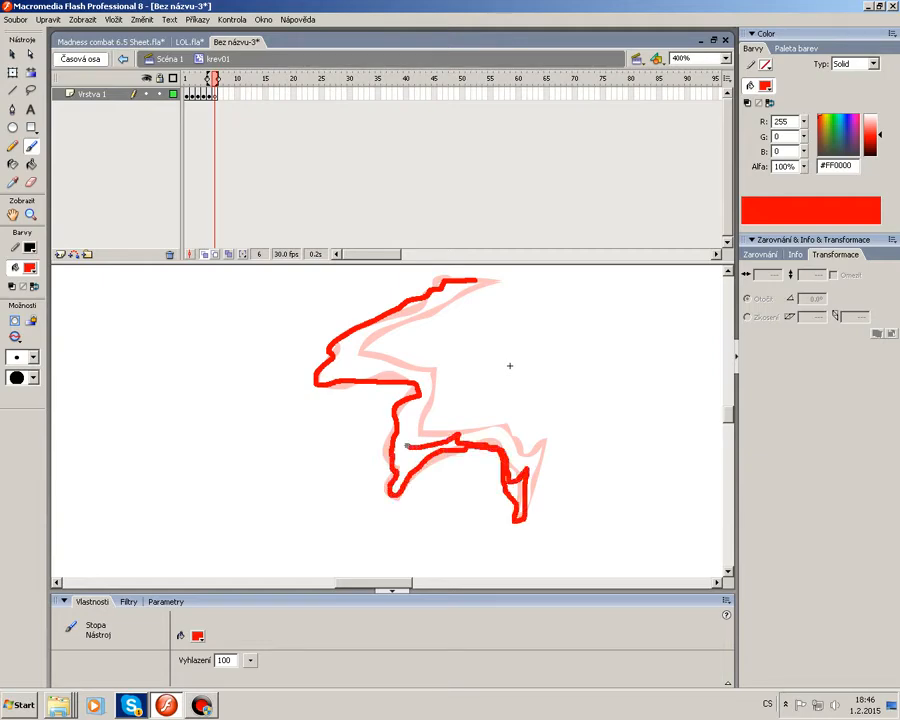
pyautogui.moveTo(428, 370)
pyautogui.mouseDown()
pyautogui.moveTo(350, 358)
pyautogui.moveTo(378, 328)
pyautogui.moveTo(444, 300)
pyautogui.moveTo(430, 290)
pyautogui.moveTo(327, 355)
pyautogui.moveTo(415, 382)
pyautogui.moveTo(342, 367)
pyautogui.mouseUp()
# Add a blank keyframe at frame 7 and brush the splash breaking into separate fragments.
pyautogui.press('F7')
pyautogui.moveTo(371, 318); pyautogui.dragTo(406, 304)
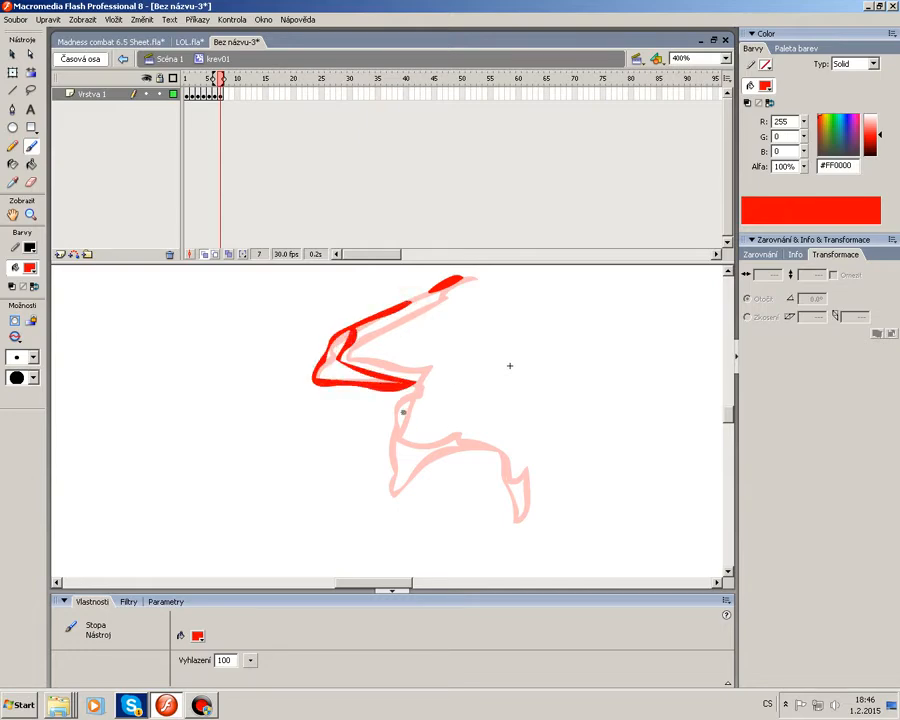
pyautogui.moveTo(403, 404)
pyautogui.mouseDown()
pyautogui.moveTo(393, 496)
pyautogui.moveTo(445, 459)
pyautogui.mouseUp()
pyautogui.moveTo(513, 500)
pyautogui.mouseDown()
pyautogui.moveTo(523, 542)
pyautogui.moveTo(518, 500)
pyautogui.mouseUp()
# Add a blank keyframe at frame 8 and brush smaller scattered blood fragments and drops.
pyautogui.press('F7')
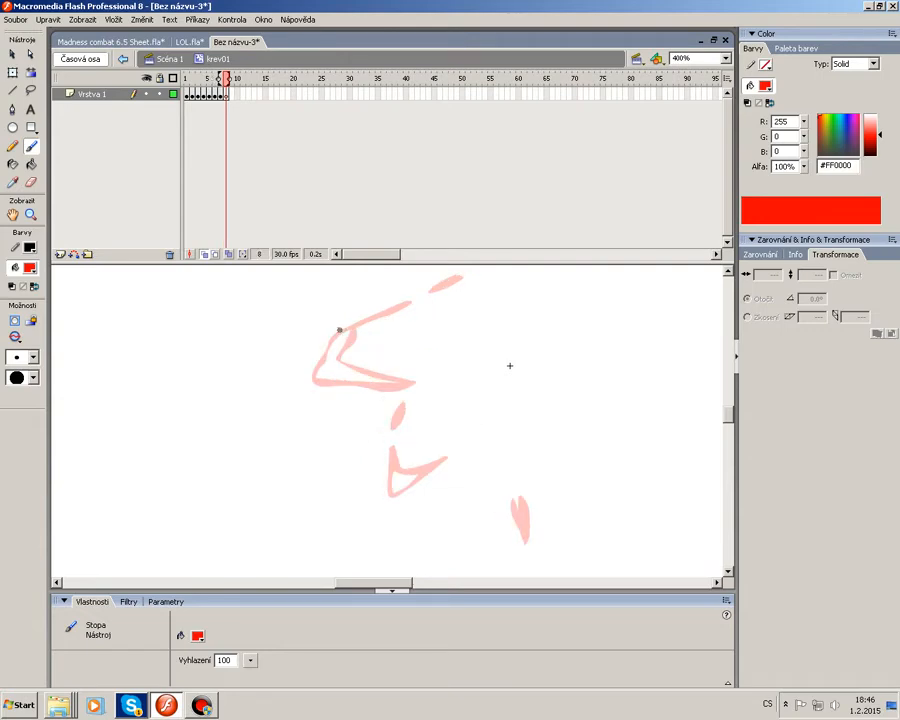
pyautogui.moveTo(339, 330)
pyautogui.mouseDown()
pyautogui.moveTo(312, 363)
pyautogui.moveTo(333, 380)
pyautogui.moveTo(377, 380)
pyautogui.mouseUp()
pyautogui.moveTo(315, 355); pyautogui.dragTo(372, 380)
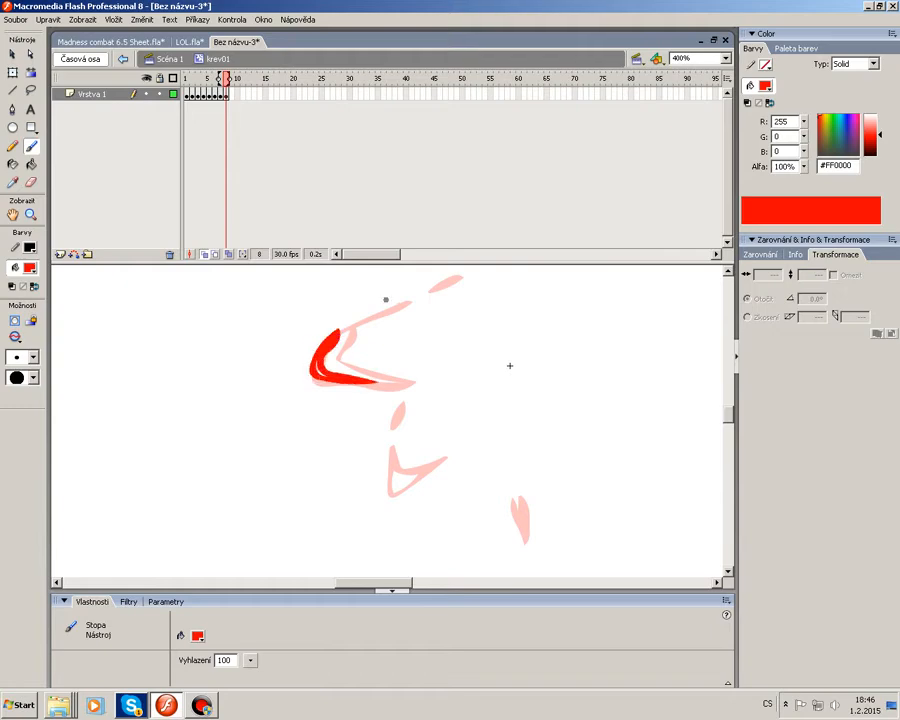
pyautogui.moveTo(385, 313); pyautogui.dragTo(396, 308)
pyautogui.click(436, 284)
pyautogui.moveTo(392, 472)
pyautogui.mouseDown()
pyautogui.moveTo(410, 476)
pyautogui.moveTo(400, 486)
pyautogui.moveTo(404, 480)
pyautogui.mouseUp()
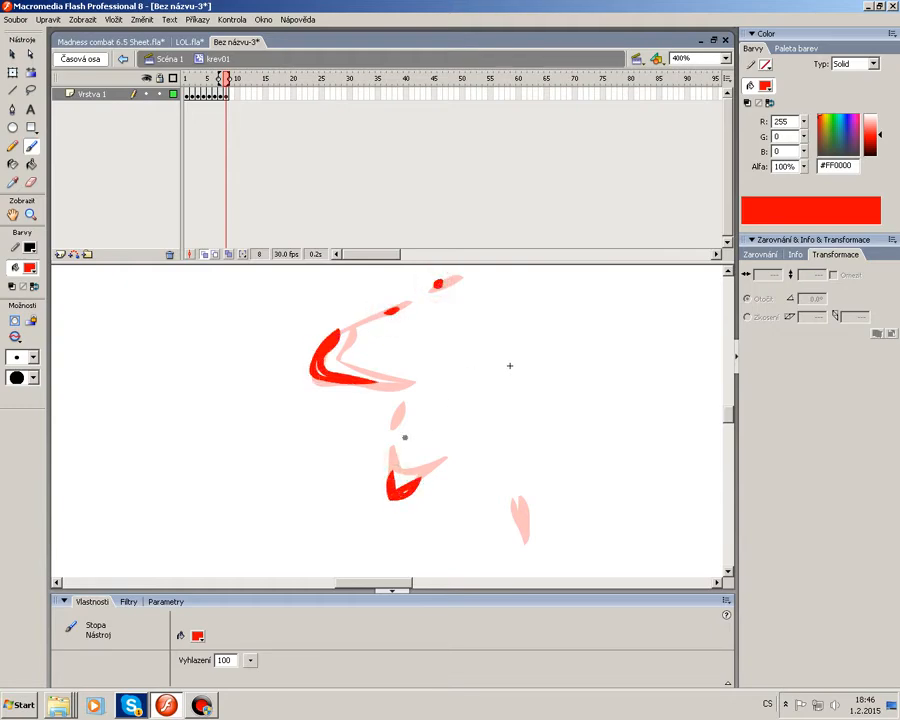
pyautogui.moveTo(529, 530); pyautogui.dragTo(529, 550)
# Add a blank keyframe at frame 9 and brush a few small shrinking blood drops.
pyautogui.press('F7')
pyautogui.moveTo(321, 347)
pyautogui.mouseDown()
pyautogui.moveTo(325, 374)
pyautogui.moveTo(320, 349)
pyautogui.mouseUp()
pyautogui.click(349, 380)
pyautogui.click(396, 429)
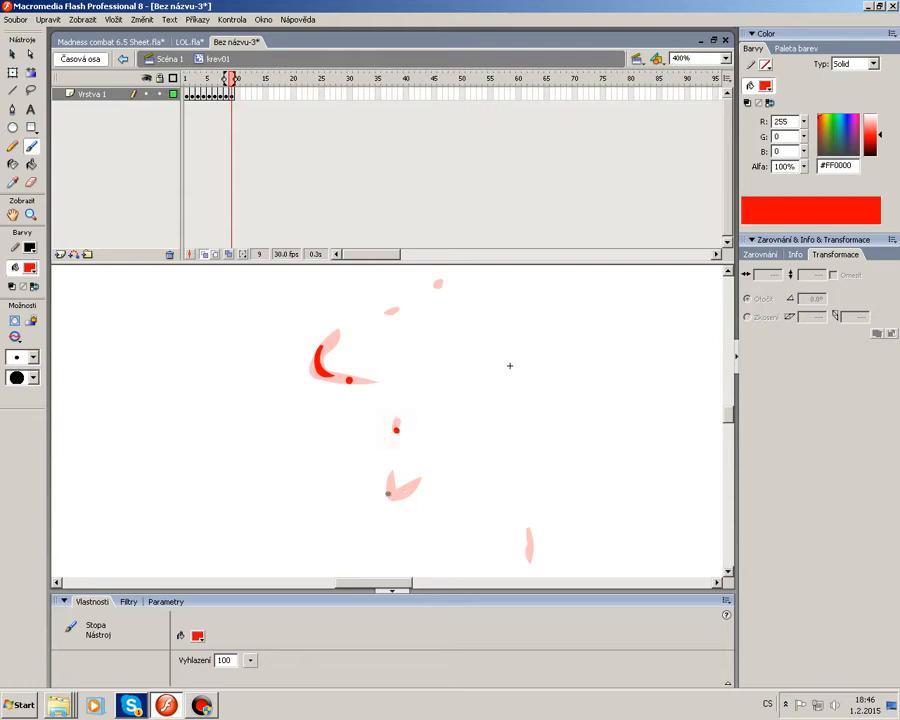
pyautogui.moveTo(388, 485); pyautogui.dragTo(408, 493)
pyautogui.click(385, 311)
pyautogui.click(434, 283)
# Add a blank keyframe at frame 10 with two tiny fading drops, then another blank keyframe at frame 11.
pyautogui.press('F7')
pyautogui.moveTo(324, 366)
pyautogui.mouseDown()
pyautogui.moveTo(313, 358)
pyautogui.moveTo(318, 350)
pyautogui.mouseUp()
pyautogui.moveTo(395, 497); pyautogui.dragTo(404, 492)
pyautogui.press('F7')
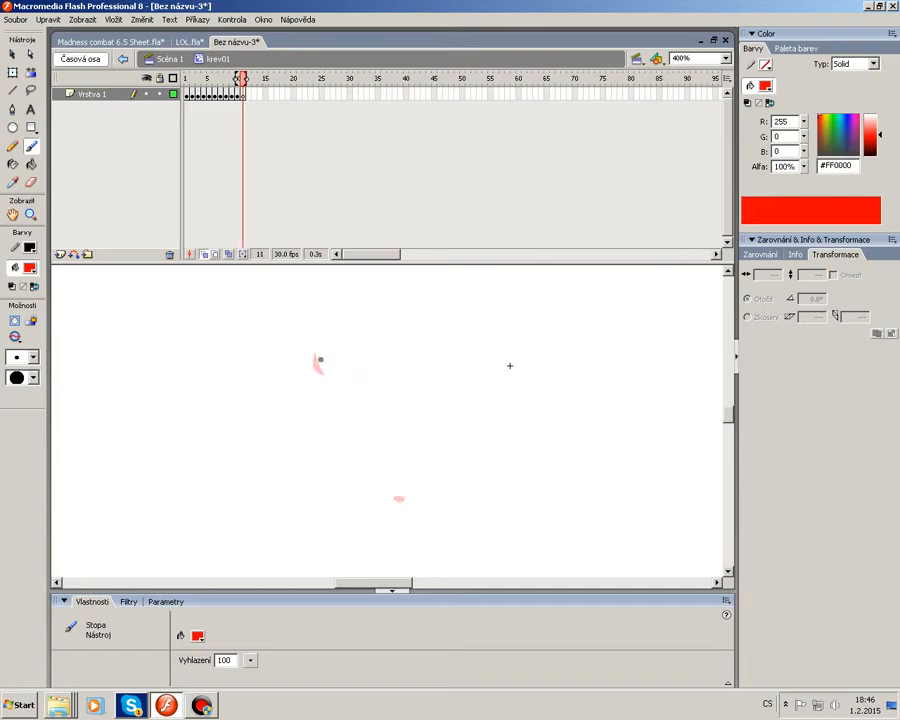
# Brush a tiny blood drop on frame 11, add a blank keyframe at frame 12, and play the animation.
pyautogui.click(315, 365)
pyautogui.press('F7')
pyautogui.press('Return')
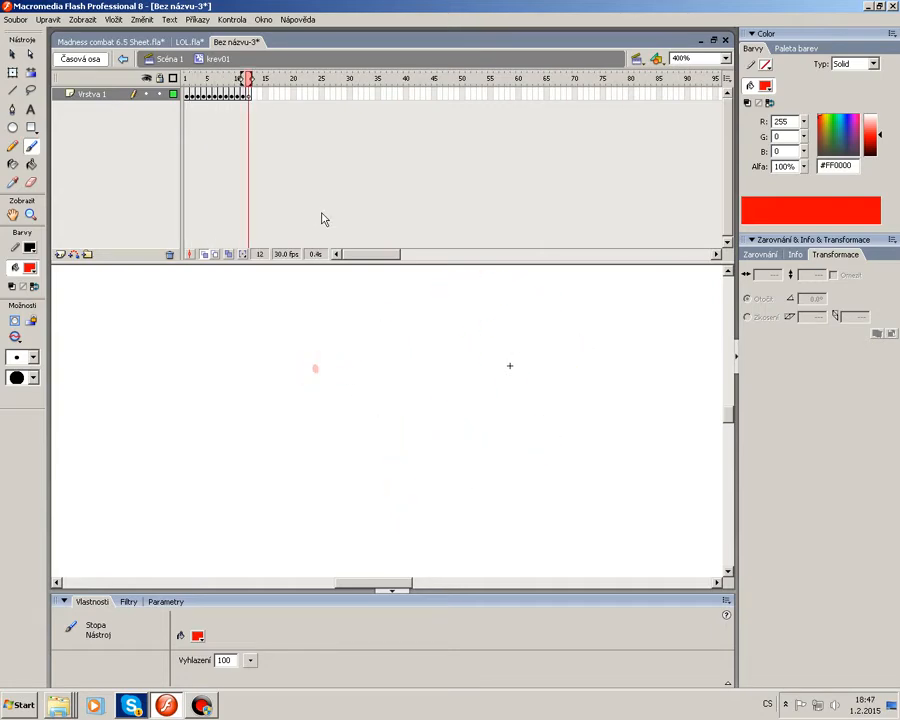
# Return to frame 1, choose the Paint Bucket, and turn off onion skinning.
pyautogui.click(188, 95)
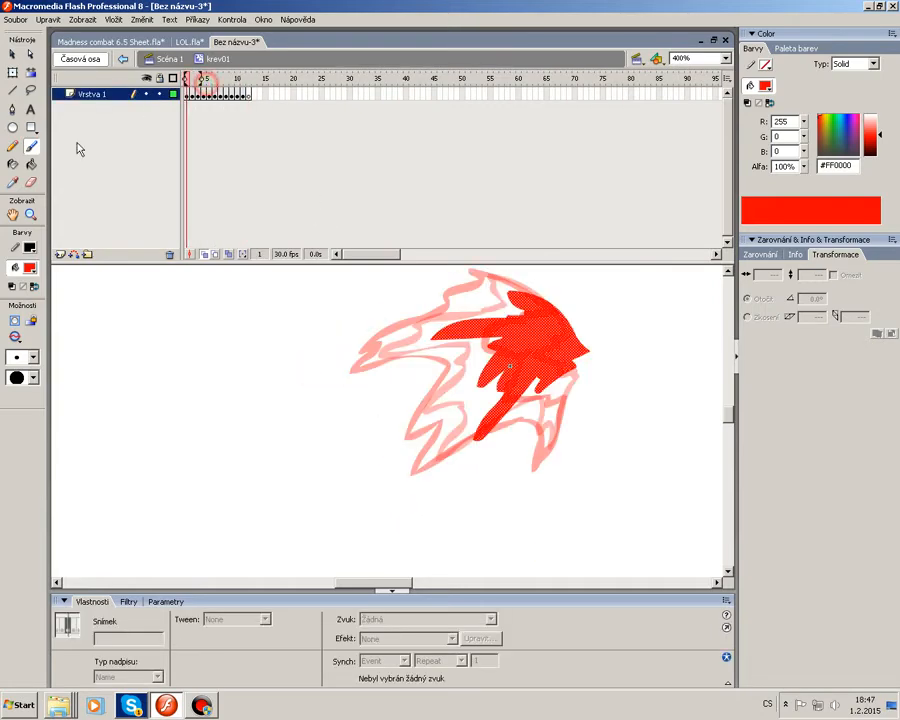
pyautogui.click(31, 165)
pyautogui.moveTo(229, 79); pyautogui.dragTo(187, 80)
pyautogui.click(203, 263)
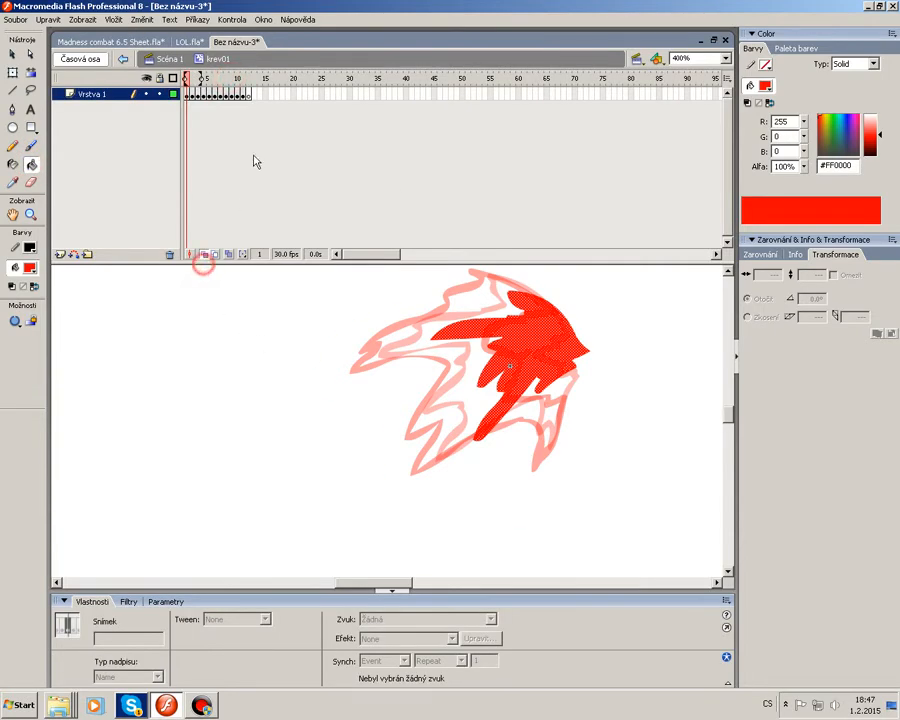
pyautogui.click(205, 256)
# Fill the small gaps in the red blood shapes with the Paint Bucket, stepping through frames 2 to 10.
pyautogui.click(191, 79)
pyautogui.click(527, 336)
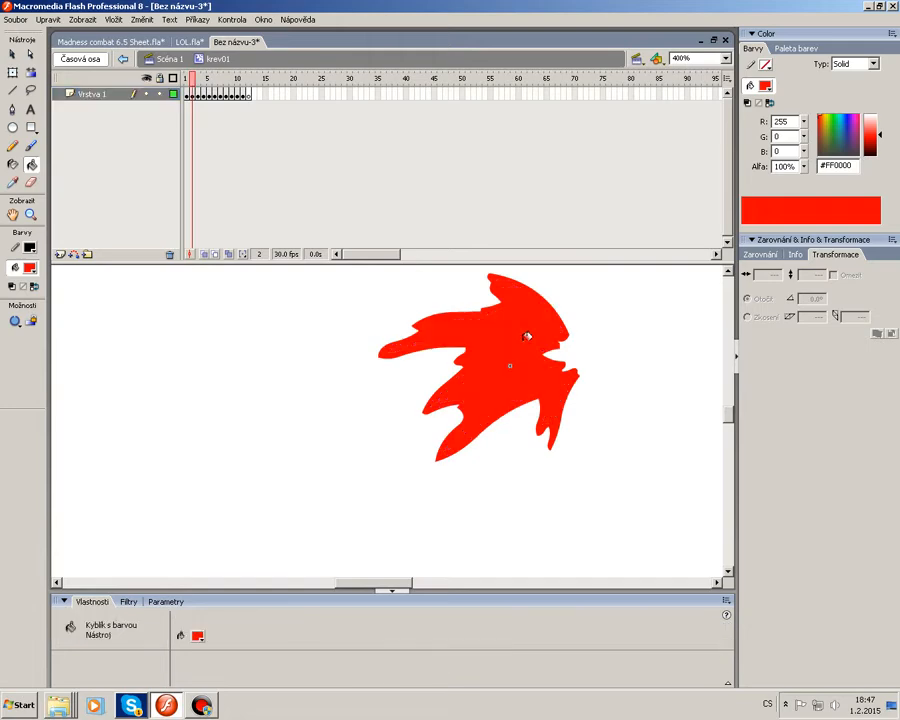
pyautogui.press('.')
pyautogui.click(462, 333)
pyautogui.press('.')
pyautogui.click(427, 361)
pyautogui.press('.')
pyautogui.click(359, 364)
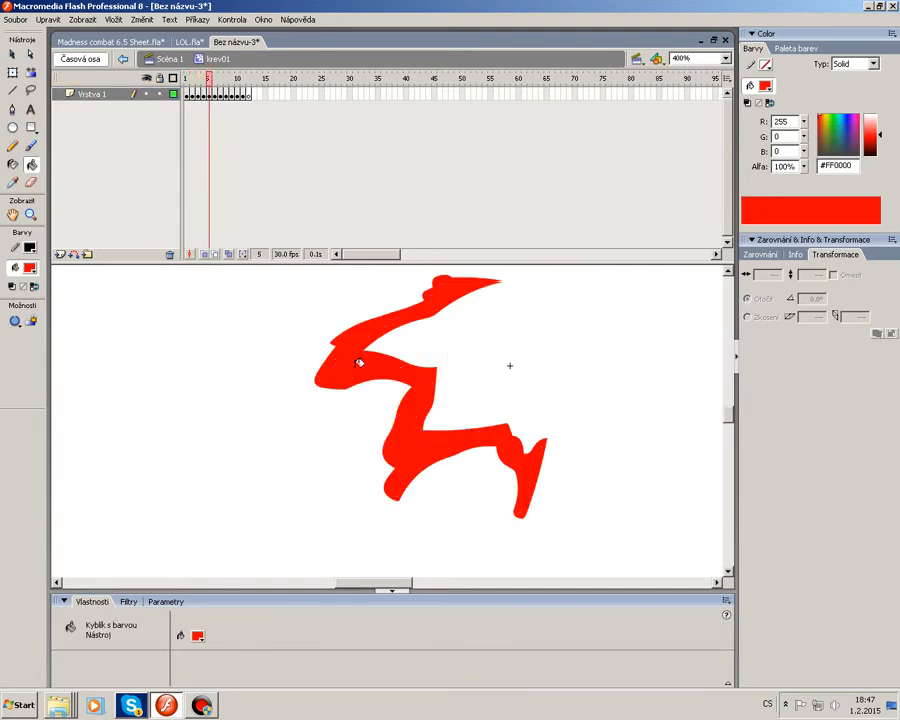
pyautogui.press('.')
pyautogui.click(407, 402)
pyautogui.click(376, 375)
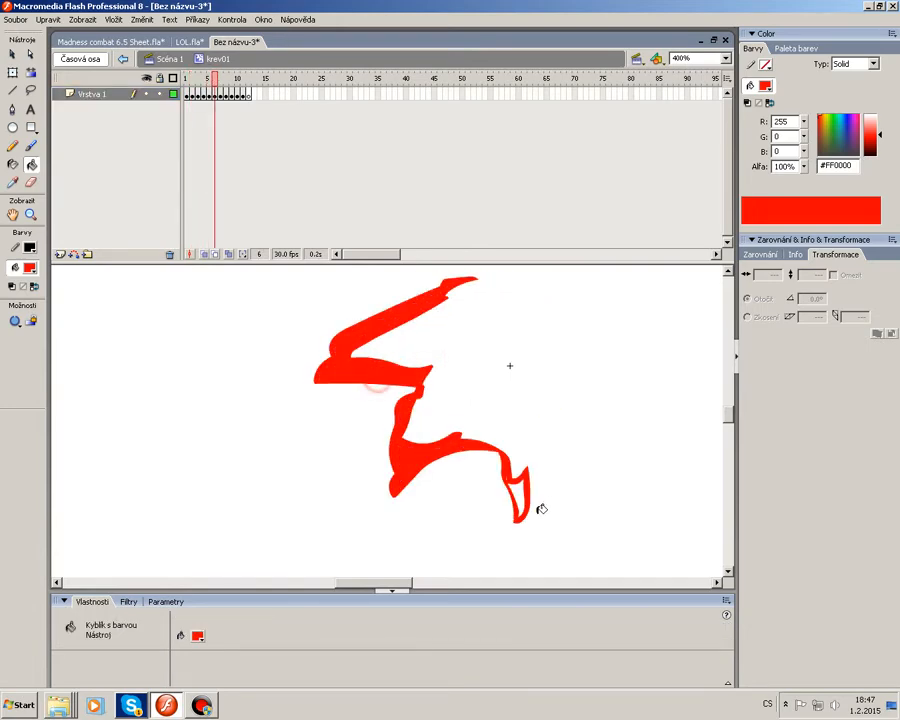
pyautogui.click(522, 492)
pyautogui.press('.')
pyautogui.press('.')
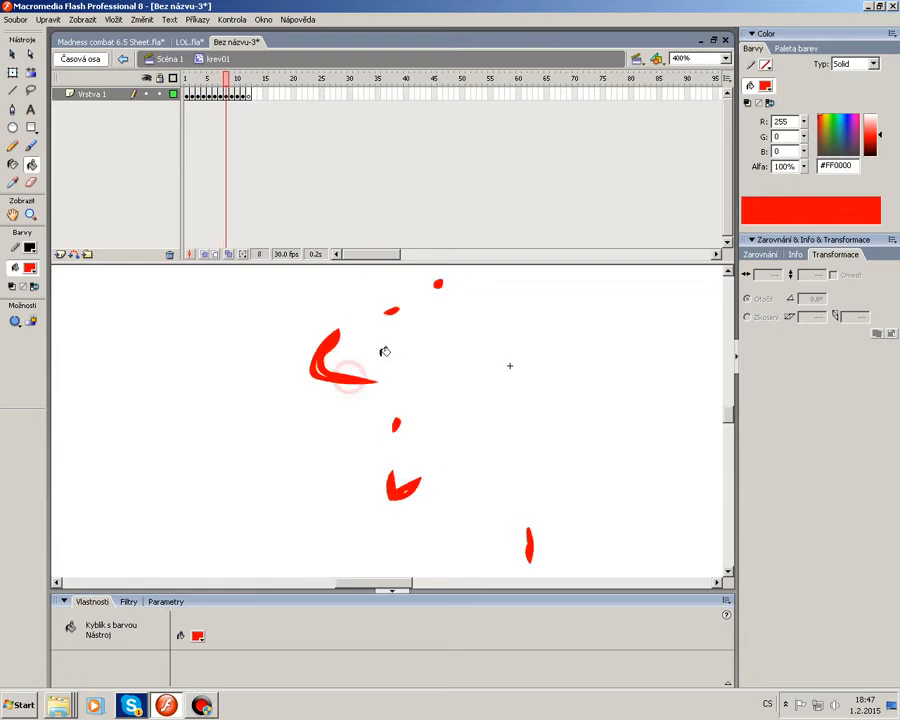
pyautogui.click(326, 364)
pyautogui.press('.')
pyautogui.press('.')
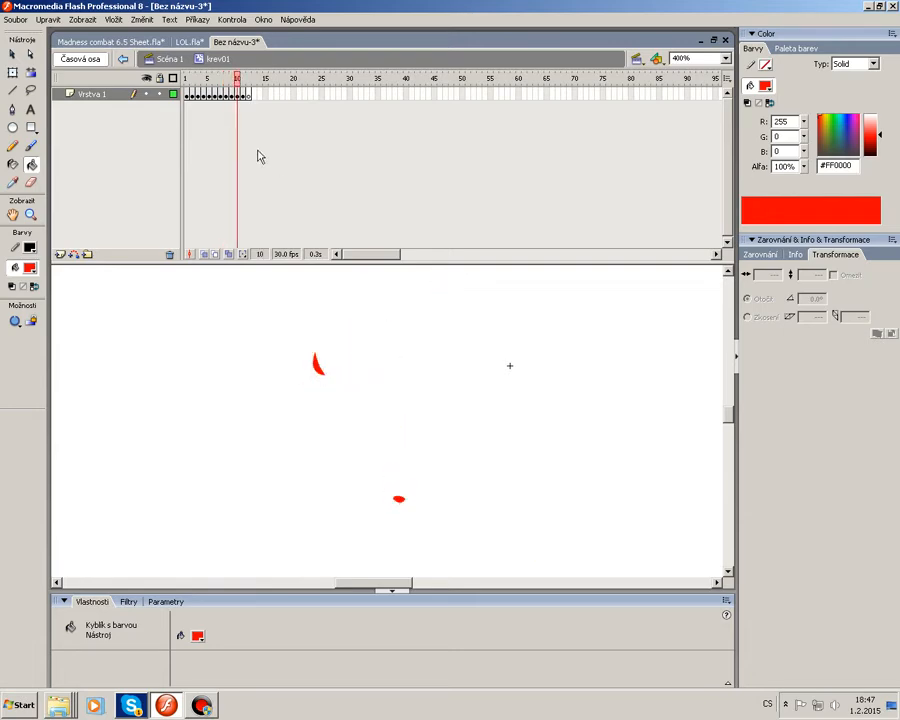
# Play the animation and preview it at 100% zoom before returning to 400%.
pyautogui.press('Return')
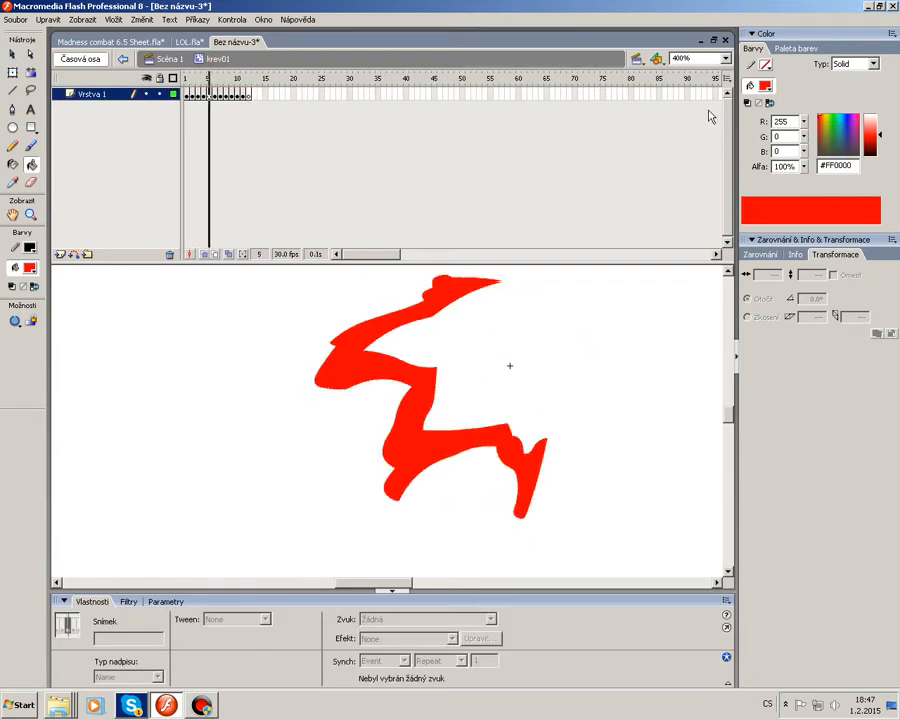
pyautogui.click(725, 58)
pyautogui.click(690, 116)
pyautogui.press(',')
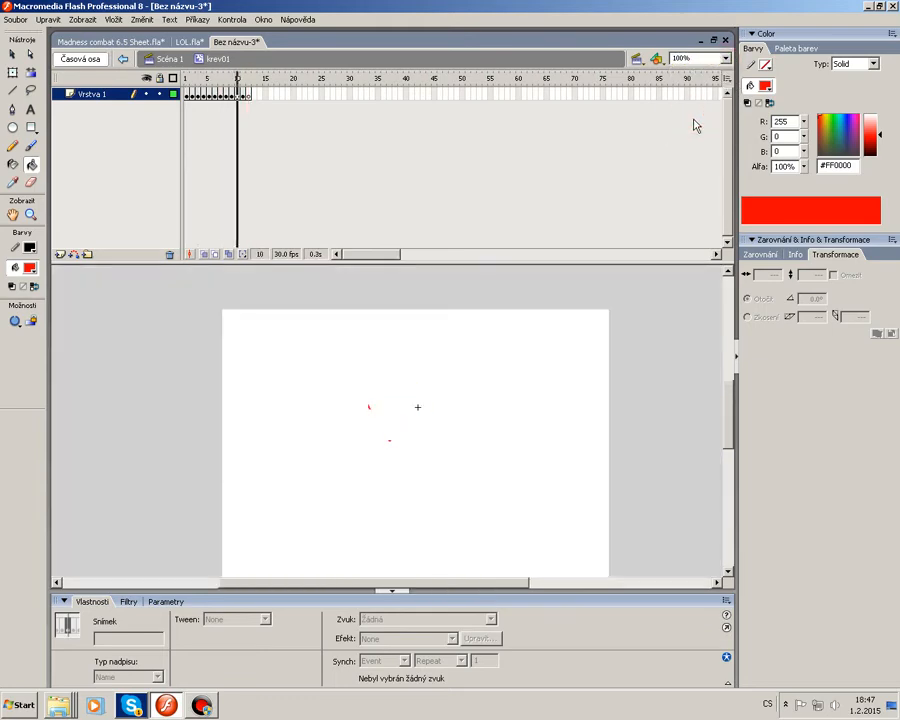
pyautogui.press('.')
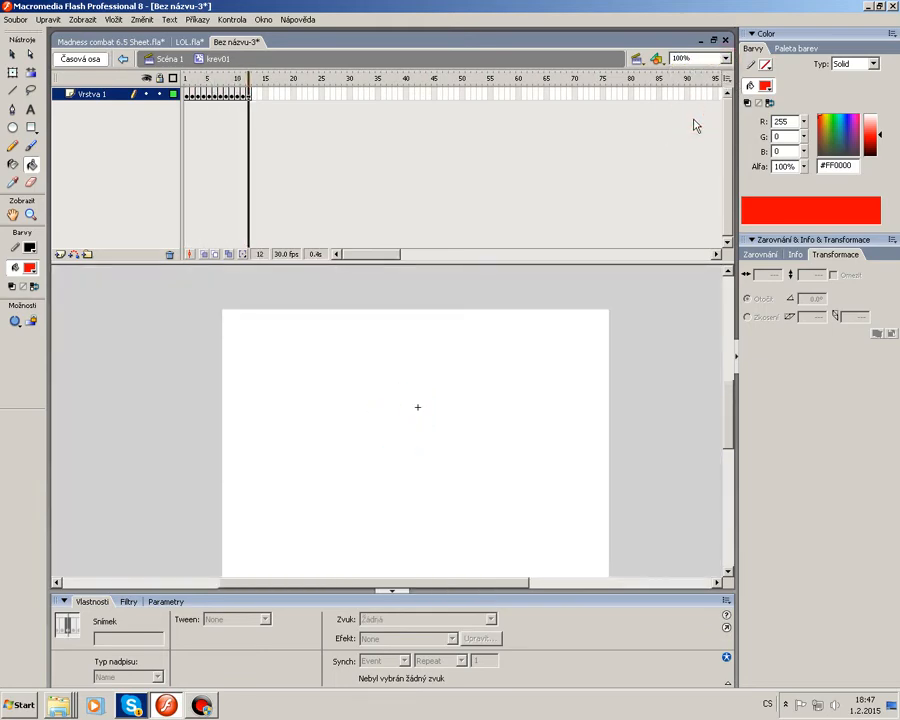
pyautogui.click(725, 58)
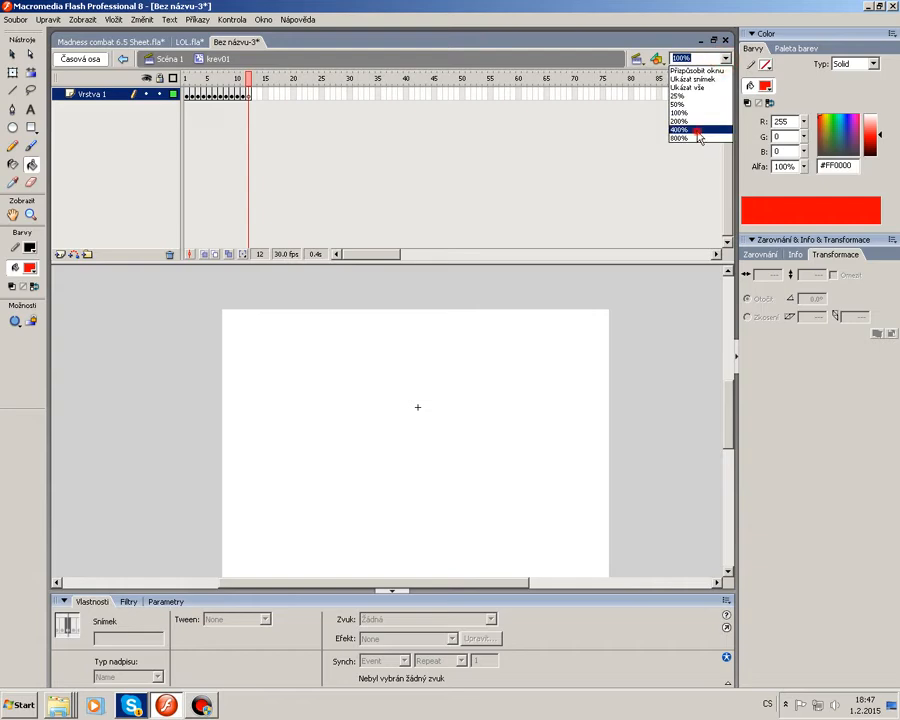
pyautogui.click(700, 134)
# Go to frame 1, lock the blood layer, and add a new layer above it.
pyautogui.moveTo(203, 81); pyautogui.dragTo(186, 212)
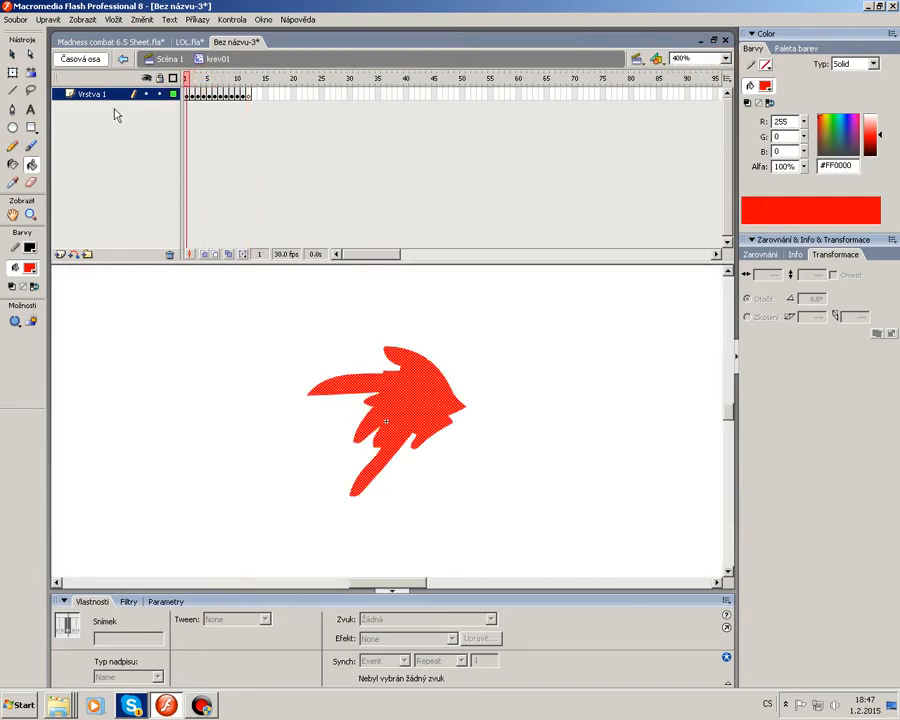
pyautogui.click(14, 55)
pyautogui.click(196, 366)
pyautogui.click(159, 93)
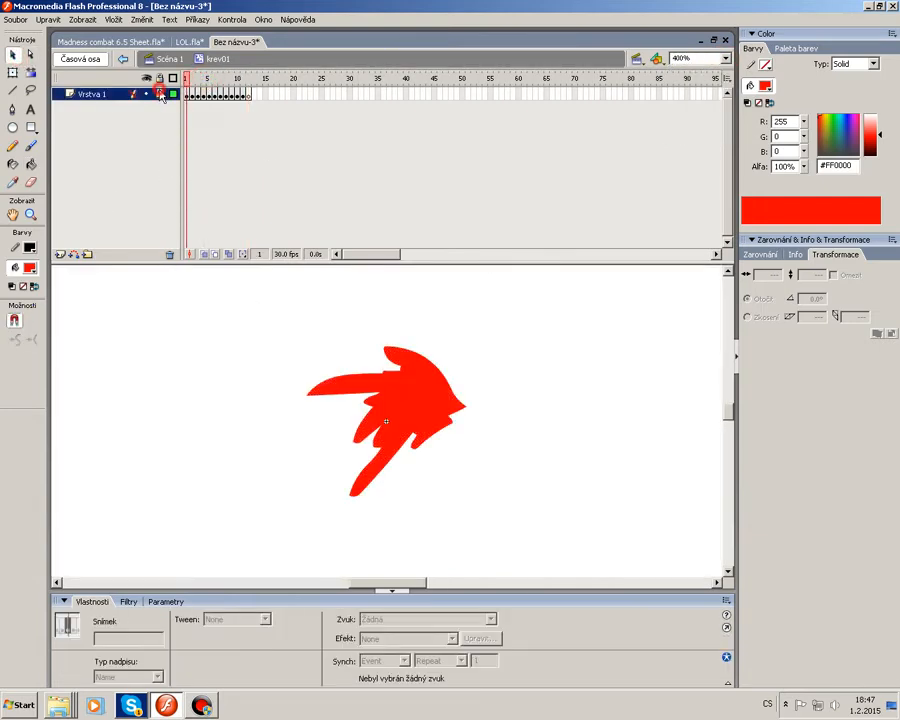
pyautogui.click(60, 254)
# Switch to the Brush with a white fill at 12% alpha and paint a faint highlight on the splash in frame 1.
pyautogui.click(30, 145)
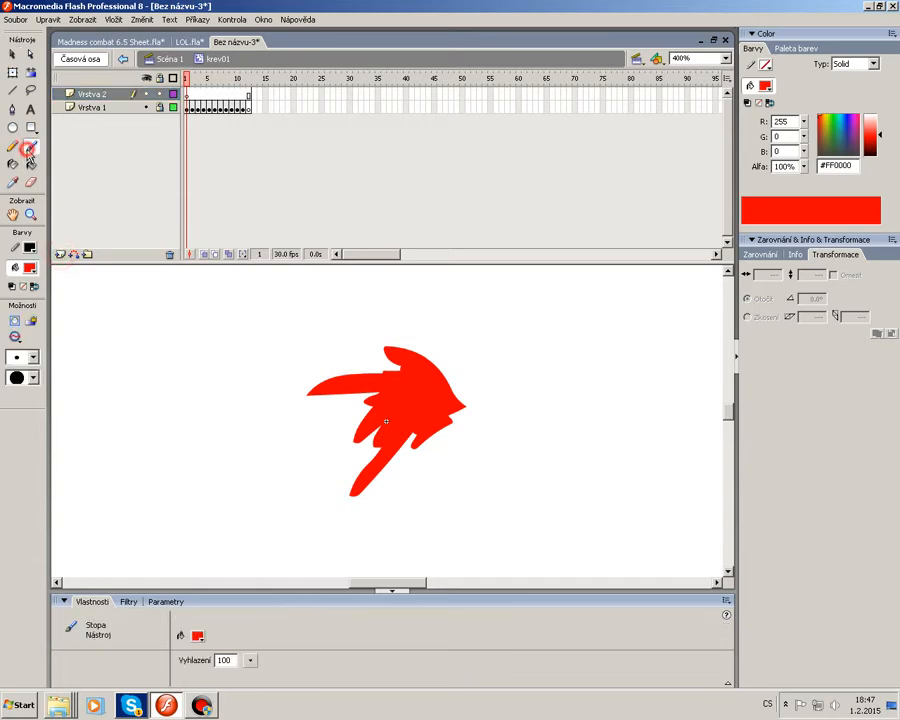
pyautogui.click(30, 268)
pyautogui.click(24, 349)
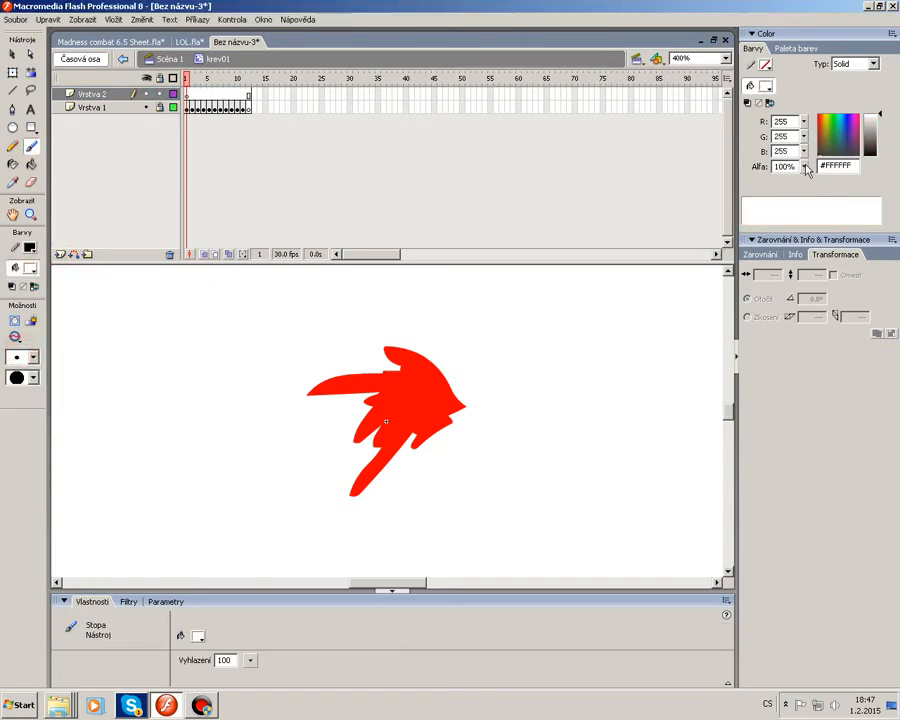
pyautogui.moveTo(805, 167); pyautogui.dragTo(810, 240)
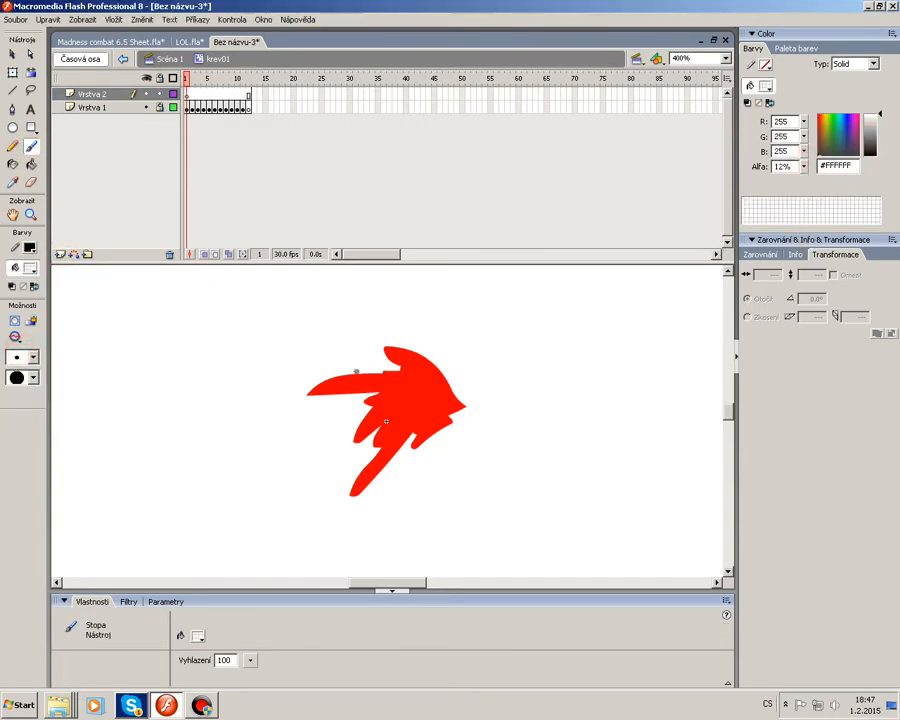
pyautogui.moveTo(320, 389)
pyautogui.mouseDown()
pyautogui.moveTo(314, 383)
pyautogui.moveTo(402, 372)
pyautogui.mouseUp()
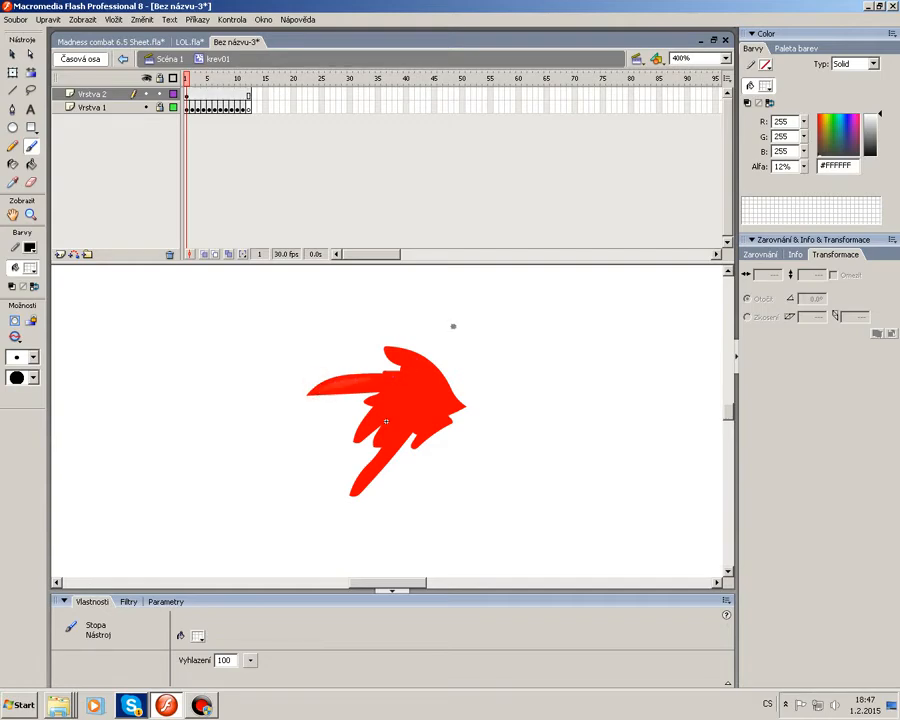
# Raise the fill alpha to 38% and brush white highlights along the splash's upper edges in frame 1.
pyautogui.moveTo(803, 167); pyautogui.dragTo(804, 150)
pyautogui.moveTo(326, 383)
pyautogui.mouseDown()
pyautogui.moveTo(398, 379)
pyautogui.moveTo(418, 362)
pyautogui.mouseUp()
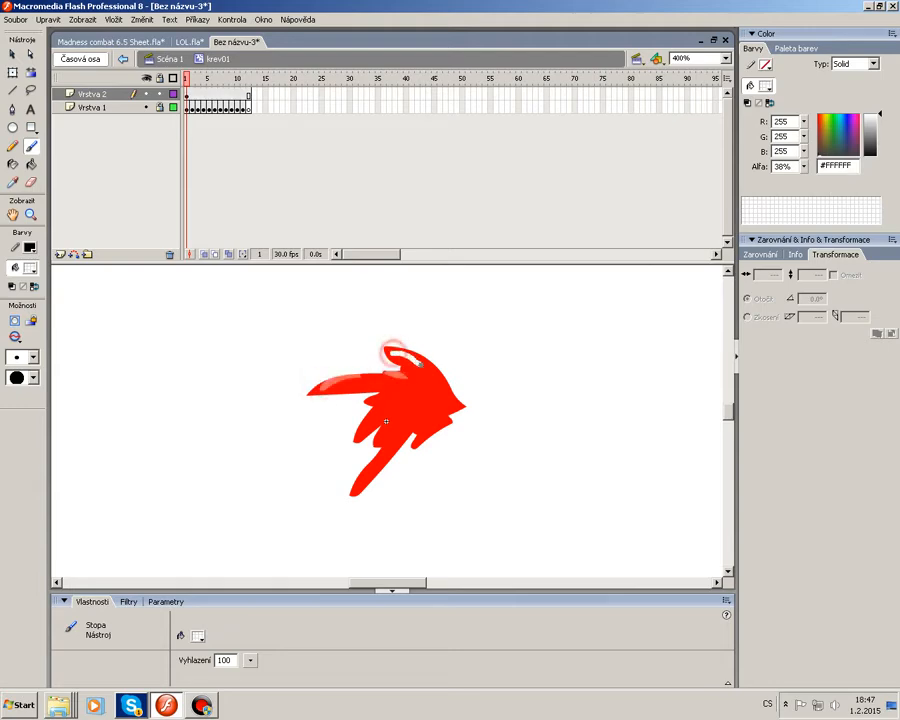
pyautogui.moveTo(368, 399); pyautogui.dragTo(400, 392)
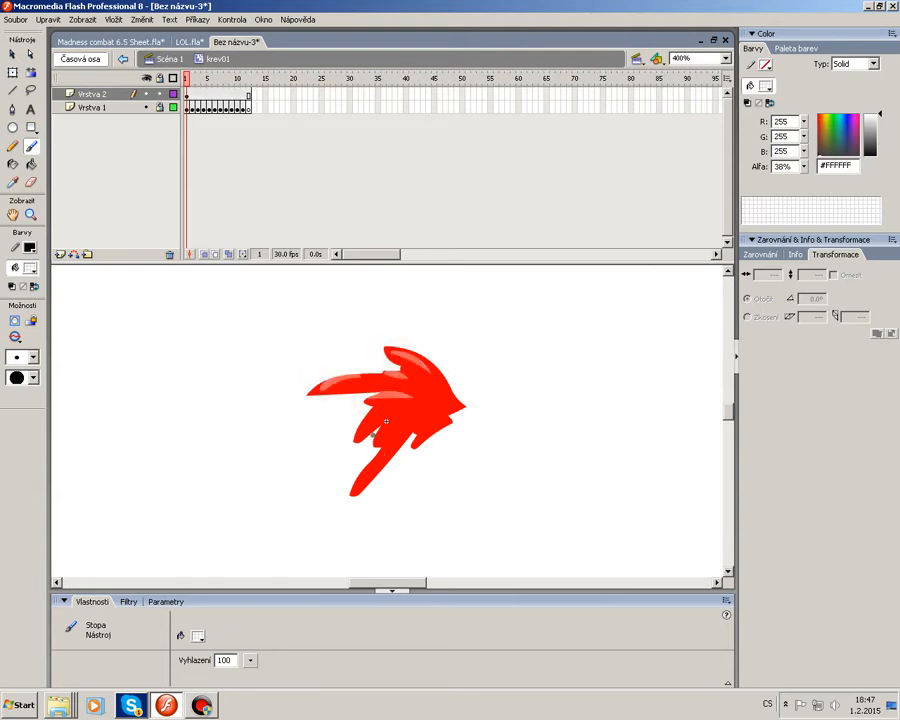
pyautogui.moveTo(358, 436); pyautogui.dragTo(376, 413)
# Brush white highlights along the splash's upper edges in frame 2.
pyautogui.press('.')
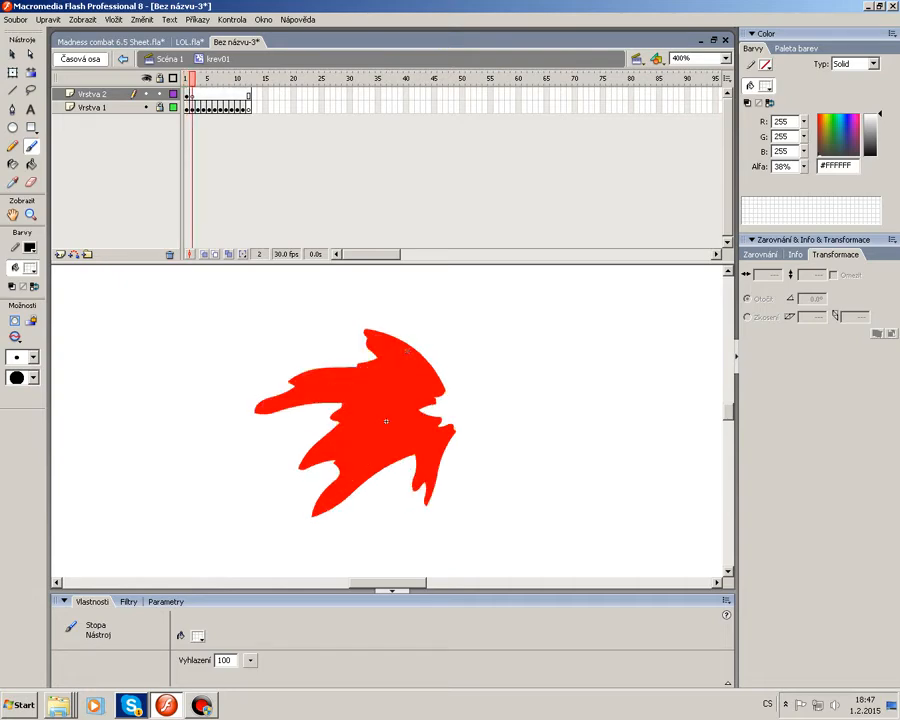
pyautogui.moveTo(406, 351); pyautogui.dragTo(370, 334)
pyautogui.moveTo(348, 374); pyautogui.dragTo(308, 386)
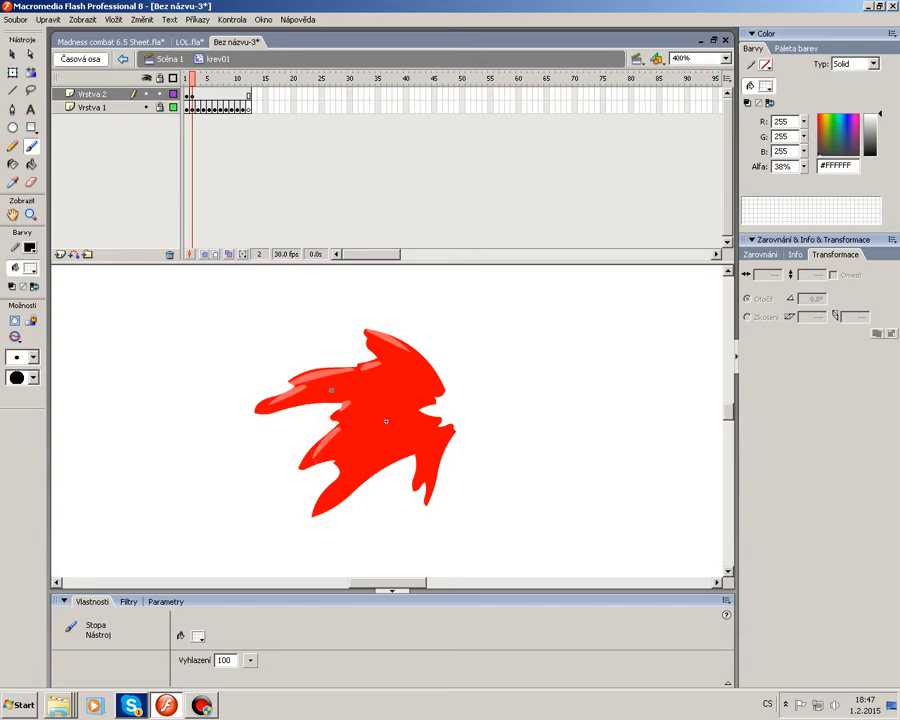
# Brush white highlights onto the splash in frames 3 and 4, undoing one extra stroke.
pyautogui.press('.')
pyautogui.moveTo(298, 366); pyautogui.dragTo(253, 405)
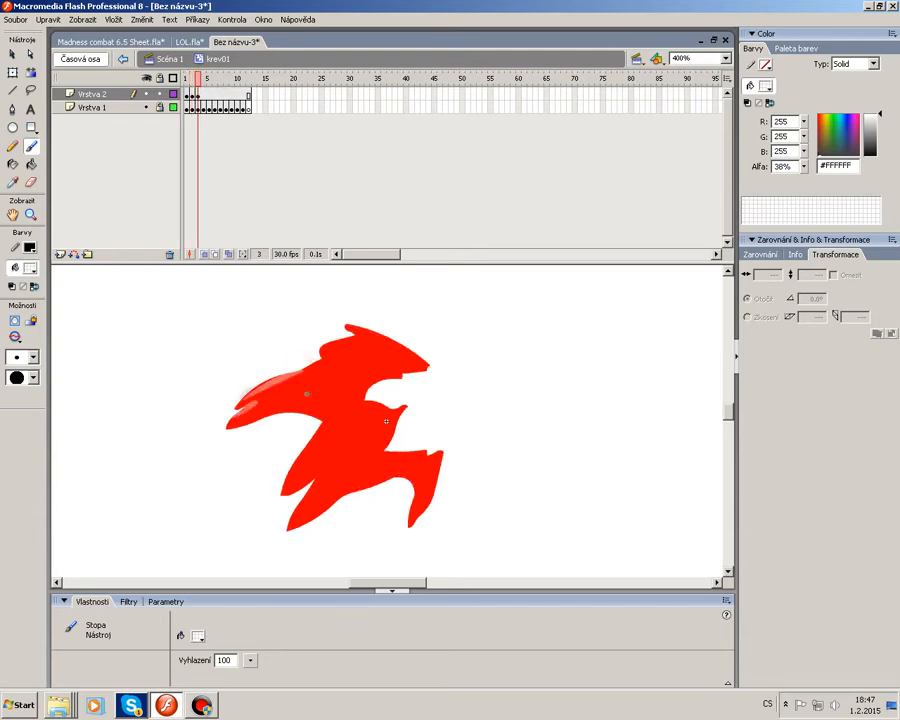
pyautogui.moveTo(312, 352)
pyautogui.mouseDown()
pyautogui.moveTo(373, 350)
pyautogui.moveTo(357, 329)
pyautogui.moveTo(378, 346)
pyautogui.moveTo(347, 336)
pyautogui.moveTo(308, 351)
pyautogui.moveTo(318, 363)
pyautogui.moveTo(264, 378)
pyautogui.moveTo(205, 411)
pyautogui.mouseUp()
pyautogui.press('.')
pyautogui.hotkey('ctrl', 'z')
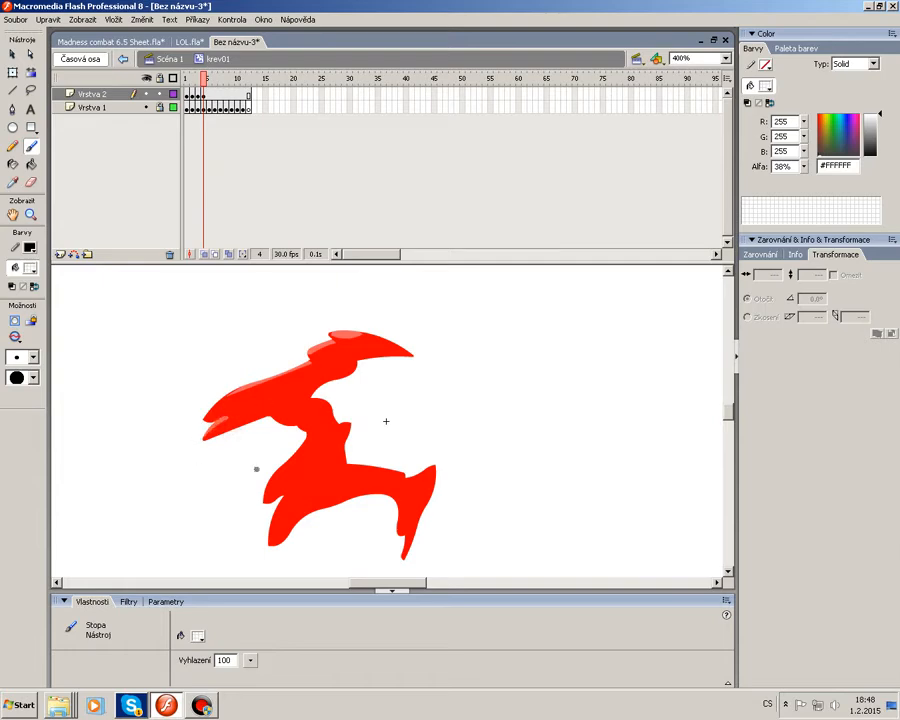
pyautogui.moveTo(280, 414); pyautogui.dragTo(301, 426)
pyautogui.press('.')
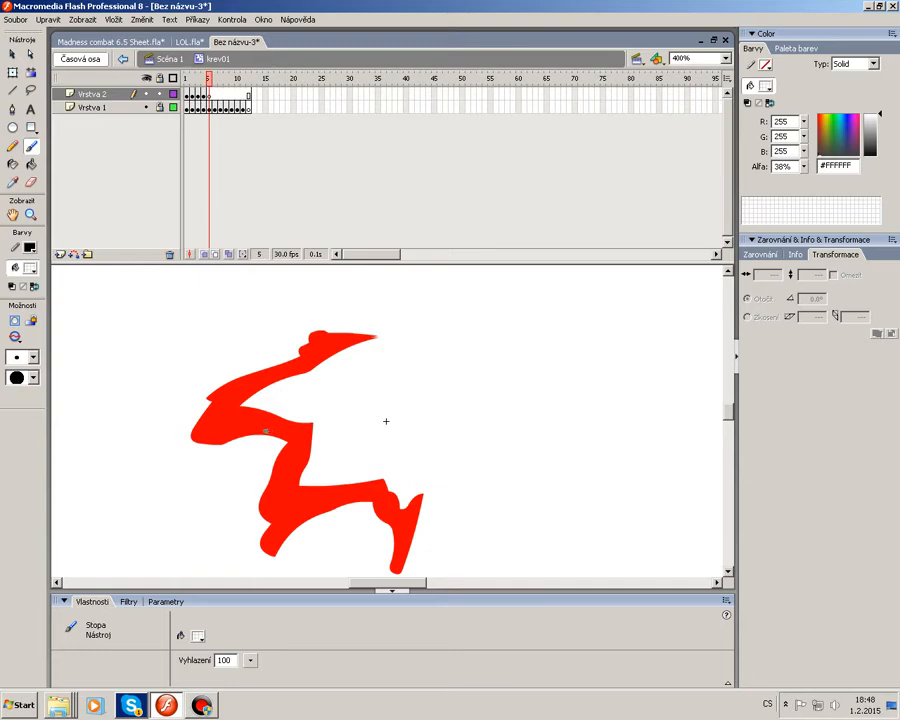
# Brush white highlights on the upper arms of the splash in frame 5.
pyautogui.click(265, 431)
pyautogui.moveTo(207, 416); pyautogui.dragTo(245, 380)
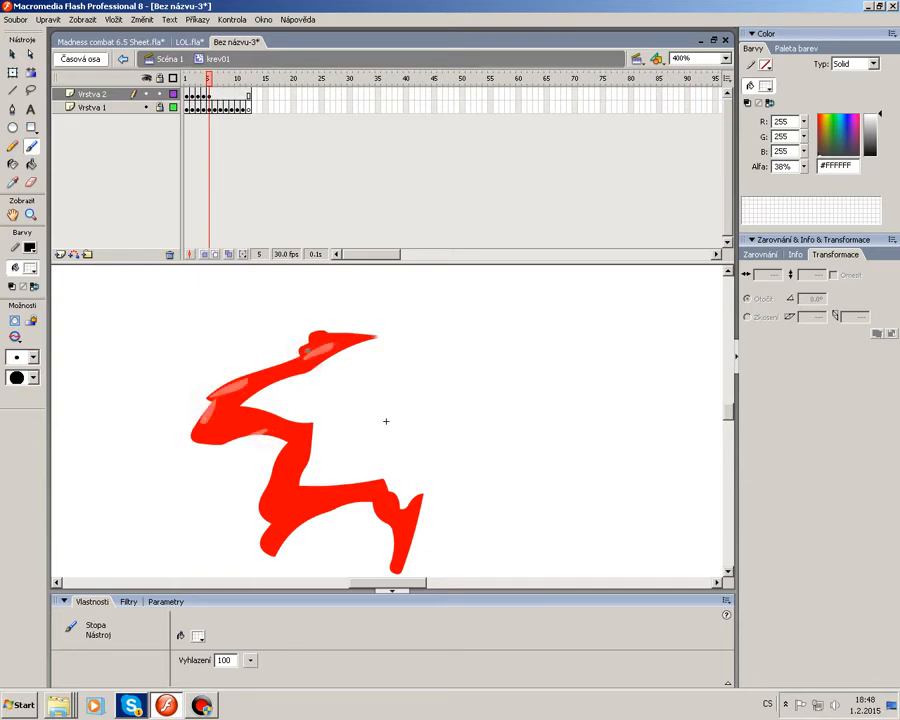
pyautogui.moveTo(298, 357); pyautogui.dragTo(318, 337)
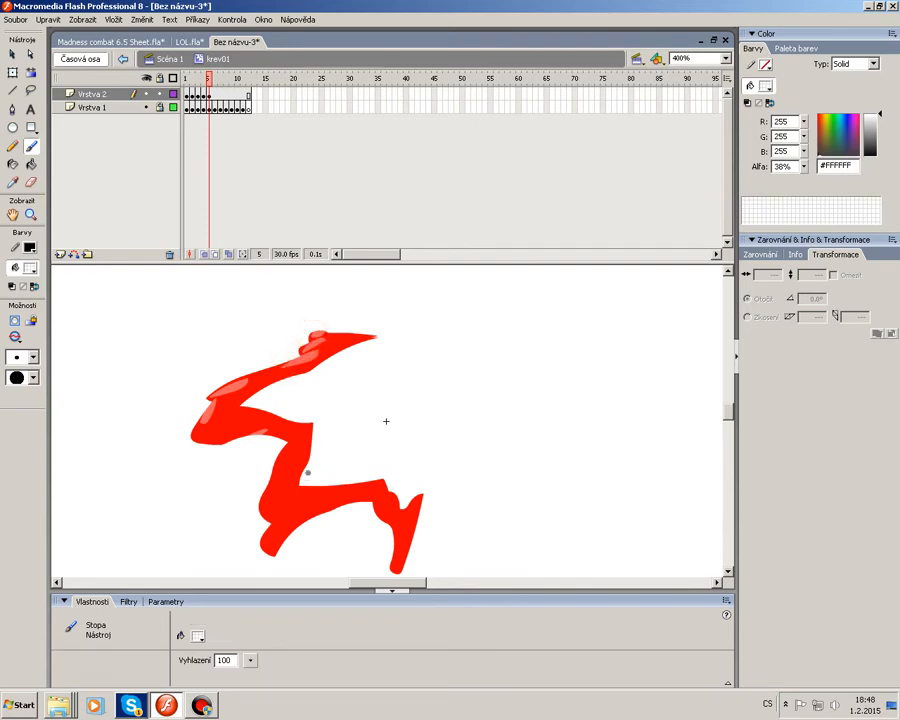
pyautogui.press('.')
# Brush white highlights on the upper arm of the splash in frame 6.
pyautogui.moveTo(211, 406); pyautogui.dragTo(238, 381)
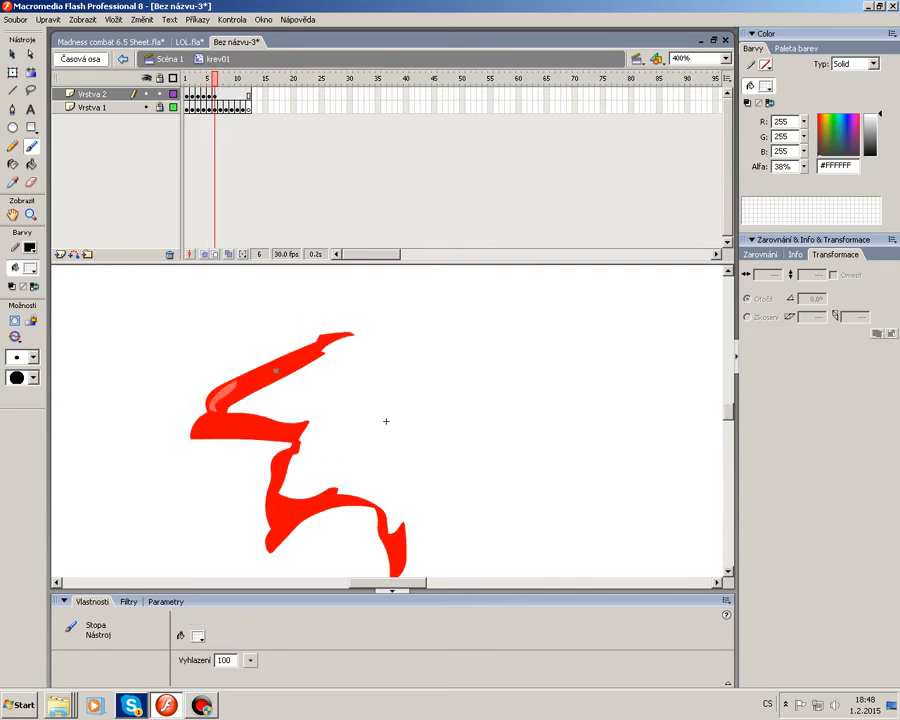
pyautogui.moveTo(293, 348); pyautogui.dragTo(328, 334)
pyautogui.press('.')
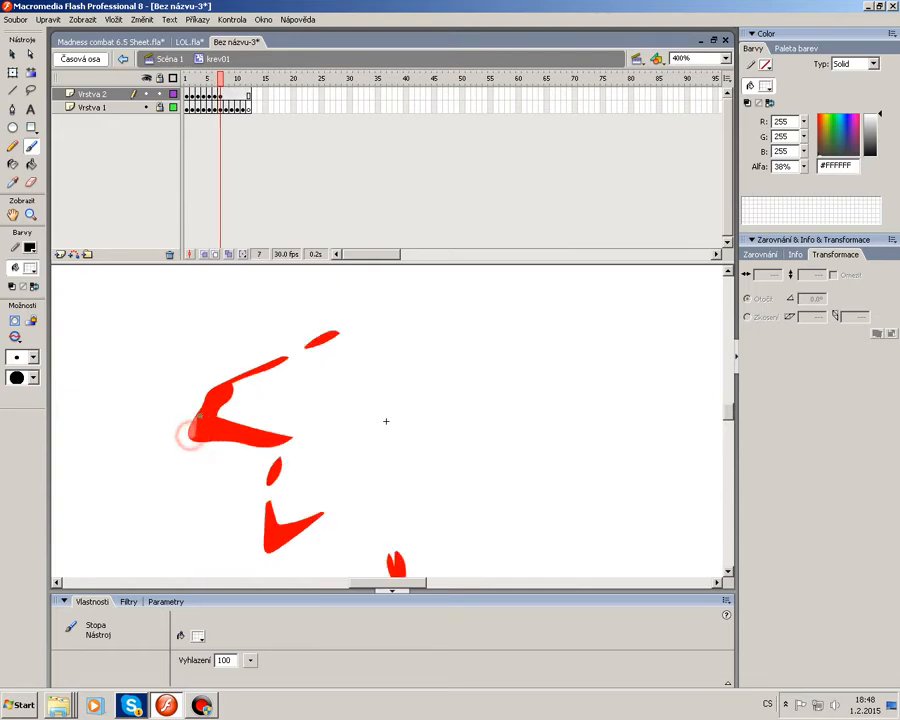
# Step through frames 7 to 10 and play the animation.
pyautogui.press('.')
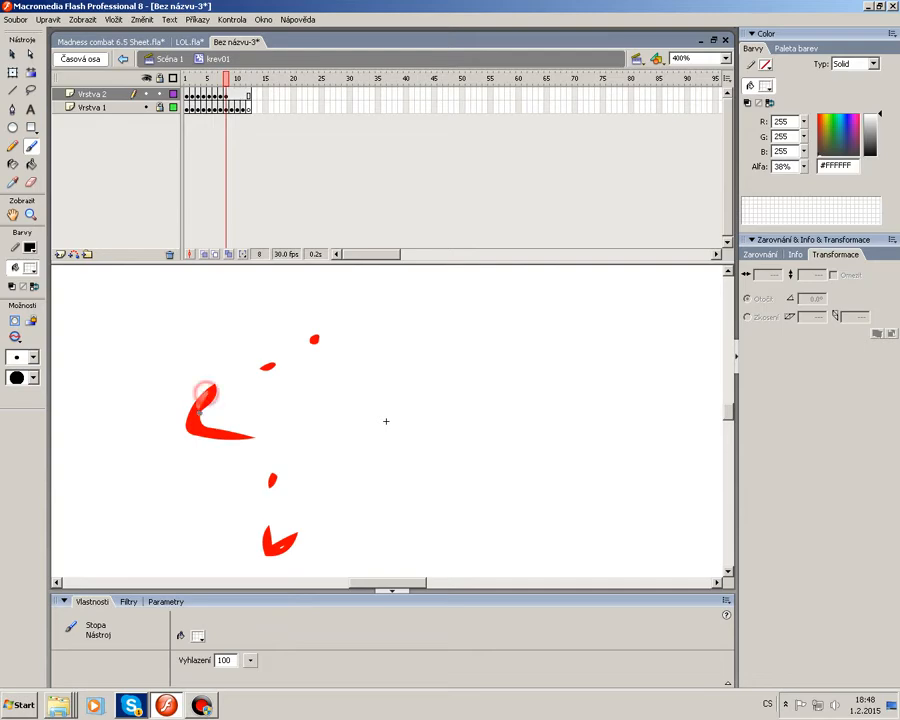
pyautogui.press('.')
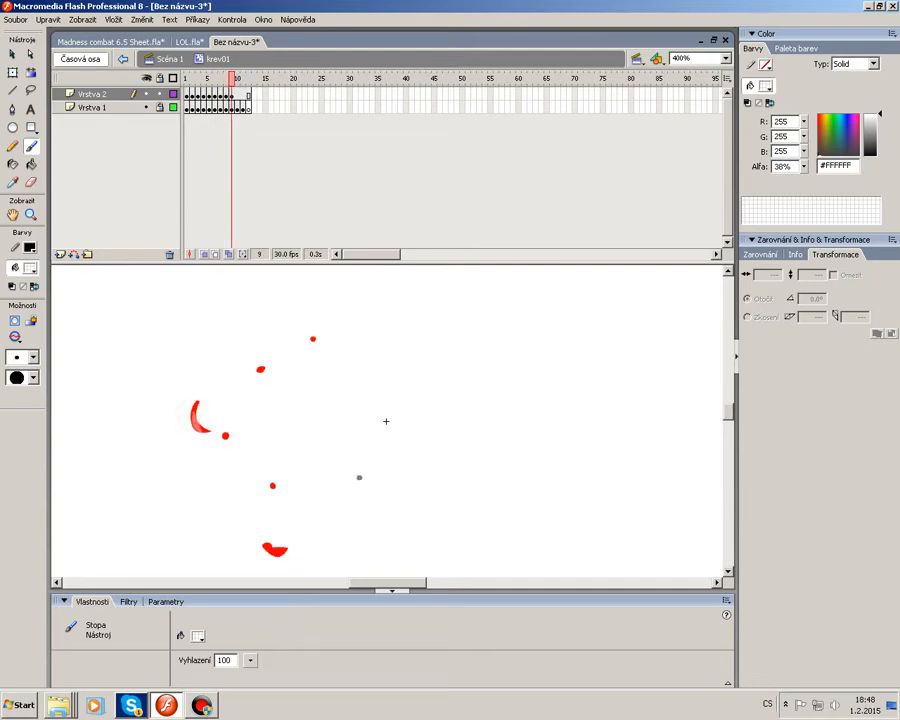
pyautogui.press('.')
pyautogui.press('Return')
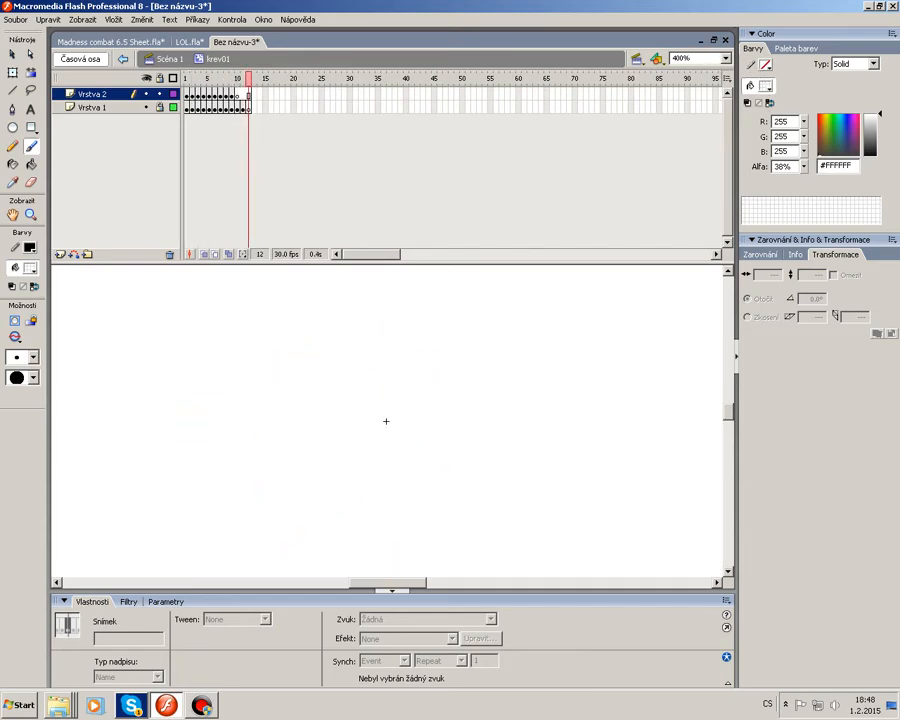
# Choose a smaller brush size and paint a black 38% alpha shadow along the splash's lower right edge in frame 1.
pyautogui.click(726, 58)
pyautogui.click(704, 124)
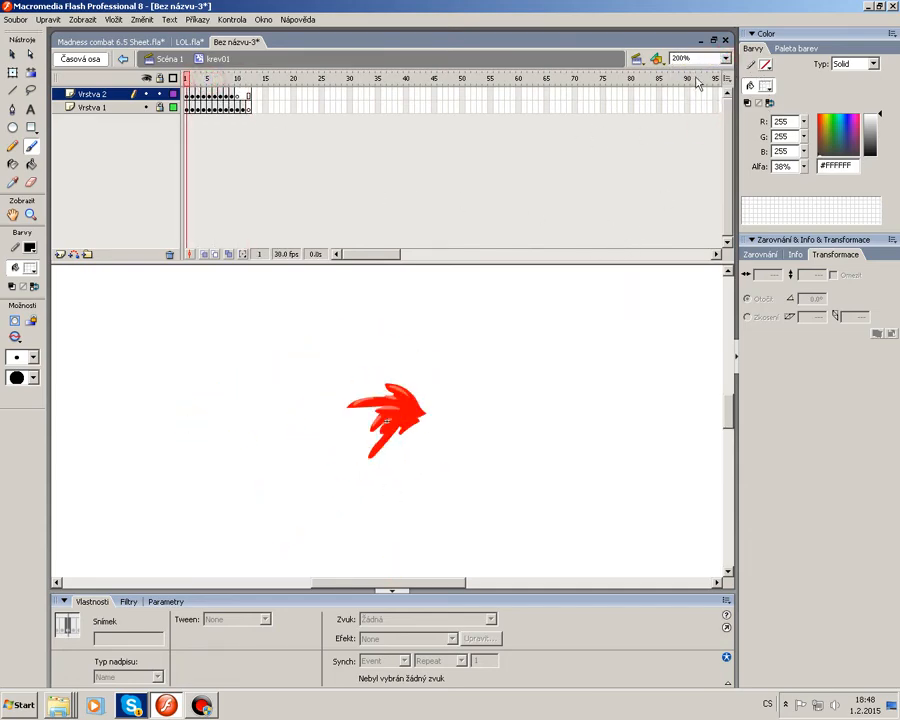
pyautogui.click(726, 58)
pyautogui.click(704, 133)
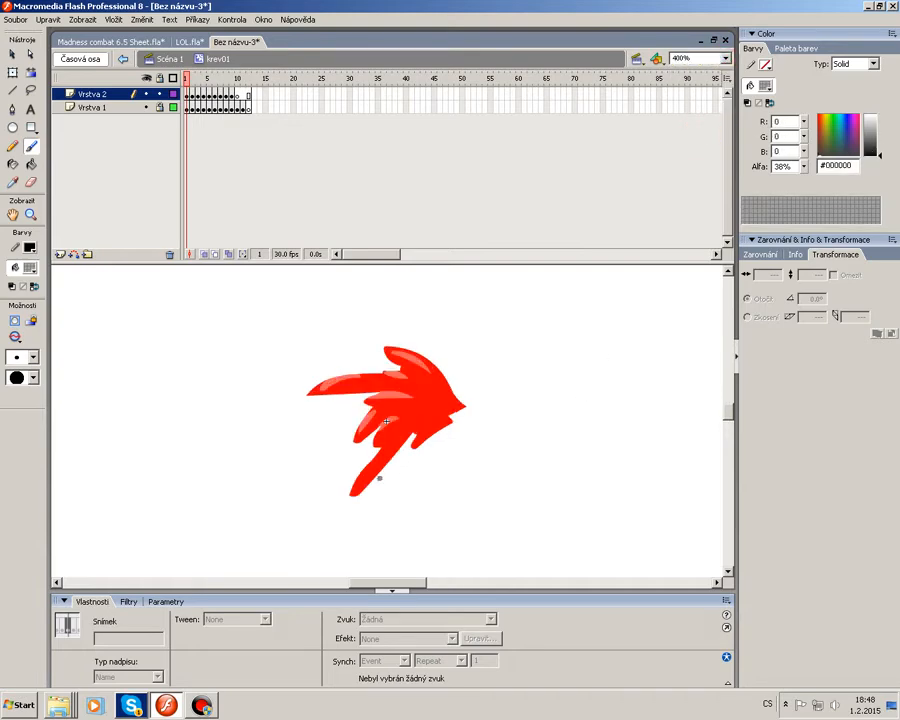
pyautogui.click(20, 357)
pyautogui.click(18, 402)
pyautogui.moveTo(436, 431); pyautogui.dragTo(421, 444)
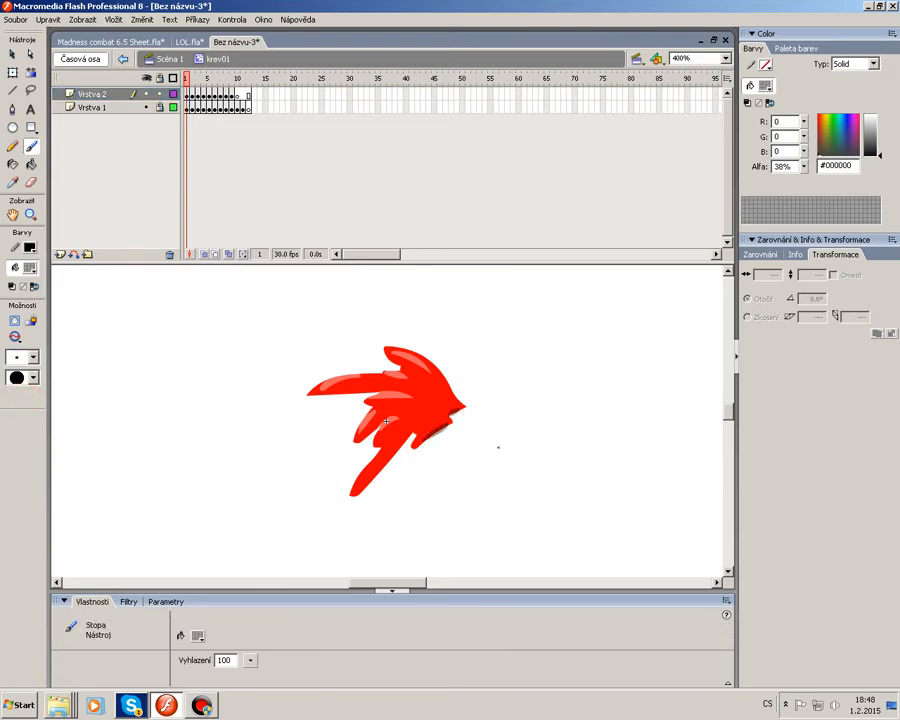
# Brush black shadows along the lower right edges of the splash in frames 3 and 4.
pyautogui.press('.')
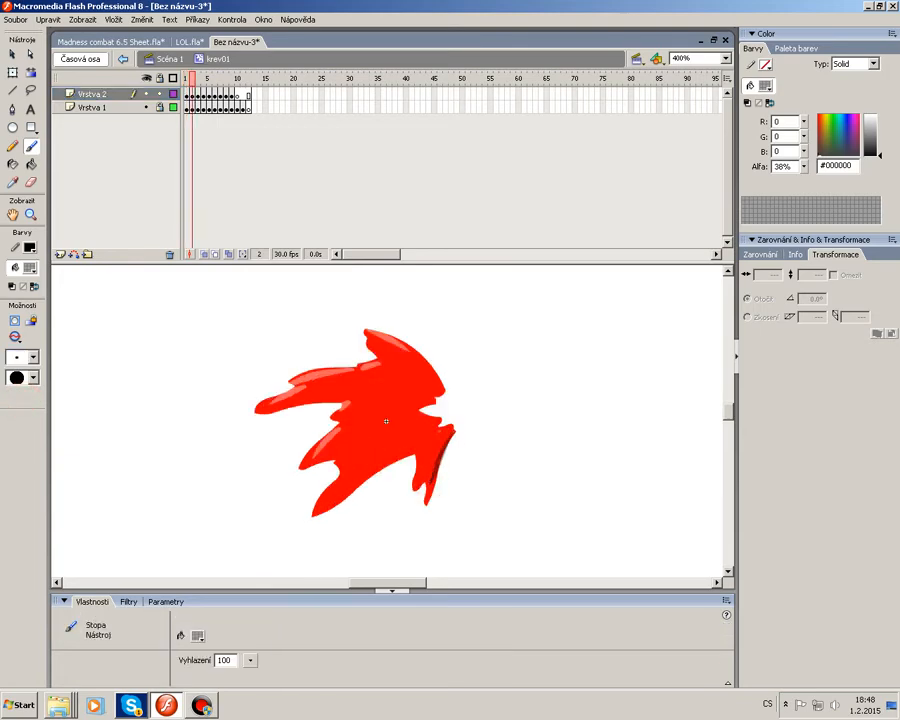
pyautogui.press('.')
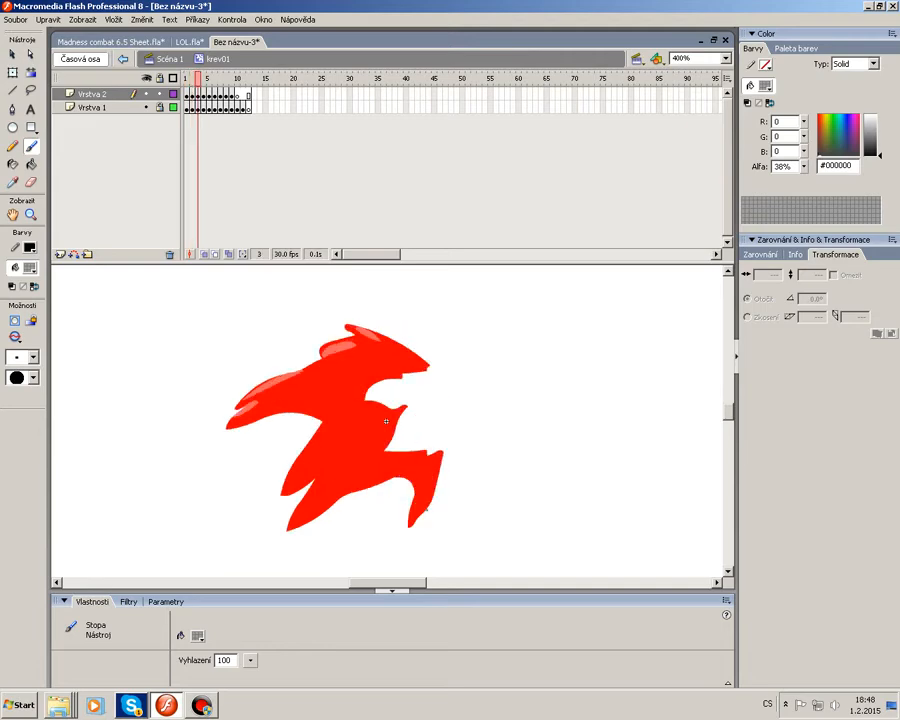
pyautogui.moveTo(424, 508); pyautogui.dragTo(425, 508)
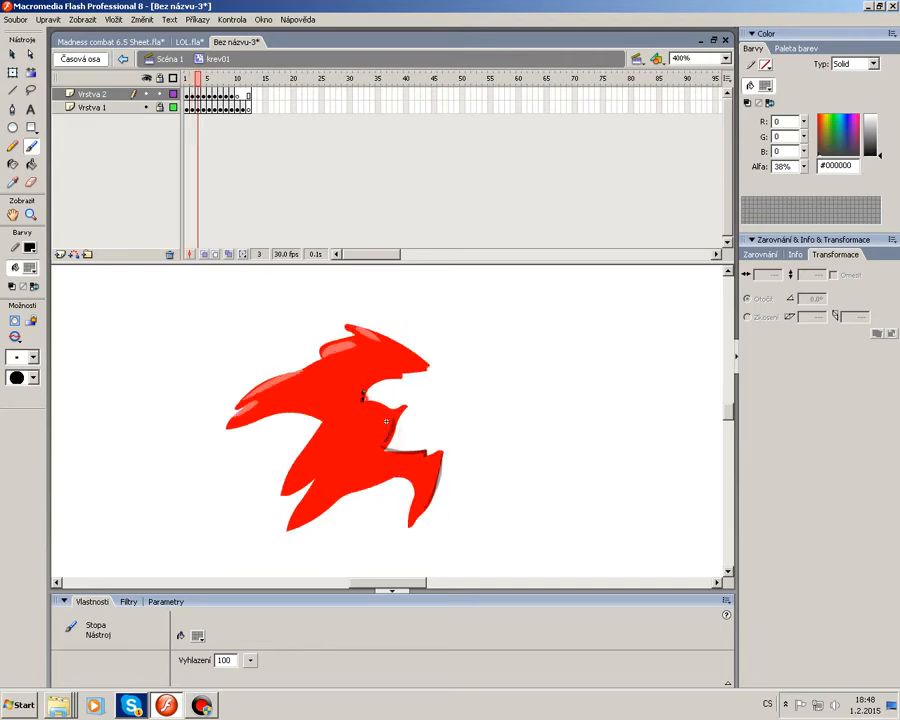
pyautogui.press('.')
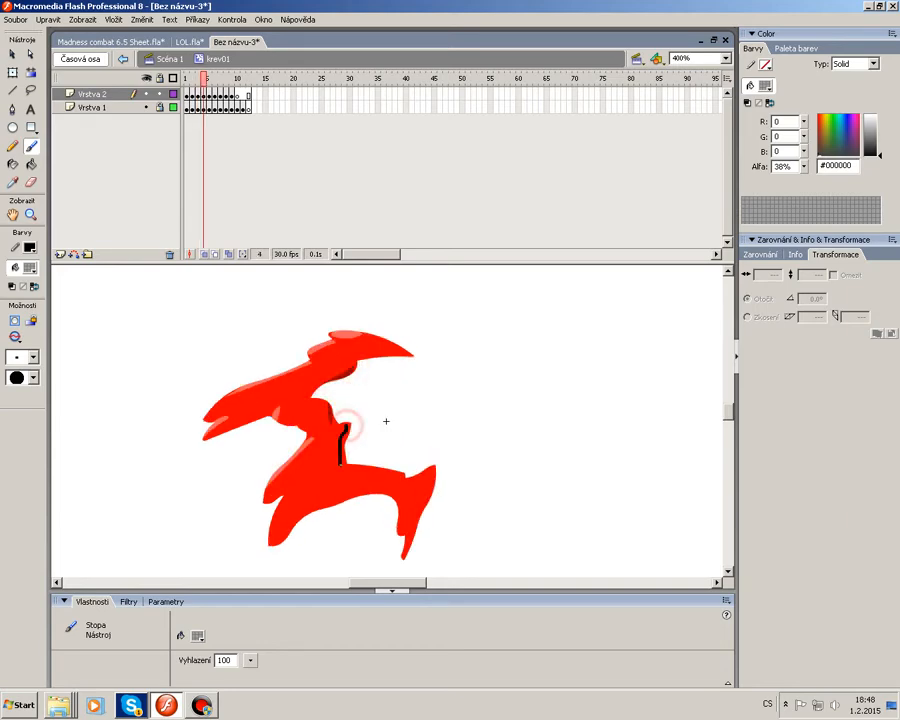
pyautogui.moveTo(352, 460); pyautogui.dragTo(410, 478)
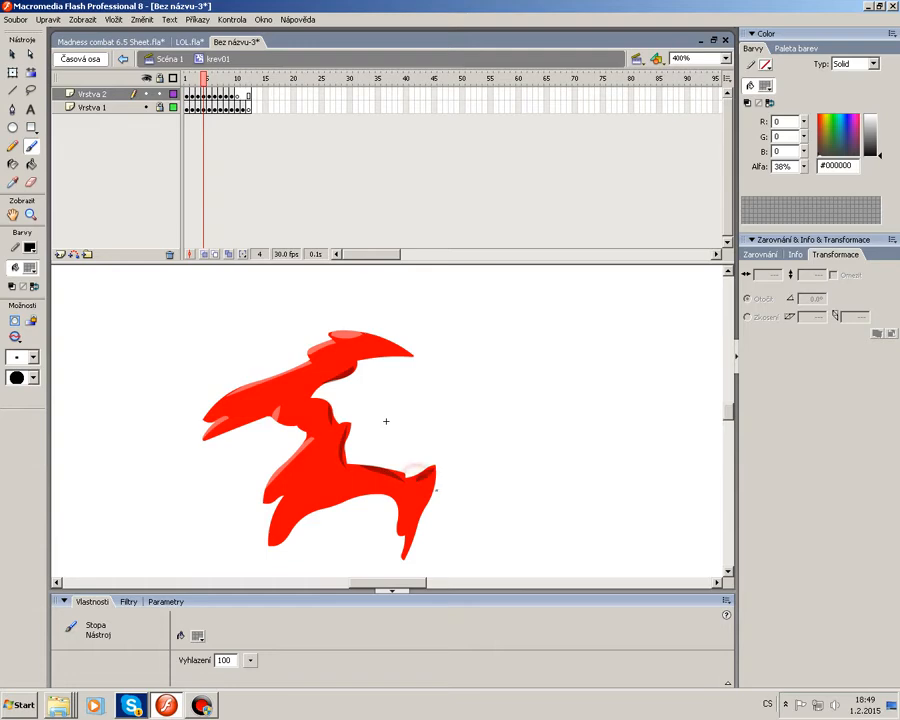
# Brush black shadows along the lower arm, right tip and upper arm of the splash in frame 5.
pyautogui.press('.')
pyautogui.moveTo(312, 487); pyautogui.dragTo(384, 478)
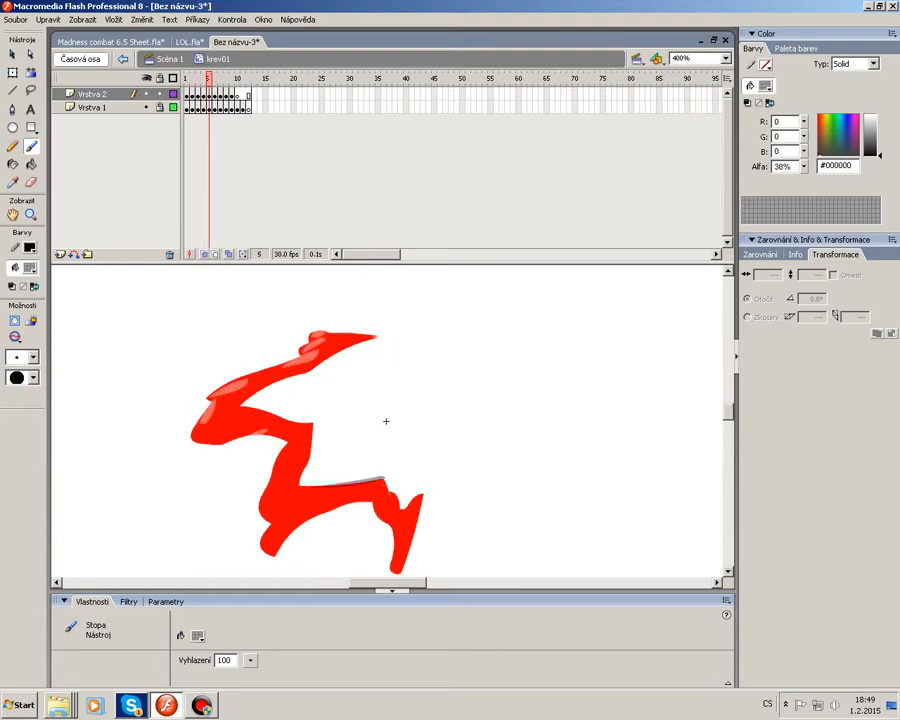
pyautogui.moveTo(405, 540); pyautogui.dragTo(414, 492)
pyautogui.moveTo(265, 415); pyautogui.dragTo(310, 426)
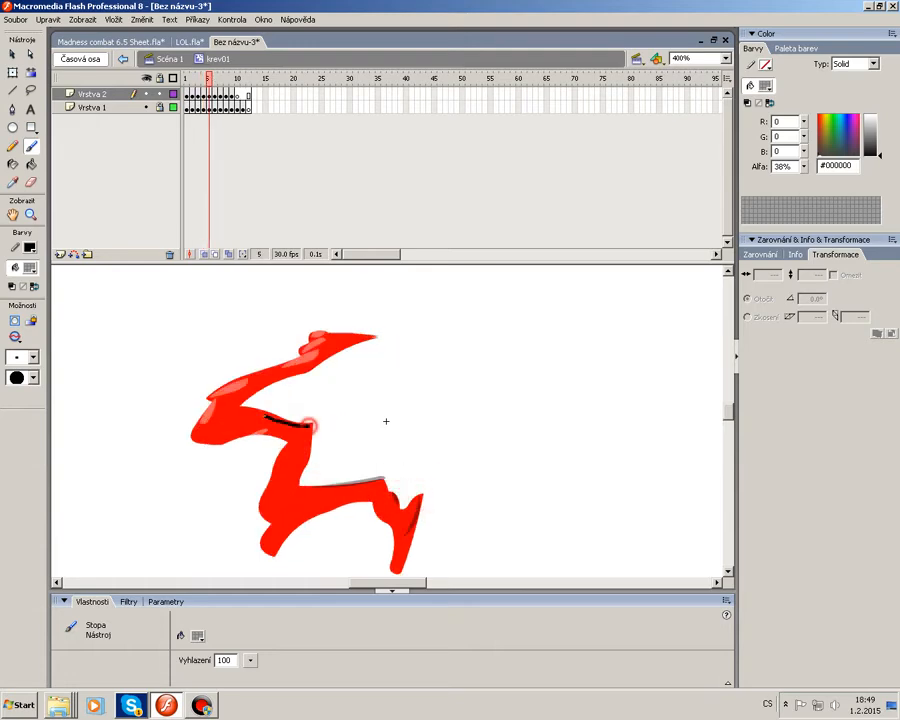
# Brush shadows under the upper and lower arms of the splash in frame 6.
pyautogui.press('.')
pyautogui.moveTo(240, 414); pyautogui.dragTo(310, 421)
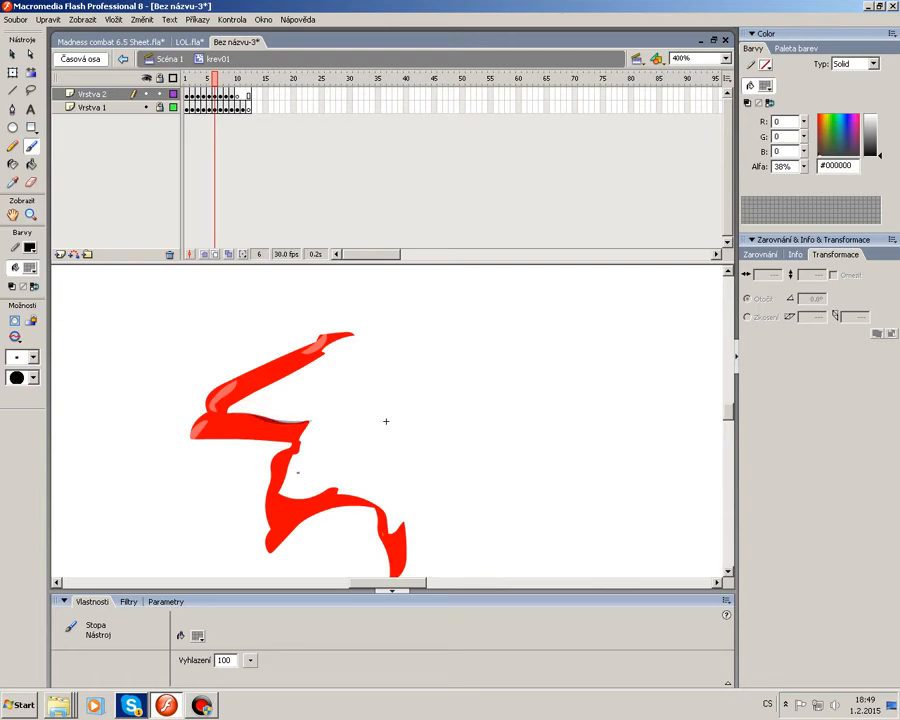
pyautogui.moveTo(279, 495); pyautogui.dragTo(339, 490)
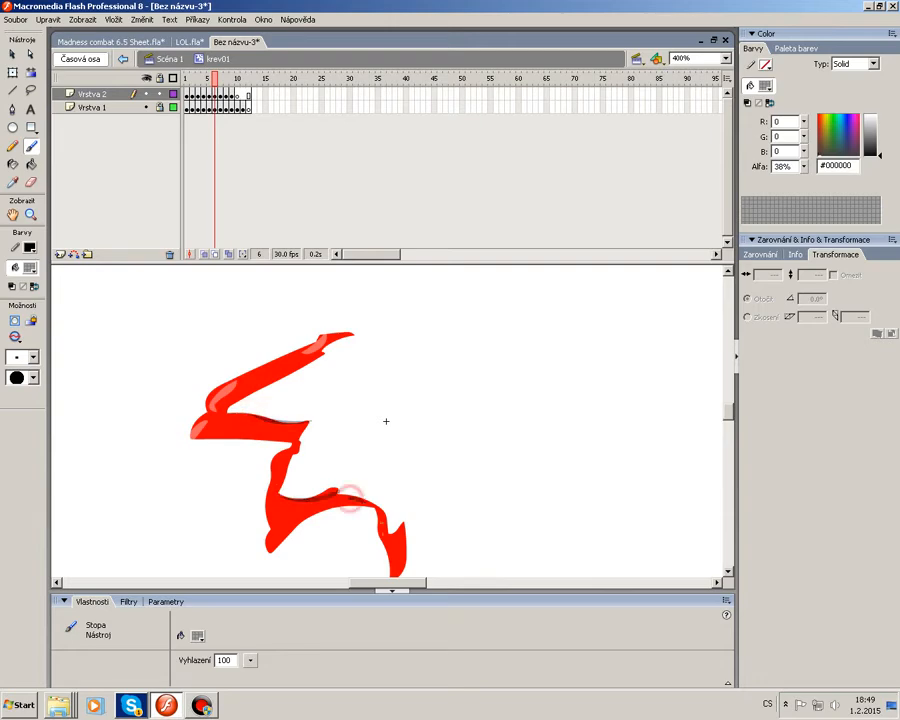
# Shade the upper arm in frame 7, step through frames 8 and 9, and play the animation.
pyautogui.press('.')
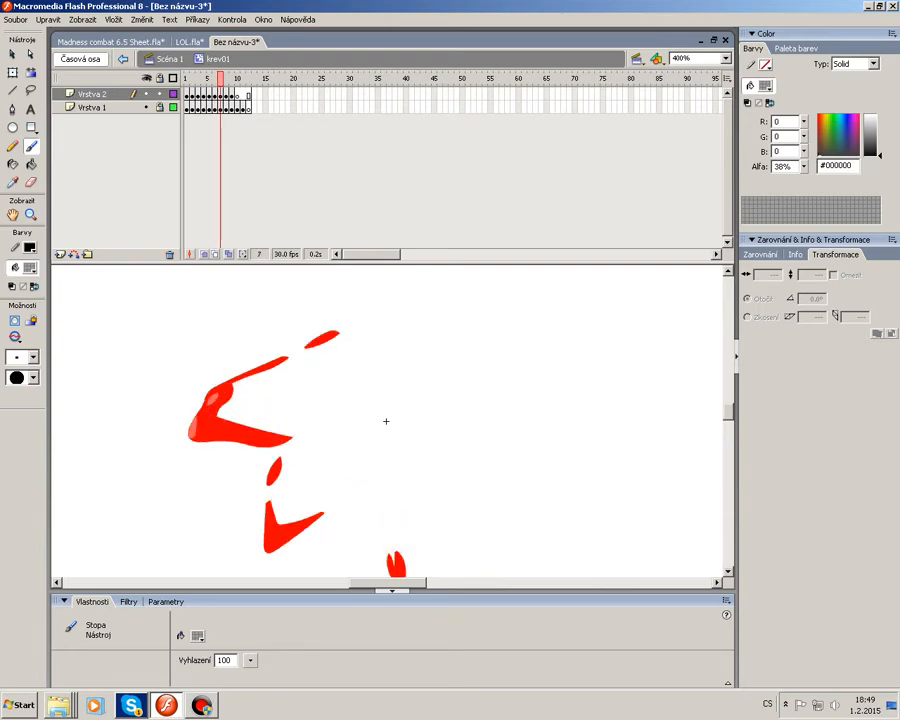
pyautogui.moveTo(214, 425); pyautogui.dragTo(274, 433)
pyautogui.press('.')
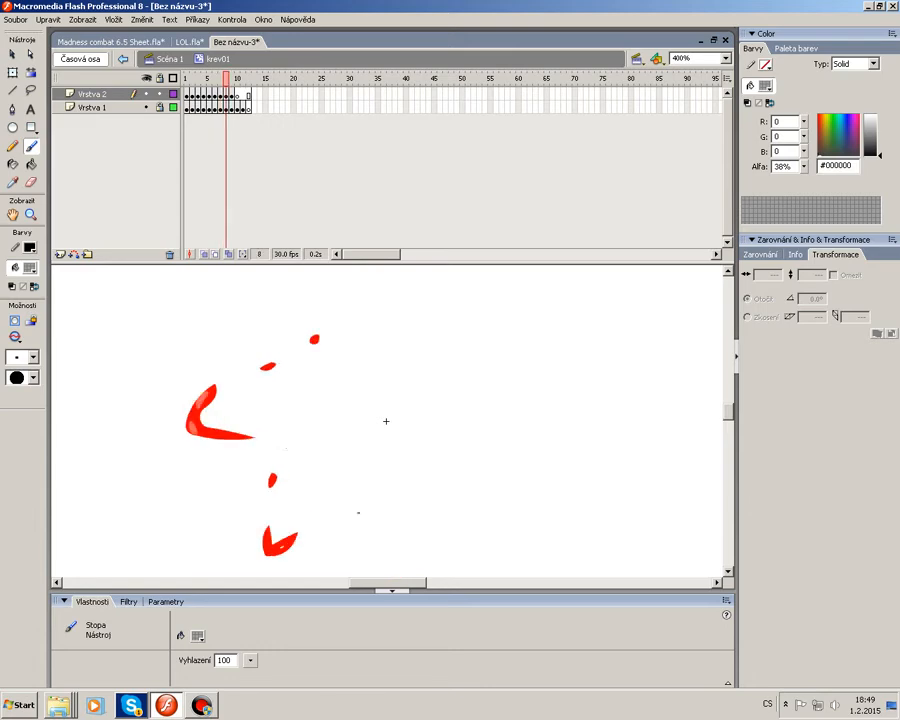
pyautogui.press('.')
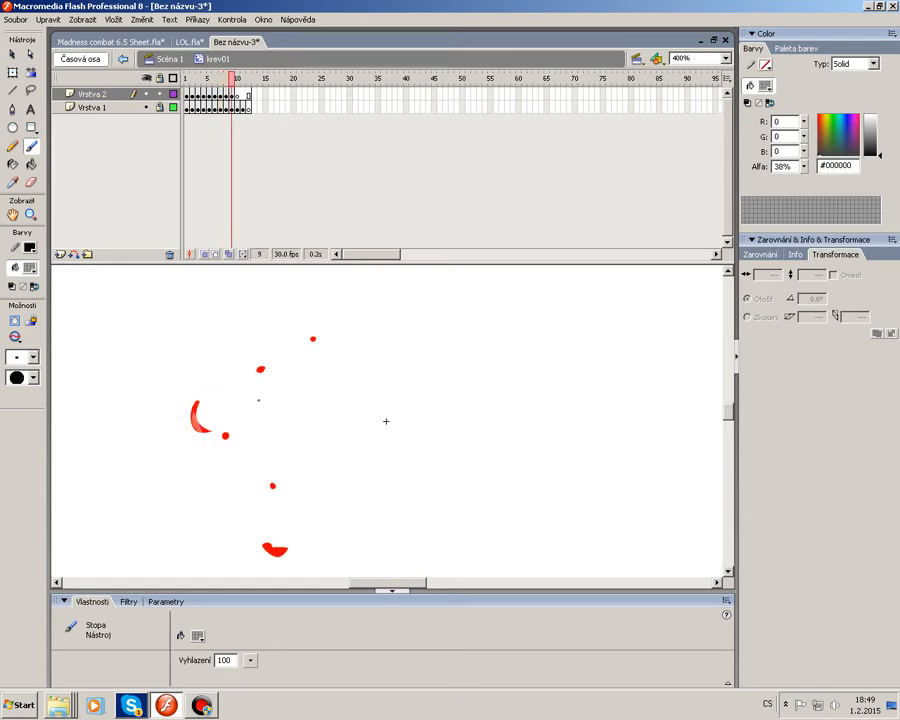
pyautogui.press('Return')
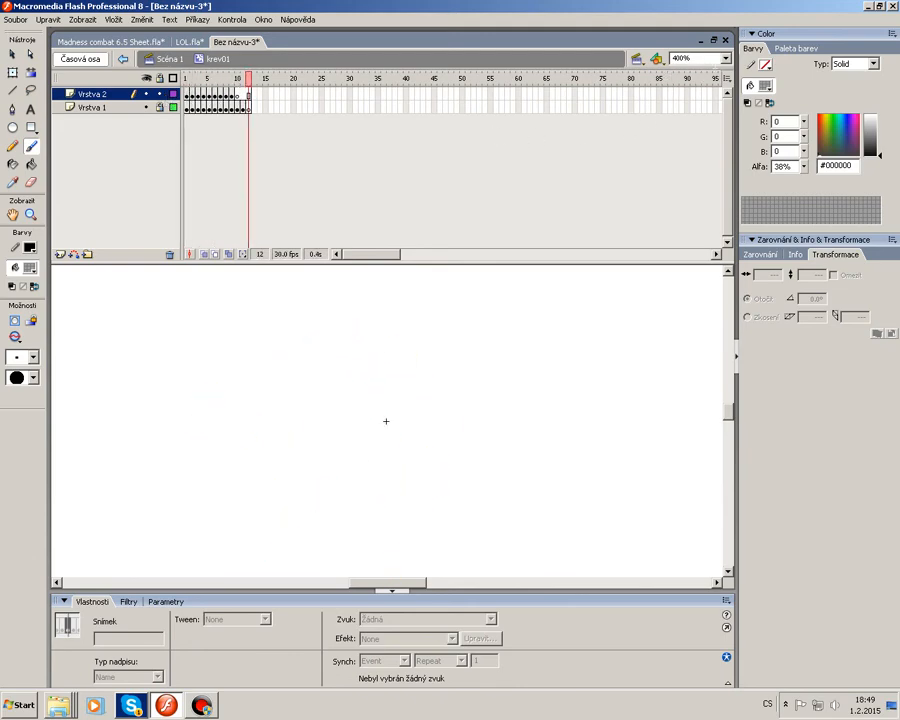
# Set the view zoom to 100% and play the animation again.
pyautogui.click(724, 58)
pyautogui.click(684, 113)
pyautogui.press('Return')
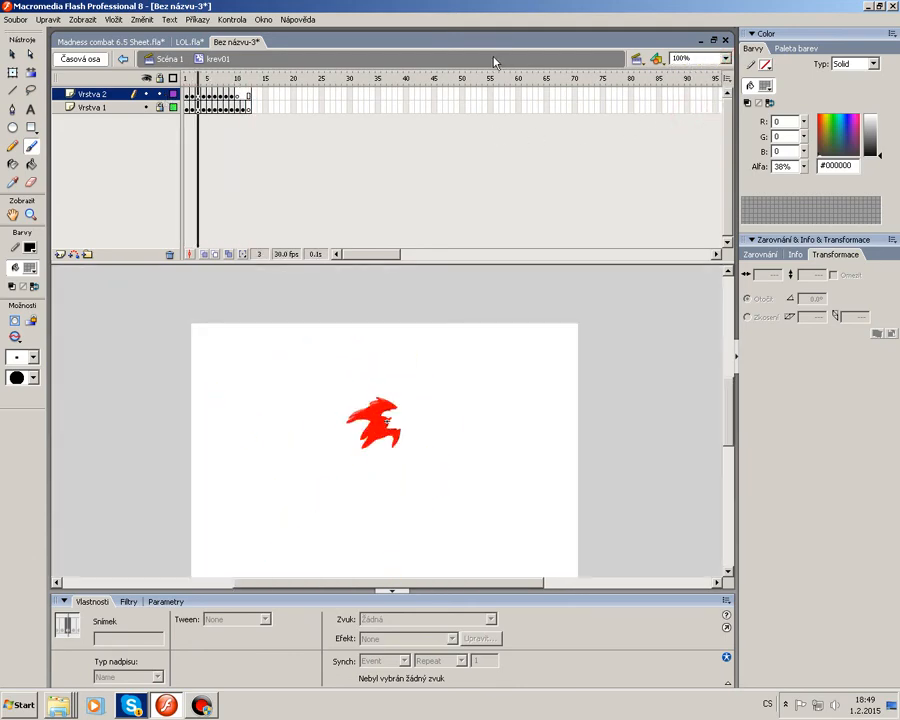
# Lock layer Vrstva 2 and copy frames 1 to 11 of layer Vrstva 1.
pyautogui.click(13, 54)
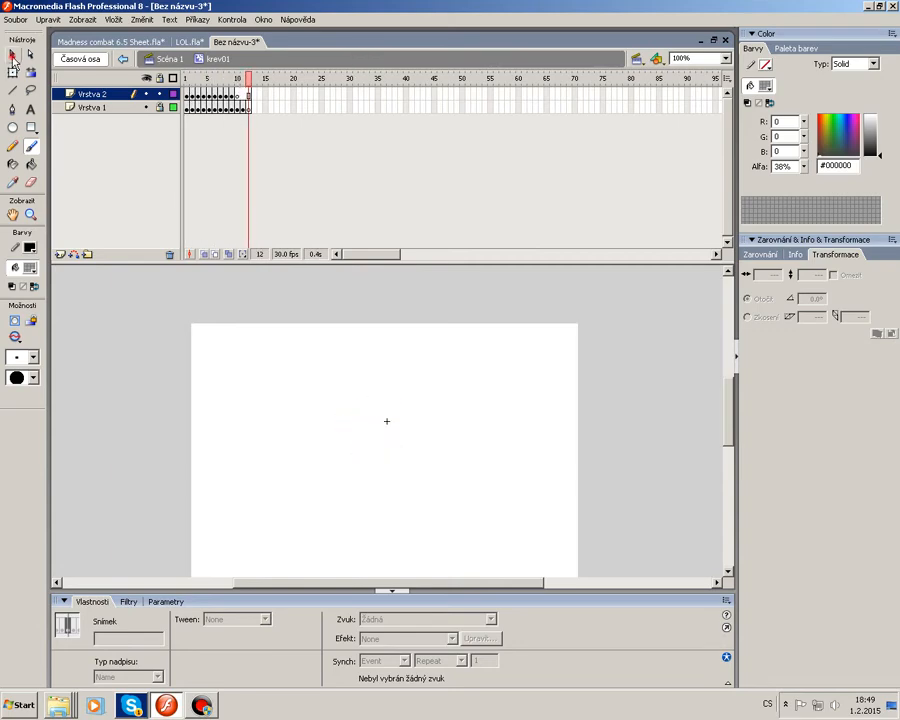
pyautogui.click(160, 94)
pyautogui.click(161, 108)
pyautogui.click(189, 108)
pyautogui.moveTo(202, 80)
pyautogui.mouseDown()
pyautogui.moveTo(189, 84)
pyautogui.moveTo(241, 84)
pyautogui.moveTo(188, 84)
pyautogui.moveTo(196, 100)
pyautogui.mouseUp()
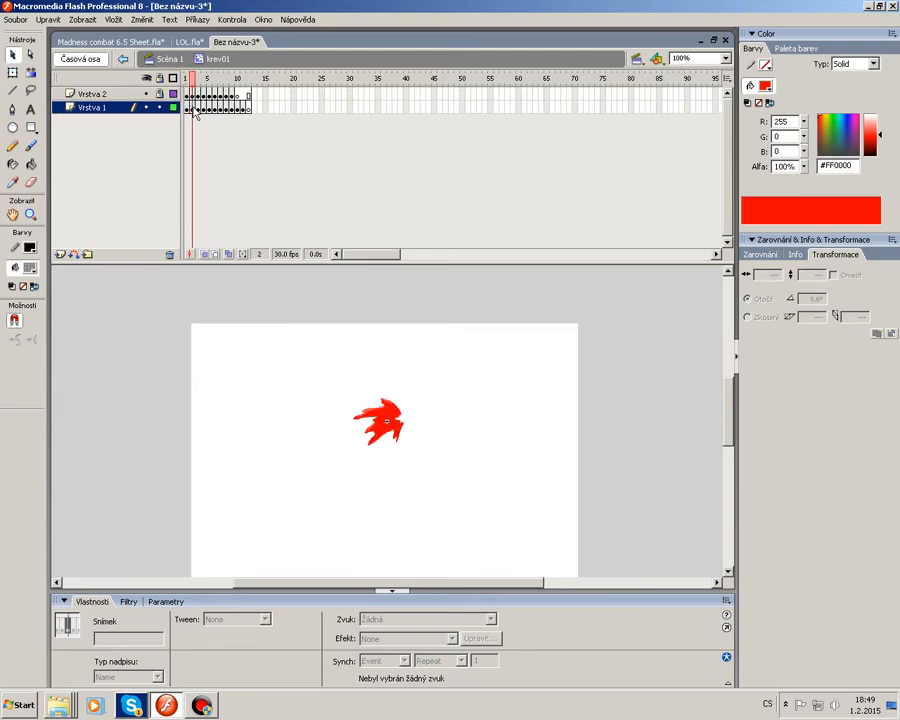
pyautogui.click(189, 108)
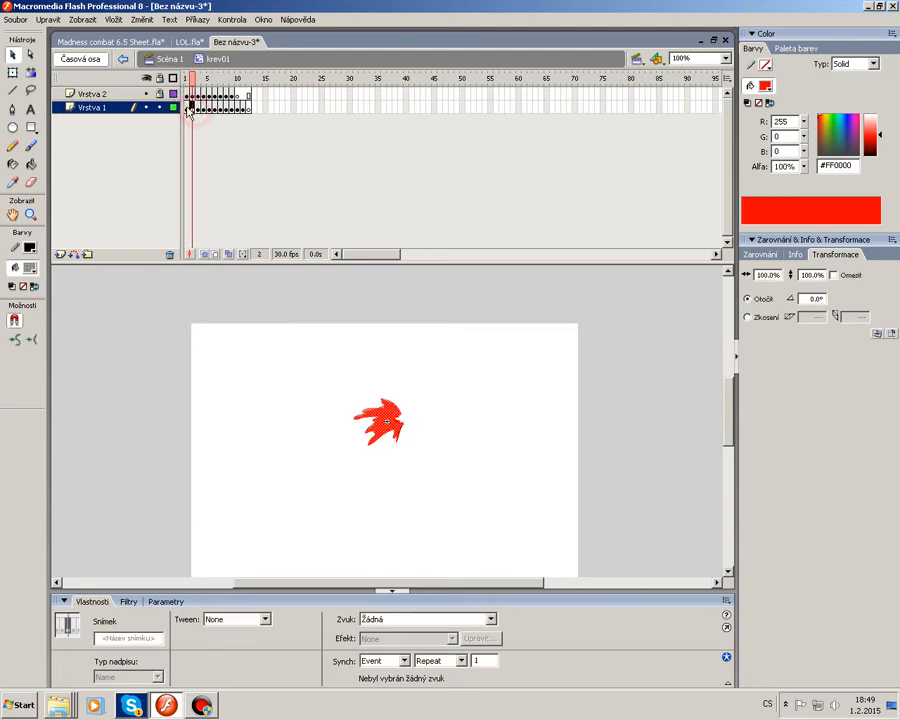
pyautogui.moveTo(187, 110); pyautogui.dragTo(242, 108)
pyautogui.rightClick(242, 108)
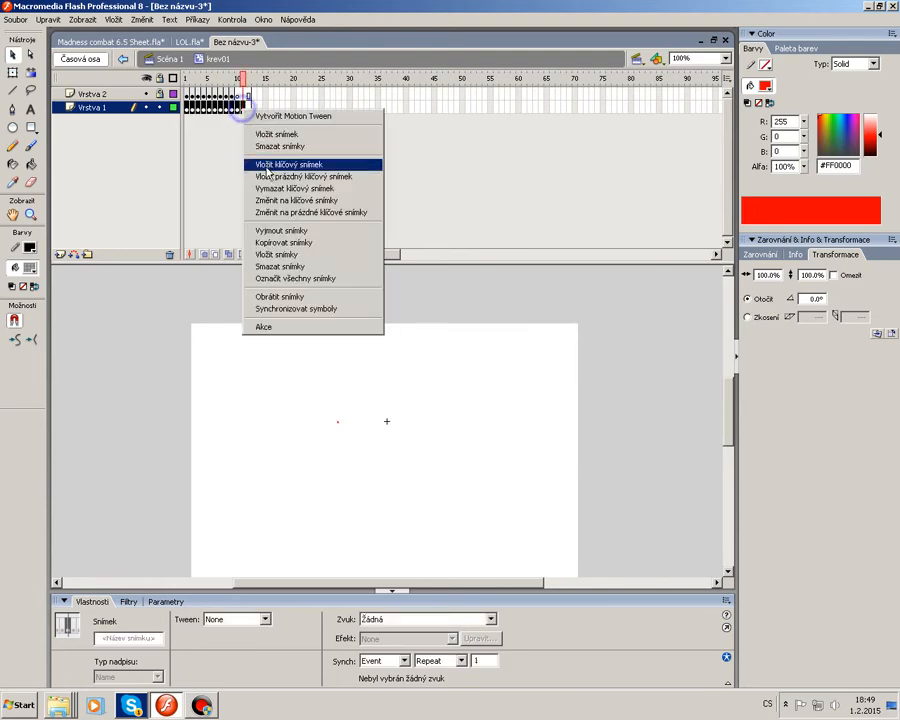
pyautogui.click(280, 242)
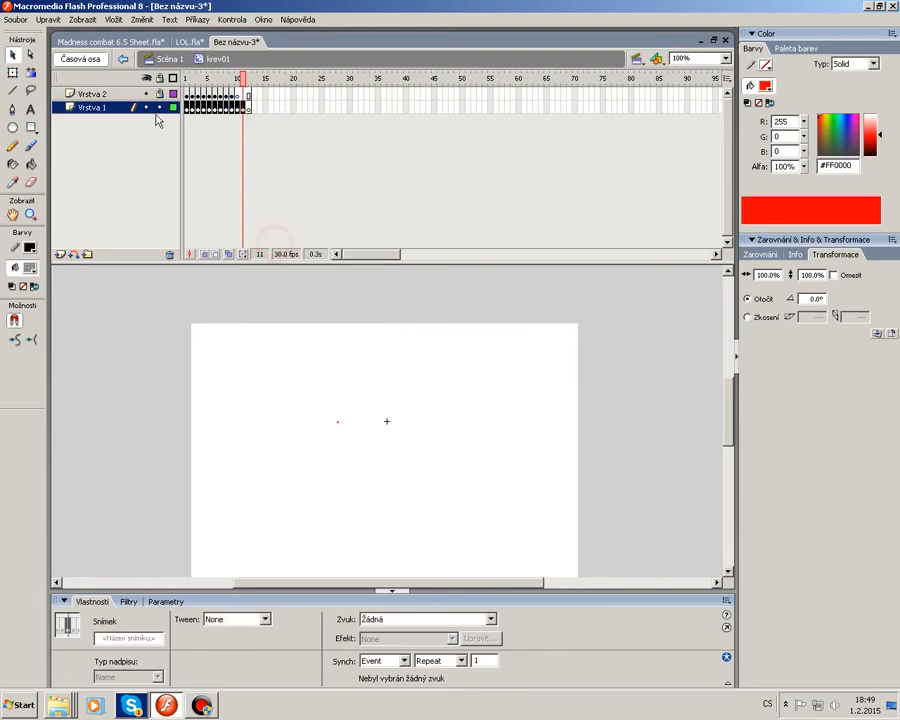
# Add a new layer Vrstva 3 below Vrstva 1 and paste the copied frames into it.
pyautogui.click(60, 254)
pyautogui.moveTo(88, 107); pyautogui.dragTo(88, 121)
pyautogui.rightClick(224, 337)
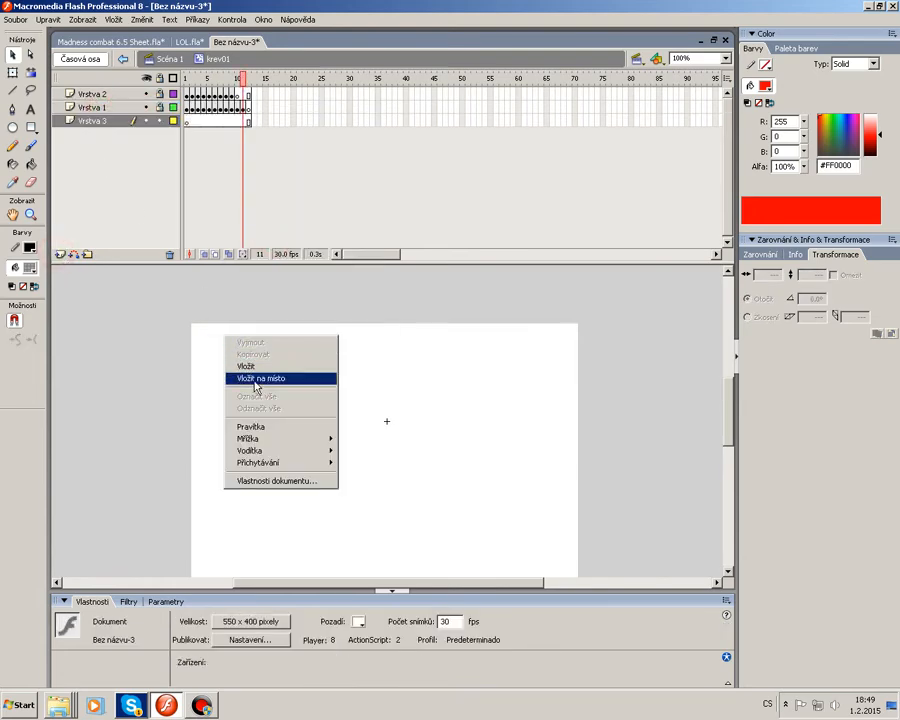
pyautogui.click(258, 379)
pyautogui.rightClick(192, 123)
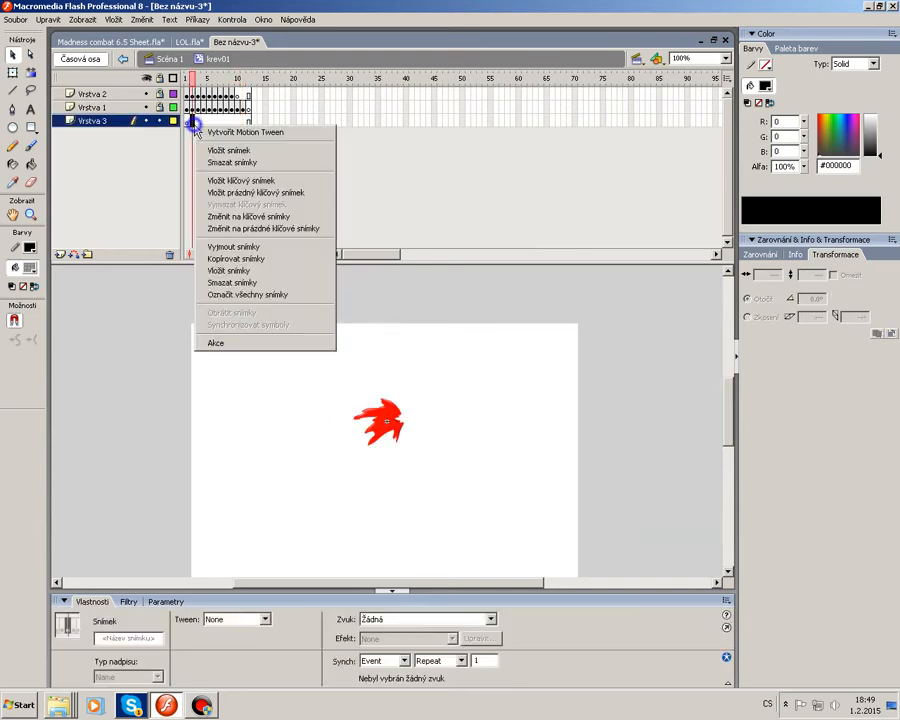
pyautogui.click(190, 123)
pyautogui.rightClick(190, 123)
pyautogui.click(243, 268)
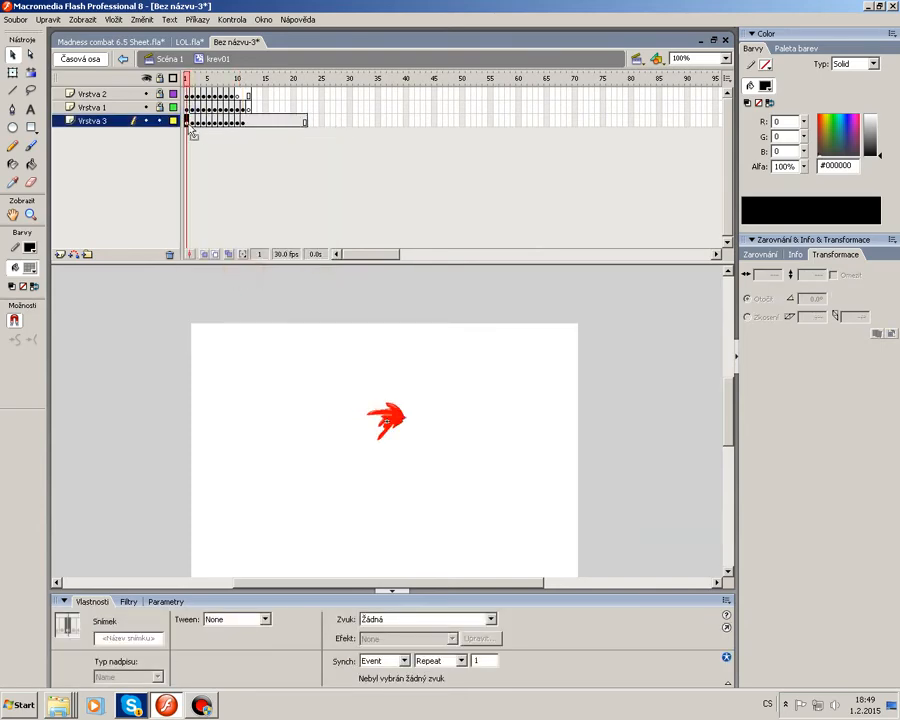
# Remove the surplus frames pasted beyond the end of the animation on all layers.
pyautogui.moveTo(248, 122); pyautogui.dragTo(193, 123)
pyautogui.moveTo(307, 108); pyautogui.dragTo(265, 127)
pyautogui.moveTo(333, 98); pyautogui.dragTo(257, 123)
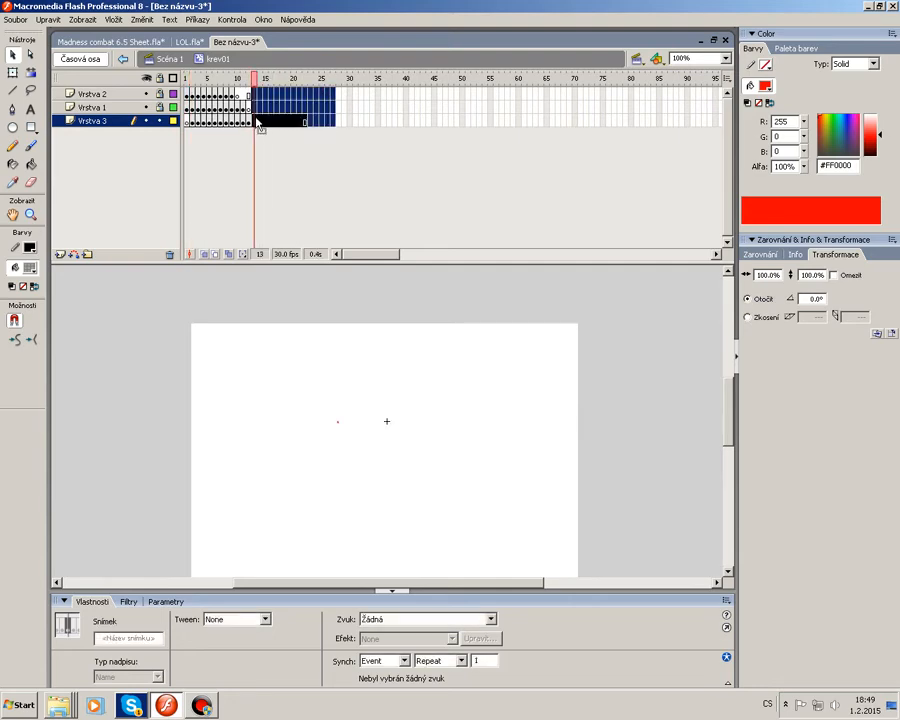
pyautogui.rightClick(256, 119)
pyautogui.click(288, 156)
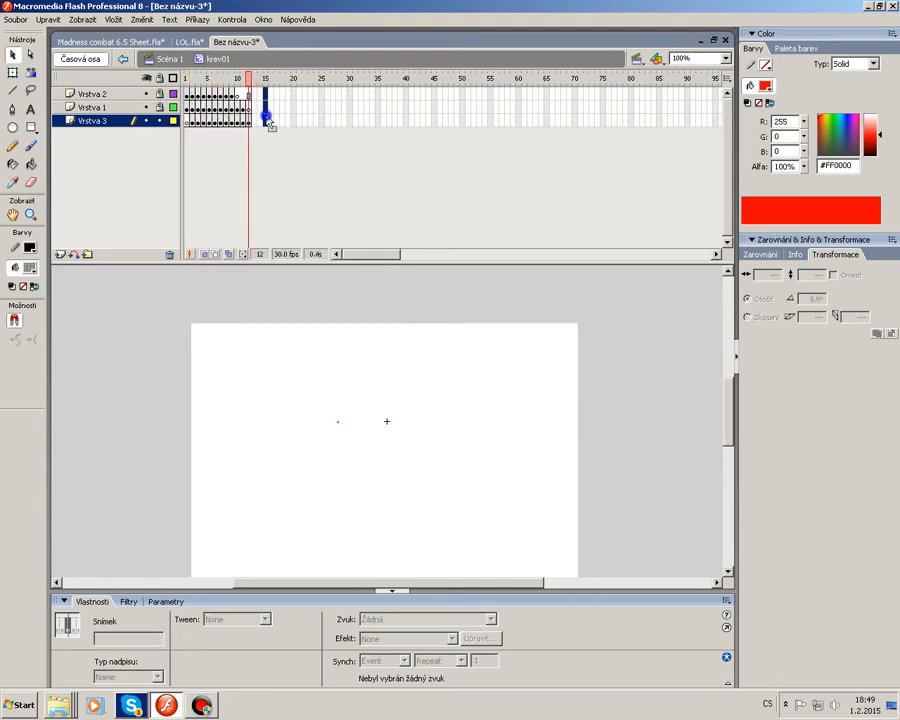
pyautogui.click(307, 147)
pyautogui.press('F5')
# Insert a blank keyframe at frame 13 of Vrstva 3 and play the animation.
pyautogui.moveTo(239, 80); pyautogui.dragTo(187, 82)
pyautogui.click(255, 122)
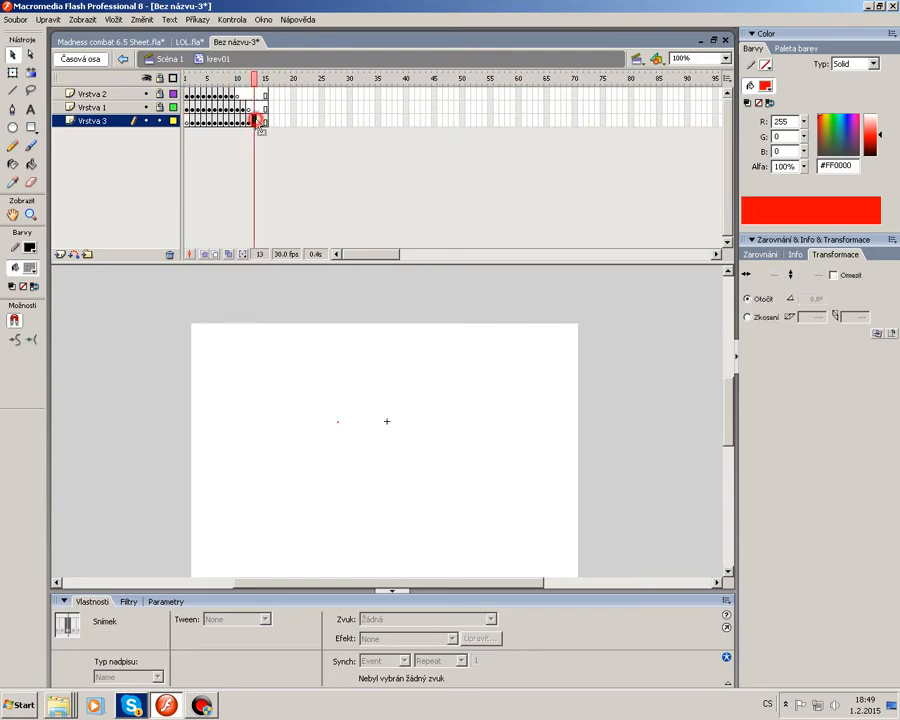
pyautogui.press('F7')
pyautogui.press('Return')
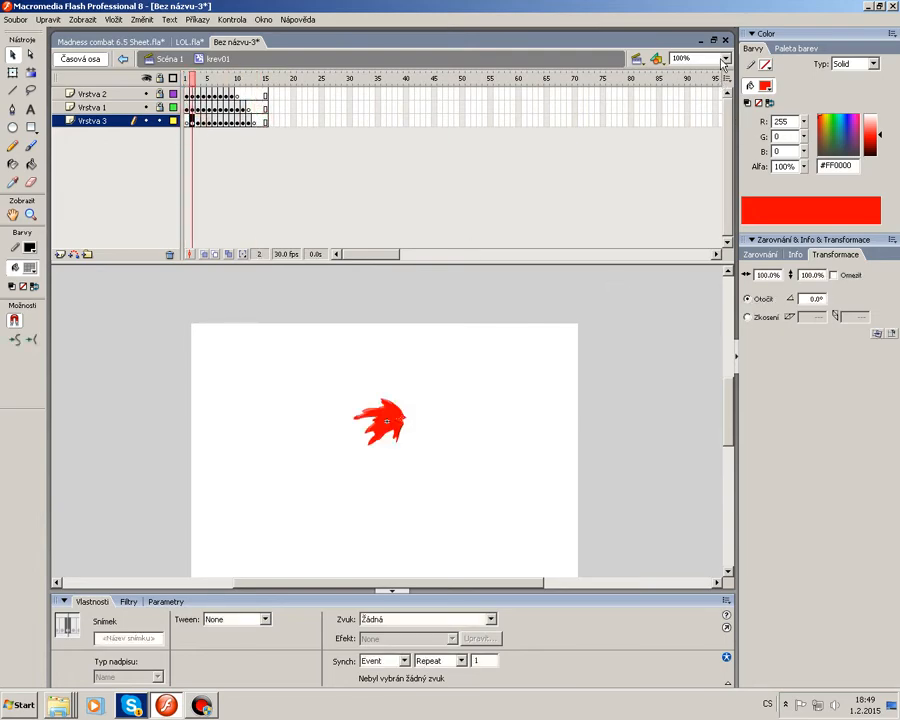
# Zoom to 200% and show layers Vrstva 1 and Vrstva 2 as outlines.
pyautogui.click(724, 62)
pyautogui.click(690, 122)
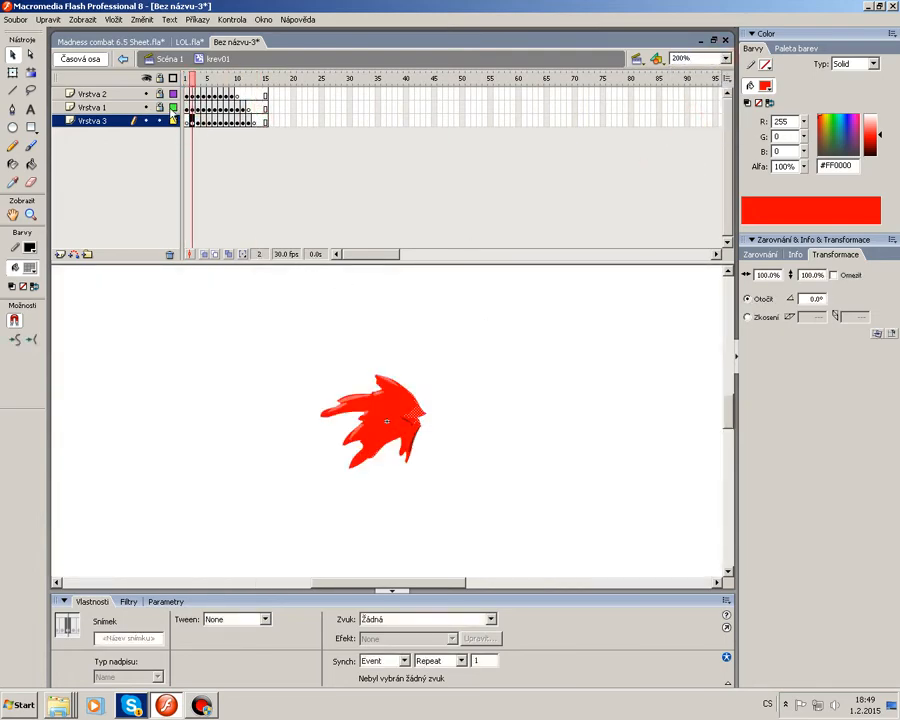
pyautogui.moveTo(173, 108); pyautogui.dragTo(173, 97)
# Select all shapes in frame 2 of Vrstva 3 and set their red fill alpha to 16%.
pyautogui.click(537, 360)
pyautogui.click(482, 351)
pyautogui.hotkey('ctrl', 'a')
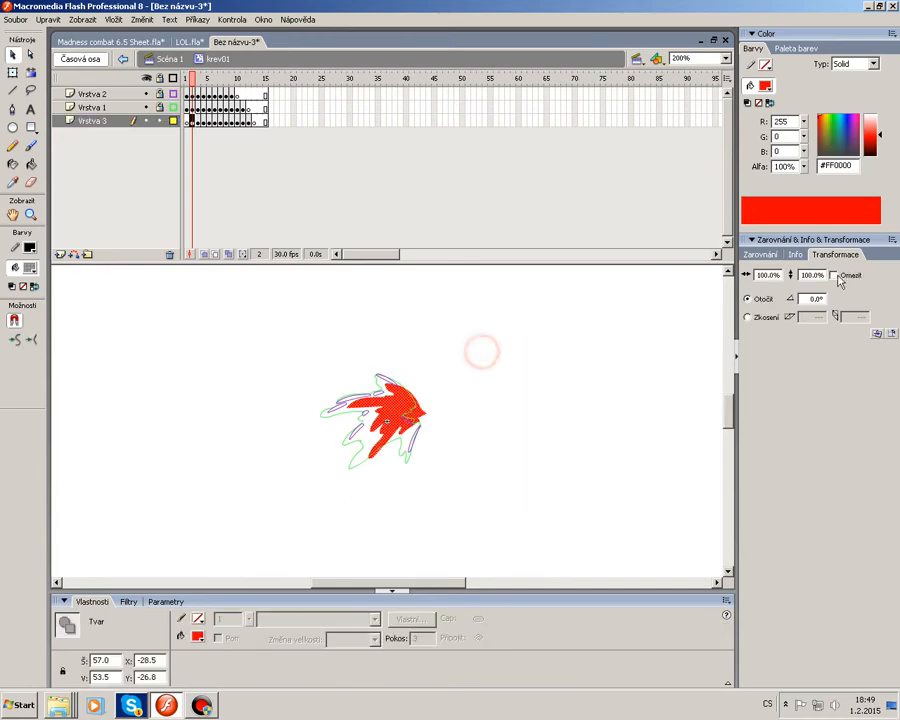
pyautogui.moveTo(803, 168); pyautogui.dragTo(813, 237)
pyautogui.click(504, 276)
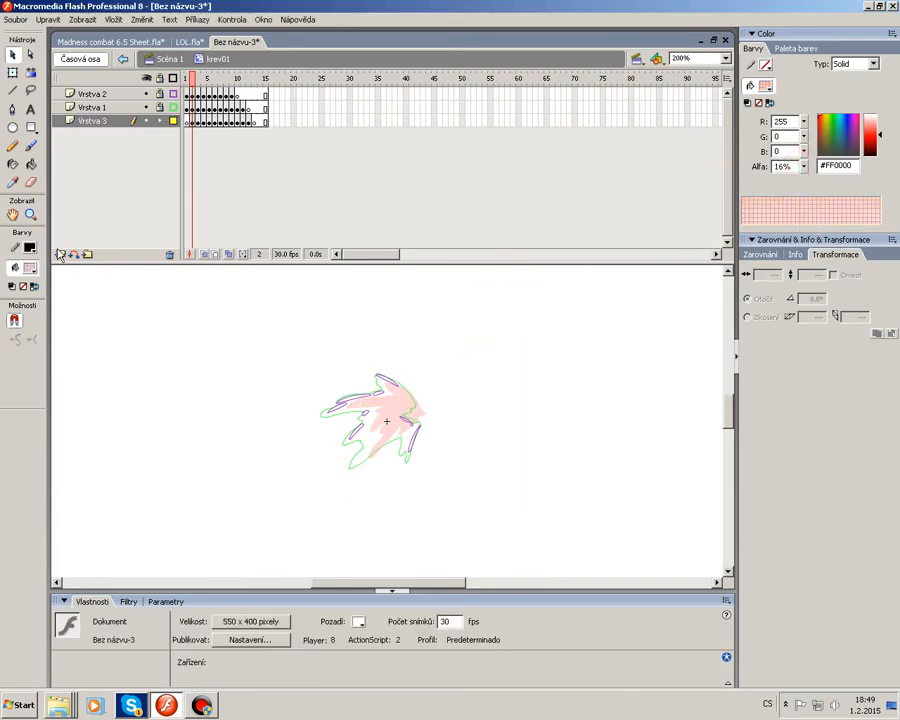
# Fill the splash shapes of Vrstva 3 in frames 3 and 4 with the 16% red using the Paint Bucket.
pyautogui.click(31, 163)
pyautogui.press('.')
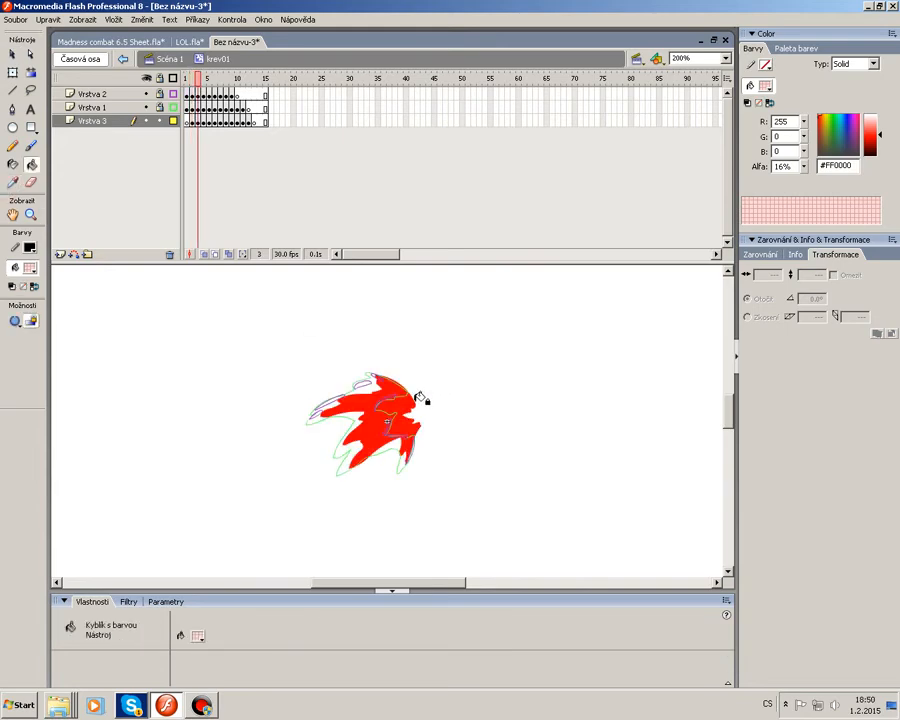
pyautogui.click(401, 421)
pyautogui.press('.')
pyautogui.click(373, 416)
# Undo the last fill and fill the splash in frame 6 with the translucent red.
pyautogui.press('.')
# Fill the splash pieces in frame 8 with the translucent red.
pyautogui.press('.')
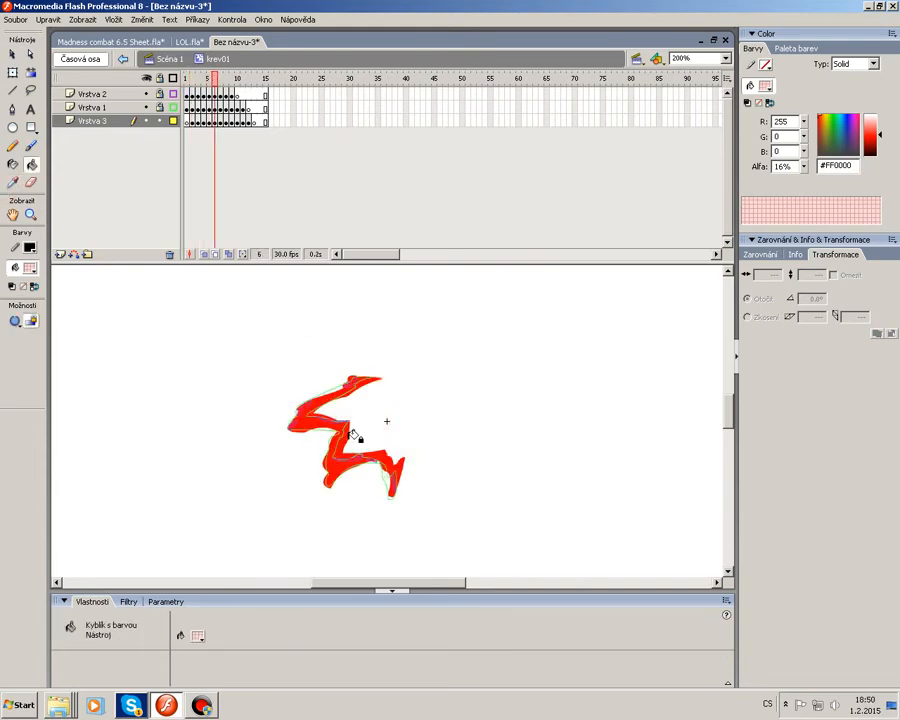
pyautogui.hotkey('ctrl', 'z')
pyautogui.click(358, 449)
pyautogui.press('.')
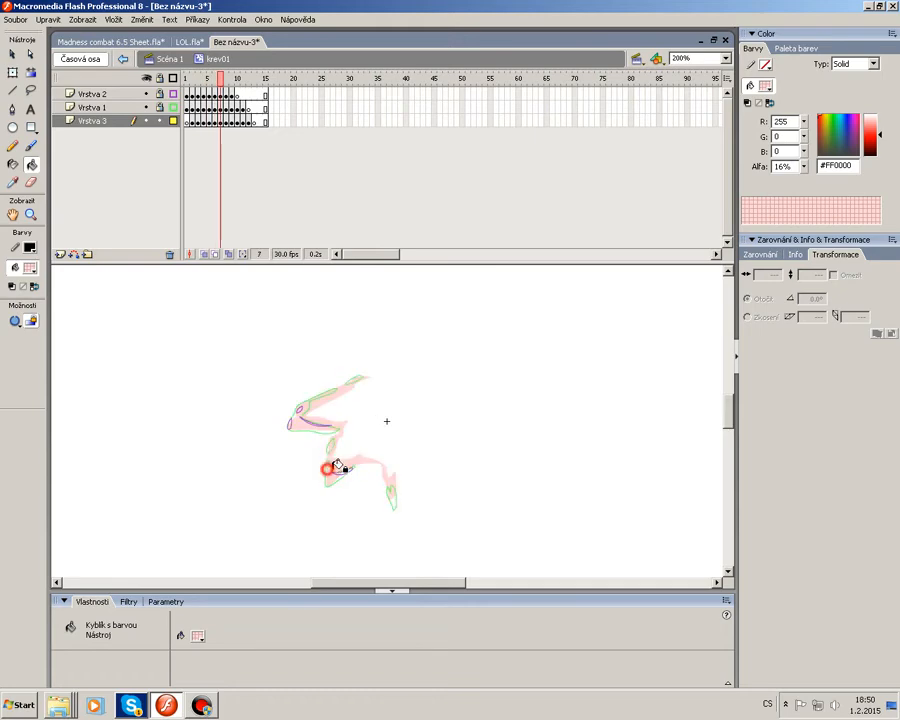
pyautogui.press('.')
pyautogui.click(332, 448)
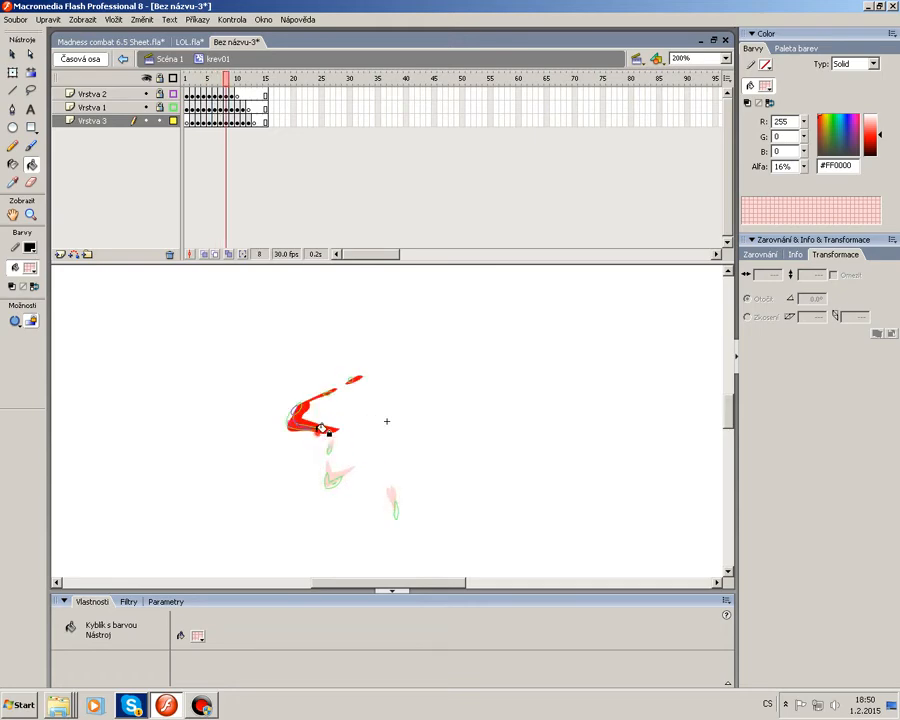
pyautogui.click(310, 418)
pyautogui.click(355, 376)
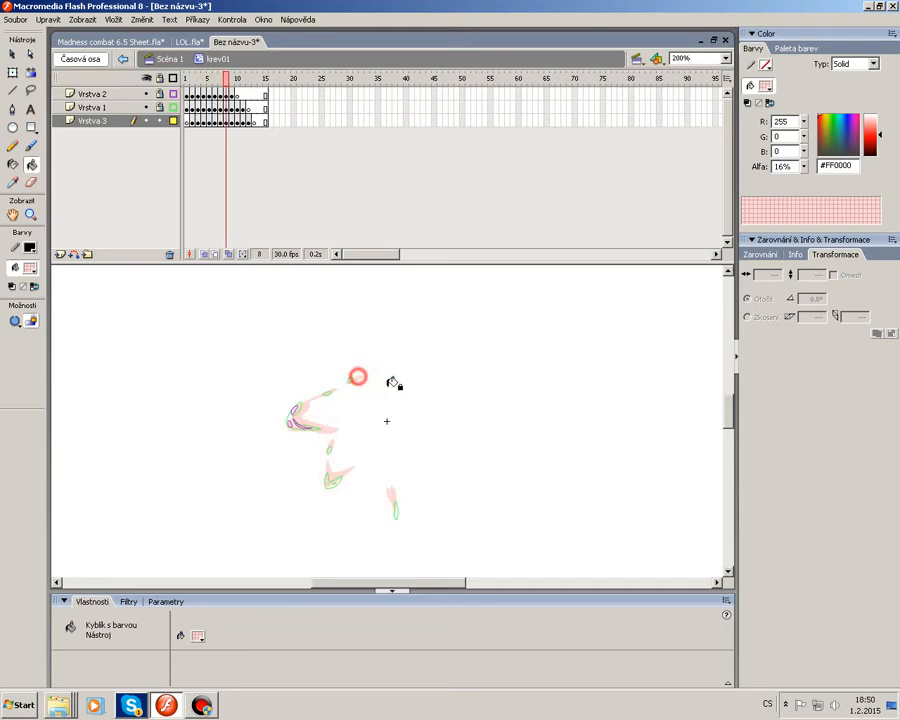
# Zoom to 400% and advance to frame 9.
pyautogui.click(725, 58)
pyautogui.click(676, 124)
pyautogui.press('.')
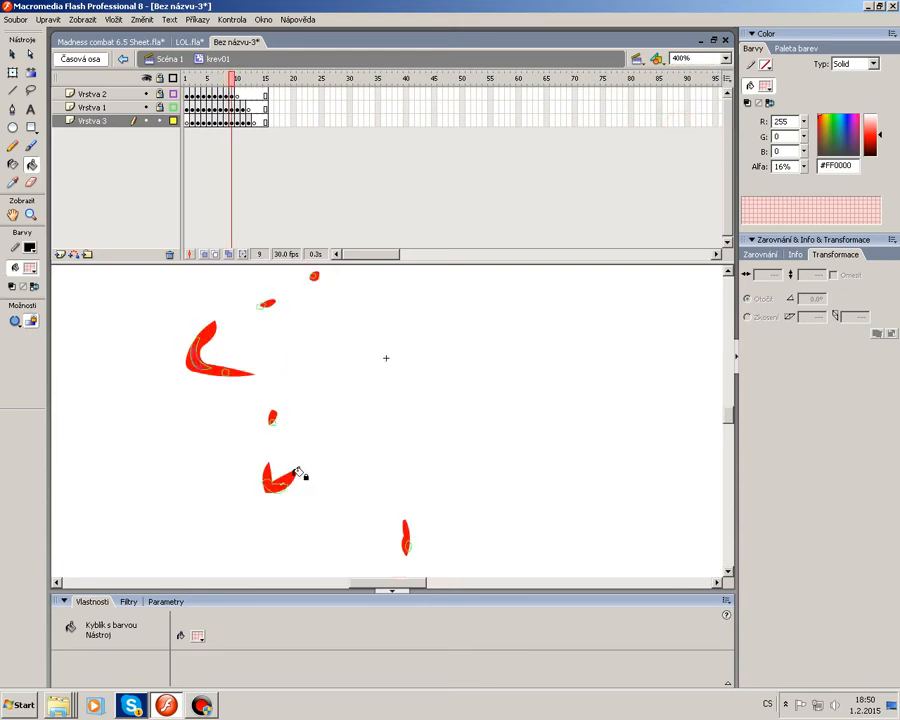
# Fill the splash pieces of Vrstva 3 in frame 9 with the 16% translucent red using the Paint Bucket.
pyautogui.click(281, 473)
pyautogui.click(272, 415)
pyautogui.click(212, 367)
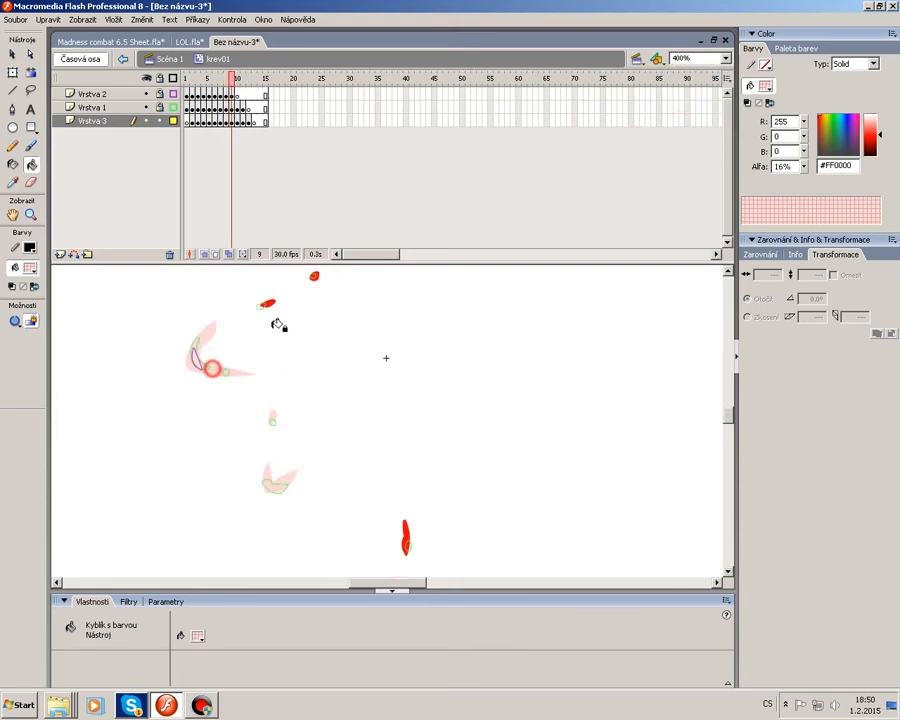
pyautogui.click(267, 303)
pyautogui.click(314, 276)
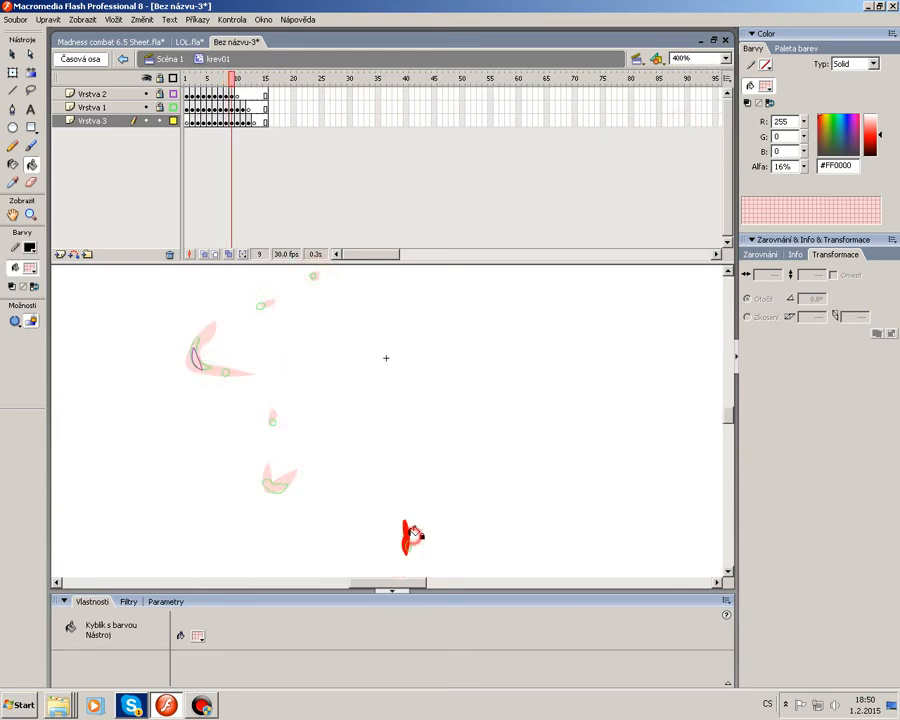
pyautogui.click(409, 535)
# Advance to frame 10 and fill its splash pieces with the translucent red.
pyautogui.press('.')
pyautogui.click(408, 544)
pyautogui.click(276, 484)
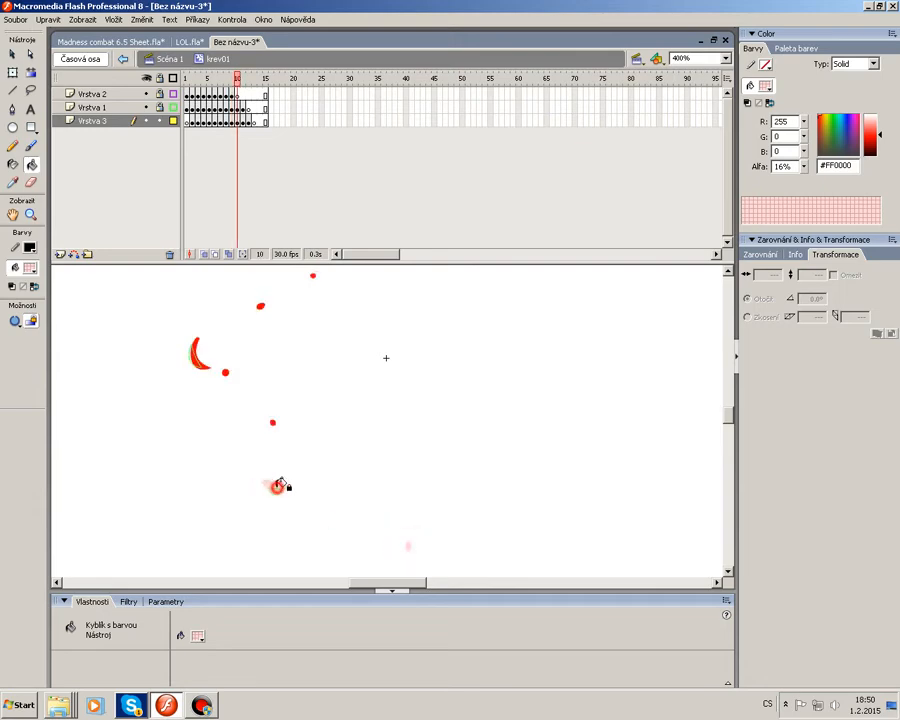
pyautogui.click(271, 420)
pyautogui.click(225, 371)
pyautogui.click(199, 364)
pyautogui.click(261, 305)
pyautogui.click(313, 275)
# Fill the remaining splash pieces in frames 11 and 12 with the translucent red.
pyautogui.press('.')
pyautogui.click(195, 360)
pyautogui.click(277, 489)
pyautogui.press('.')
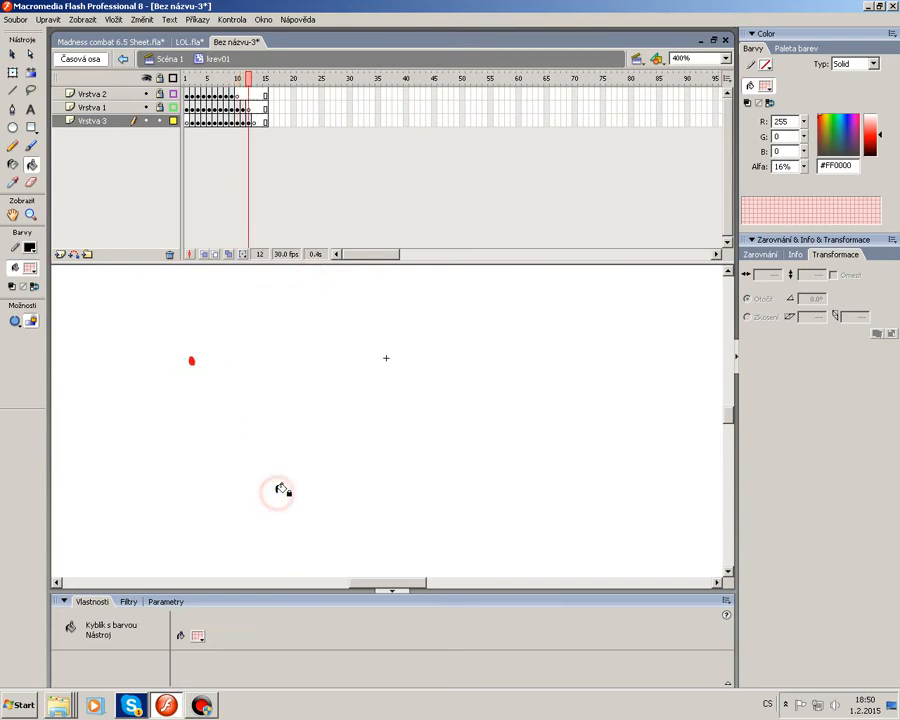
pyautogui.click(193, 357)
# Play the krev01 animation from frame 1 at 200% zoom to preview the shading, then zoom to 100%.
pyautogui.click(727, 58)
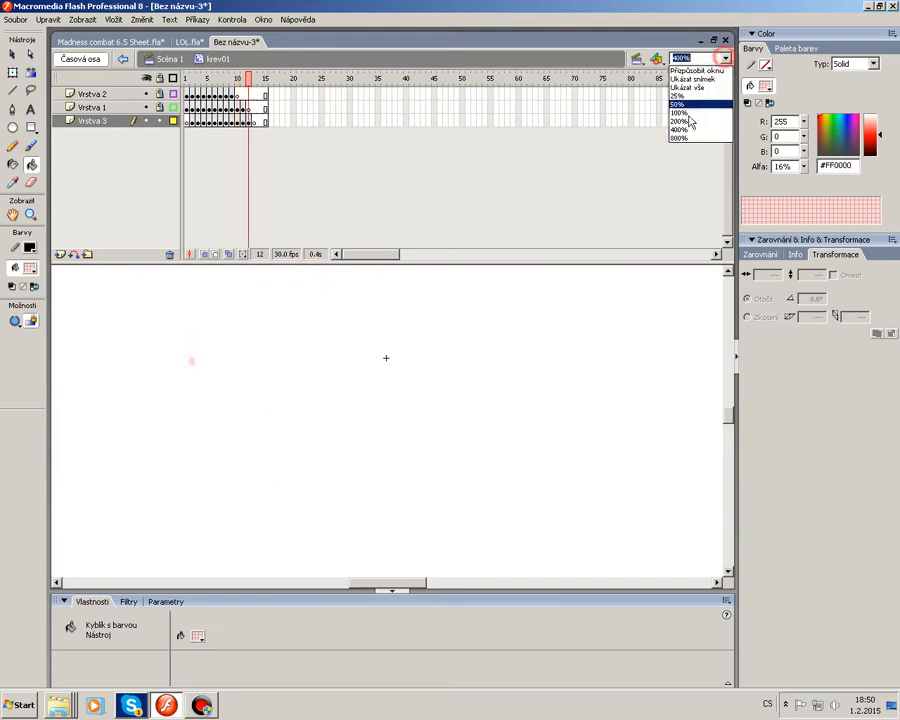
pyautogui.click(685, 118)
pyautogui.click(144, 121)
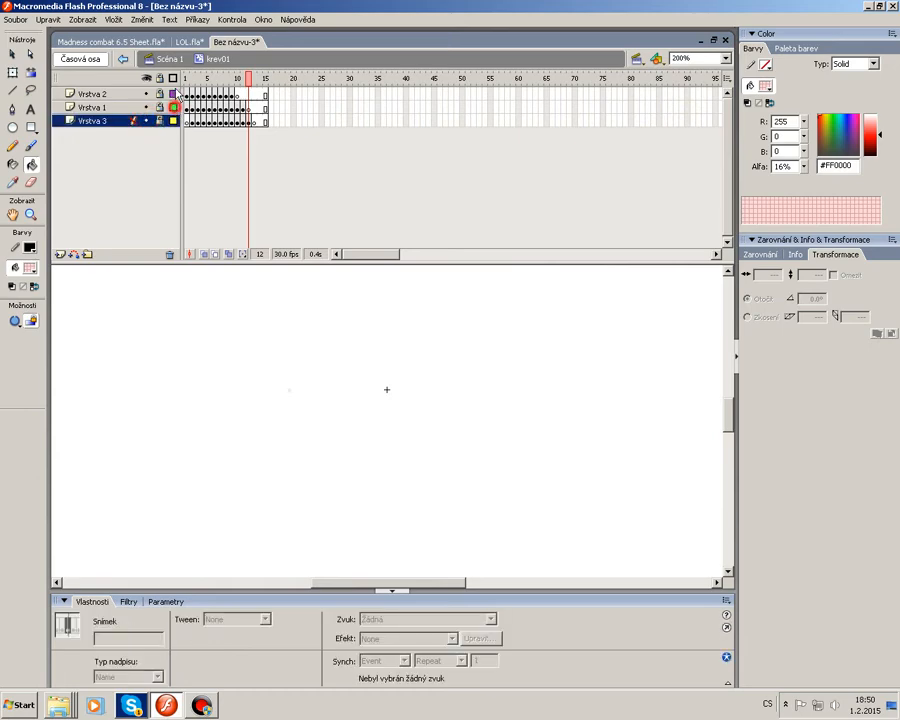
pyautogui.click(190, 79)
pyautogui.press('Return')
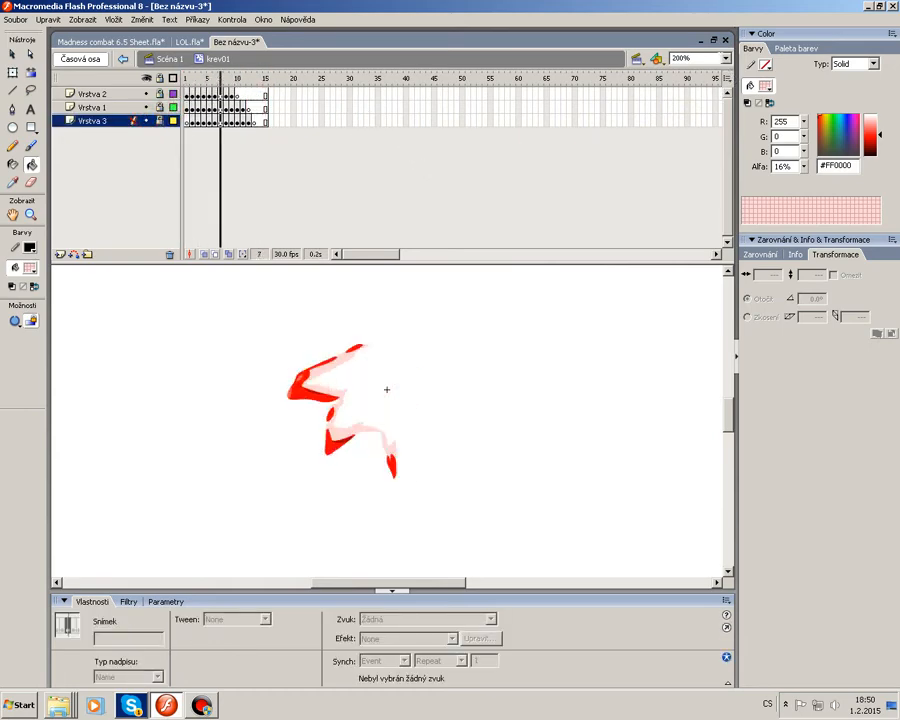
pyautogui.click(727, 58)
pyautogui.click(695, 114)
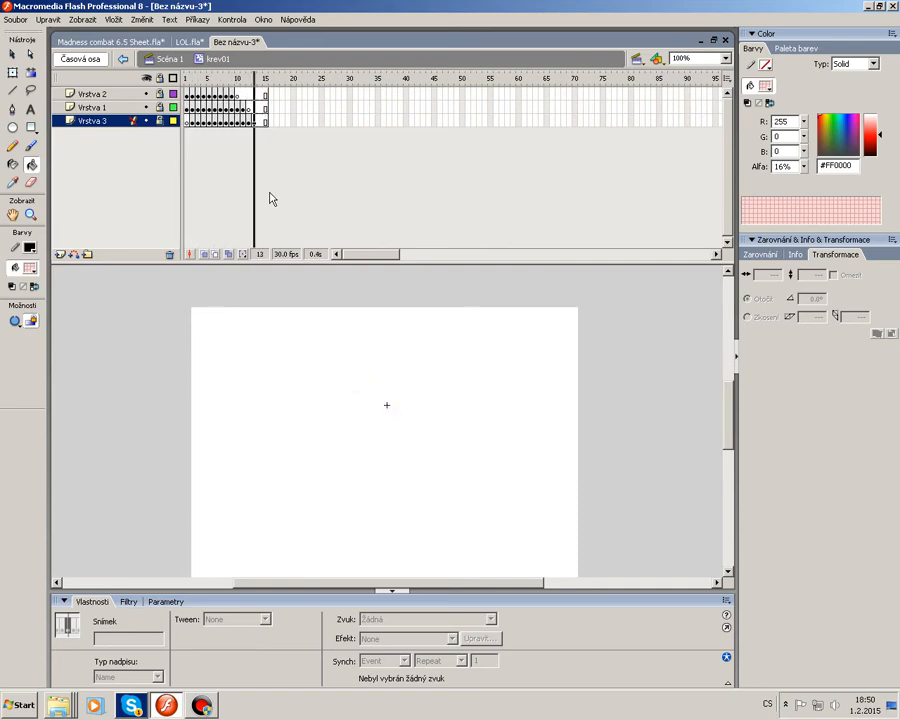
# Return to Scene 1 and set the krev01 instance's behavior to Graphic with Play Once looping.
pyautogui.click(12, 55)
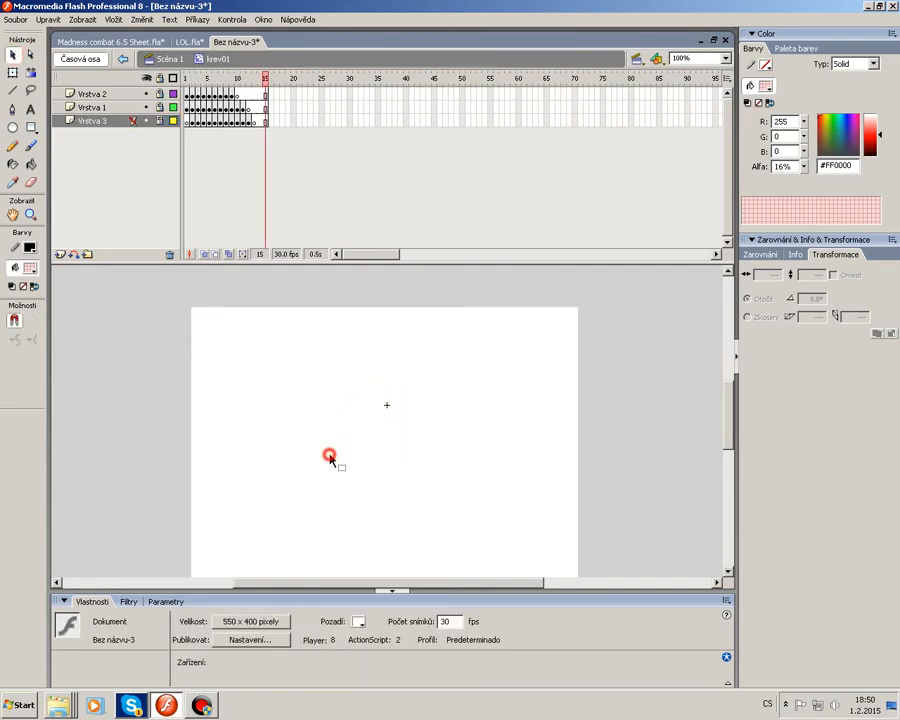
pyautogui.doubleClick(326, 454)
pyautogui.click(155, 619)
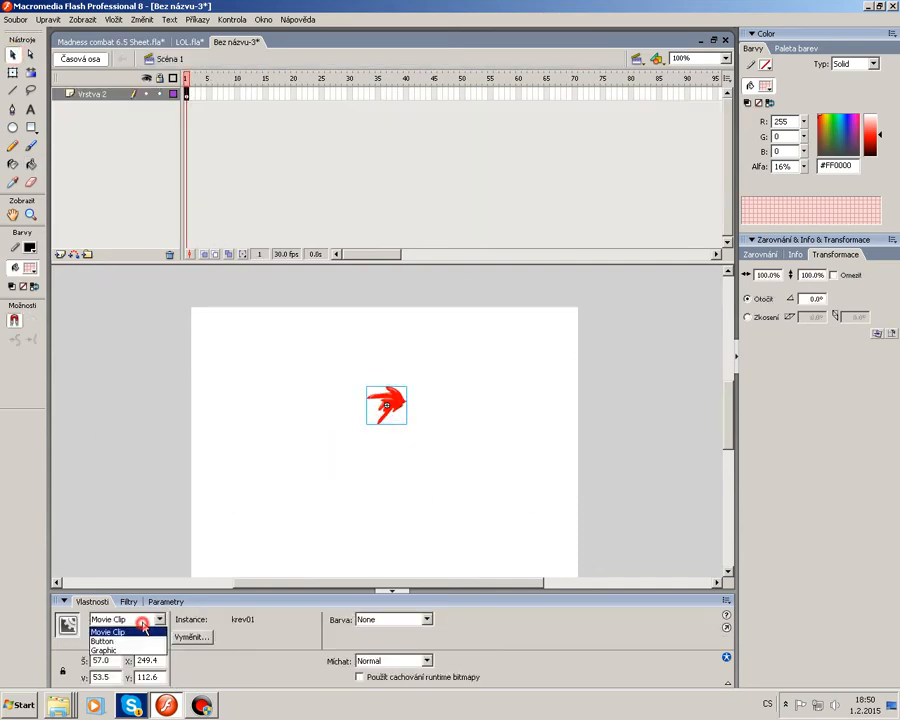
pyautogui.click(110, 646)
pyautogui.click(268, 637)
pyautogui.click(240, 659)
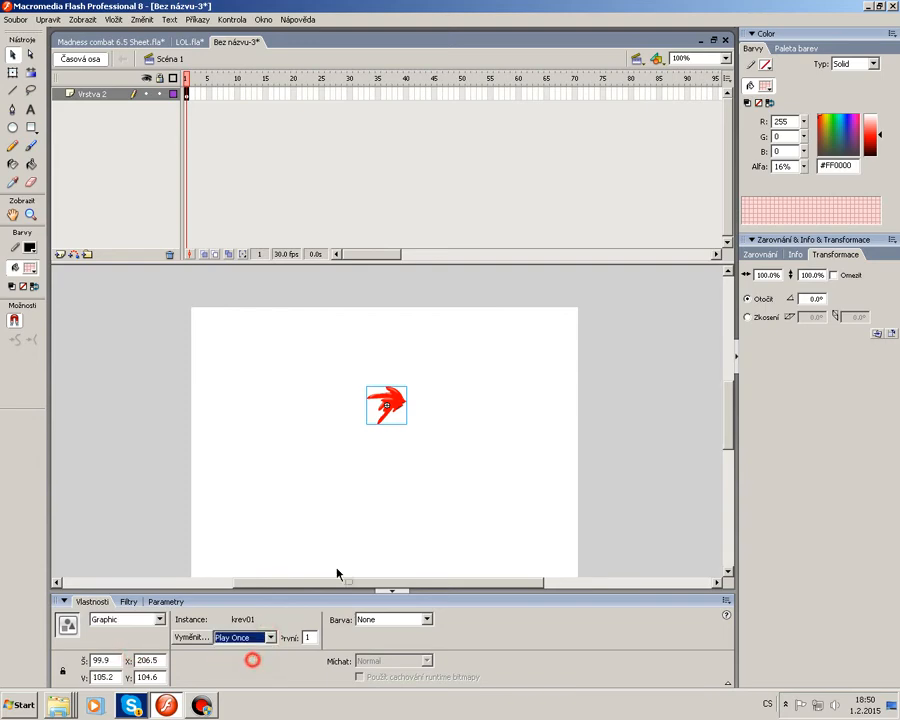
# Switch to the LOL.fla document and scrub its timeline to find the head-shot moment.
pyautogui.click(147, 42)
pyautogui.click(188, 42)
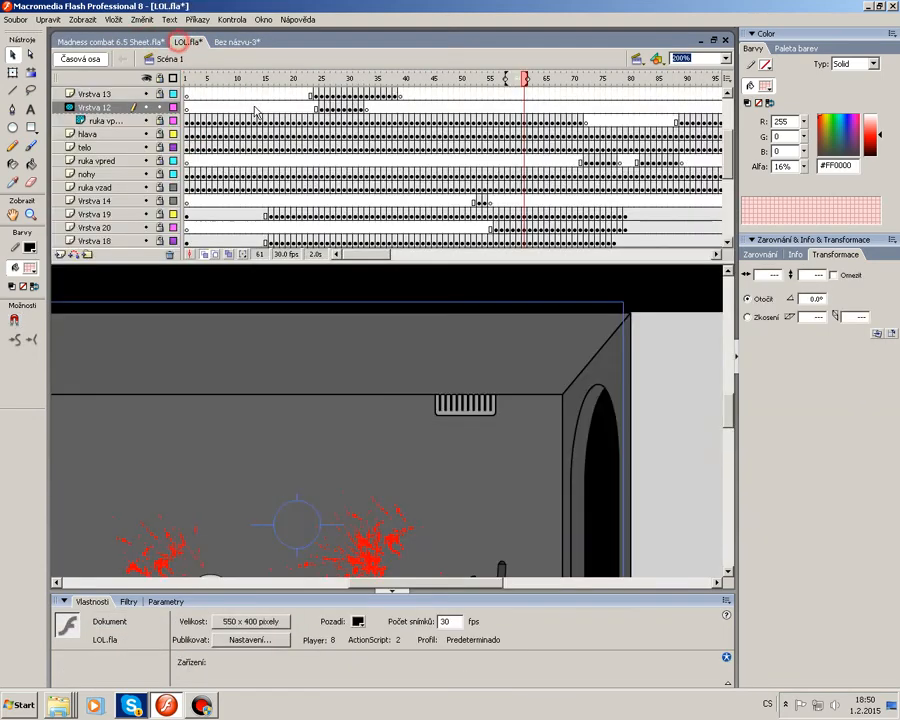
pyautogui.moveTo(463, 585); pyautogui.dragTo(394, 585)
pyautogui.scroll(-3, 442, 538)
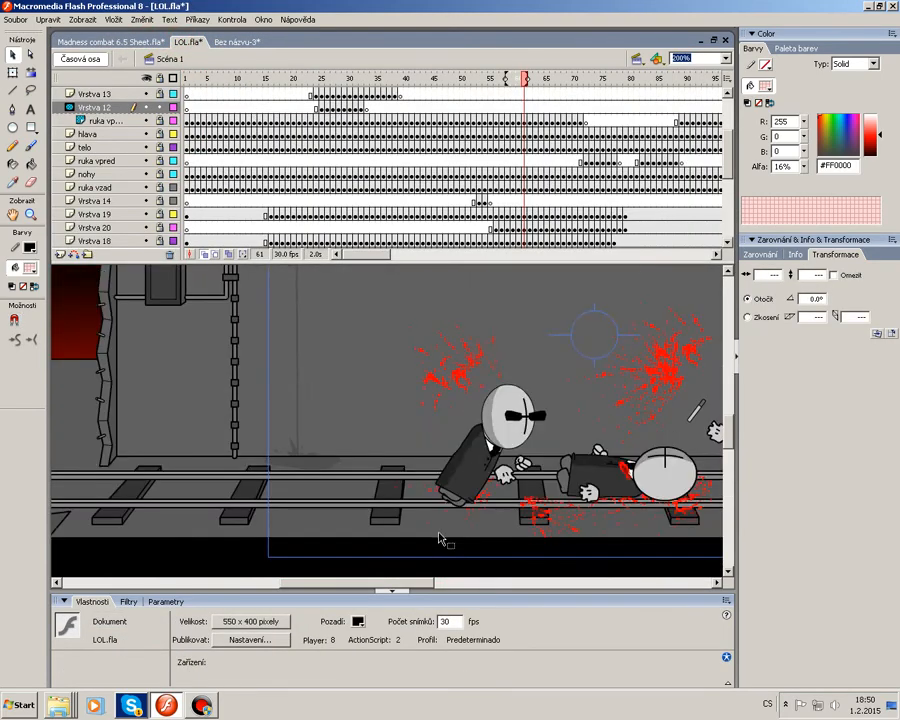
pyautogui.moveTo(331, 79)
pyautogui.mouseDown()
pyautogui.moveTo(232, 76)
pyautogui.moveTo(344, 79)
pyautogui.mouseUp()
pyautogui.scroll(3, 340, 100)
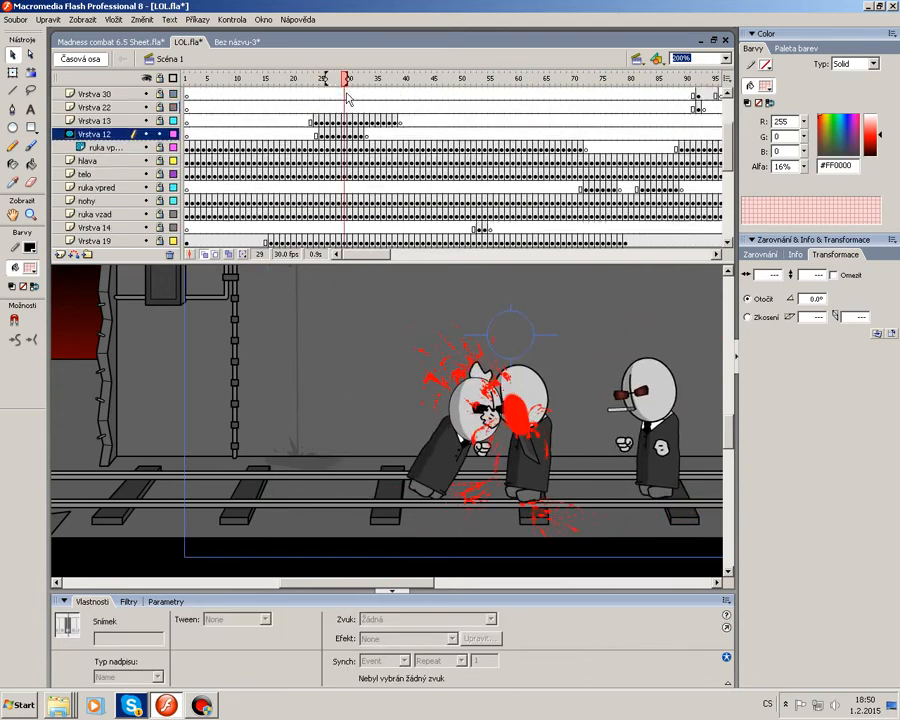
# Unlock Vrstva 12 and Vrstva 29, and paste the blood splatter on Vrstva 29 at frame 25.
pyautogui.click(160, 215)
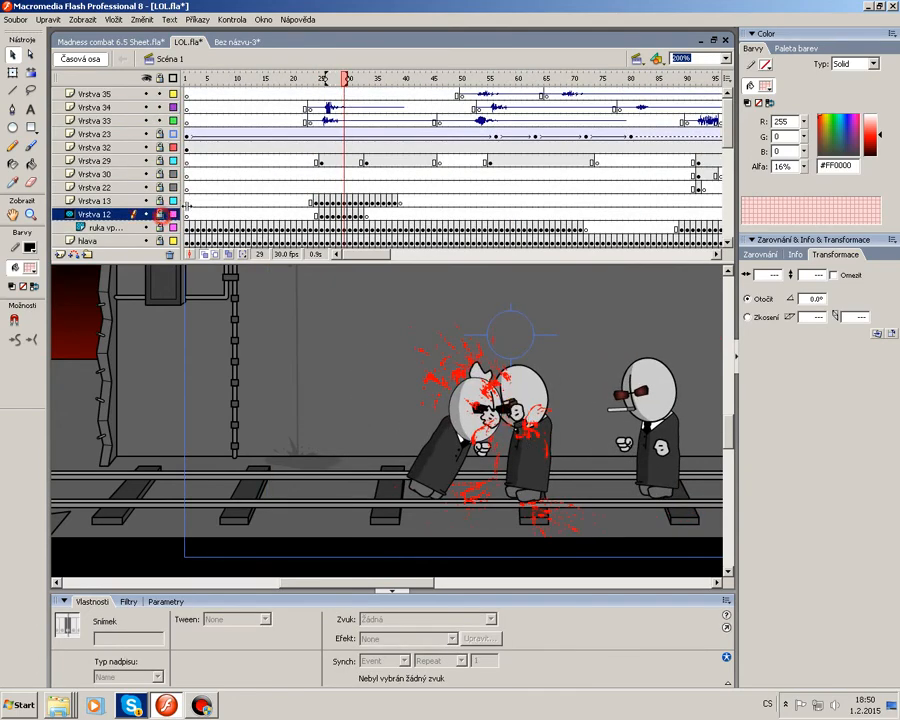
pyautogui.click(147, 162)
pyautogui.click(159, 162)
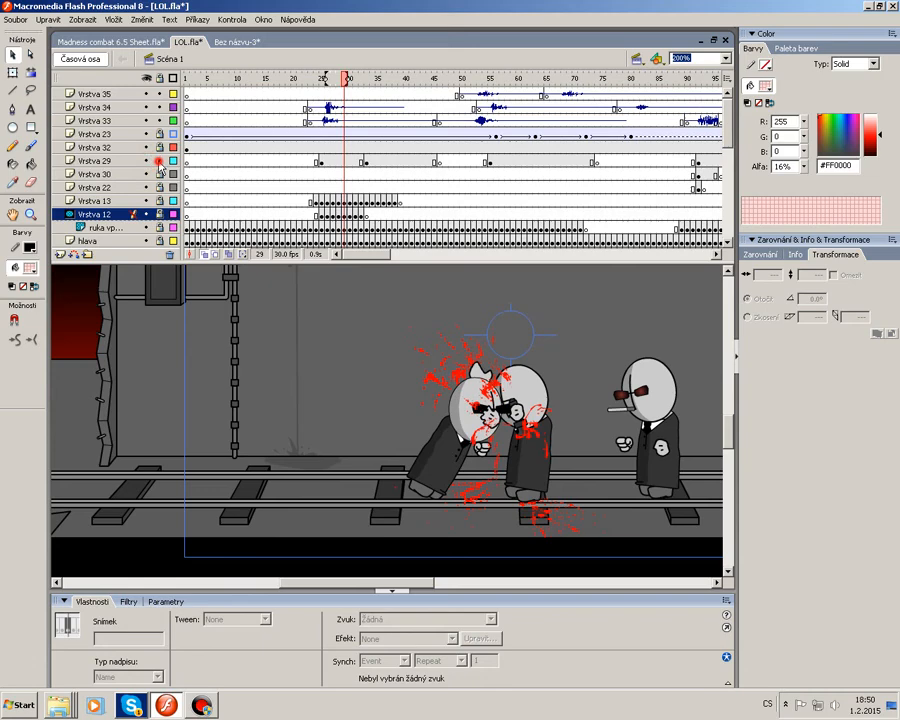
pyautogui.click(321, 161)
pyautogui.click(366, 163)
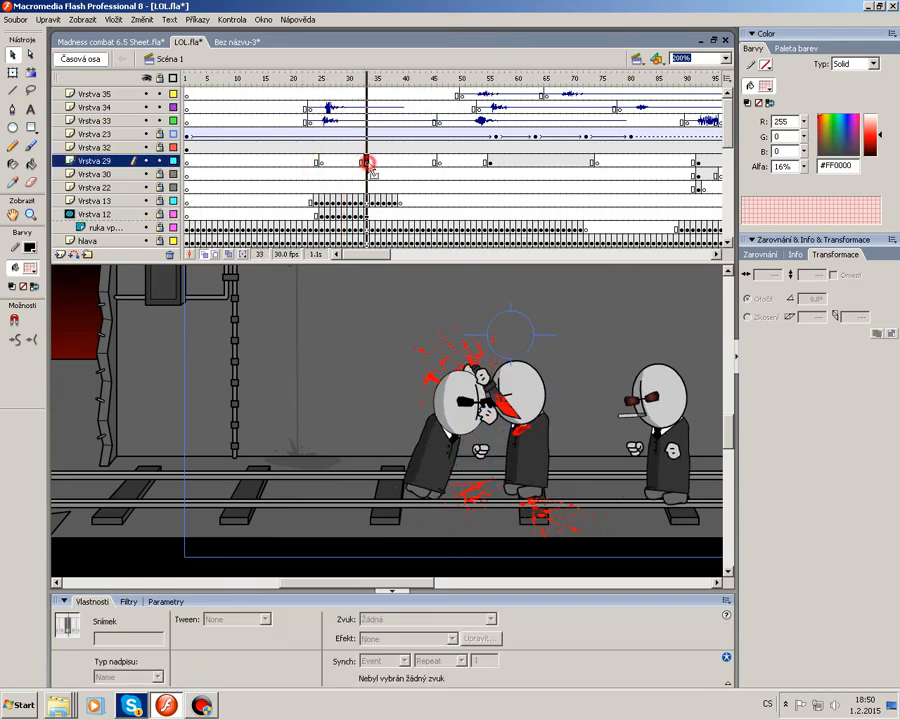
pyautogui.click(324, 163)
pyautogui.rightClick(330, 297)
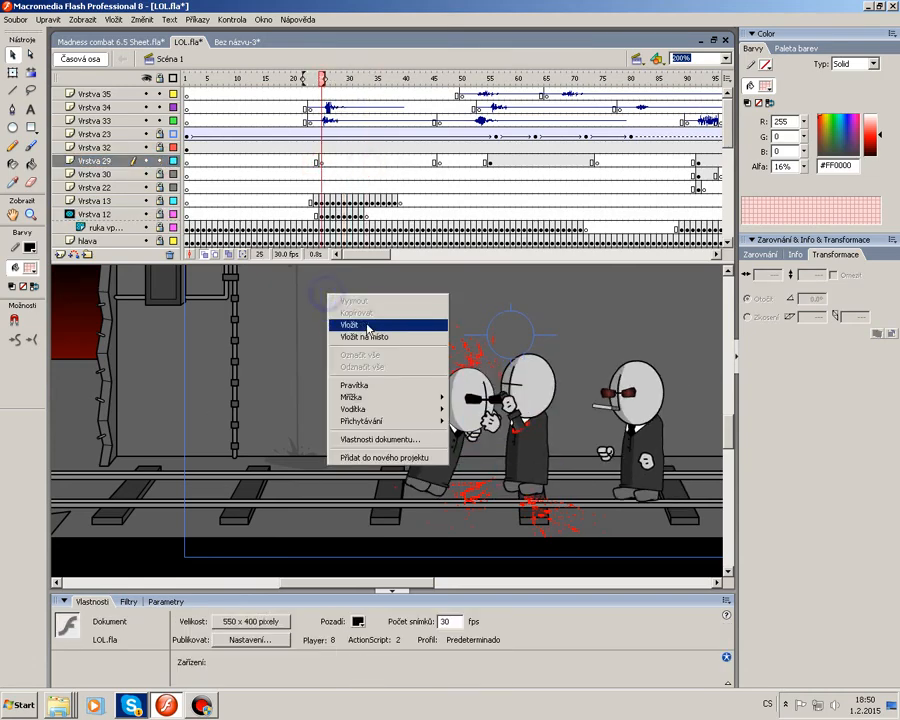
pyautogui.click(358, 320)
# Scale the pasted splatter down to about 63% with Free Transform and position it on the struck man's head.
pyautogui.rightClick(398, 423)
pyautogui.click(430, 500)
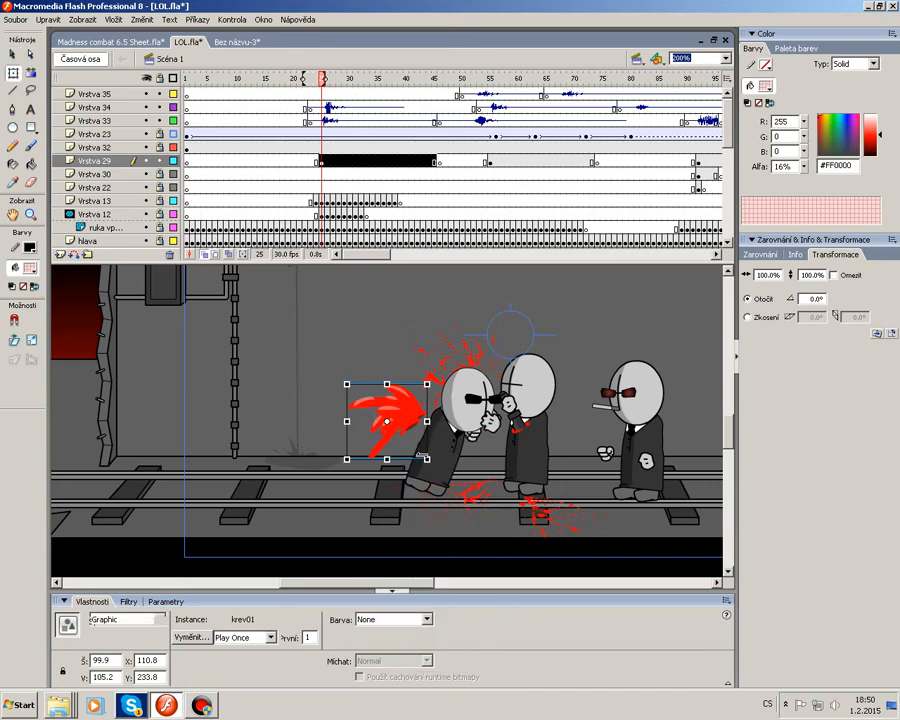
pyautogui.moveTo(427, 460); pyautogui.dragTo(417, 450)
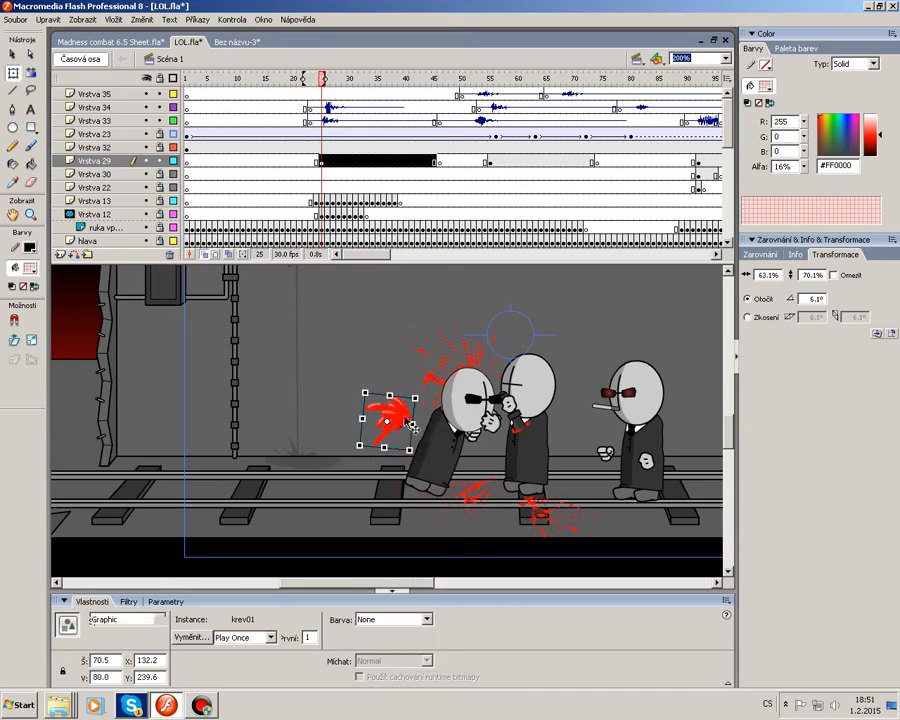
pyautogui.moveTo(523, 420); pyautogui.dragTo(525, 422)
pyautogui.click(600, 422)
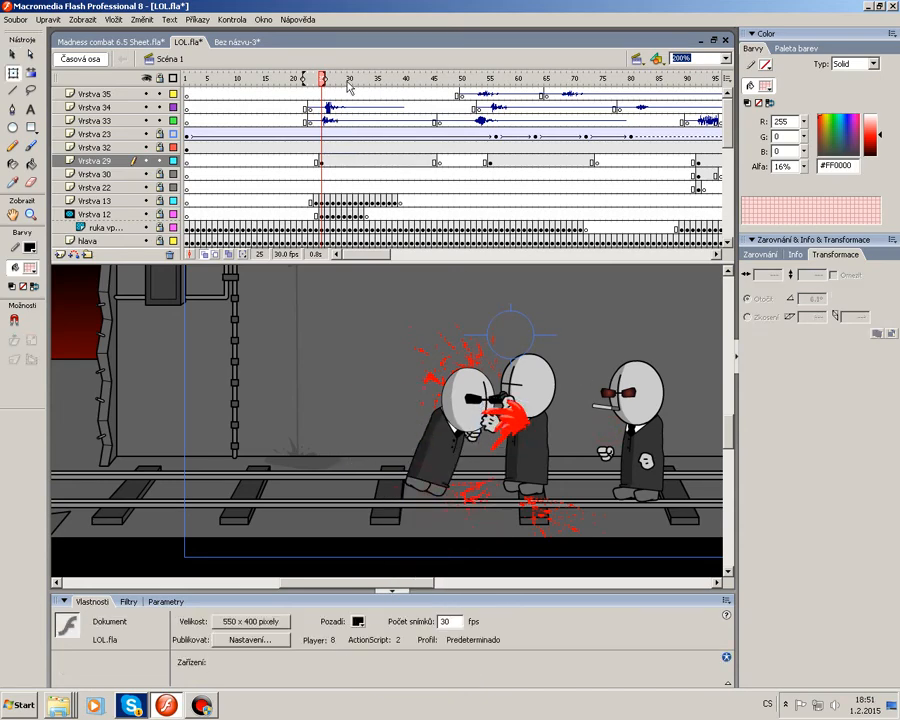
# Scrub and play the scene around frame 25 to preview the splatter.
pyautogui.moveTo(349, 86); pyautogui.dragTo(270, 112)
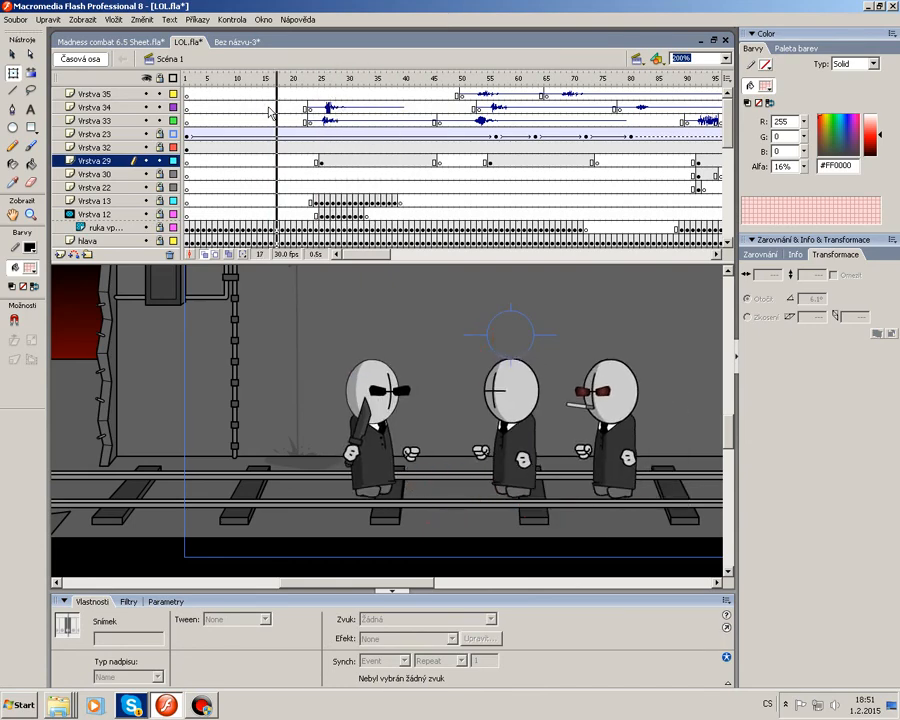
pyautogui.press('Return')
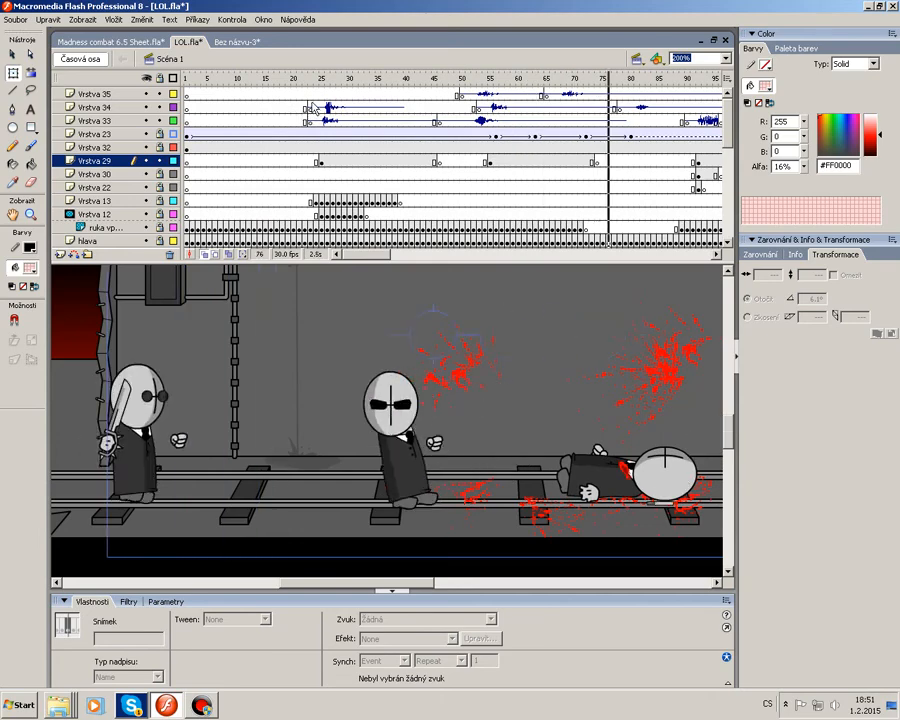
pyautogui.click(296, 81)
pyautogui.press('Return')
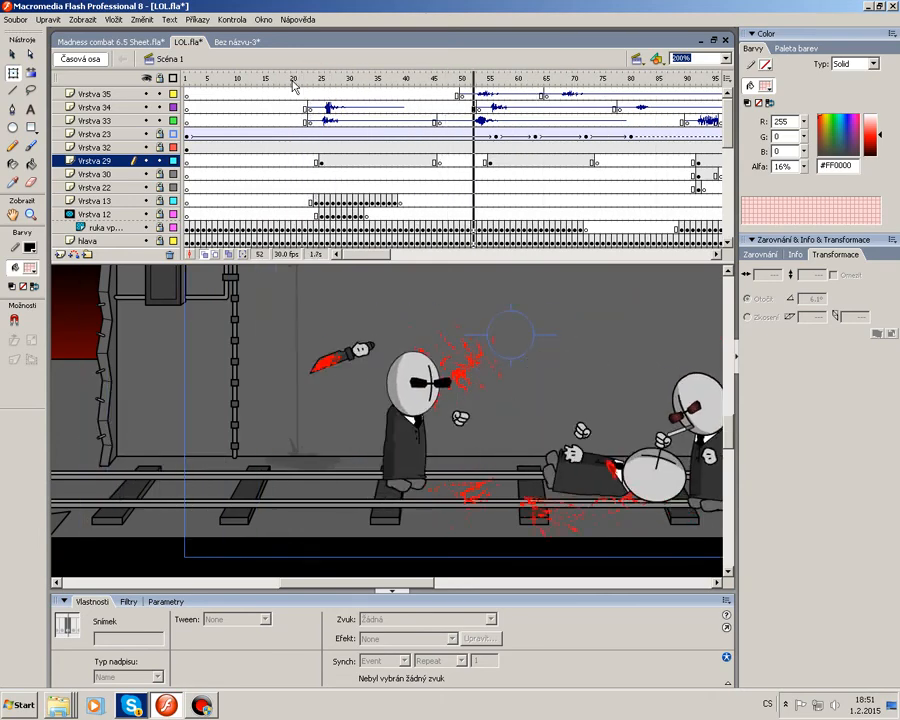
pyautogui.moveTo(296, 81); pyautogui.dragTo(386, 104)
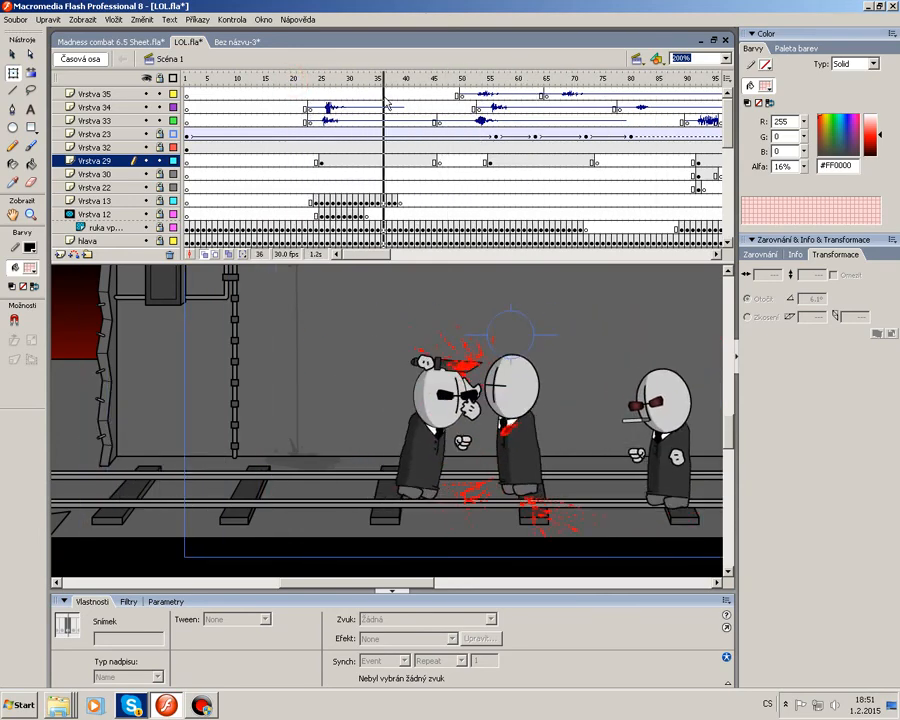
# Open the splatter symbol in place to check its opening frames against the scene, then return to Scene 1.
pyautogui.click(320, 160)
pyautogui.click(535, 428)
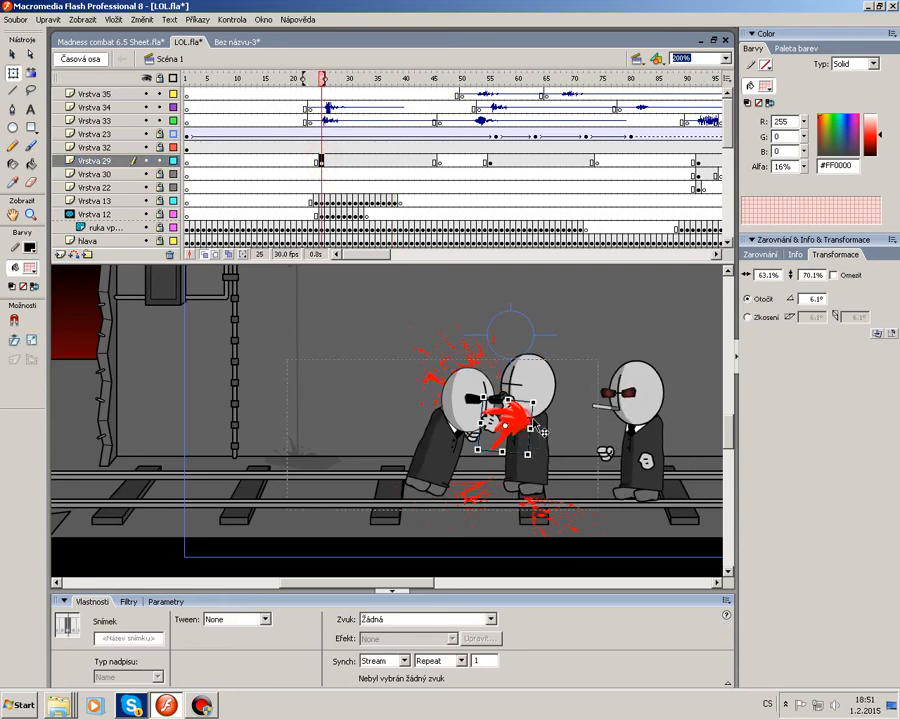
pyautogui.doubleClick(535, 428)
pyautogui.click(210, 90)
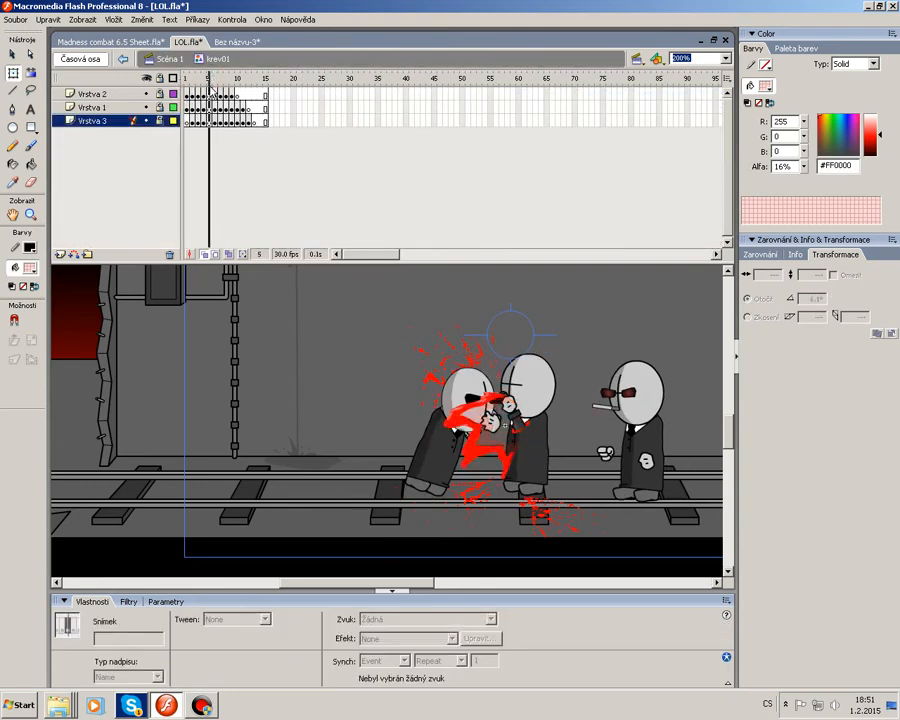
pyautogui.moveTo(212, 92); pyautogui.dragTo(197, 118)
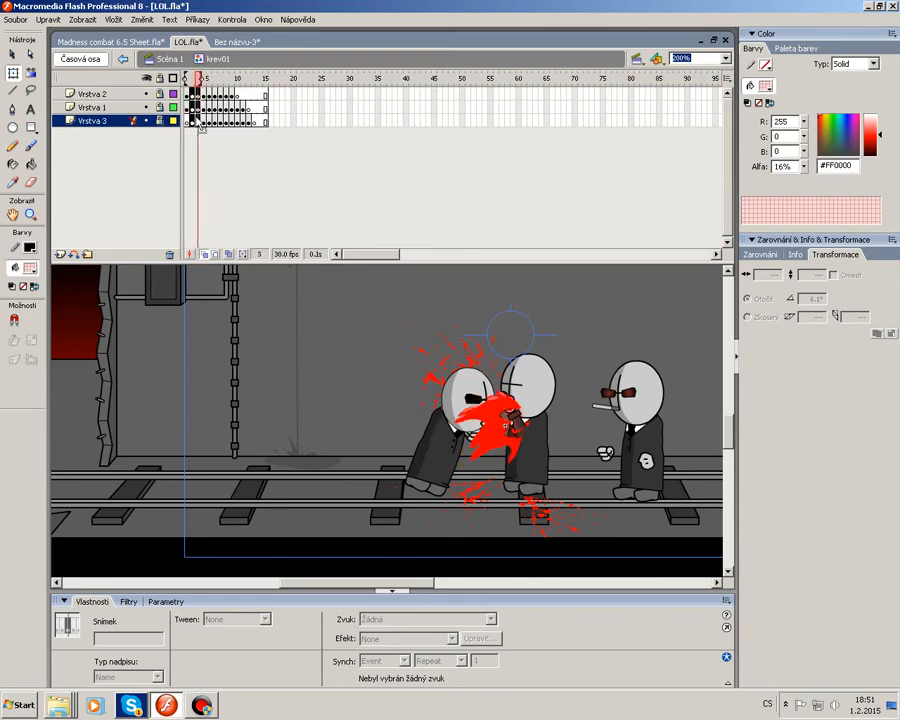
pyautogui.rightClick(197, 120)
pyautogui.click(226, 155)
pyautogui.doubleClick(322, 387)
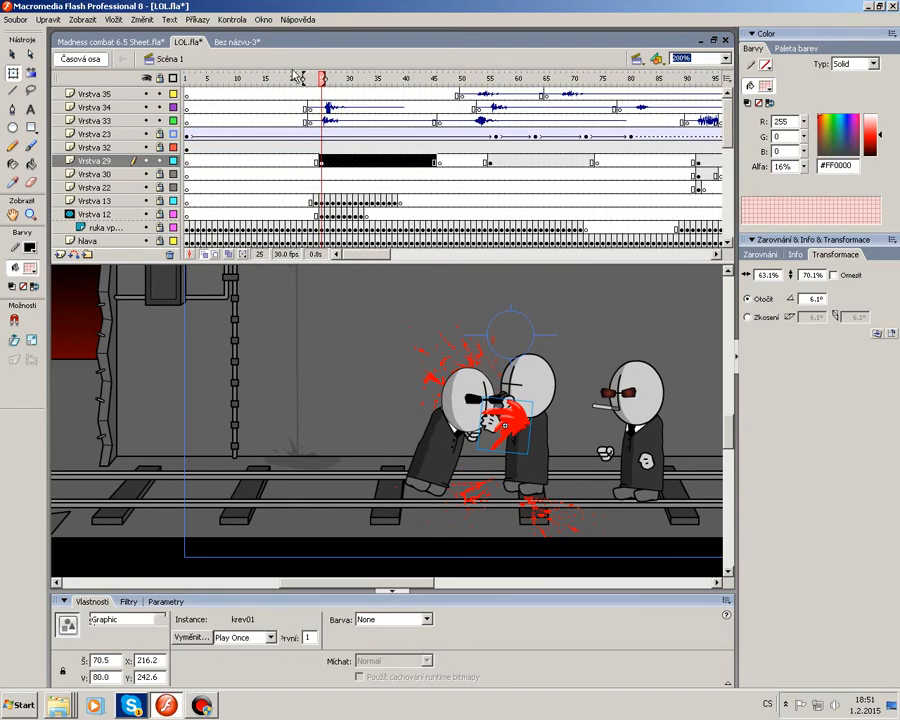
# Play the scene from about frame 30 and view it at 100% to review the effect.
pyautogui.moveTo(340, 78); pyautogui.dragTo(383, 95)
pyautogui.press('Return')
pyautogui.press('Return')
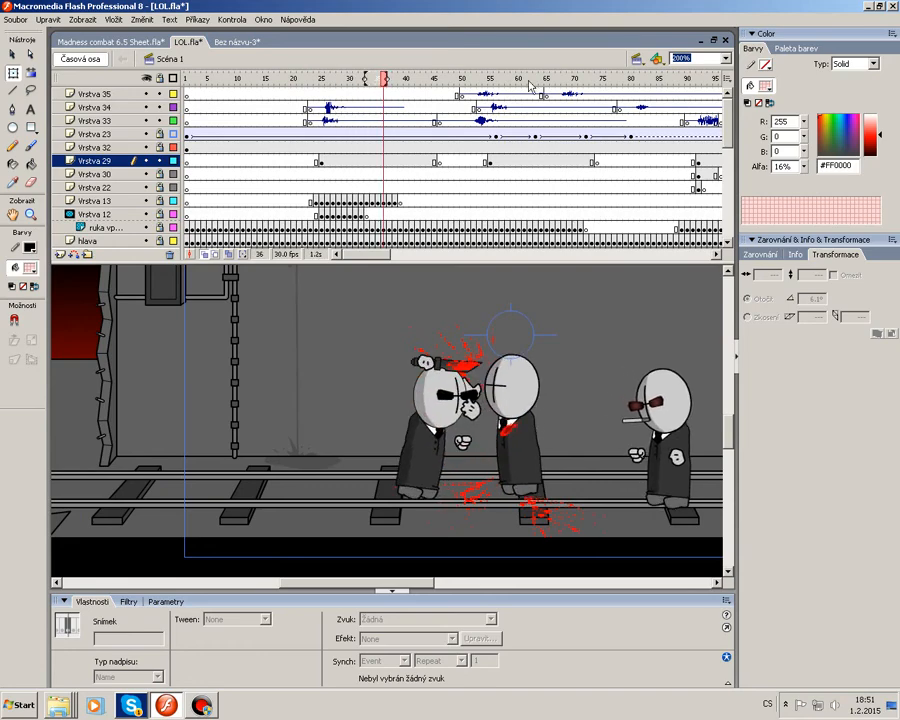
pyautogui.click(726, 59)
pyautogui.click(698, 122)
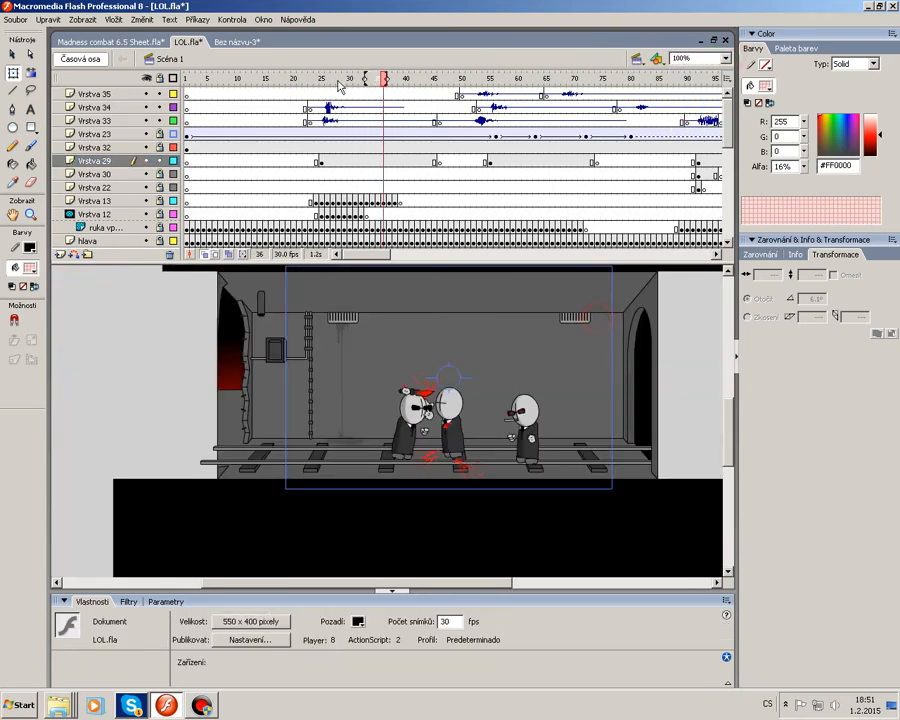
pyautogui.moveTo(320, 77); pyautogui.dragTo(371, 96)
# Switch to the Bez názvu-3 document, set its background colour to black, and delete the splatter instance from the stage.
pyautogui.click(235, 42)
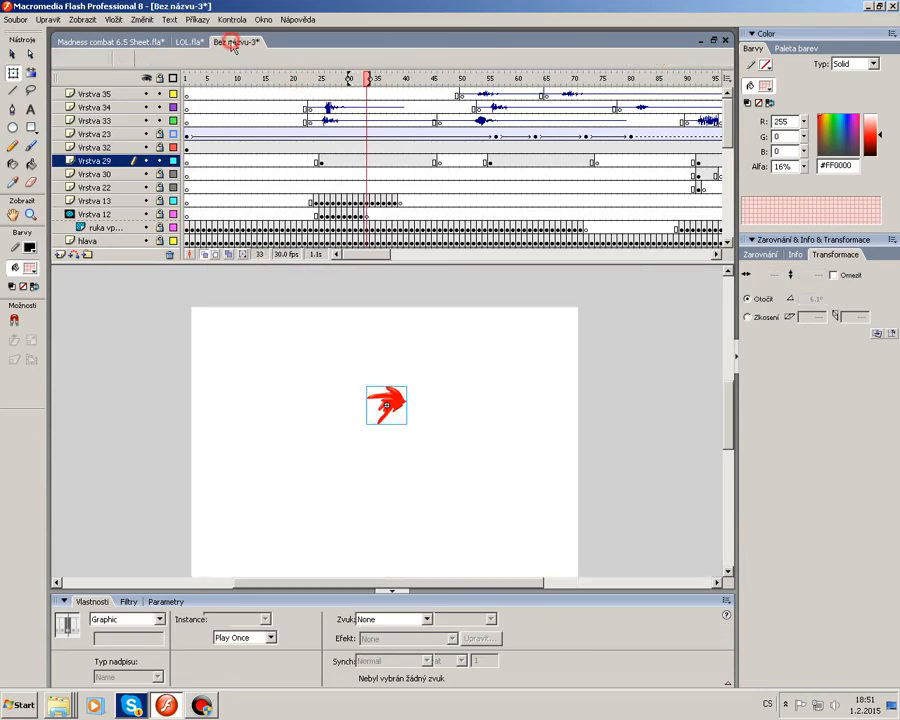
pyautogui.click(431, 325)
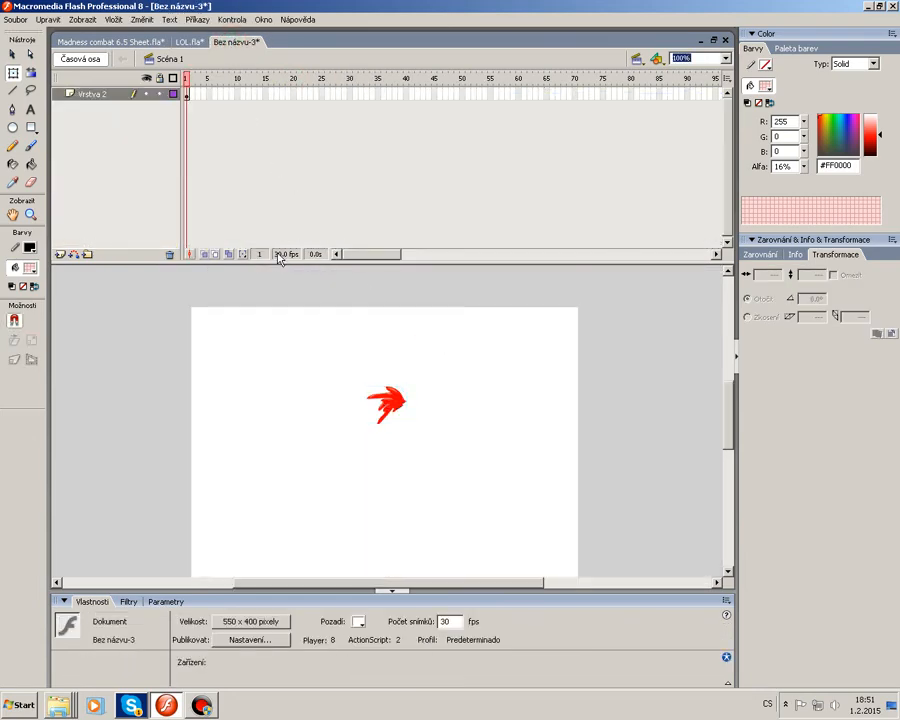
pyautogui.doubleClick(283, 255)
pyautogui.click(405, 372)
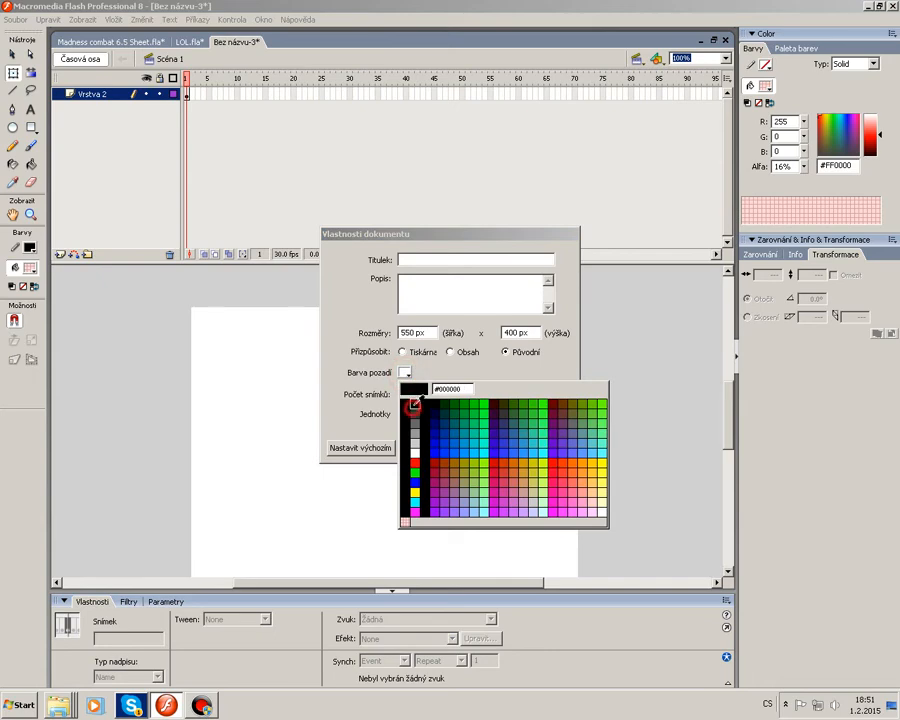
pyautogui.click(414, 404)
pyautogui.click(480, 448)
pyautogui.click(486, 395)
pyautogui.moveTo(457, 358); pyautogui.dragTo(299, 488)
pyautogui.press('Delete')
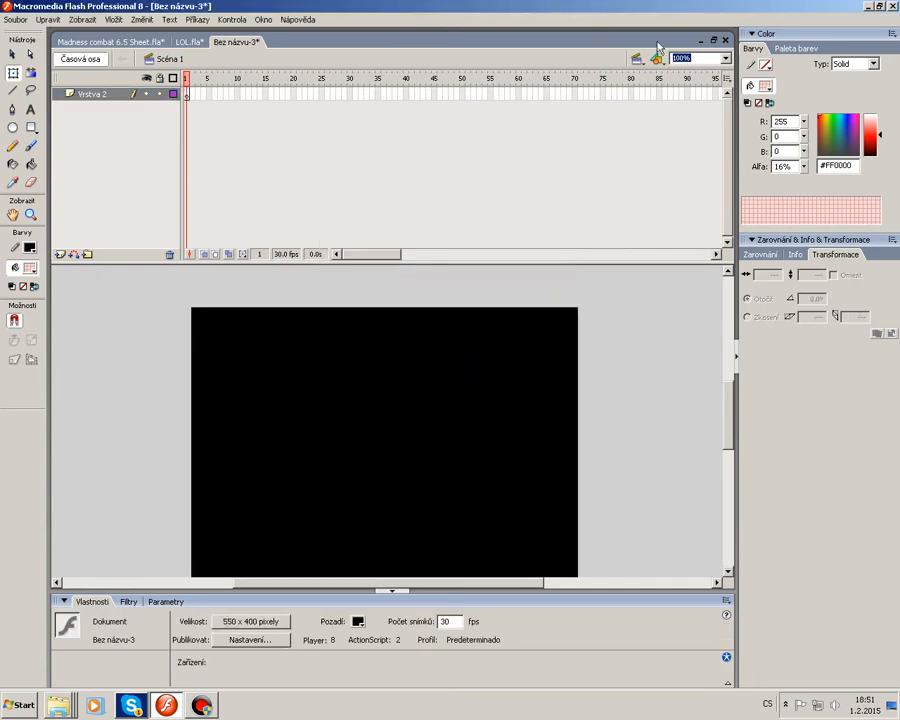
# Zoom to 200% and, with a white brush of a medium size, brush a jagged closed outline for a blast shape.
pyautogui.click(727, 60)
pyautogui.click(688, 118)
pyautogui.click(30, 145)
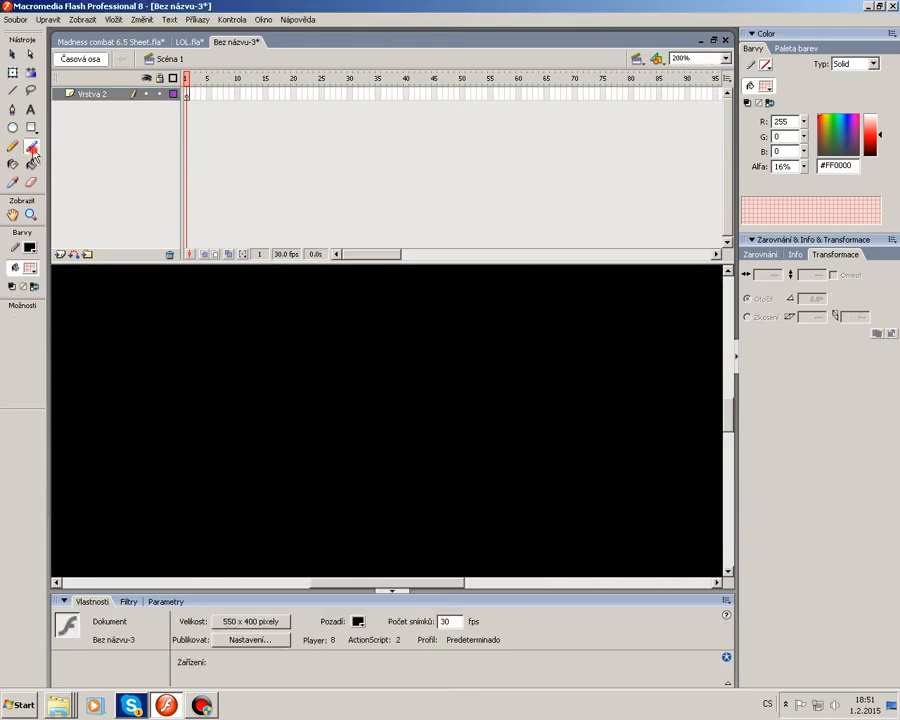
pyautogui.click(33, 268)
pyautogui.click(23, 352)
pyautogui.click(33, 357)
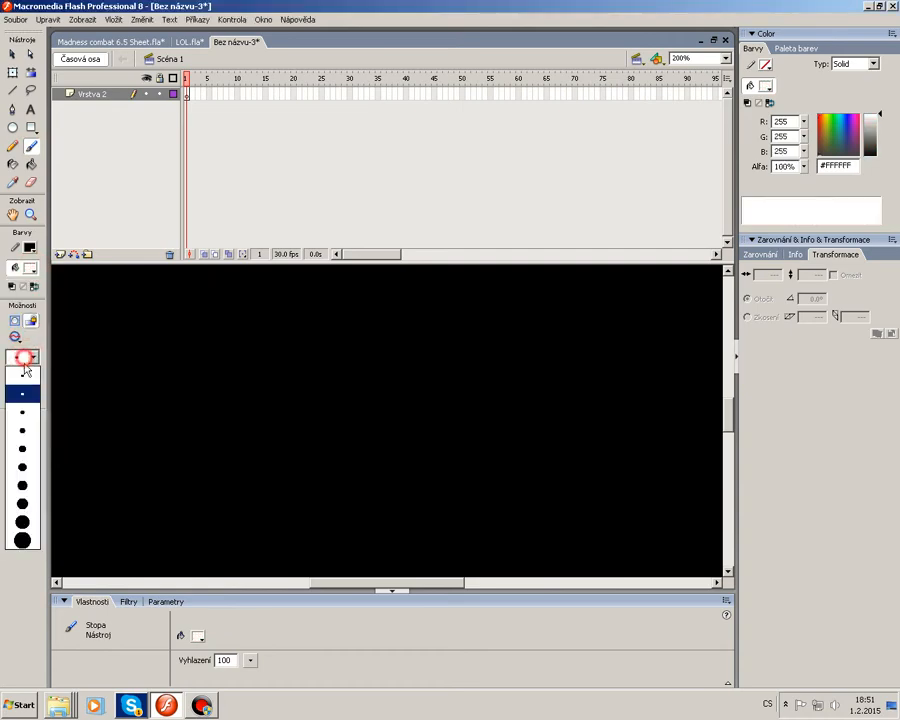
pyautogui.click(24, 401)
pyautogui.moveTo(362, 311); pyautogui.dragTo(464, 356)
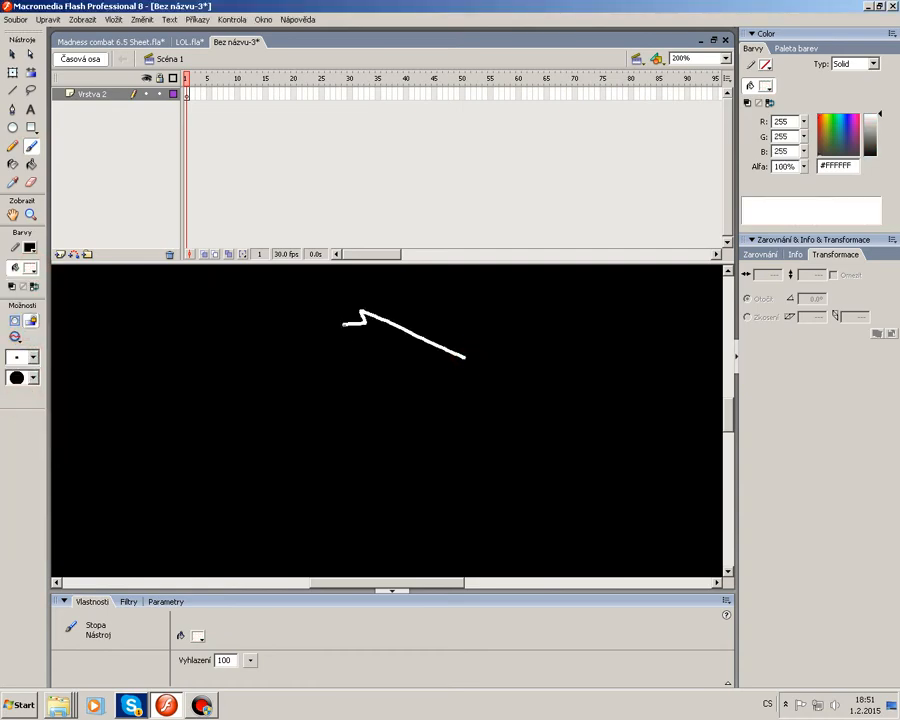
pyautogui.moveTo(343, 323)
pyautogui.mouseDown()
pyautogui.moveTo(313, 341)
pyautogui.moveTo(252, 343)
pyautogui.moveTo(266, 353)
pyautogui.moveTo(193, 363)
pyautogui.moveTo(258, 384)
pyautogui.mouseUp()
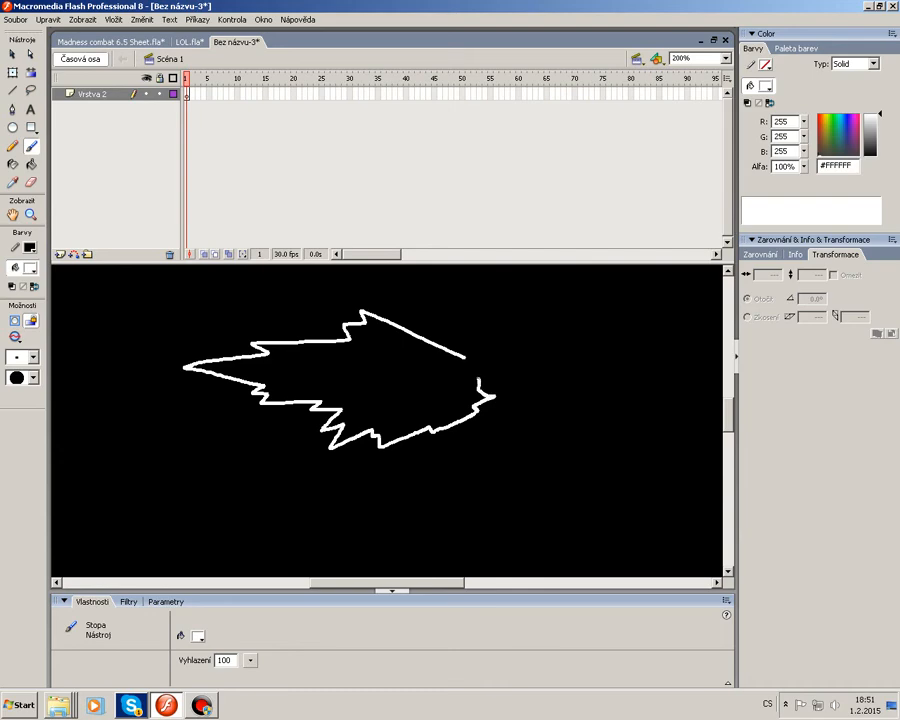
pyautogui.moveTo(463, 356); pyautogui.dragTo(487, 364)
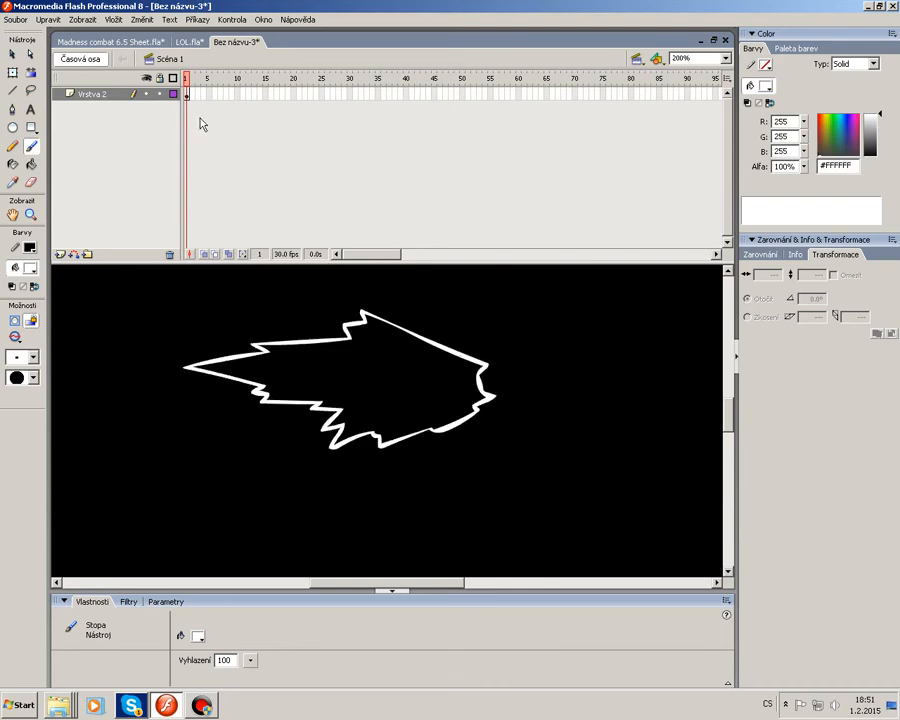
# Fill the outline with white and convert the shape into a movie clip symbol named vysrel.
pyautogui.click(31, 164)
pyautogui.click(320, 376)
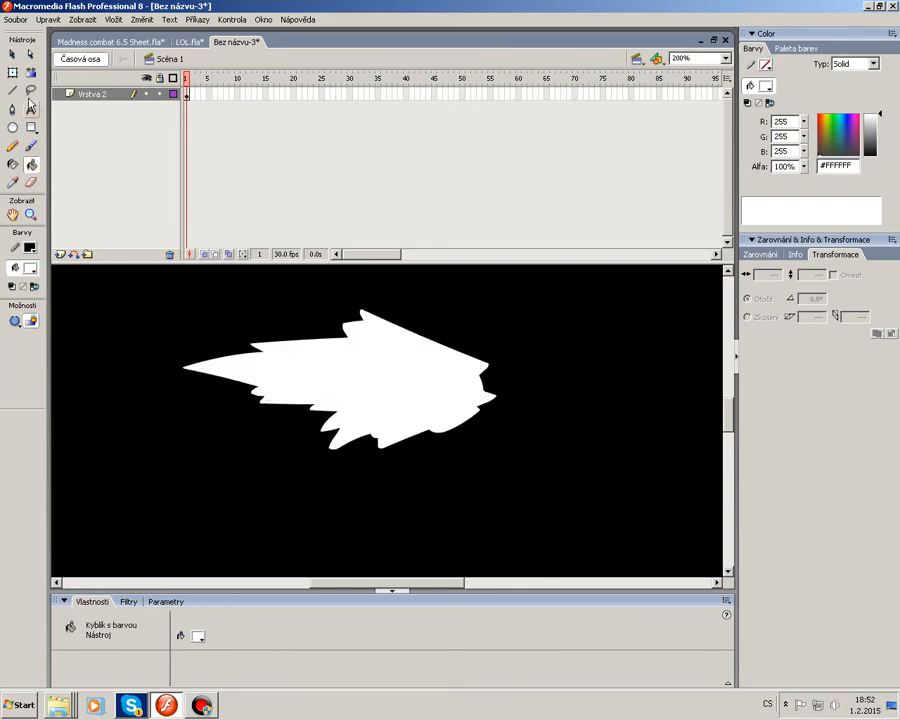
pyautogui.click(12, 55)
pyautogui.click(476, 356)
pyautogui.rightClick(437, 348)
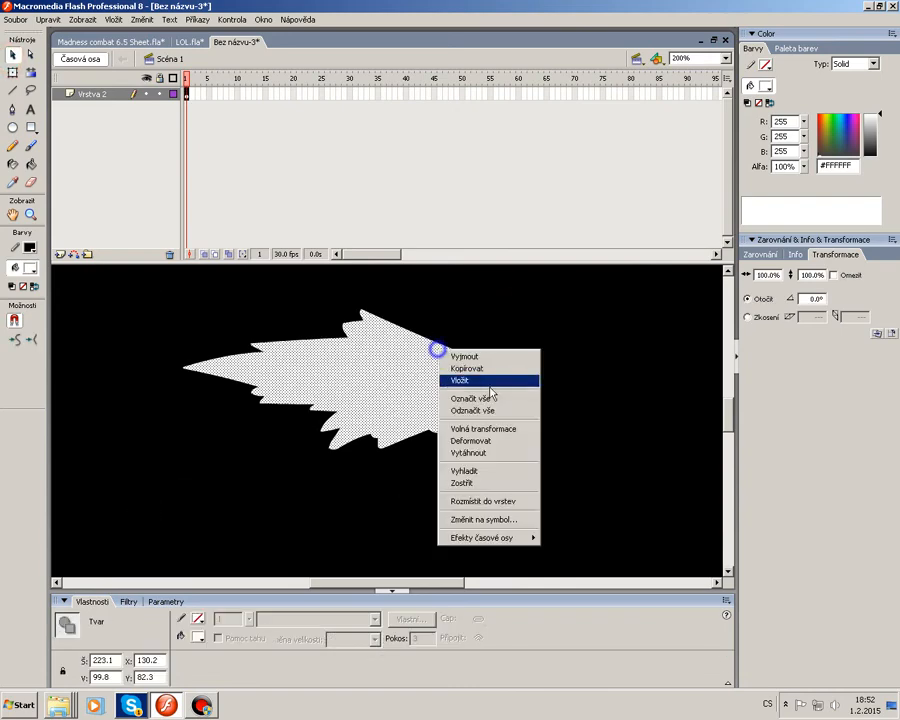
pyautogui.click(487, 520)
pyautogui.write('vysrel')
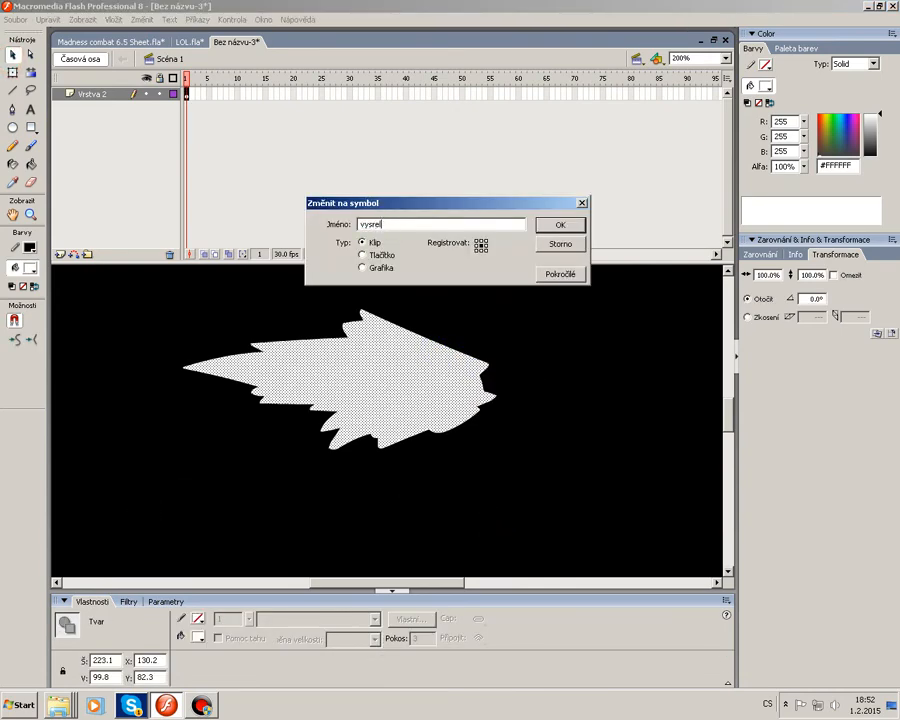
pyautogui.press('Return')
# Inside the vysrel symbol, add a blank keyframe at frame 2, enable onion skin, and brush a larger jagged outline around the first shape.
pyautogui.doubleClick(419, 385)
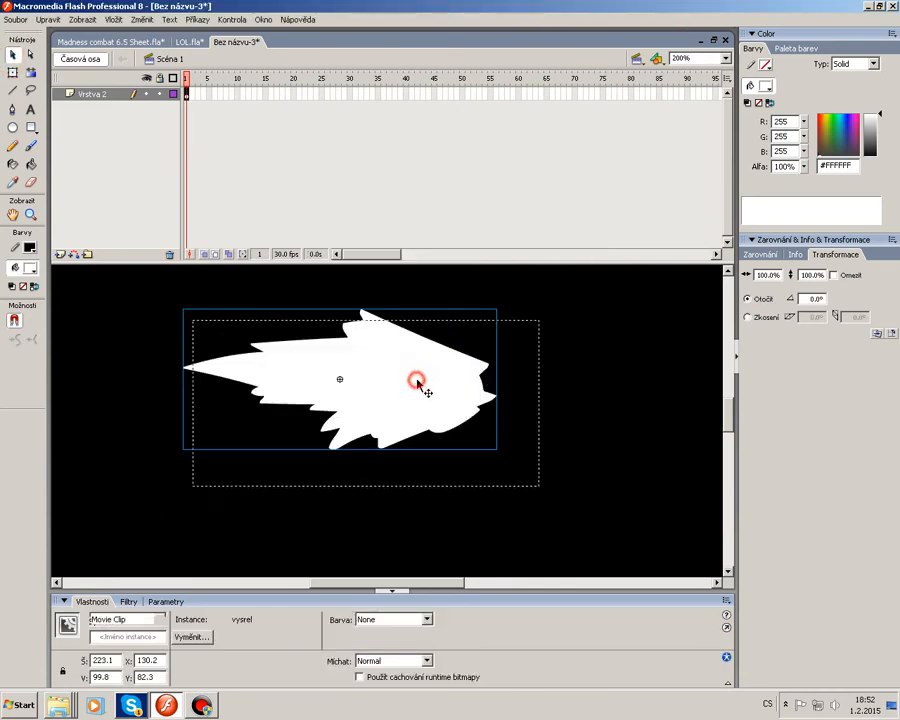
pyautogui.press('F7')
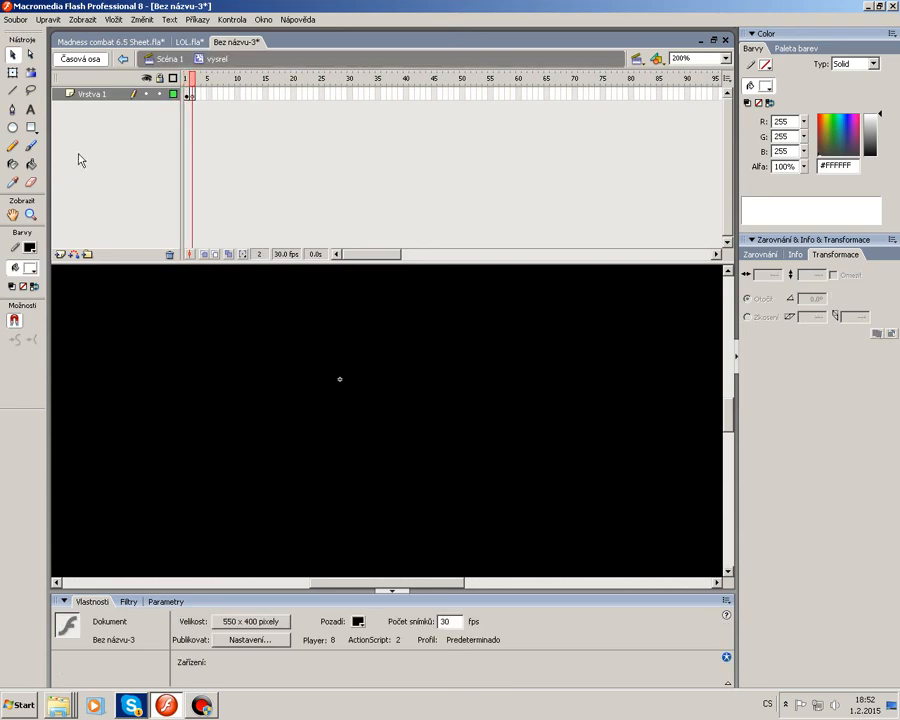
pyautogui.click(204, 254)
pyautogui.press('b')
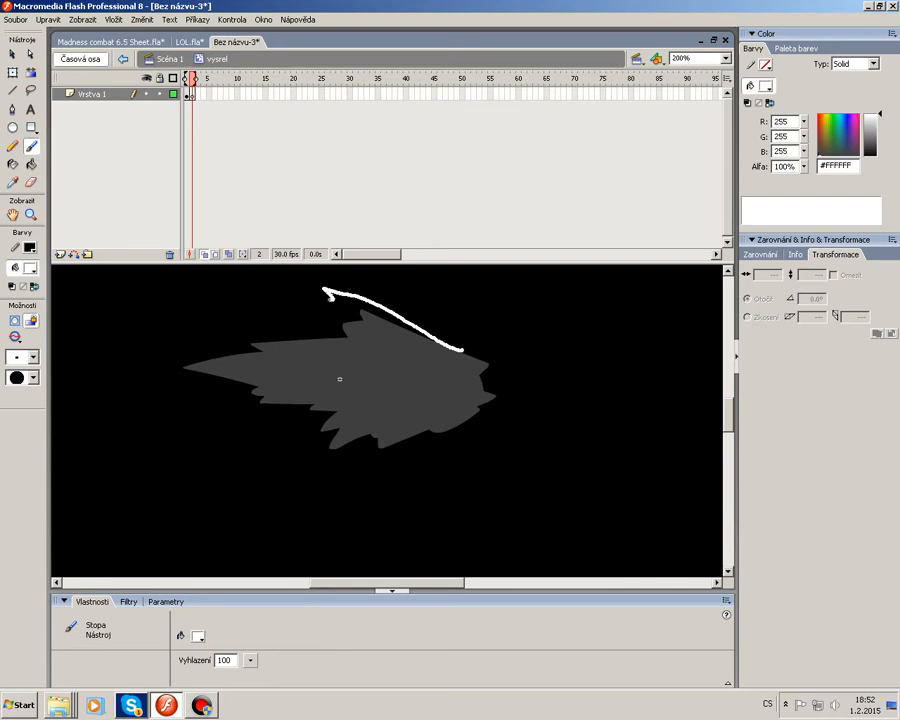
pyautogui.moveTo(172, 365)
pyautogui.mouseDown()
pyautogui.moveTo(241, 394)
pyautogui.moveTo(229, 420)
pyautogui.moveTo(300, 419)
pyautogui.mouseUp()
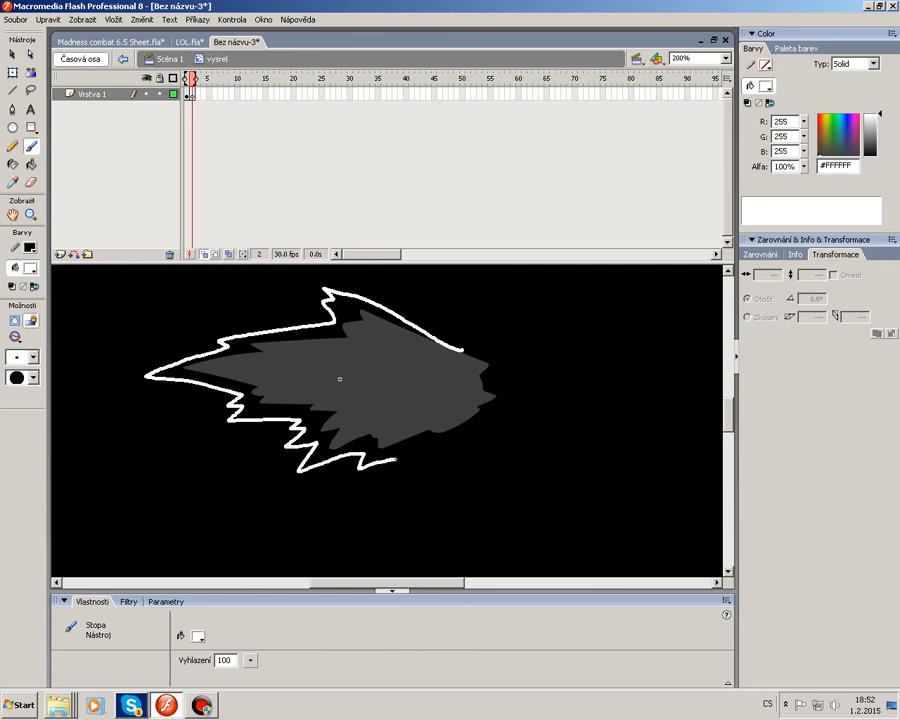
pyautogui.moveTo(430, 418); pyautogui.dragTo(356, 419)
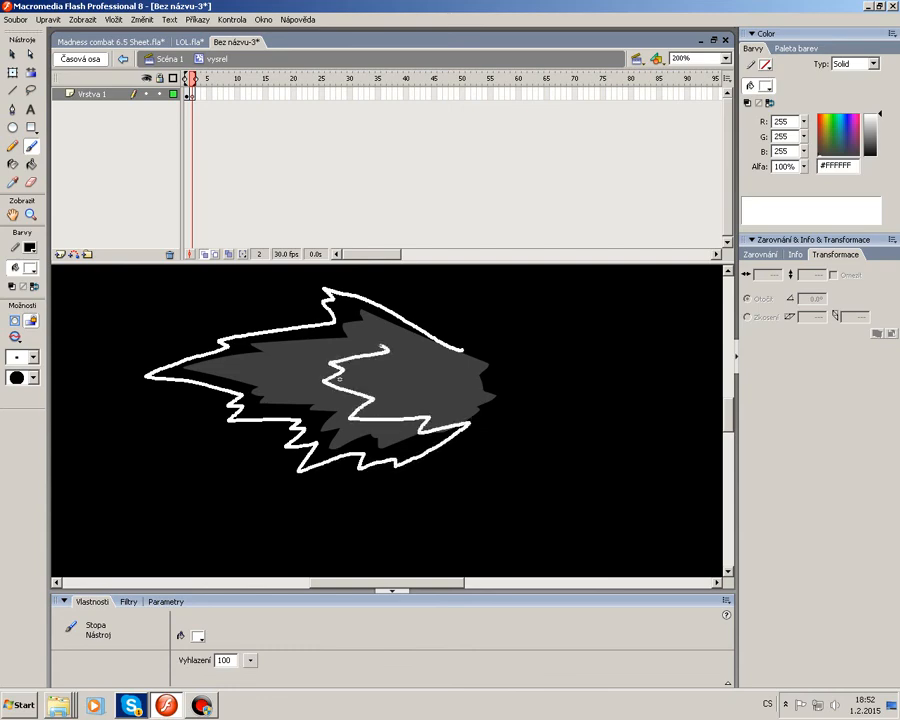
pyautogui.moveTo(461, 351); pyautogui.dragTo(316, 278)
# Add a blank keyframe at frame 3 and brush a jagged crescent-like outline that opens up the middle.
pyautogui.press('F7')
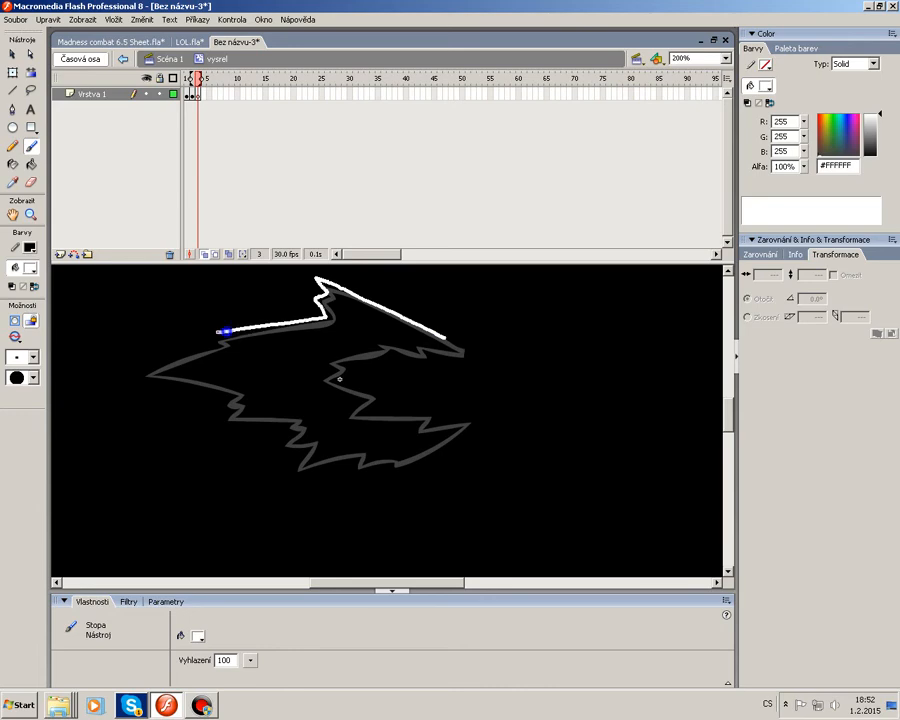
pyautogui.moveTo(140, 378); pyautogui.dragTo(213, 390)
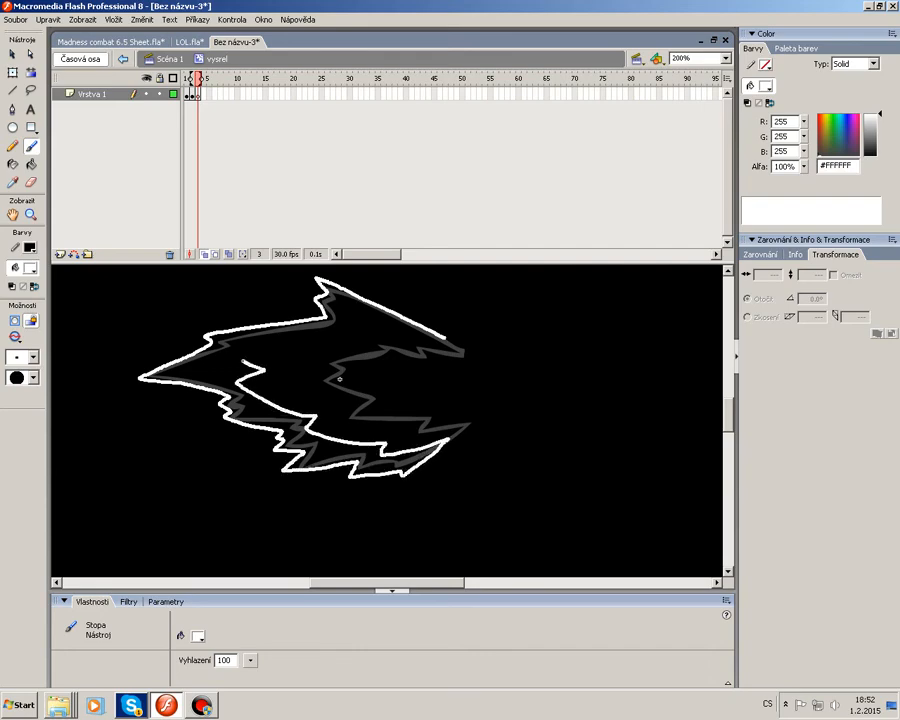
pyautogui.moveTo(240, 357); pyautogui.dragTo(325, 334)
pyautogui.moveTo(428, 334); pyautogui.dragTo(445, 338)
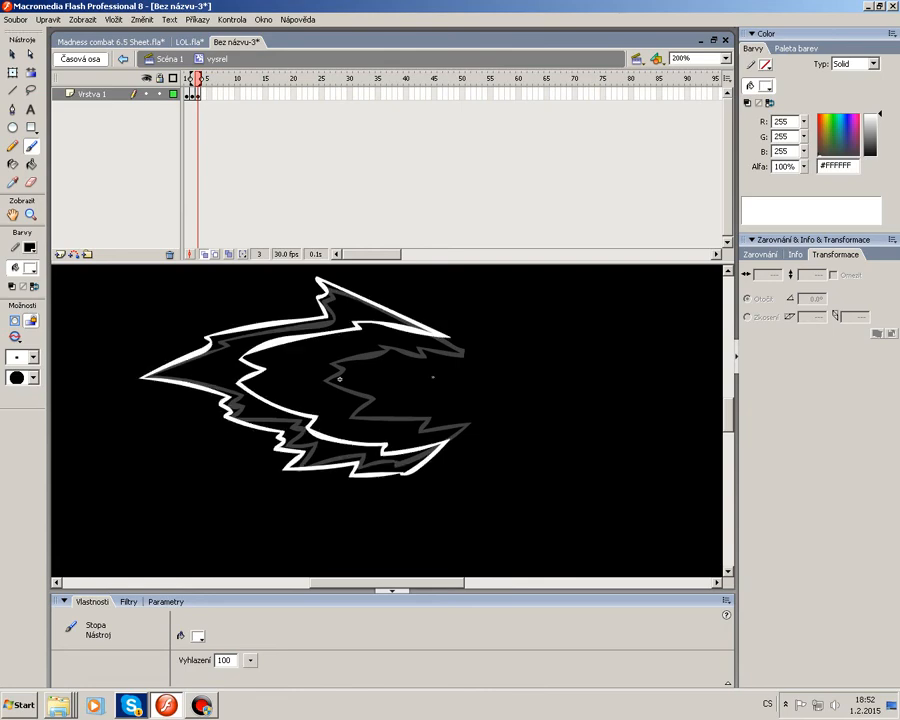
# Add a blank keyframe at frame 4 and brush thinner broken outline fragments of the blast.
pyautogui.press('F7')
pyautogui.moveTo(230, 330)
pyautogui.mouseDown()
pyautogui.moveTo(203, 334)
pyautogui.moveTo(141, 375)
pyautogui.moveTo(214, 406)
pyautogui.mouseUp()
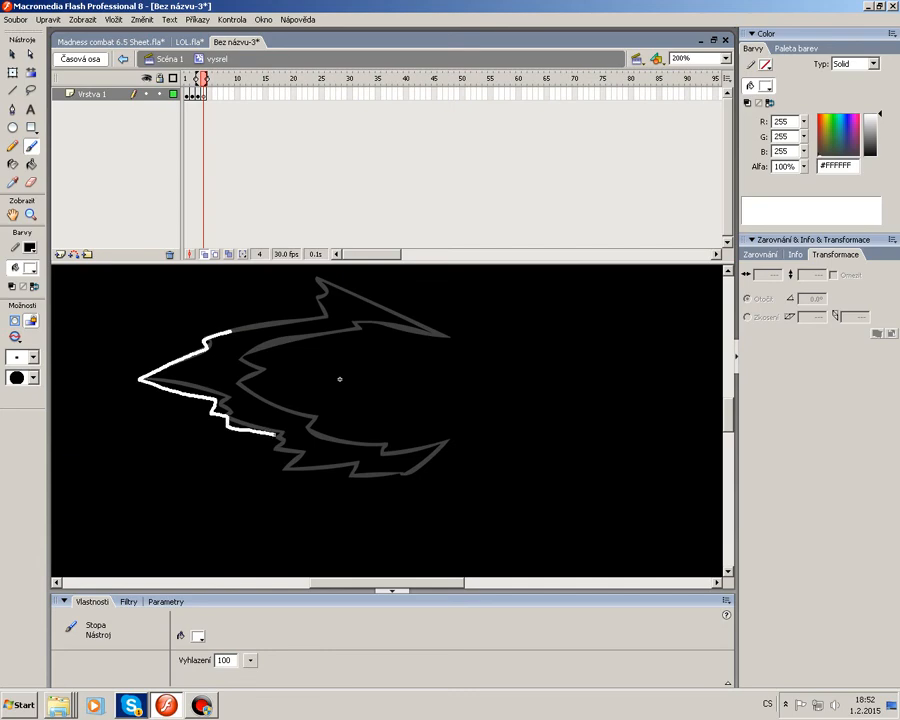
pyautogui.moveTo(283, 466); pyautogui.dragTo(358, 475)
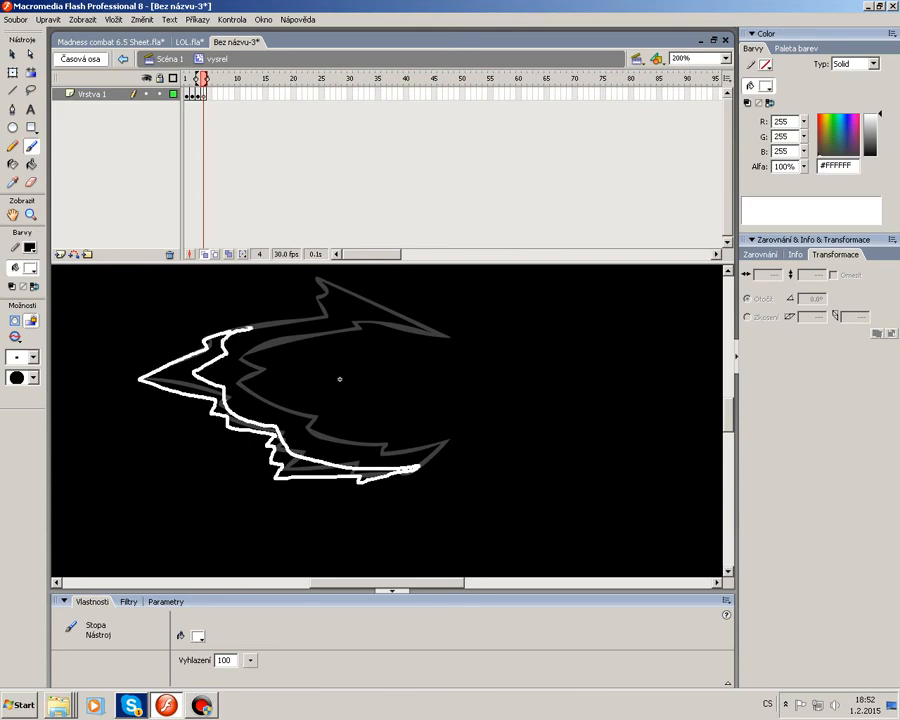
pyautogui.moveTo(240, 330); pyautogui.dragTo(250, 327)
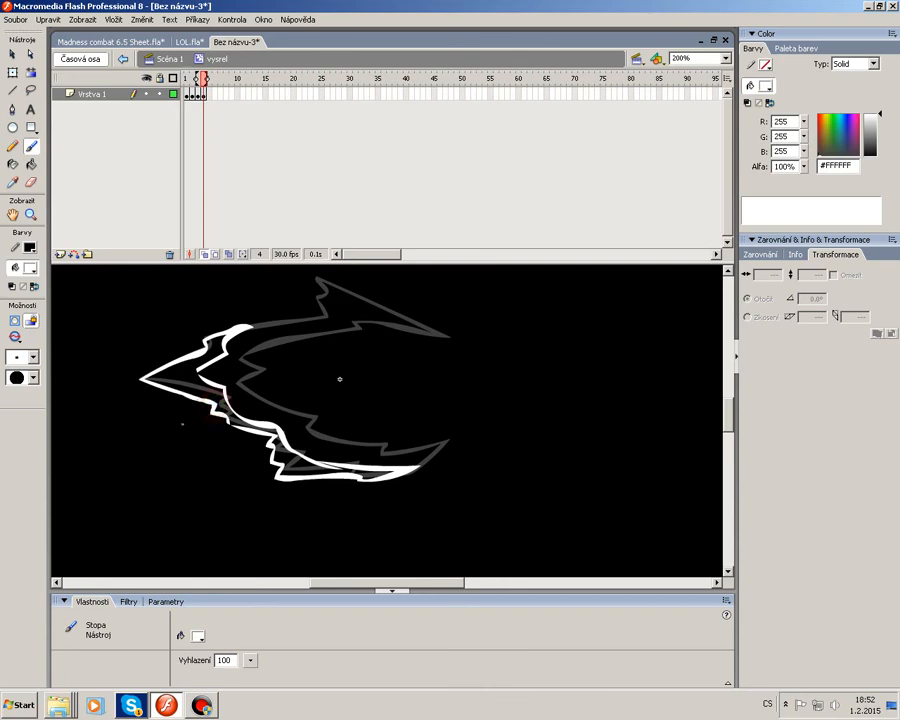
pyautogui.moveTo(312, 313)
pyautogui.mouseDown()
pyautogui.moveTo(300, 277)
pyautogui.moveTo(345, 285)
pyautogui.moveTo(410, 322)
pyautogui.moveTo(313, 315)
pyautogui.mouseUp()
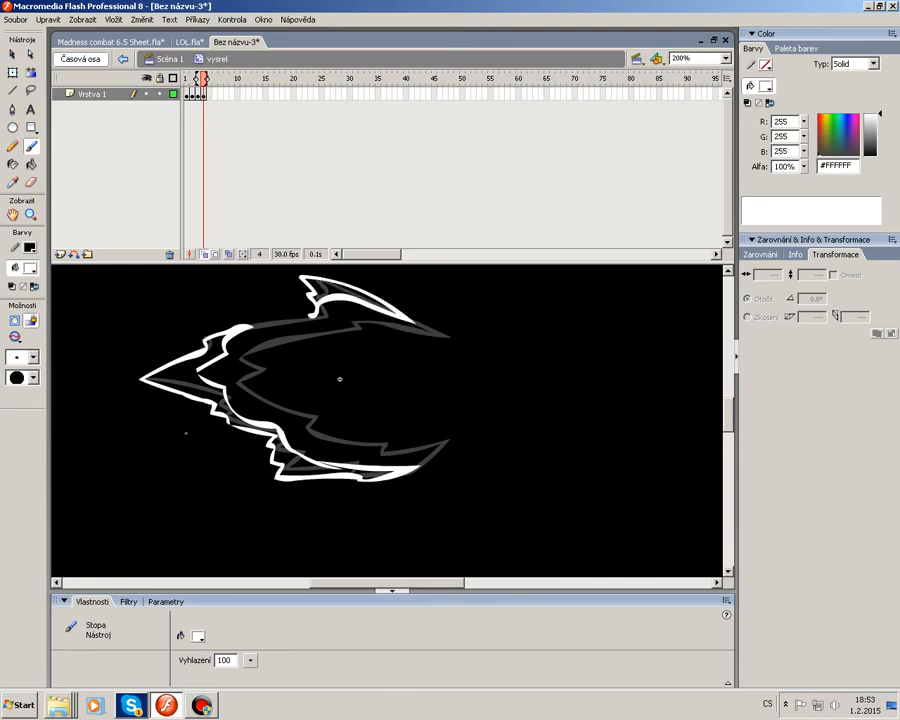
# Add a blank keyframe at frame 5 and brush small scattered fragment outlines along the blast's edges.
pyautogui.press('F7')
pyautogui.moveTo(212, 340); pyautogui.dragTo(141, 377)
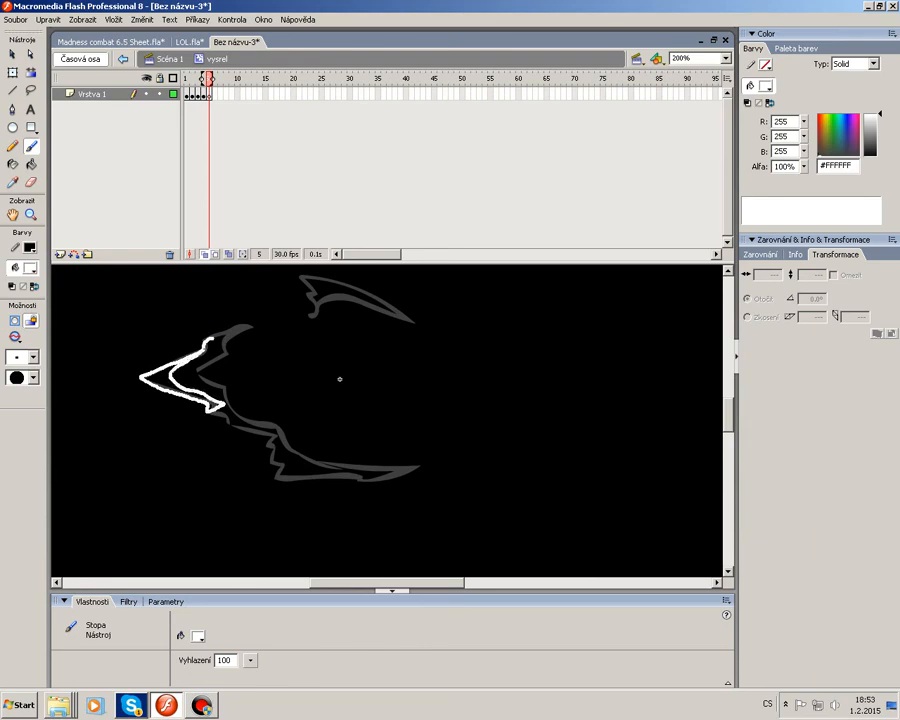
pyautogui.moveTo(201, 350); pyautogui.dragTo(212, 341)
pyautogui.moveTo(229, 419); pyautogui.dragTo(231, 421)
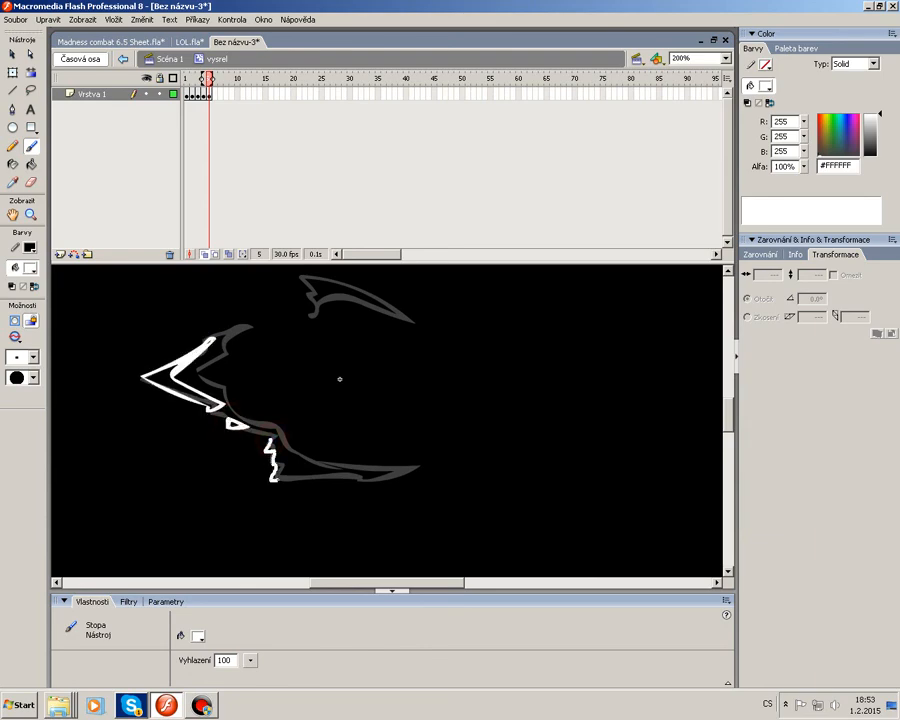
pyautogui.moveTo(271, 438); pyautogui.dragTo(272, 440)
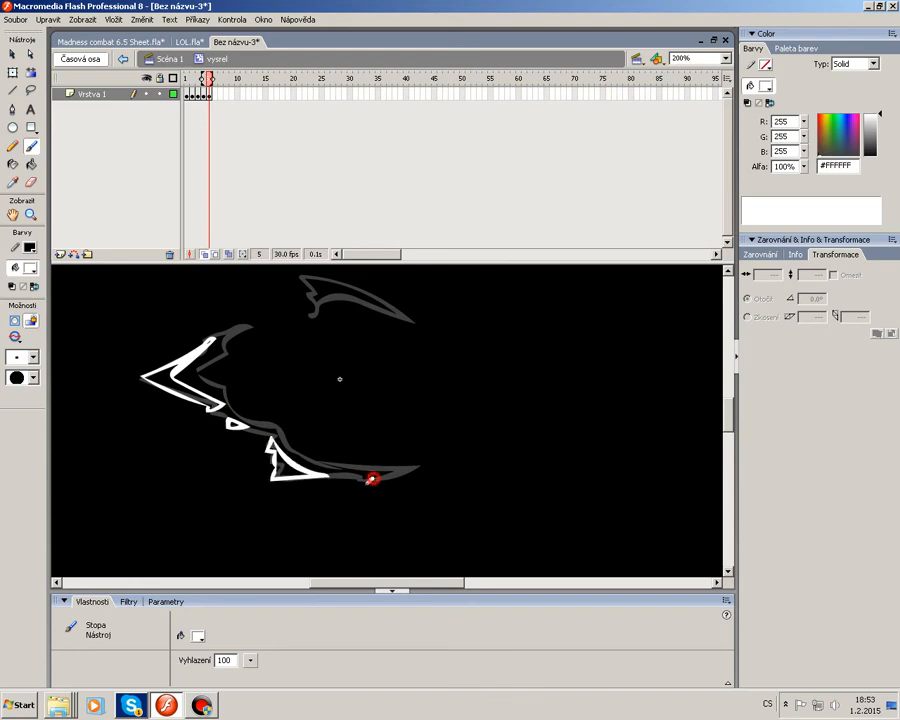
pyautogui.moveTo(372, 479); pyautogui.dragTo(389, 477)
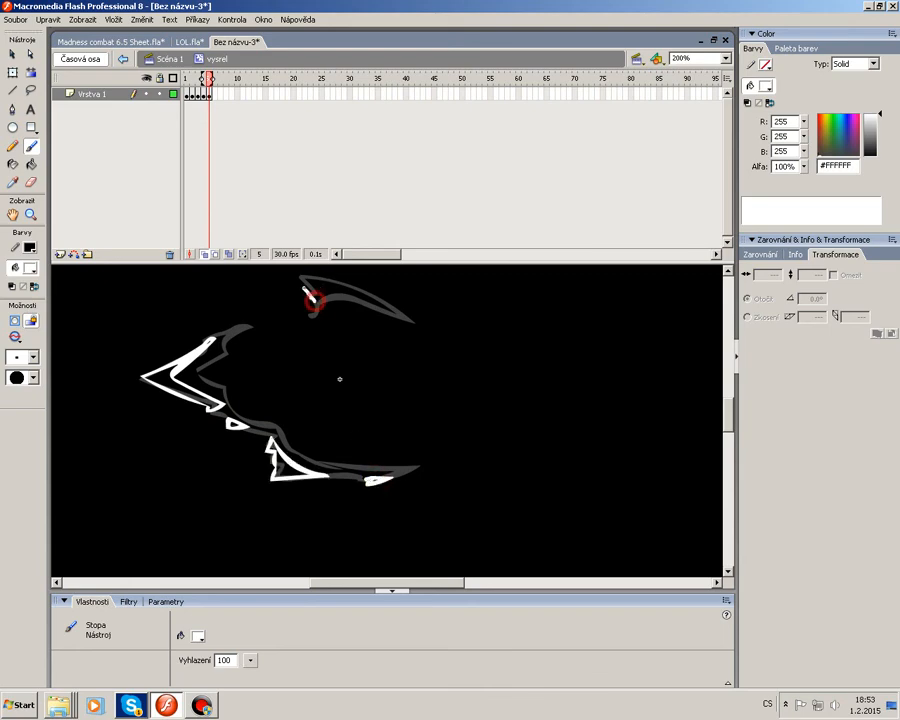
pyautogui.moveTo(301, 275); pyautogui.dragTo(377, 297)
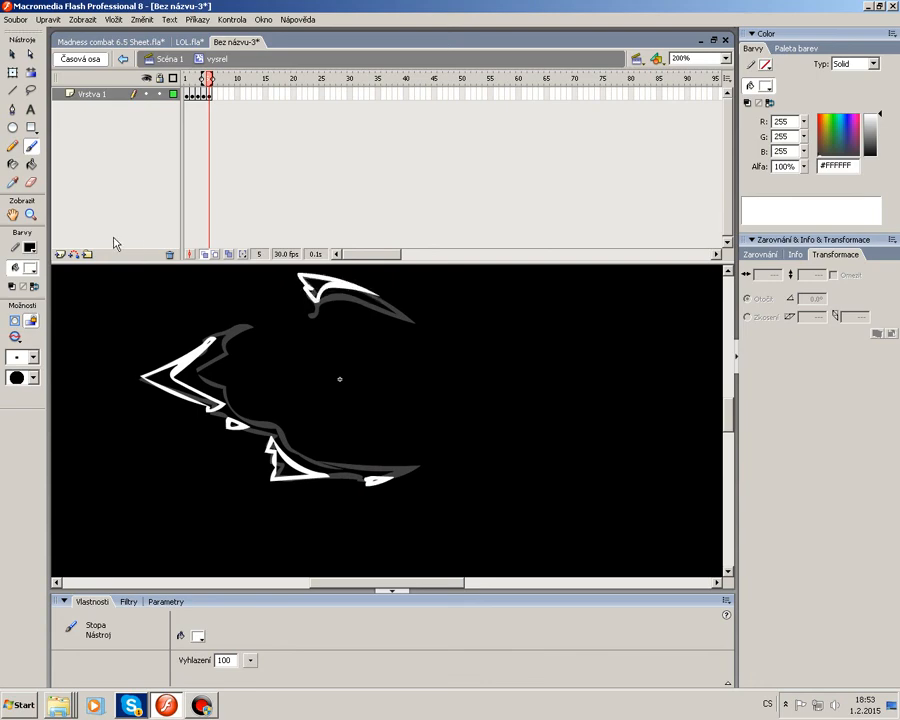
# Fill the frame 5 fragment outlines with white using the Paint Bucket.
pyautogui.click(31, 164)
pyautogui.click(185, 390)
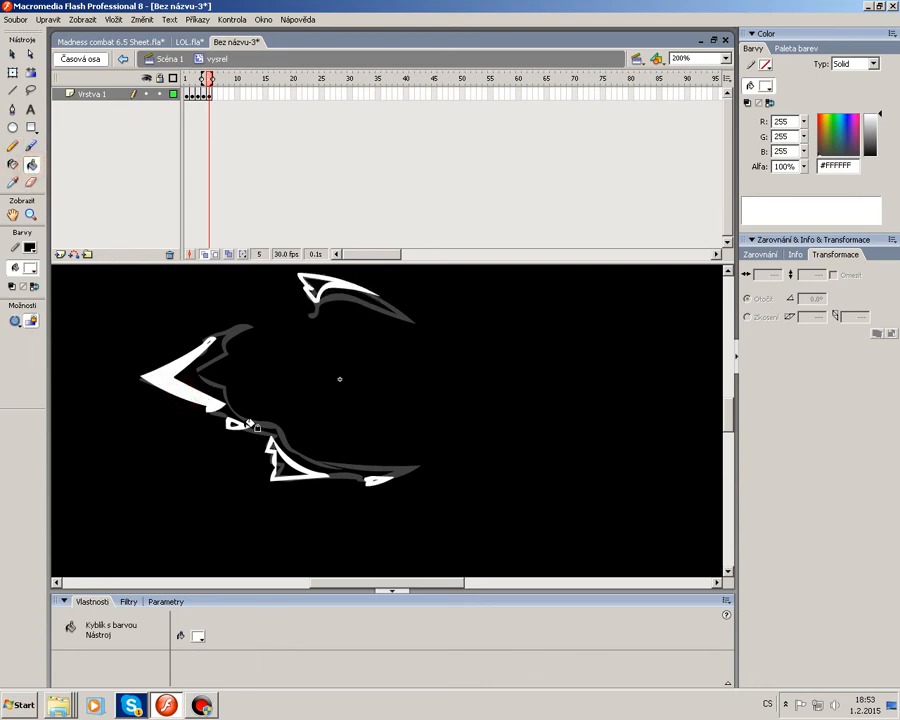
pyautogui.click(234, 422)
pyautogui.click(286, 465)
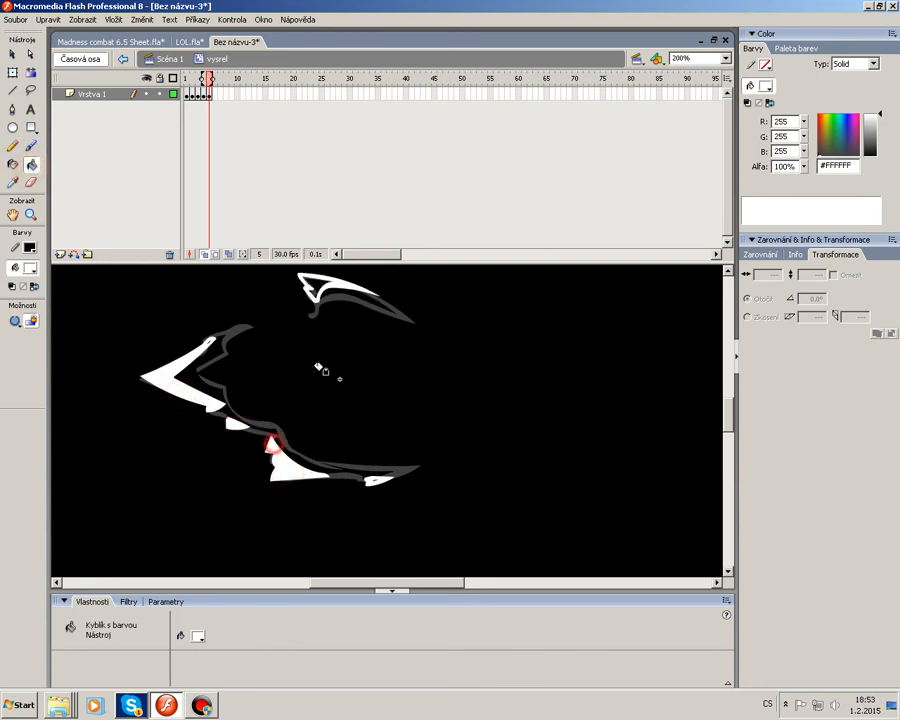
pyautogui.click(312, 292)
# Return to the earlier frames and fill the frame 3 outline with white.
pyautogui.click(188, 95)
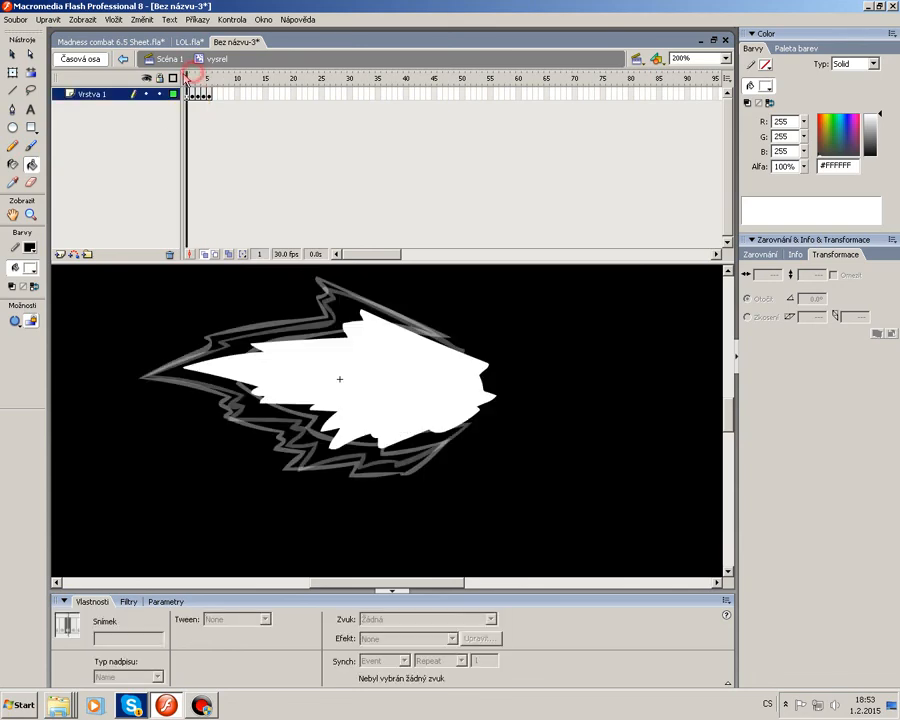
pyautogui.press('.')
pyautogui.click(216, 368)
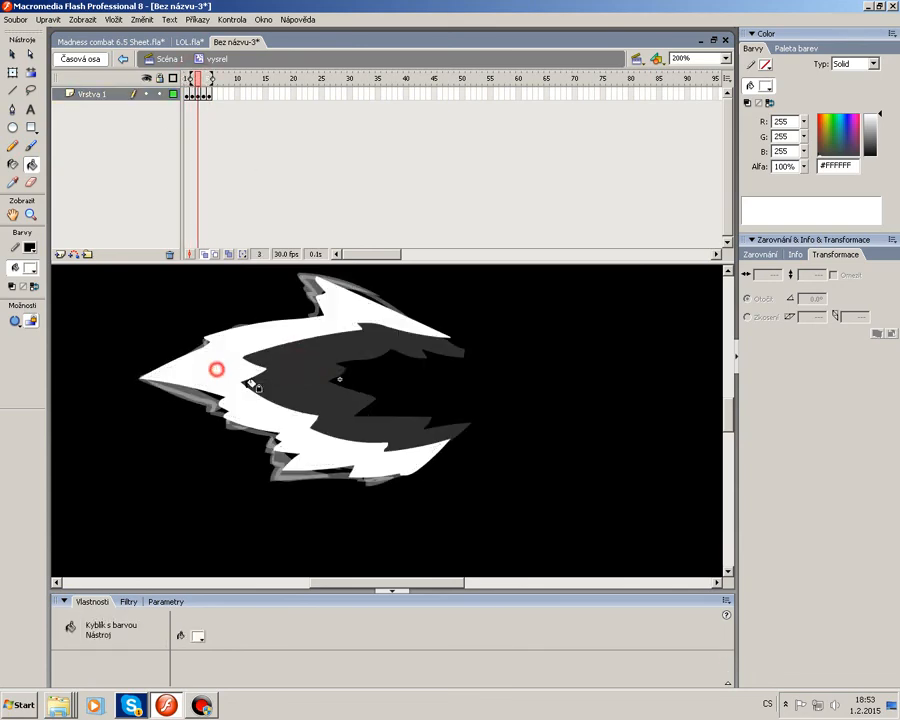
# On frame 4, turn off onion skin, set the Paint Bucket to close large gaps, and fill the fragment outlines white.
pyautogui.press('.')
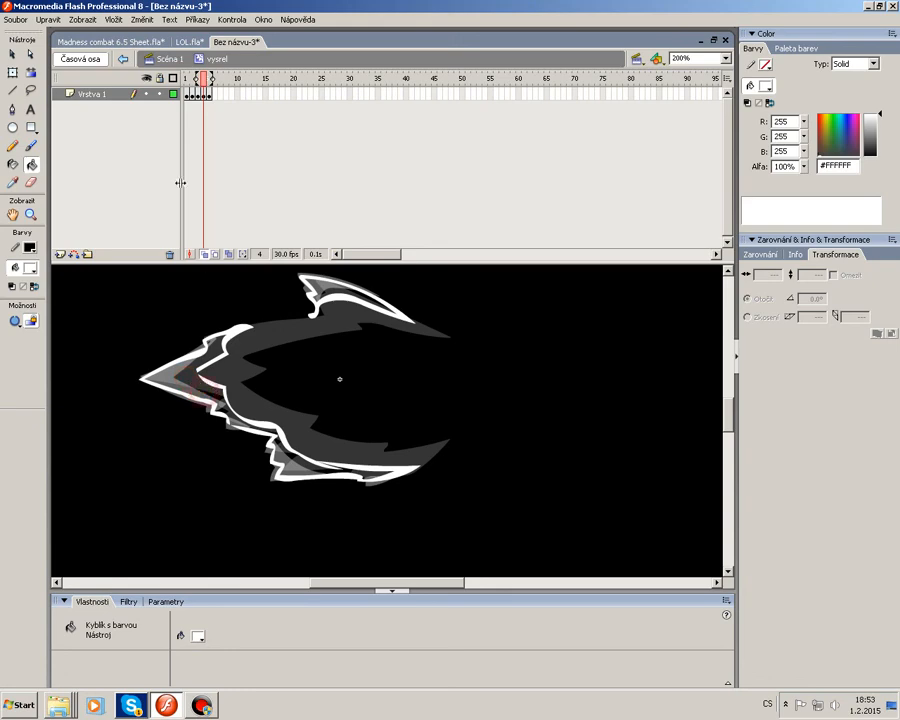
pyautogui.click(192, 253)
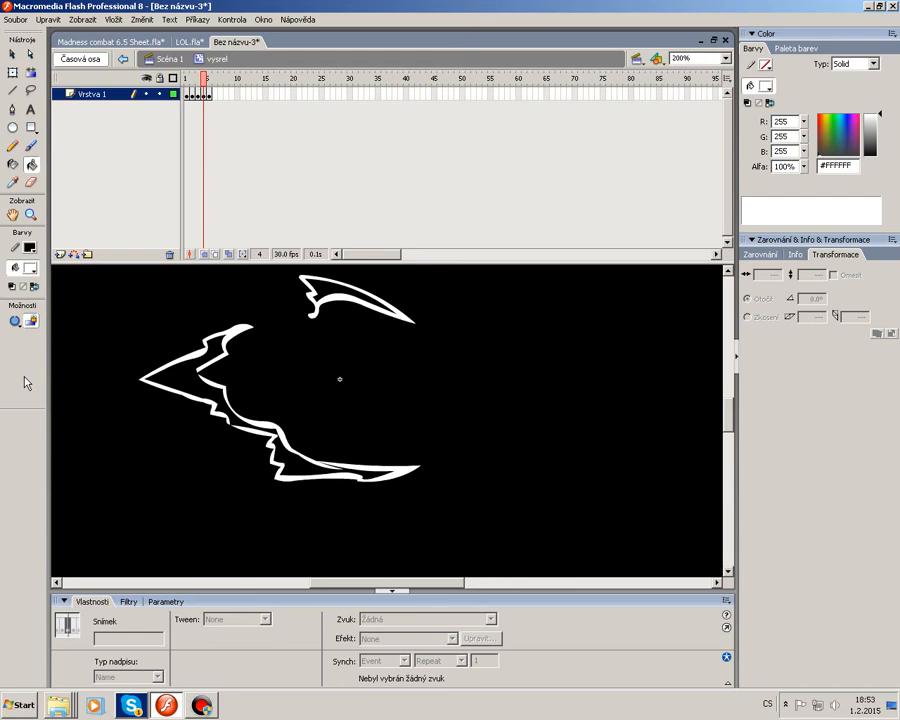
pyautogui.click(15, 321)
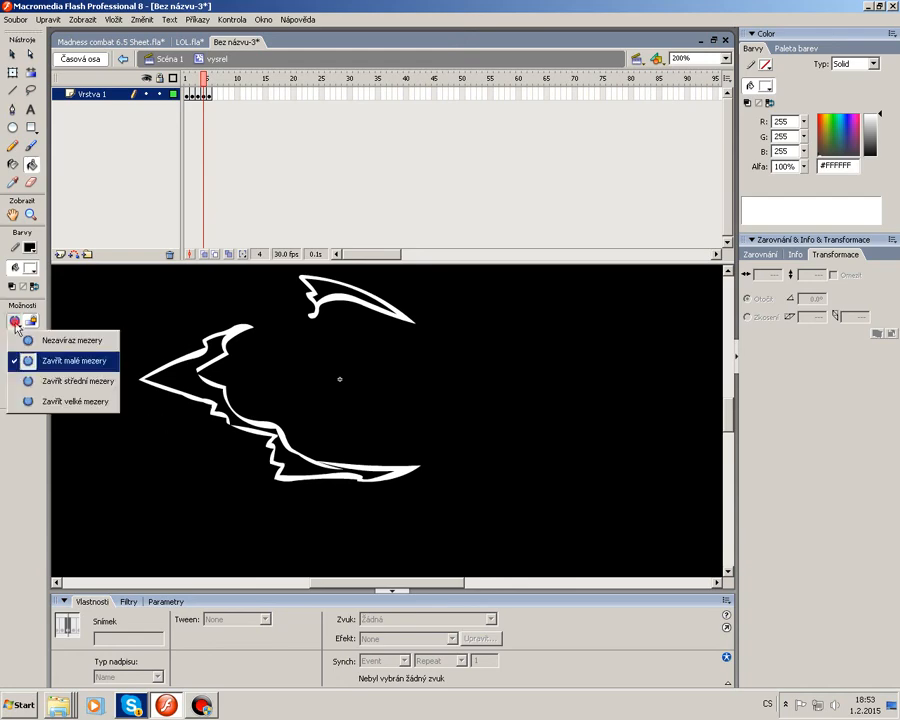
pyautogui.click(49, 401)
pyautogui.click(231, 391)
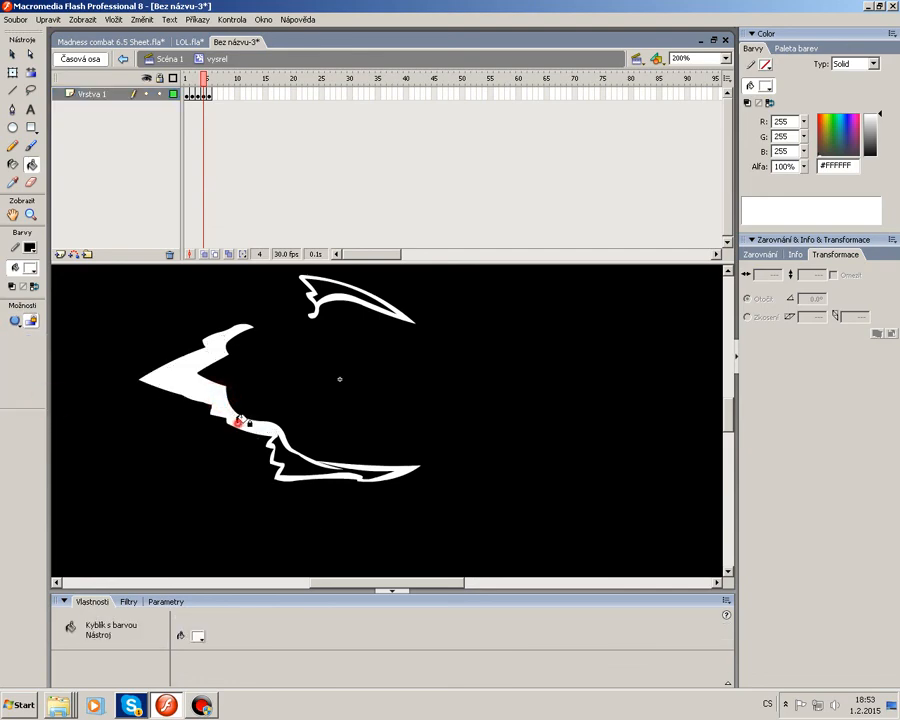
pyautogui.click(285, 451)
pyautogui.click(357, 469)
pyautogui.click(334, 464)
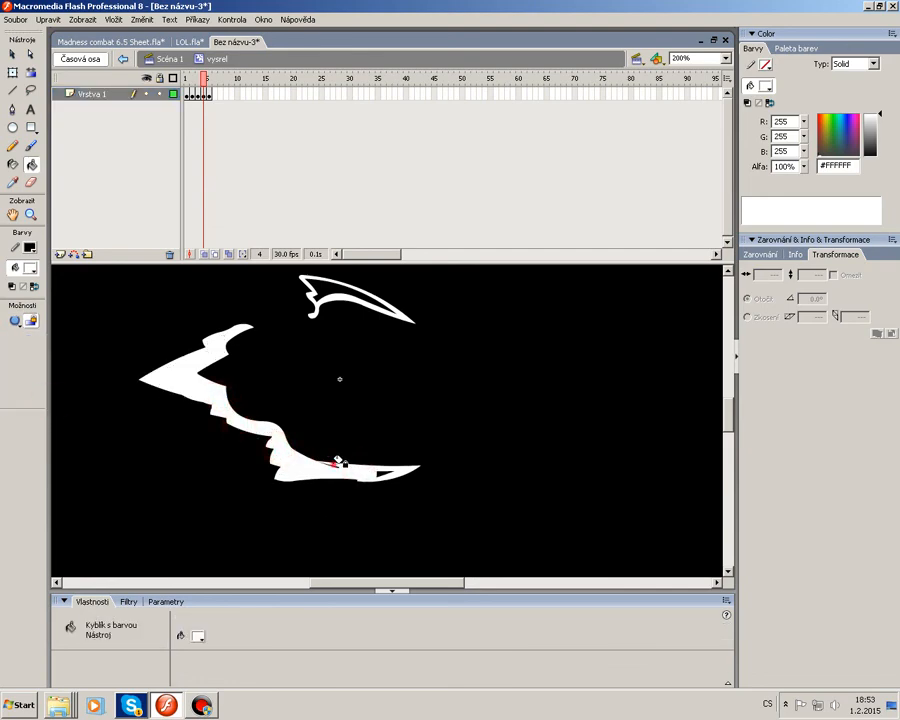
pyautogui.click(377, 472)
pyautogui.click(313, 290)
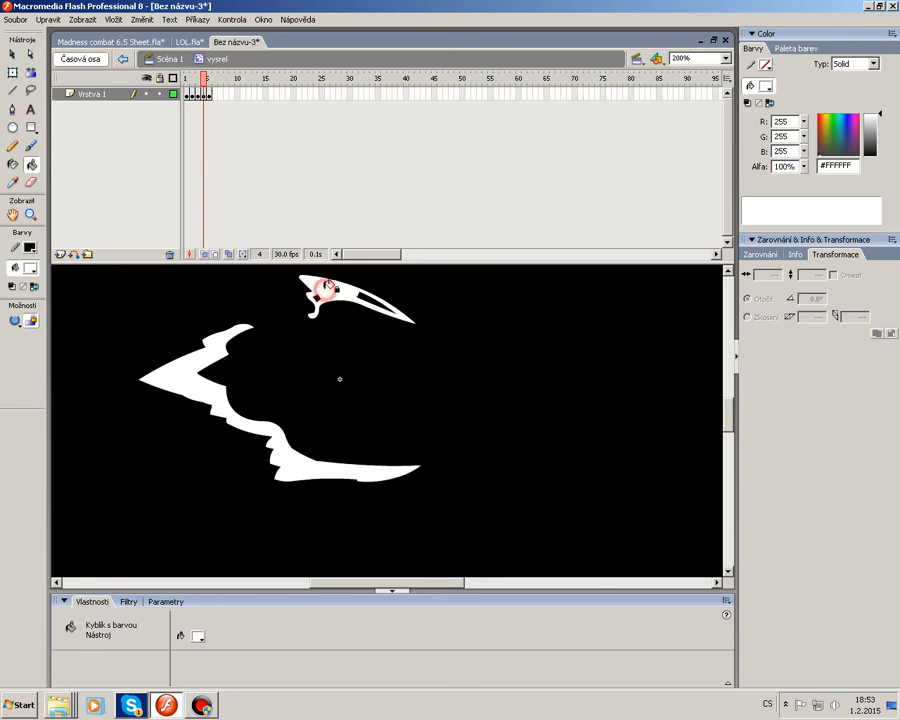
# Fill the remaining frame 4 fragment outline with white, then switch to the Selection tool.
pyautogui.click(386, 302)
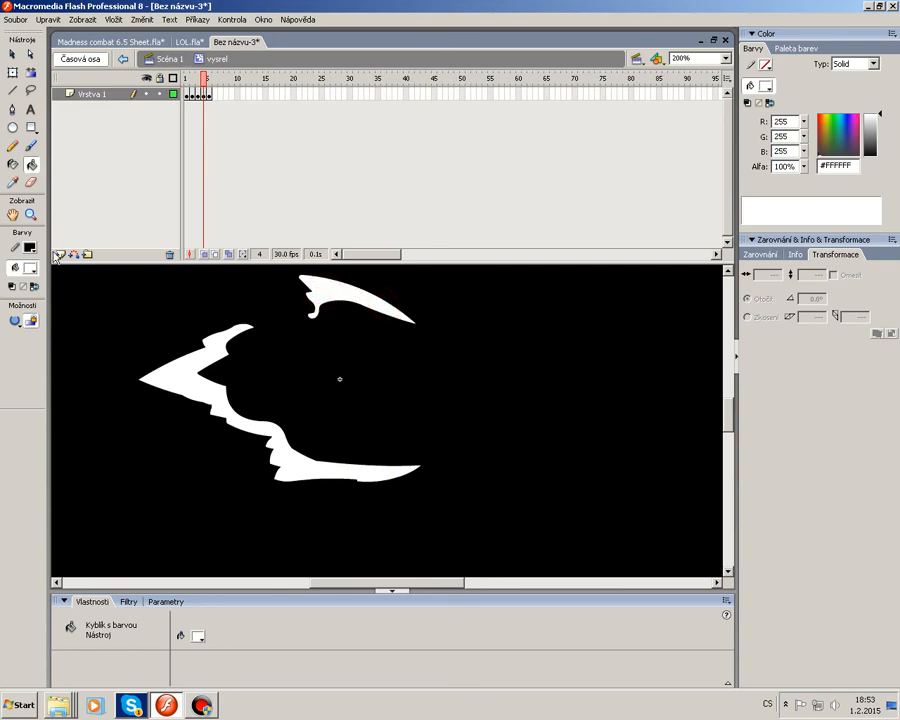
pyautogui.click(14, 320)
pyautogui.click(50, 360)
pyautogui.click(12, 54)
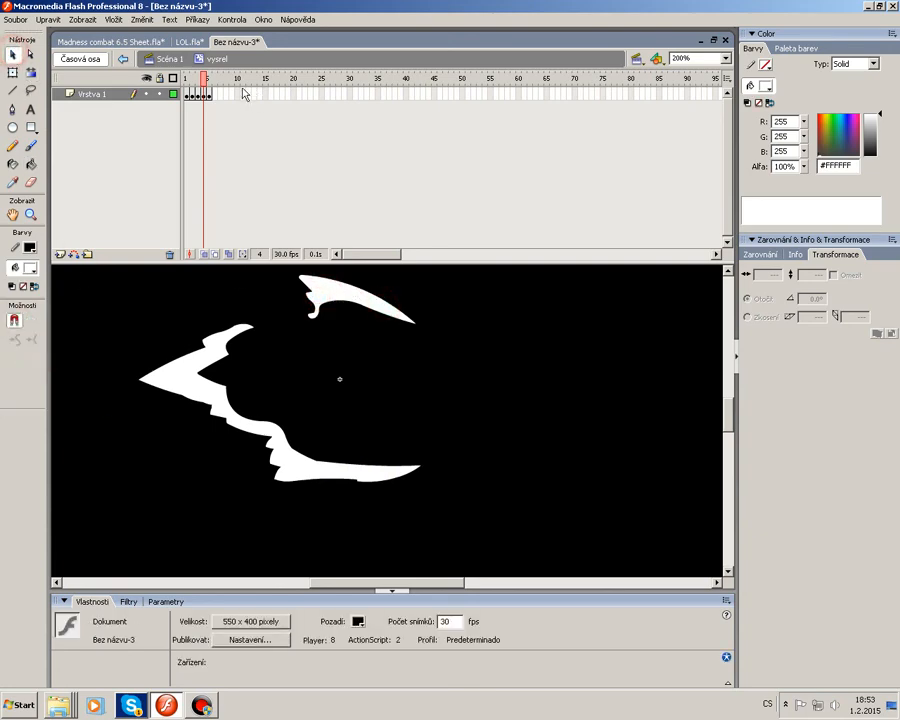
# Step through the blast frames and lock the drawing layer.
pyautogui.moveTo(204, 79); pyautogui.dragTo(212, 81)
pyautogui.moveTo(184, 365); pyautogui.dragTo(191, 393)
pyautogui.click(267, 364)
pyautogui.click(296, 392)
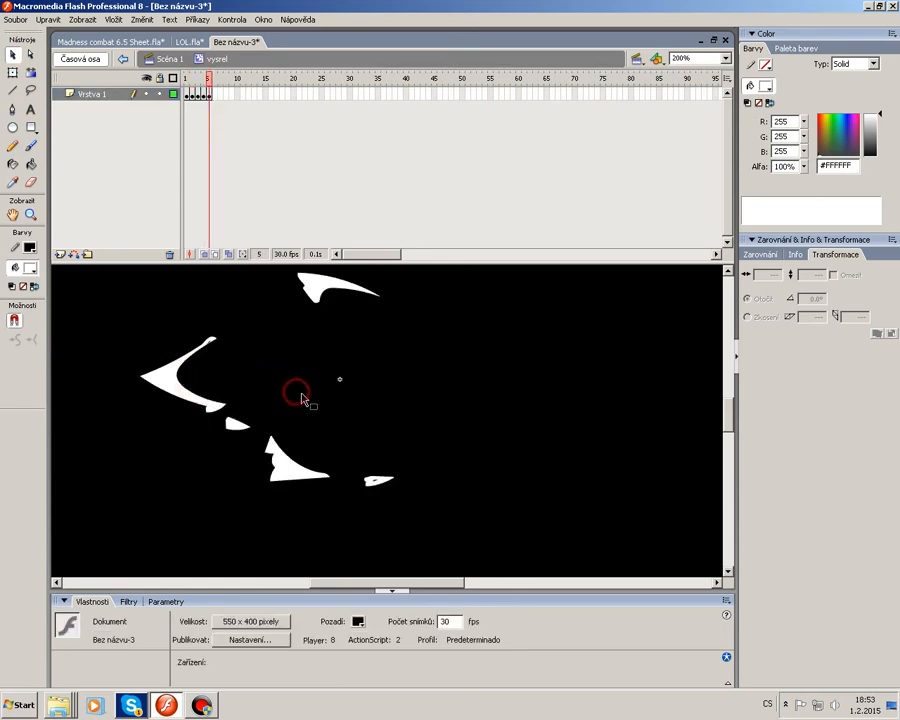
pyautogui.click(161, 96)
# Set the view to 100% and leave the vysrel clip back to Scene 1.
pyautogui.click(726, 59)
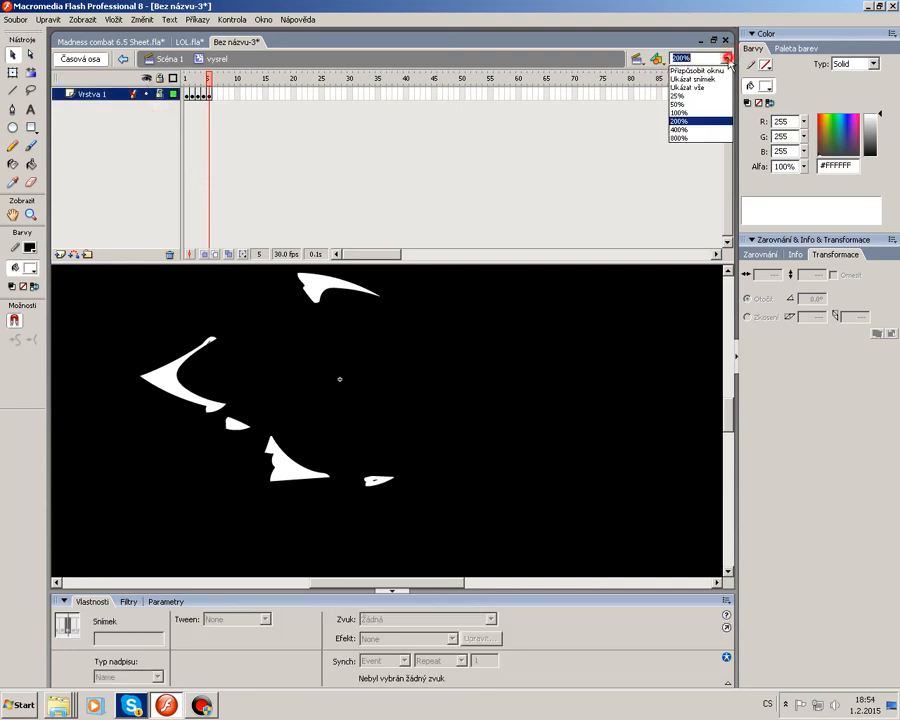
pyautogui.click(695, 114)
pyautogui.press('F7')
pyautogui.click(512, 356)
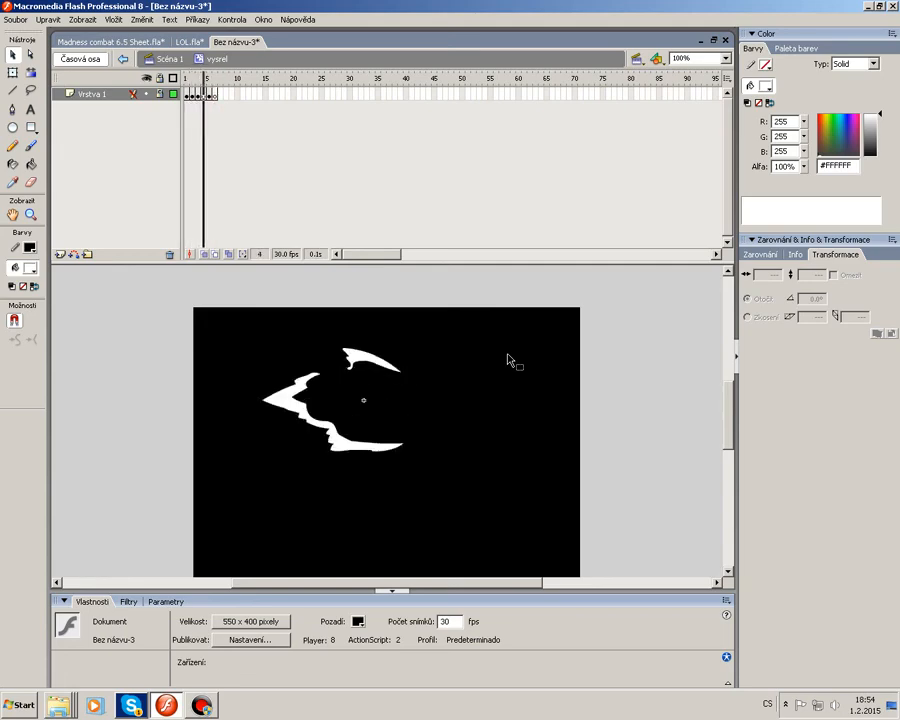
pyautogui.doubleClick(505, 352)
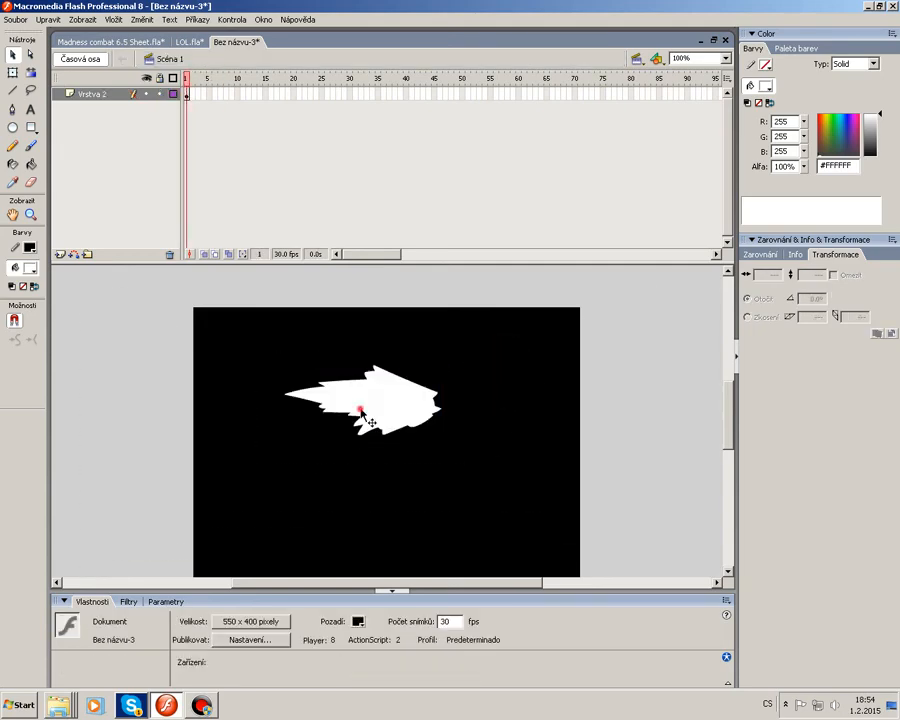
# Set the vysrel instance's looping to Play Once and copy the instance.
pyautogui.click(136, 620)
pyautogui.click(125, 658)
pyautogui.click(268, 637)
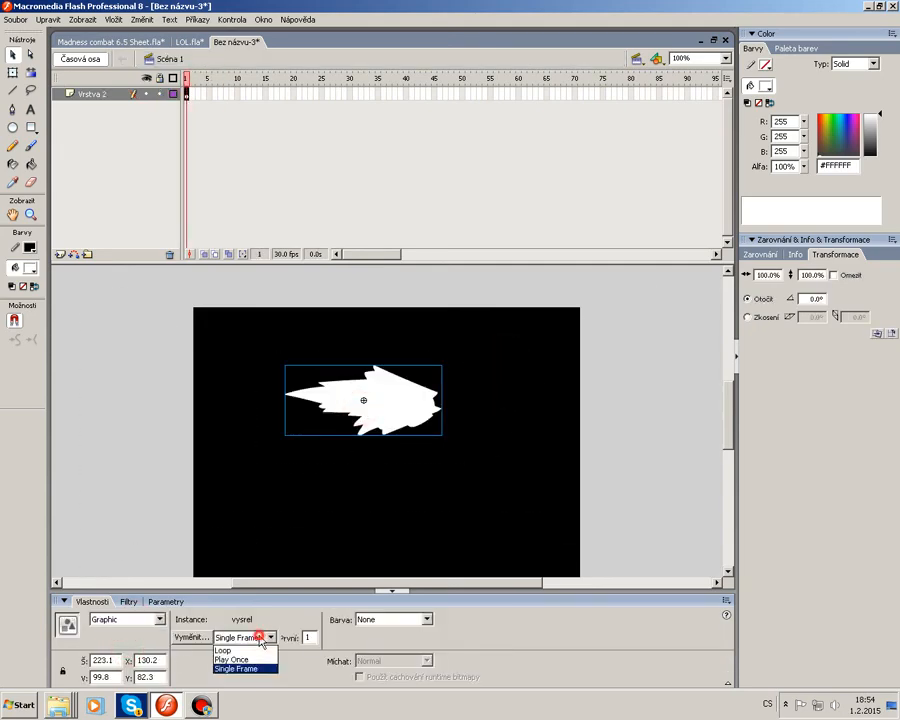
pyautogui.click(251, 655)
pyautogui.rightClick(372, 438)
pyautogui.click(410, 438)
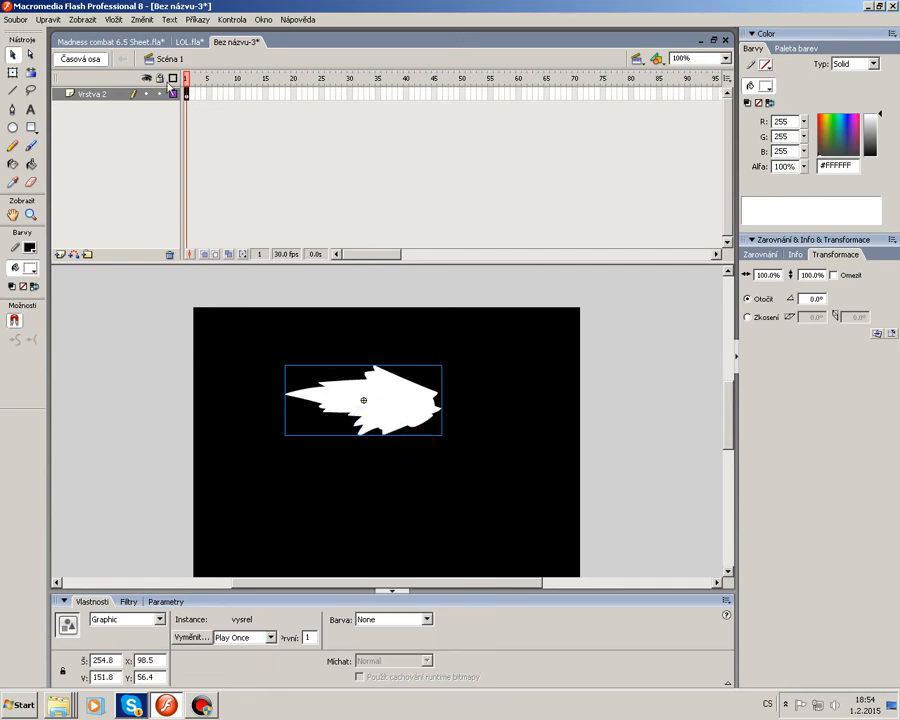
# In LOL.fla, replace the muzzle flash on frame 92 of layer Vrstva 30 with the pasted vysrel instance.
pyautogui.click(185, 41)
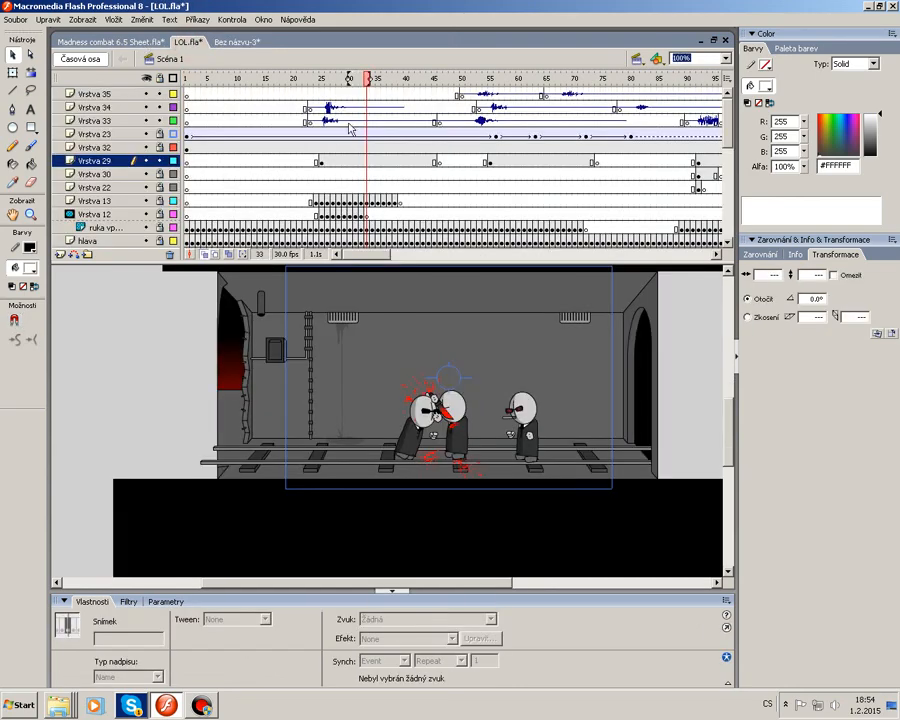
pyautogui.moveTo(370, 252); pyautogui.dragTo(417, 254)
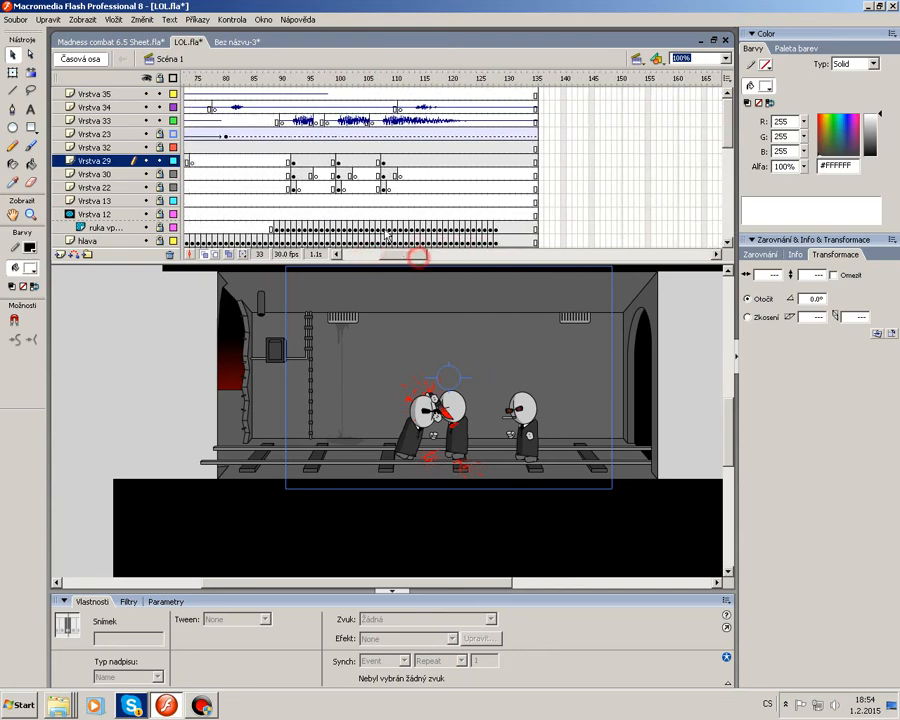
pyautogui.click(291, 161)
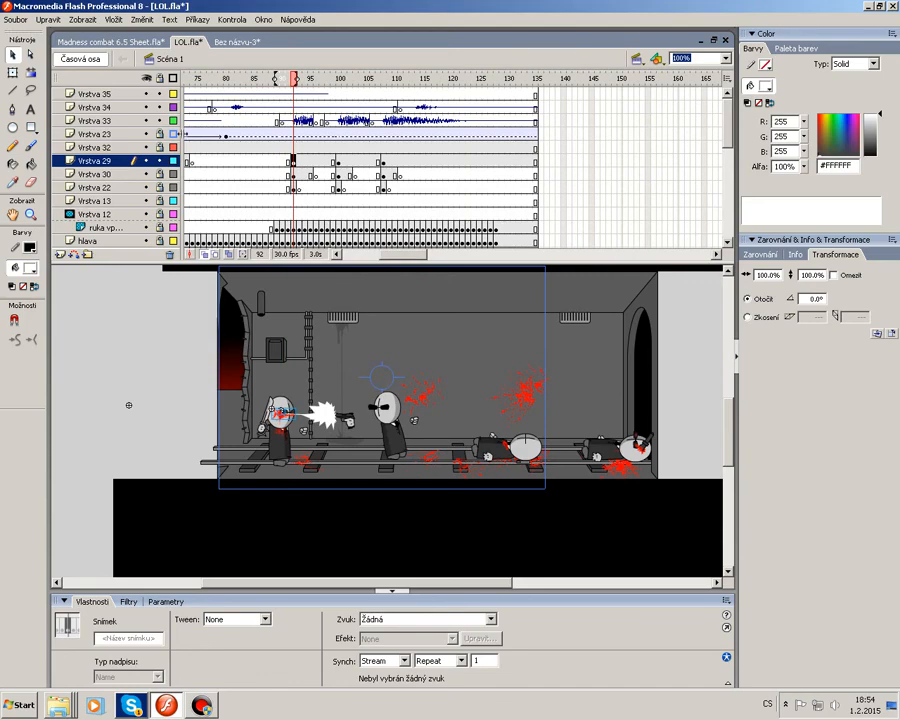
pyautogui.click(293, 176)
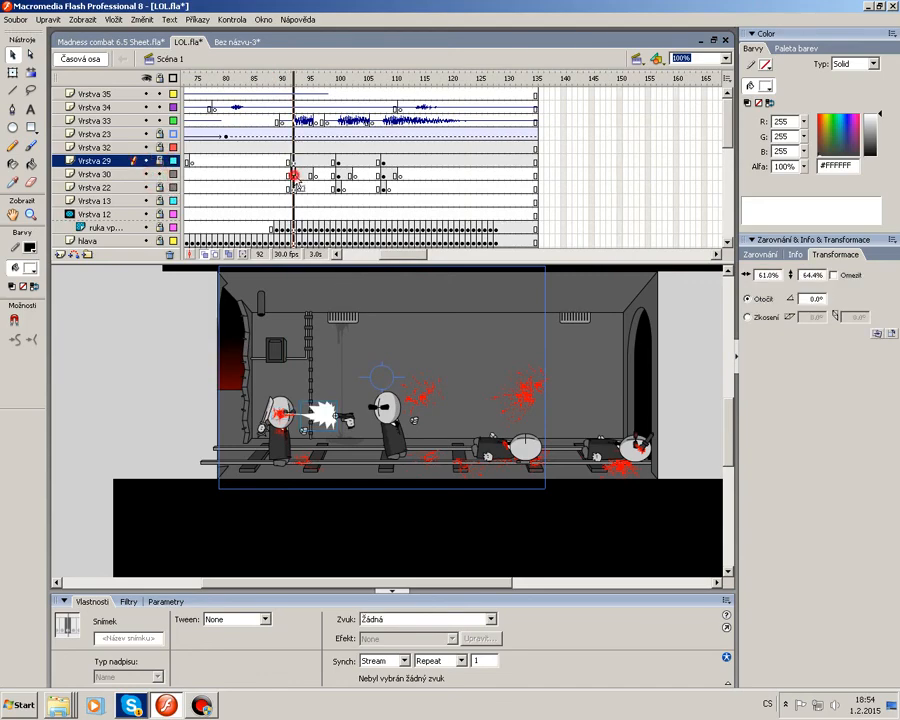
pyautogui.press('Delete')
pyautogui.hotkey('ctrl', 'v')
# Shrink the pasted blast with Free Transform and move it to the shooter's gun muzzle.
pyautogui.rightClick(434, 421)
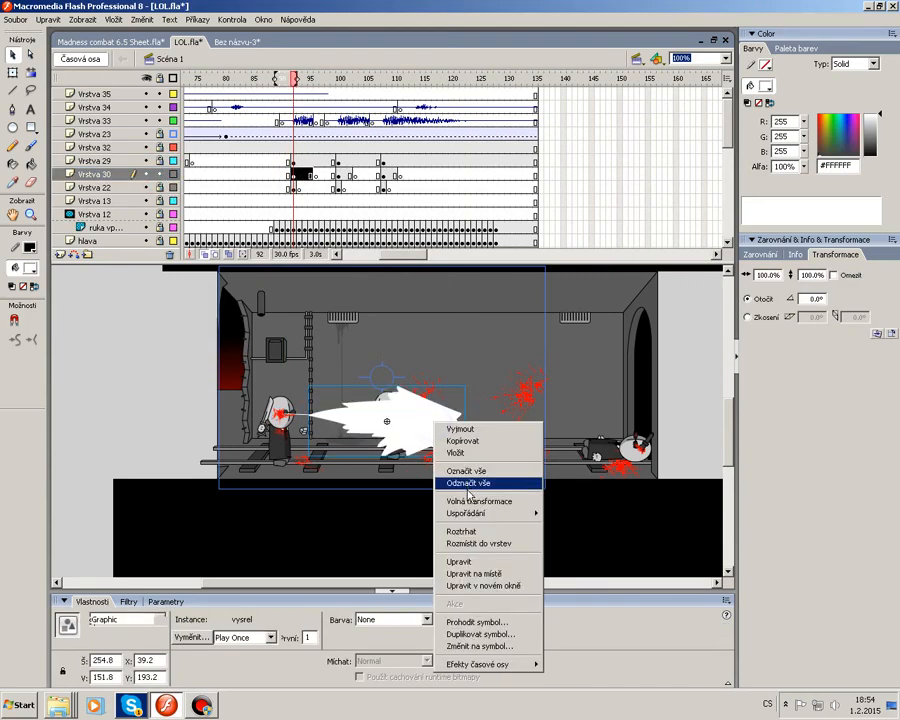
pyautogui.click(470, 500)
pyautogui.moveTo(466, 456); pyautogui.dragTo(414, 437)
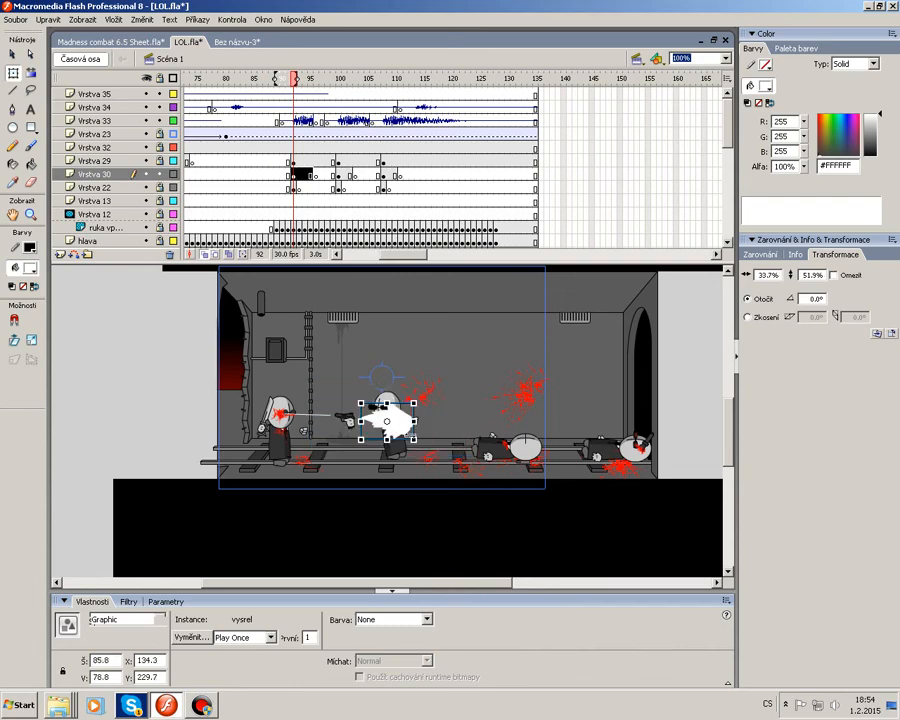
pyautogui.moveTo(341, 433)
pyautogui.mouseDown()
pyautogui.moveTo(329, 423)
pyautogui.moveTo(339, 434)
pyautogui.mouseUp()
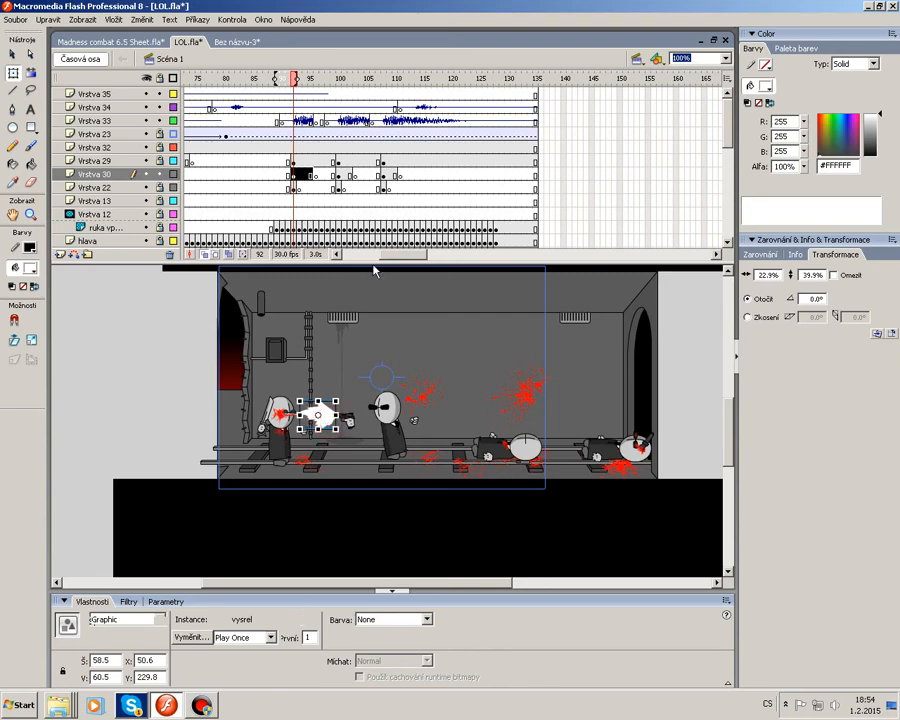
# Fine-tune the blast instance's size and position at the muzzle on frame 92.
pyautogui.moveTo(297, 178); pyautogui.dragTo(313, 183)
pyautogui.click(293, 176)
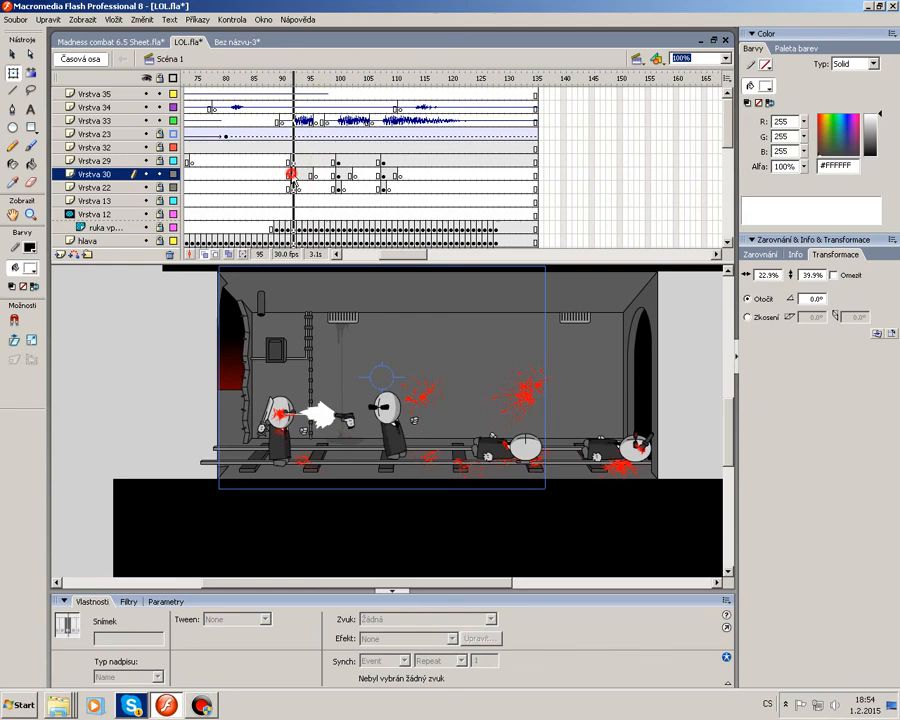
pyautogui.click(321, 418)
pyautogui.moveTo(300, 415)
pyautogui.mouseDown()
pyautogui.moveTo(304, 424)
pyautogui.moveTo(298, 415)
pyautogui.mouseUp()
pyautogui.click(362, 437)
pyautogui.moveTo(312, 77); pyautogui.dragTo(288, 95)
pyautogui.click(293, 175)
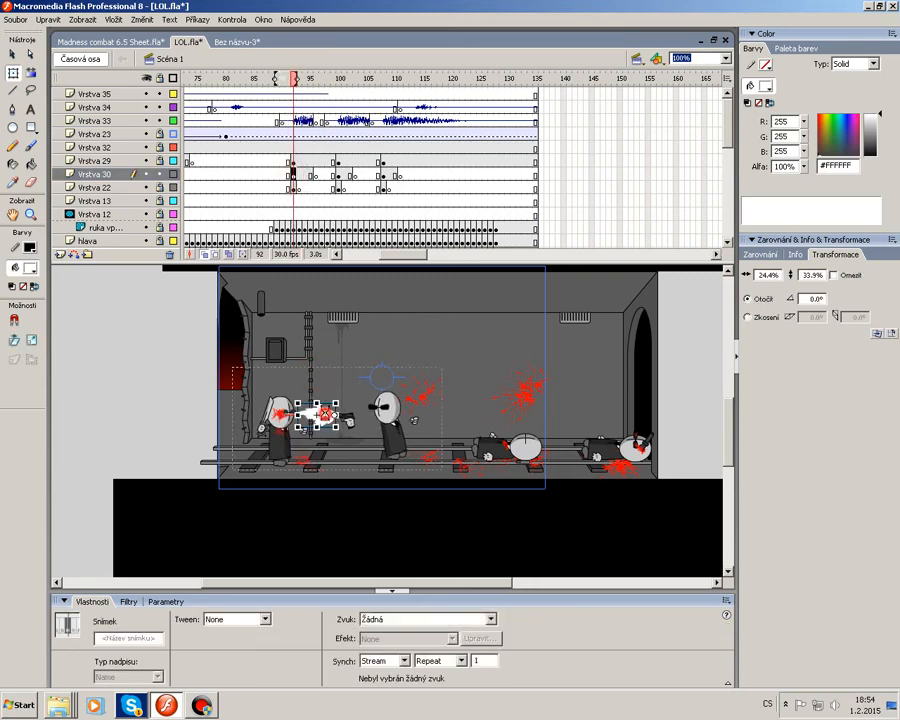
# Edit the vysrel clip in place, delete its first frame, and play it back.
pyautogui.doubleClick(316, 414)
pyautogui.click(189, 93)
pyautogui.rightClick(189, 93)
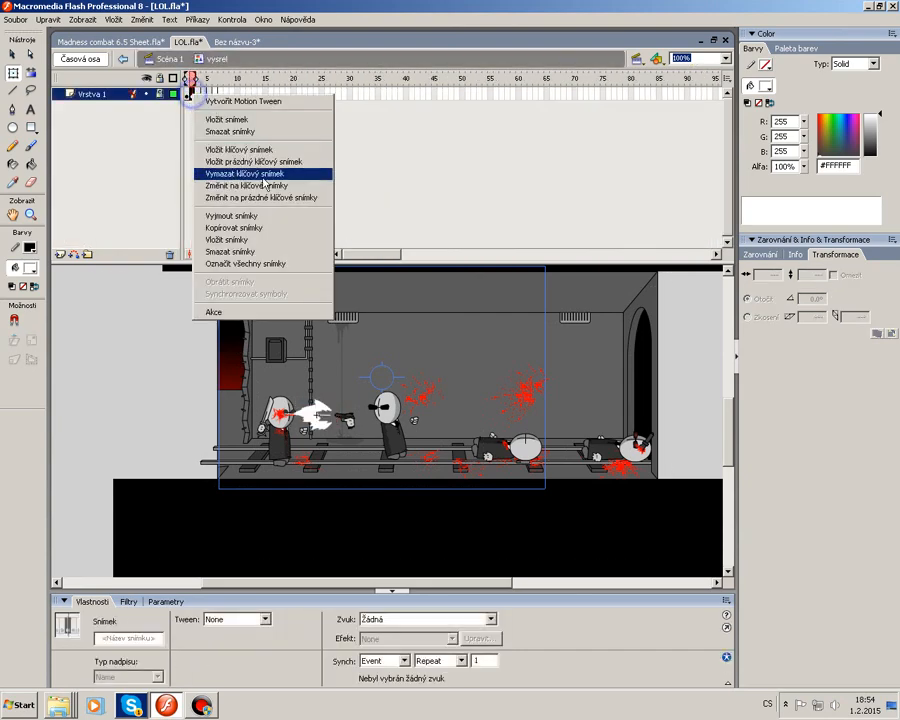
pyautogui.click(251, 131)
pyautogui.click(218, 320)
pyautogui.moveTo(212, 77); pyautogui.dragTo(184, 80)
pyautogui.press('Return')
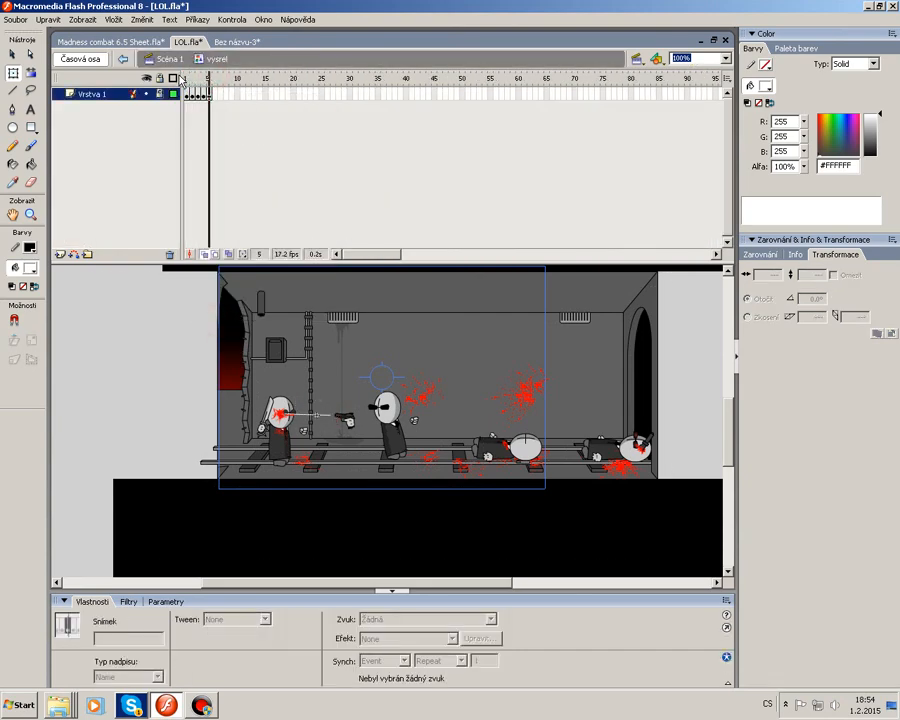
# Delete frame 3 of the vysrel clip and return to Scene 1.
pyautogui.click(201, 96)
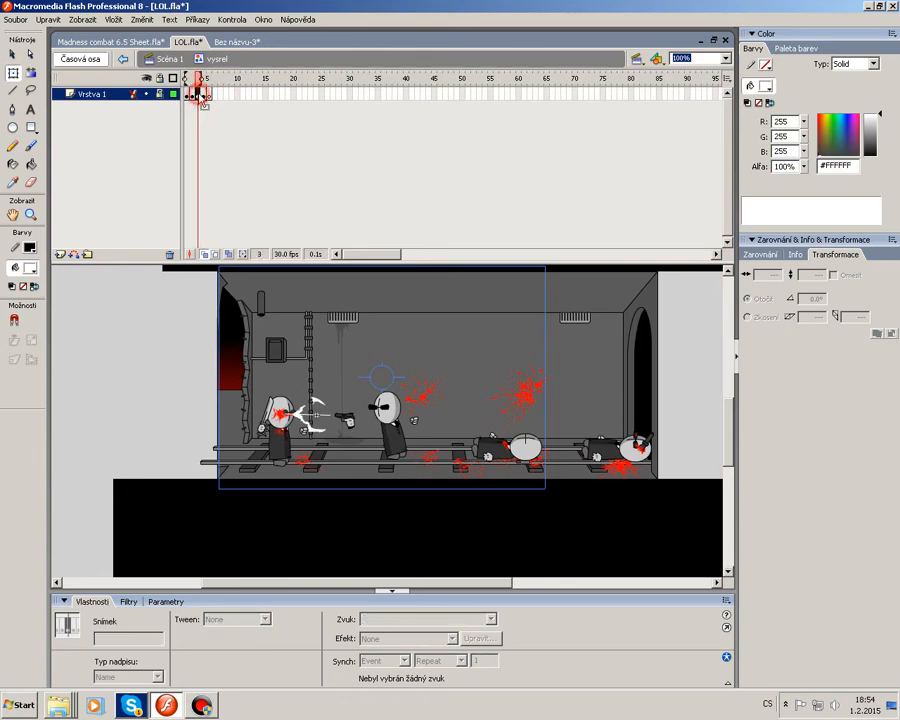
pyautogui.rightClick(201, 96)
pyautogui.click(242, 131)
pyautogui.click(190, 305)
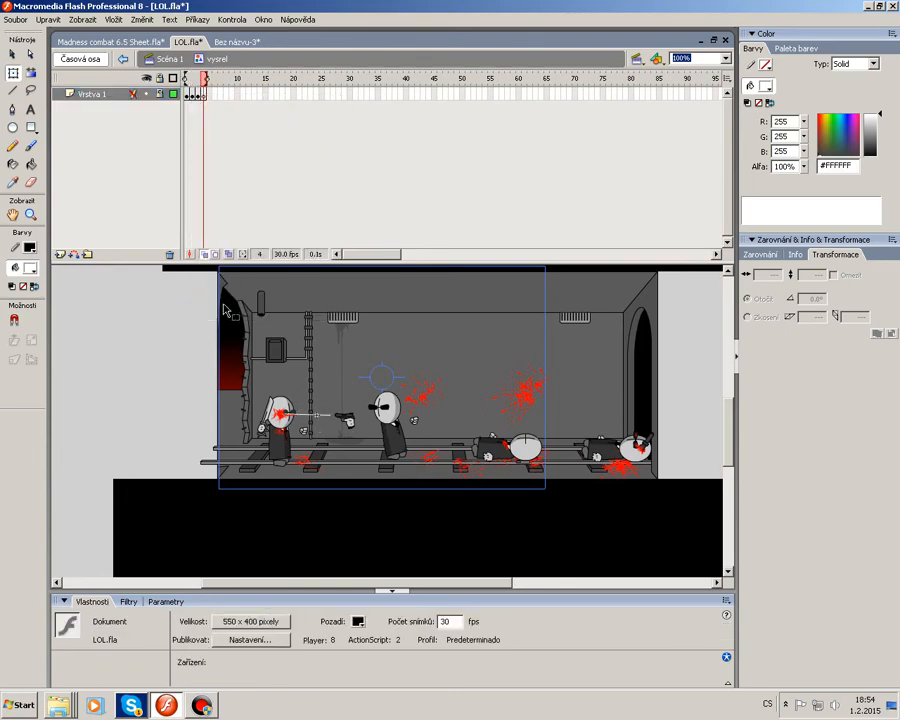
pyautogui.doubleClick(200, 300)
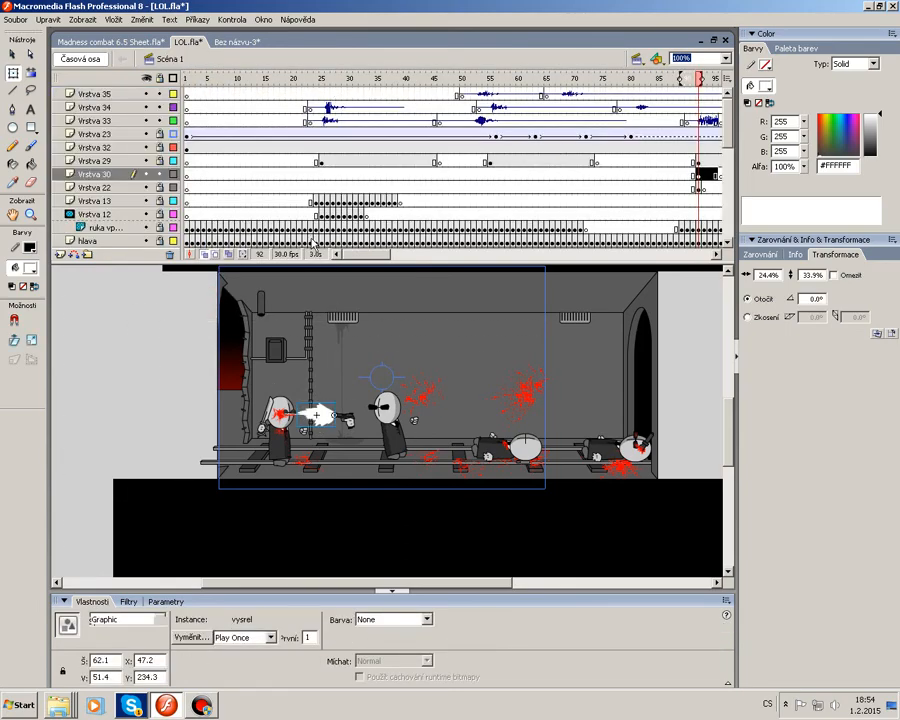
# Scrub through the scene around the shot to preview the blast.
pyautogui.moveTo(359, 254); pyautogui.dragTo(376, 254)
pyautogui.moveTo(552, 77); pyautogui.dragTo(624, 122)
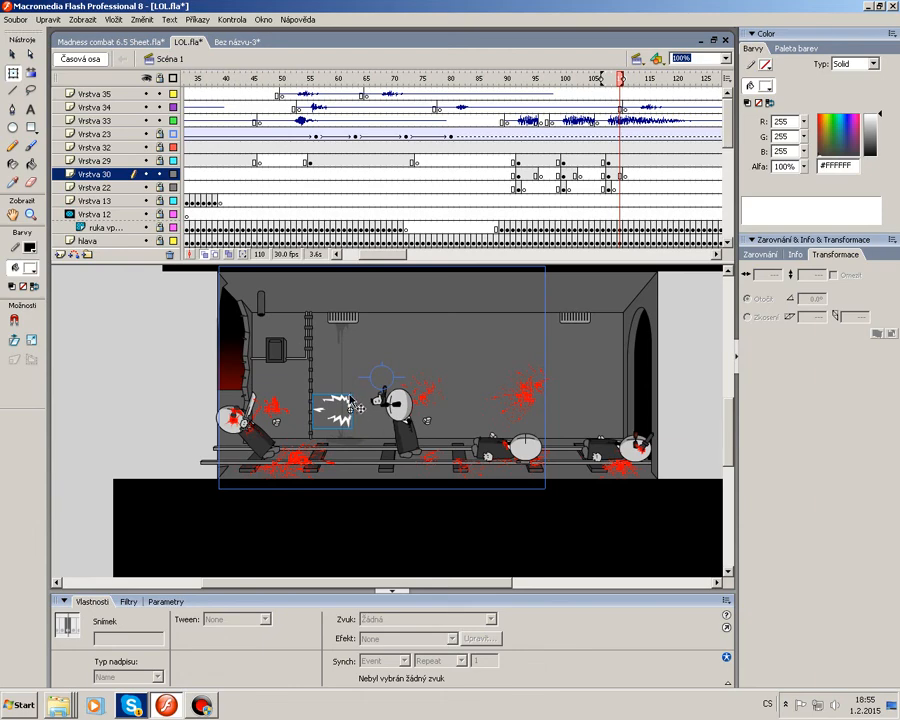
pyautogui.moveTo(548, 100)
pyautogui.mouseDown()
pyautogui.moveTo(504, 97)
pyautogui.moveTo(546, 97)
pyautogui.mouseUp()
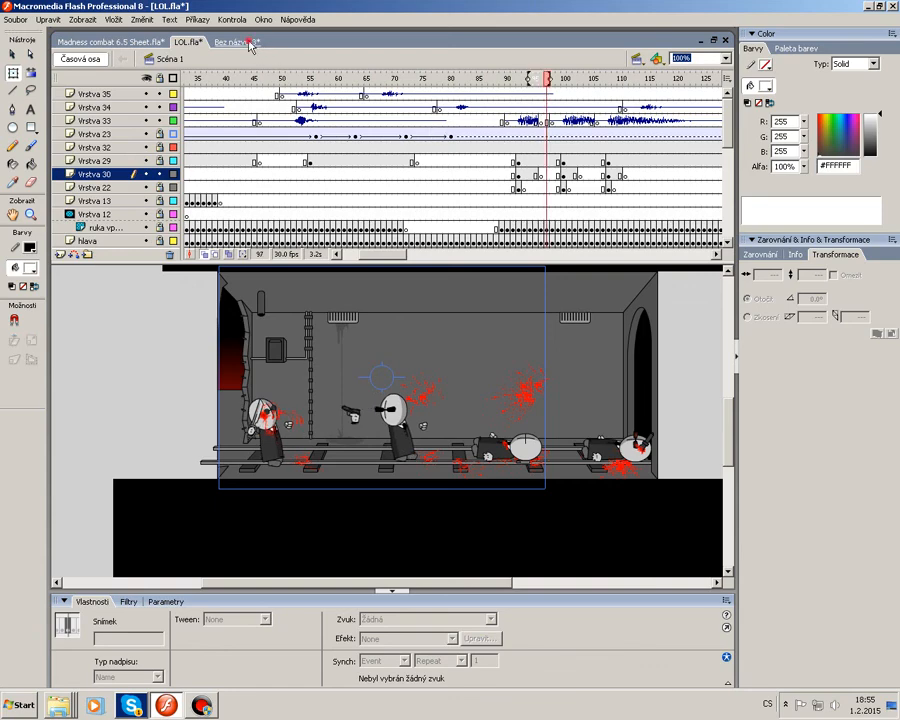
# In the untitled document, shrink the vysrel instance with Free Transform and then delete it from the stage.
pyautogui.click(249, 43)
pyautogui.click(526, 368)
pyautogui.rightClick(381, 411)
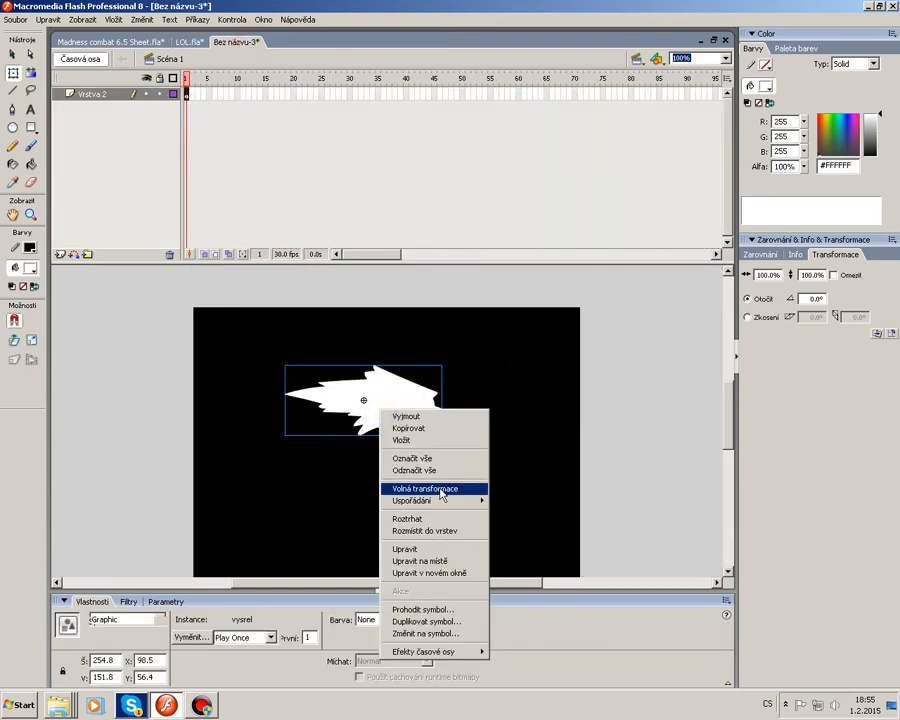
pyautogui.click(425, 489)
pyautogui.moveTo(363, 437); pyautogui.dragTo(528, 456)
pyautogui.click(528, 456)
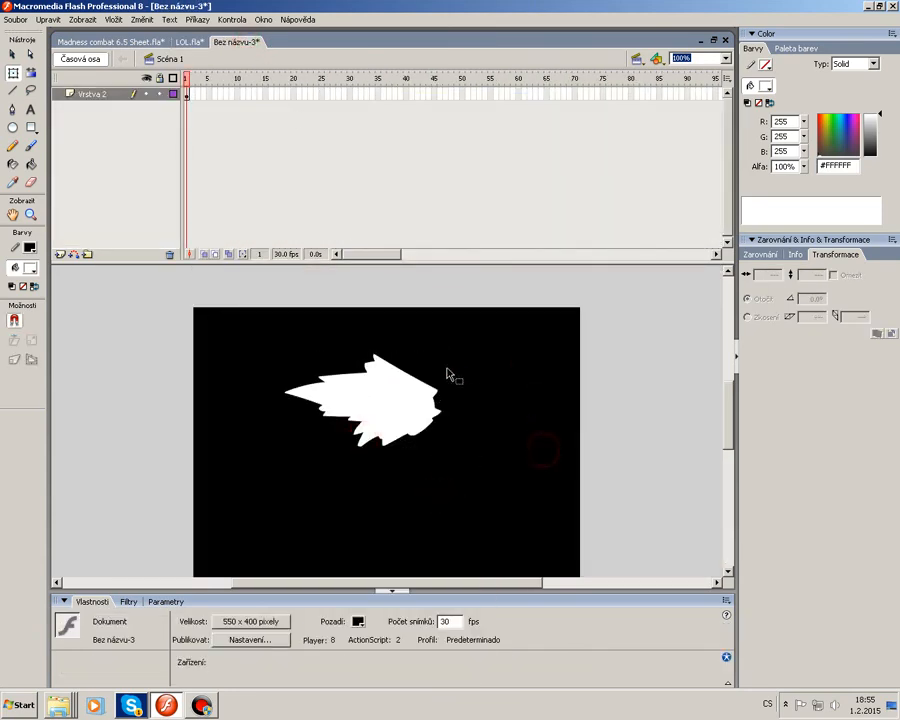
pyautogui.click(408, 406)
pyautogui.moveTo(443, 448); pyautogui.dragTo(424, 440)
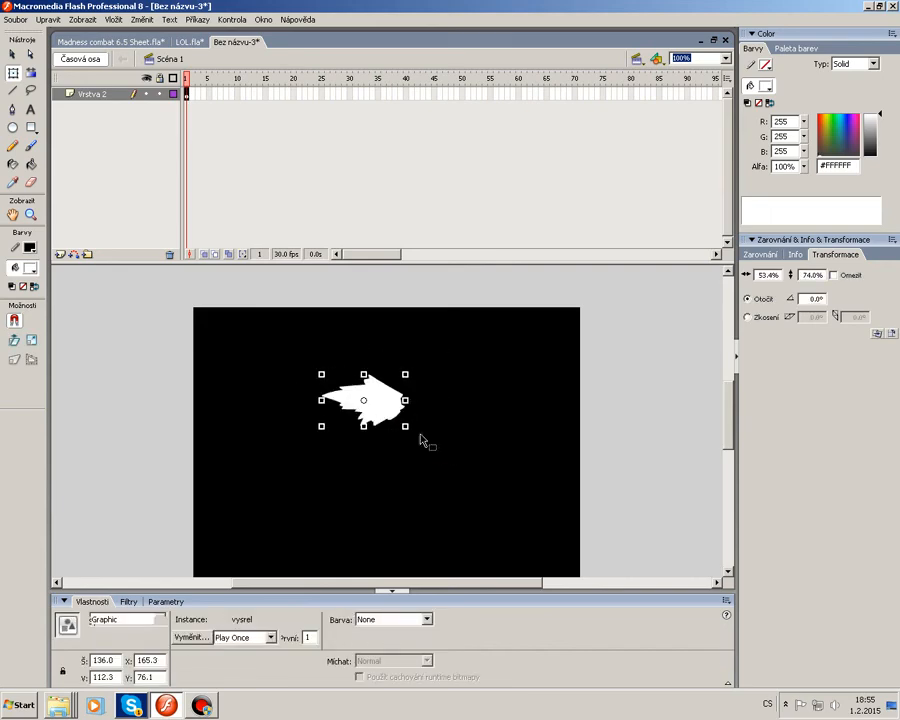
pyautogui.click(535, 477)
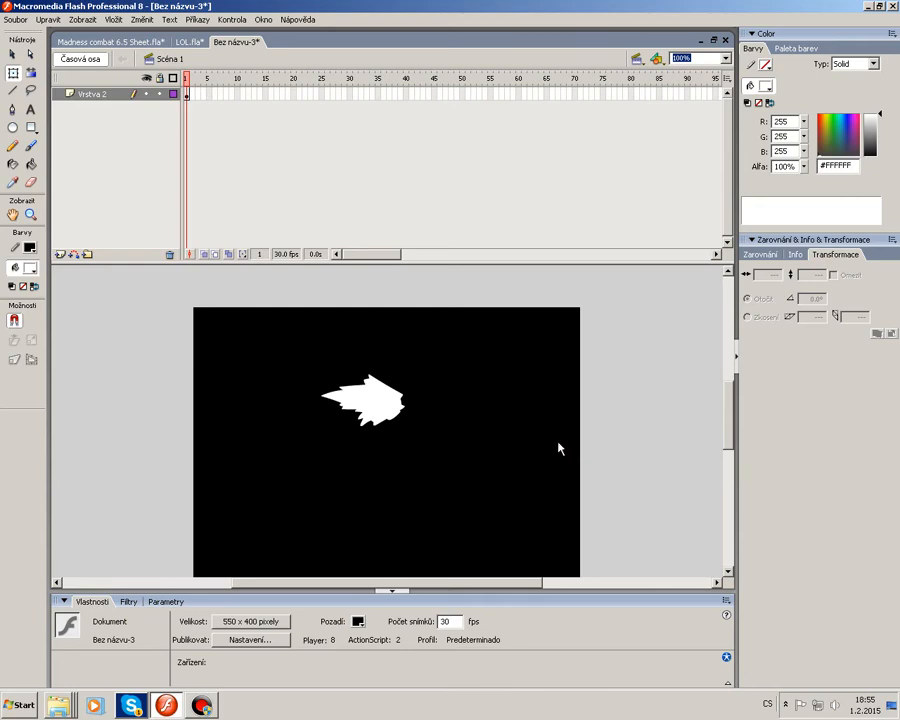
pyautogui.moveTo(458, 470); pyautogui.dragTo(291, 328)
pyautogui.press('Delete')
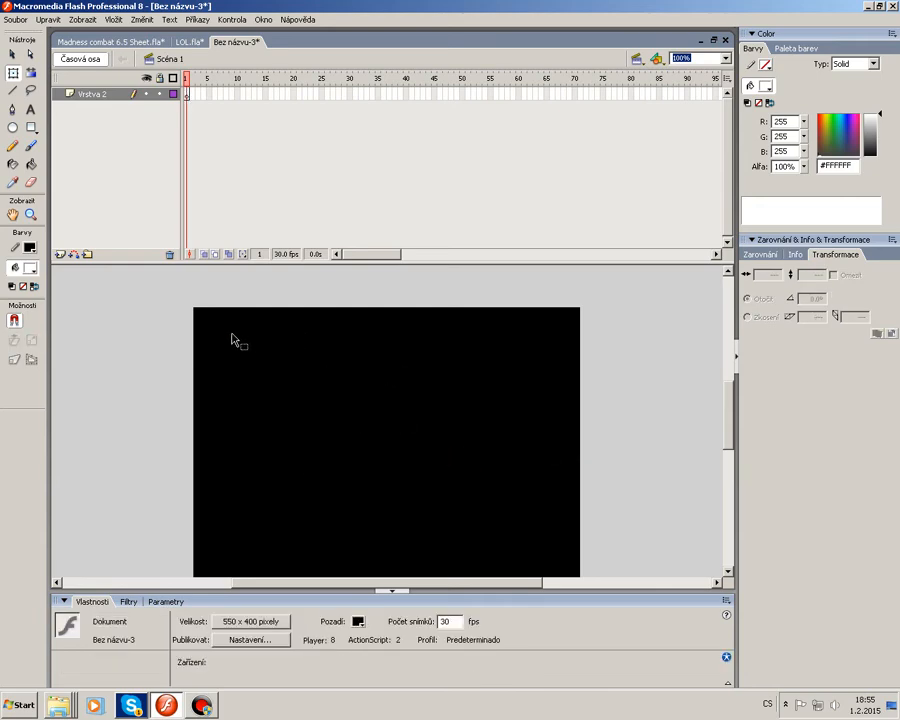
# Switch to the Madness combat 6.5 Sheet document and browse its sprite frames.
pyautogui.click(189, 42)
pyautogui.click(140, 42)
pyautogui.click(232, 262)
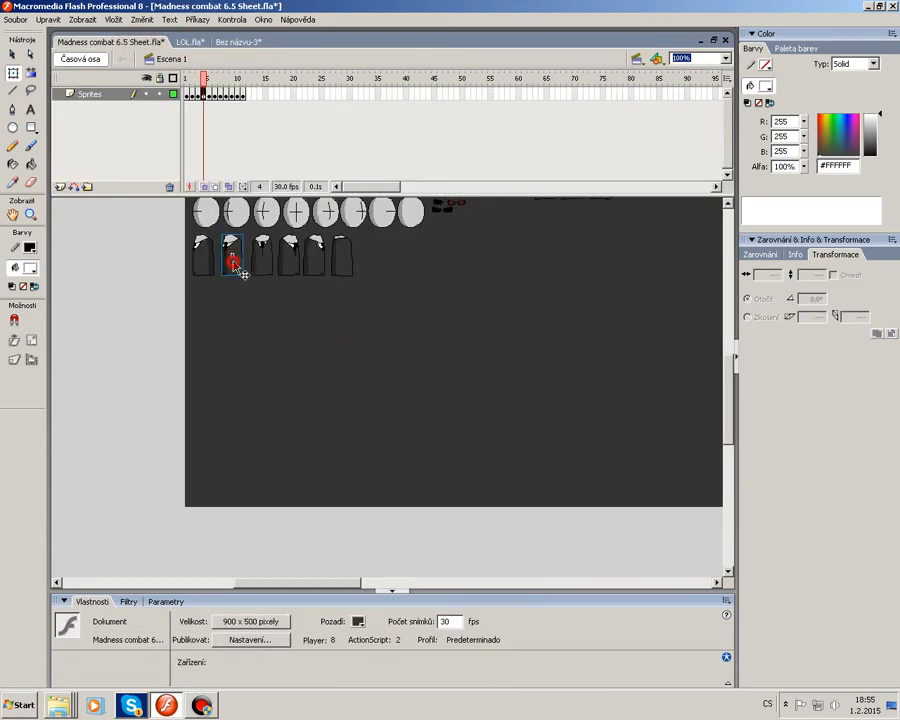
pyautogui.click(408, 372)
pyautogui.scroll(4, 408, 372)
pyautogui.moveTo(203, 80)
pyautogui.mouseDown()
pyautogui.moveTo(219, 80)
pyautogui.moveTo(210, 82)
pyautogui.mouseUp()
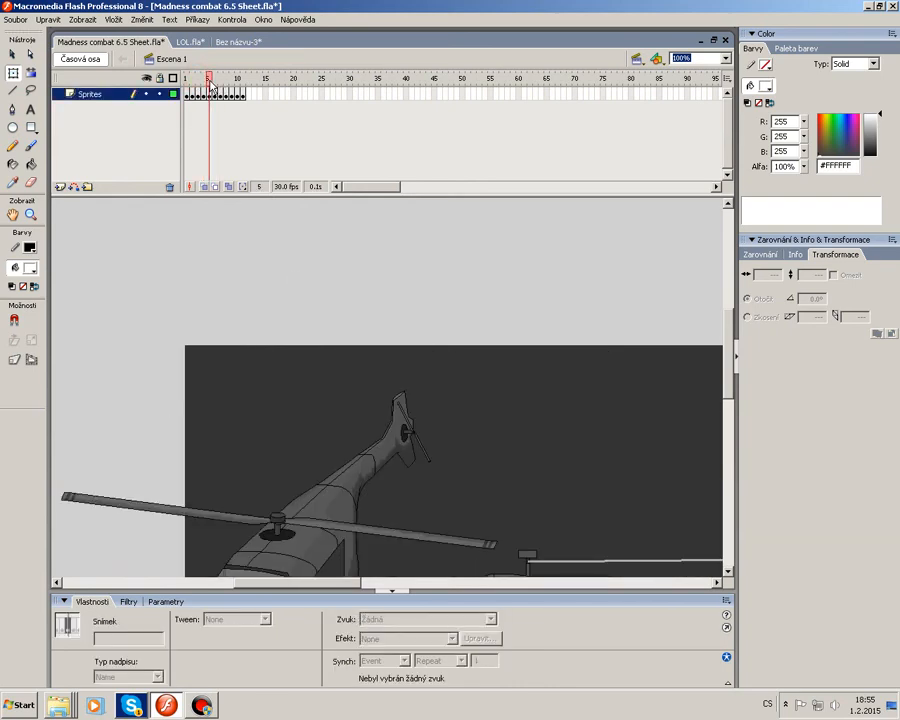